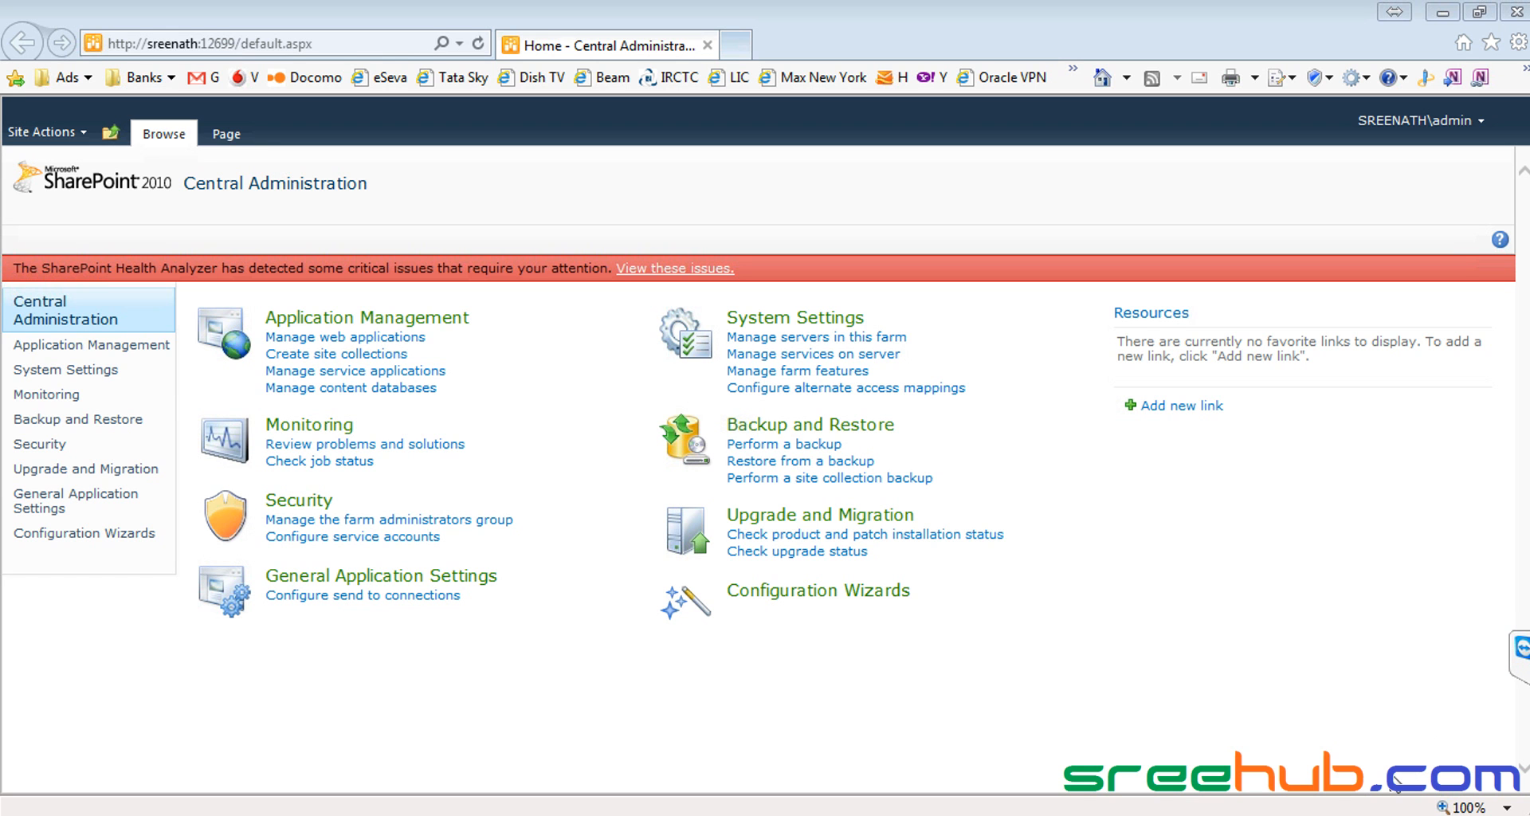
Step: Check the Skype and TeamViewer windows, then reload the Central Administration home page
{"action": "left_click", "coordinate": [1383, 787]}
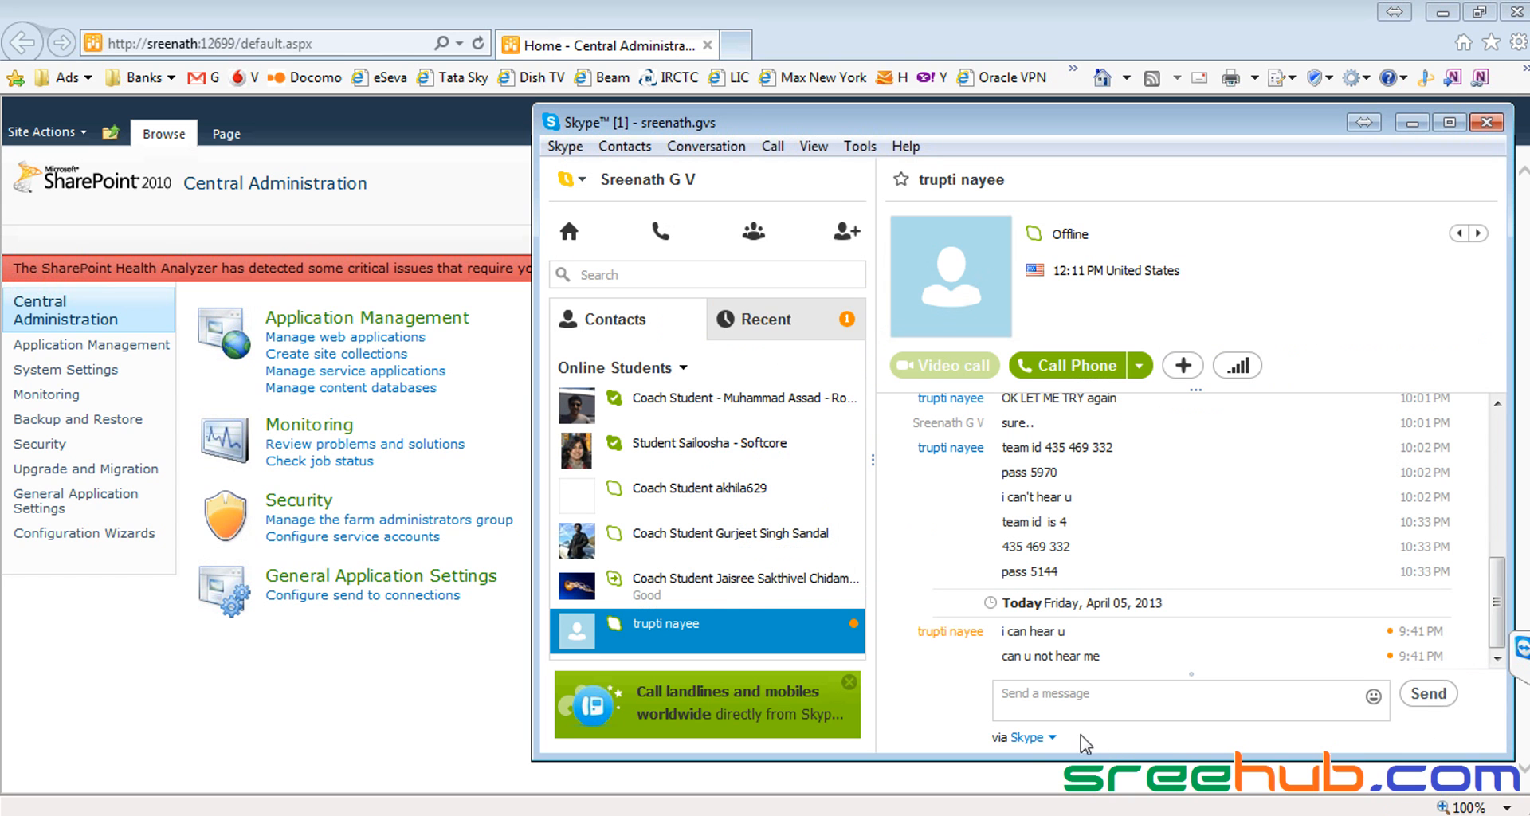
{"action": "left_click", "coordinate": [1057, 696]}
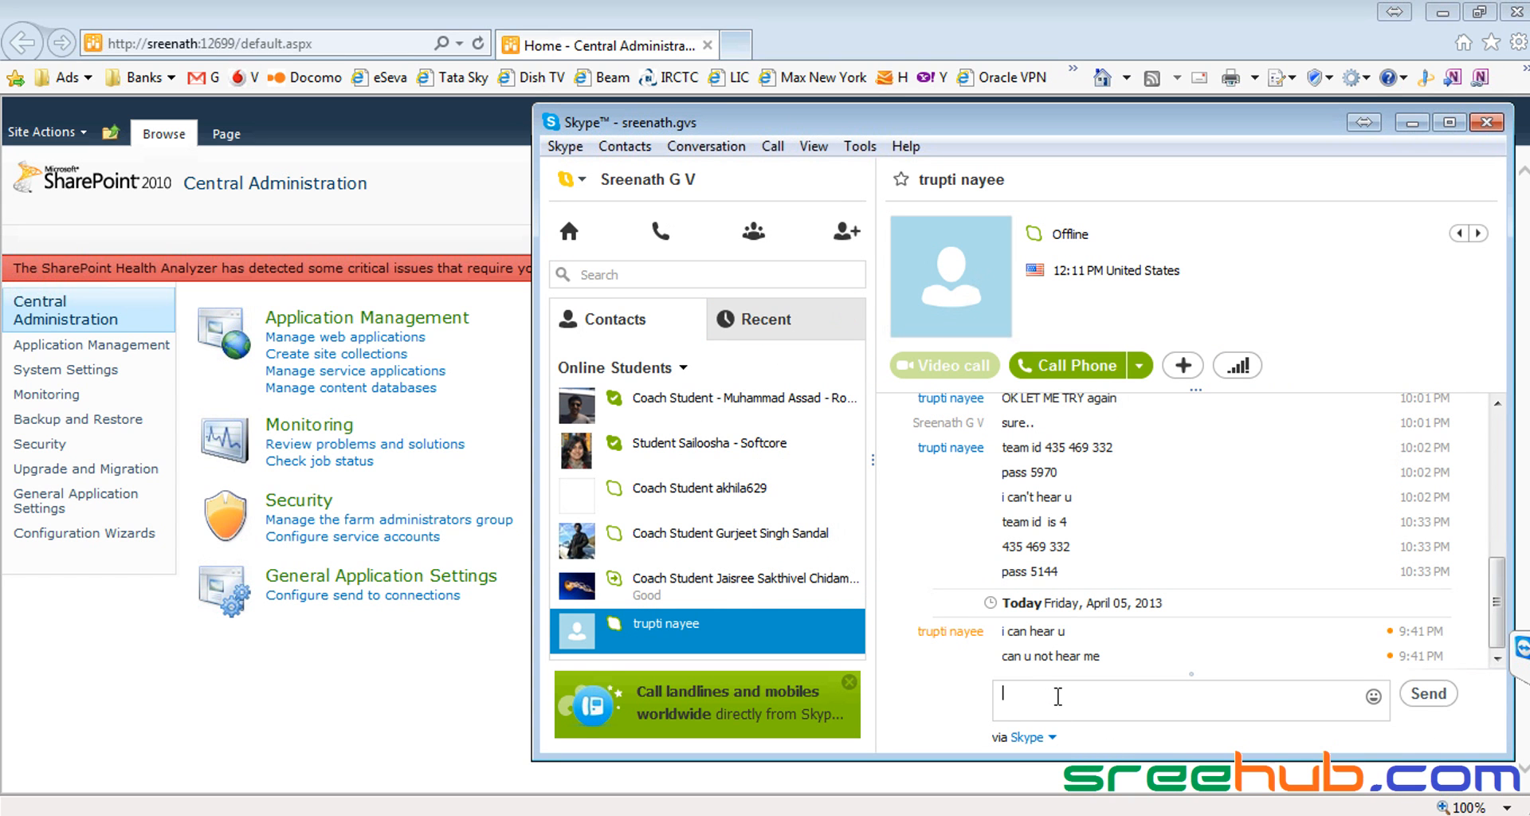
{"action": "left_click_drag", "start_coordinate": [1202, 131], "coordinate": [1190, 180]}
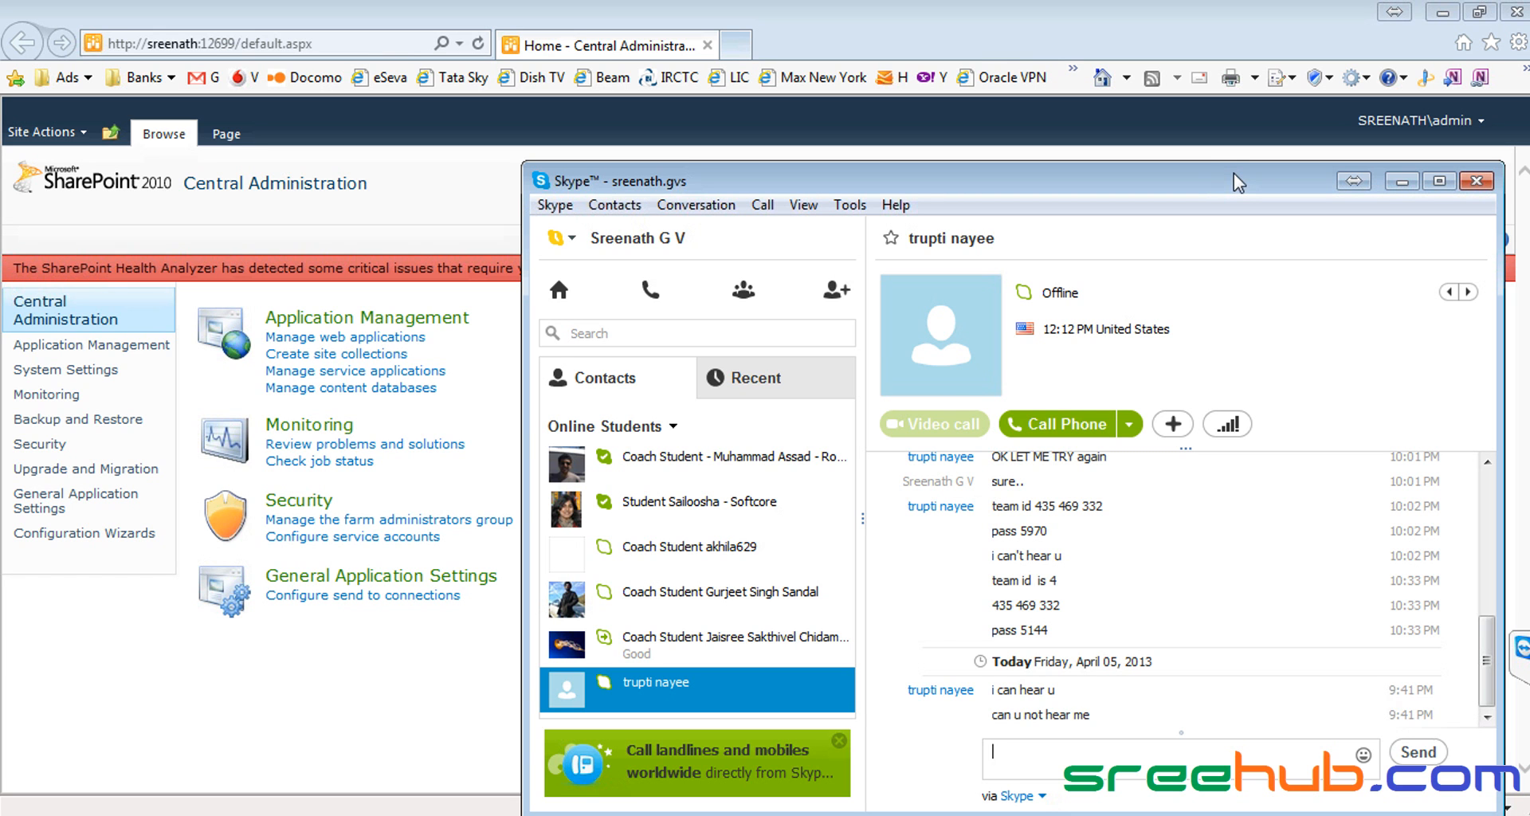
{"action": "left_click", "coordinate": [1404, 182]}
{"action": "left_click", "coordinate": [1520, 647]}
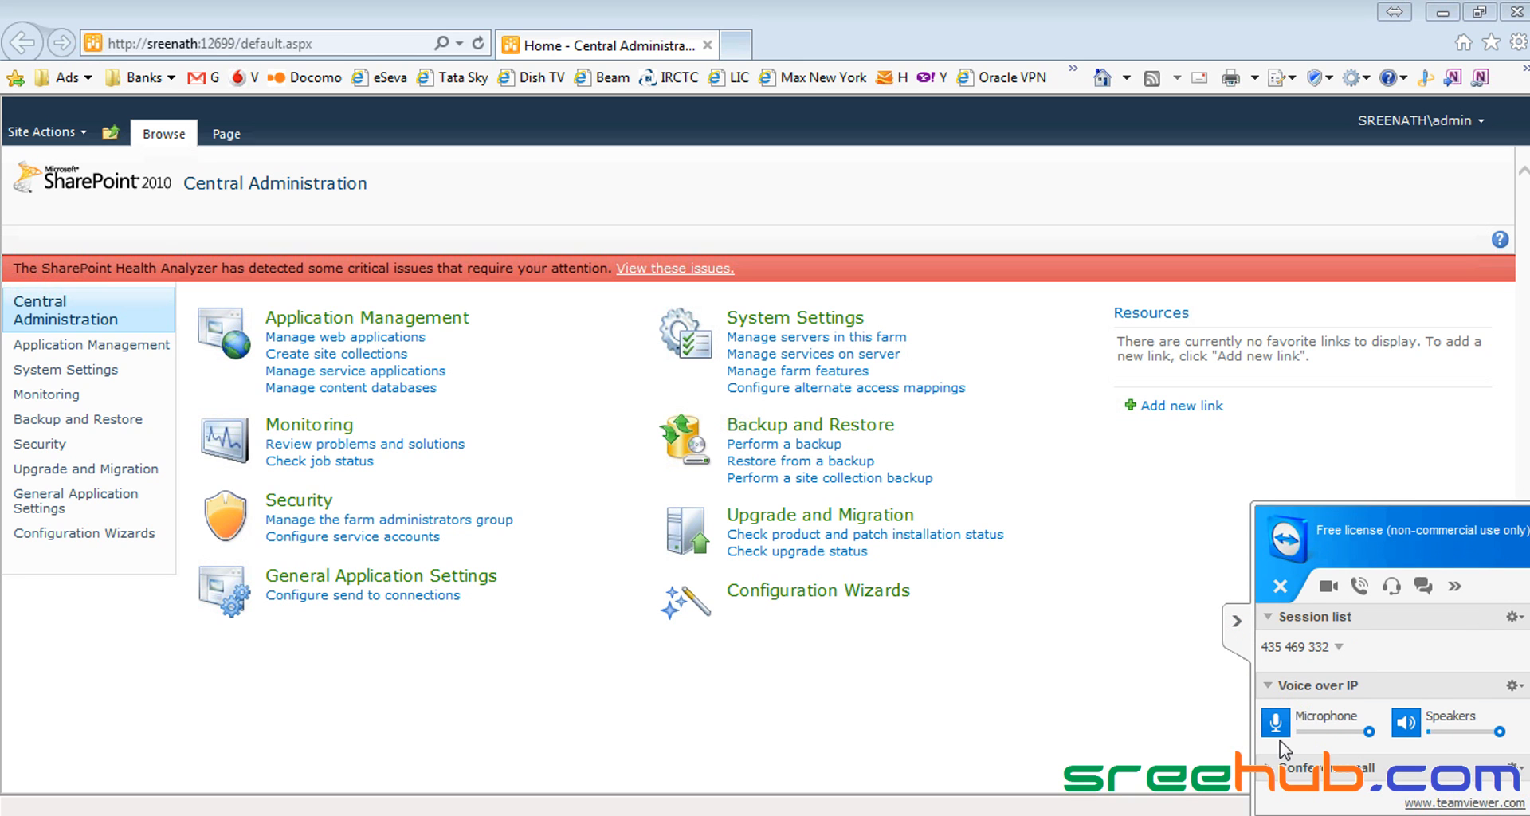
{"action": "left_click", "coordinate": [1237, 620]}
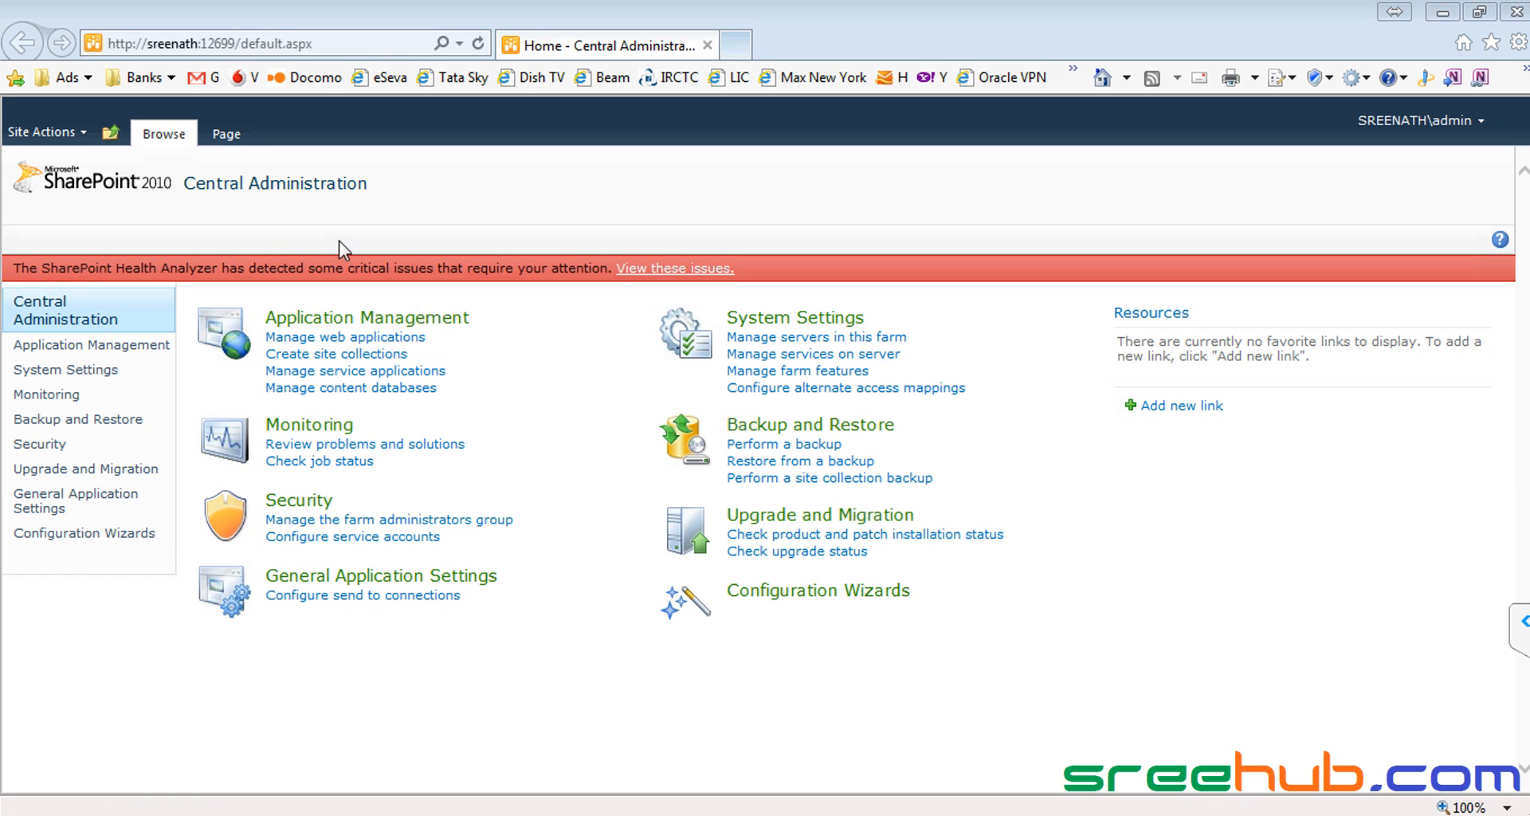
{"action": "left_click", "coordinate": [94, 185]}
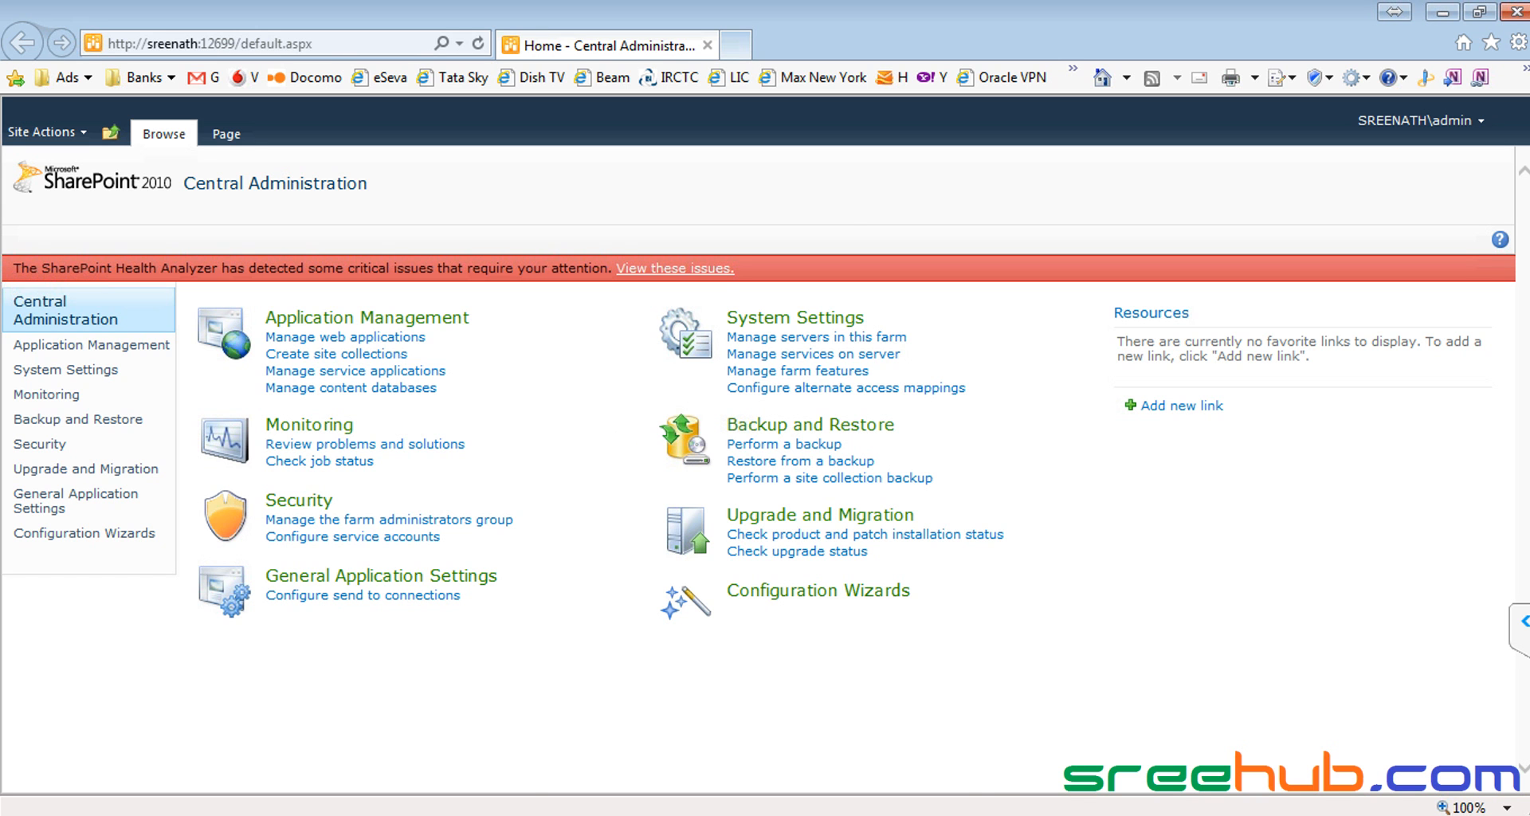
{"action": "left_click", "coordinate": [647, 814]}
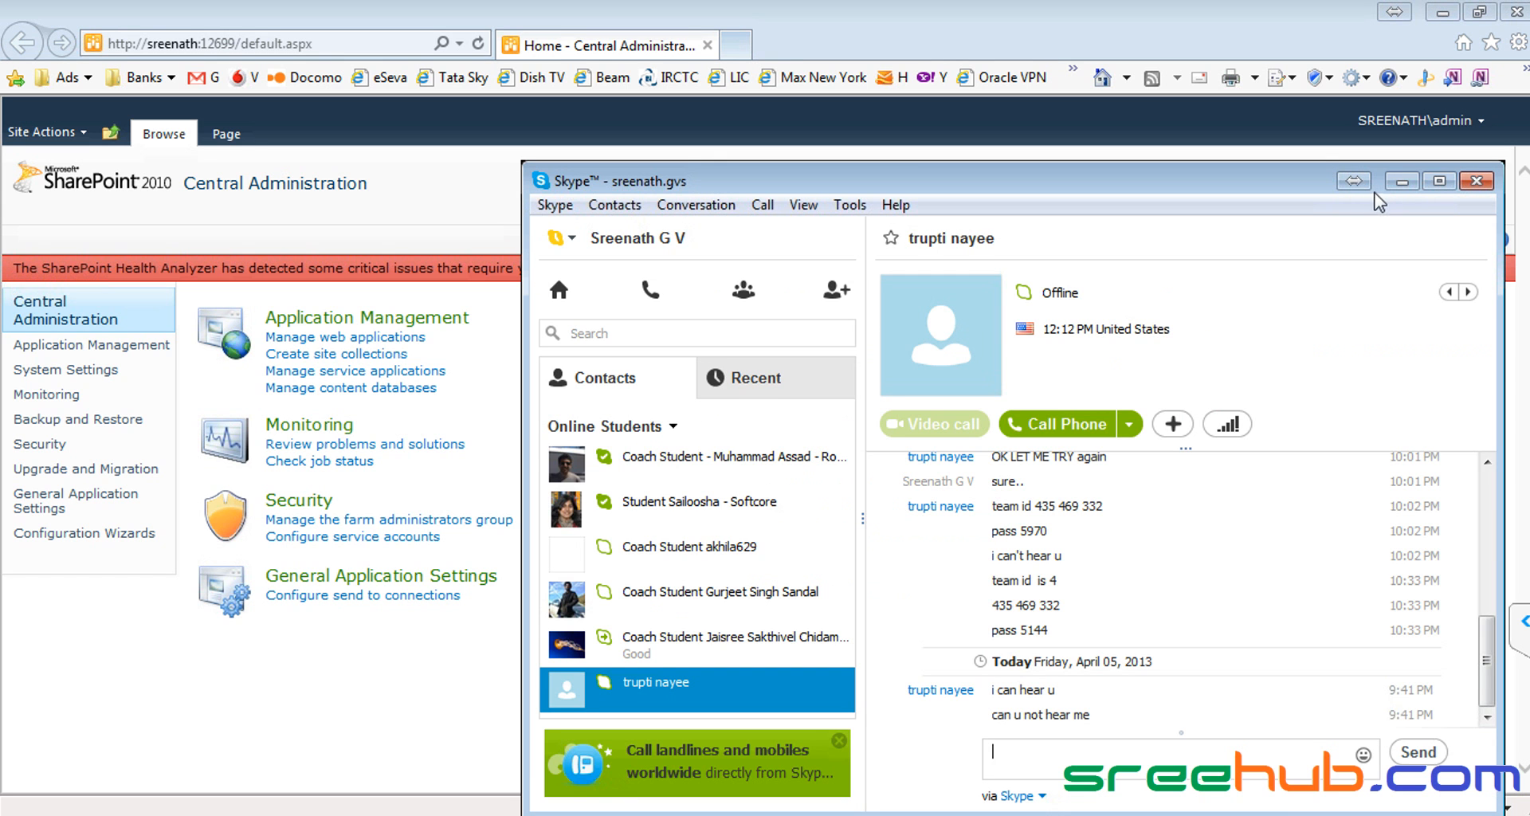
{"action": "left_click", "coordinate": [1401, 182]}
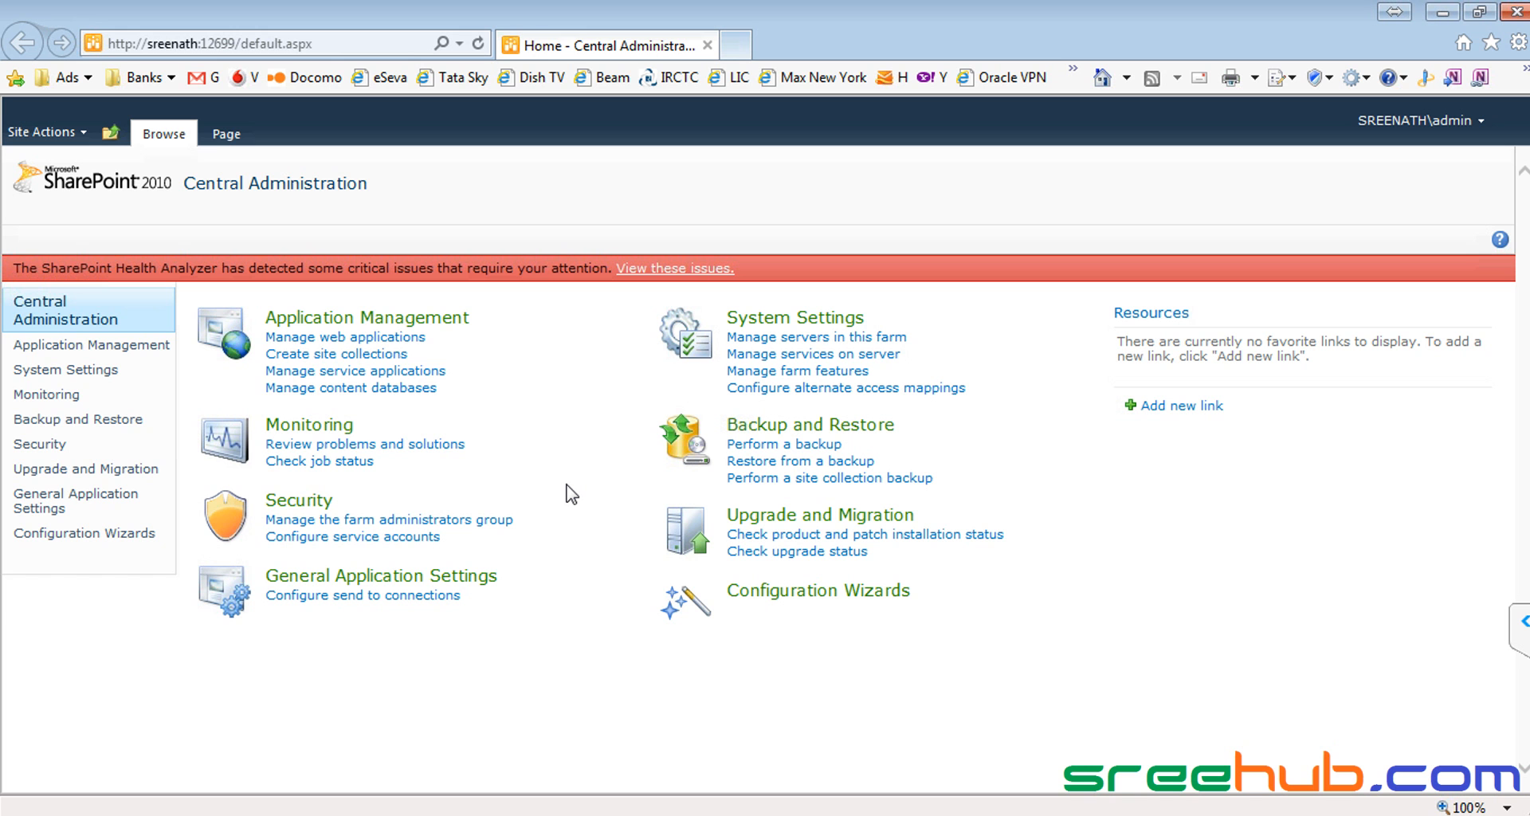
Step: Launch IIS Manager by running inetmgr from the Run dialog
{"action": "key", "text": "super+r"}
{"action": "type", "text": "ii"}
{"action": "key", "text": "BackSpace"}
{"action": "key", "text": "BackSpace"}
{"action": "type", "text": "inet"}
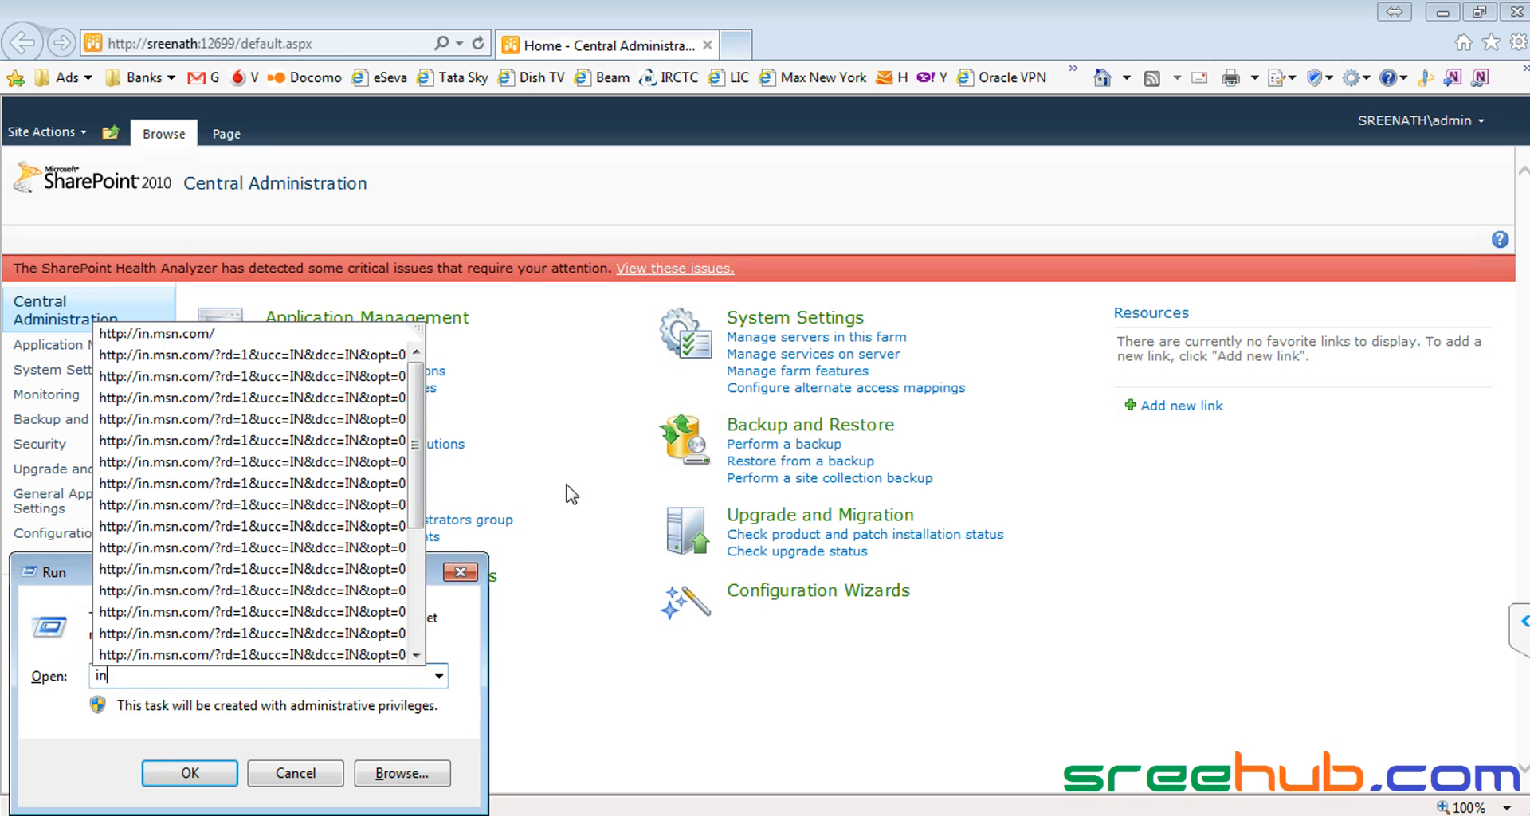
{"action": "key", "text": "Down"}
{"action": "key", "text": "Return"}
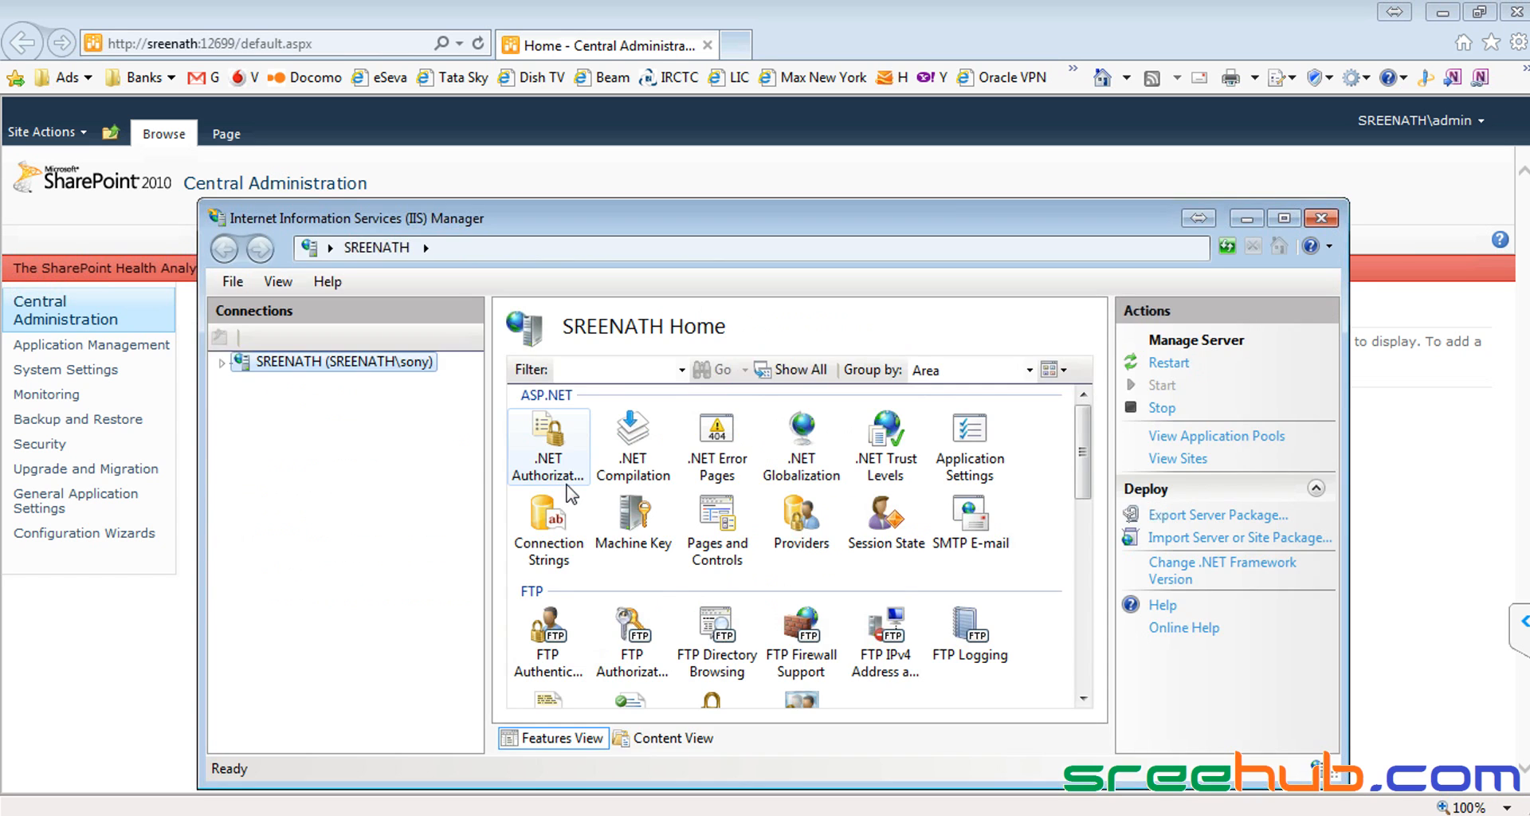
Step: Maximize IIS Manager and browse the server's sites: MKInfotech, SharePoint - 80, then Central Administration v4
{"action": "left_click", "coordinate": [1284, 217]}
{"action": "left_click", "coordinate": [15, 156]}
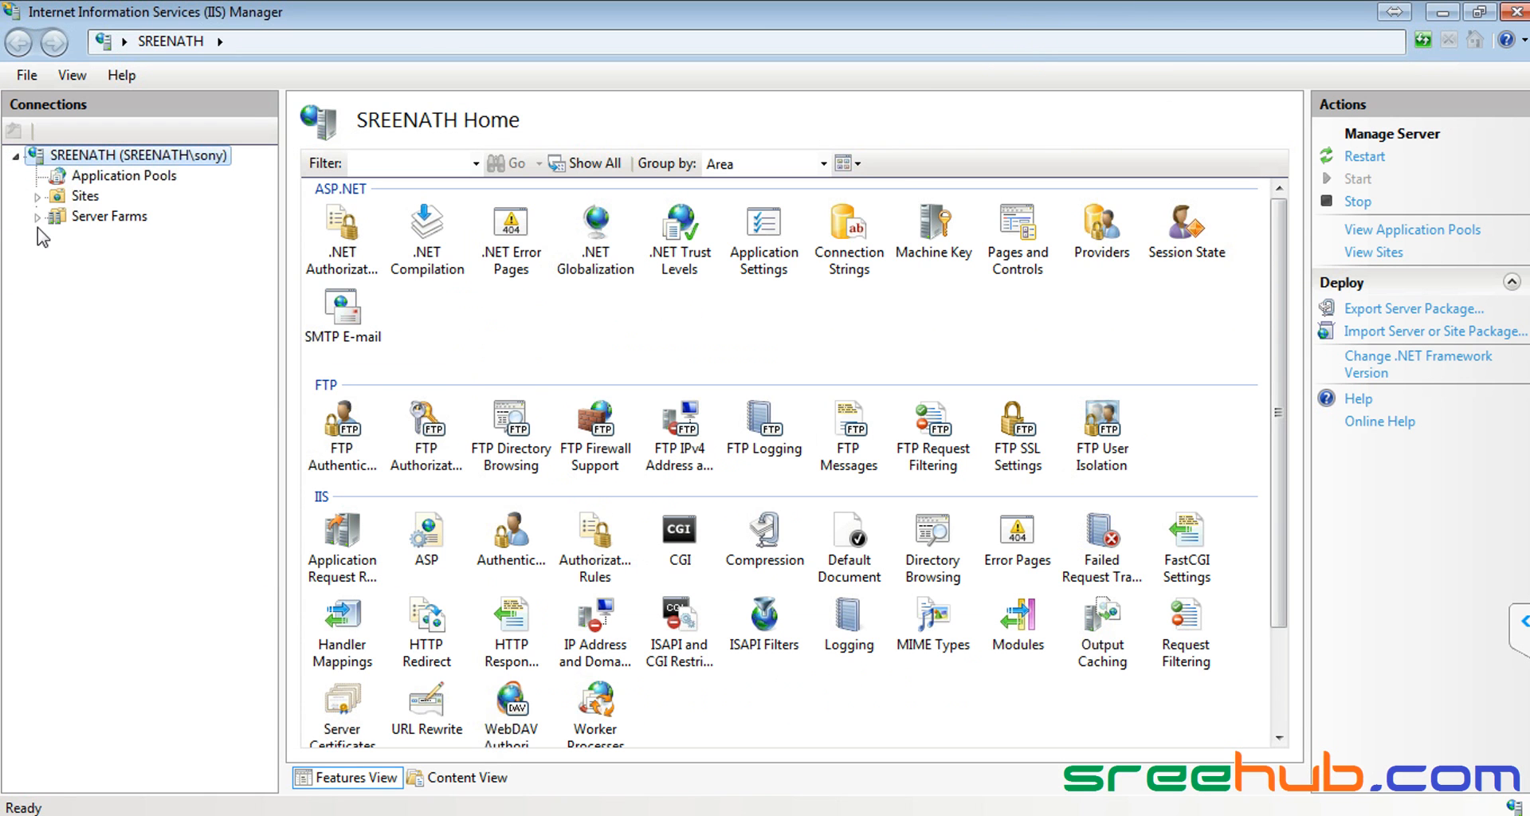
{"action": "left_click", "coordinate": [37, 195]}
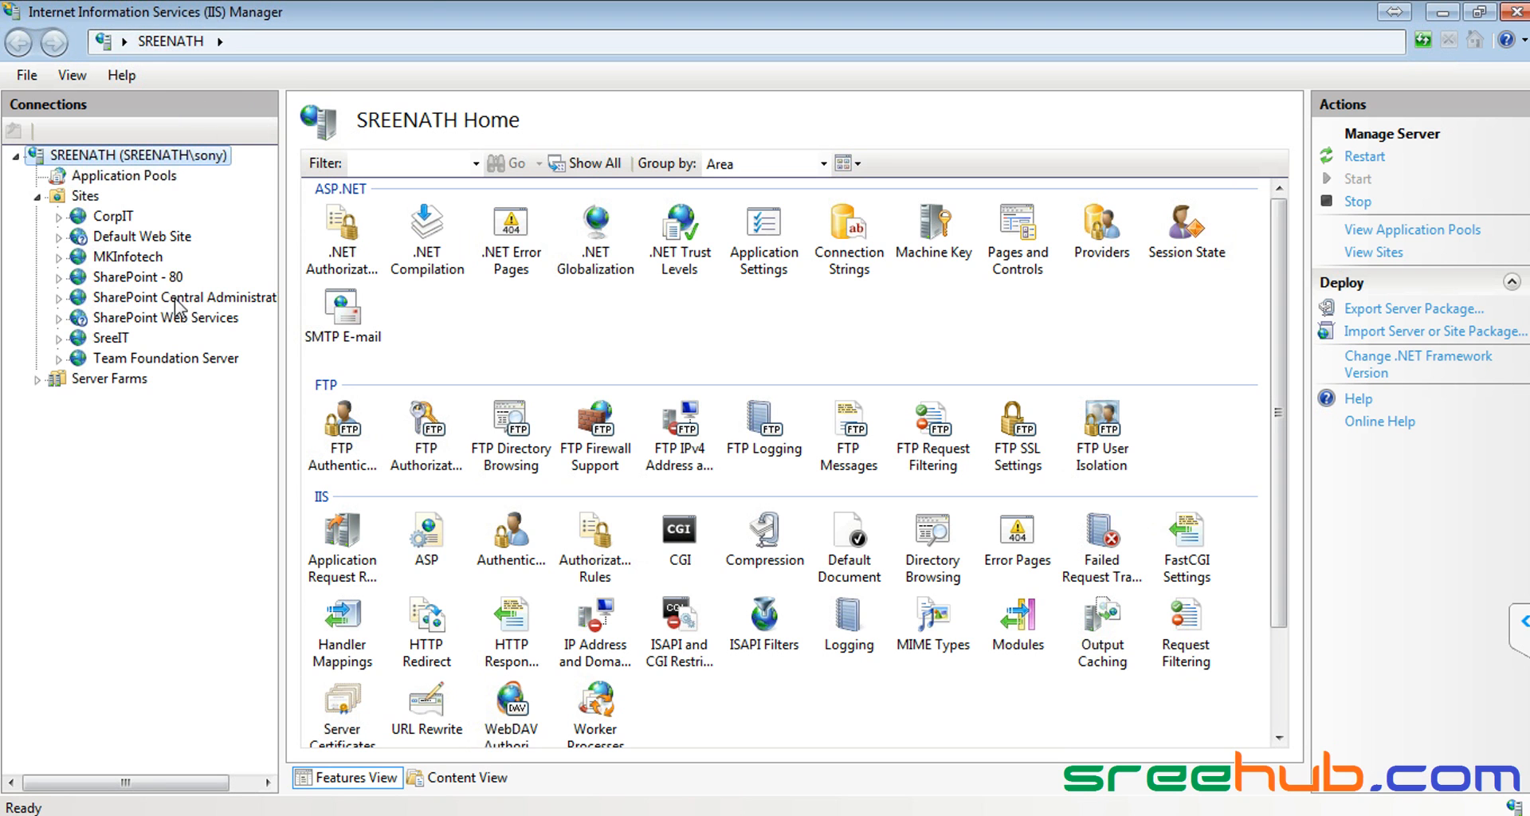
{"action": "left_click", "coordinate": [137, 265]}
{"action": "left_click_drag", "start_coordinate": [284, 311], "coordinate": [365, 311]}
{"action": "left_click", "coordinate": [144, 279]}
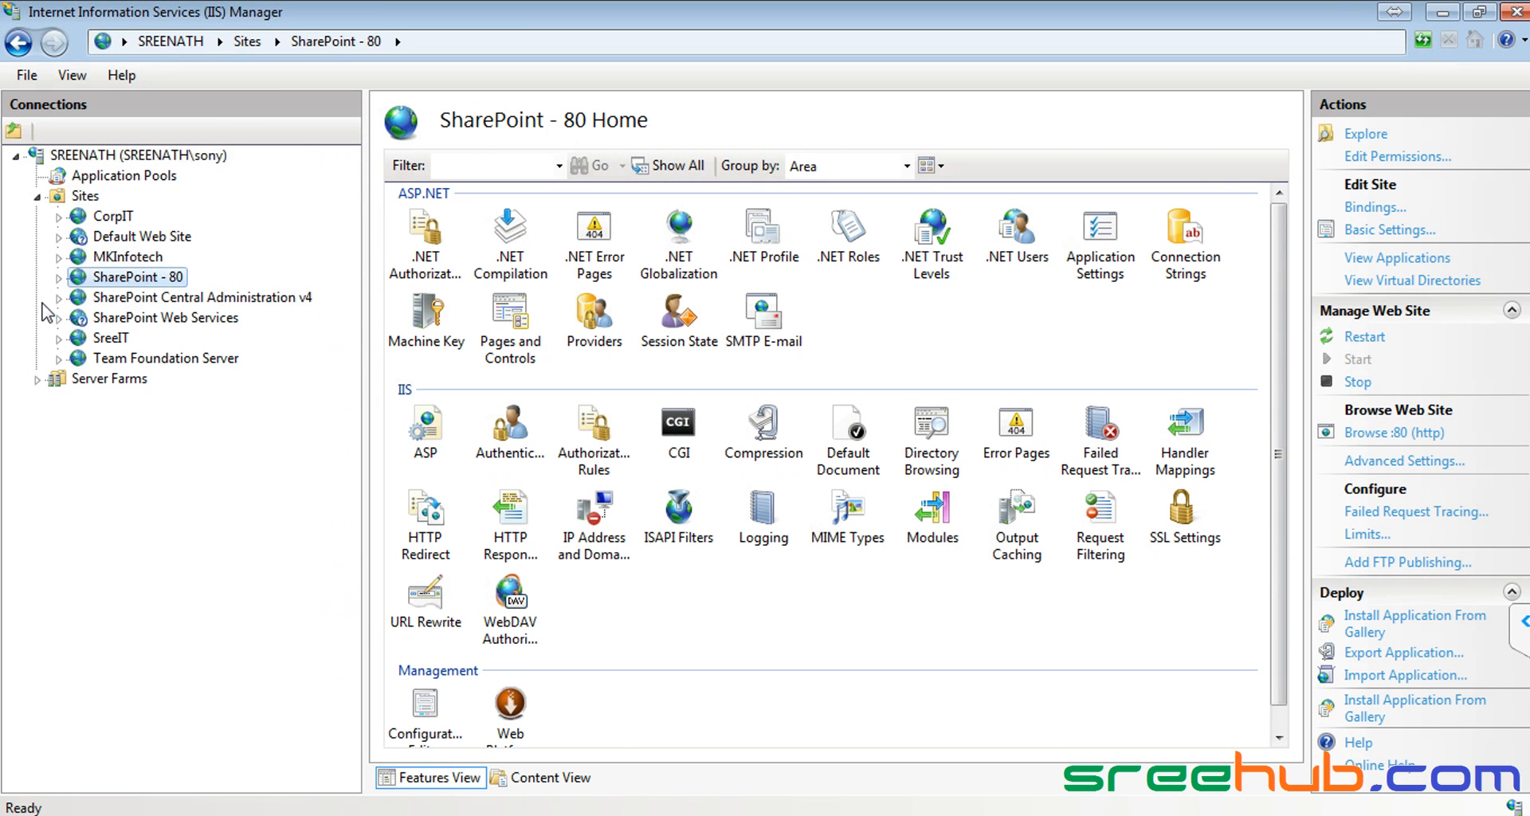
{"action": "left_click", "coordinate": [224, 297]}
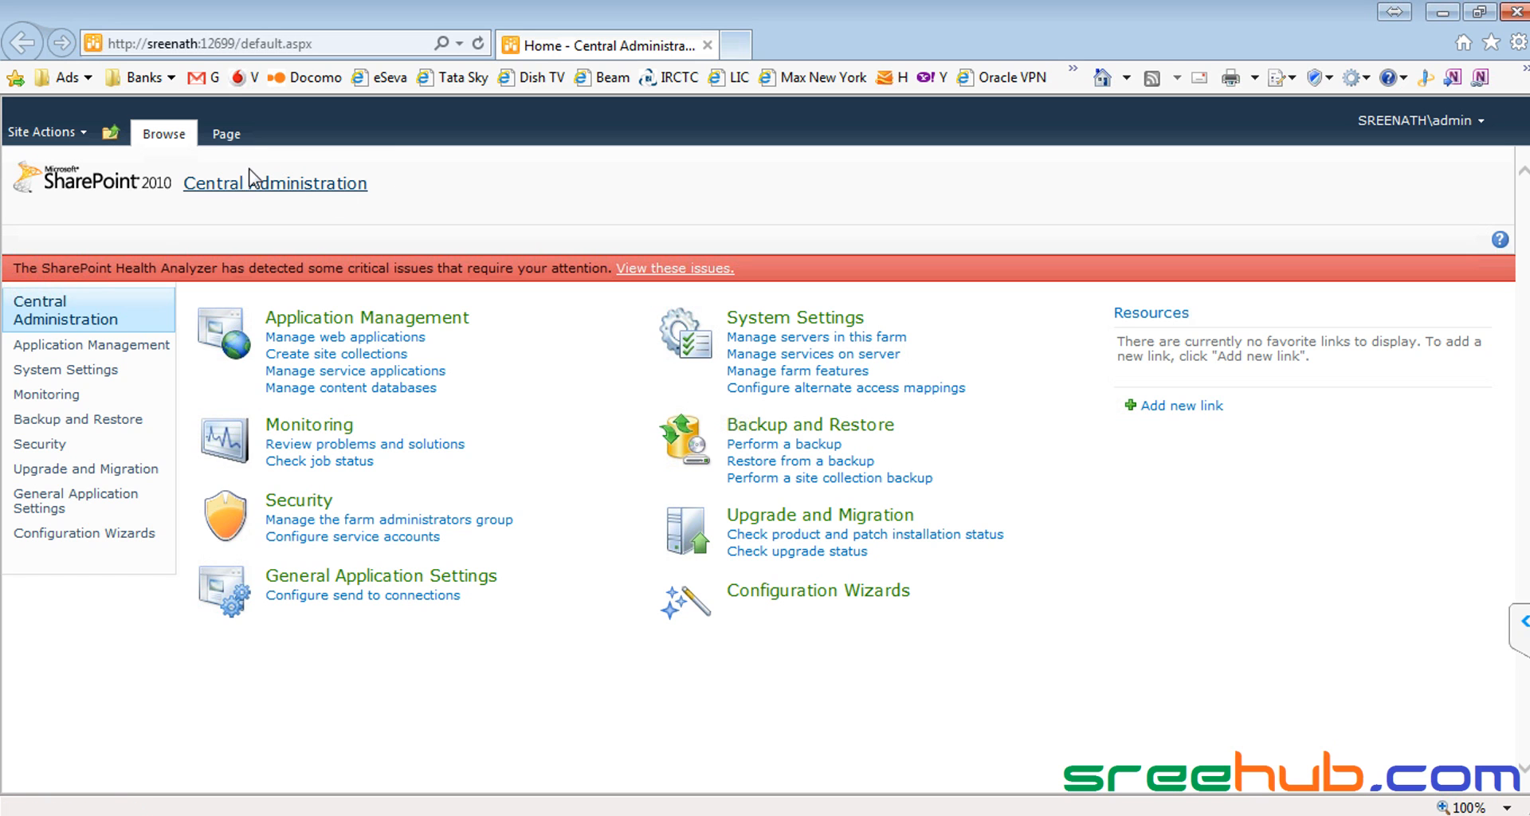
Step: Note port 12699 in the browser address and browse Central Administration on :12699 from IIS
{"action": "left_click", "coordinate": [204, 43]}
{"action": "left_click", "coordinate": [204, 43]}
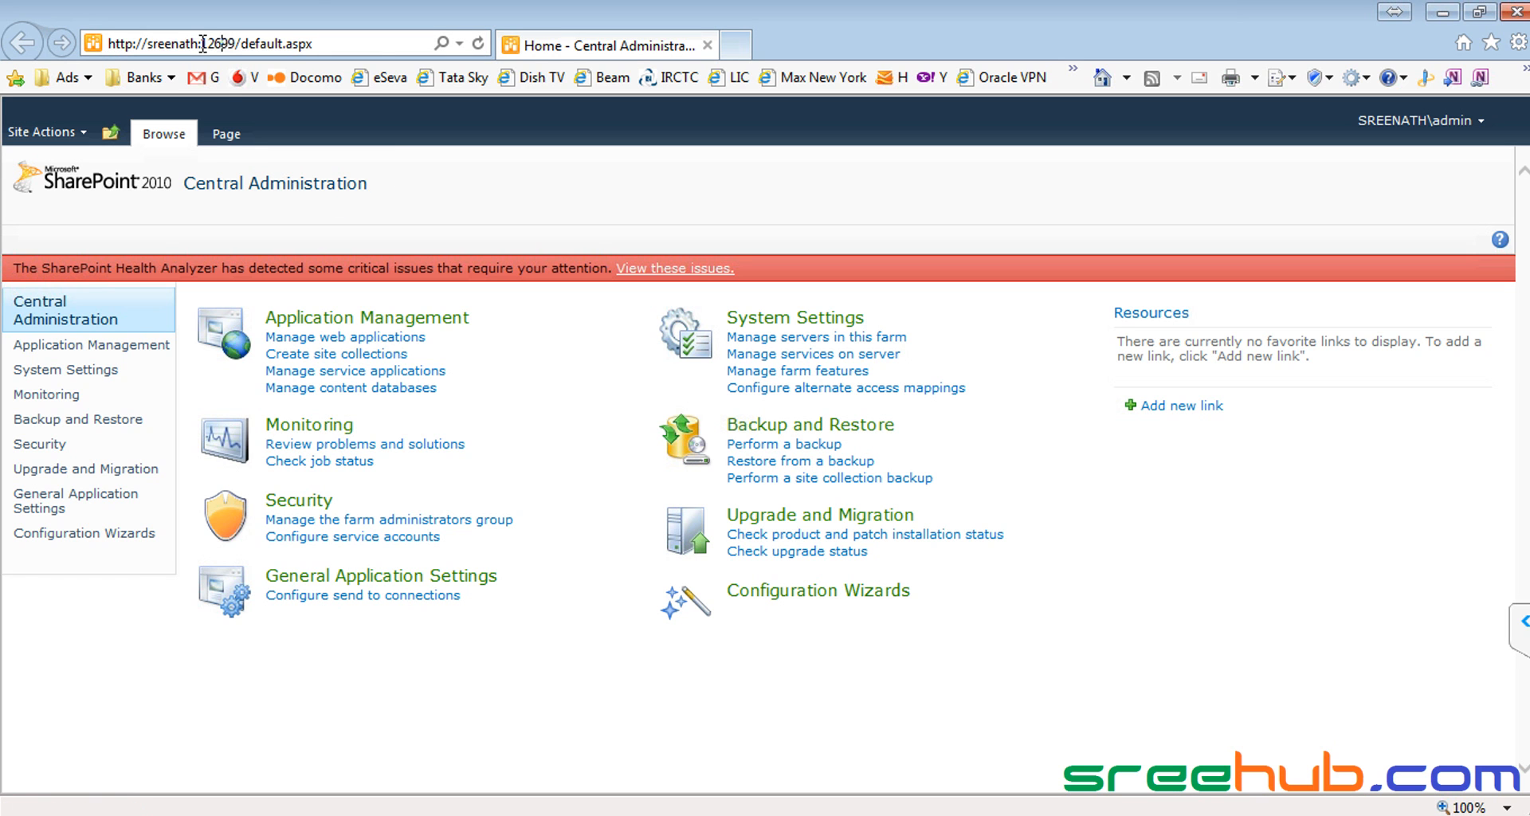
{"action": "left_click_drag", "start_coordinate": [201, 43], "coordinate": [234, 38]}
{"action": "mouse_move", "coordinate": [234, 38]}
{"action": "left_mouse_down"}
{"action": "mouse_move", "coordinate": [202, 42]}
{"action": "mouse_move", "coordinate": [242, 40]}
{"action": "mouse_move", "coordinate": [223, 39]}
{"action": "left_mouse_up"}
{"action": "key", "text": "alt+Tab"}
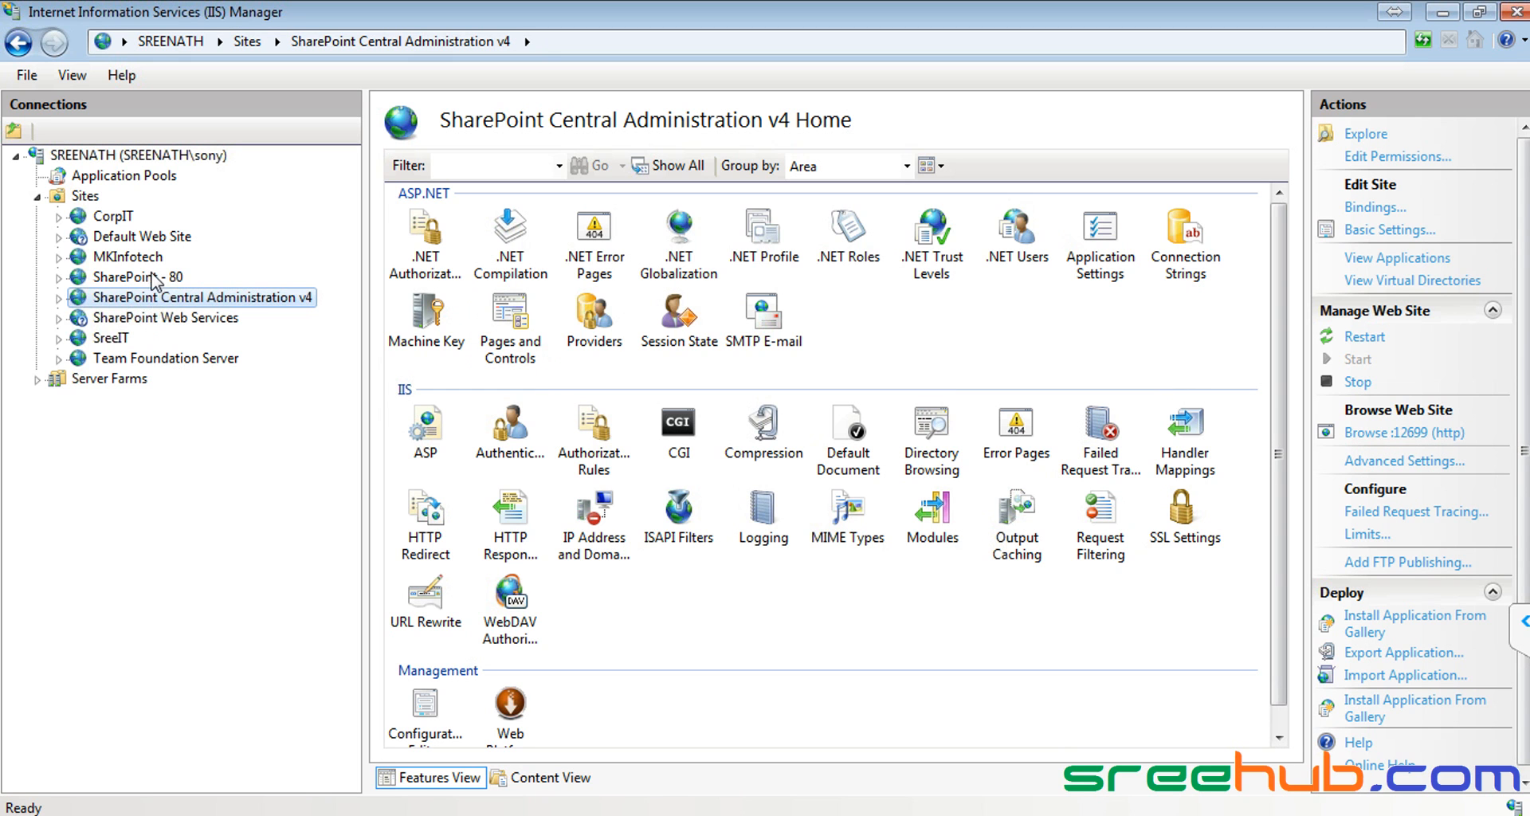
{"action": "left_click", "coordinate": [1431, 441]}
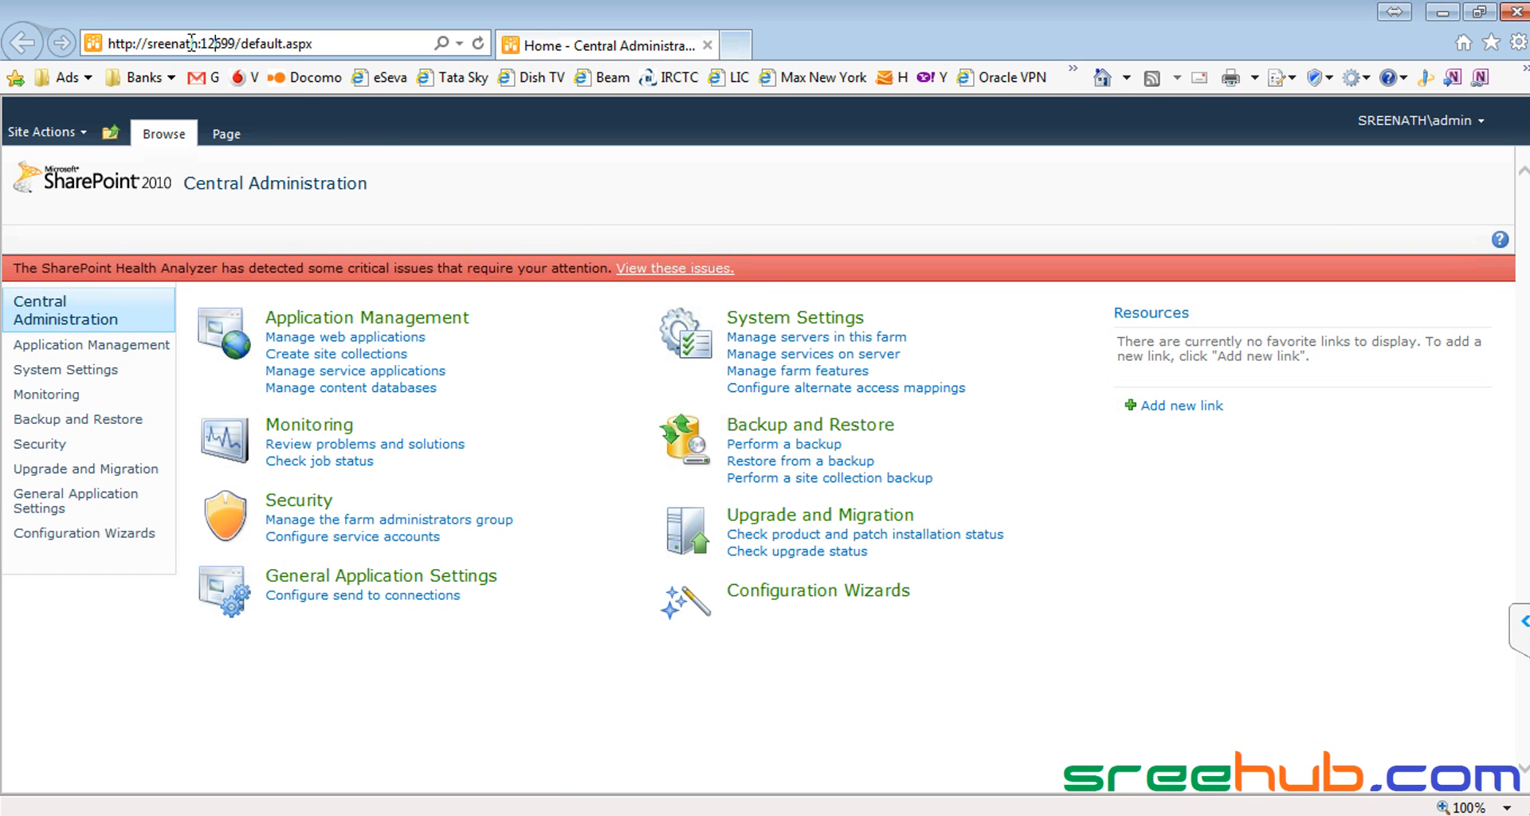
Step: Remove default.aspx from the Central Administration address, load the site root, and return to IIS Manager
{"action": "left_click_drag", "start_coordinate": [199, 43], "coordinate": [150, 40]}
{"action": "key", "text": "alt+Tab"}
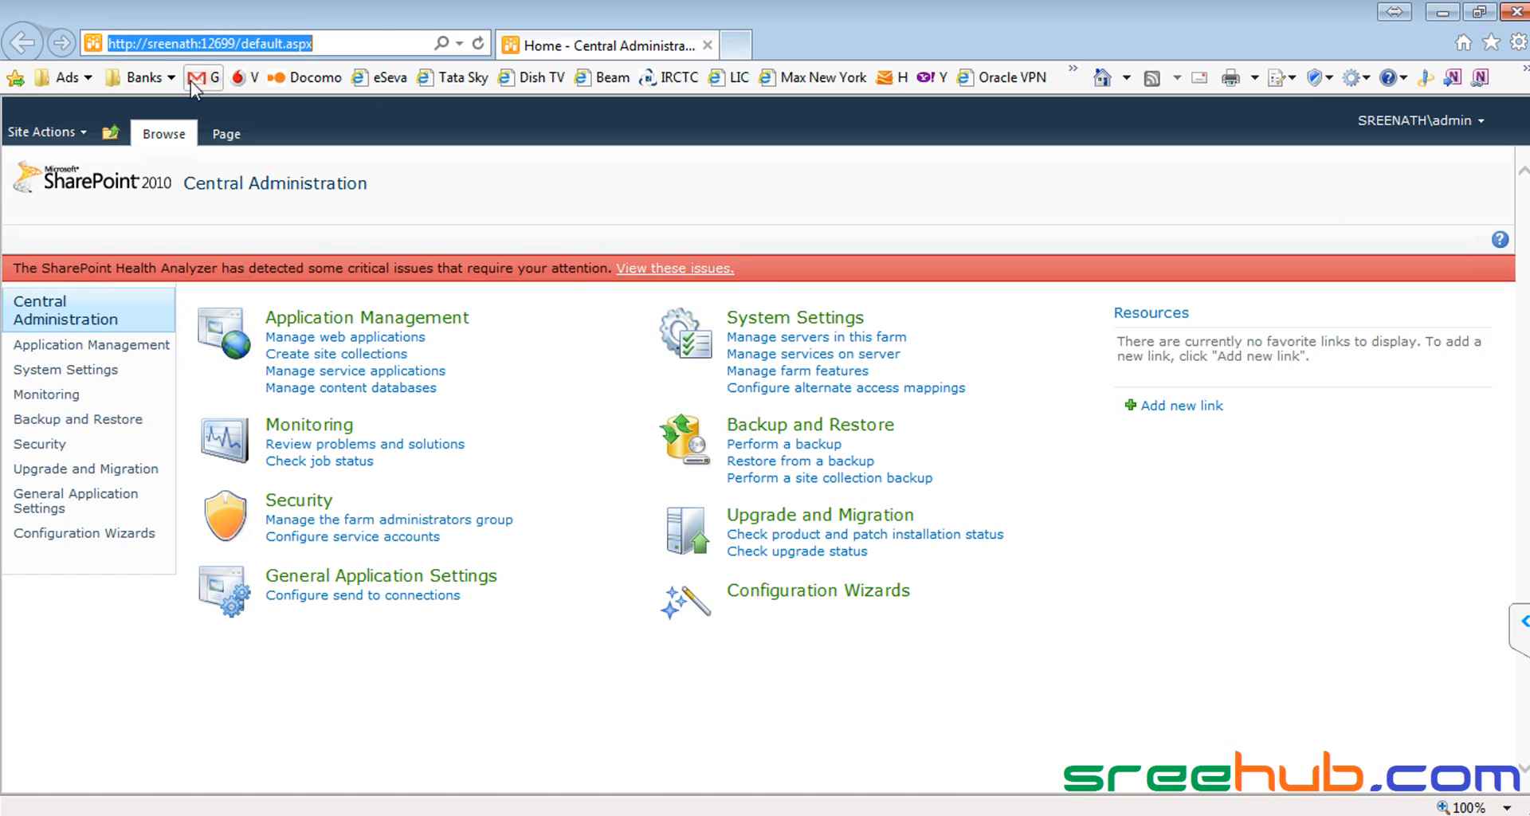
{"action": "left_click", "coordinate": [178, 43]}
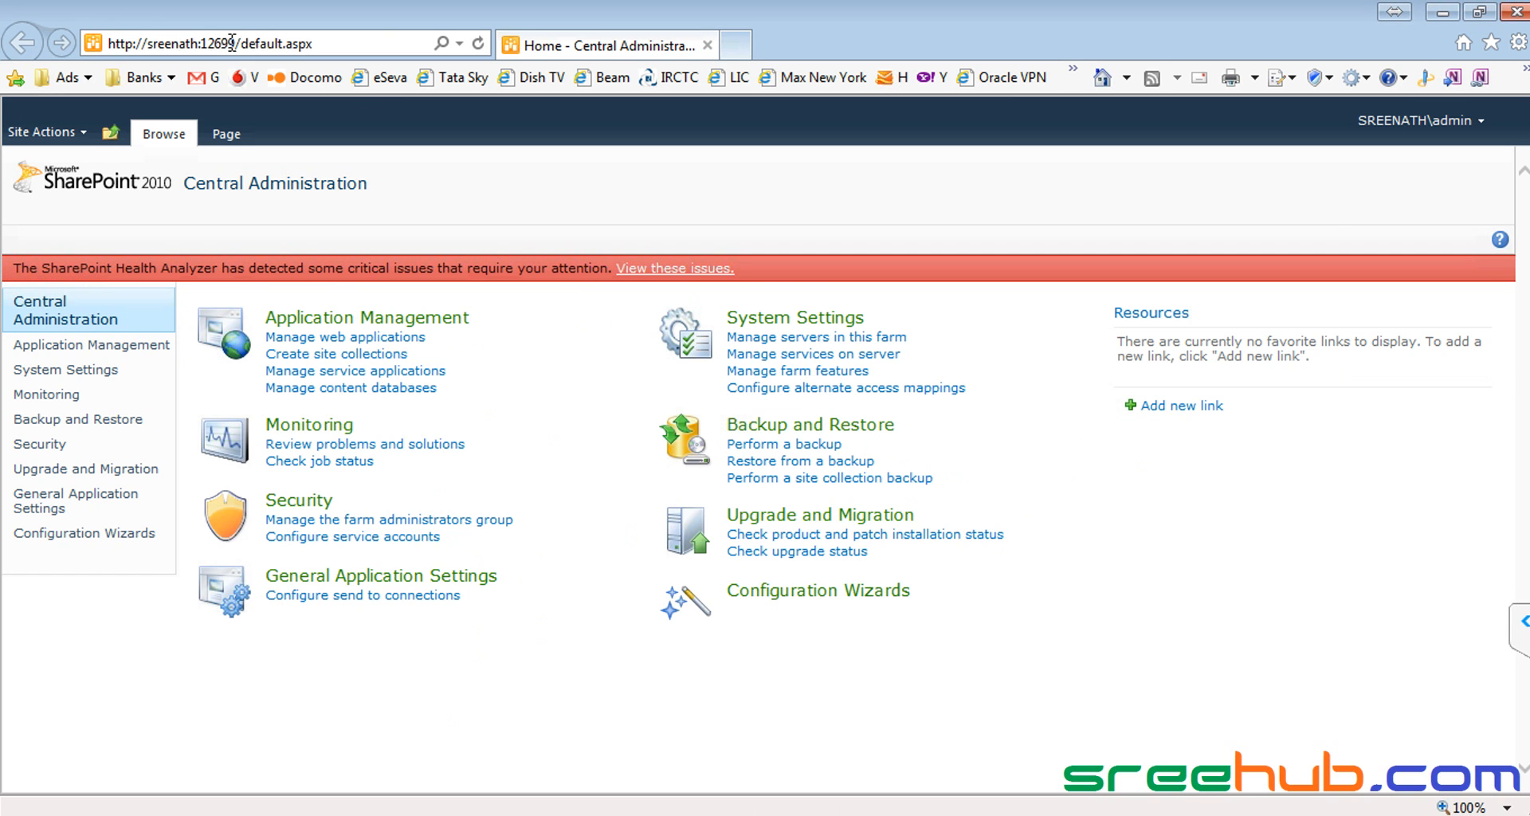
{"action": "left_click_drag", "start_coordinate": [242, 43], "coordinate": [365, 43]}
{"action": "key", "text": "Delete"}
{"action": "key", "text": "Return"}
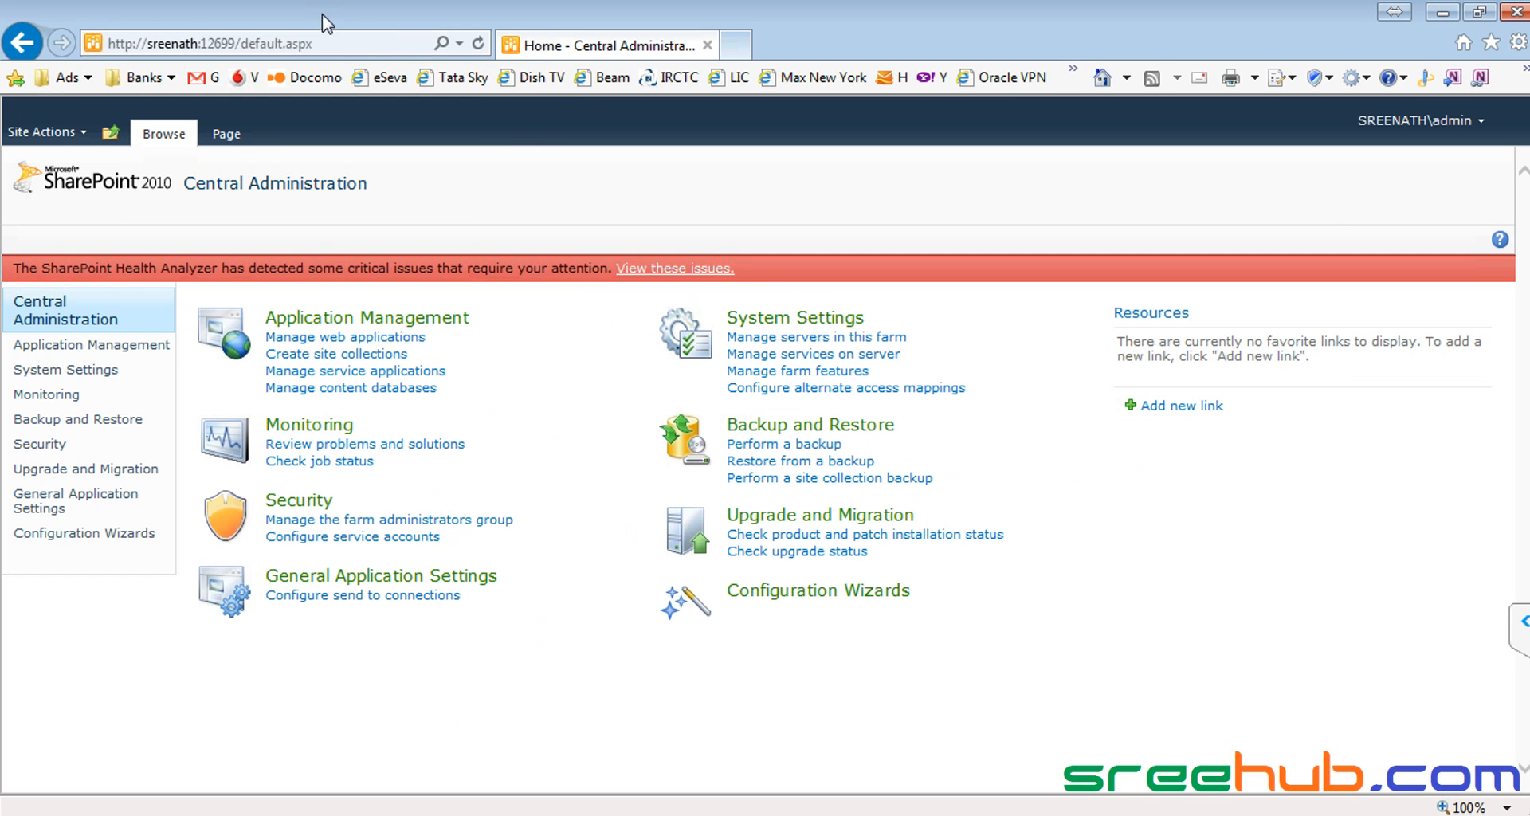
{"action": "left_click", "coordinate": [298, 44]}
{"action": "left_click", "coordinate": [269, 43]}
{"action": "left_click_drag", "start_coordinate": [241, 43], "coordinate": [442, 41]}
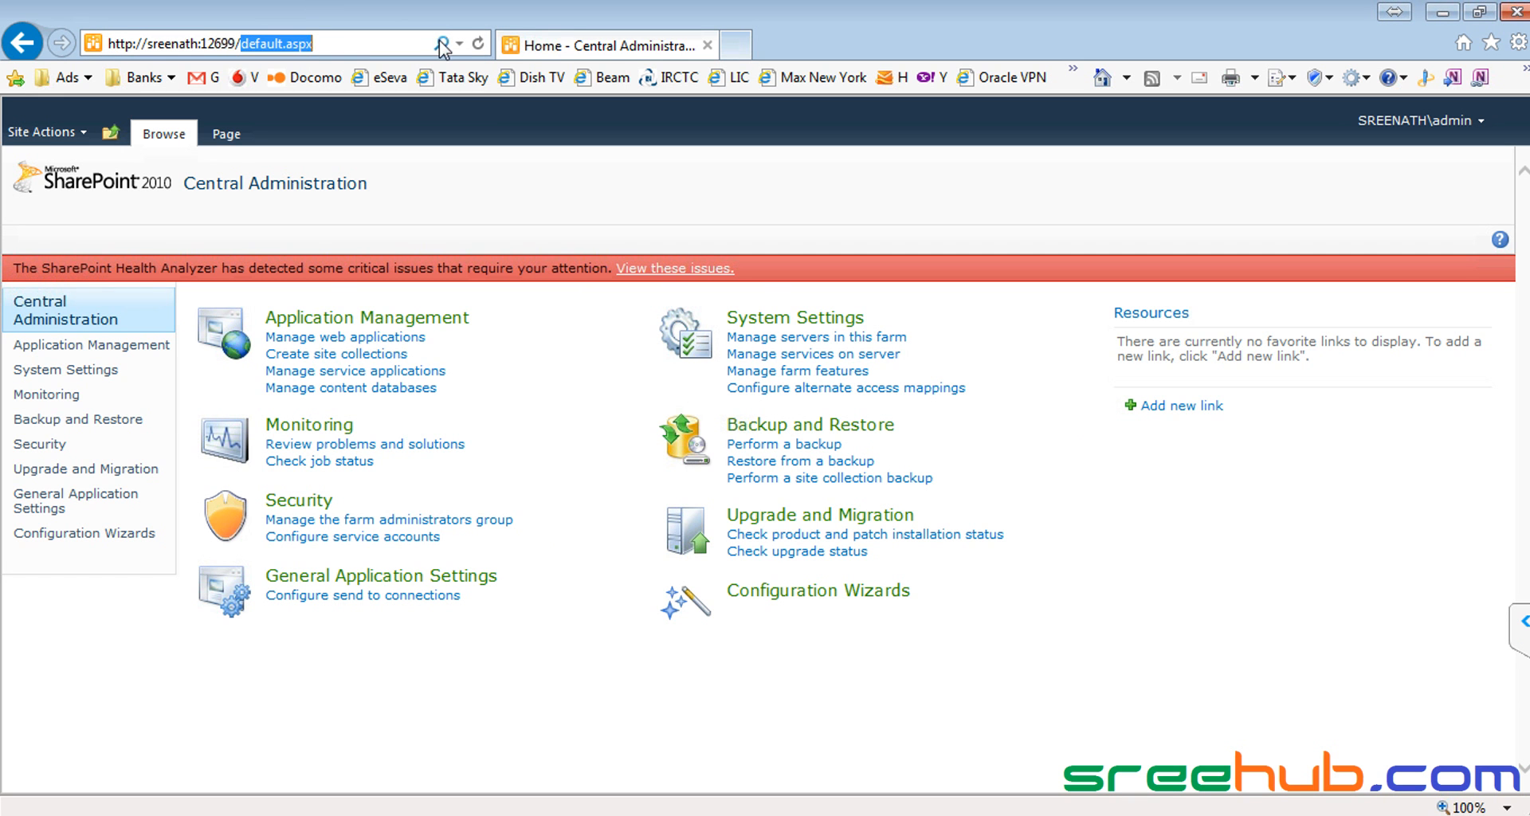
{"action": "key", "text": "alt+Tab"}
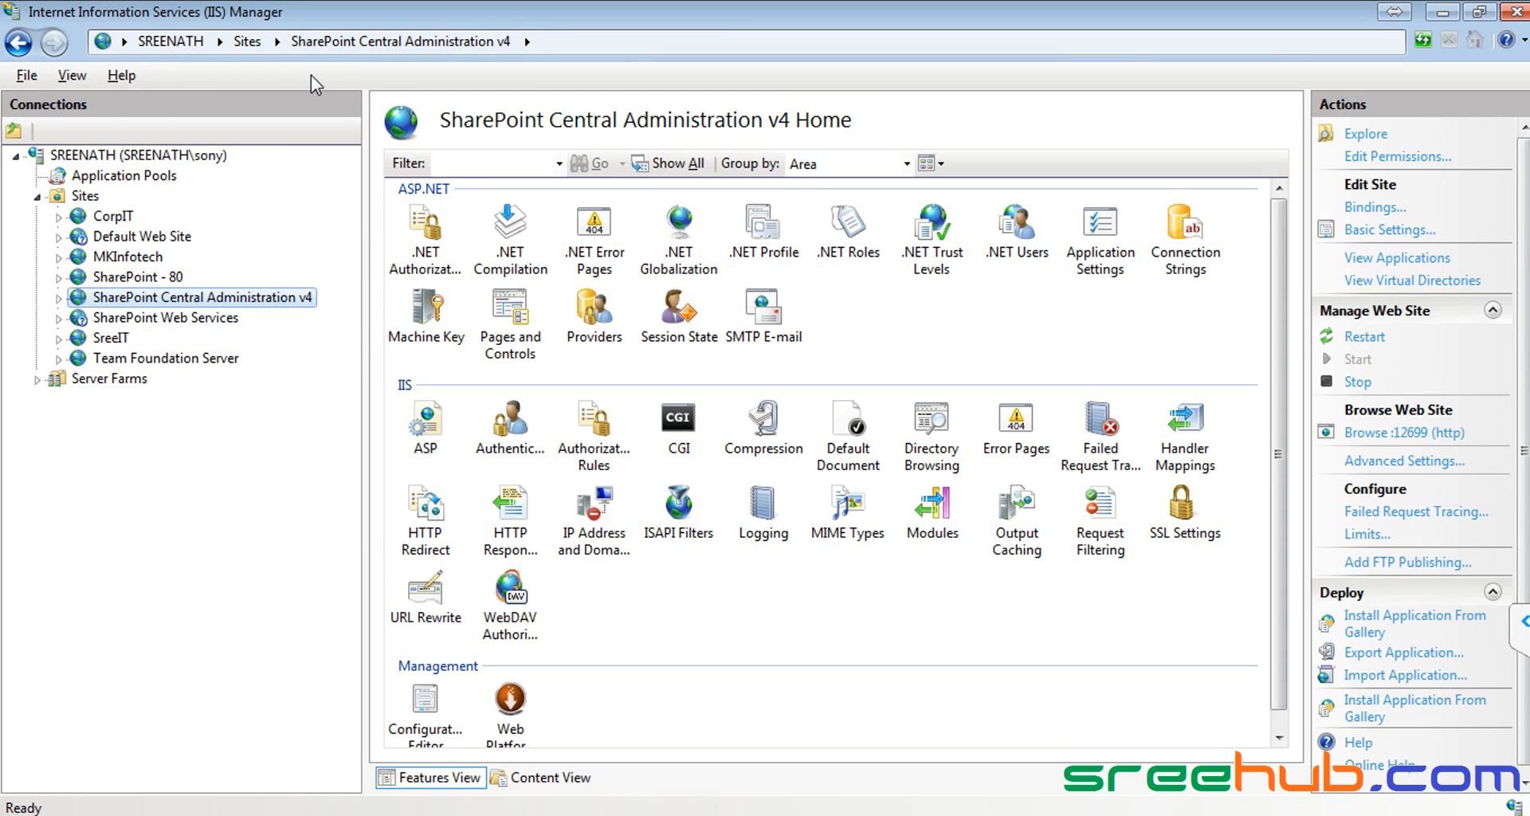
Step: Bring the Central Administration home page on port 12699 back up in the browser
{"action": "key", "text": "alt+Tab"}
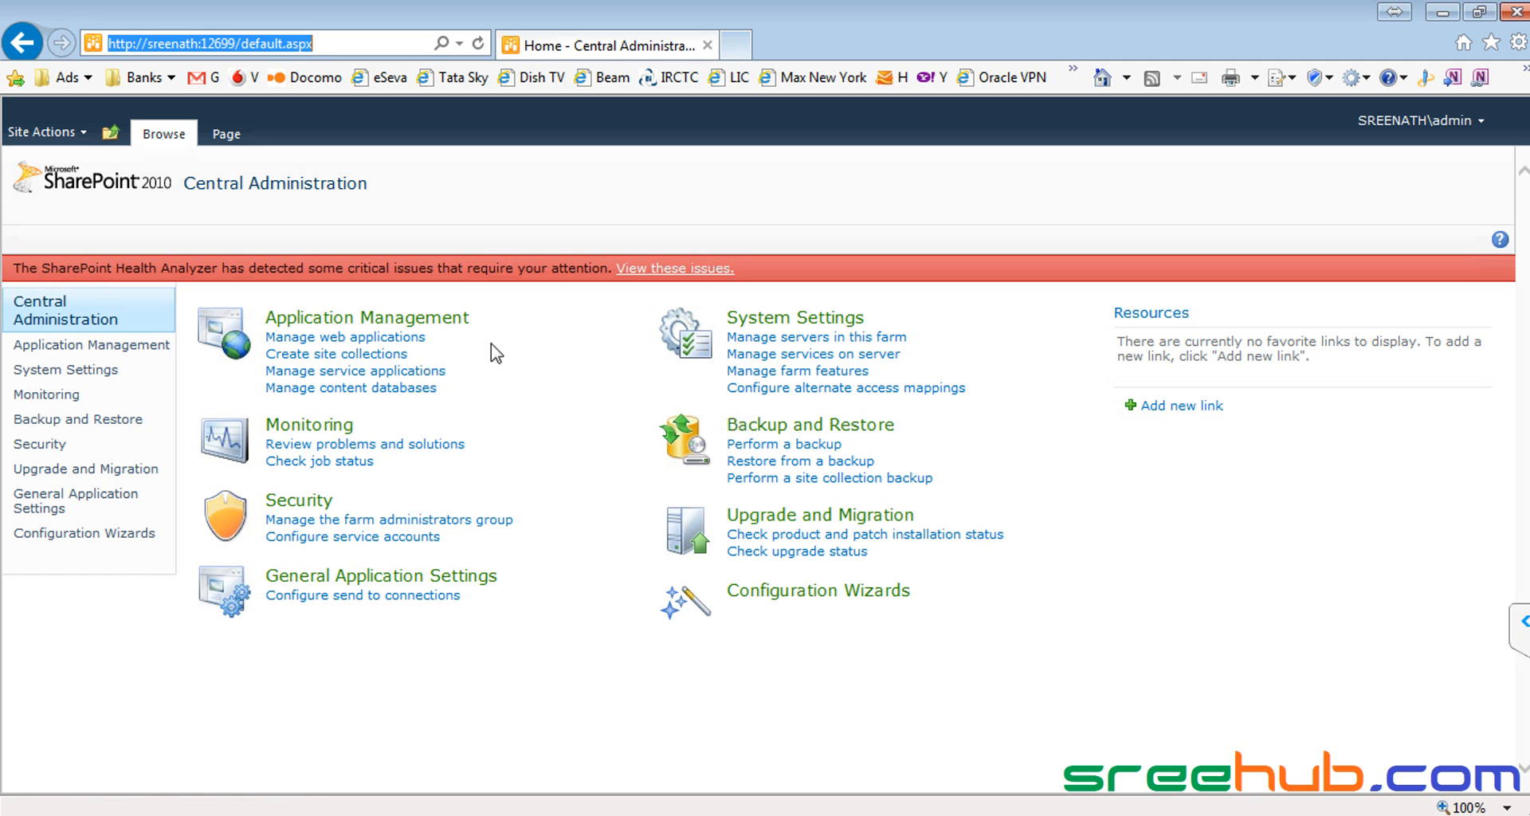
{"action": "left_click", "coordinate": [48, 321]}
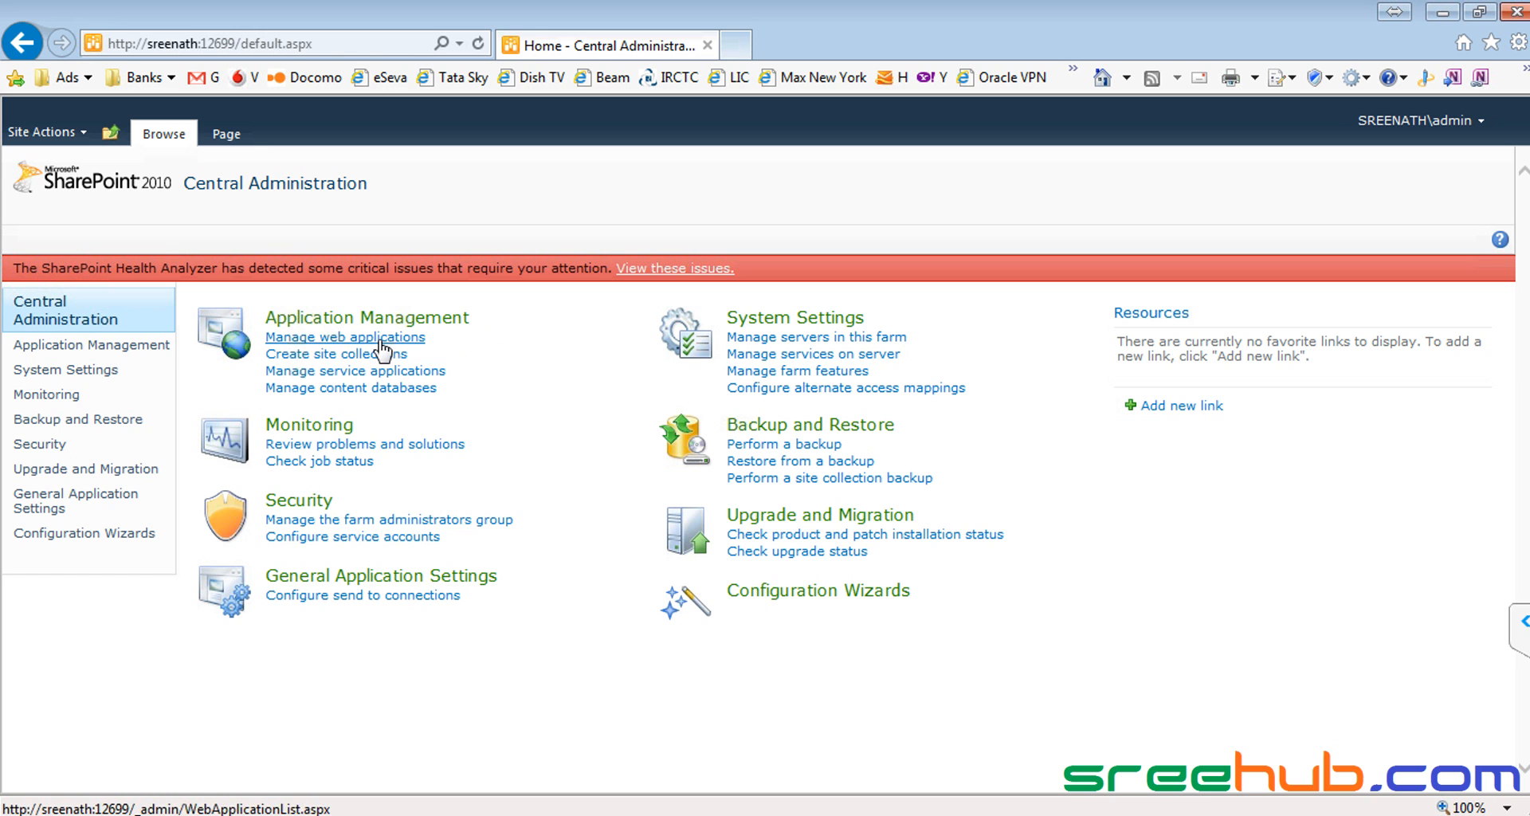
Step: Open Manage web applications under Application Management
{"action": "left_click", "coordinate": [341, 342]}
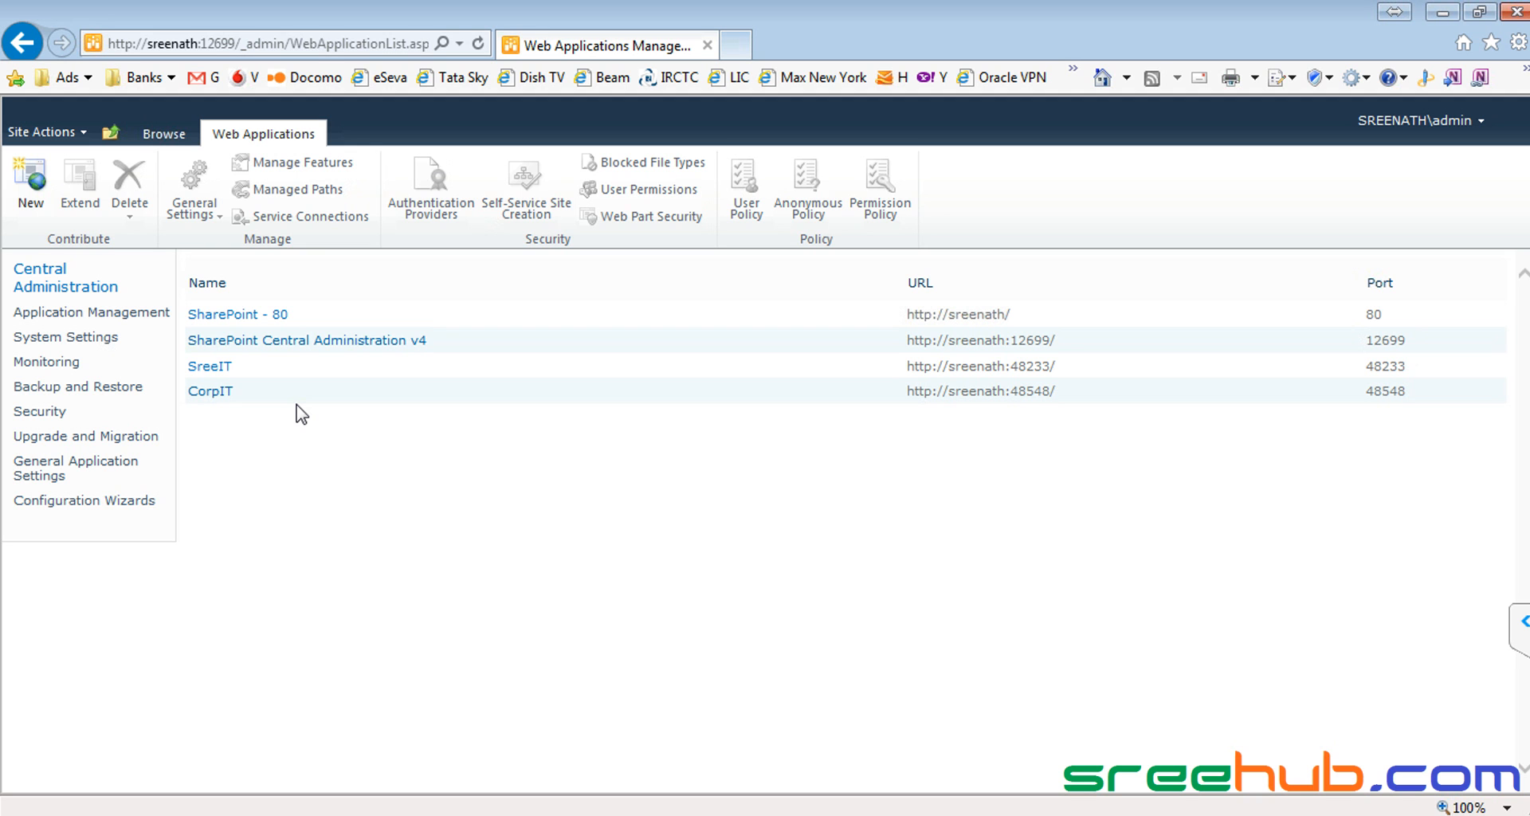
Step: Choose New on the Web Applications ribbon to start the Create New Web Application form
{"action": "left_click", "coordinate": [44, 189]}
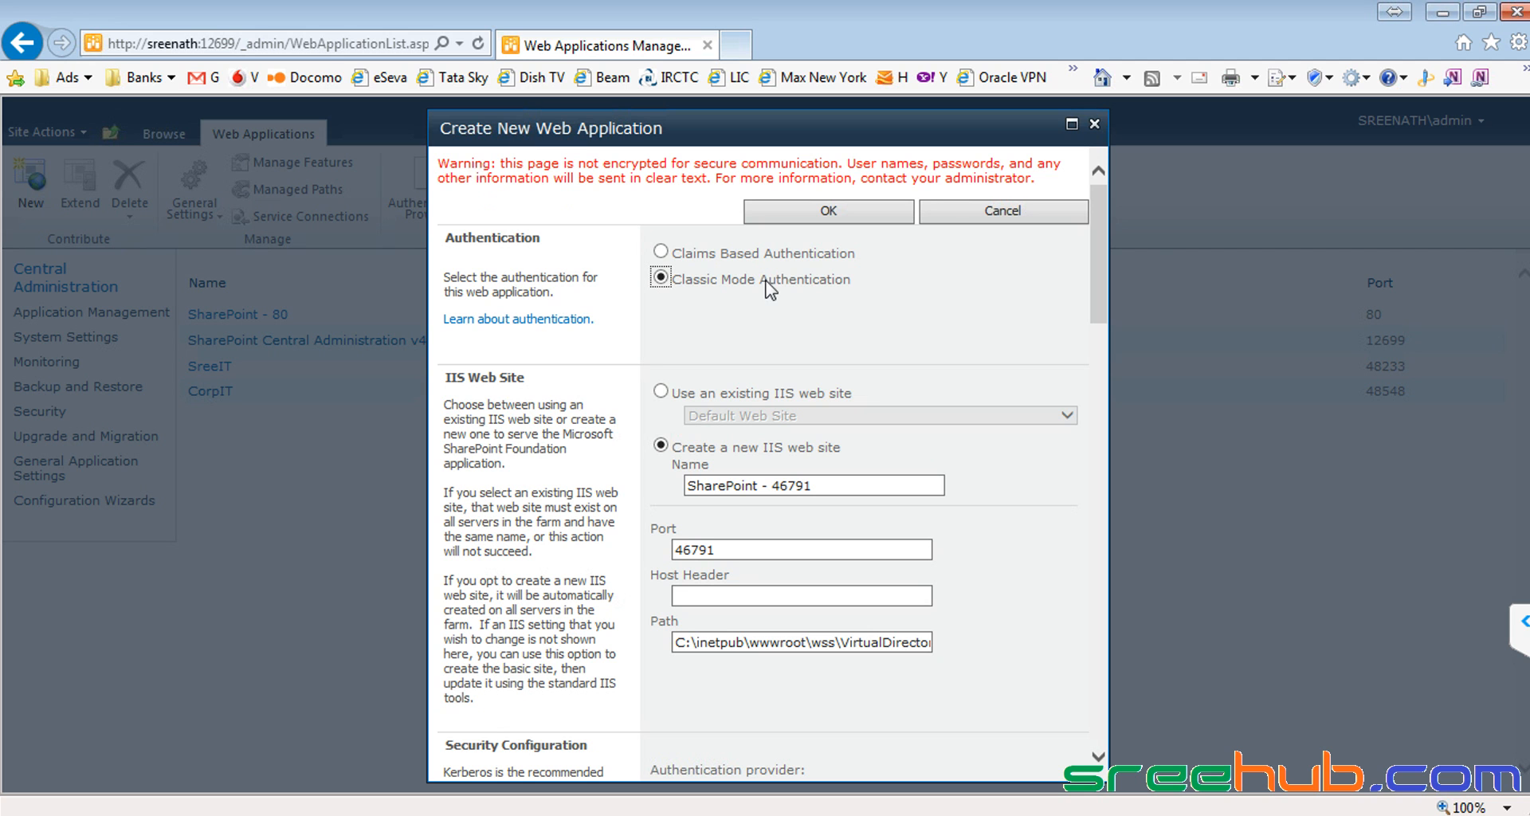
Step: Change the new IIS web site name from 'SharePoint - 46791' to 'Shopping'
{"action": "left_click", "coordinate": [1097, 276]}
{"action": "left_click_drag", "start_coordinate": [1094, 294], "coordinate": [1093, 319]}
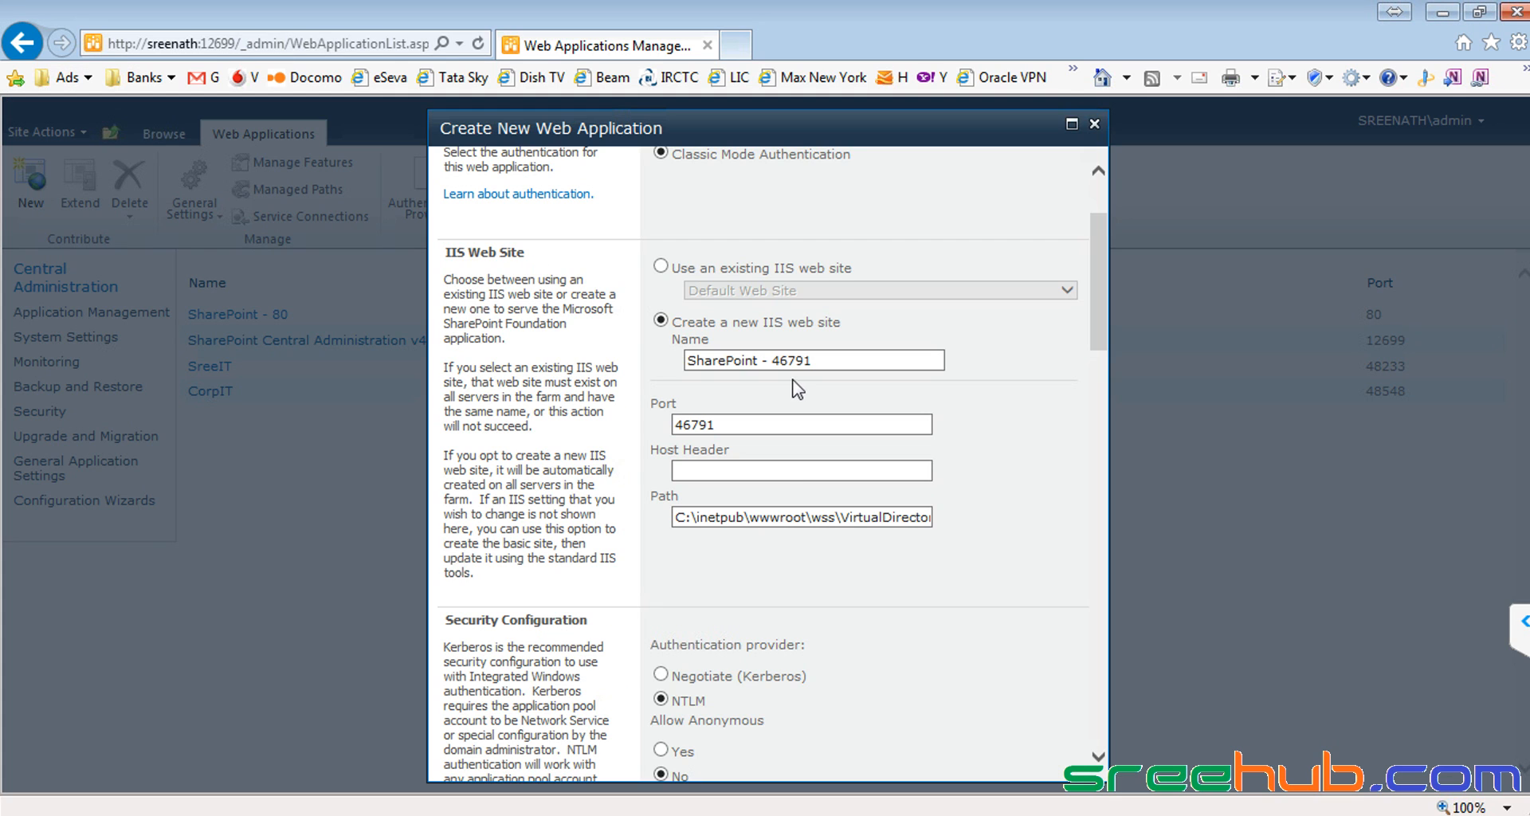
{"action": "left_click", "coordinate": [741, 359]}
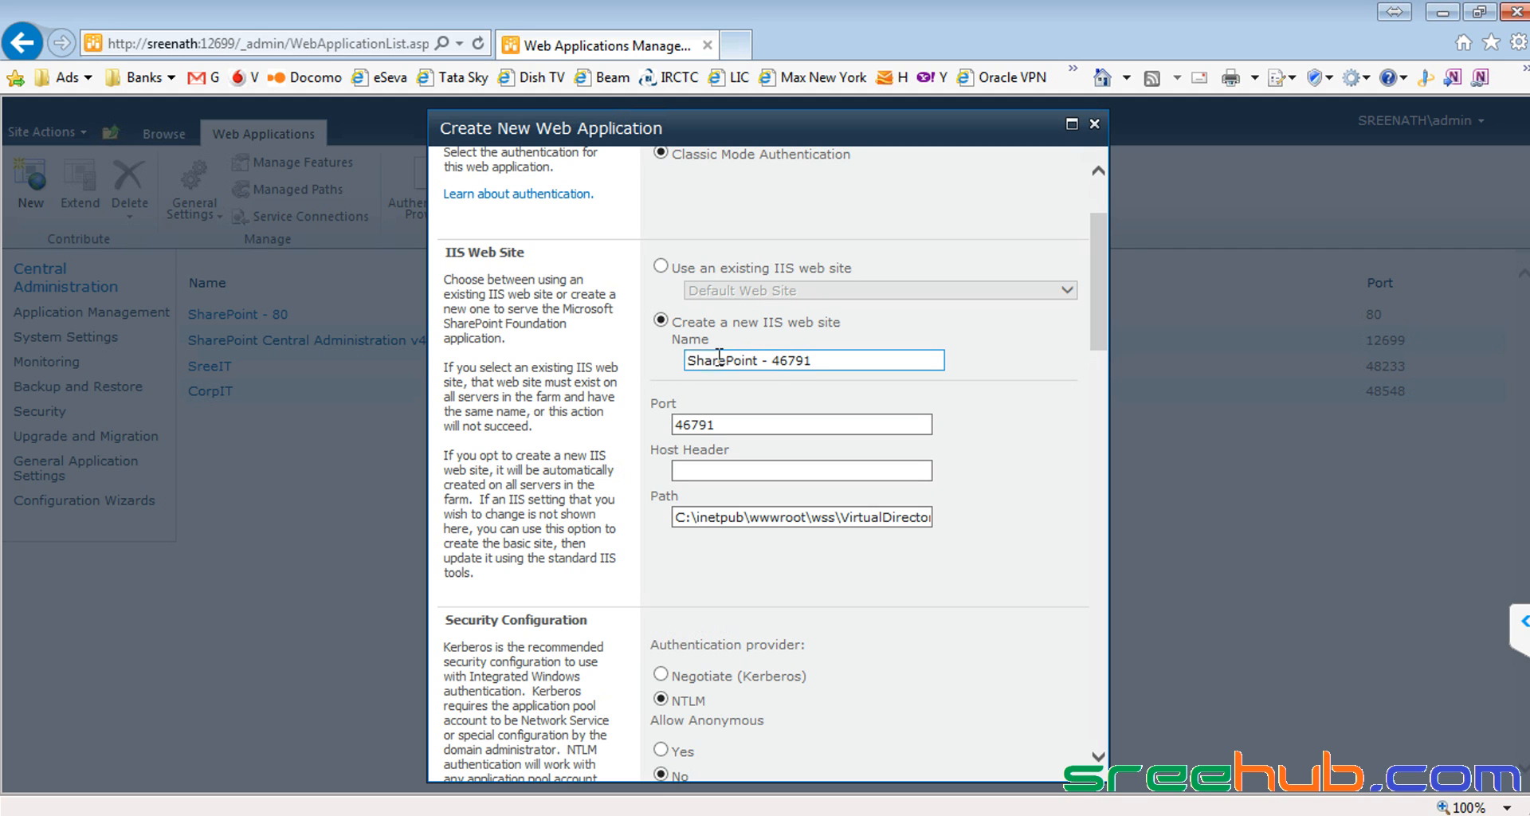
{"action": "left_click", "coordinate": [872, 361]}
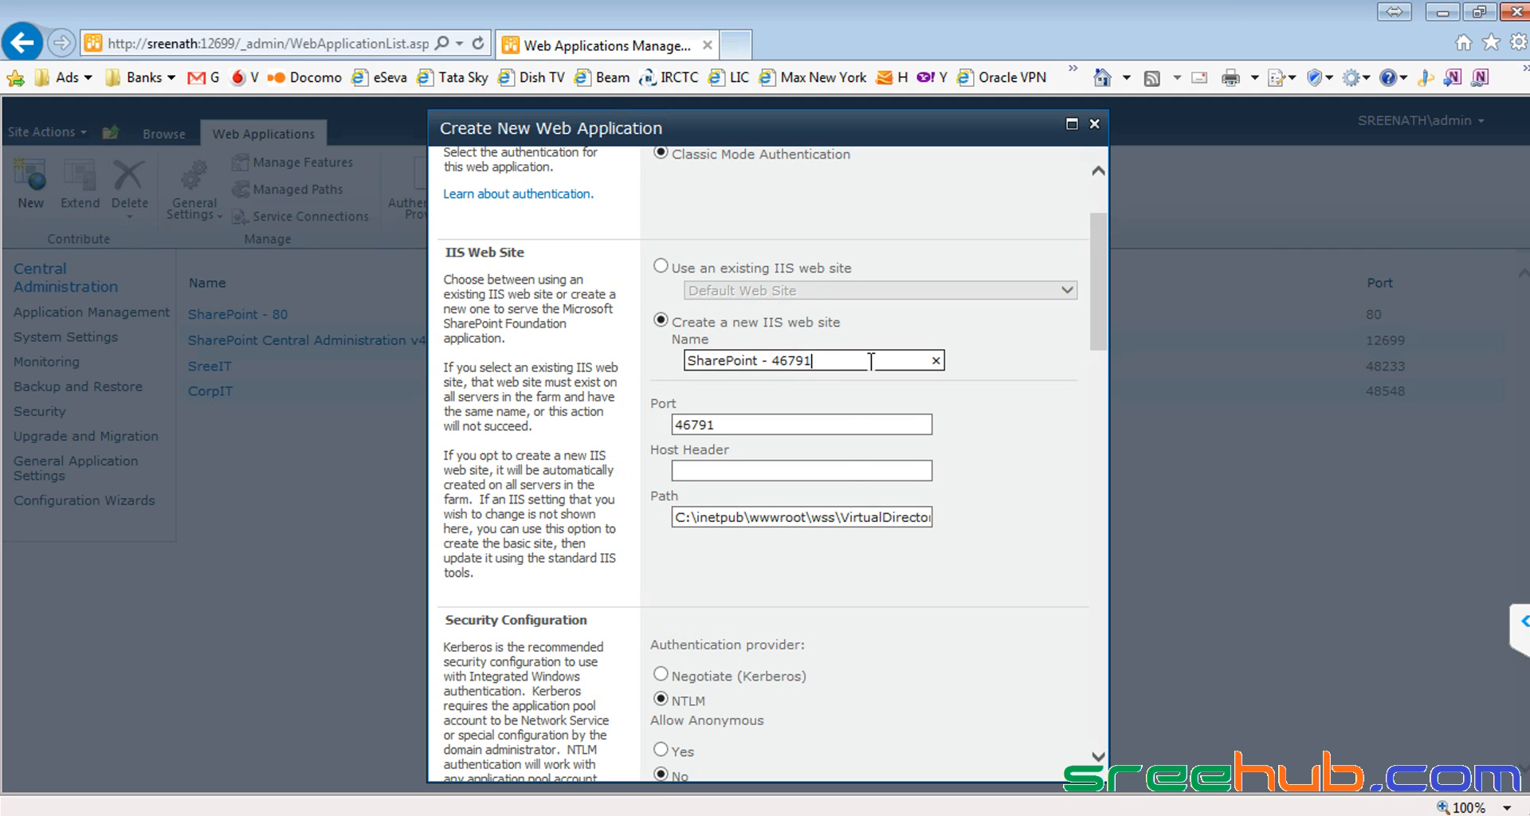
{"action": "left_click_drag", "start_coordinate": [830, 361], "coordinate": [658, 362]}
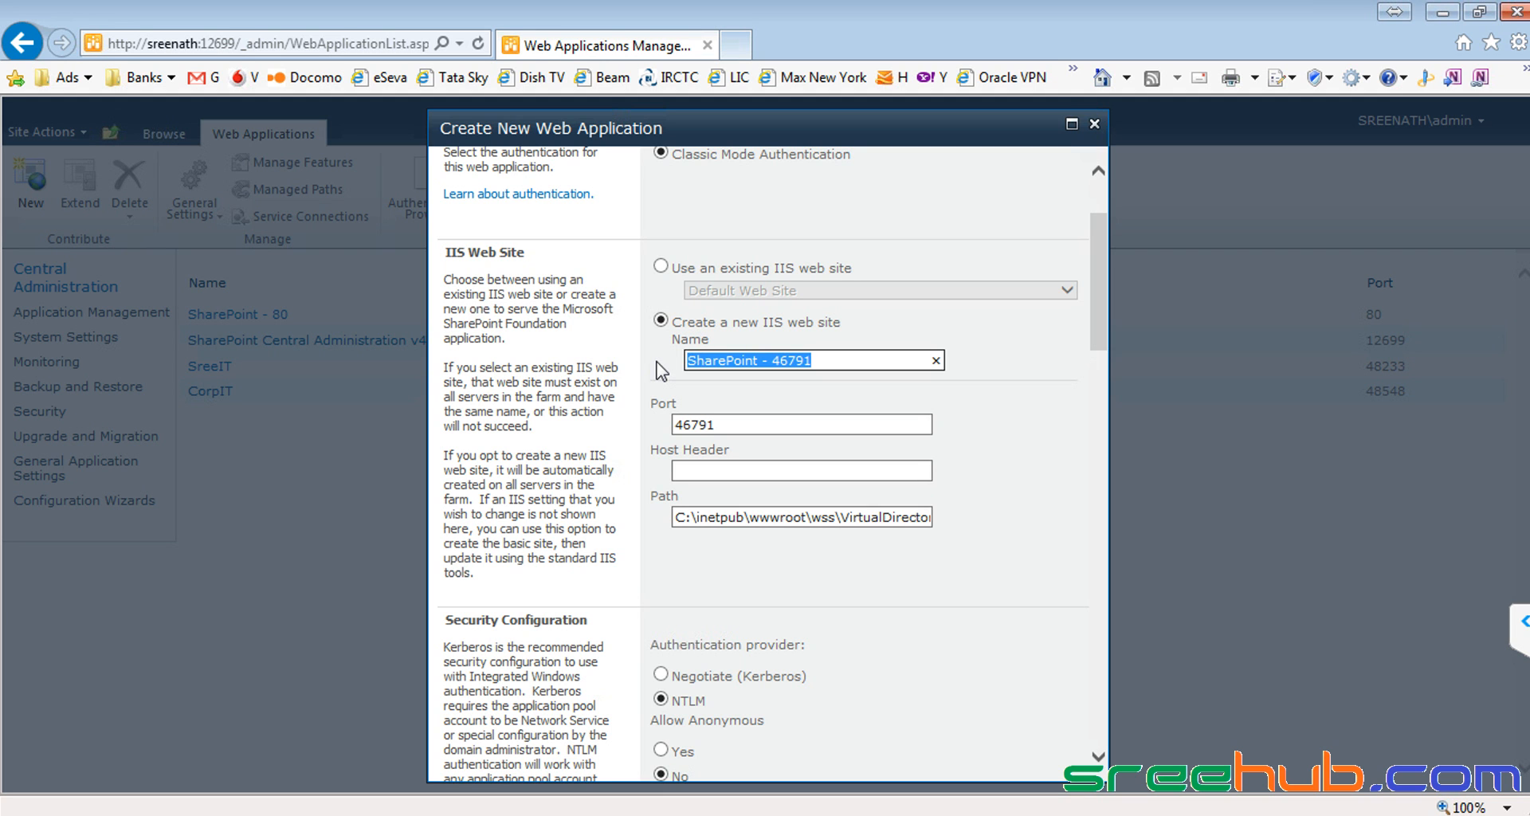
{"action": "type", "text": "Shopping"}
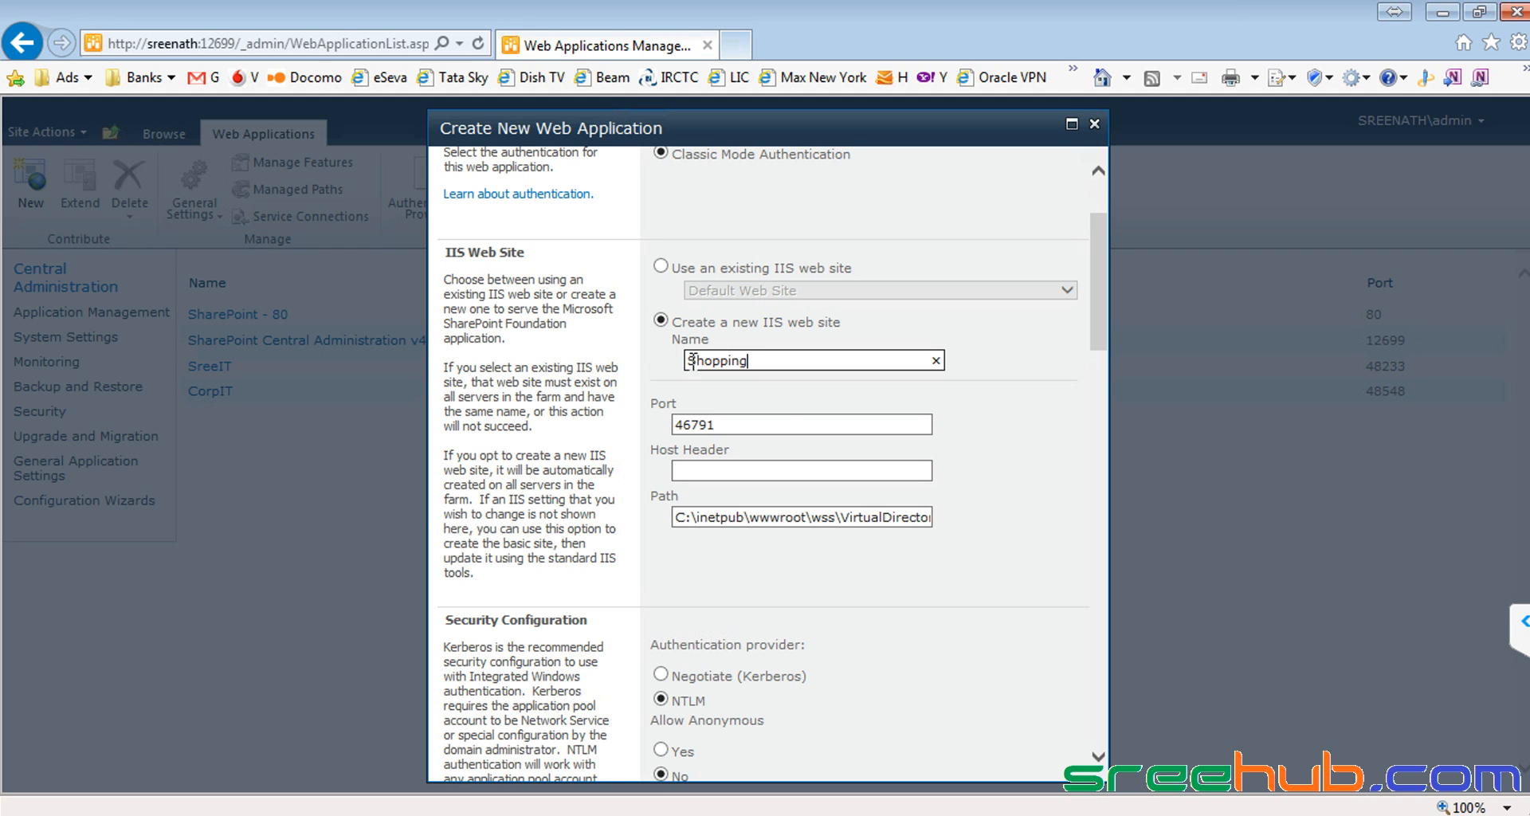
{"action": "left_click", "coordinate": [773, 423]}
{"action": "left_click_drag", "start_coordinate": [784, 423], "coordinate": [648, 423]}
{"action": "key", "text": "alt+Tab"}
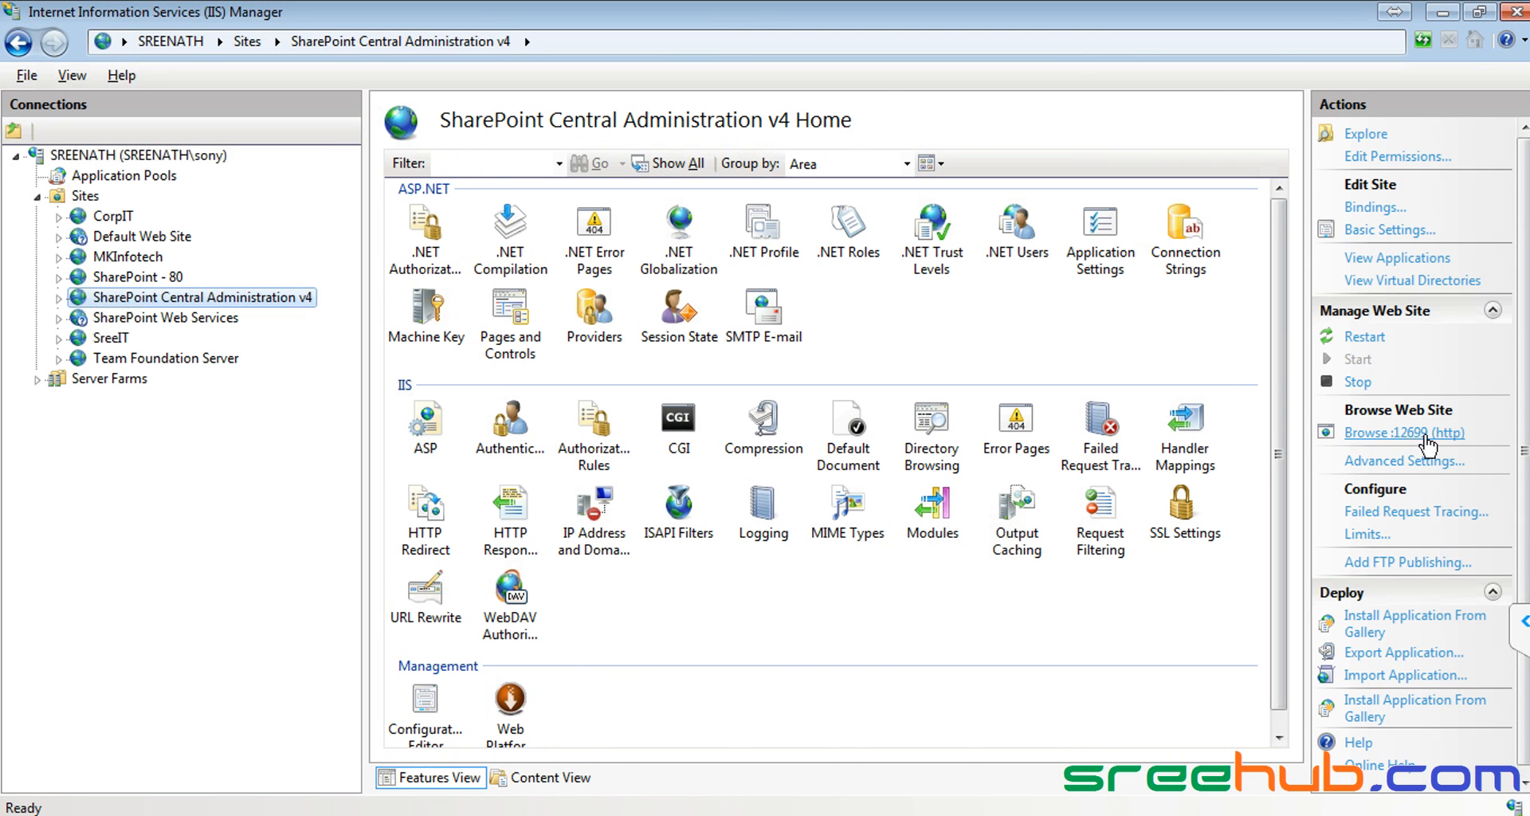
{"action": "key", "text": "alt+Tab"}
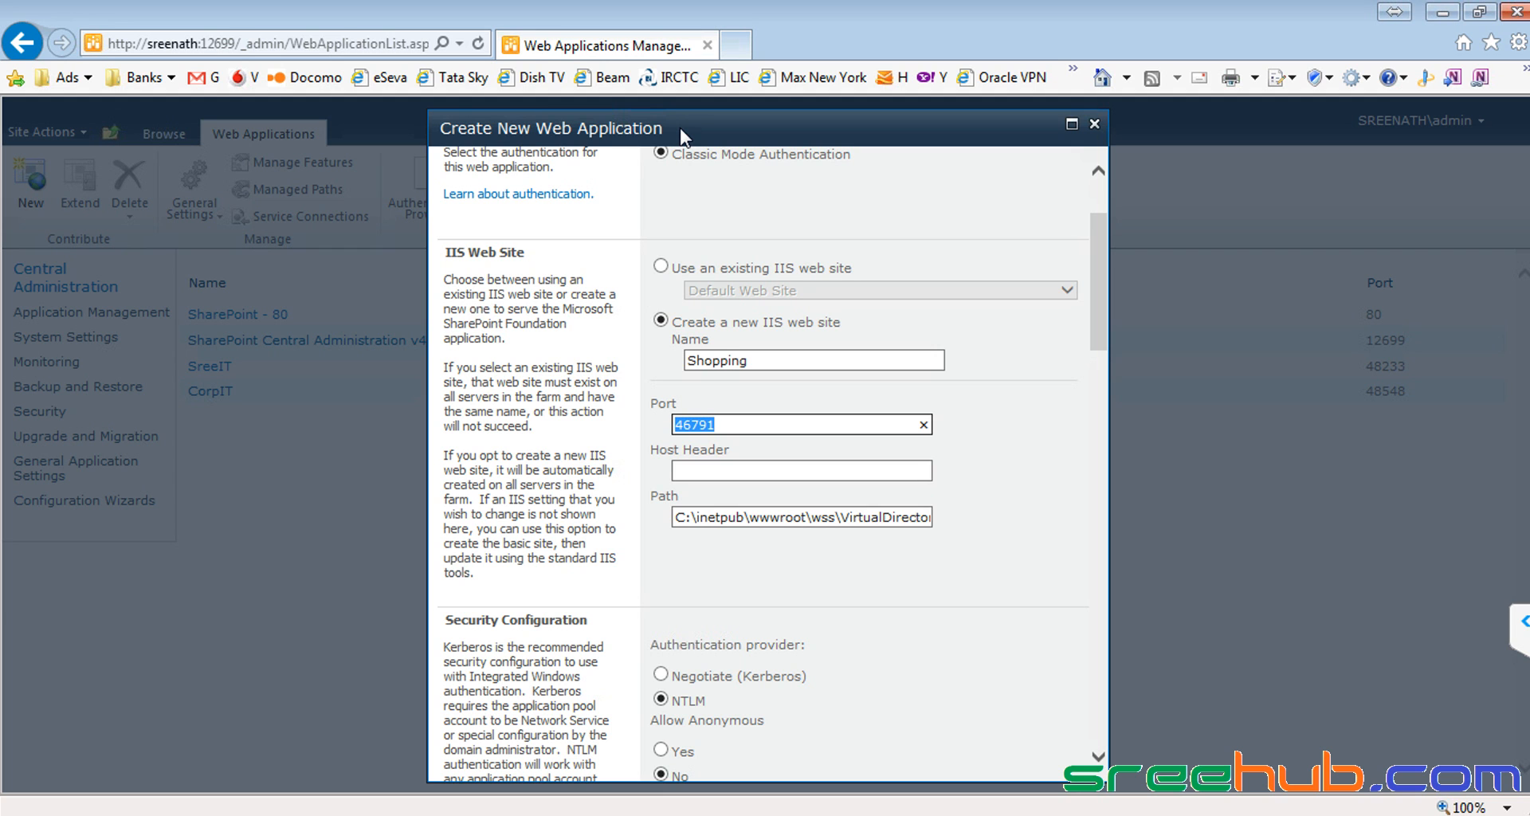
{"action": "left_click", "coordinate": [729, 424]}
{"action": "left_click_drag", "start_coordinate": [742, 424], "coordinate": [617, 424]}
{"action": "left_click", "coordinate": [739, 430]}
{"action": "left_click_drag", "start_coordinate": [792, 424], "coordinate": [668, 424]}
{"action": "left_click", "coordinate": [732, 431]}
{"action": "left_click", "coordinate": [1059, 451]}
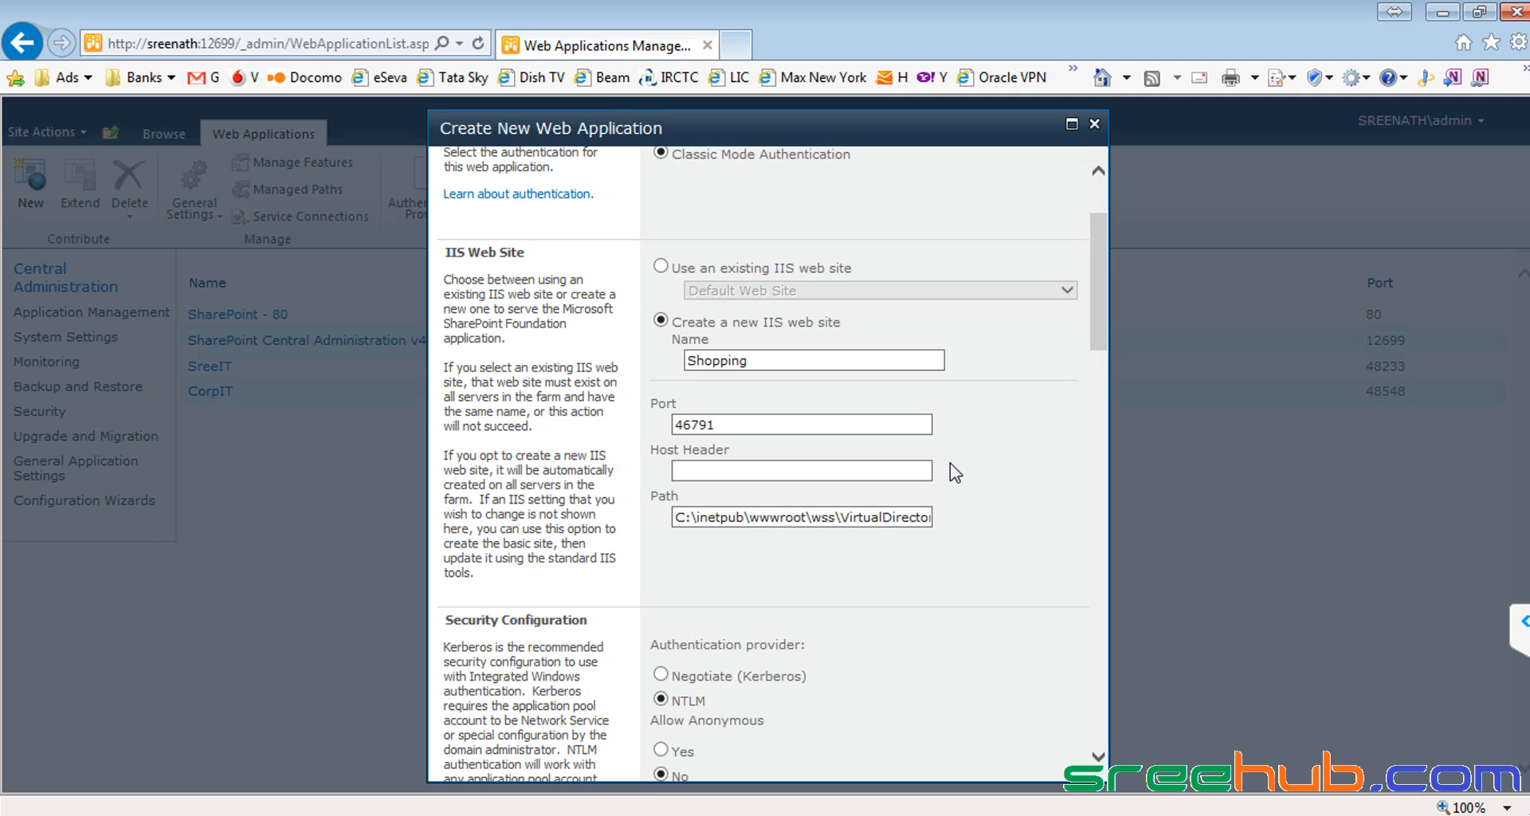
{"action": "scroll", "coordinate": [958, 469], "scroll_direction": "down", "scroll_amount": 2}
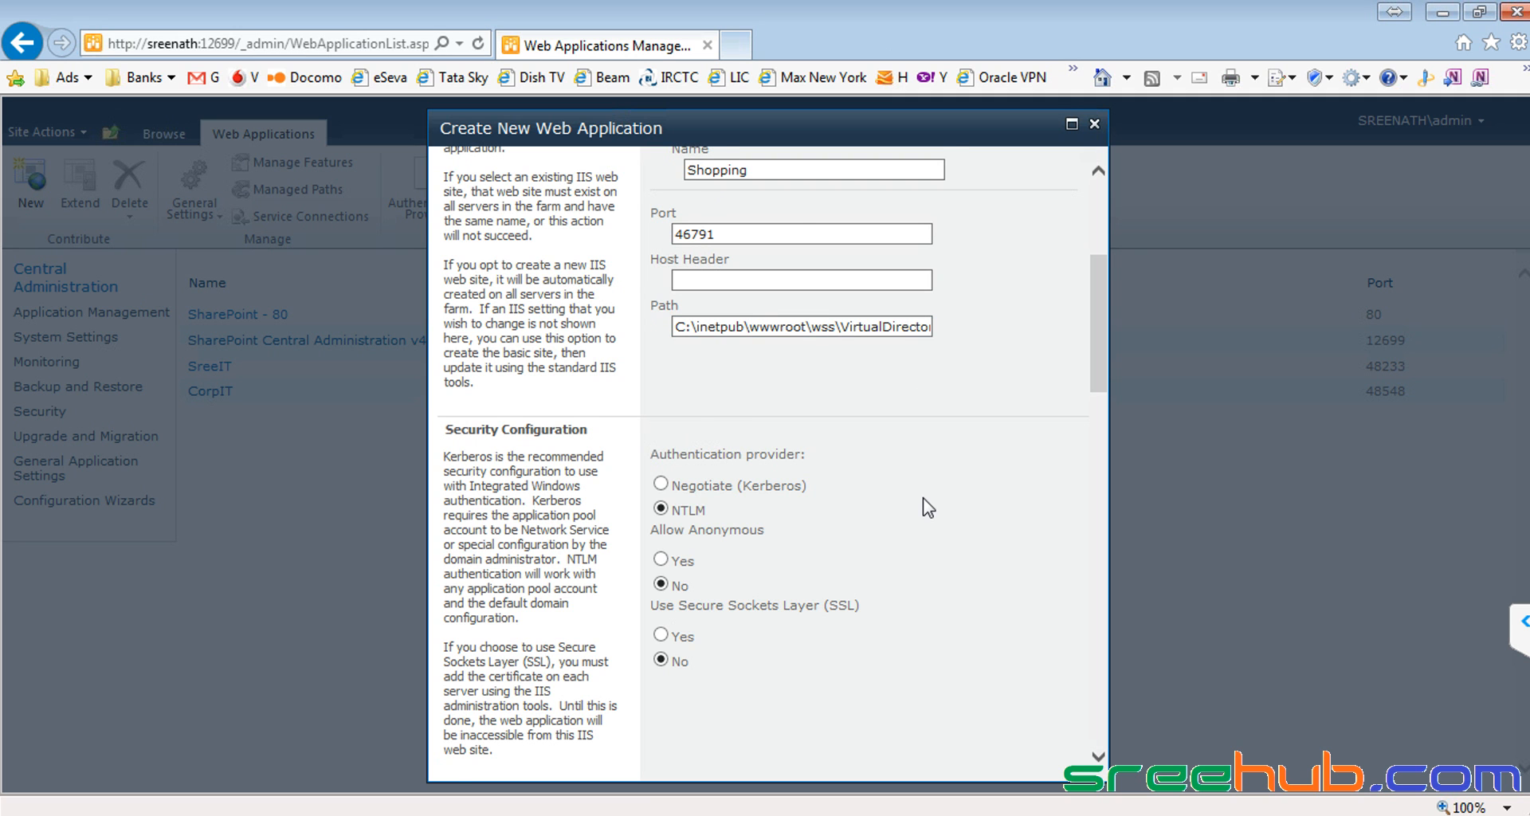
{"action": "scroll", "coordinate": [925, 507], "scroll_direction": "down", "scroll_amount": 1}
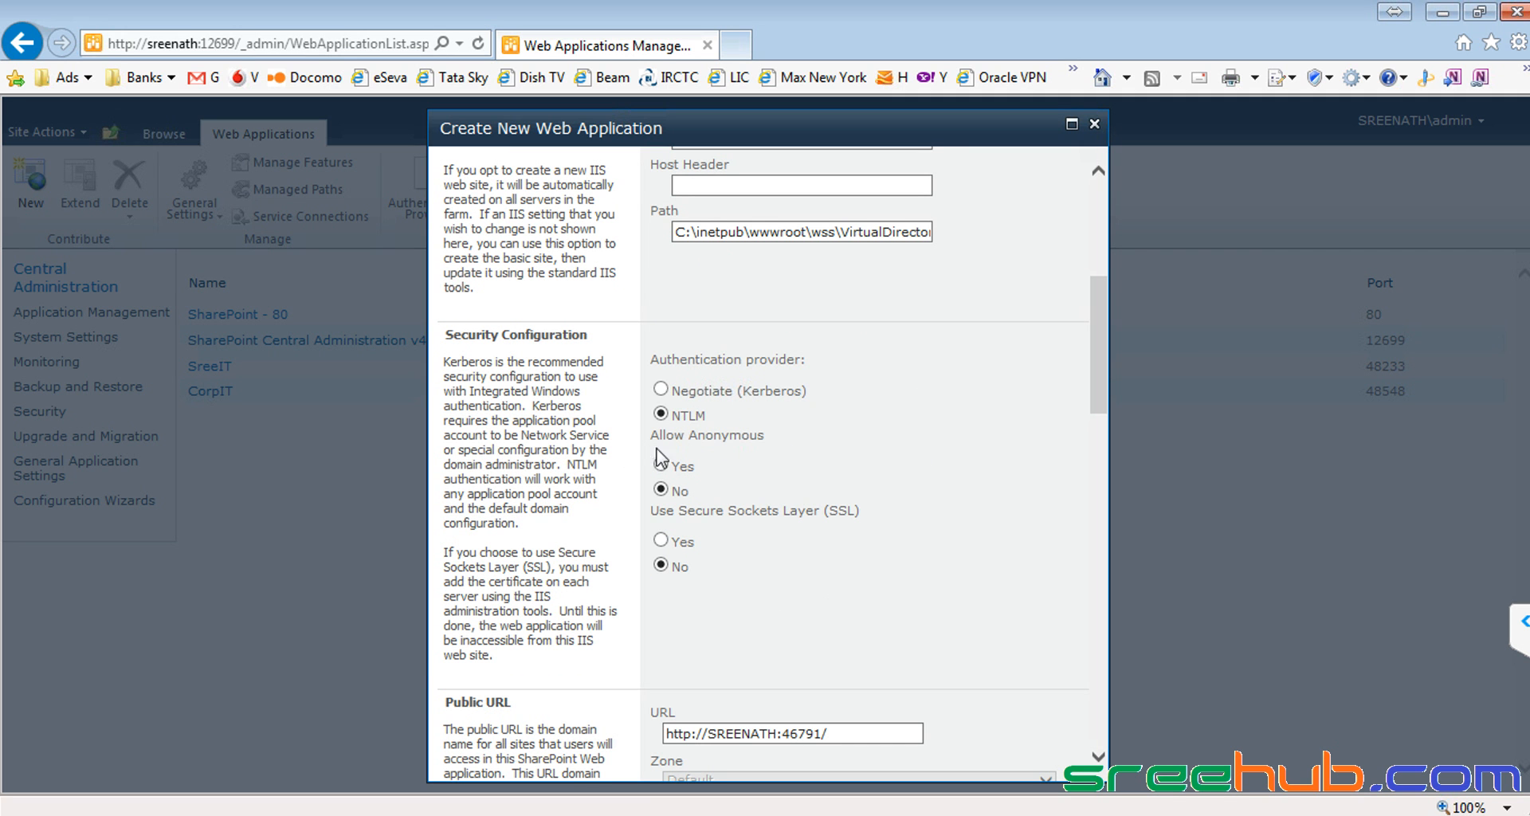
{"action": "scroll", "coordinate": [809, 466], "scroll_direction": "down", "scroll_amount": 1}
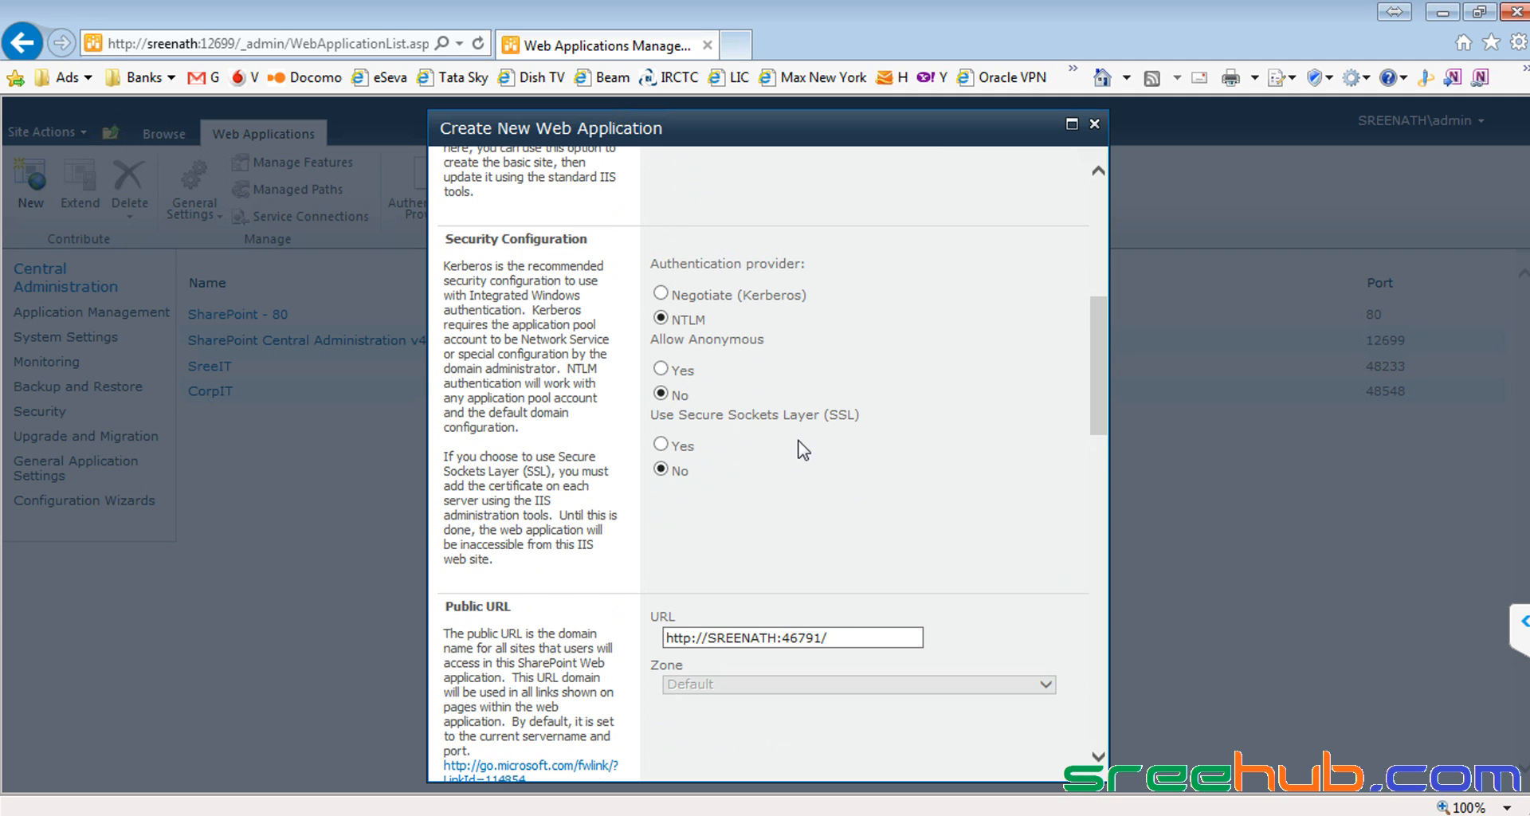
{"action": "scroll", "coordinate": [801, 451], "scroll_direction": "down", "scroll_amount": 1}
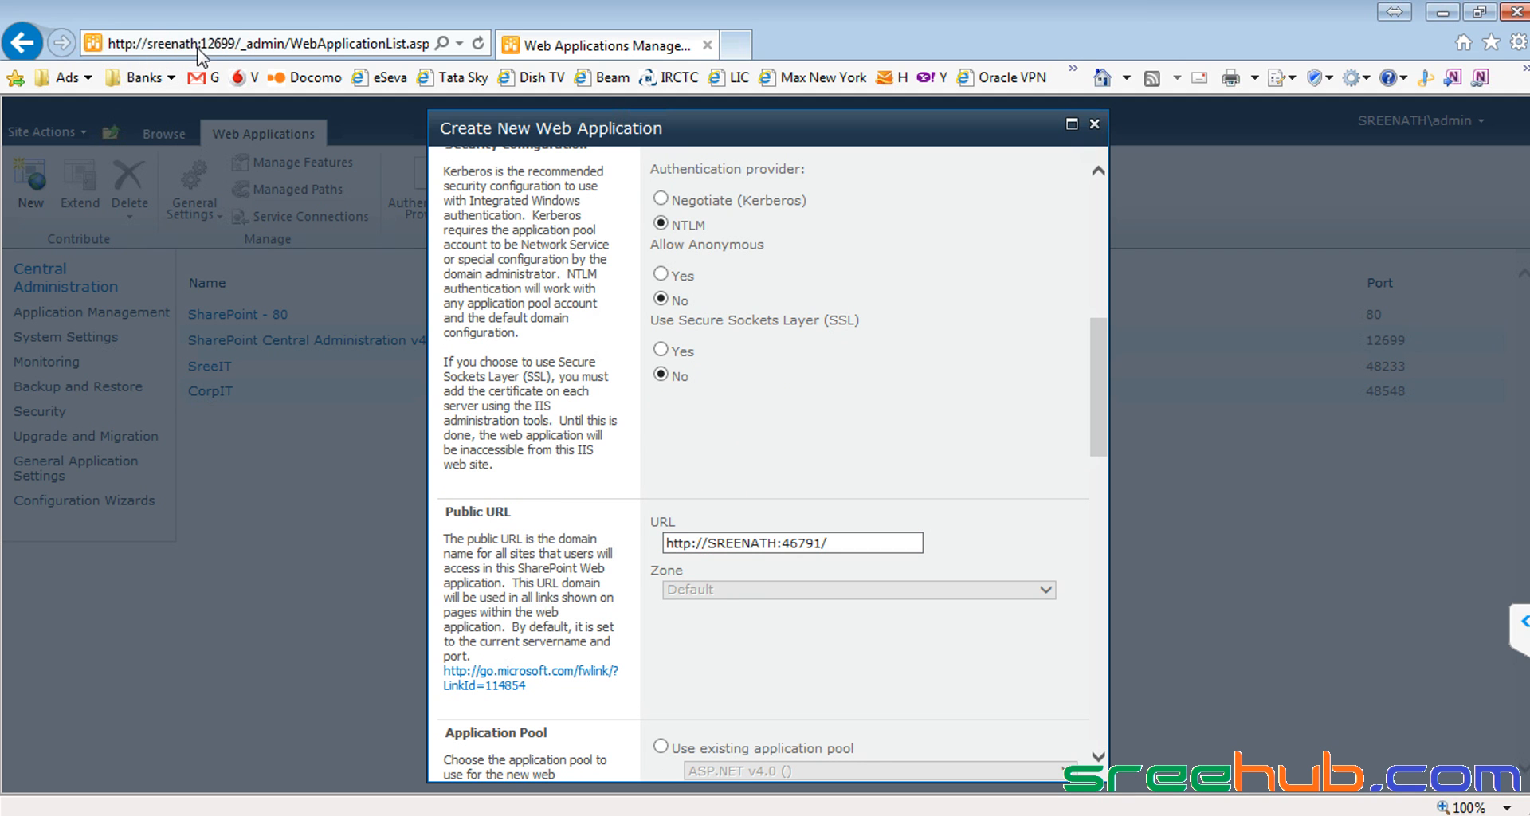
{"action": "double_click", "coordinate": [791, 543]}
{"action": "scroll", "coordinate": [783, 550], "scroll_direction": "up", "scroll_amount": 2}
{"action": "scroll", "coordinate": [783, 550], "scroll_direction": "up", "scroll_amount": 4}
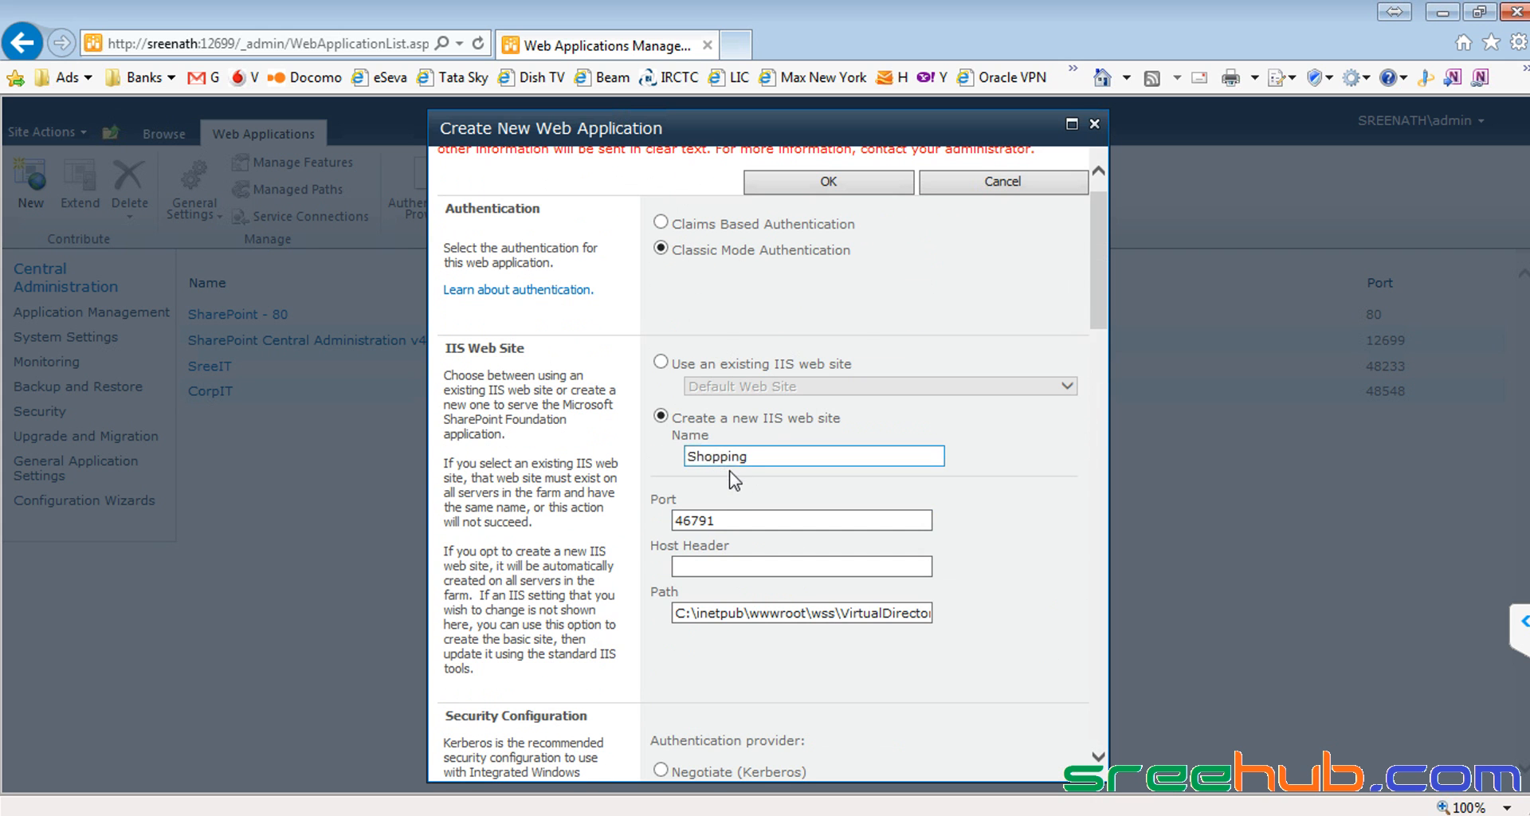
{"action": "left_click_drag", "start_coordinate": [731, 518], "coordinate": [613, 512]}
{"action": "scroll", "coordinate": [785, 488], "scroll_direction": "down", "scroll_amount": 7}
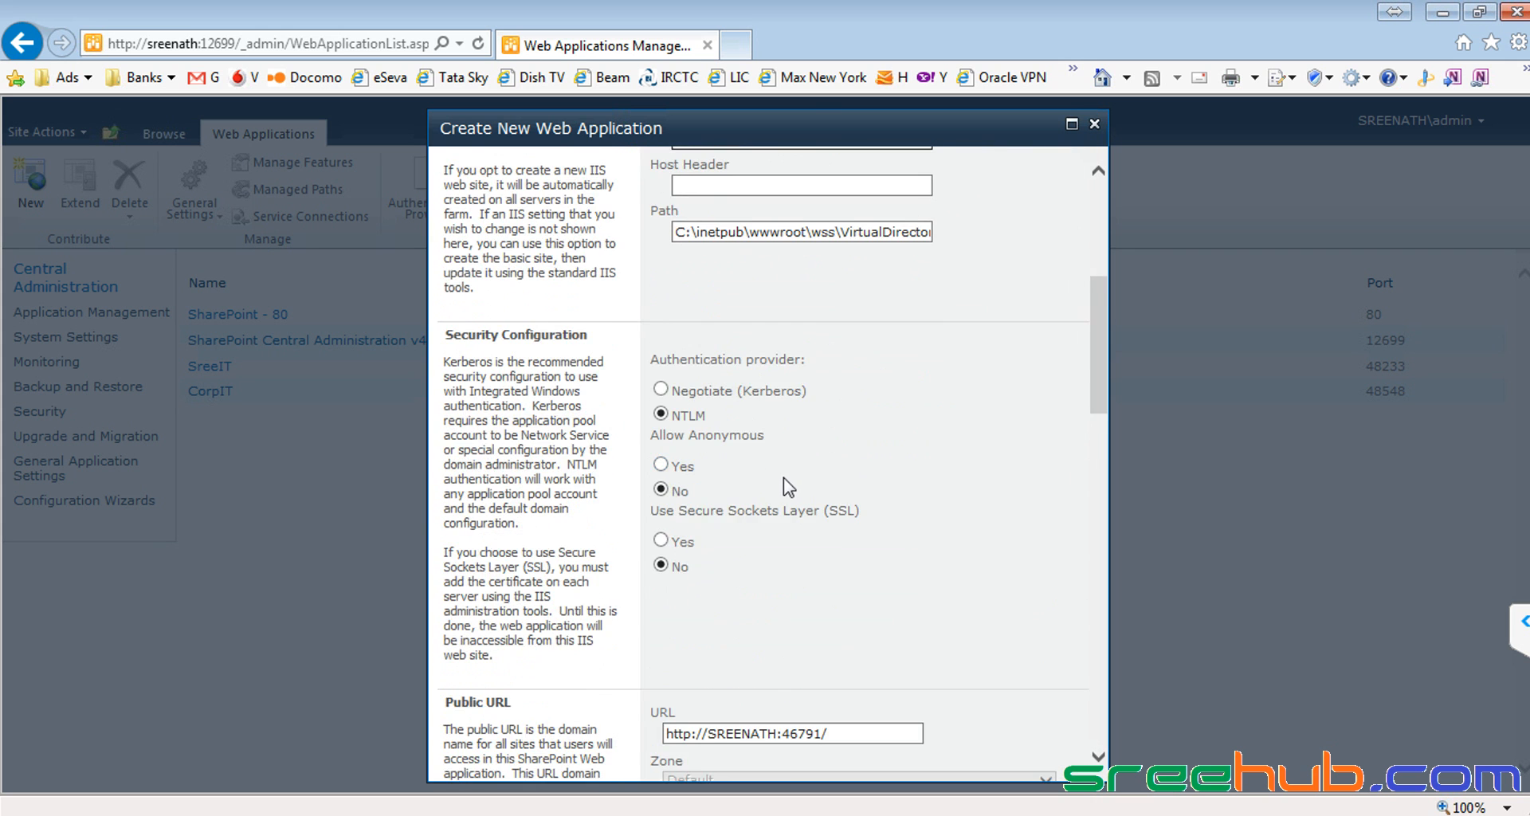
Step: Replace the new application pool name 'SharePoint - 46791' with the pasted name 'Shopping'
{"action": "scroll", "coordinate": [781, 486], "scroll_direction": "down", "scroll_amount": 1}
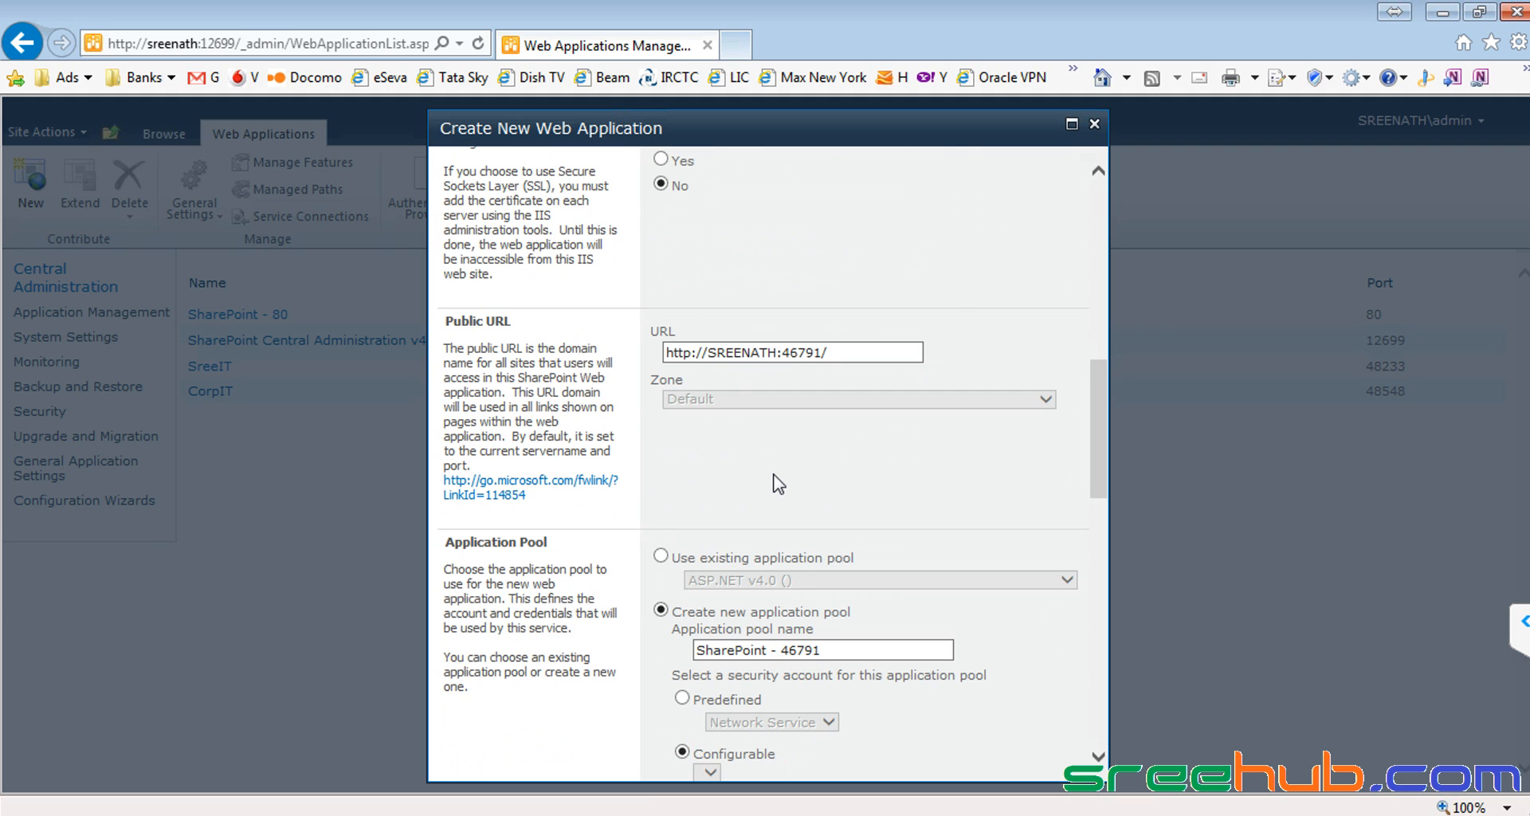
{"action": "scroll", "coordinate": [777, 483], "scroll_direction": "down", "scroll_amount": 1}
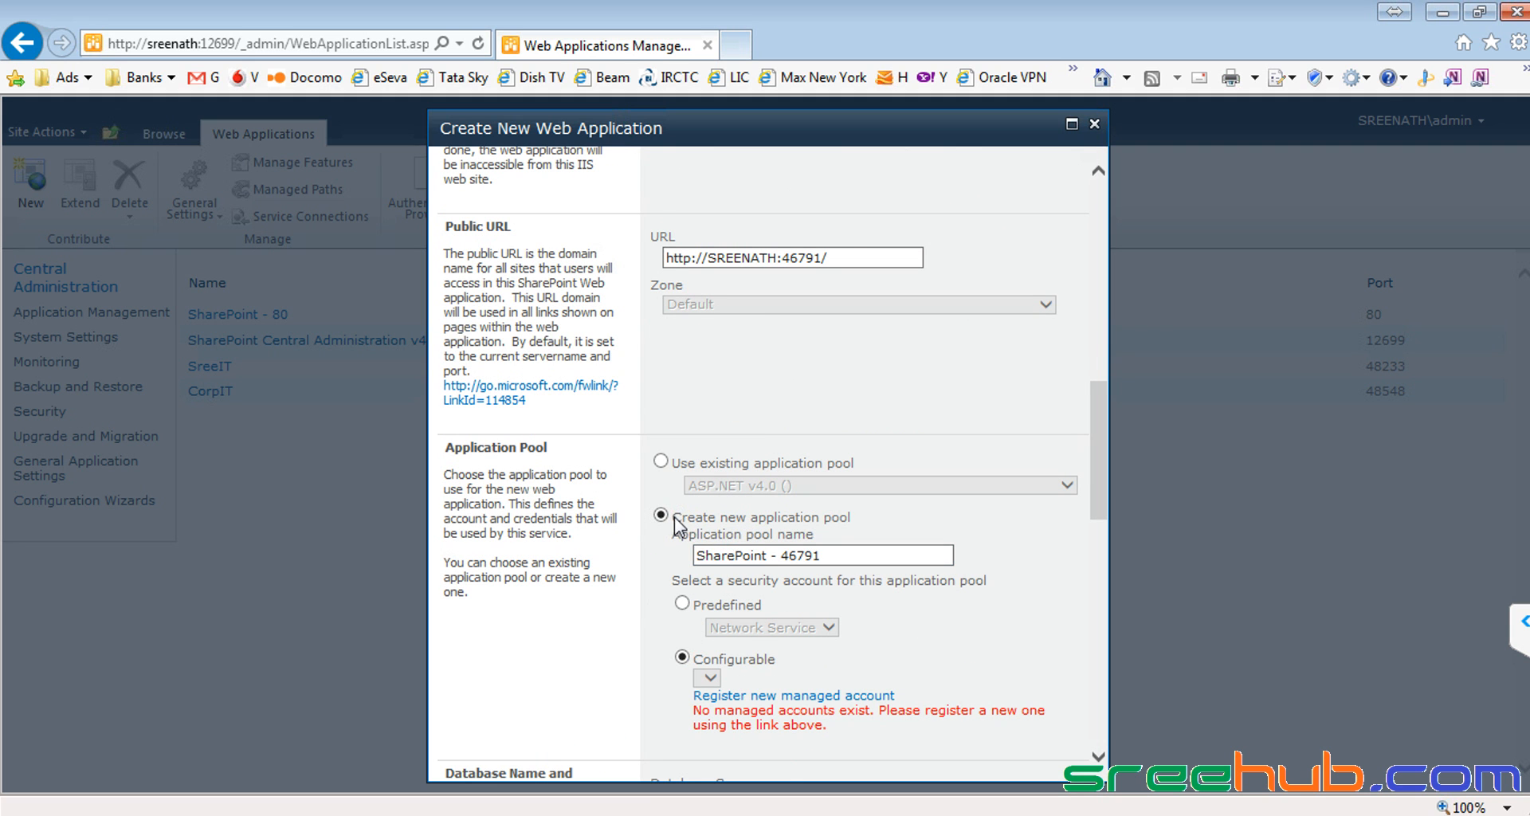
{"action": "left_click_drag", "start_coordinate": [704, 518], "coordinate": [812, 533]}
{"action": "left_click", "coordinate": [835, 523]}
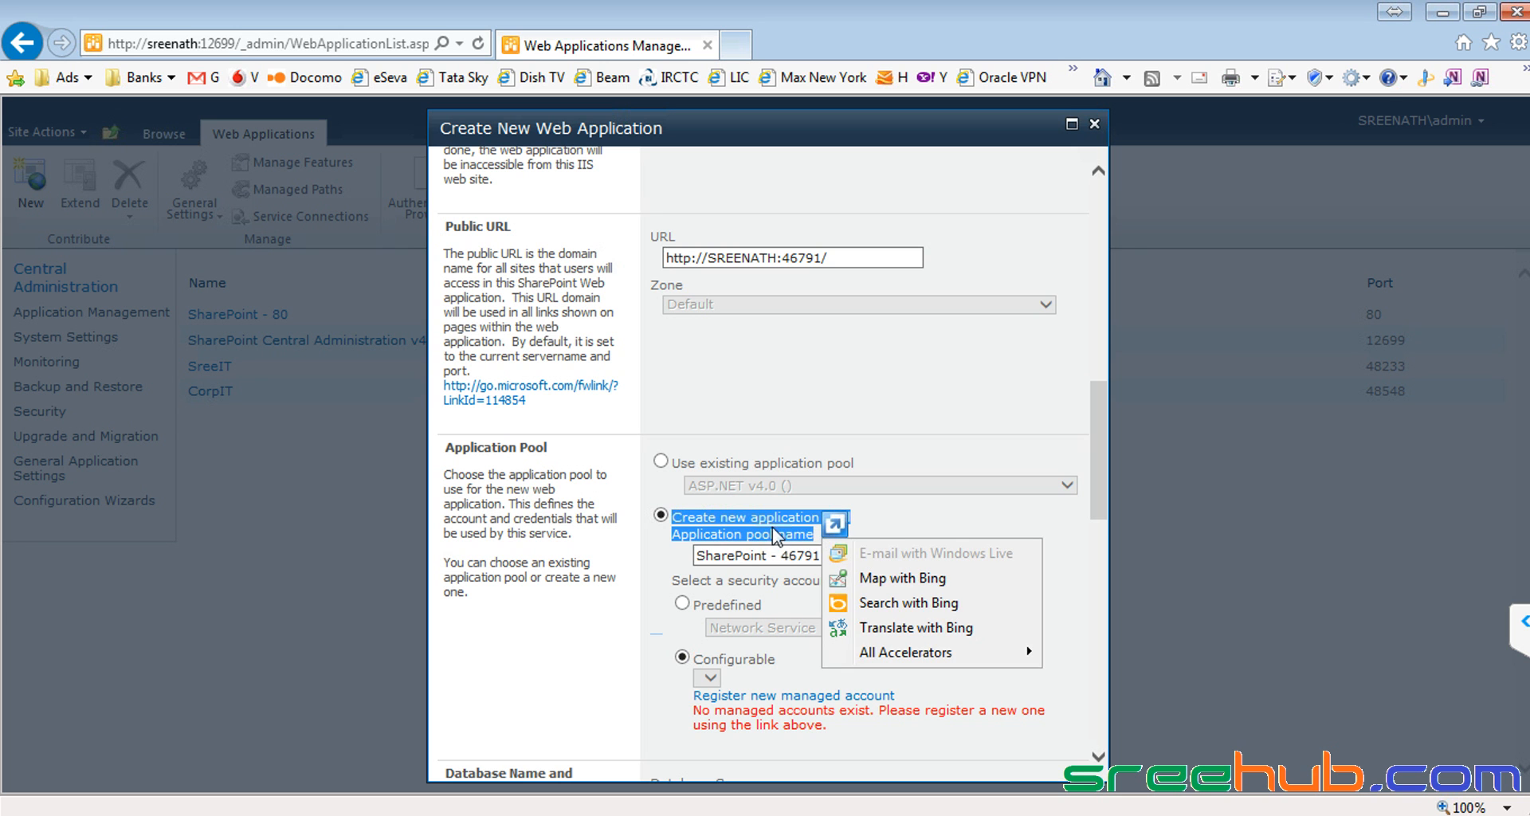
{"action": "left_click", "coordinate": [753, 526]}
{"action": "scroll", "coordinate": [753, 526], "scroll_direction": "up", "scroll_amount": 5}
{"action": "scroll", "coordinate": [753, 526], "scroll_direction": "up", "scroll_amount": 2}
{"action": "left_click_drag", "start_coordinate": [765, 266], "coordinate": [587, 268]}
{"action": "key", "text": "ctrl+c"}
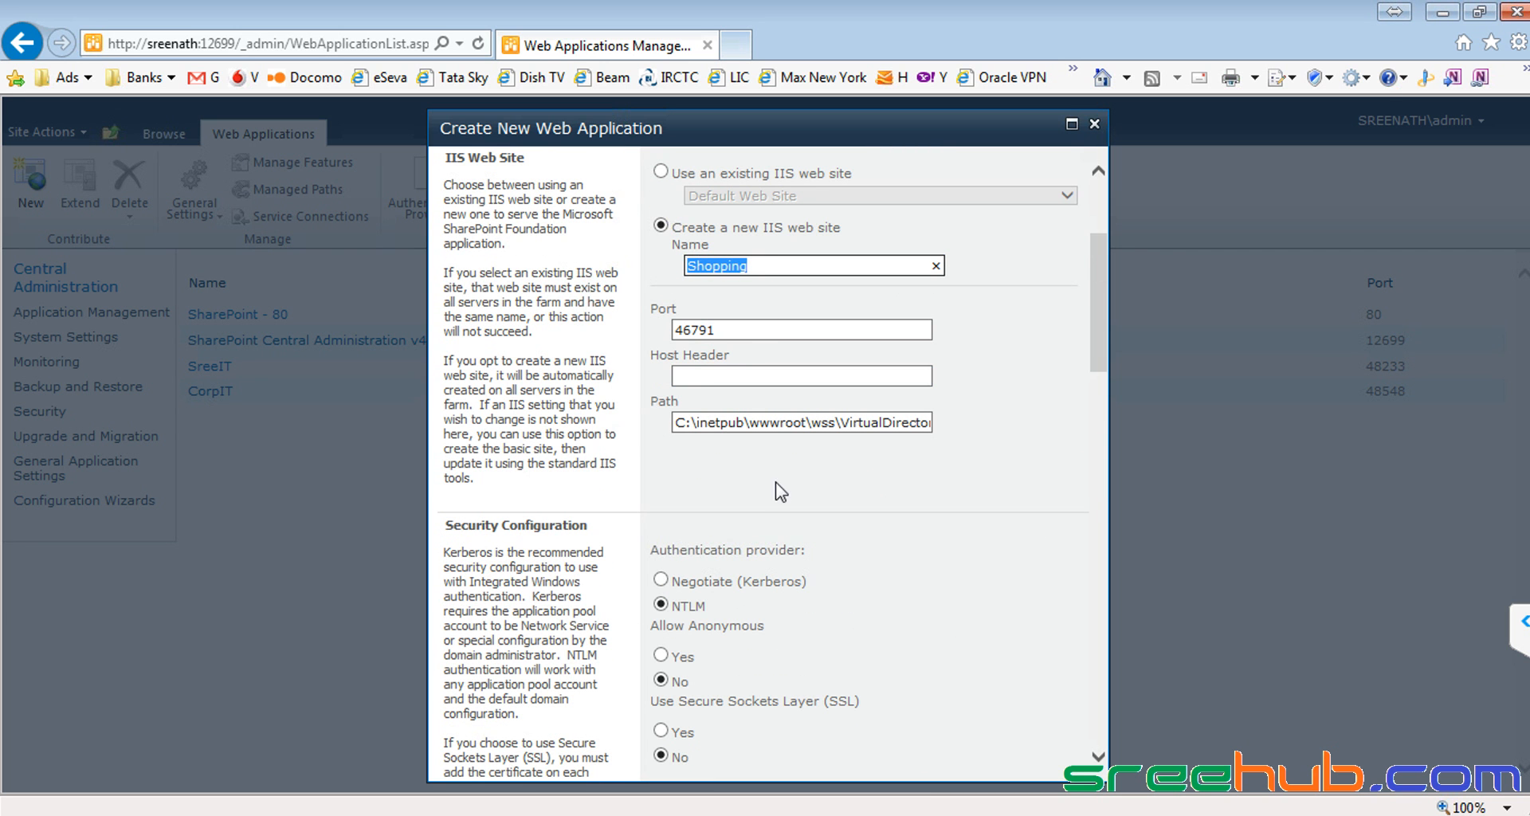
{"action": "scroll", "coordinate": [777, 483], "scroll_direction": "down", "scroll_amount": 7}
{"action": "left_click_drag", "start_coordinate": [827, 552], "coordinate": [574, 550]}
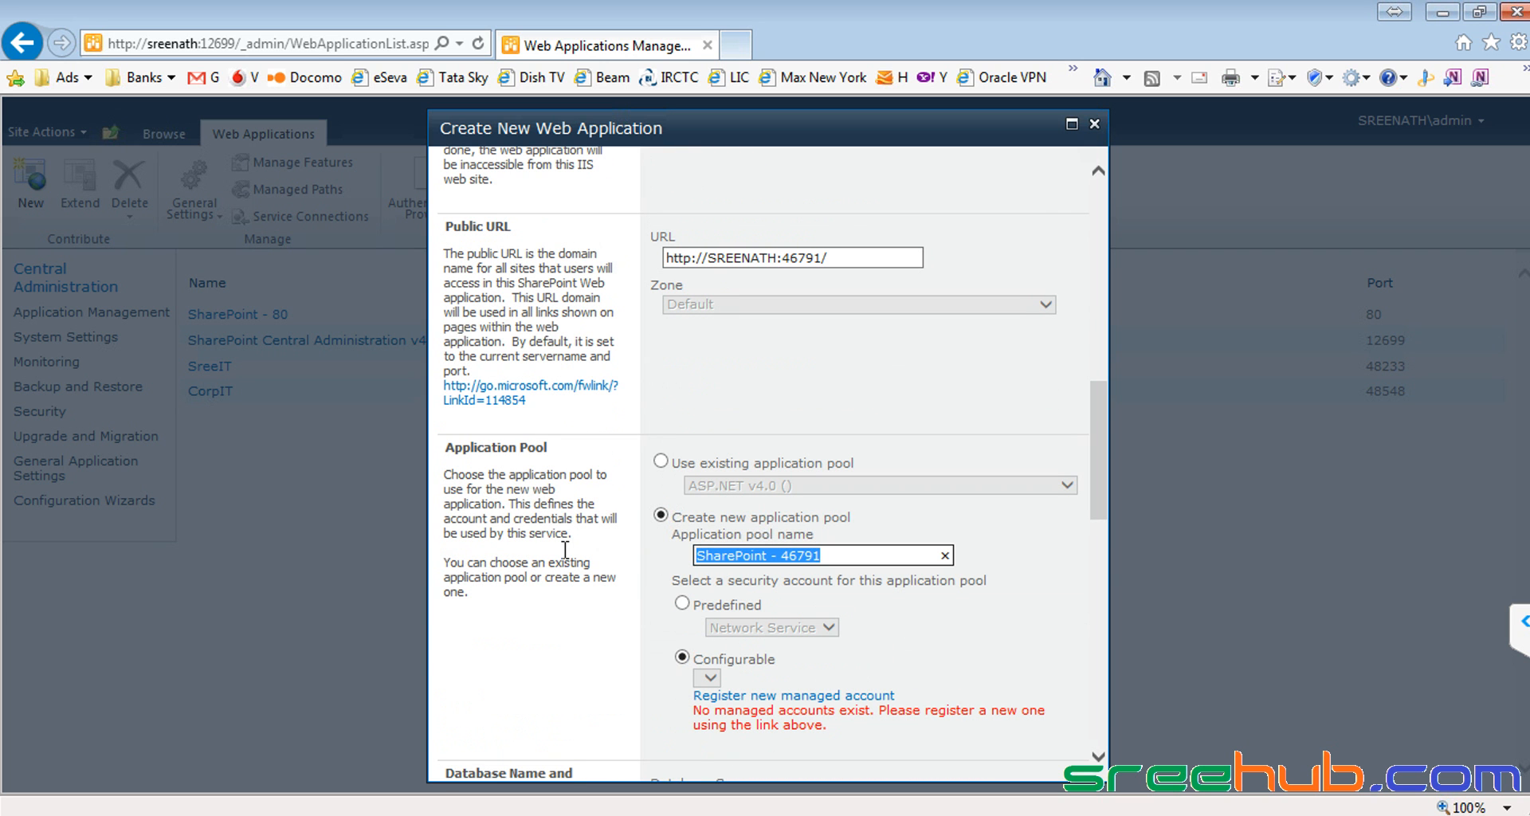
{"action": "key", "text": "ctrl+v"}
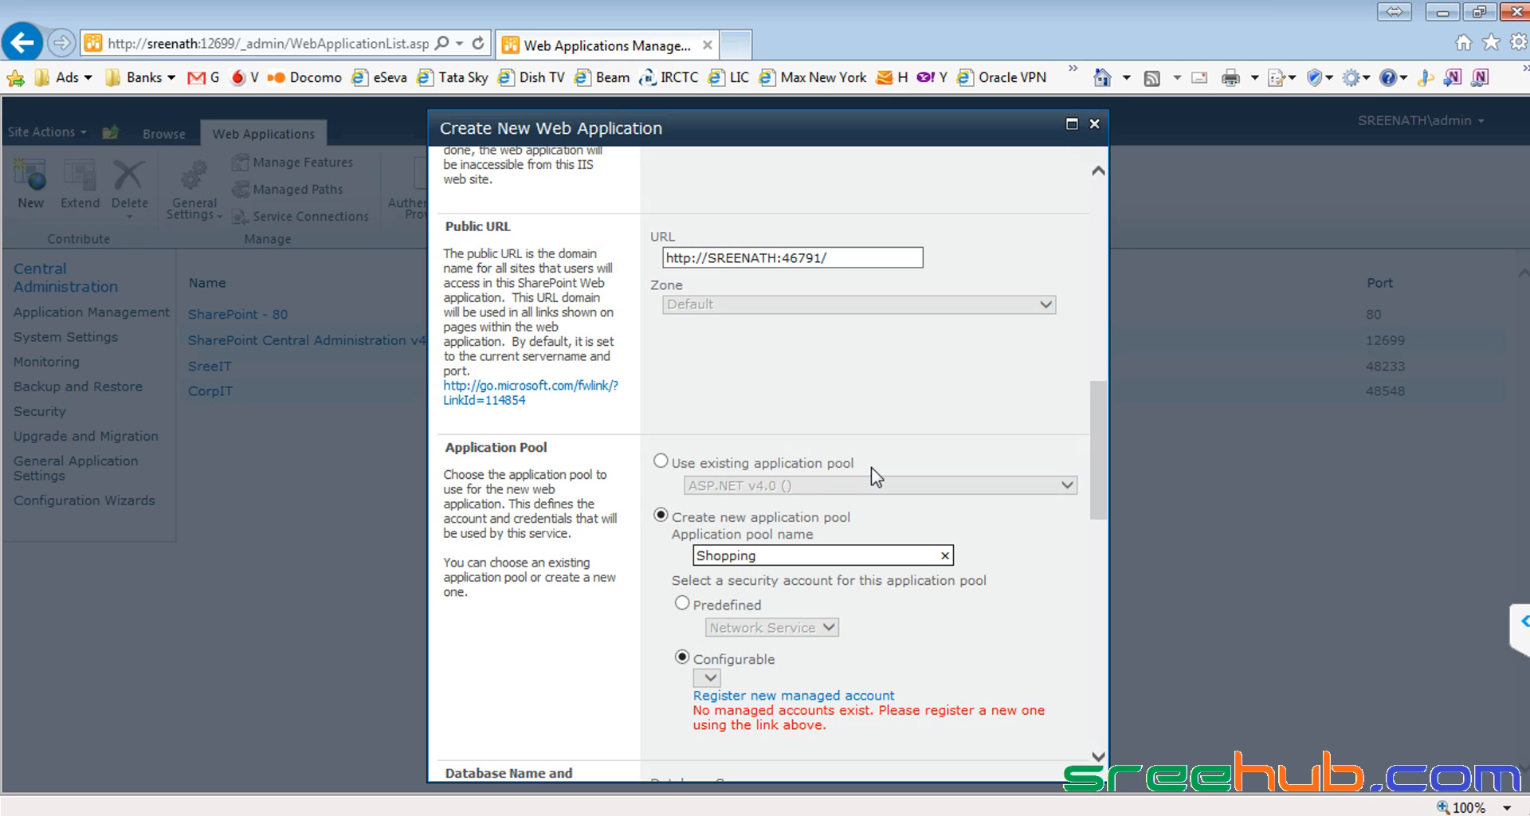
Step: Keep a new application pool named ShoppingPool, running under the predefined Network Service account
{"action": "left_click", "coordinate": [661, 462]}
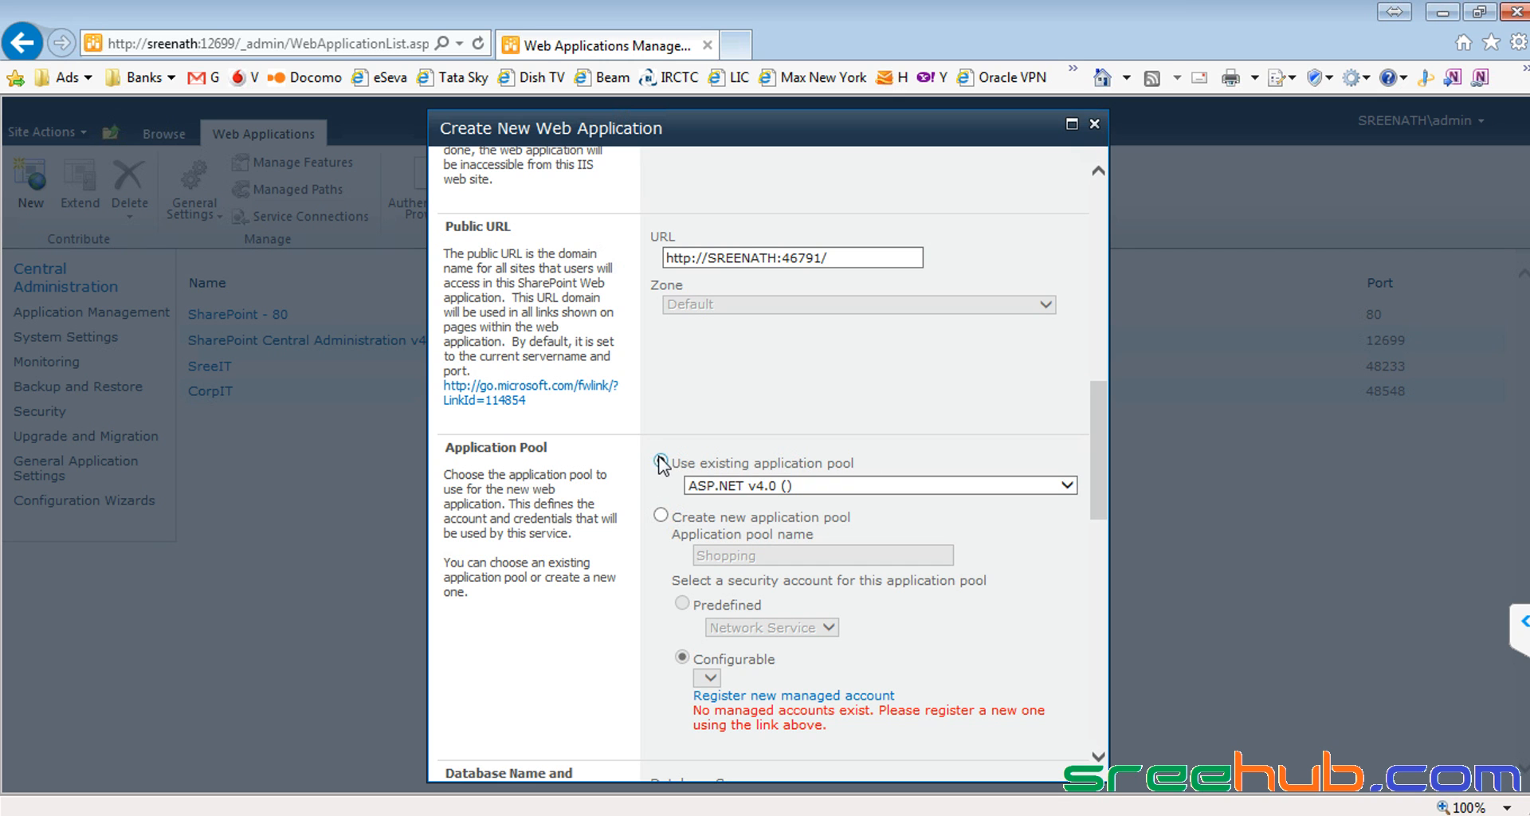
{"action": "left_click", "coordinate": [891, 487]}
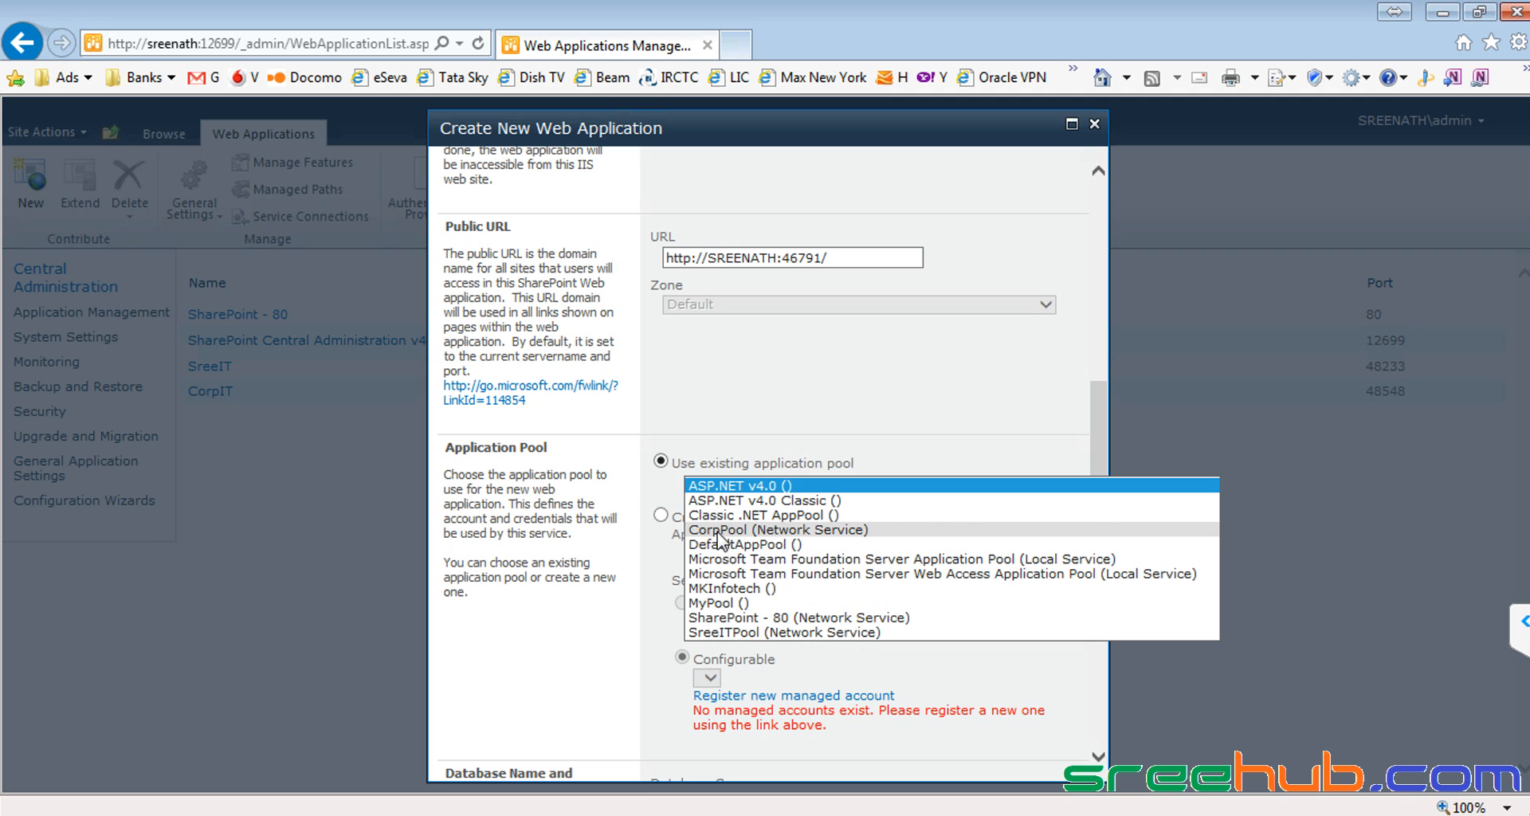
{"action": "left_click", "coordinate": [720, 485]}
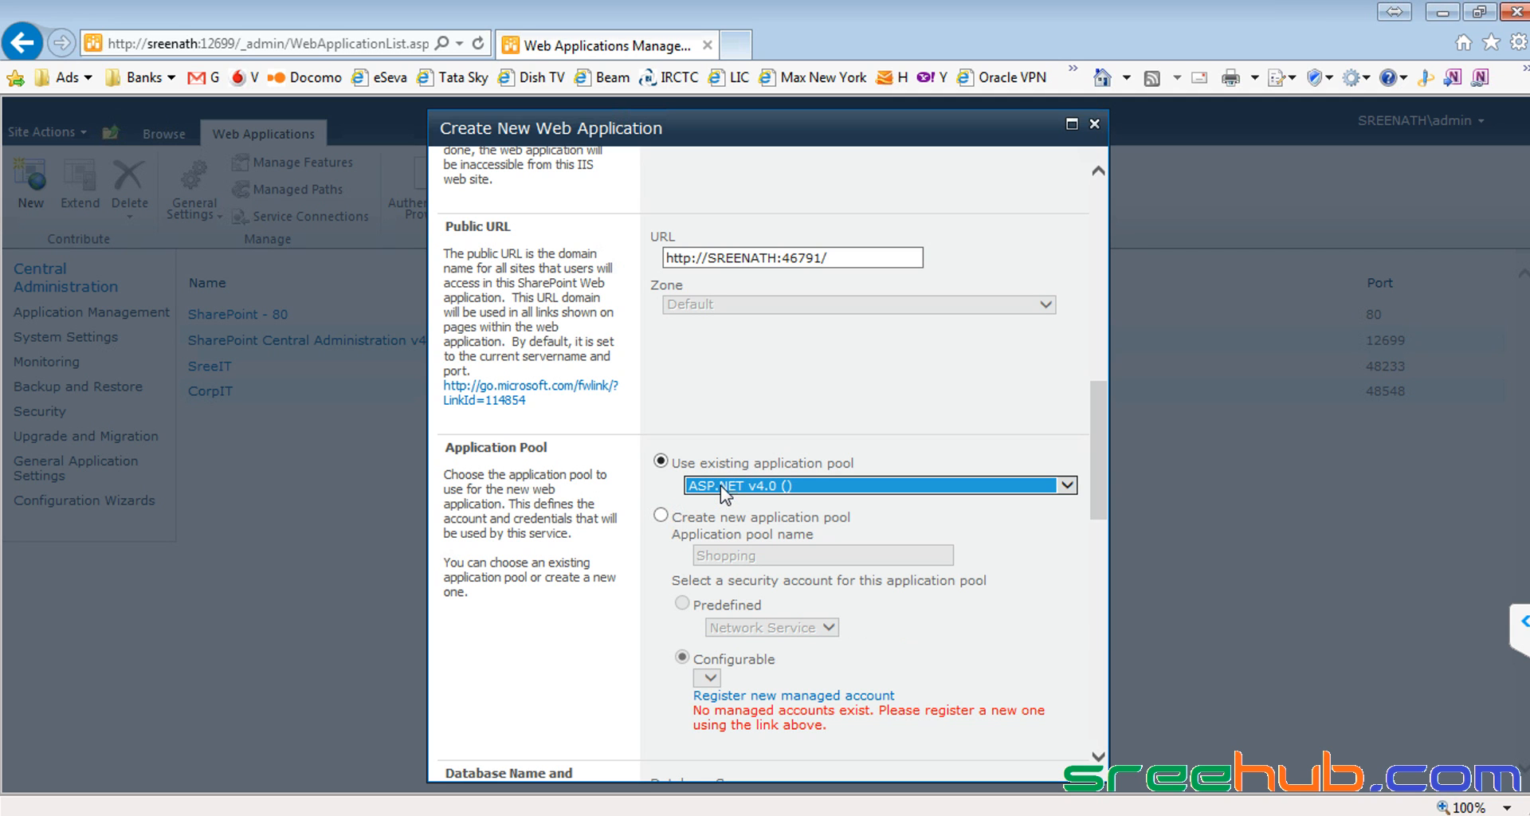
{"action": "left_click", "coordinate": [661, 515]}
{"action": "left_click", "coordinate": [813, 555]}
{"action": "type", "text": "Pool"}
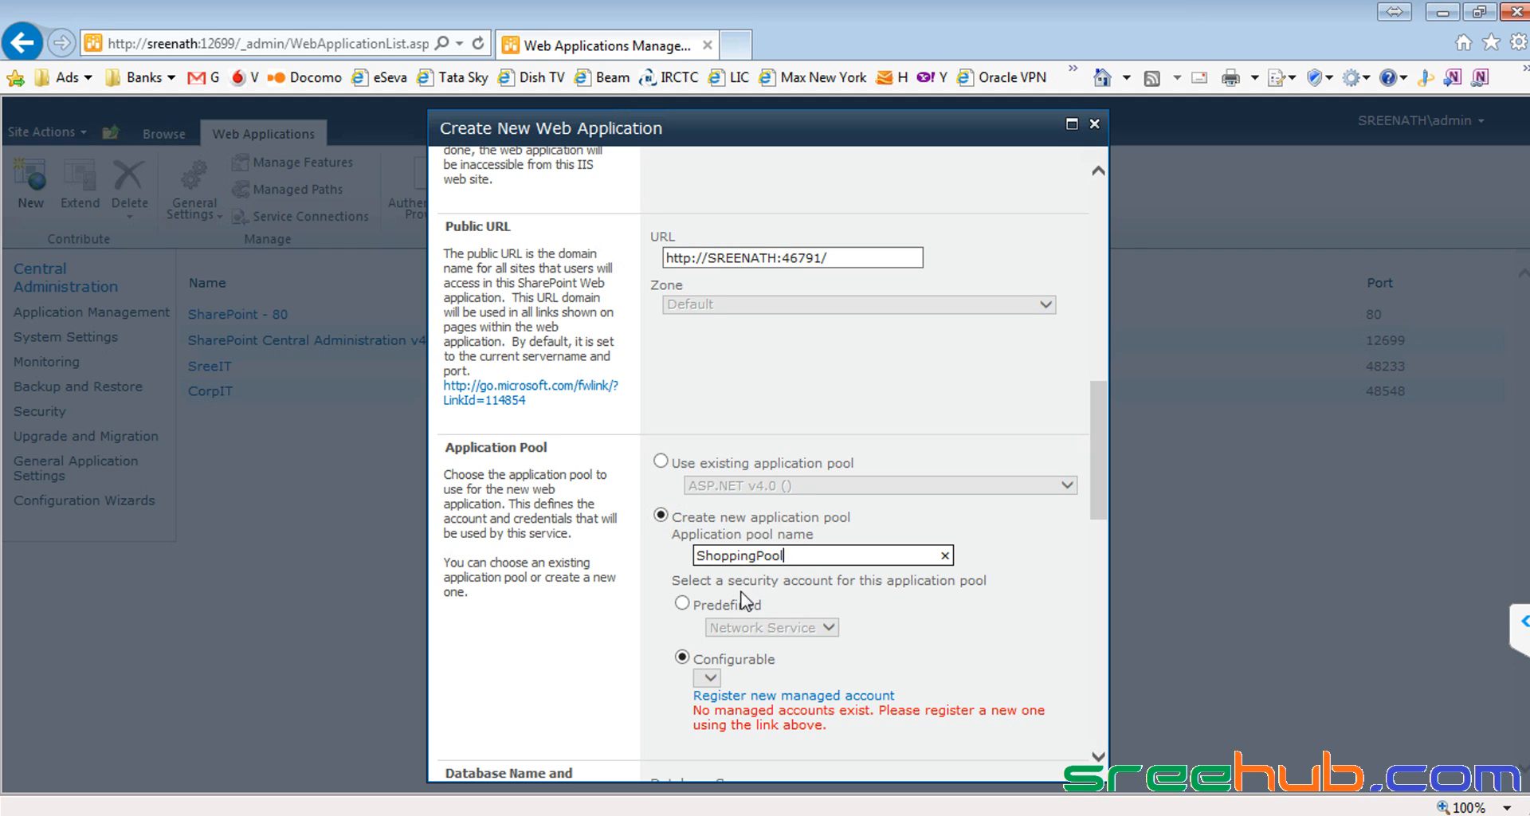
{"action": "left_click", "coordinate": [694, 606]}
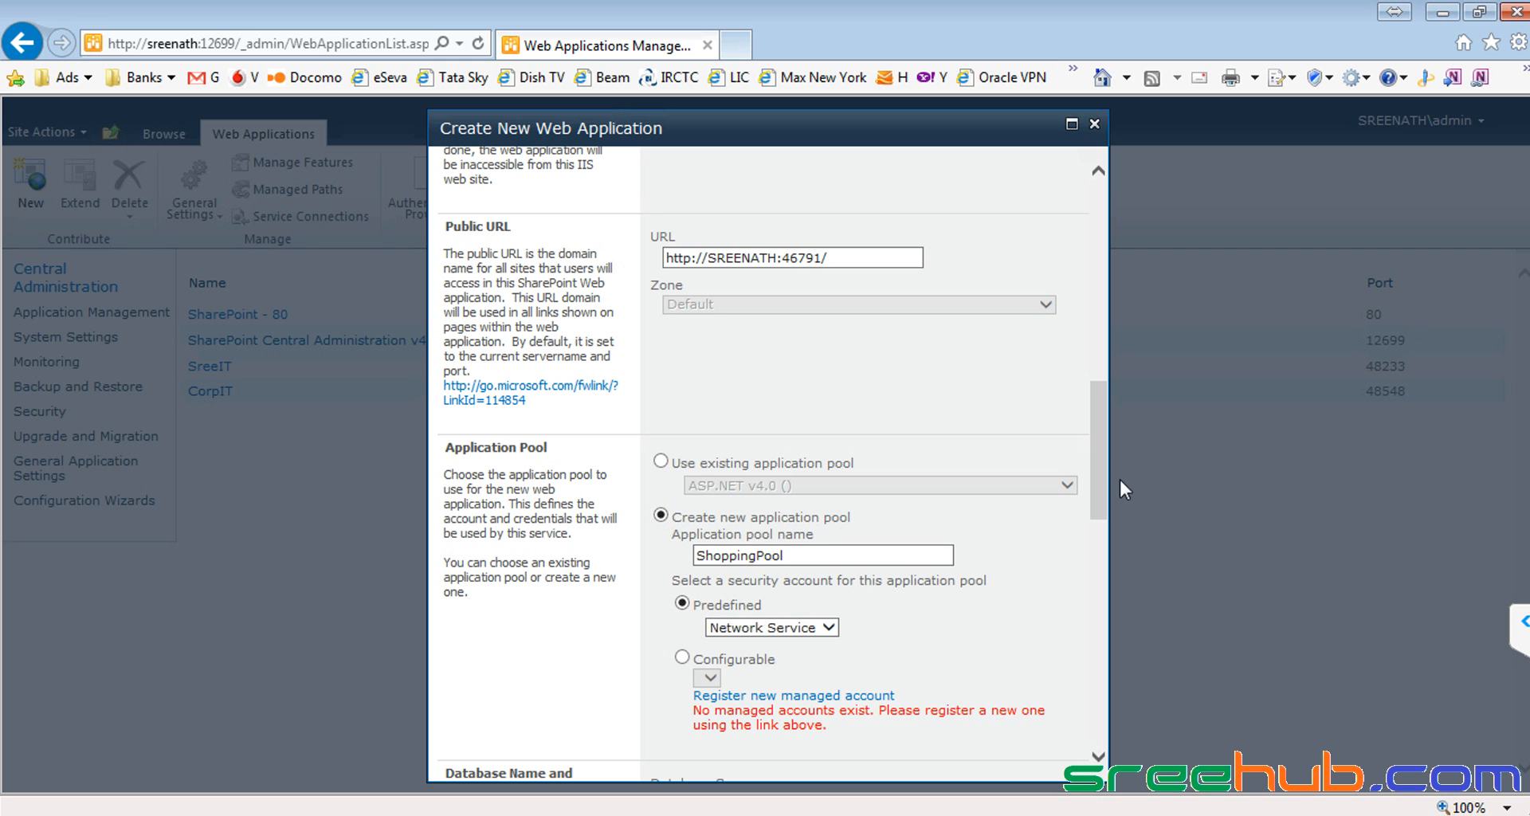
{"action": "left_click_drag", "start_coordinate": [1103, 478], "coordinate": [1080, 711]}
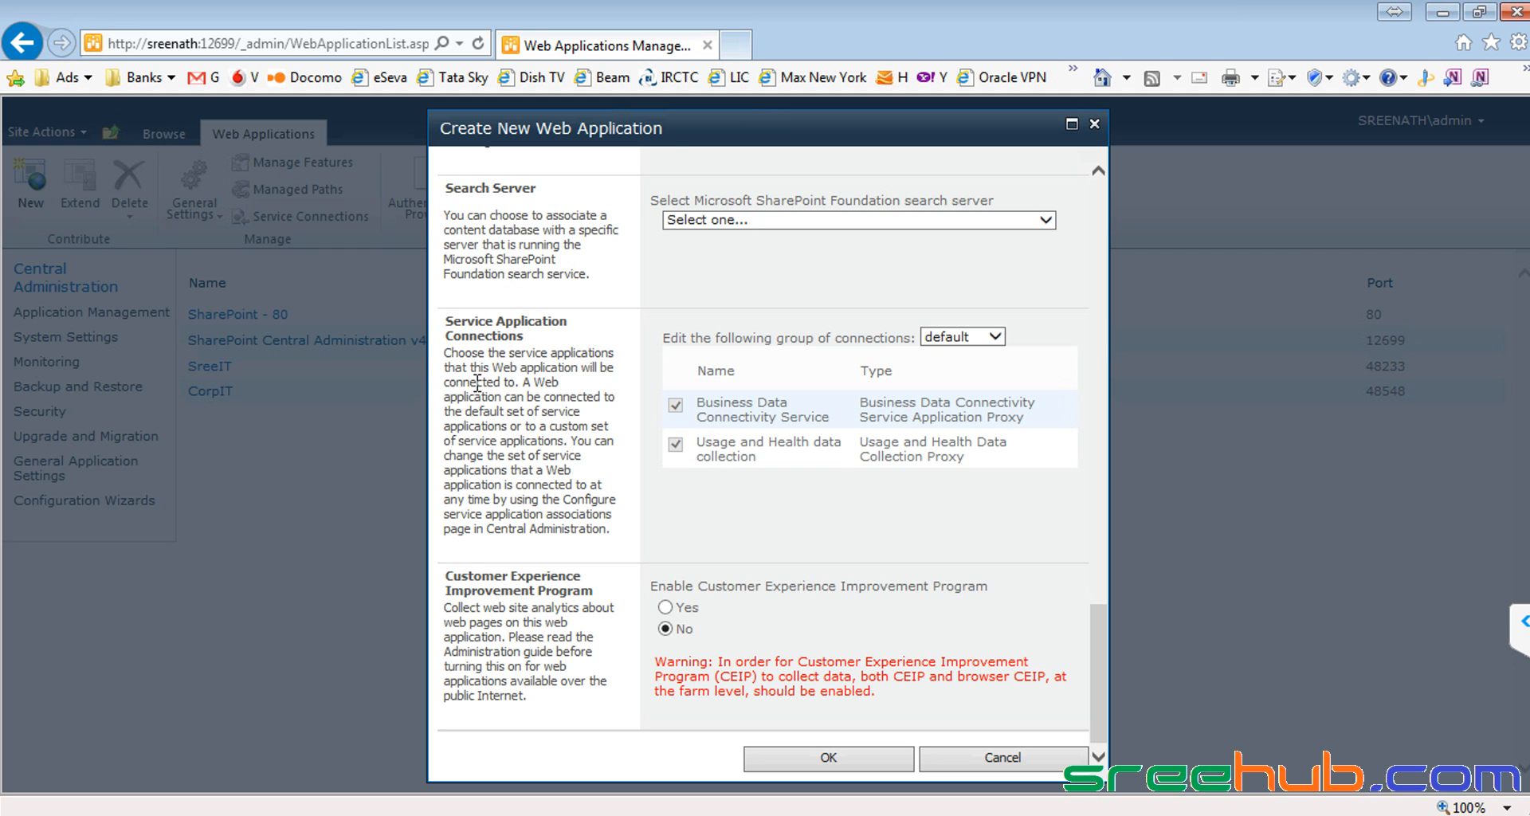
Step: Submit the Shopping web application with OK and scroll back up the form
{"action": "left_click", "coordinate": [802, 762]}
{"action": "left_click_drag", "start_coordinate": [1104, 642], "coordinate": [1106, 211]}
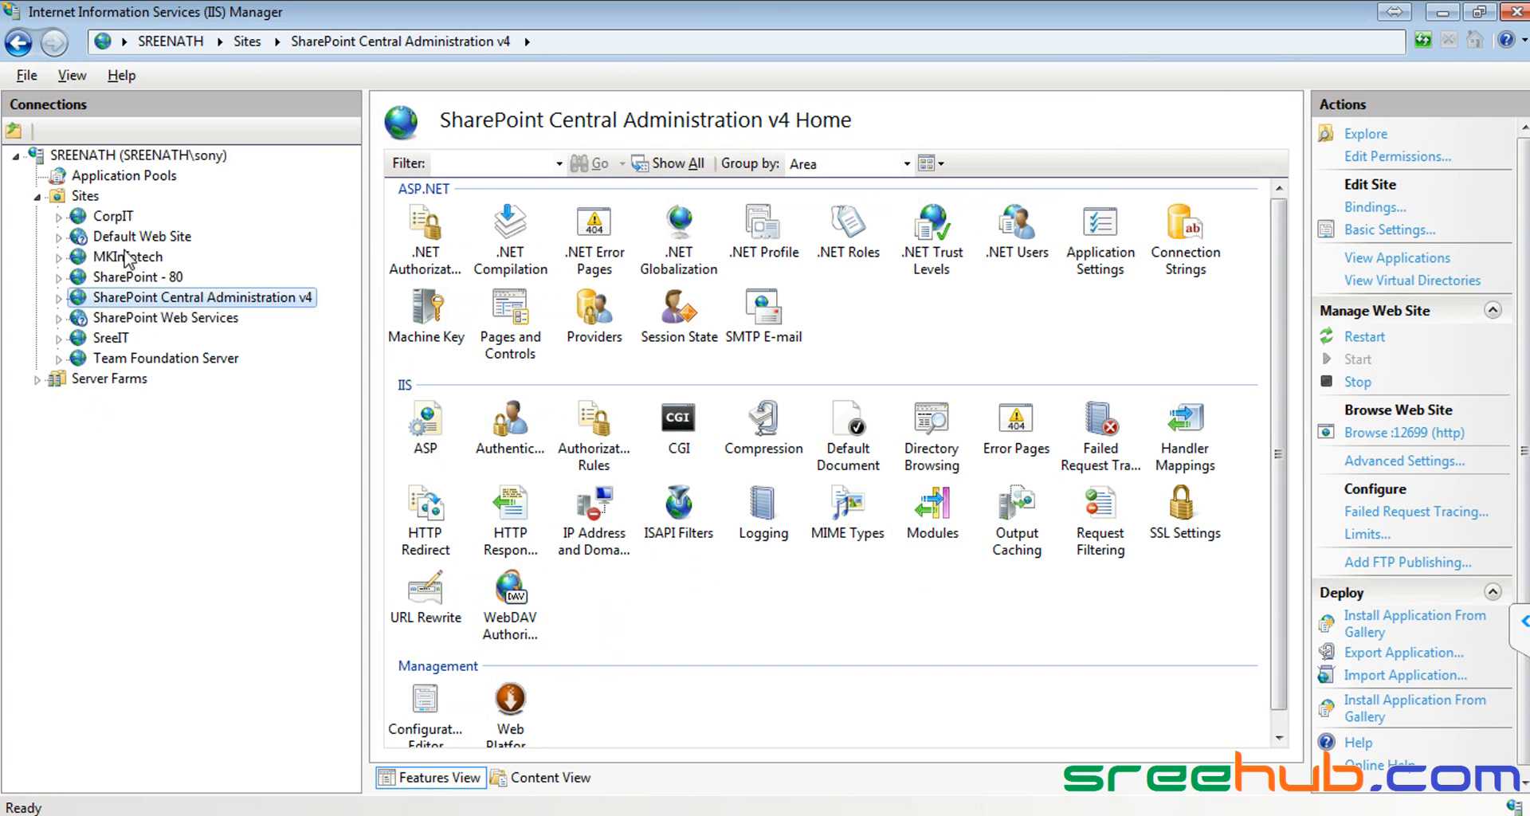
Step: Refresh the Sites node in IIS Manager, close it, and open Run with inetmgr
{"action": "right_click", "coordinate": [77, 198]}
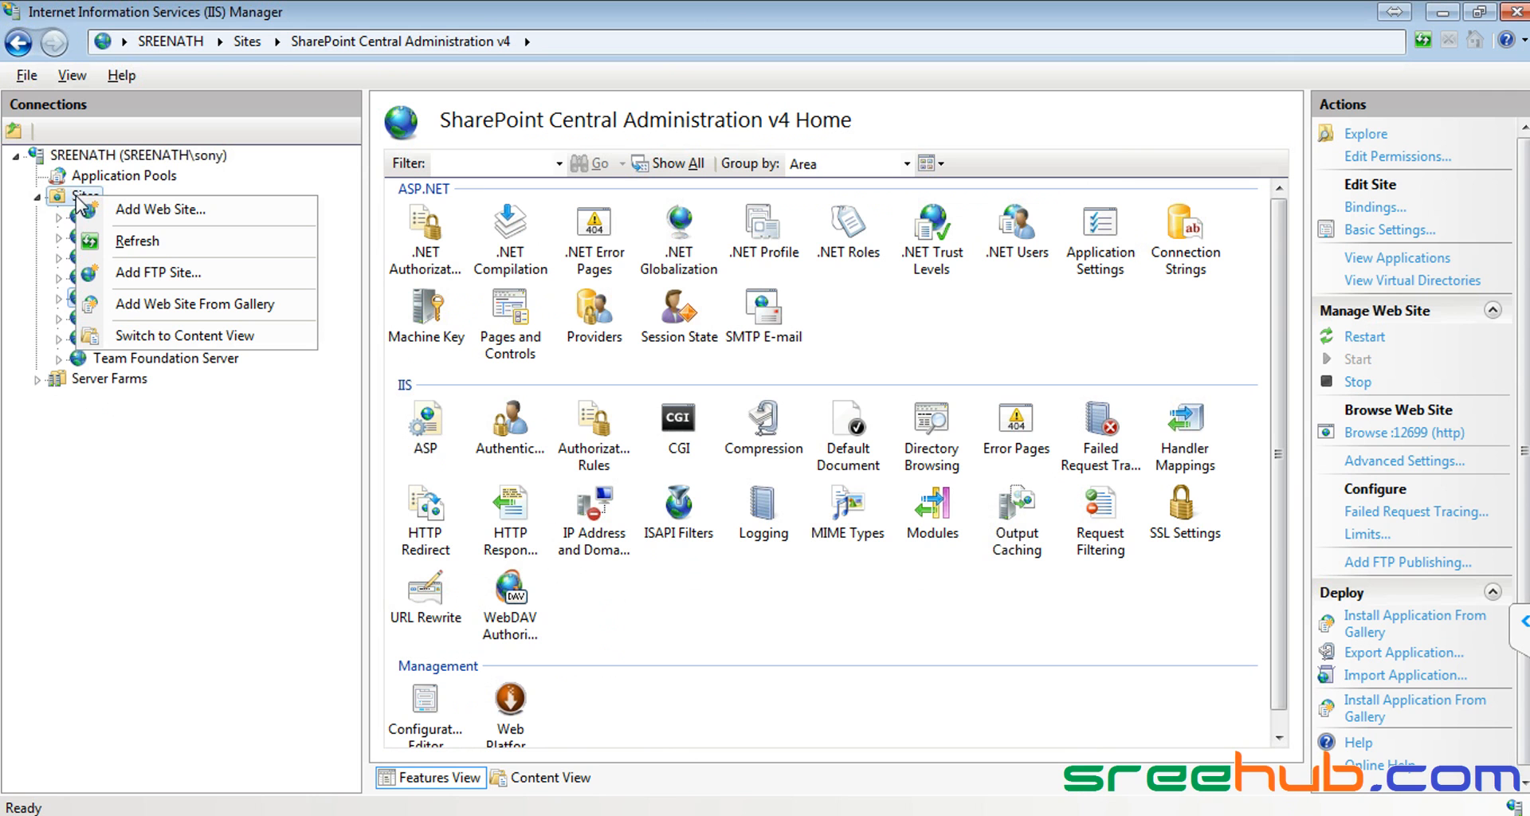
{"action": "left_click", "coordinate": [120, 249]}
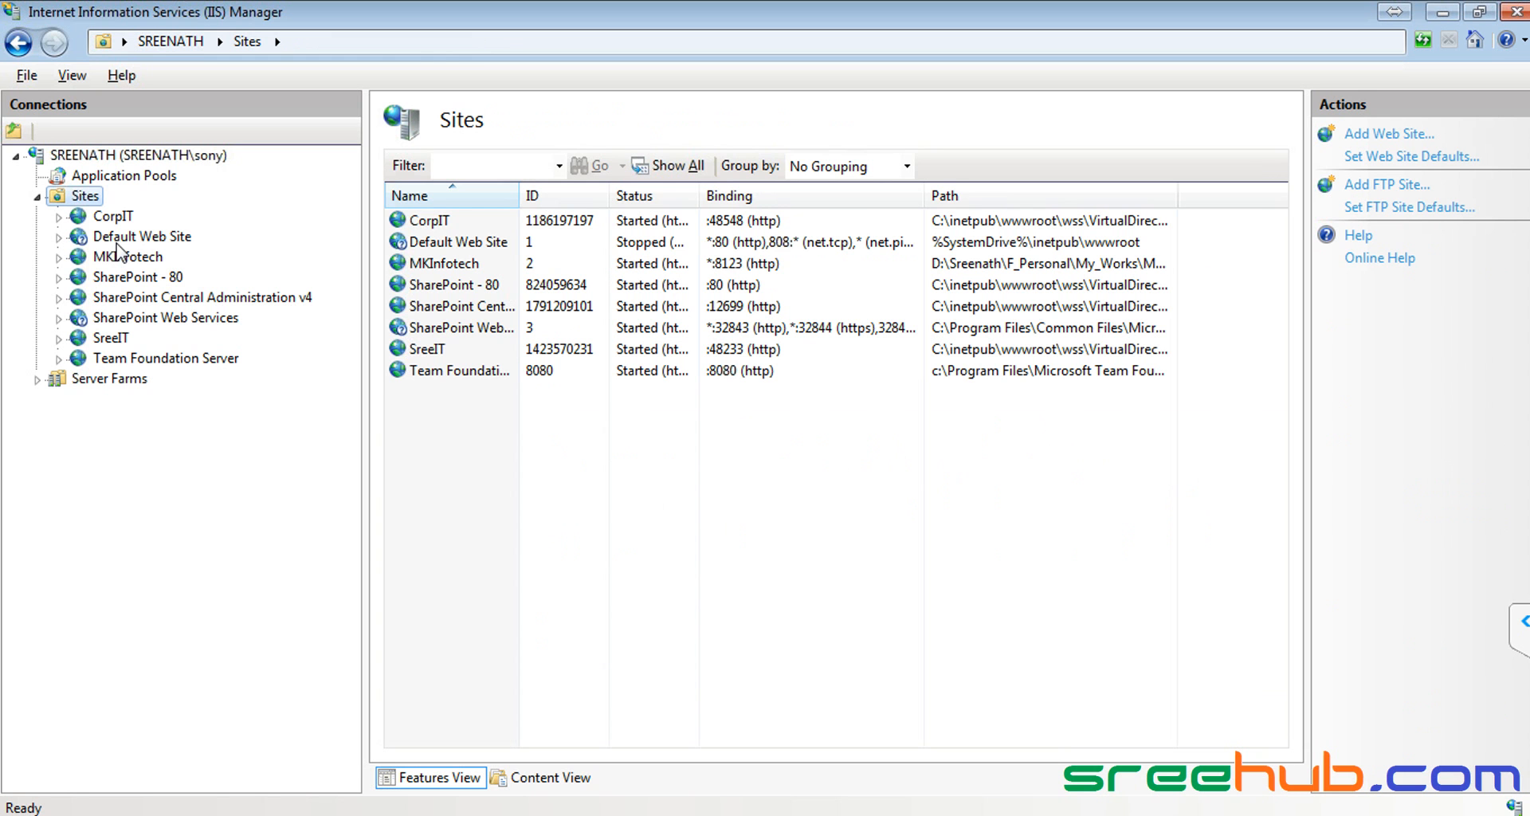
{"action": "left_click", "coordinate": [1516, 13]}
{"action": "key", "text": "super+r"}
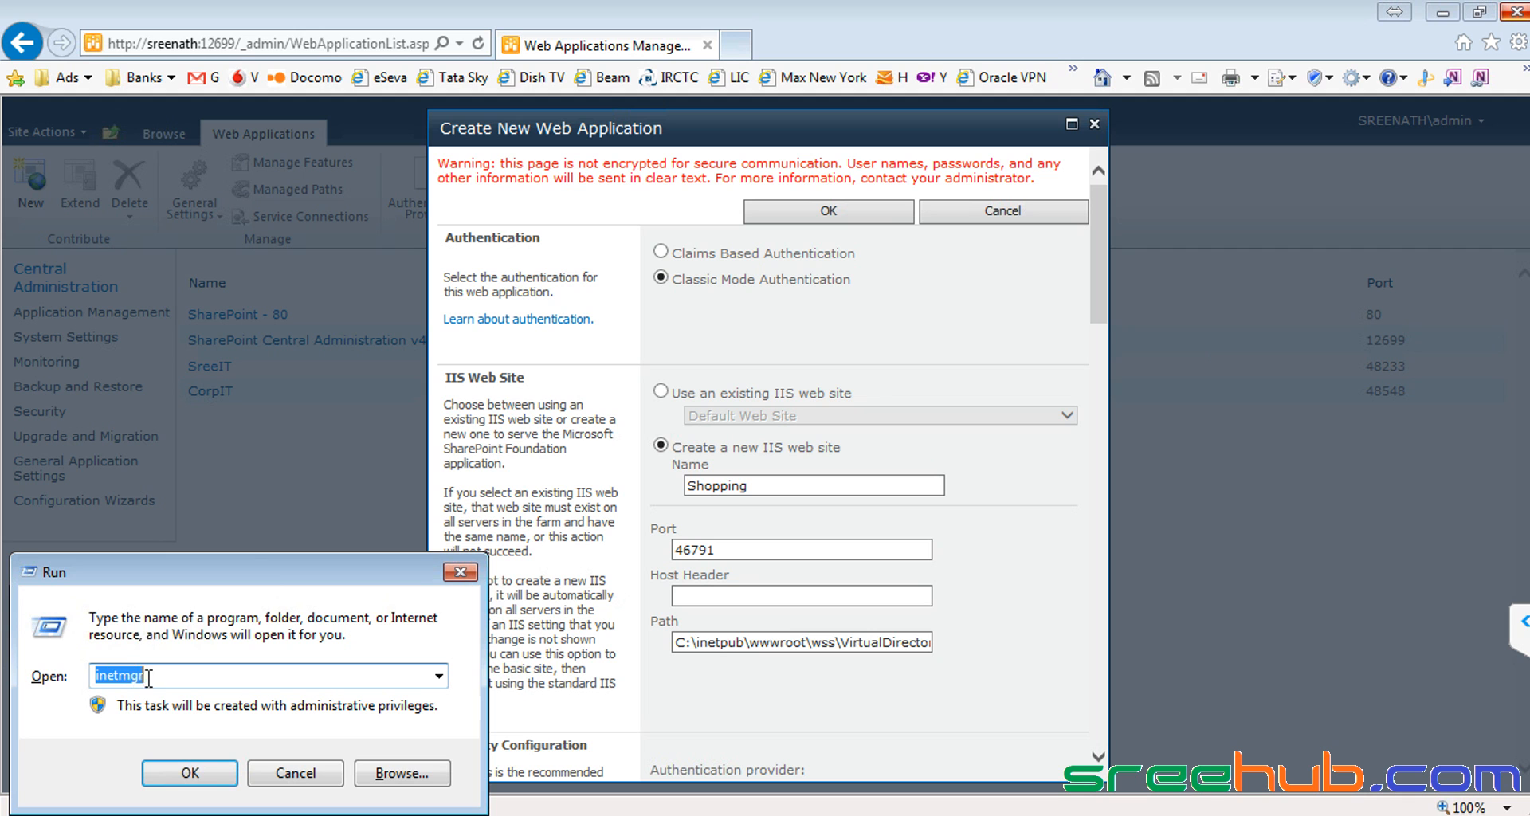
Step: Relaunch IIS Manager, expand SREENATH > Sites and refresh it, then return to the browser
{"action": "left_click", "coordinate": [190, 773]}
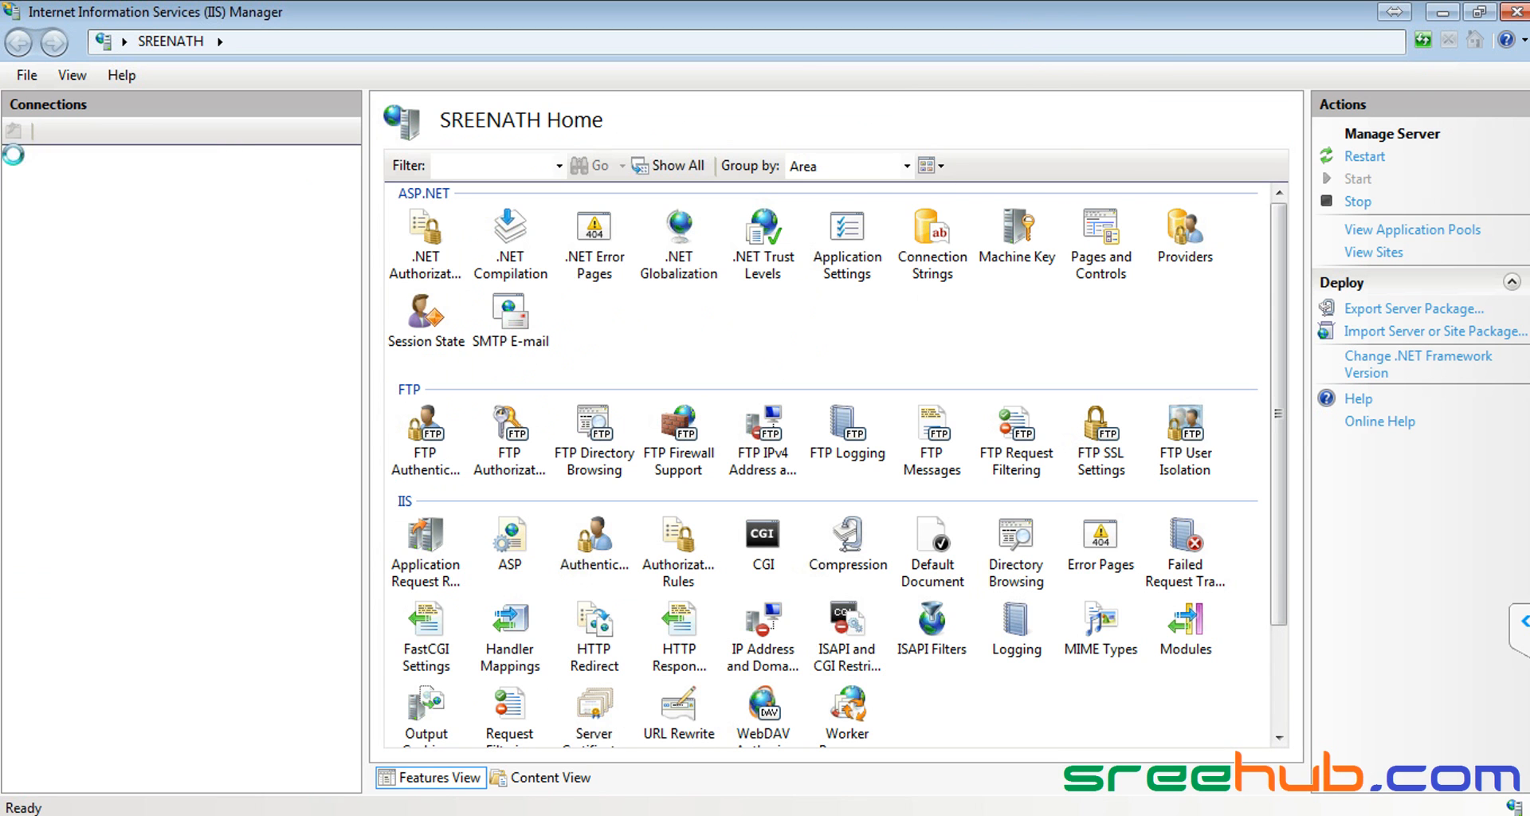
{"action": "left_click", "coordinate": [16, 156]}
{"action": "left_click", "coordinate": [37, 198]}
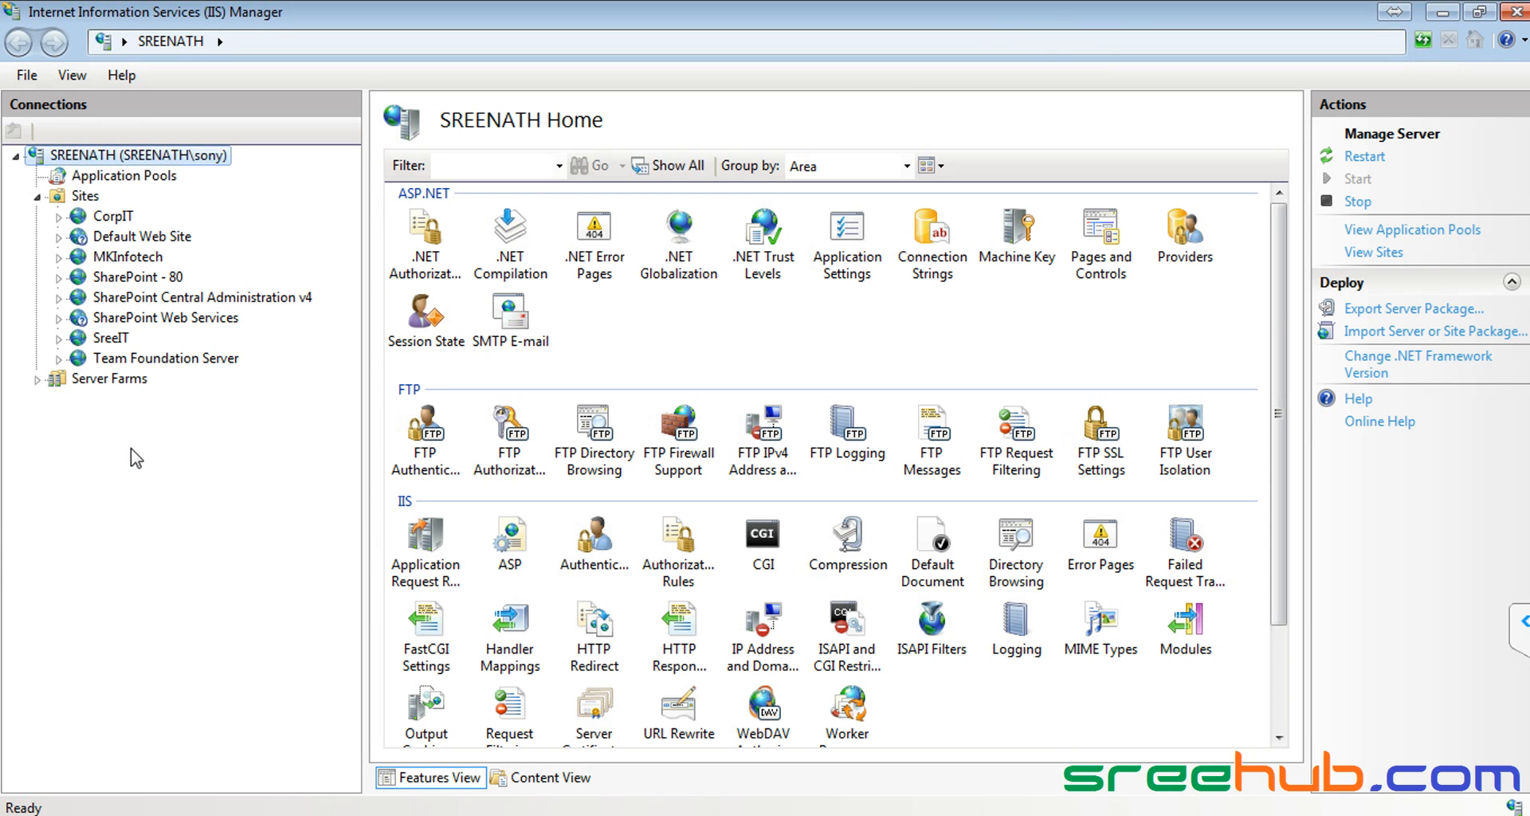
{"action": "right_click", "coordinate": [85, 196]}
{"action": "left_click", "coordinate": [121, 236]}
{"action": "key", "text": "alt+Tab"}
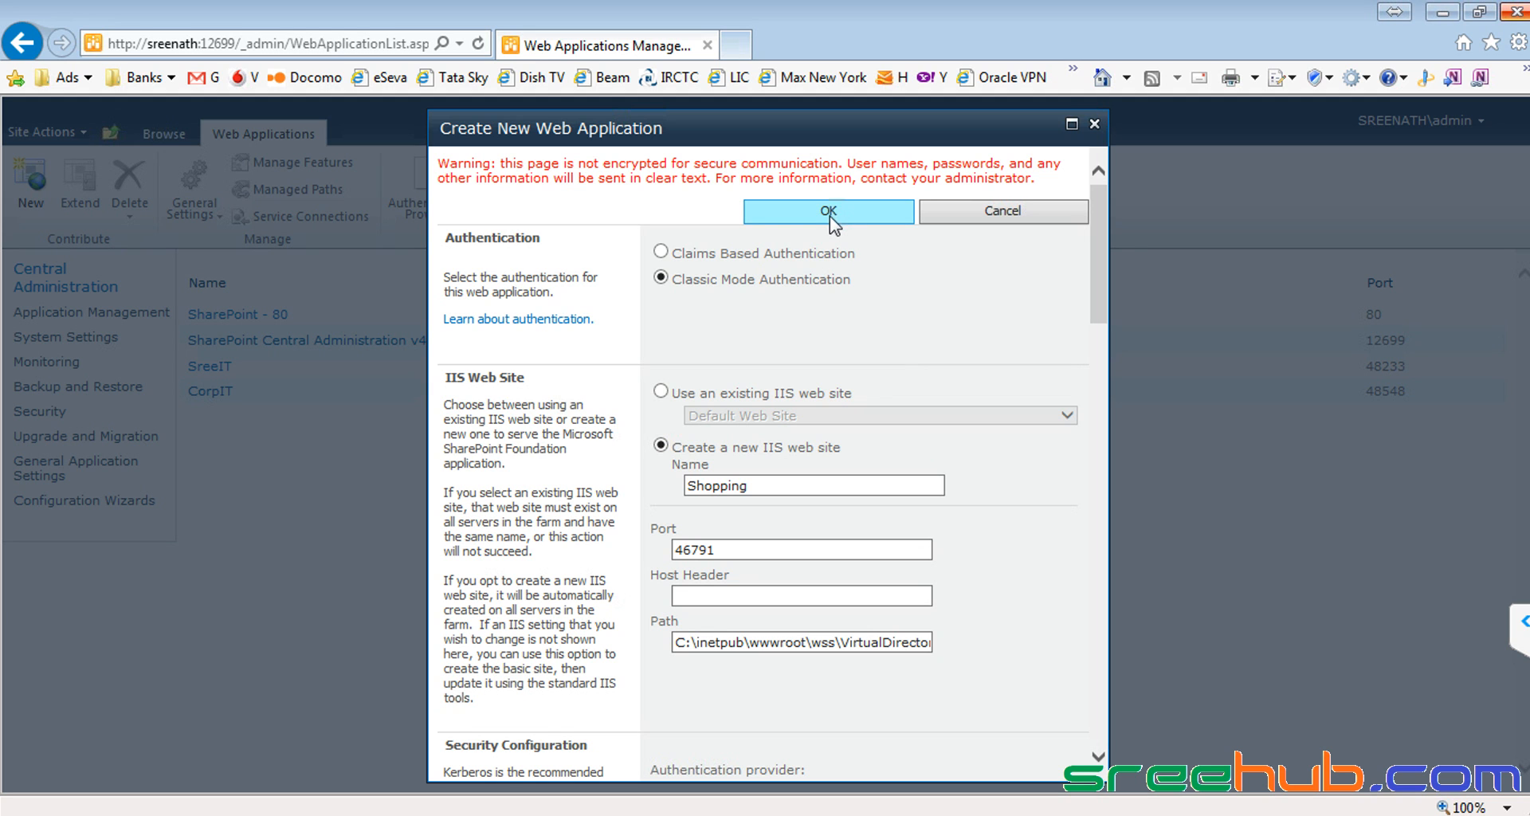
Step: Submit the form to create the Shopping web application on port 46791
{"action": "left_click", "coordinate": [811, 215]}
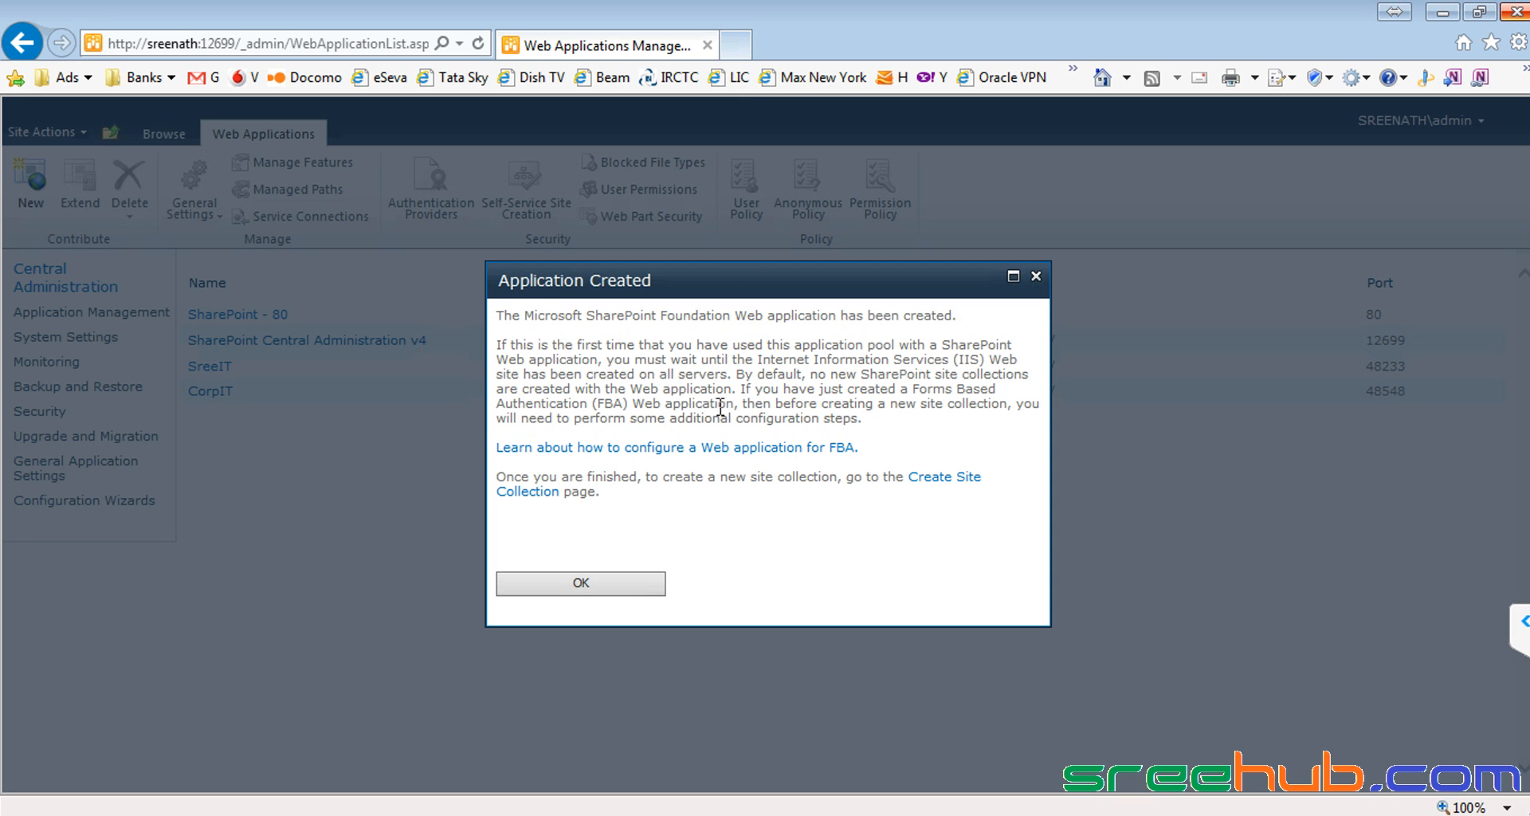
Step: Dismiss the confirmation, refresh IIS sites, and browse the Shopping site on port 46791
{"action": "left_click", "coordinate": [624, 599]}
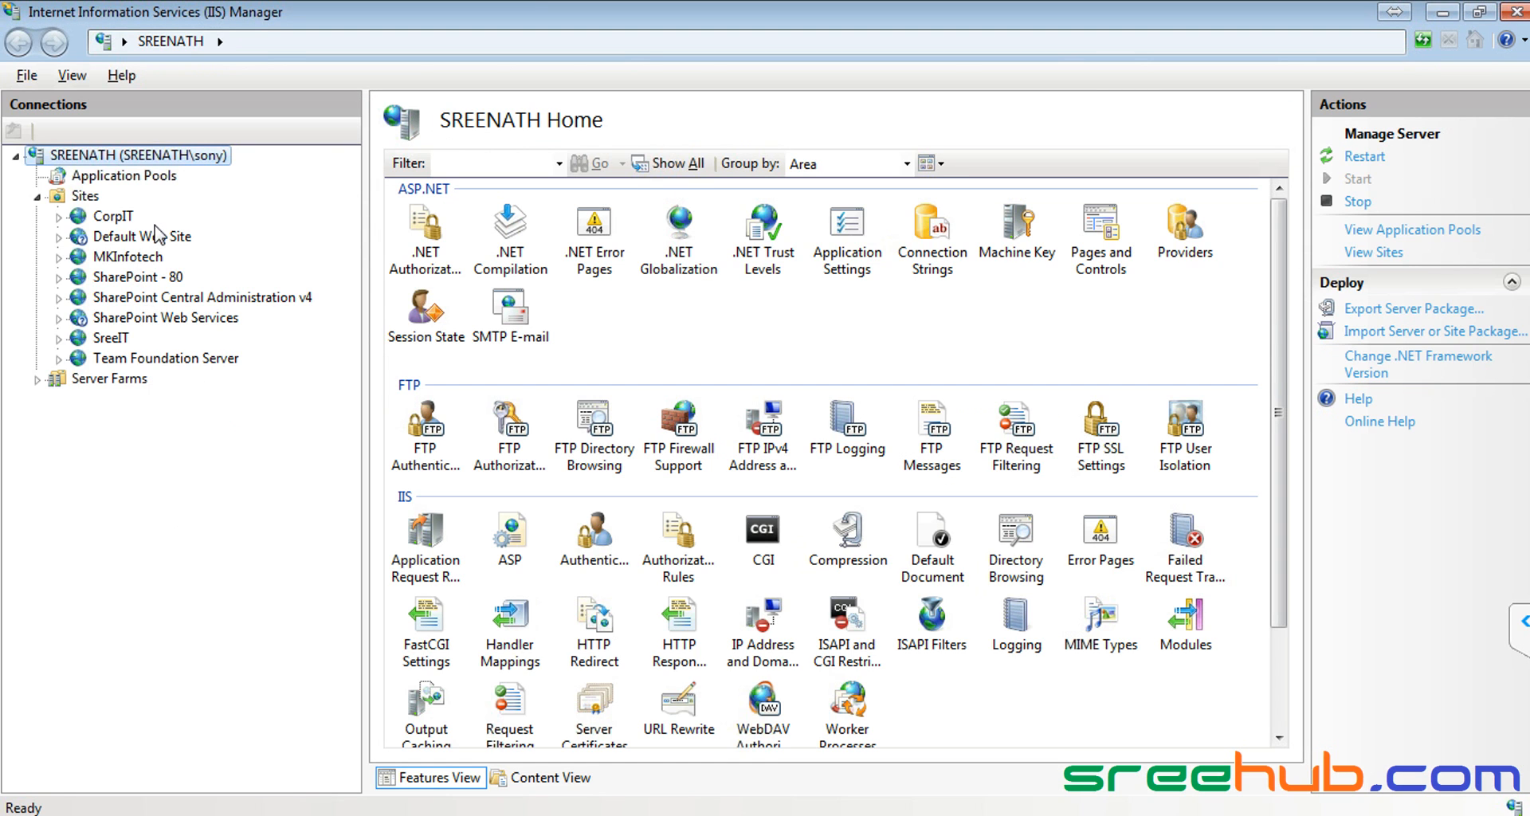
{"action": "right_click", "coordinate": [83, 203]}
{"action": "left_click", "coordinate": [116, 238]}
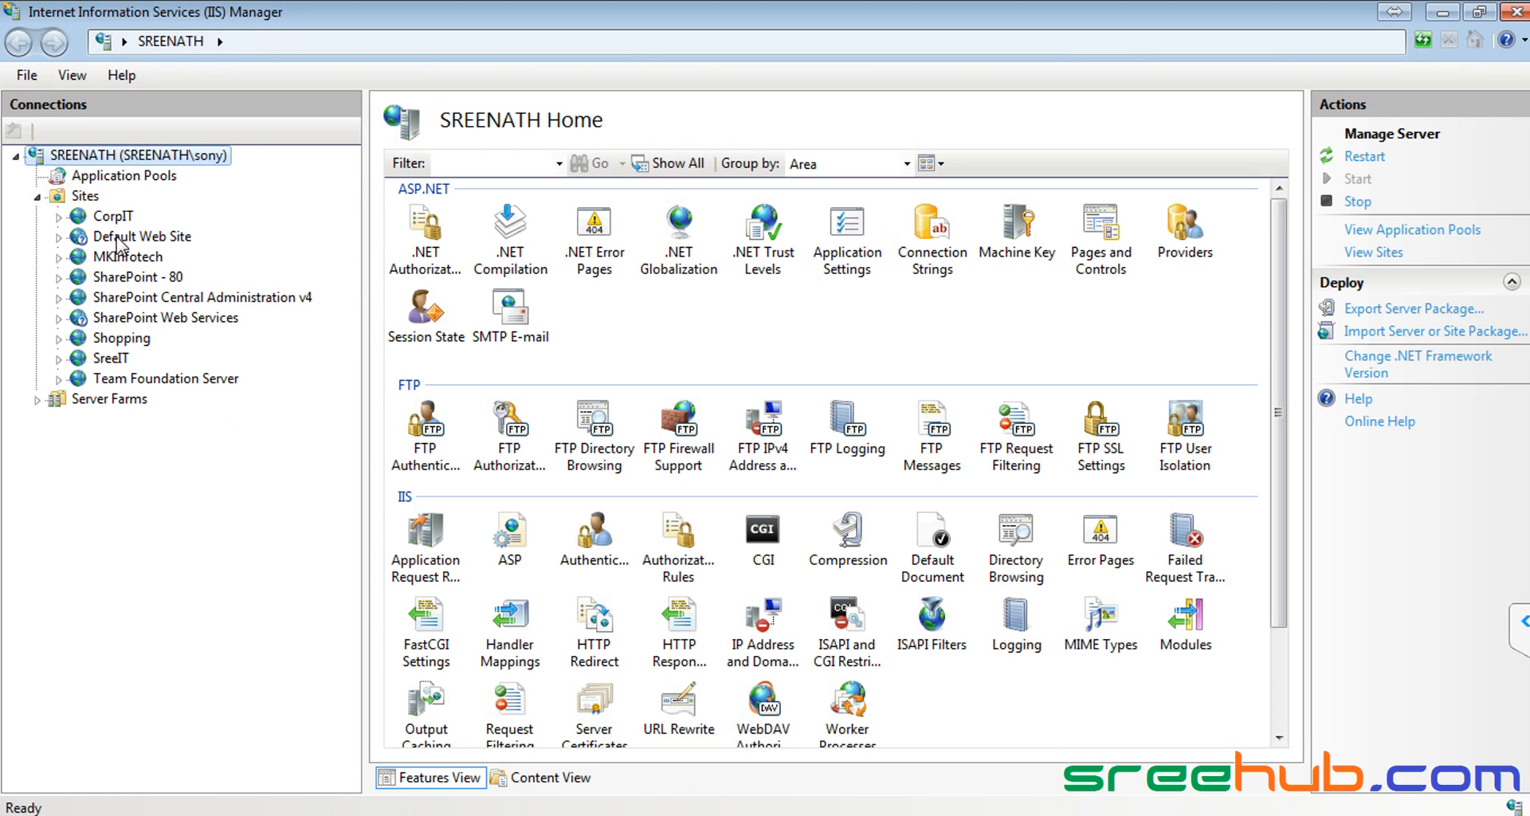
{"action": "left_click", "coordinate": [131, 338]}
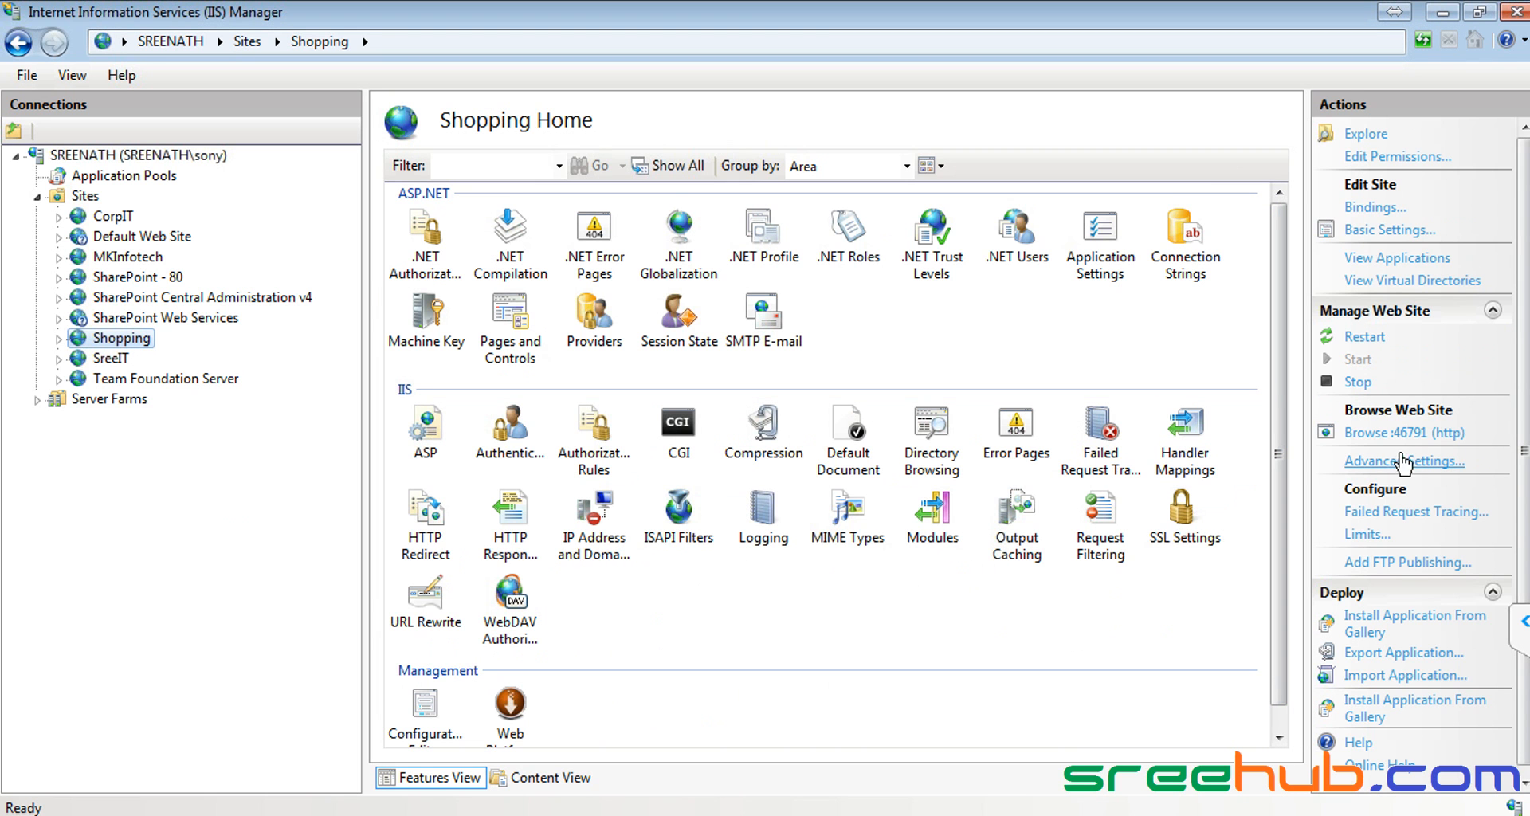
{"action": "left_click", "coordinate": [1405, 437]}
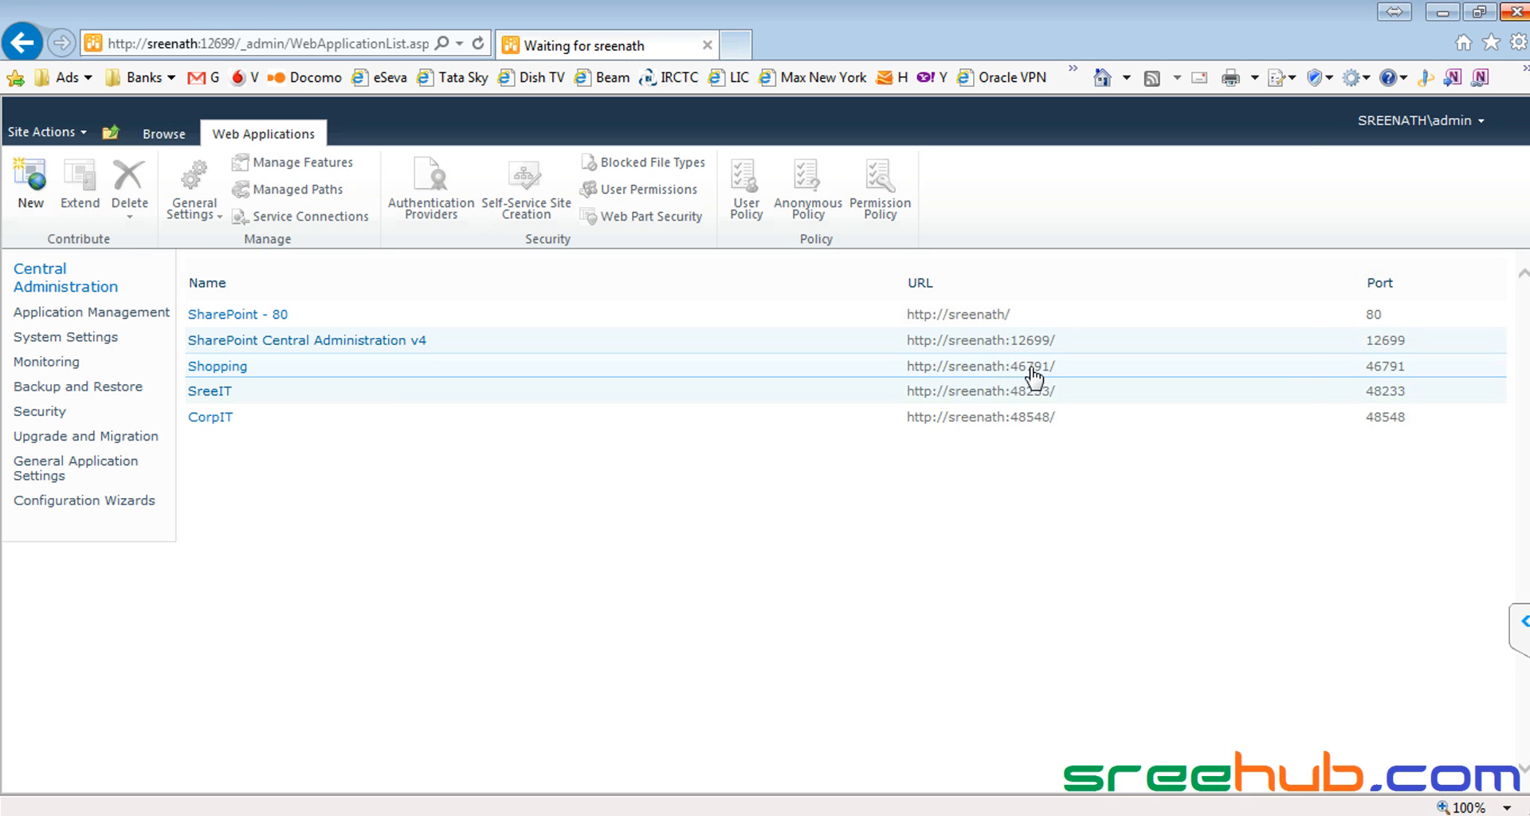
{"action": "key", "text": "alt+Tab"}
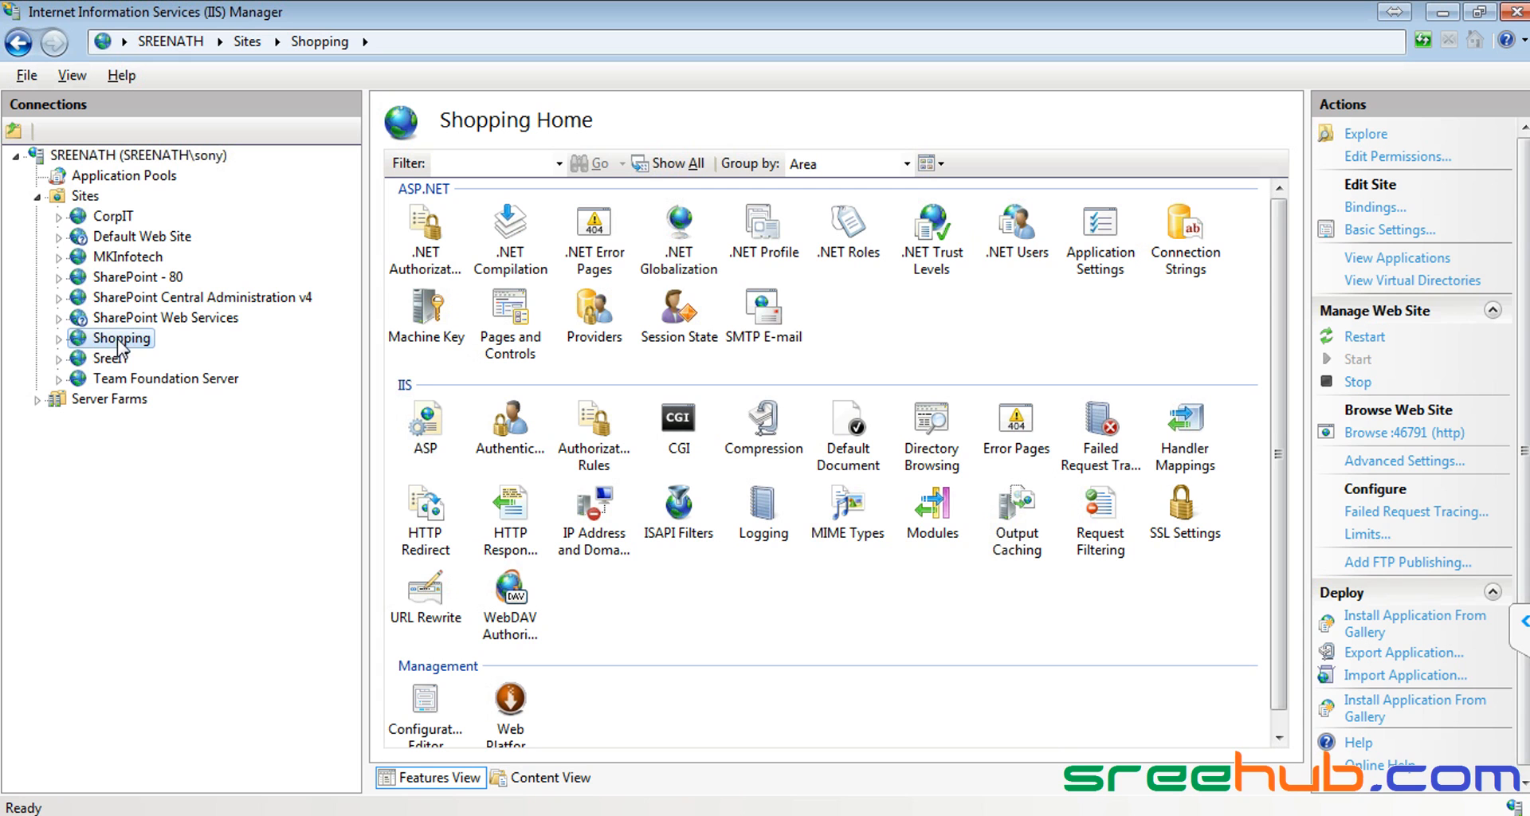
{"action": "key", "text": "alt+Tab"}
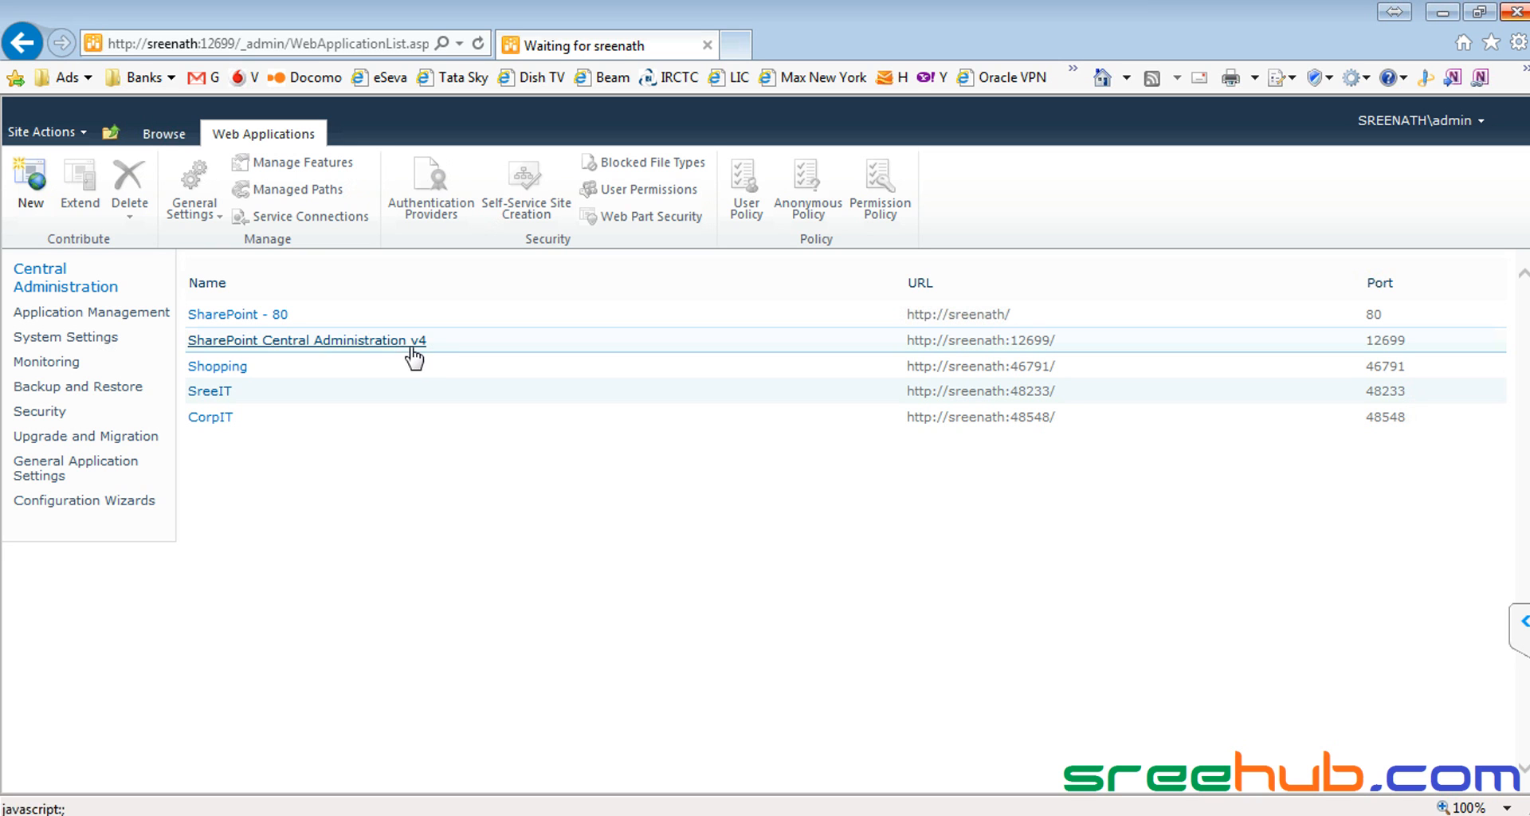
Step: From the Central Administration home, open Create site collections under Application Management
{"action": "left_click", "coordinate": [55, 293]}
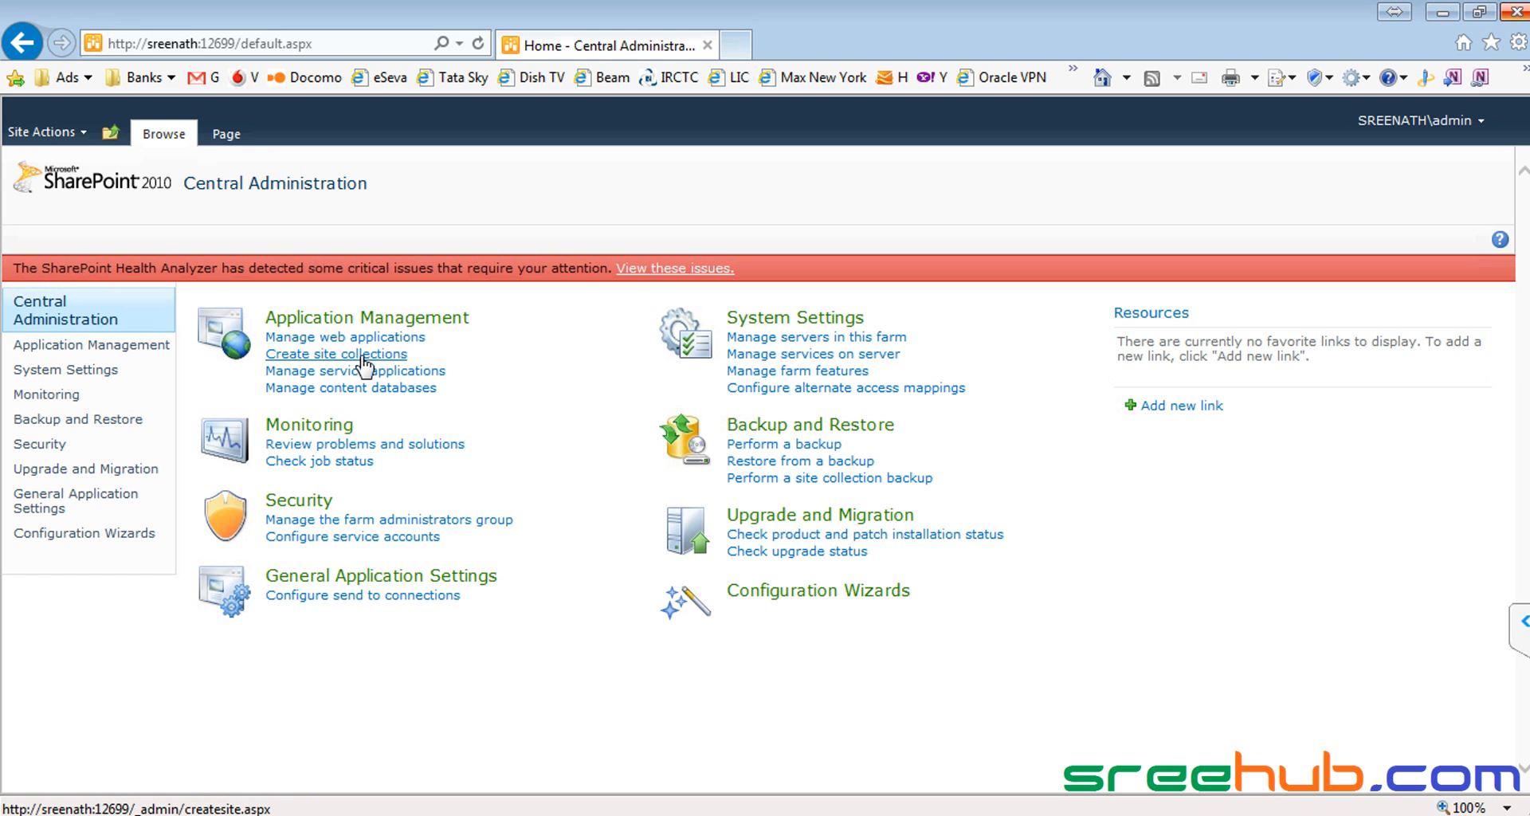
{"action": "left_click", "coordinate": [357, 356]}
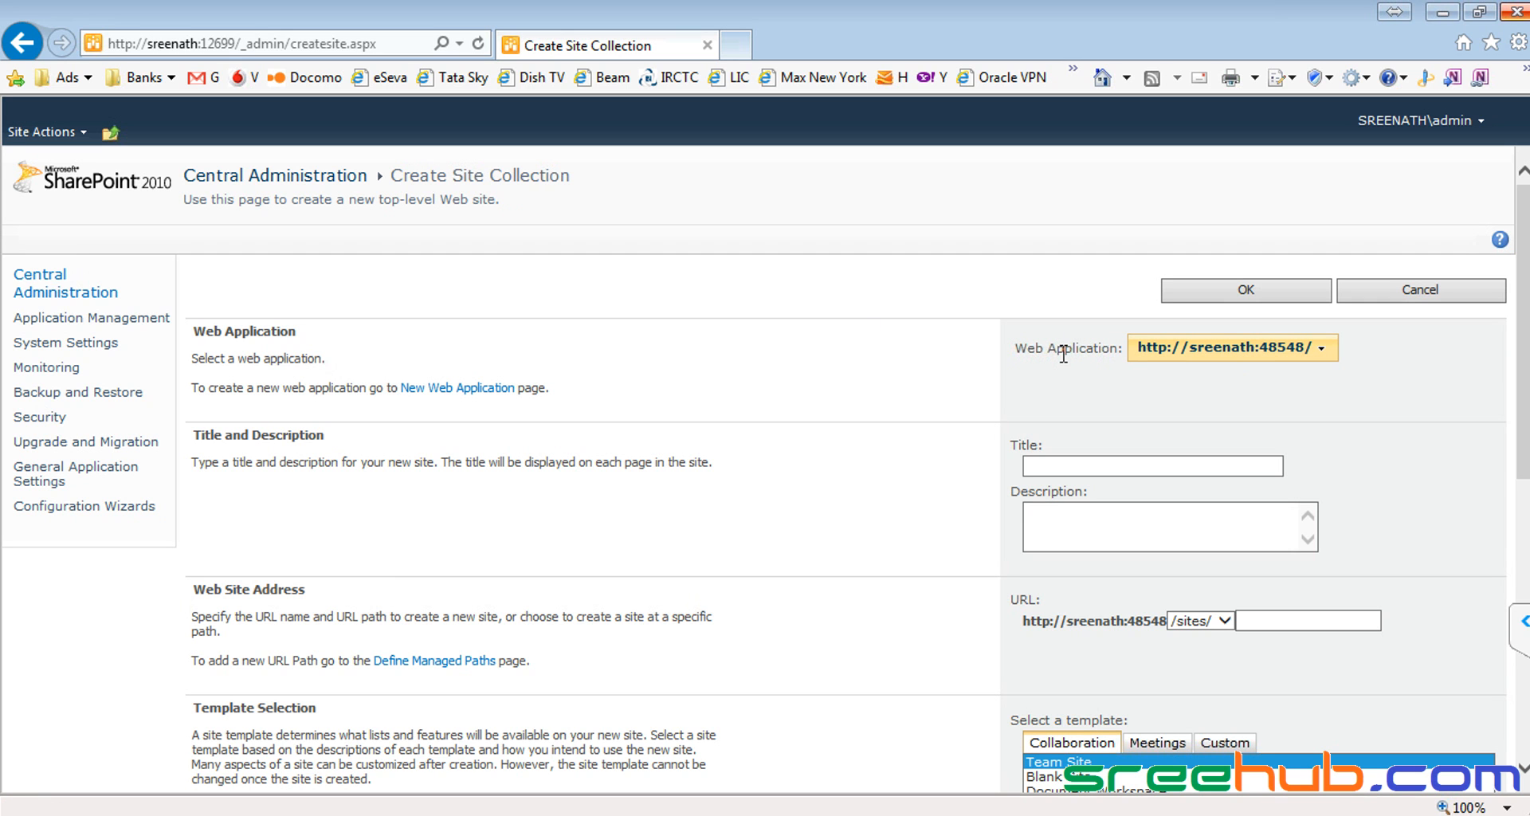
{"action": "left_click_drag", "start_coordinate": [1011, 351], "coordinate": [1120, 352]}
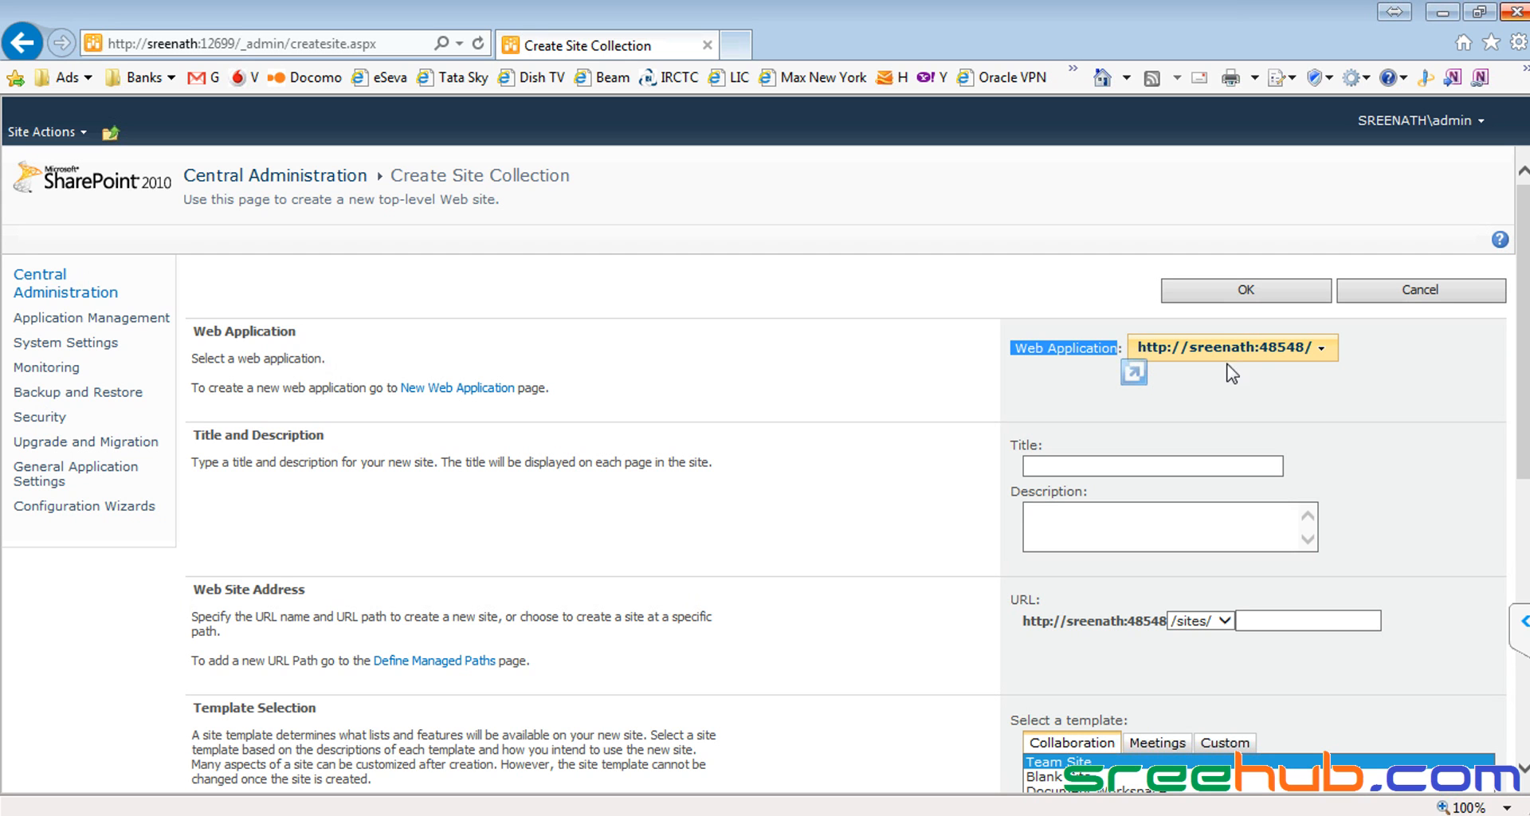
{"action": "left_click", "coordinate": [1323, 358]}
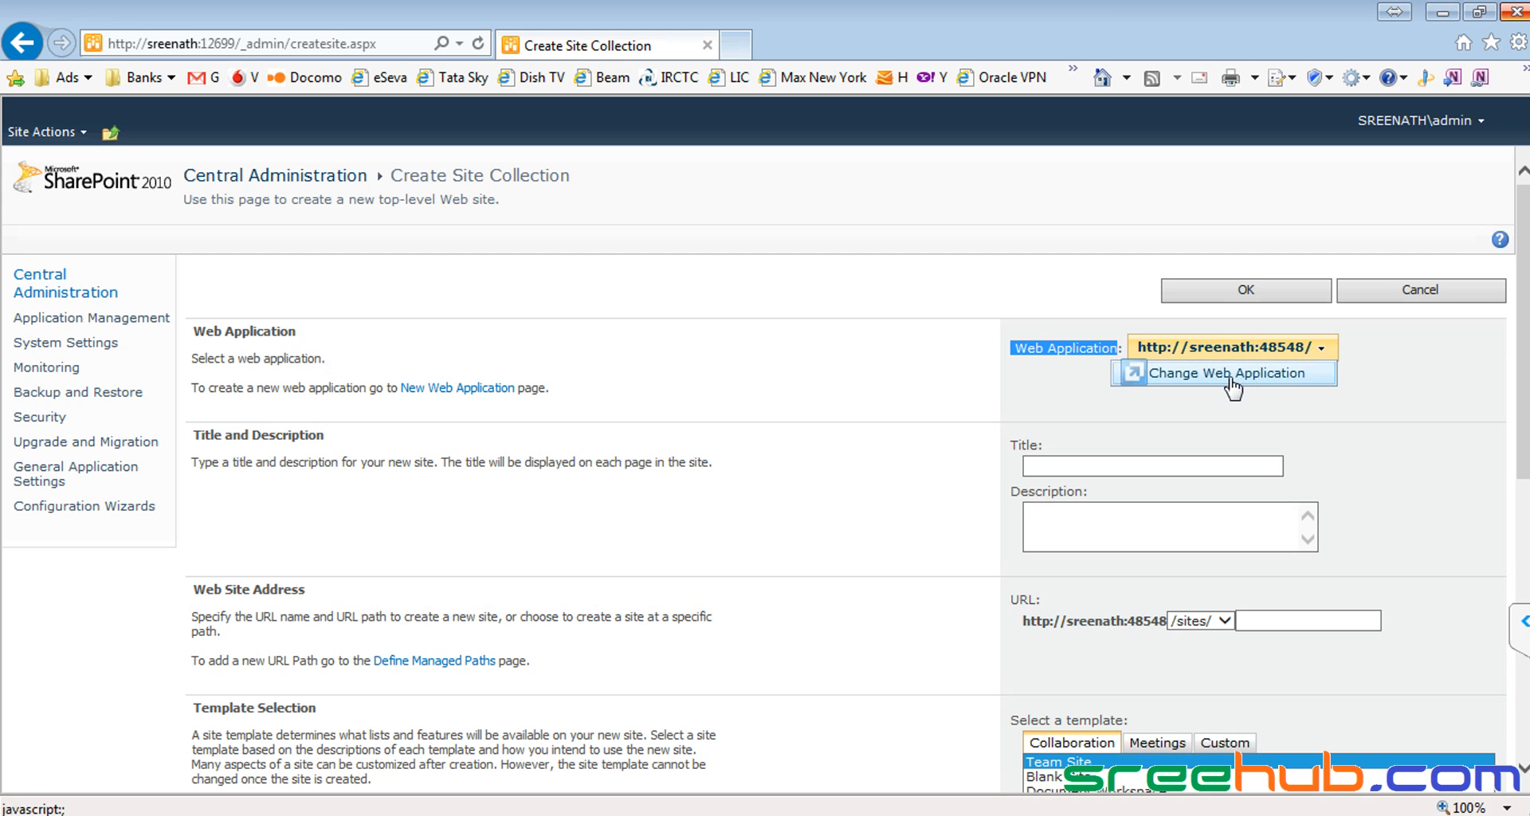
{"action": "left_click", "coordinate": [1235, 386]}
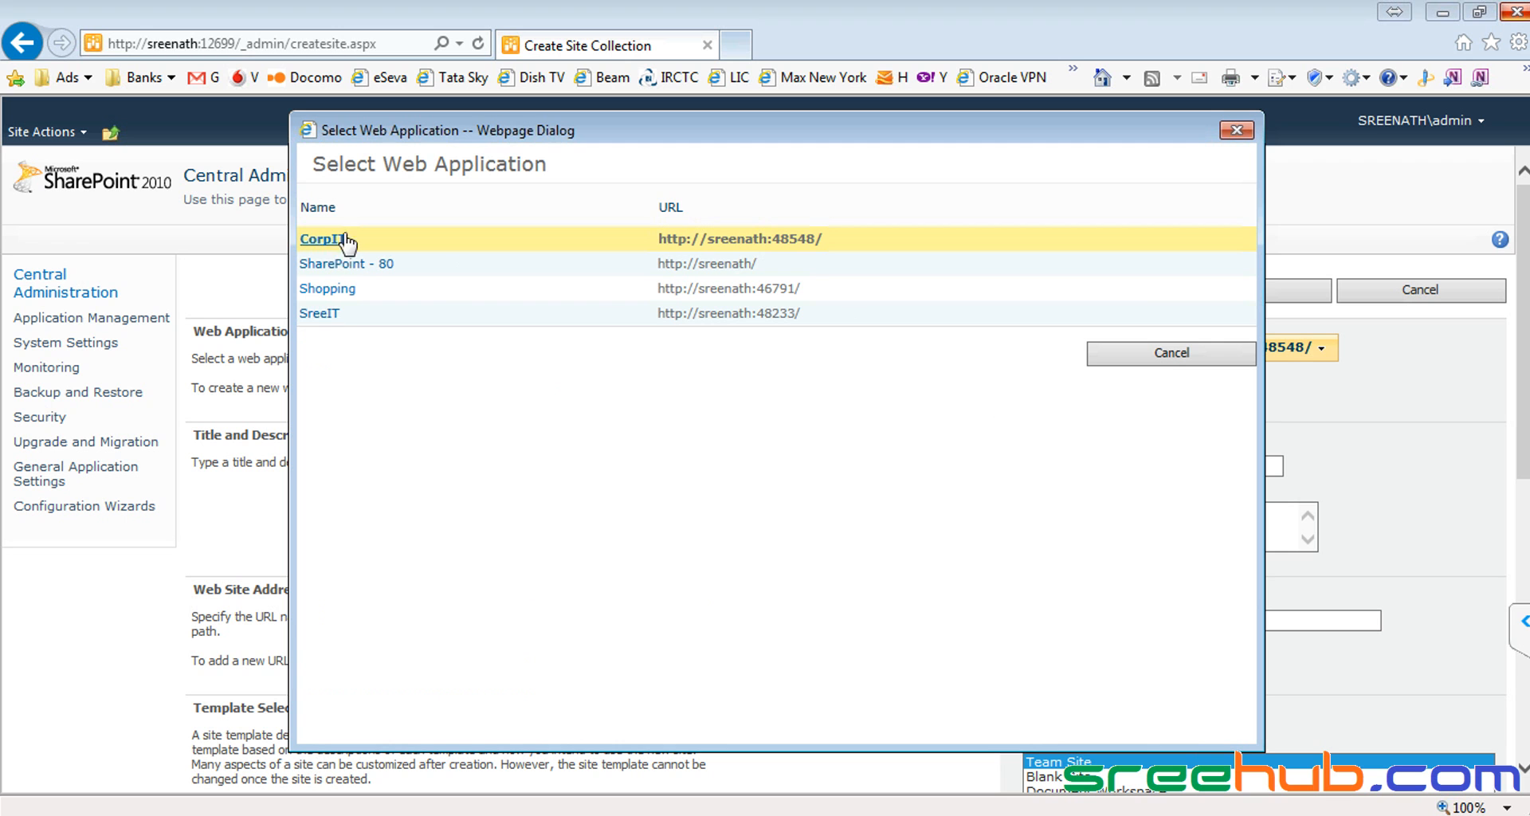
{"action": "left_click", "coordinate": [343, 290]}
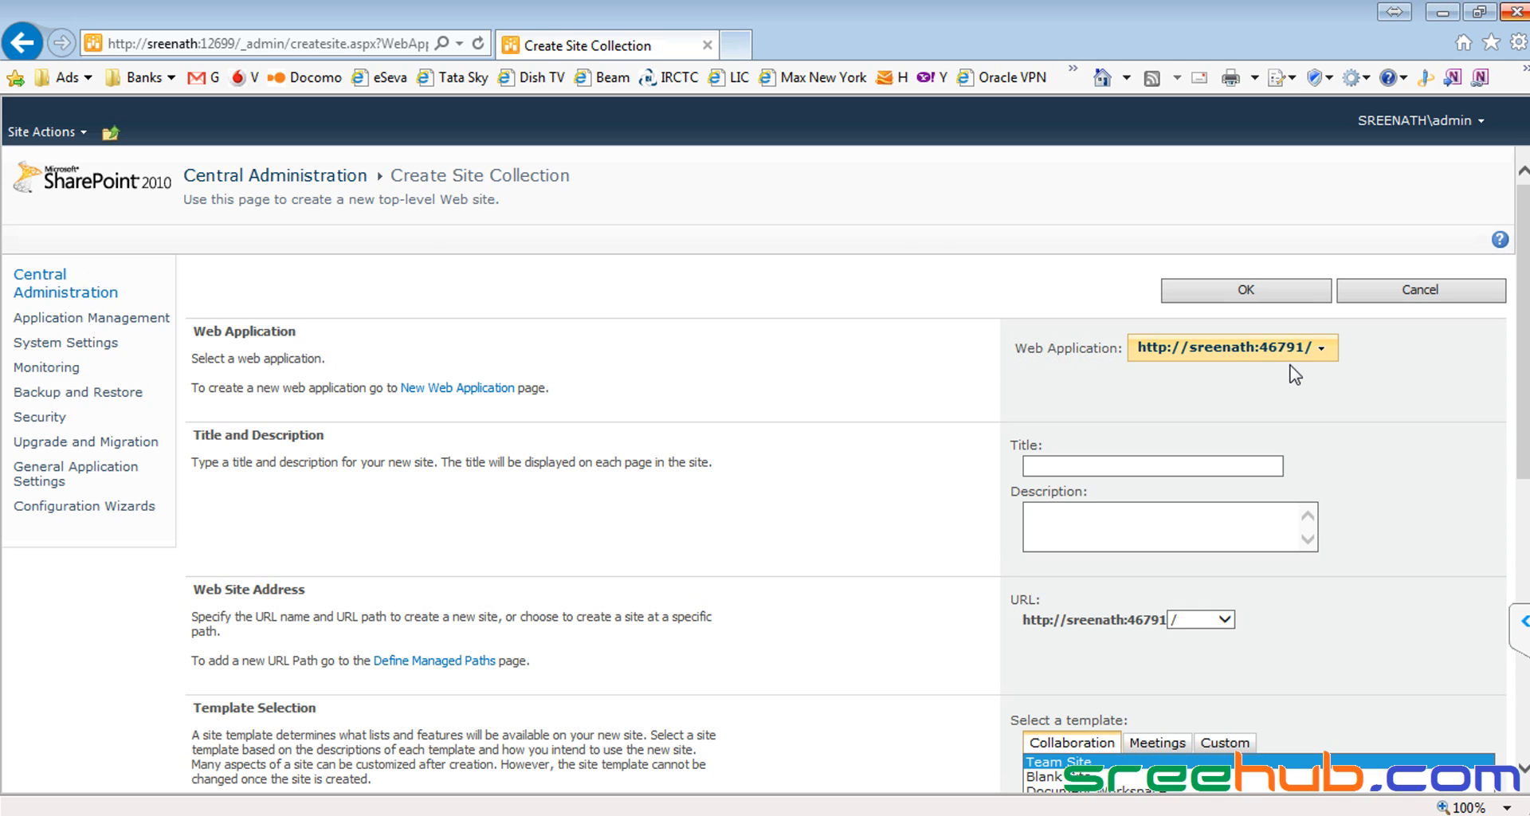
{"action": "key", "text": "alt+Tab"}
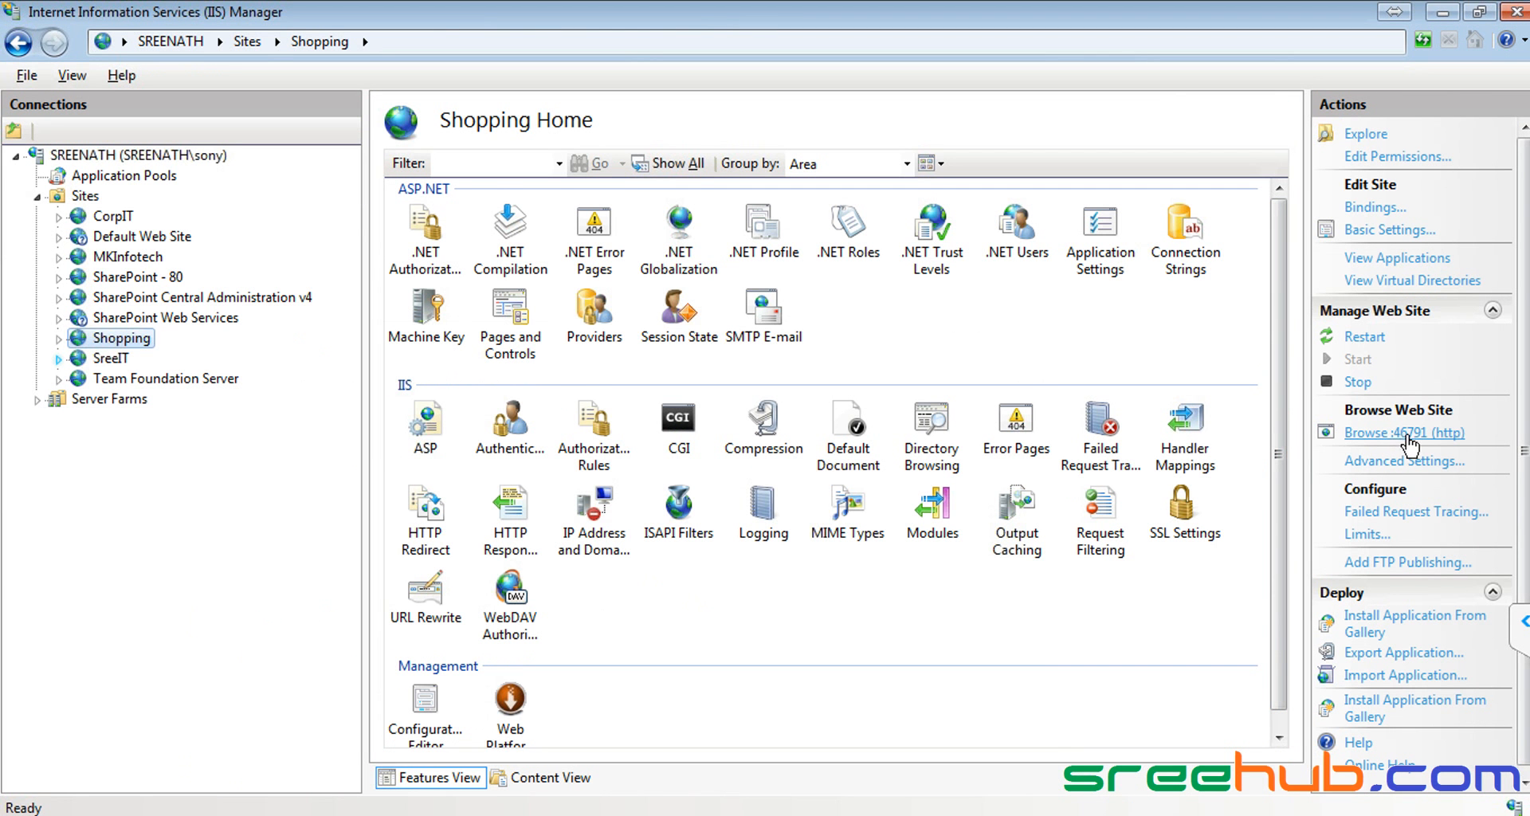
{"action": "key", "text": "alt+Tab"}
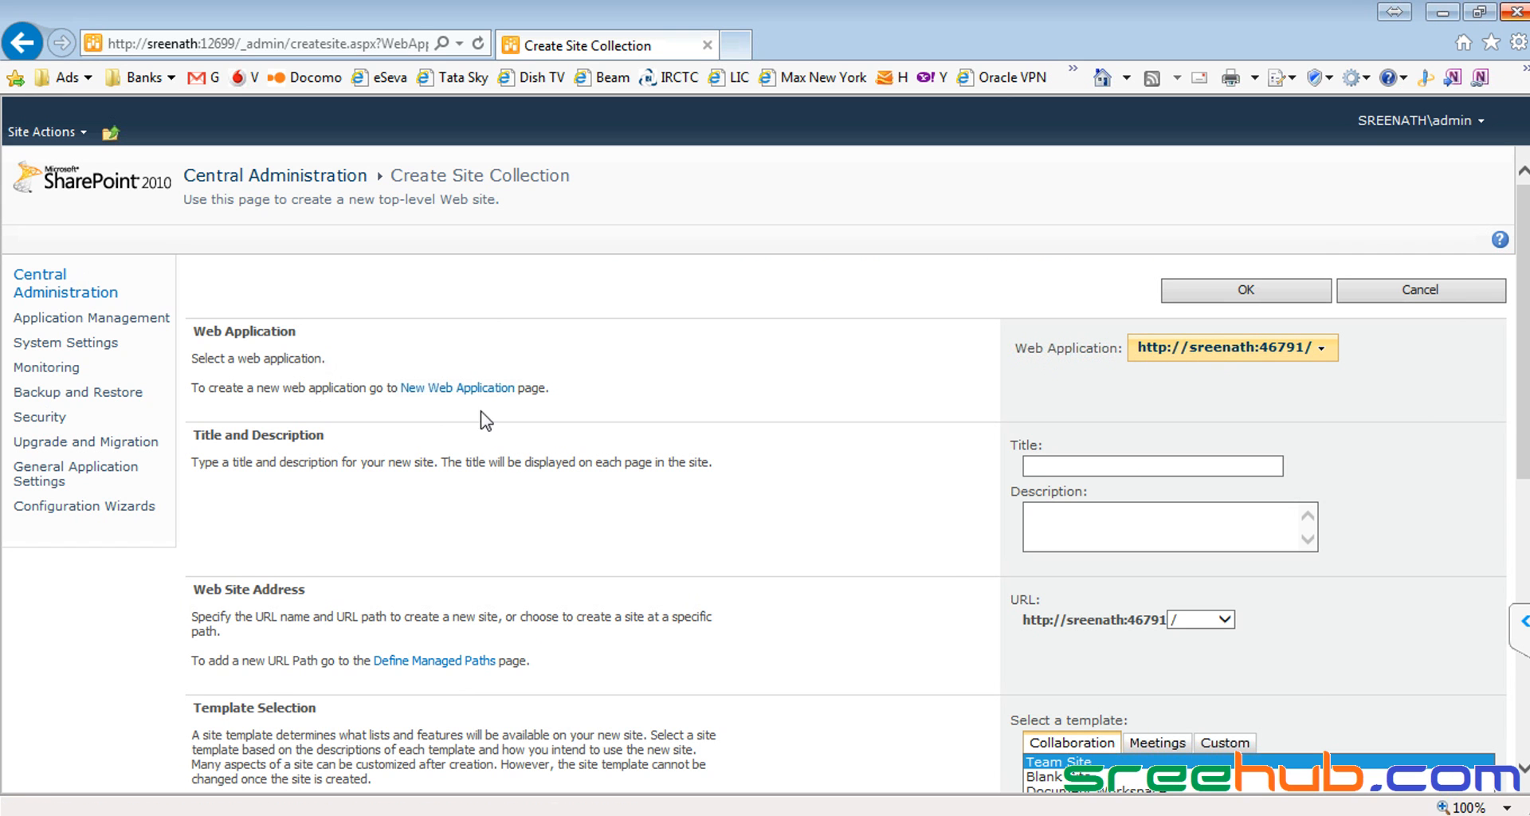
Step: Title it 'ShopColl' with description 'This is a Site for Shopping Mall'
{"action": "left_click", "coordinate": [1064, 463]}
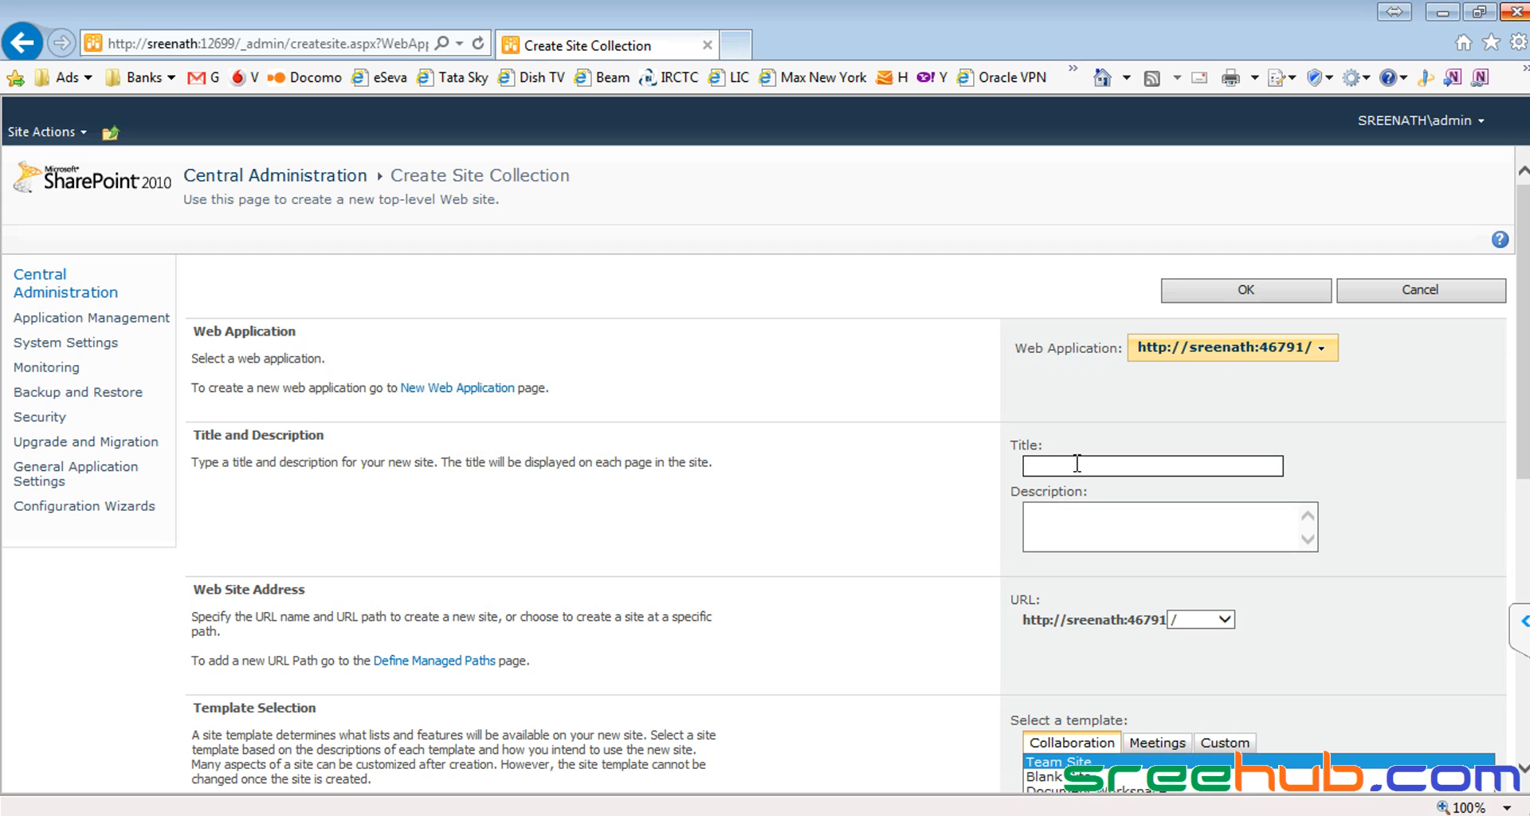
{"action": "type", "text": "ShopColl"}
{"action": "left_click", "coordinate": [1072, 539]}
{"action": "type", "text": "This is "}
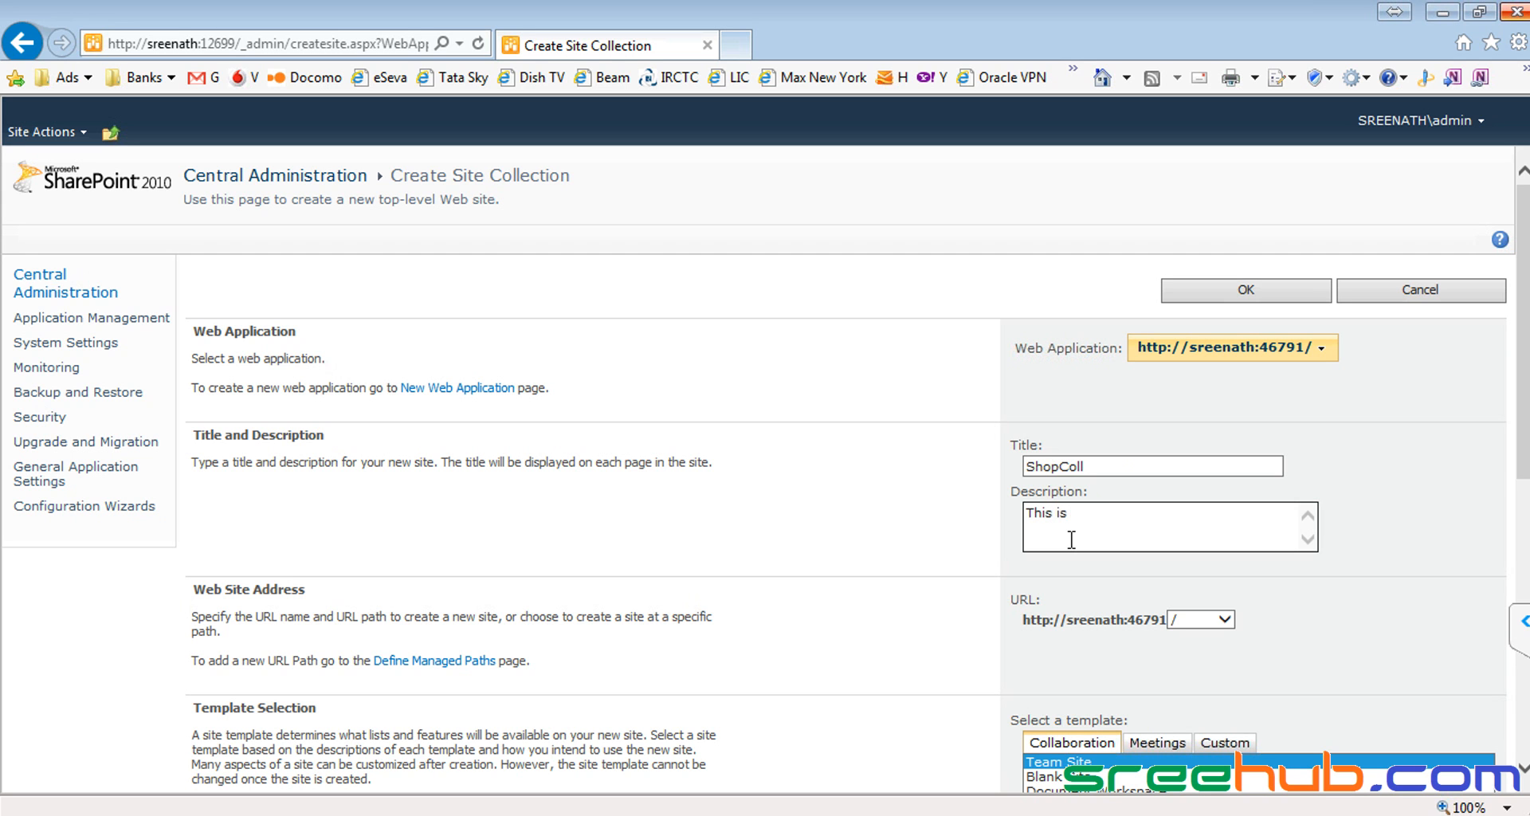
{"action": "type", "text": "a Site for Shopping Mall"}
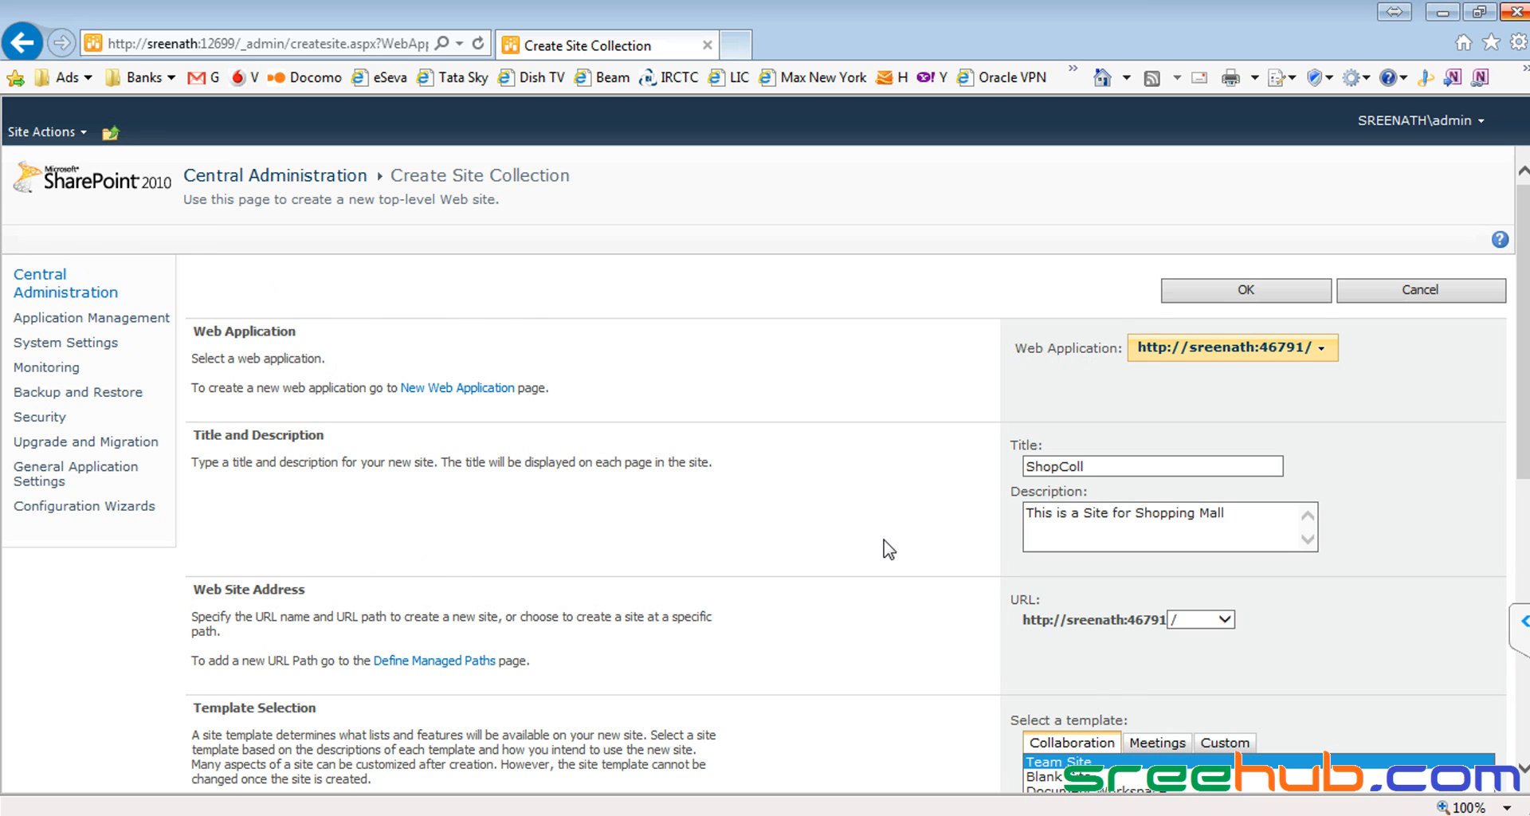
{"action": "scroll", "coordinate": [890, 550], "scroll_direction": "down", "scroll_amount": 2}
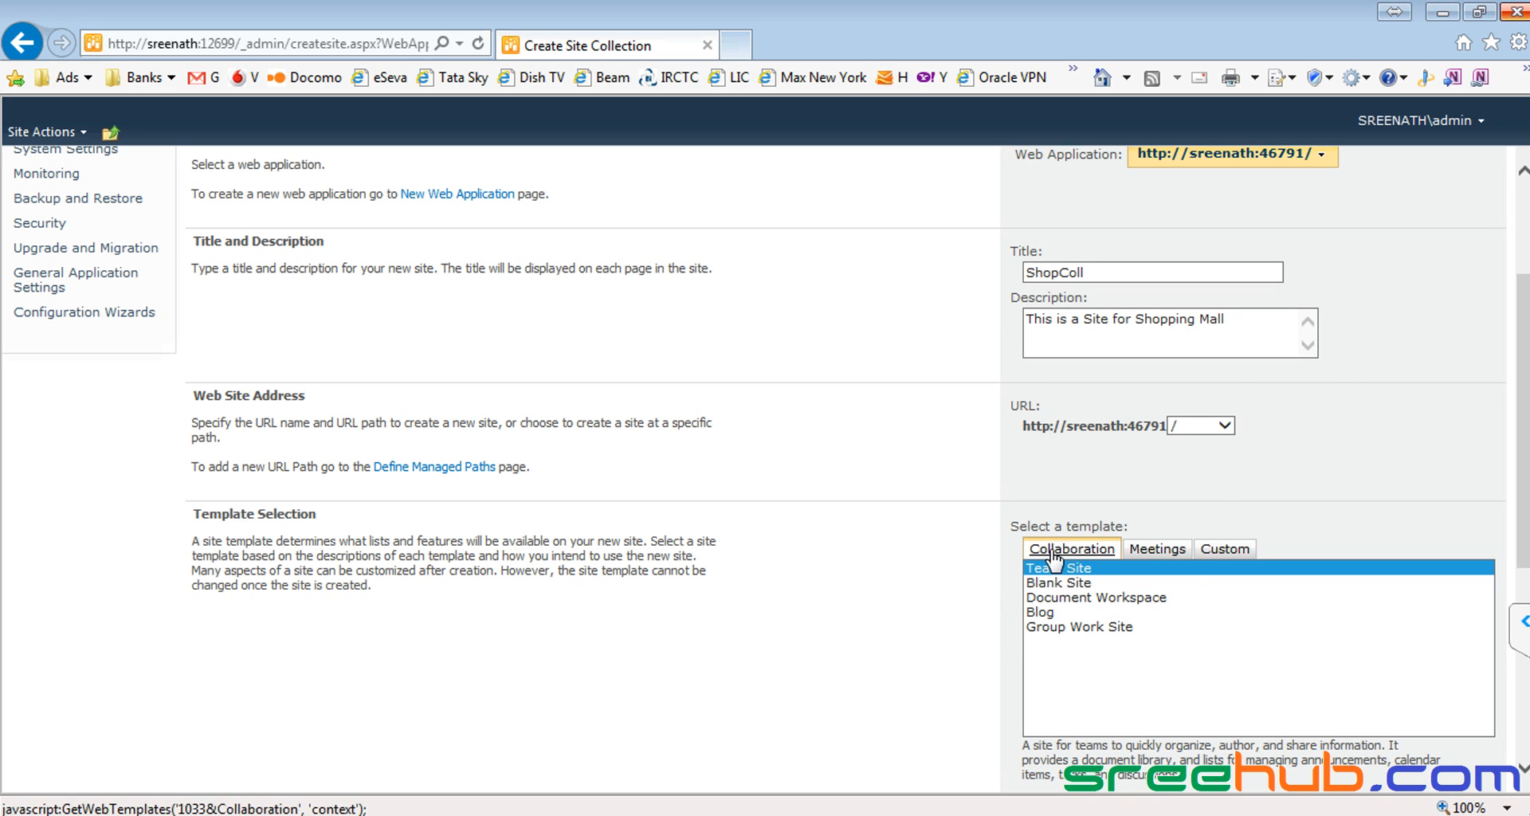
{"action": "left_click", "coordinate": [1164, 551]}
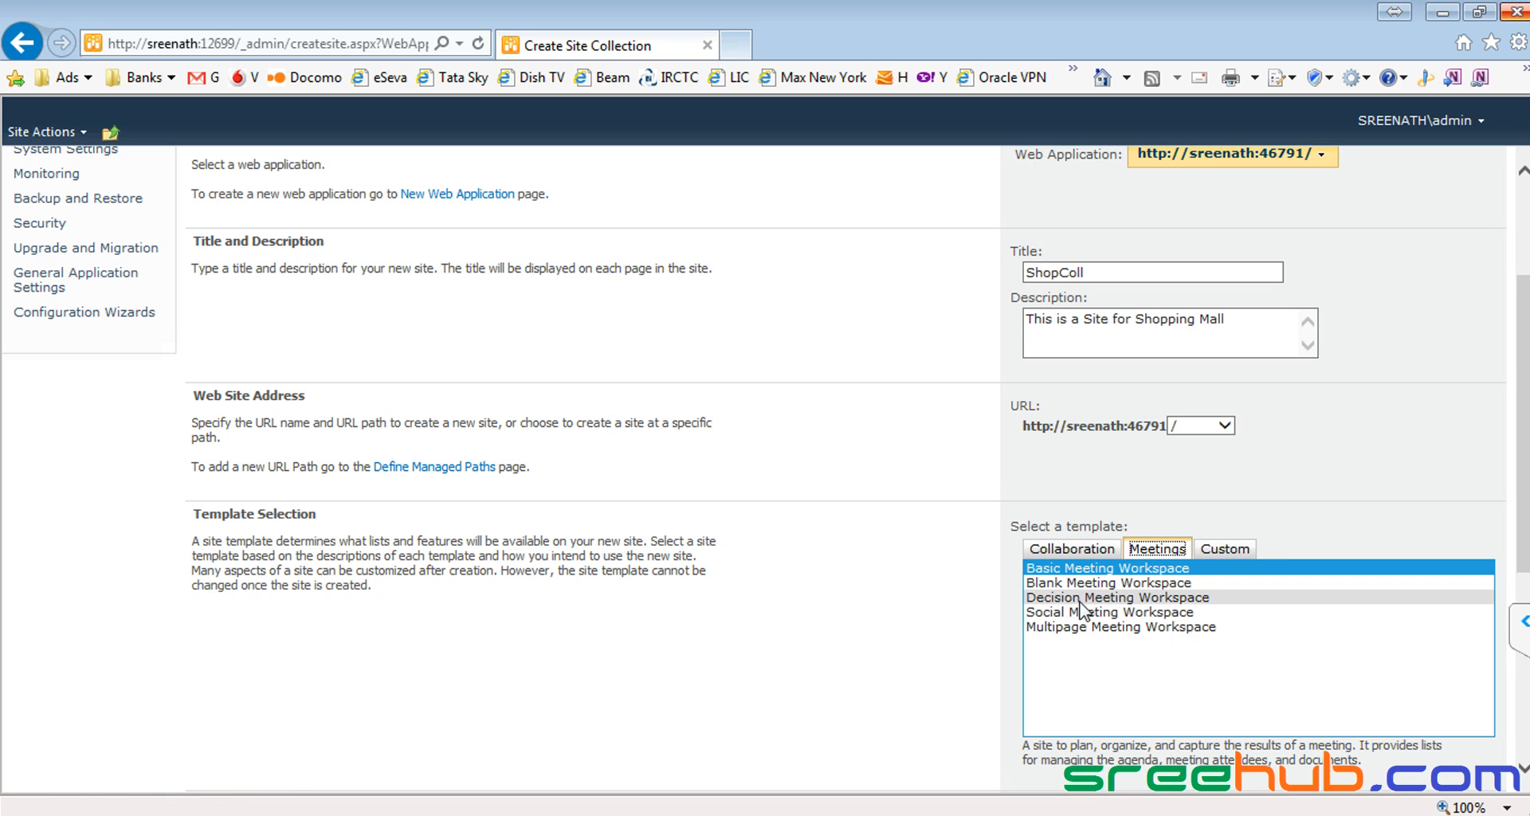
{"action": "left_click", "coordinate": [1225, 549]}
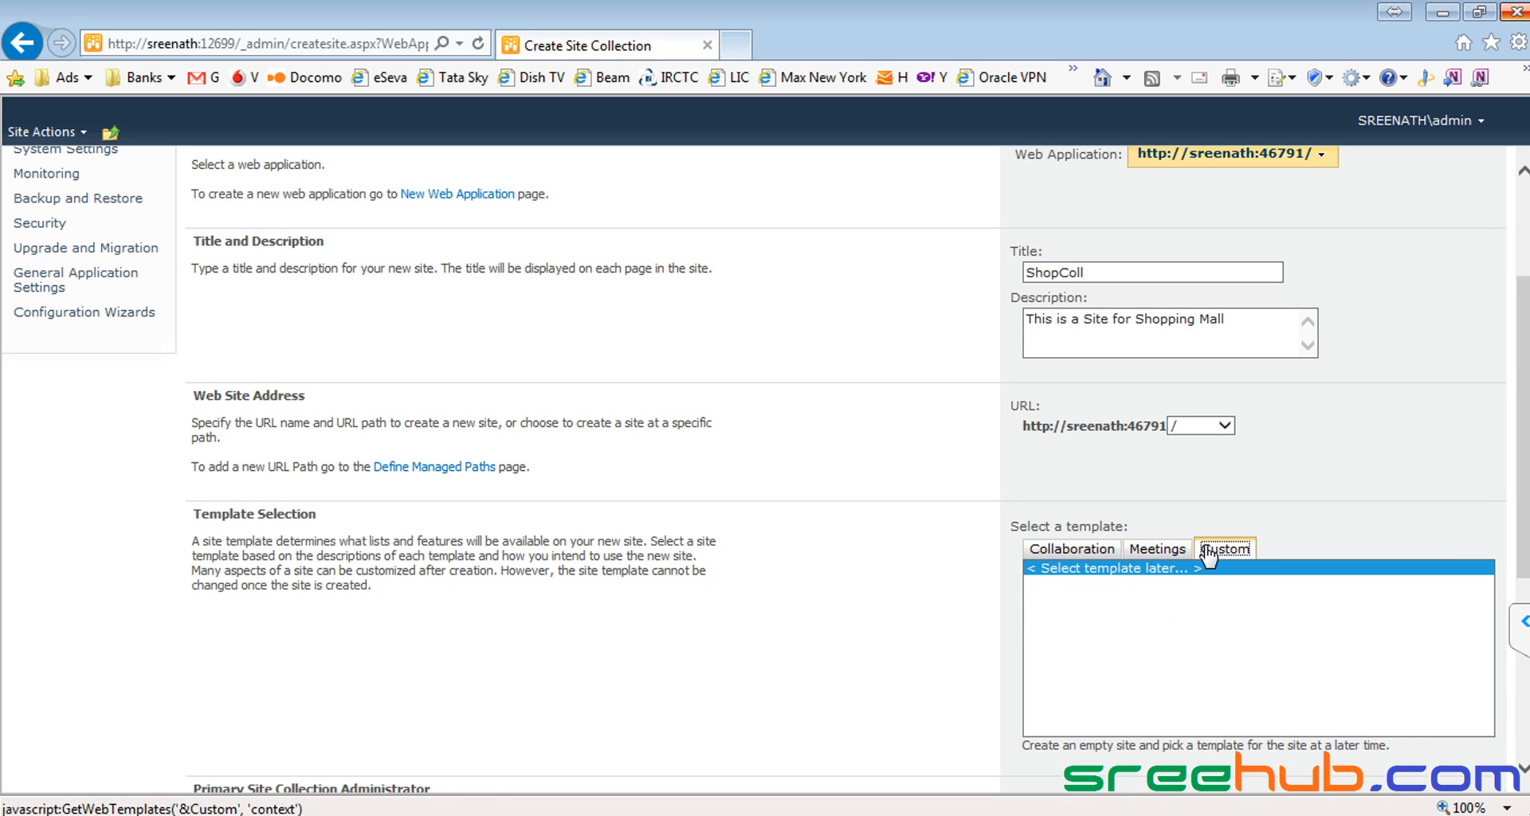
{"action": "left_click", "coordinate": [1148, 572]}
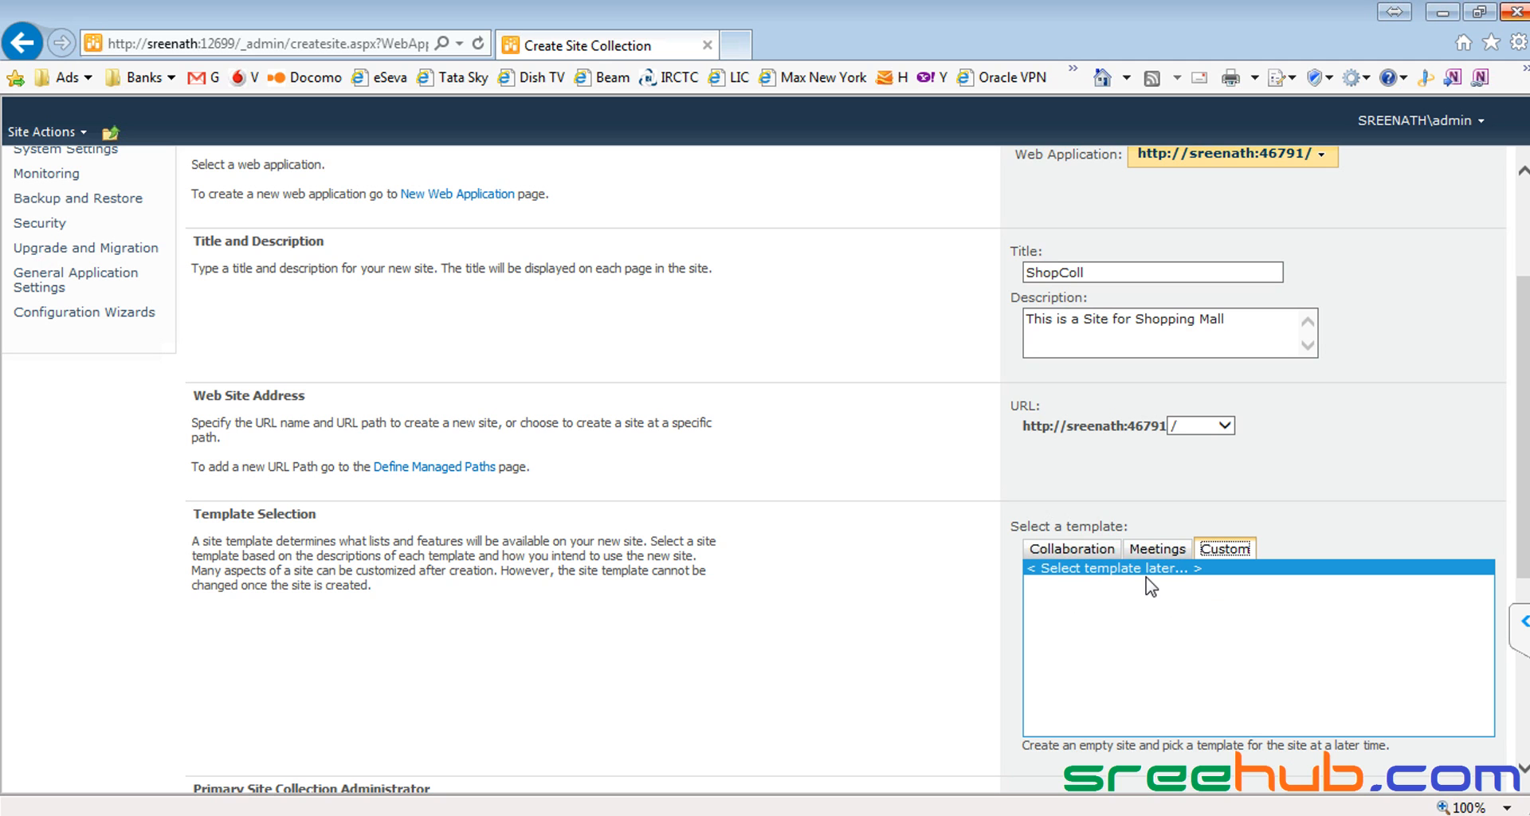
{"action": "left_click", "coordinate": [1072, 549]}
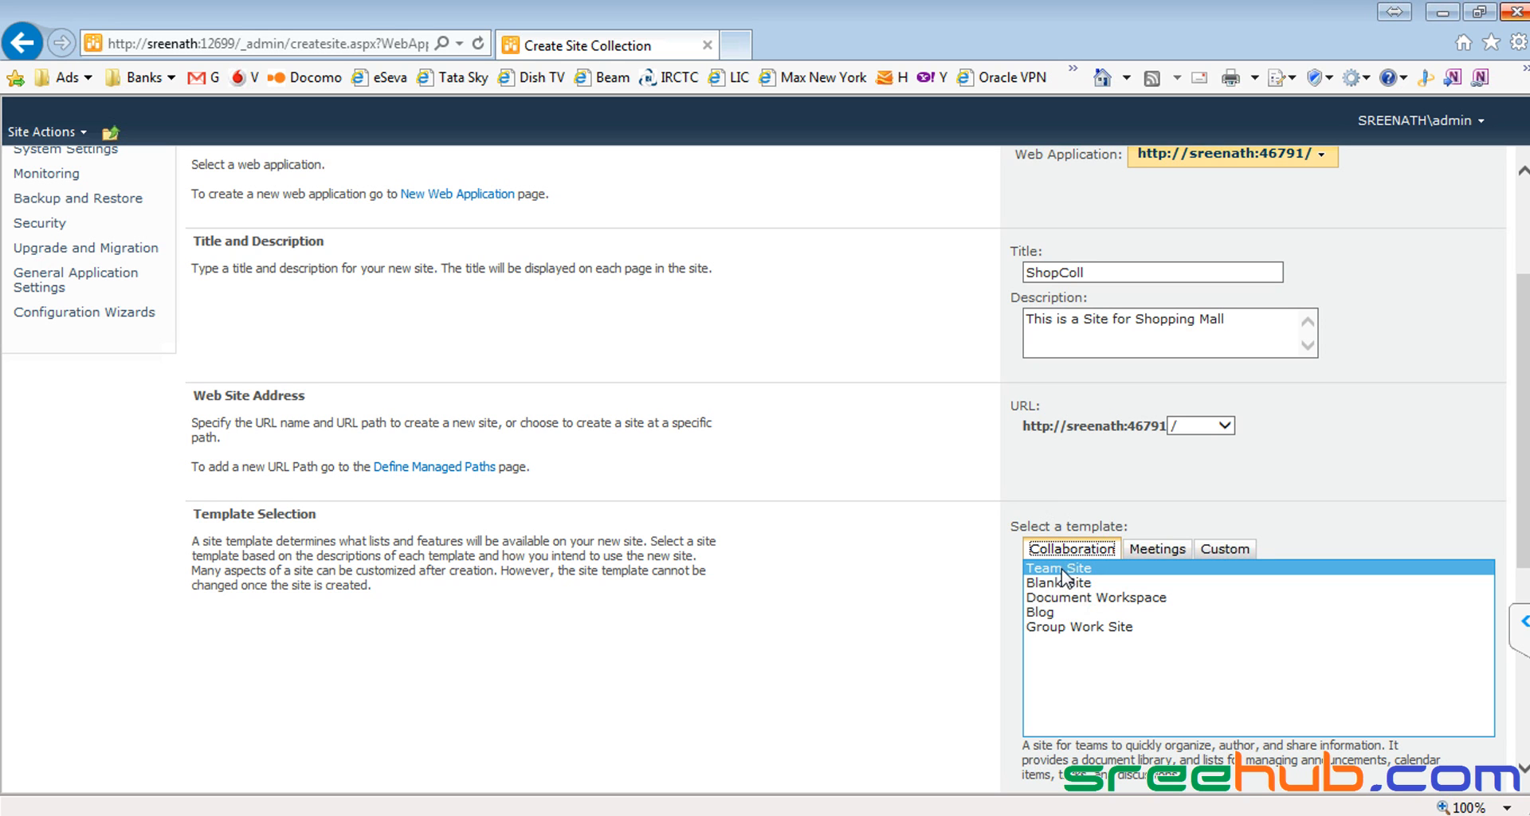
{"action": "left_click", "coordinate": [1063, 570]}
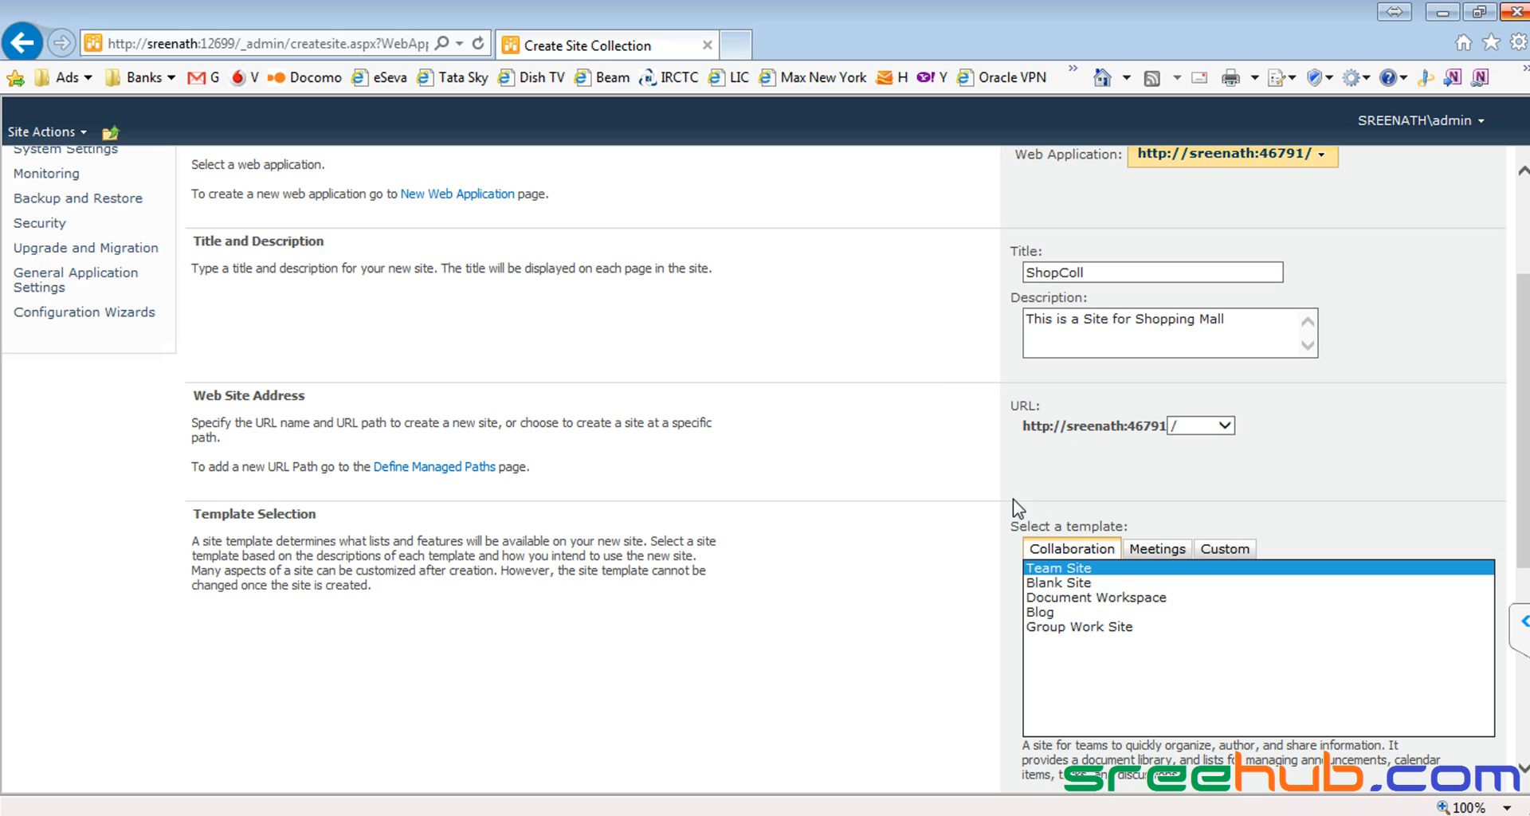
Step: Enter admin as Primary Site Collection Administrator and verify it with Check Names
{"action": "scroll", "coordinate": [864, 475], "scroll_direction": "down", "scroll_amount": 3}
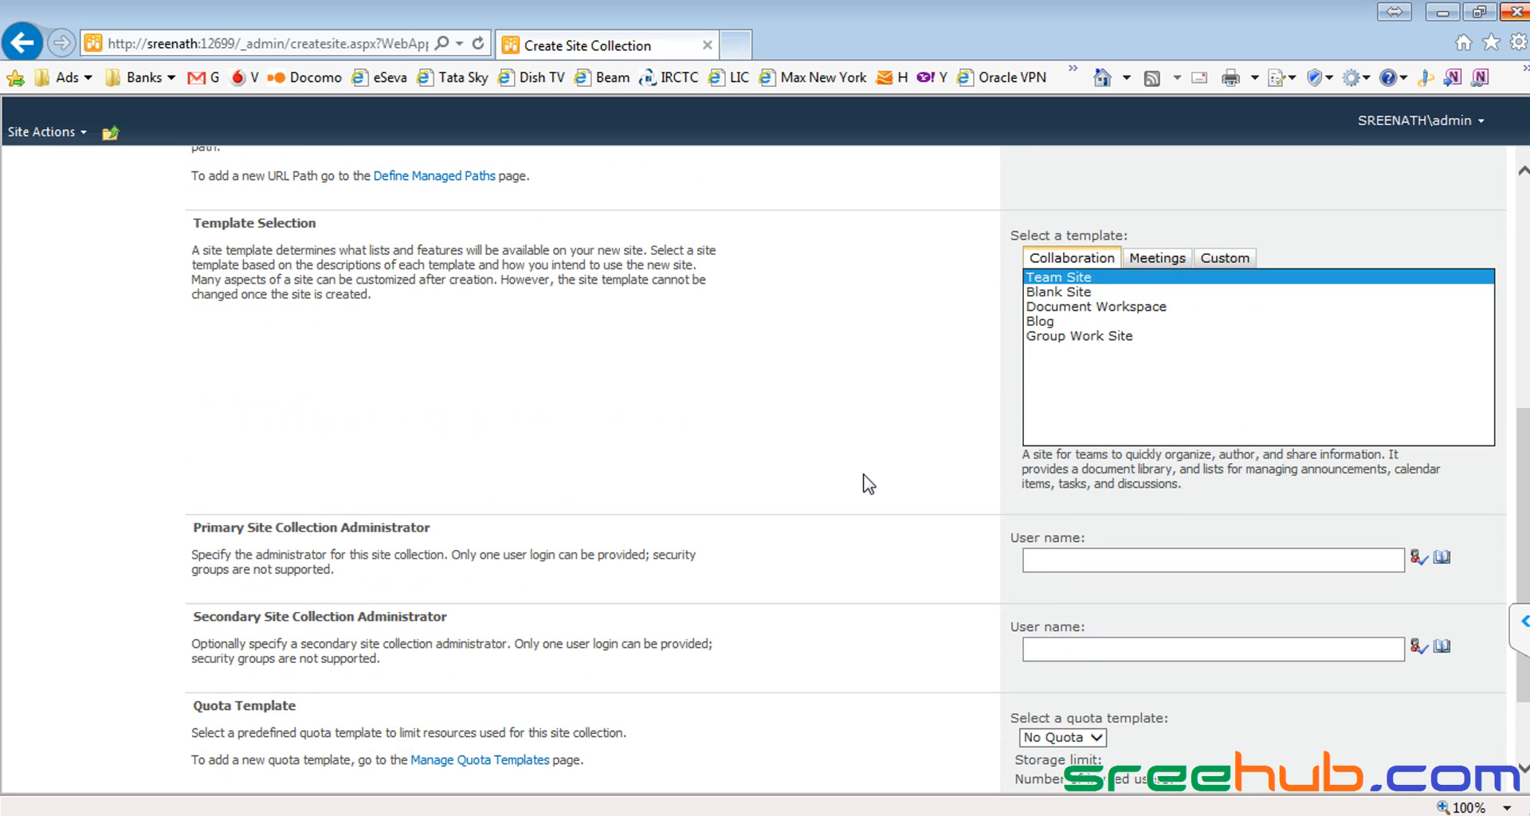
{"action": "left_click", "coordinate": [1074, 565]}
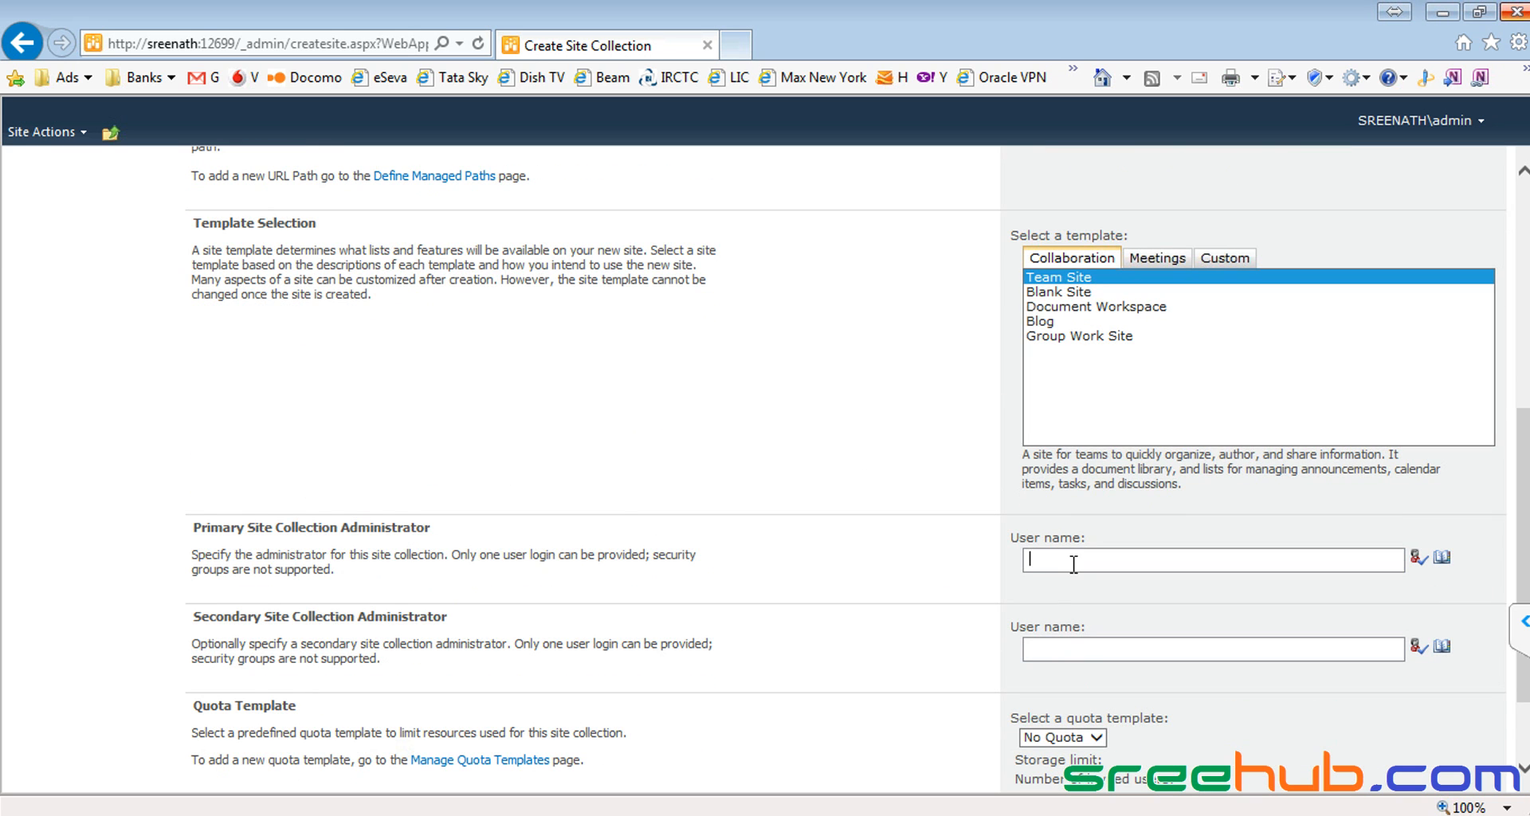
{"action": "type", "text": "admin"}
{"action": "left_click", "coordinate": [1418, 561]}
Step: Highlight the administrator sections and open the people picker for the secondary administrator
{"action": "left_click_drag", "start_coordinate": [195, 527], "coordinate": [472, 527]}
{"action": "left_click_drag", "start_coordinate": [182, 617], "coordinate": [322, 621]}
{"action": "left_click", "coordinate": [421, 612]}
{"action": "left_click", "coordinate": [1444, 647]}
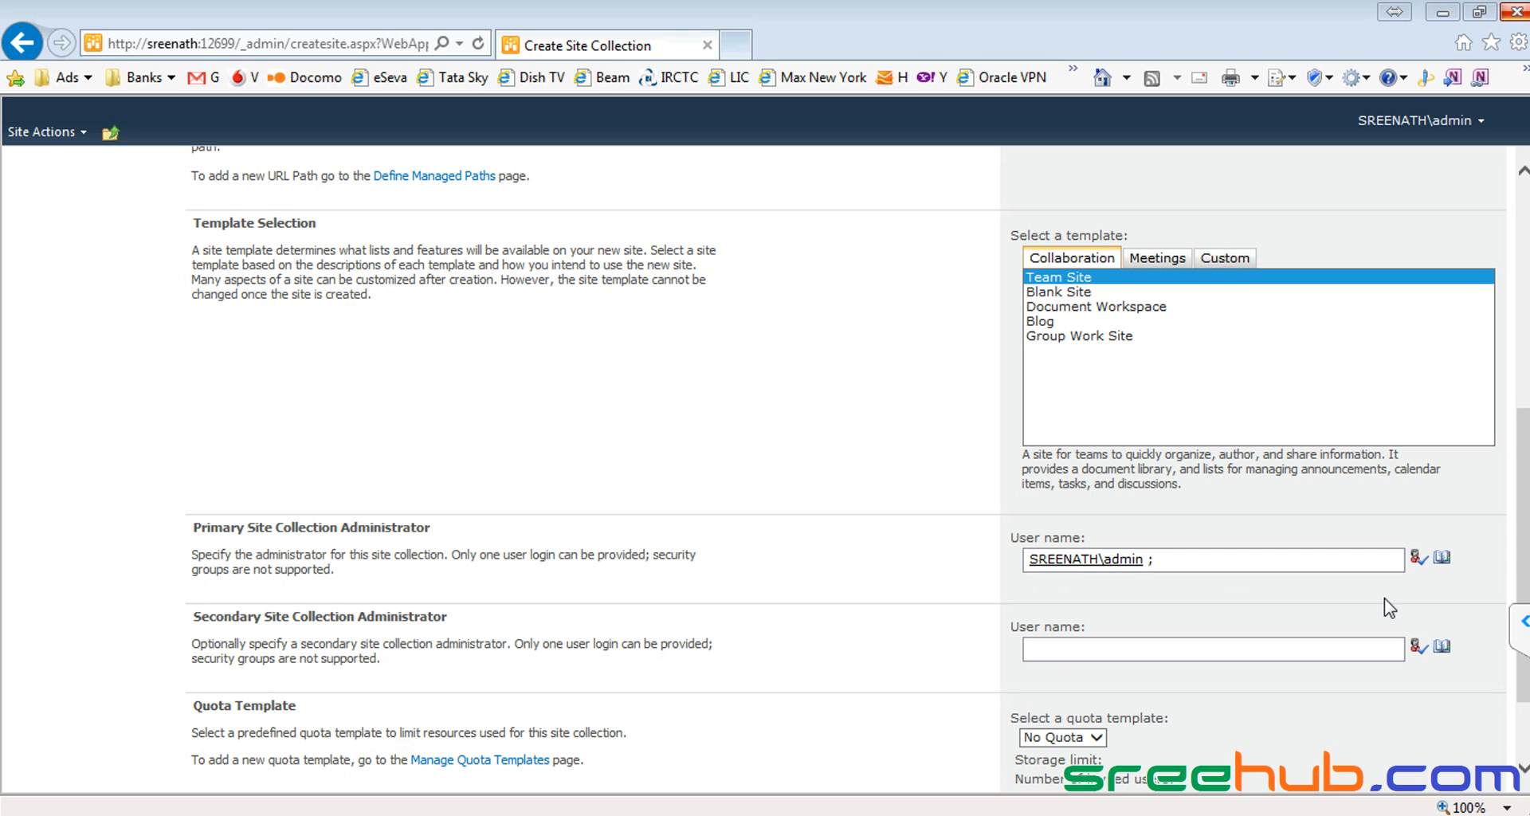
Step: Search the people picker for admin, then close it without choosing anyone
{"action": "left_click", "coordinate": [1442, 646]}
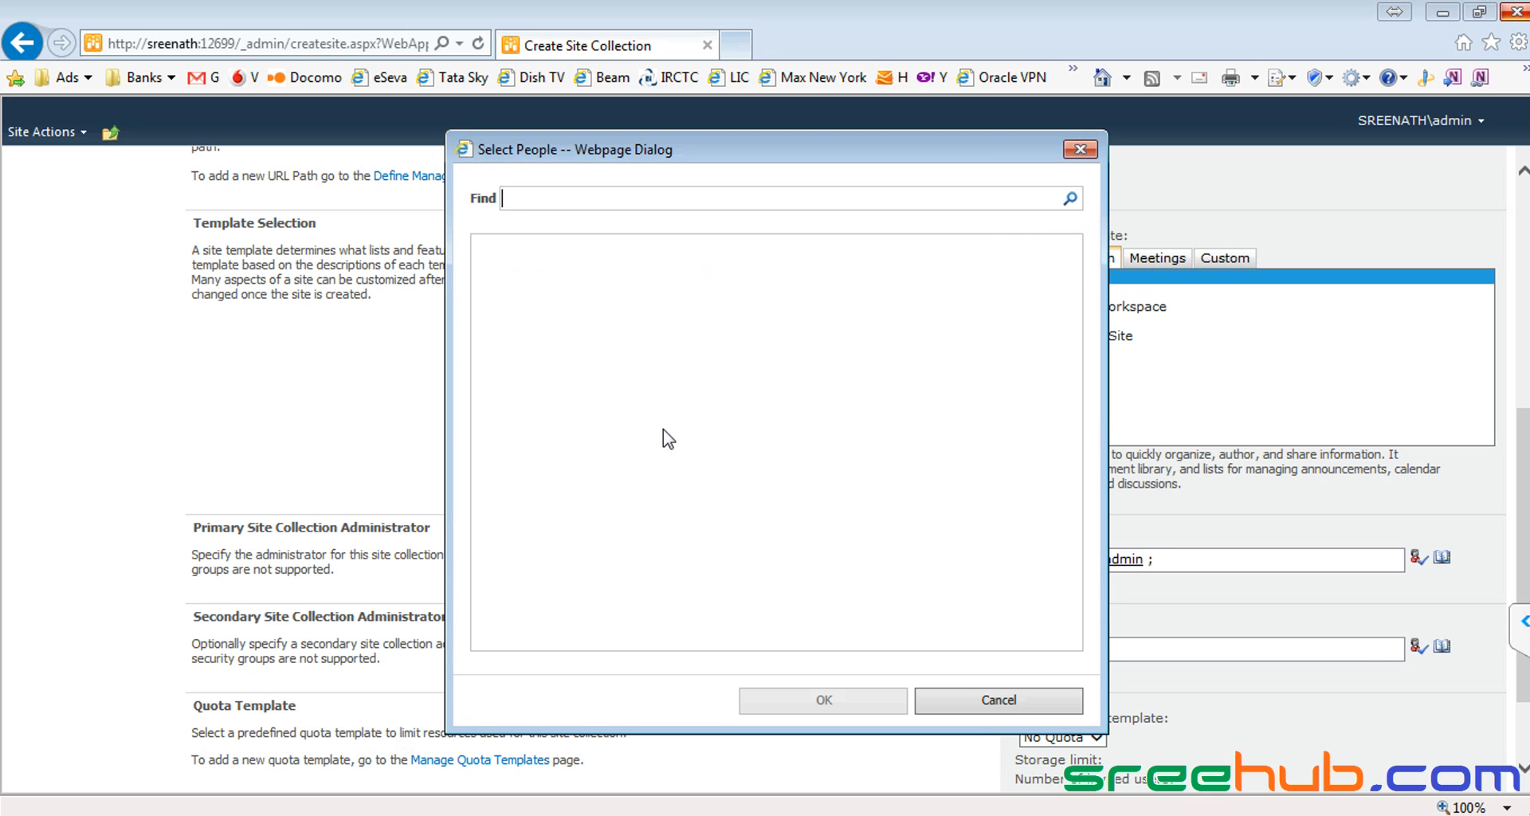
{"action": "type", "text": "admin"}
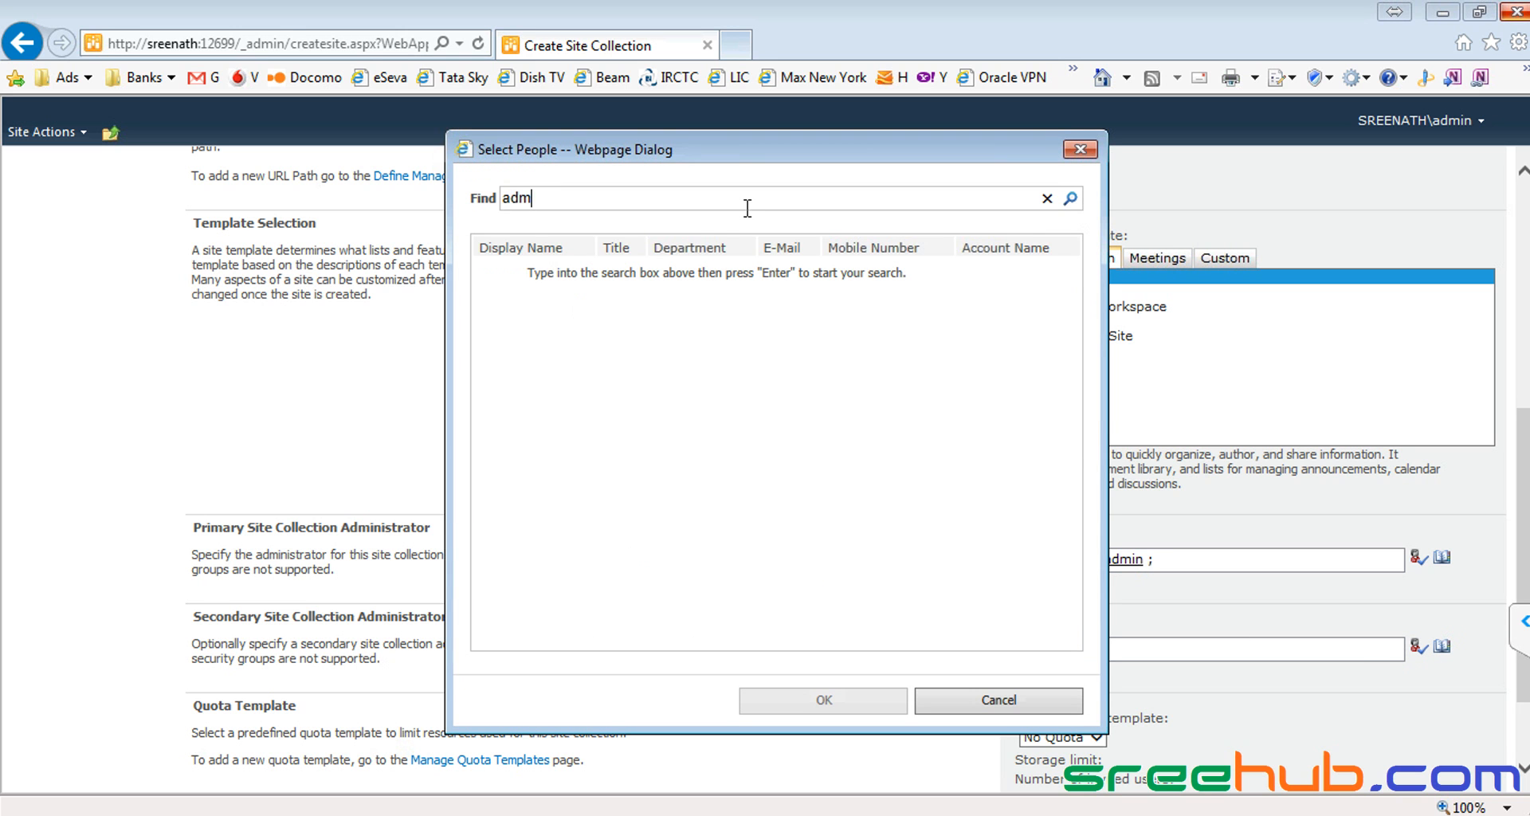
{"action": "key", "text": "Return"}
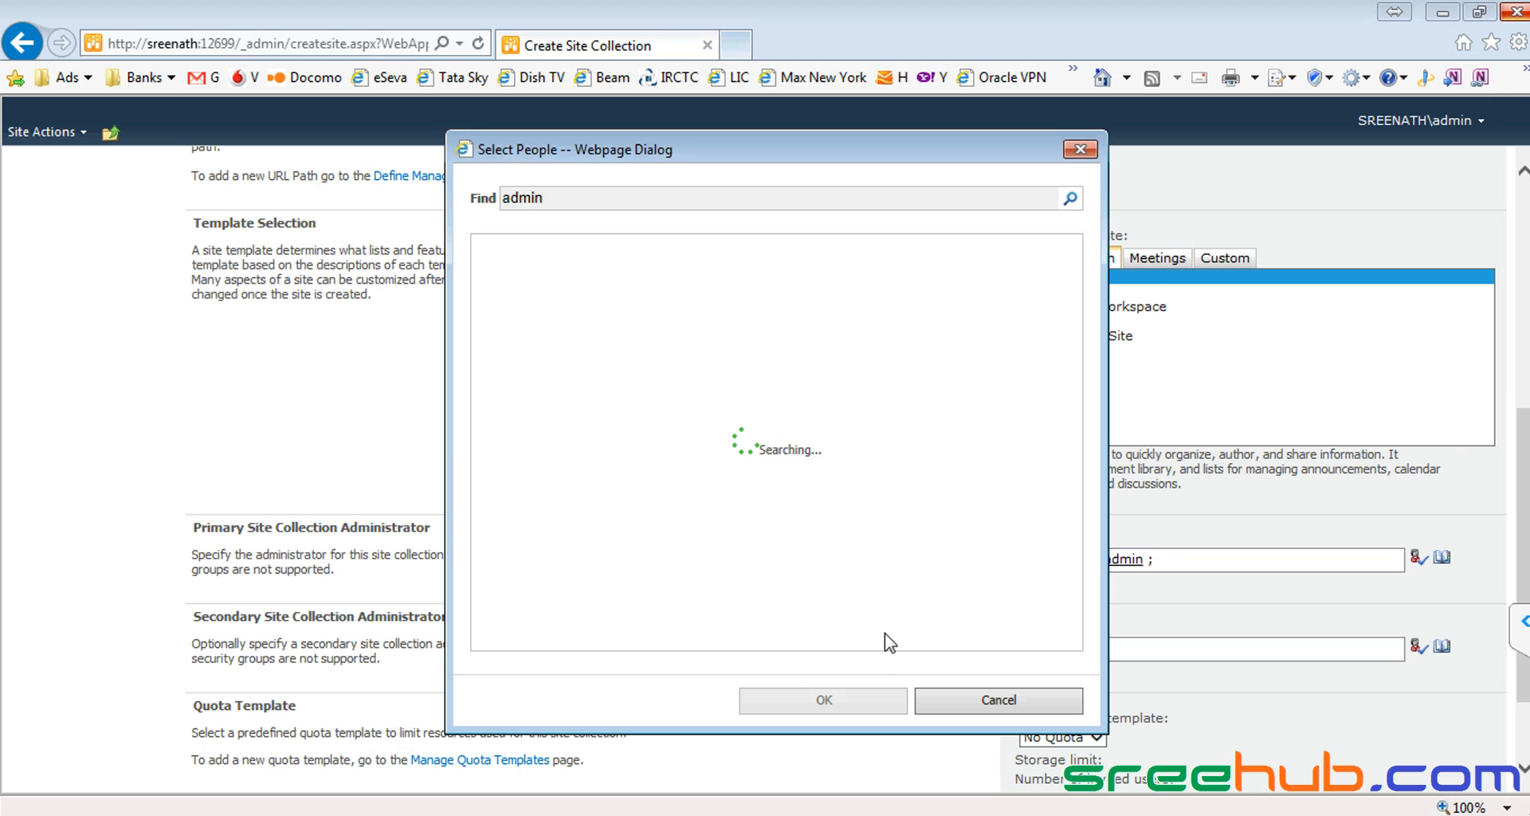
{"action": "left_click", "coordinate": [964, 705]}
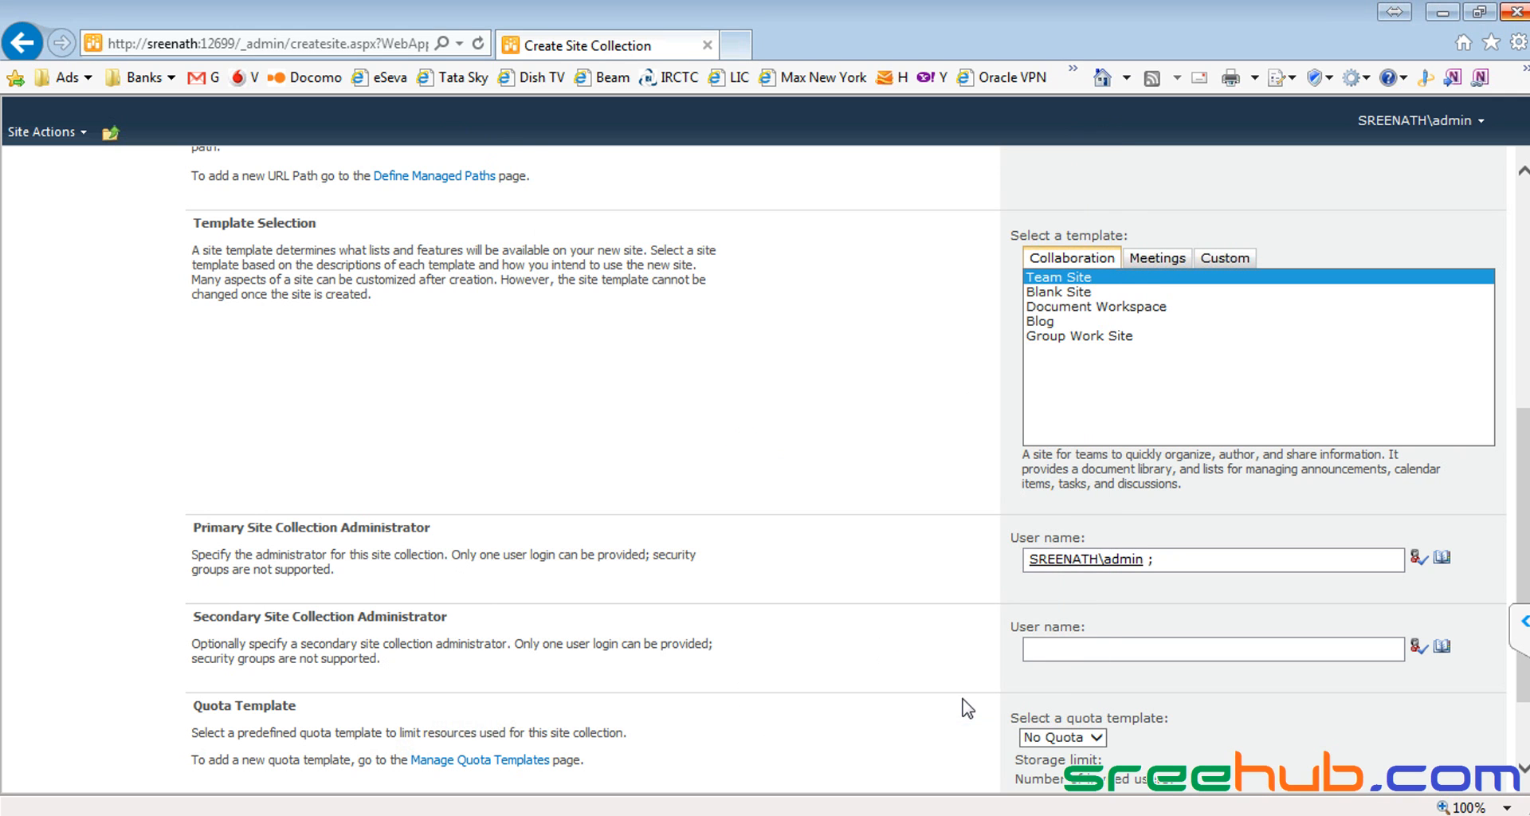
Step: Search the people picker for several other account names, find no matches, and close it
{"action": "left_click", "coordinate": [1443, 648]}
{"action": "type", "text": "sreenath"}
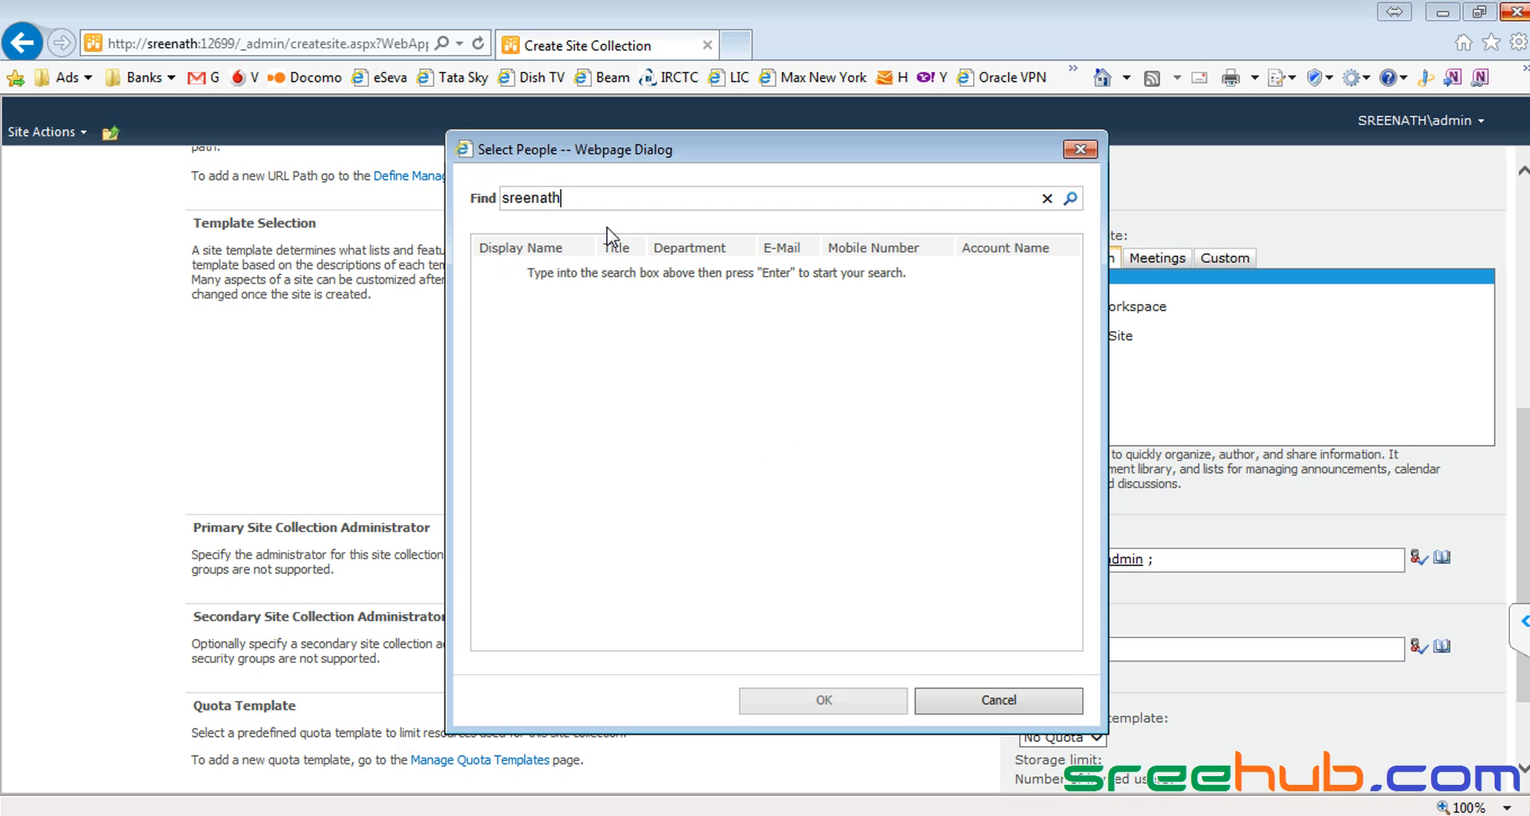
{"action": "key", "text": "Return"}
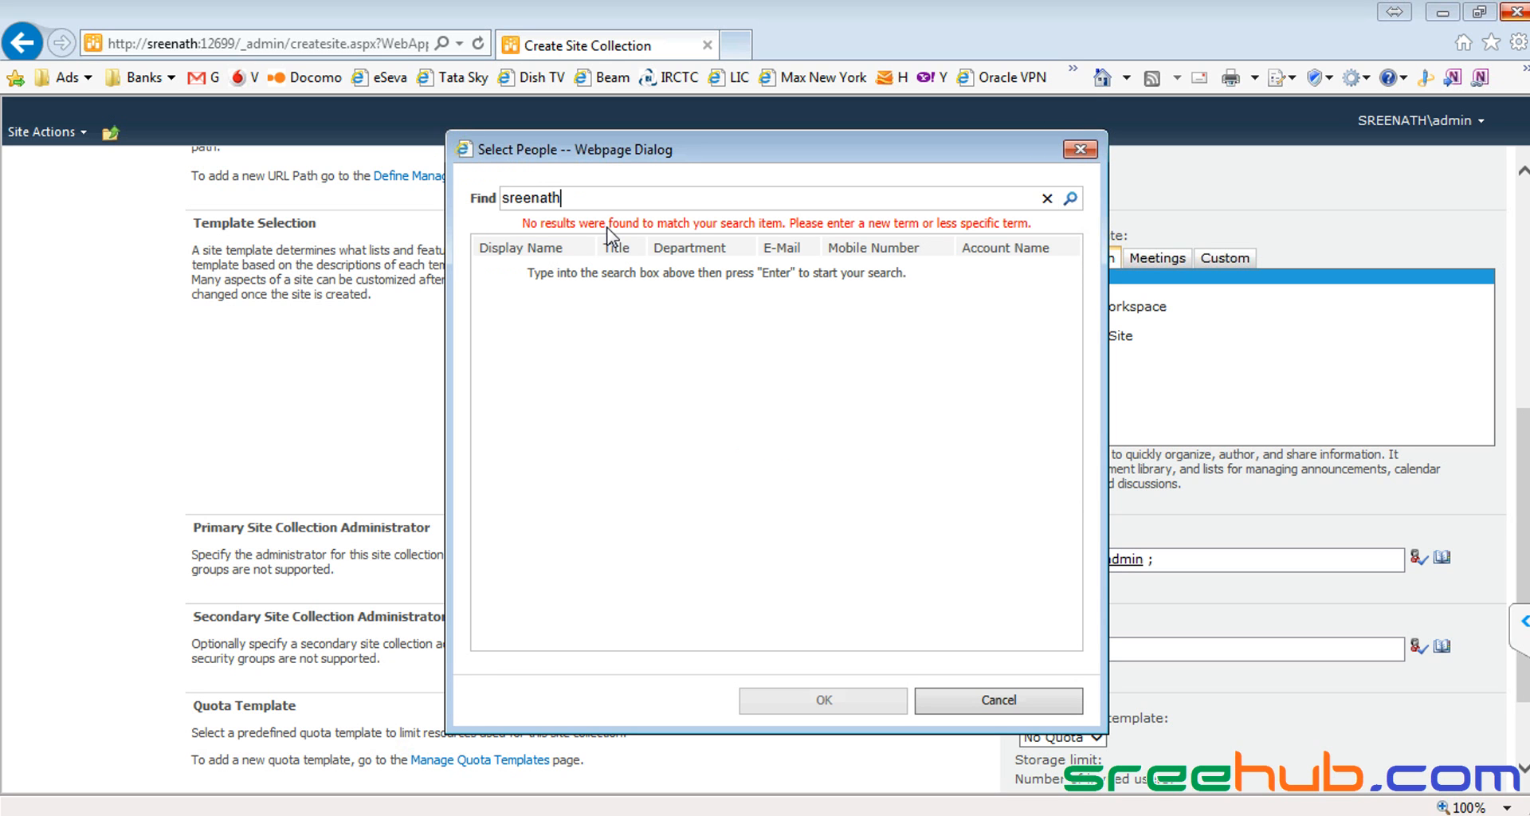
{"action": "key", "text": "BackSpace"}
{"action": "key", "text": "BackSpace"}
{"action": "key", "text": "BackSpace"}
{"action": "key", "text": "BackSpace"}
{"action": "key", "text": "BackSpace"}
{"action": "key", "text": "BackSpace"}
{"action": "key", "text": "BackSpace"}
{"action": "key", "text": "BackSpace"}
{"action": "type", "text": "admin"}
{"action": "left_click_drag", "start_coordinate": [629, 200], "coordinate": [489, 199]}
{"action": "type", "text": "sony"}
{"action": "key", "text": "BackSpace"}
{"action": "key", "text": "BackSpace"}
{"action": "key", "text": "BackSpace"}
{"action": "key", "text": "BackSpace"}
{"action": "type", "text": "Sreenath"}
{"action": "left_click", "coordinate": [1081, 151]}
Step: Enter admin as Secondary Site Collection Administrator and resolve it with Check Names
{"action": "left_click", "coordinate": [1110, 651]}
{"action": "type", "text": "admin"}
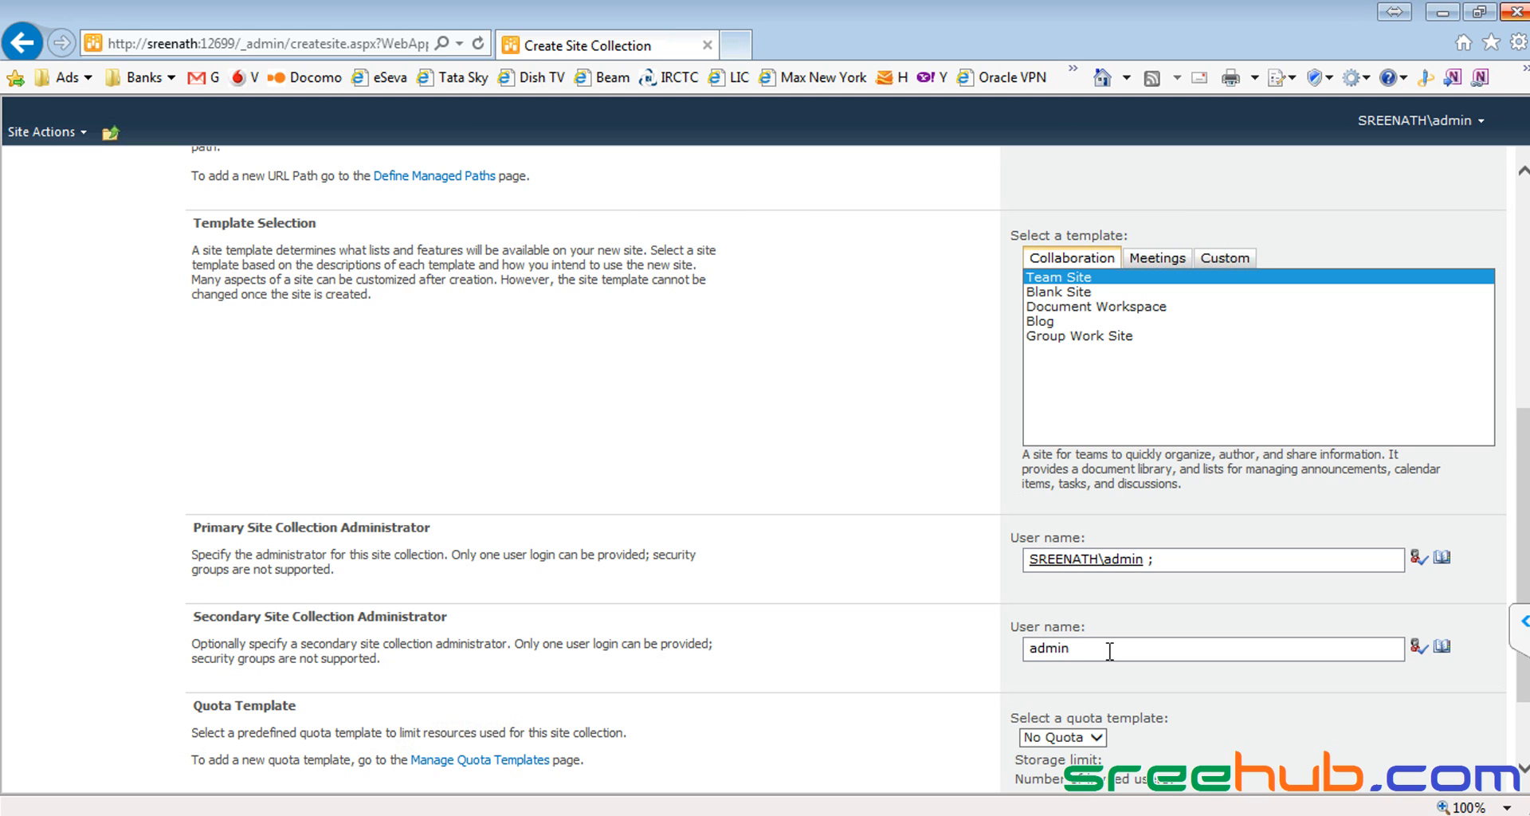
{"action": "scroll", "coordinate": [803, 442], "scroll_direction": "up", "scroll_amount": 6}
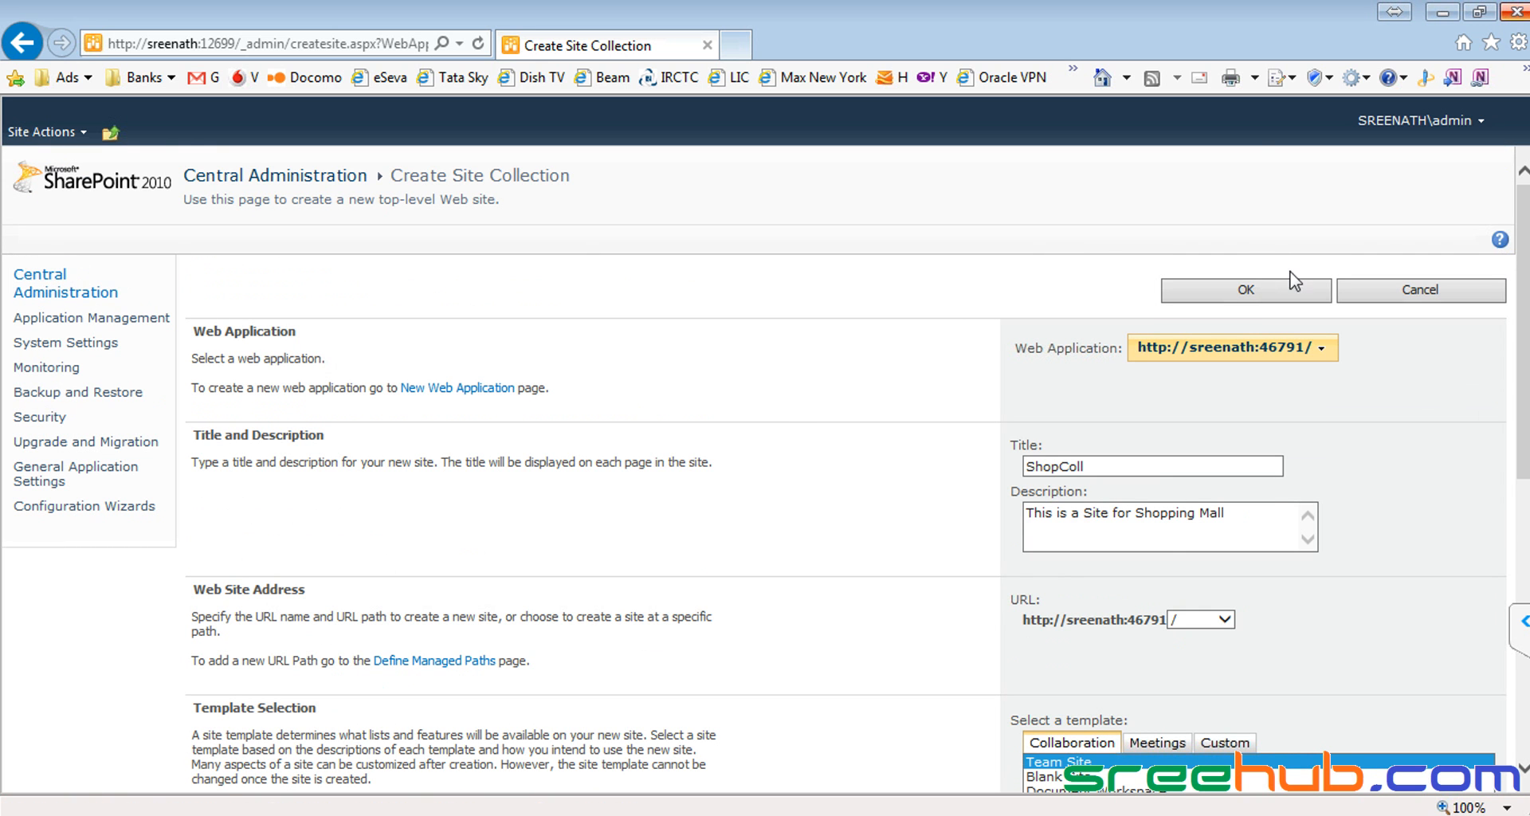
{"action": "scroll", "coordinate": [901, 247], "scroll_direction": "down", "scroll_amount": 1}
{"action": "scroll", "coordinate": [901, 247], "scroll_direction": "down", "scroll_amount": 9}
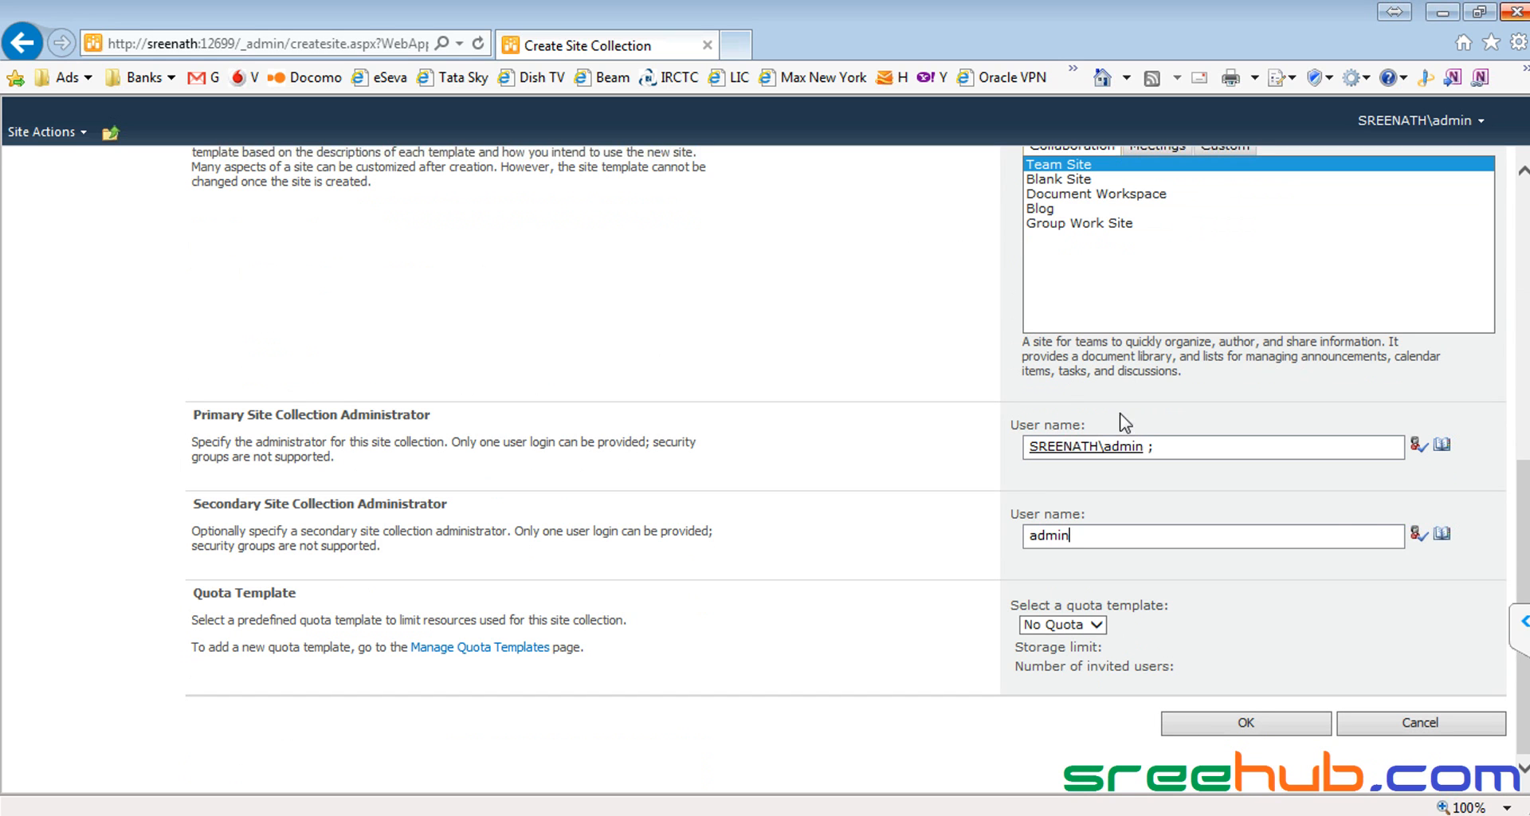
{"action": "left_click", "coordinate": [1416, 534]}
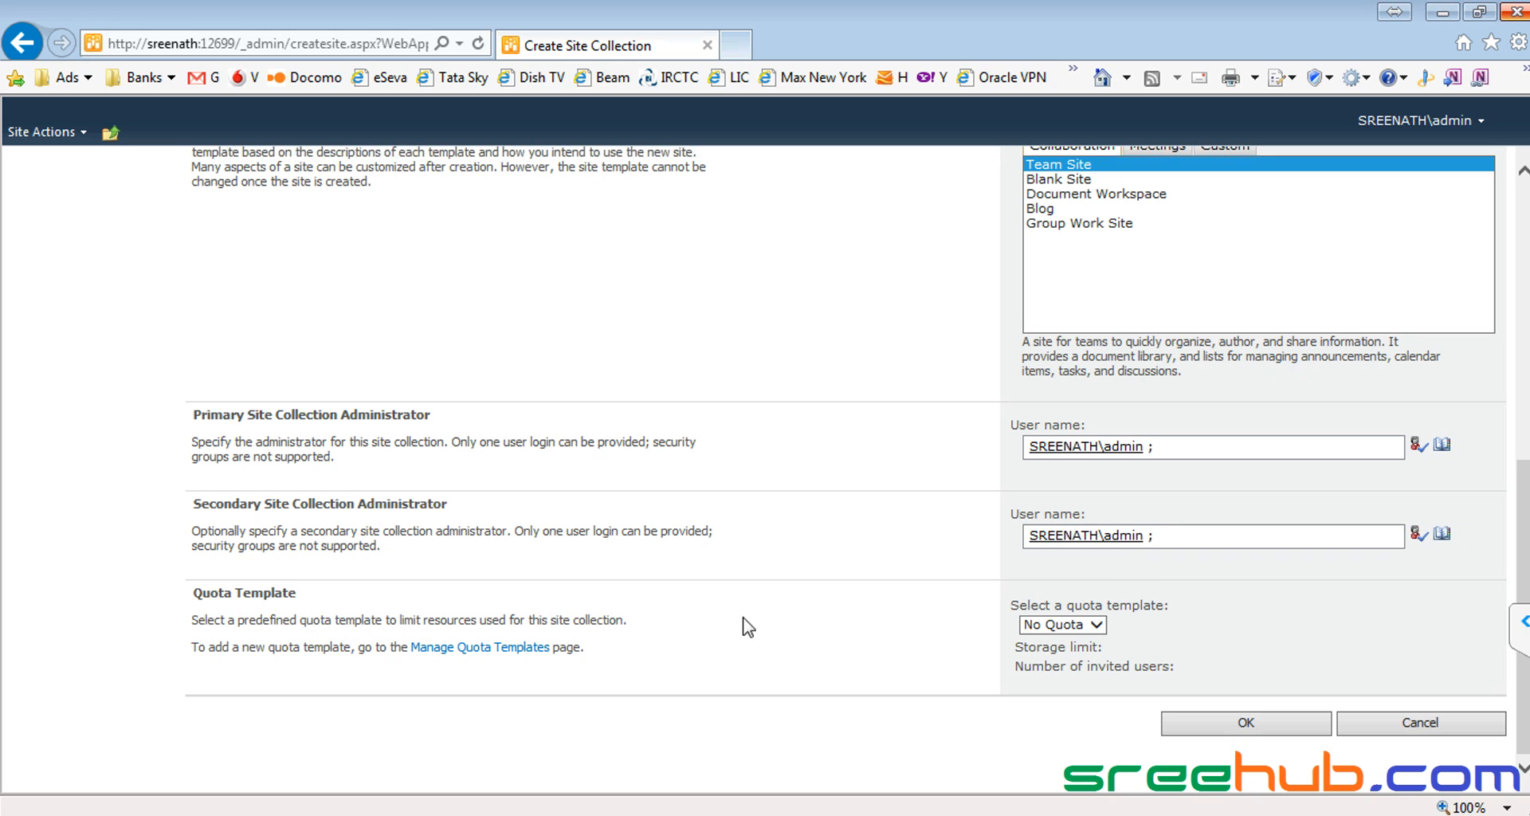
{"action": "left_click_drag", "start_coordinate": [192, 594], "coordinate": [306, 594]}
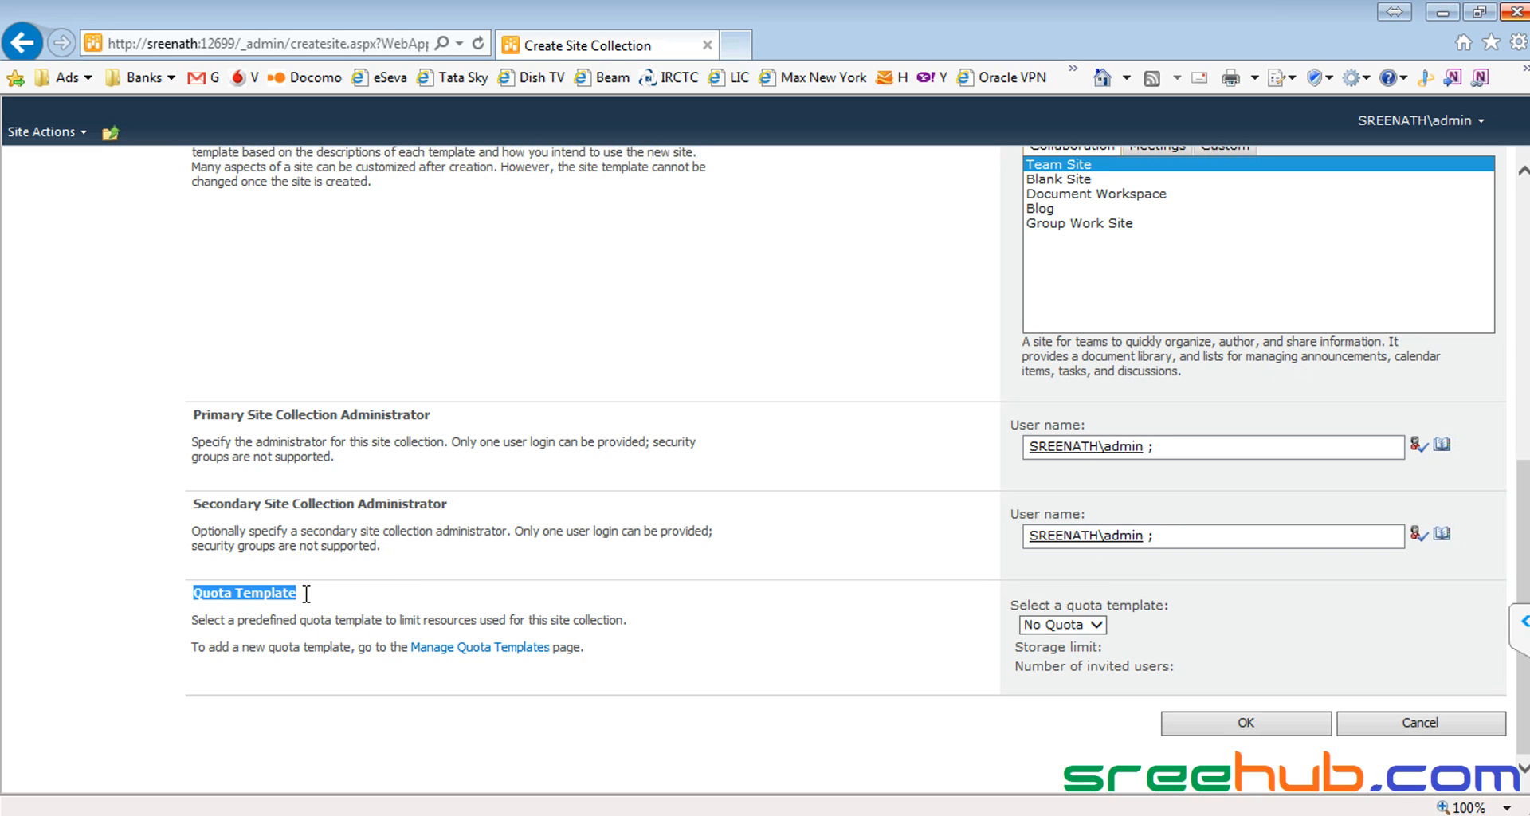
{"action": "left_click", "coordinate": [1097, 638]}
{"action": "left_click", "coordinate": [1096, 629]}
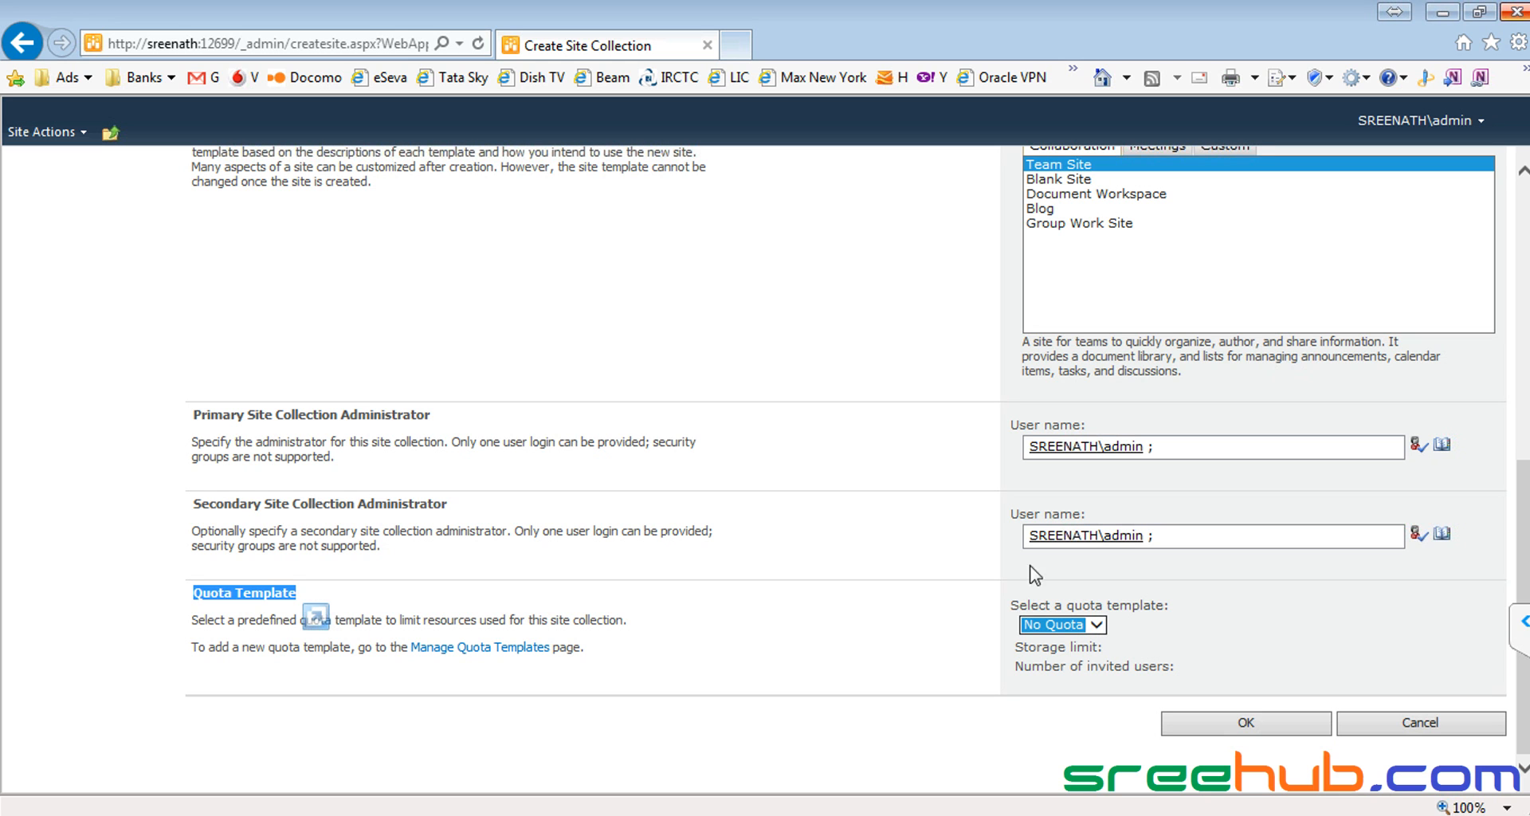
{"action": "left_click_drag", "start_coordinate": [1012, 647], "coordinate": [1105, 648]}
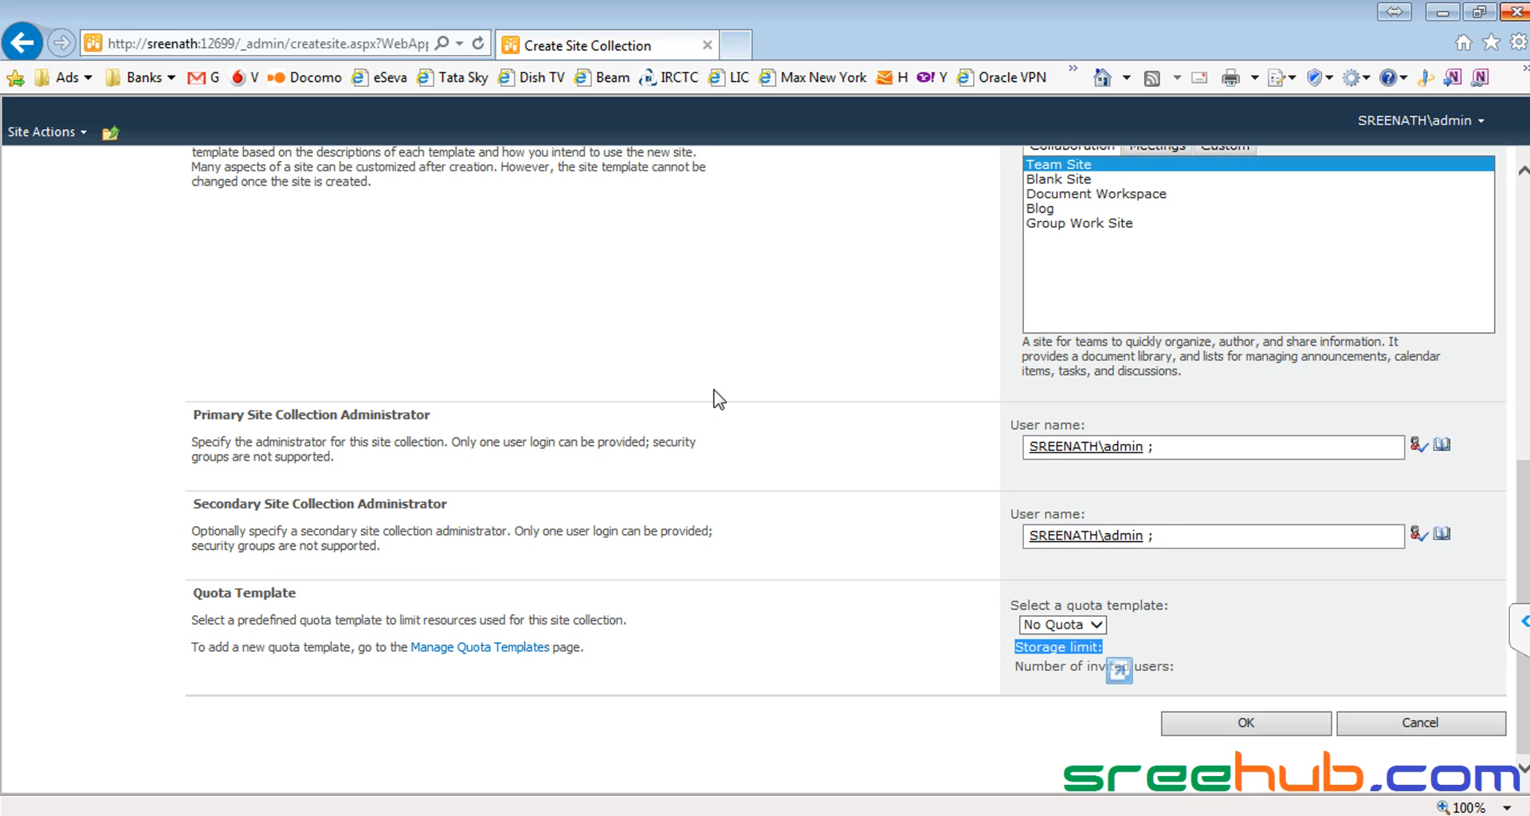
{"action": "left_click", "coordinate": [1182, 624]}
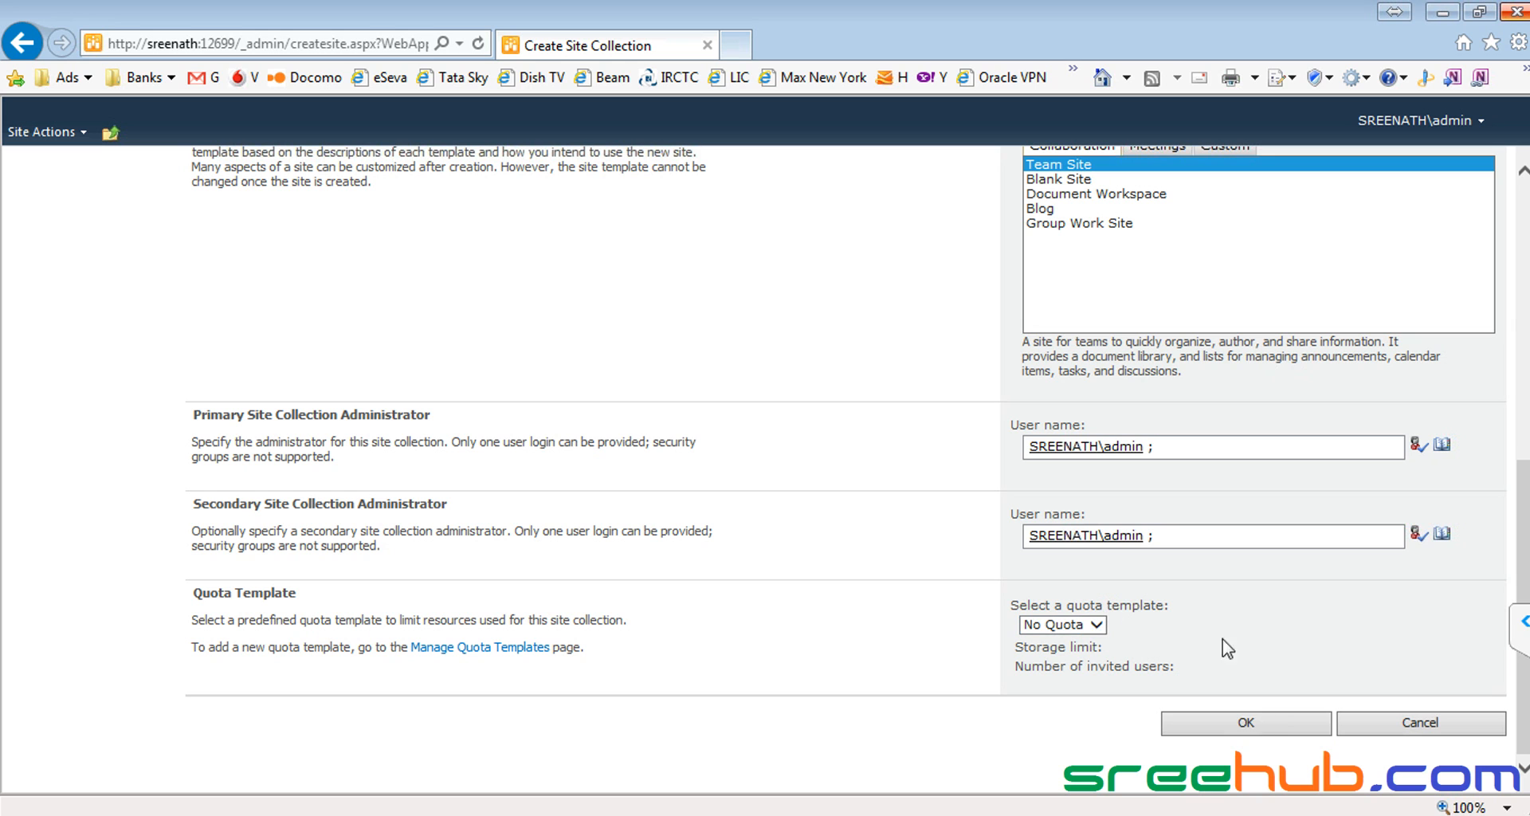
Step: Submit the form to create the ShopColl site collection, then switch to IIS Manager
{"action": "left_click", "coordinate": [1285, 730]}
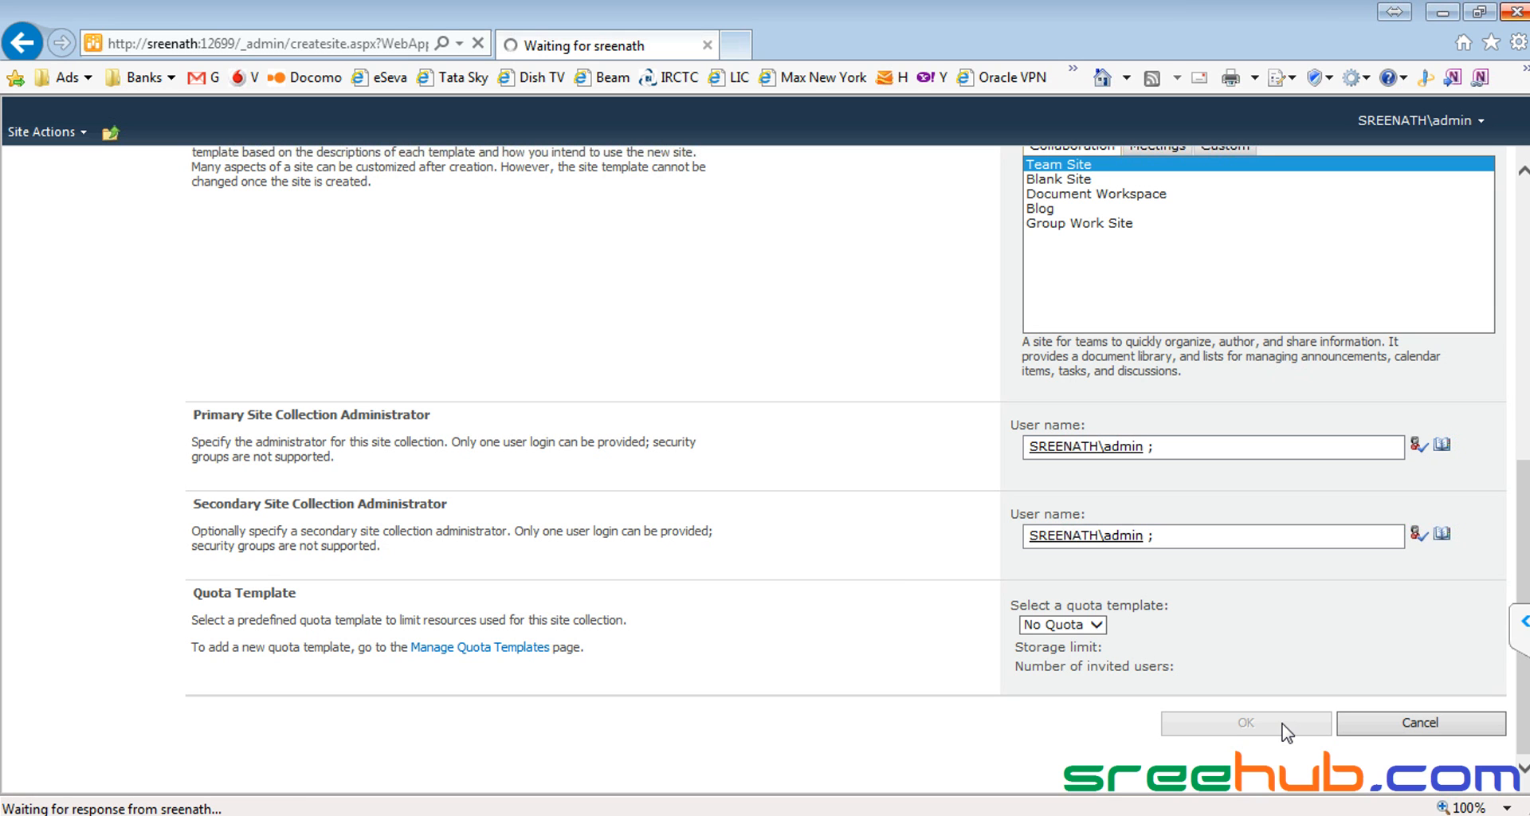
{"action": "key", "text": "alt+Tab"}
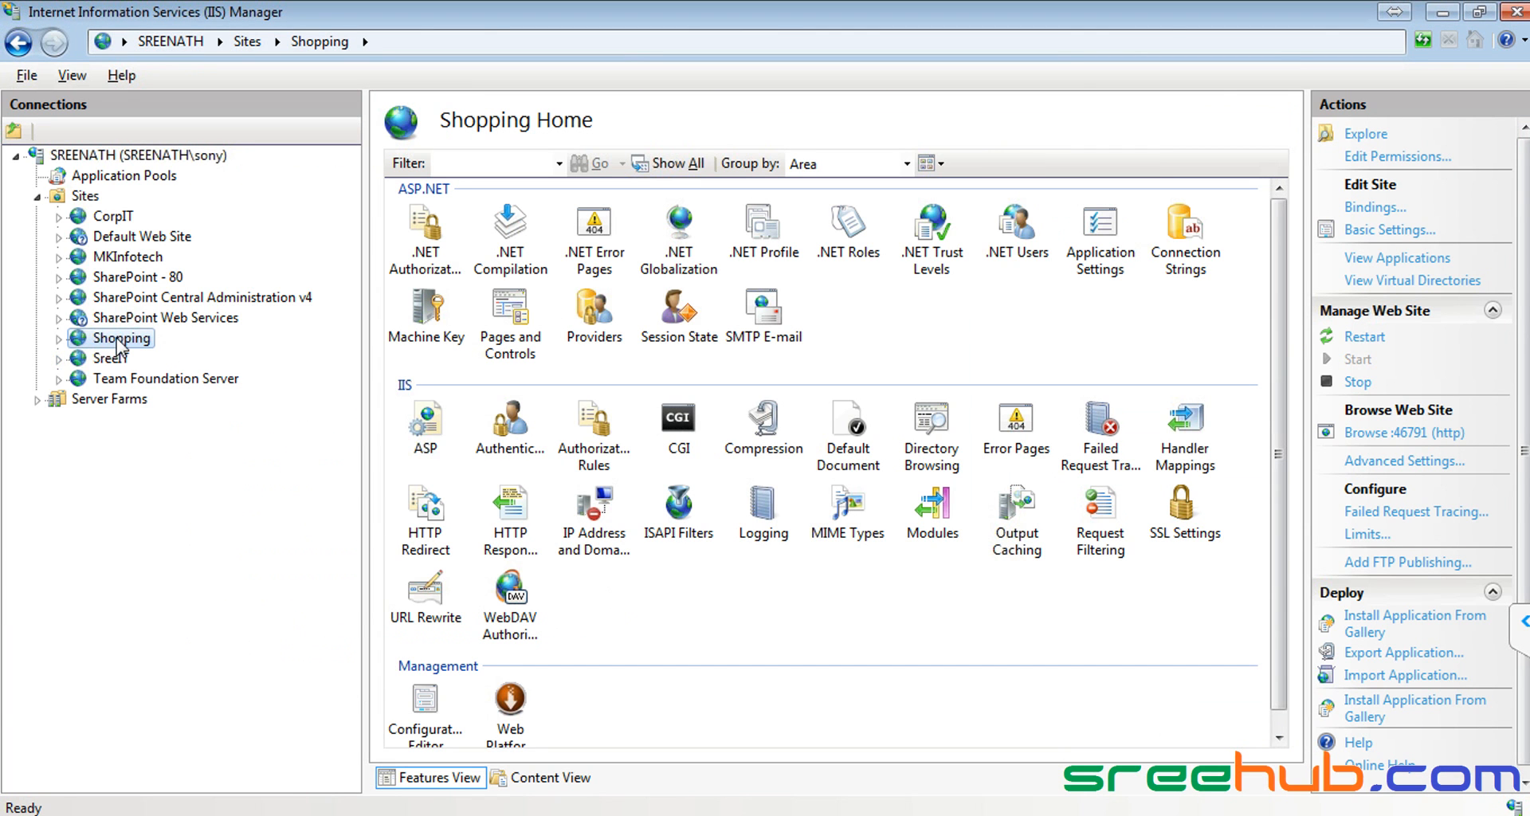
Step: Switch from IIS Manager back to Internet Explorer's site-created confirmation page
{"action": "key", "text": "alt+Tab"}
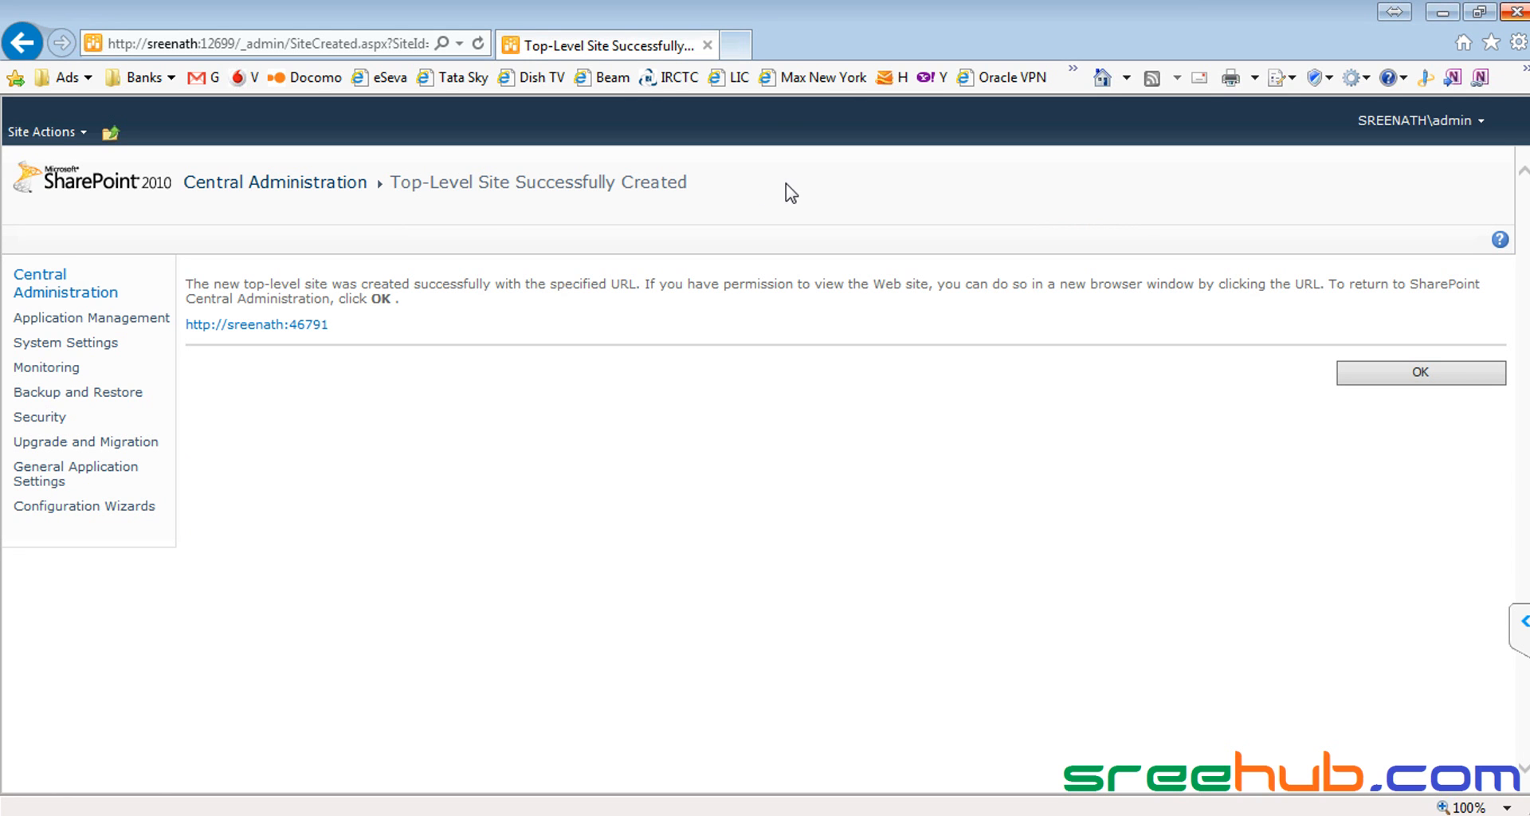
{"action": "left_click", "coordinate": [268, 328]}
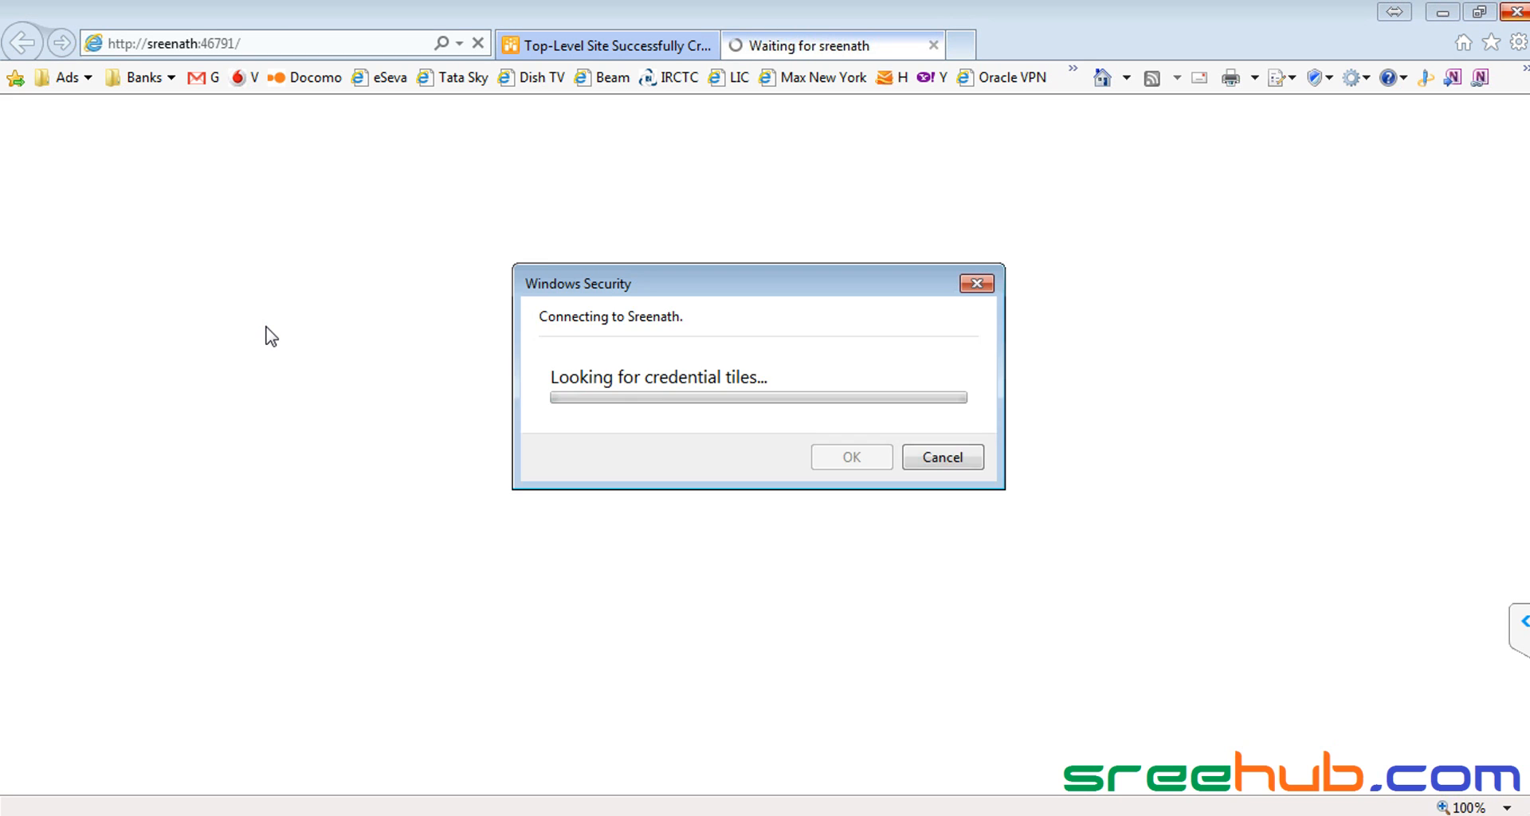
{"action": "type", "text": "12345"}
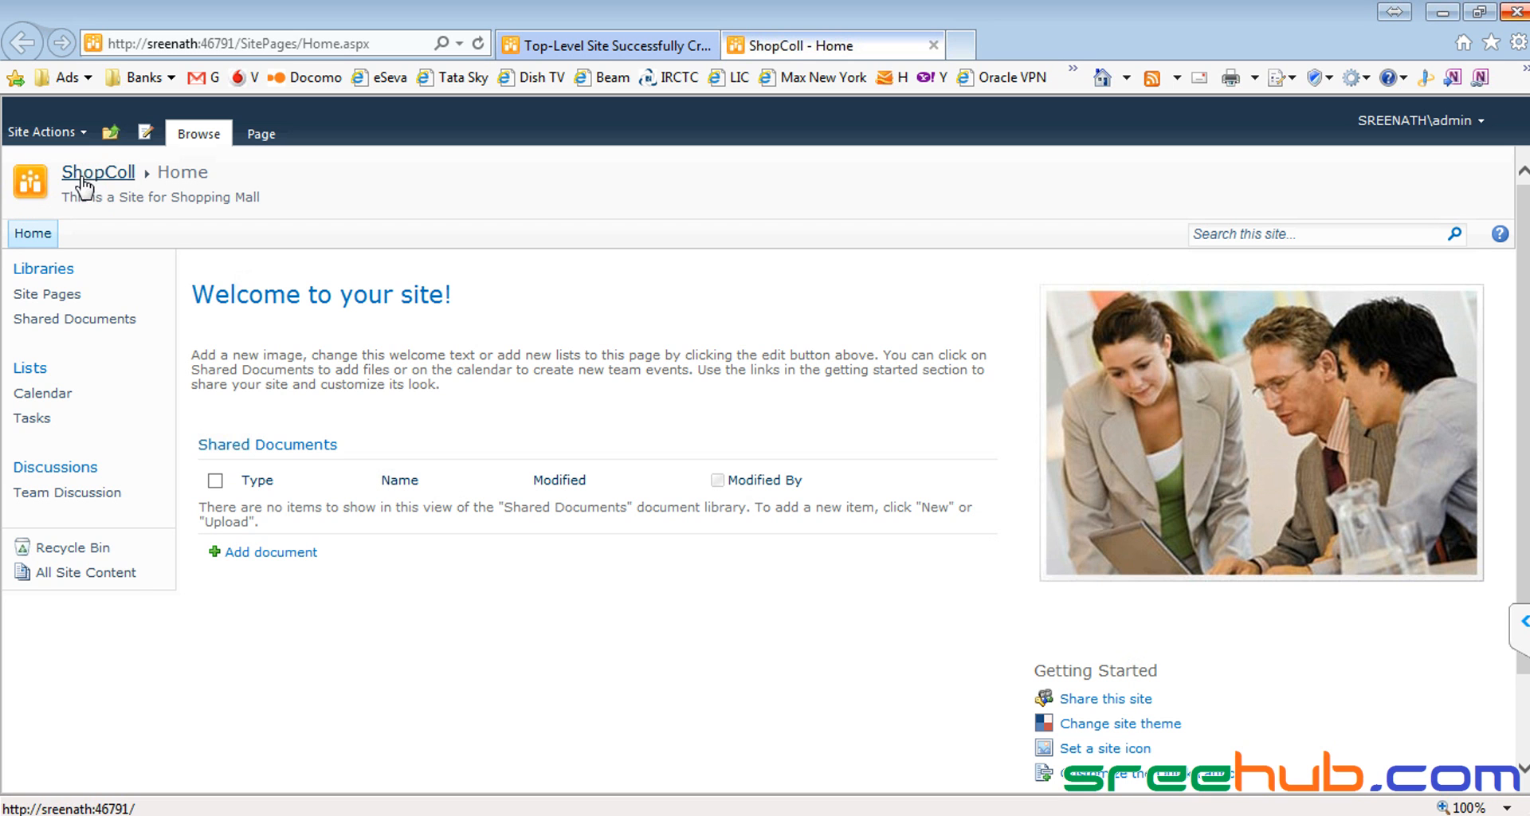
Step: Review the web applications list, pointing out Shopping (port 46791) and CorpIT, then return to ShopColl
{"action": "left_click", "coordinate": [599, 49]}
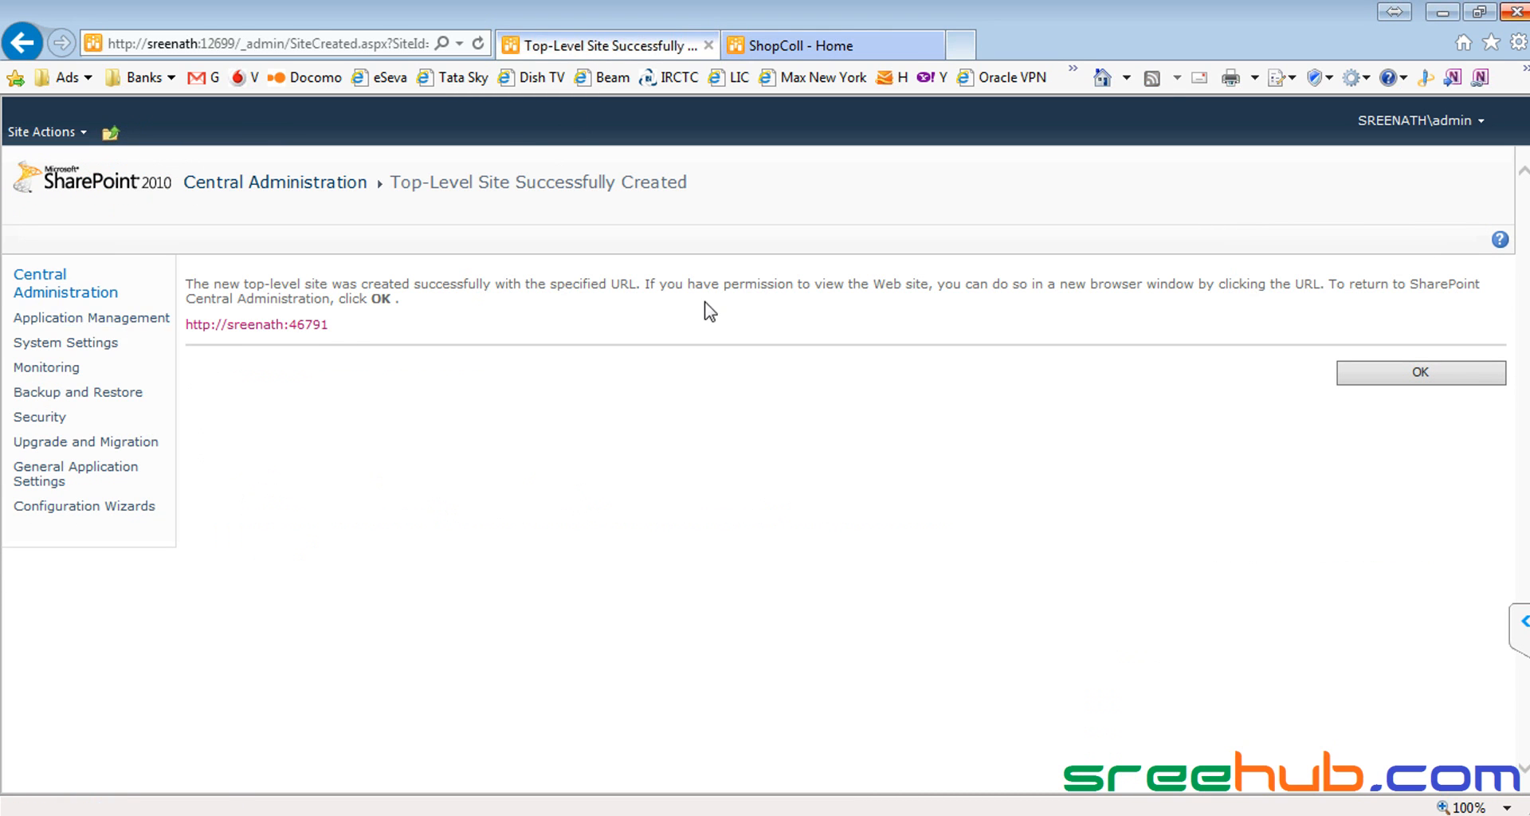
{"action": "left_click", "coordinate": [74, 294]}
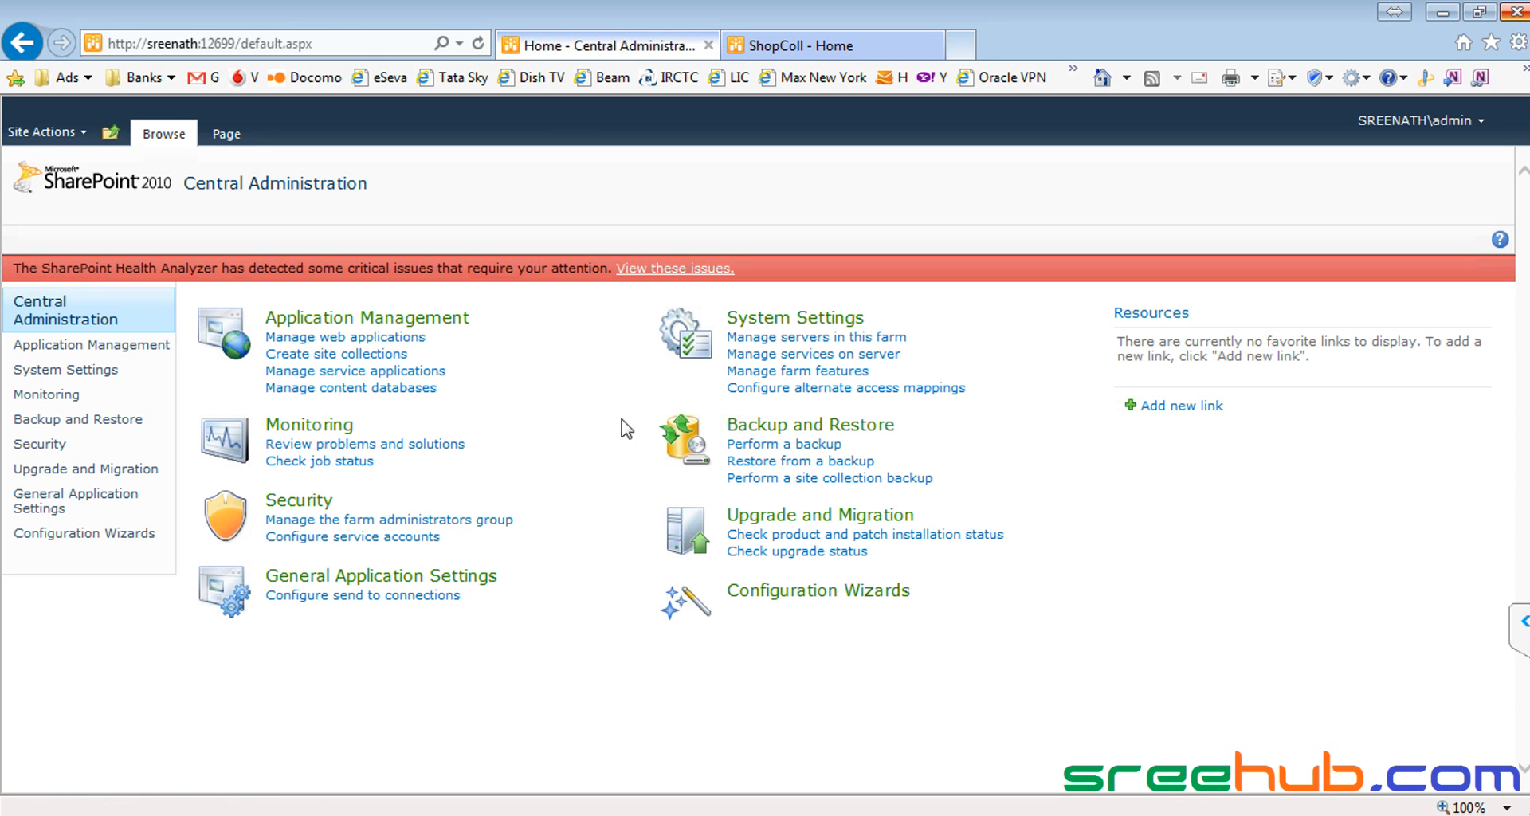
{"action": "left_click", "coordinate": [418, 330]}
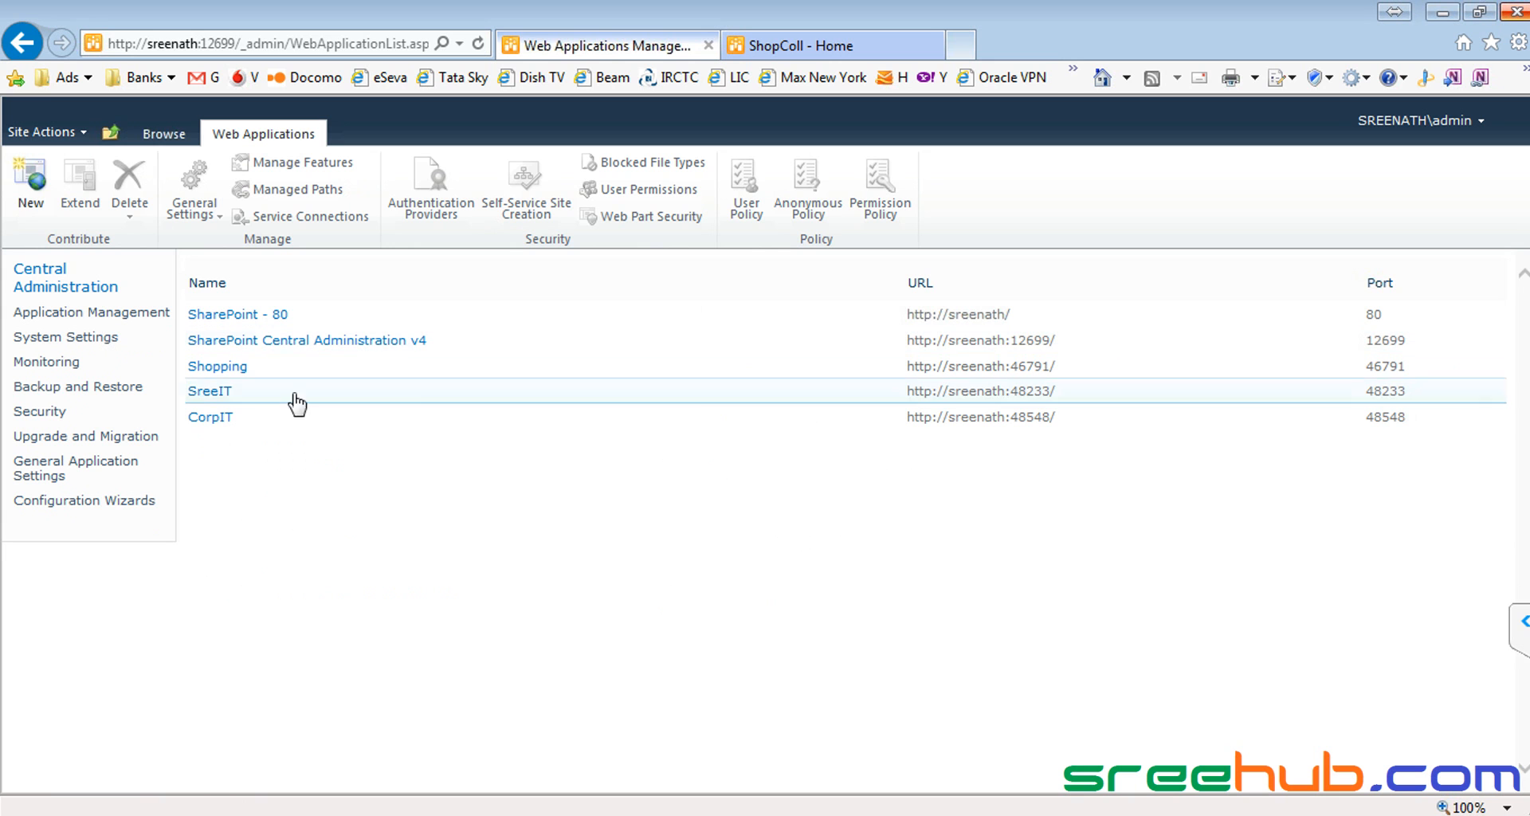
{"action": "left_click_drag", "start_coordinate": [253, 368], "coordinate": [182, 373]}
{"action": "left_click_drag", "start_coordinate": [247, 418], "coordinate": [184, 423]}
{"action": "left_click", "coordinate": [291, 486]}
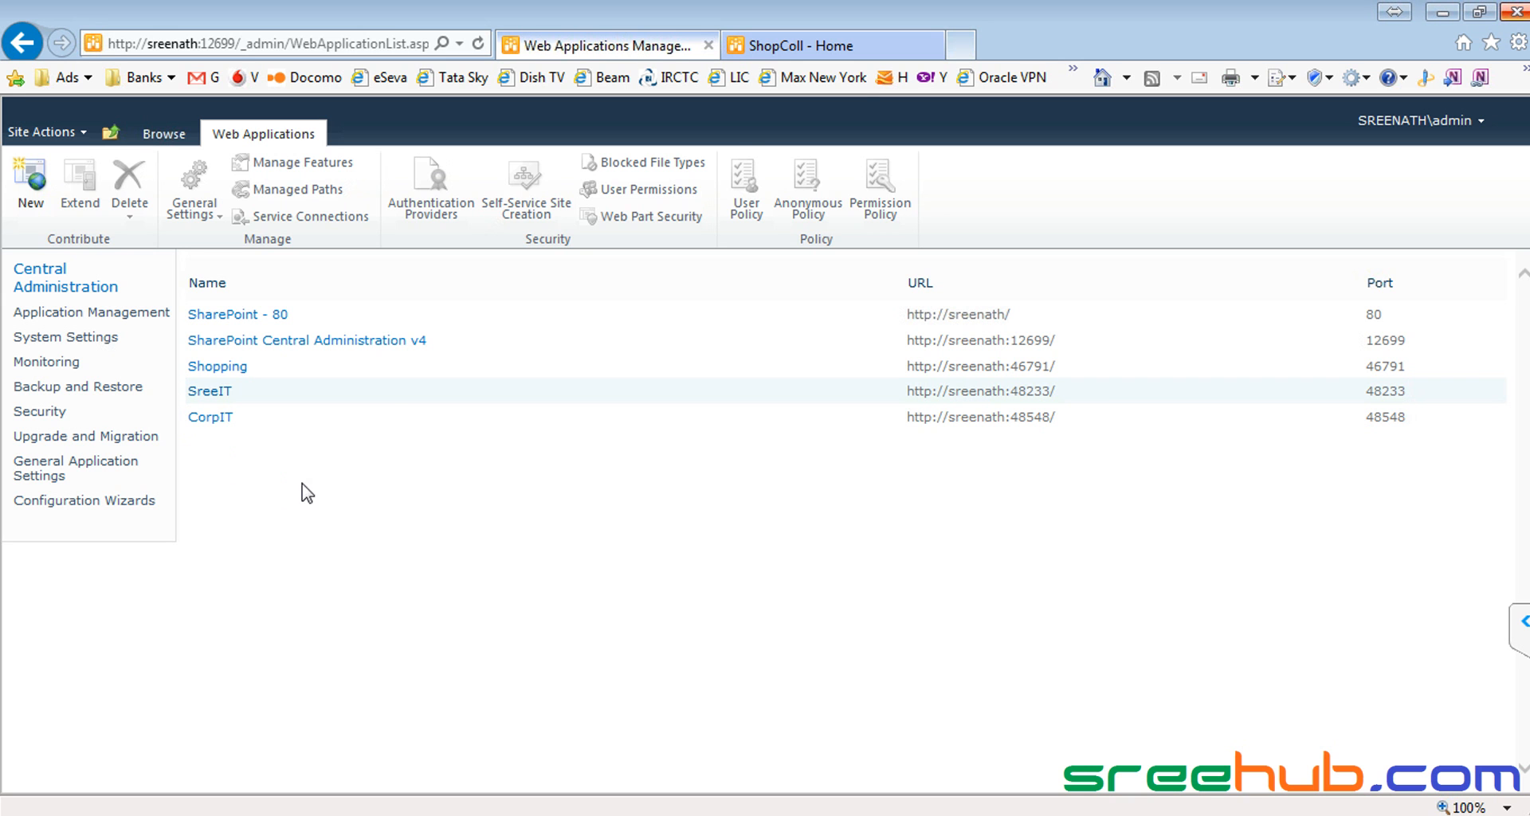
{"action": "left_click", "coordinate": [772, 48]}
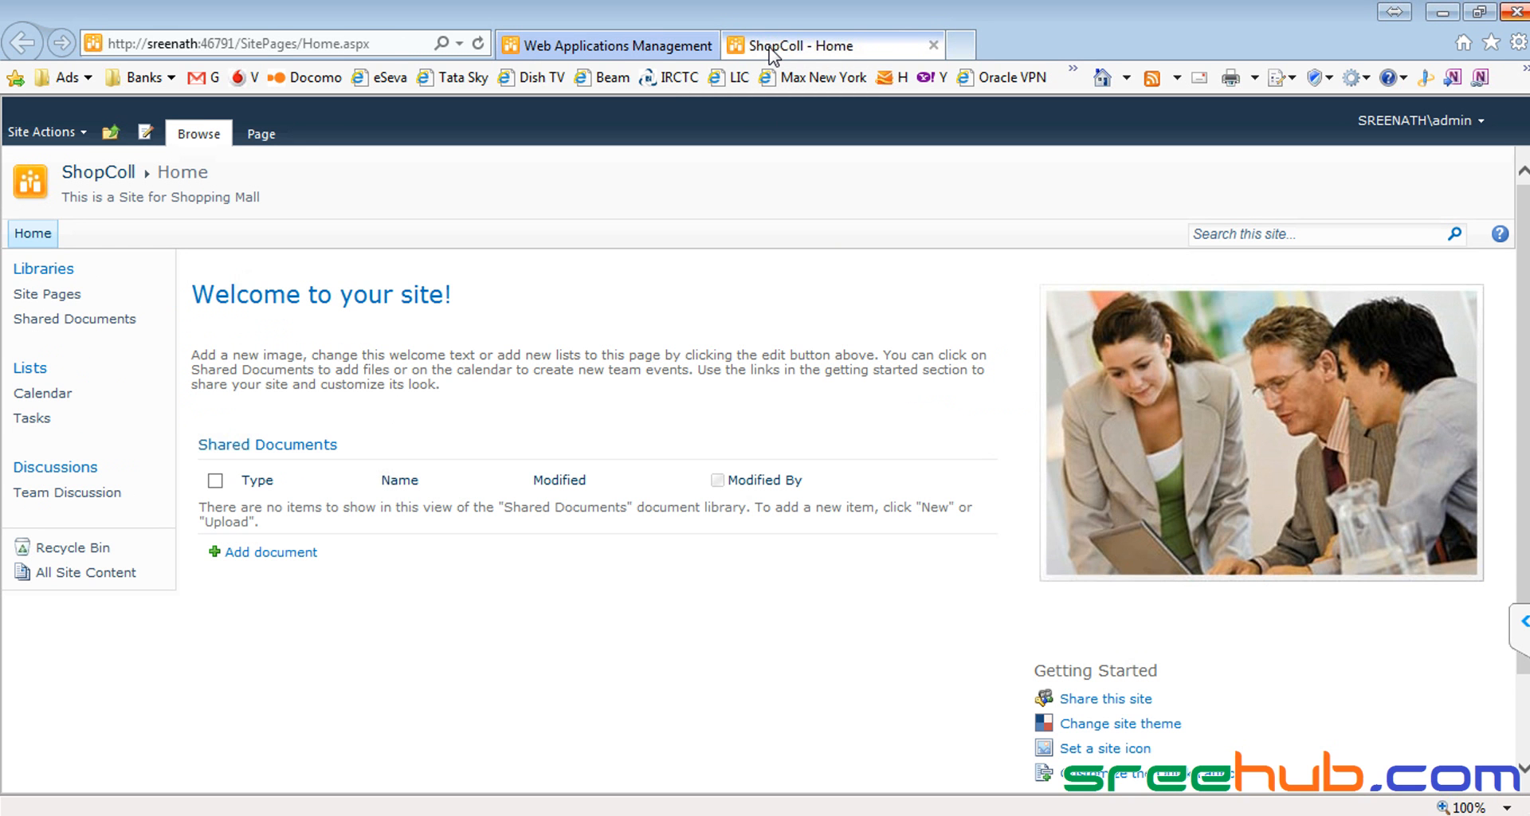
{"action": "left_click", "coordinate": [128, 189]}
{"action": "left_click_drag", "start_coordinate": [194, 288], "coordinate": [453, 409]}
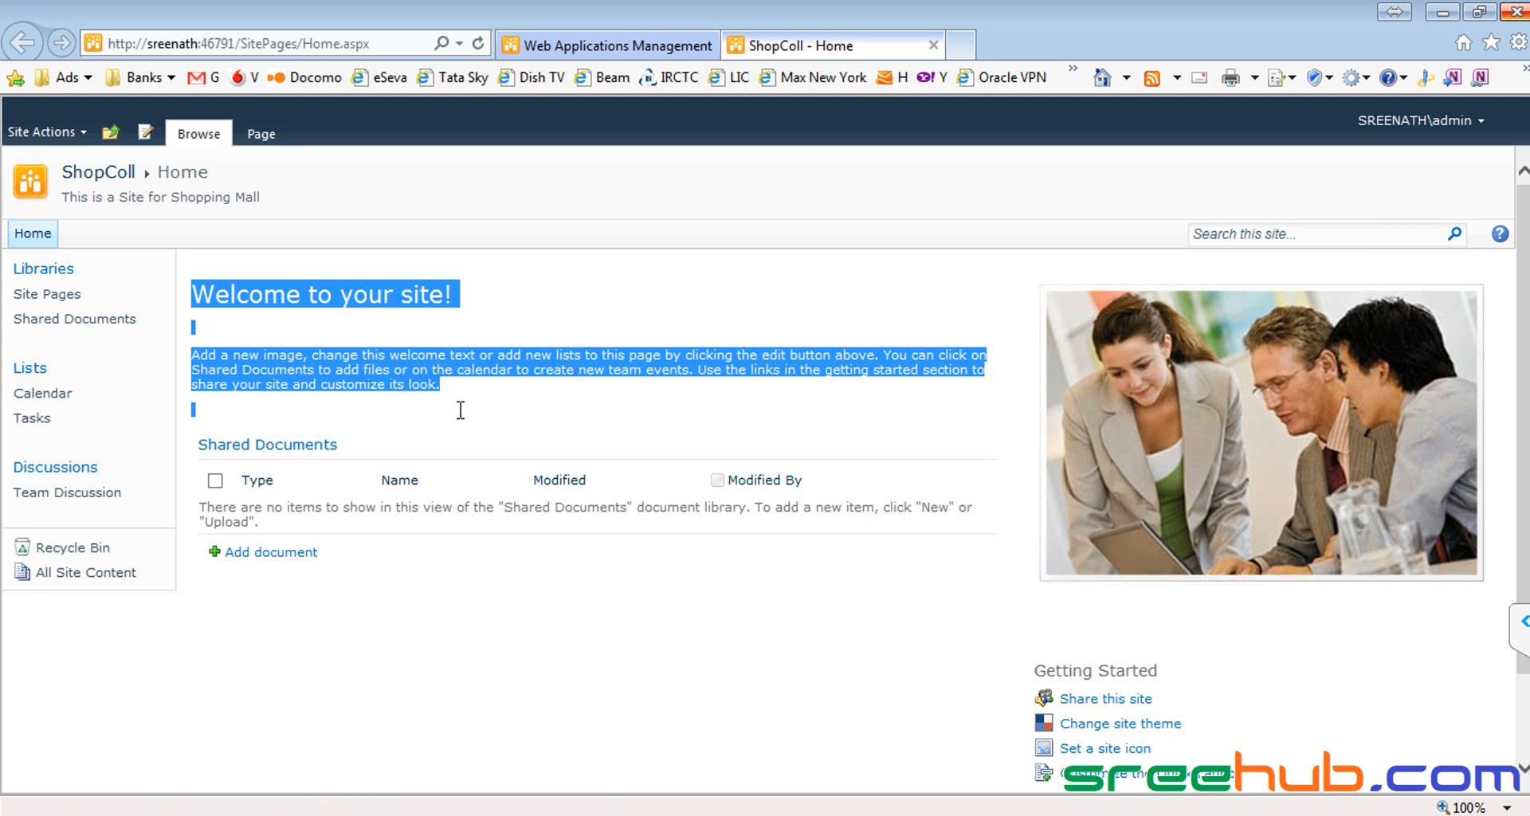
{"action": "left_click", "coordinate": [494, 383]}
{"action": "left_click_drag", "start_coordinate": [312, 451], "coordinate": [625, 649]}
{"action": "left_click", "coordinate": [630, 649]}
{"action": "left_click_drag", "start_coordinate": [1056, 377], "coordinate": [1319, 656]}
{"action": "left_click", "coordinate": [1319, 656]}
{"action": "scroll", "coordinate": [1318, 656], "scroll_direction": "down", "scroll_amount": 2}
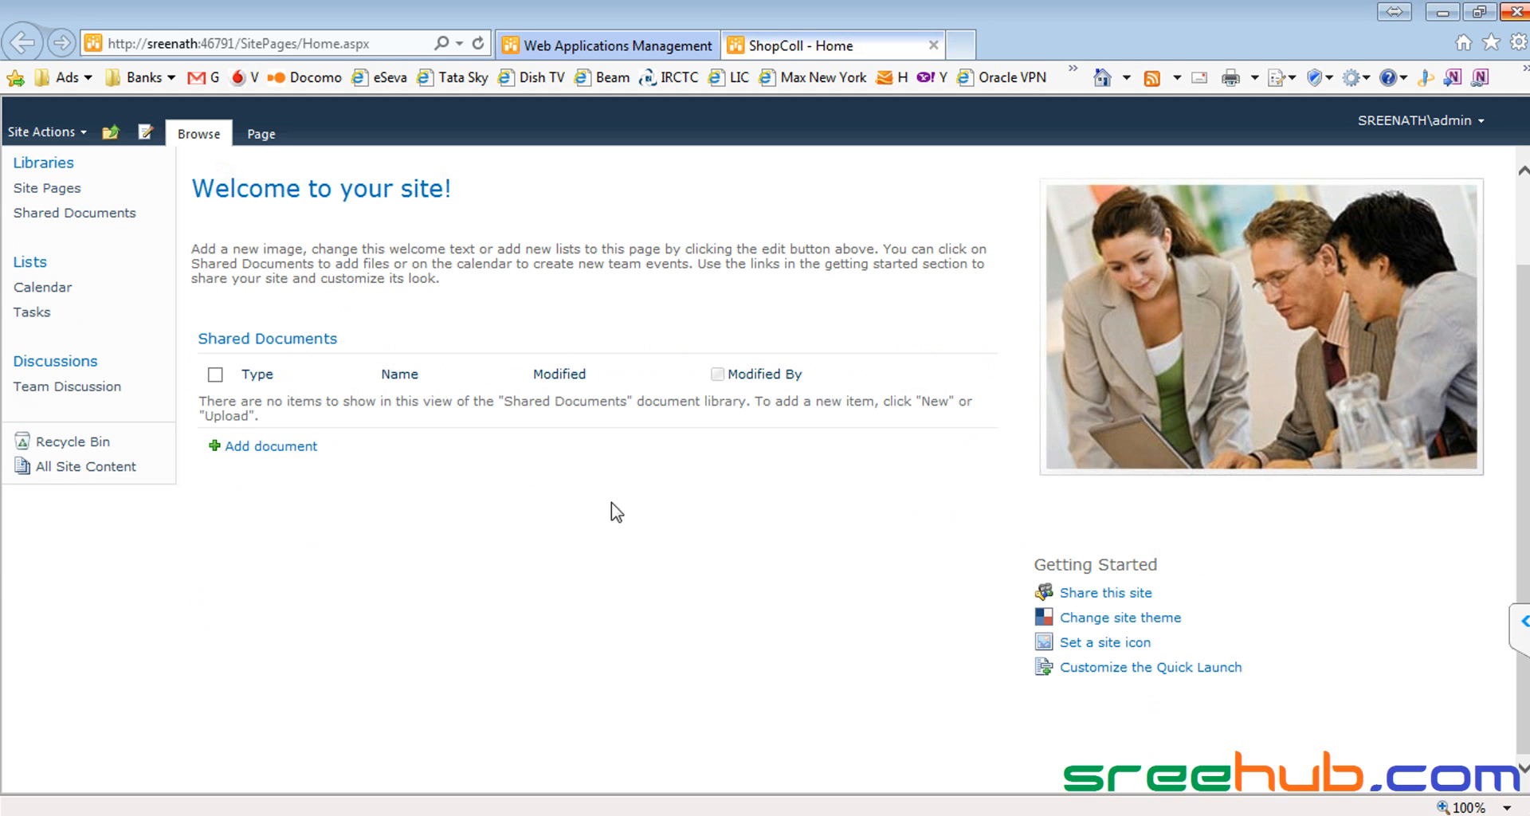
{"action": "scroll", "coordinate": [613, 510], "scroll_direction": "up", "scroll_amount": 2}
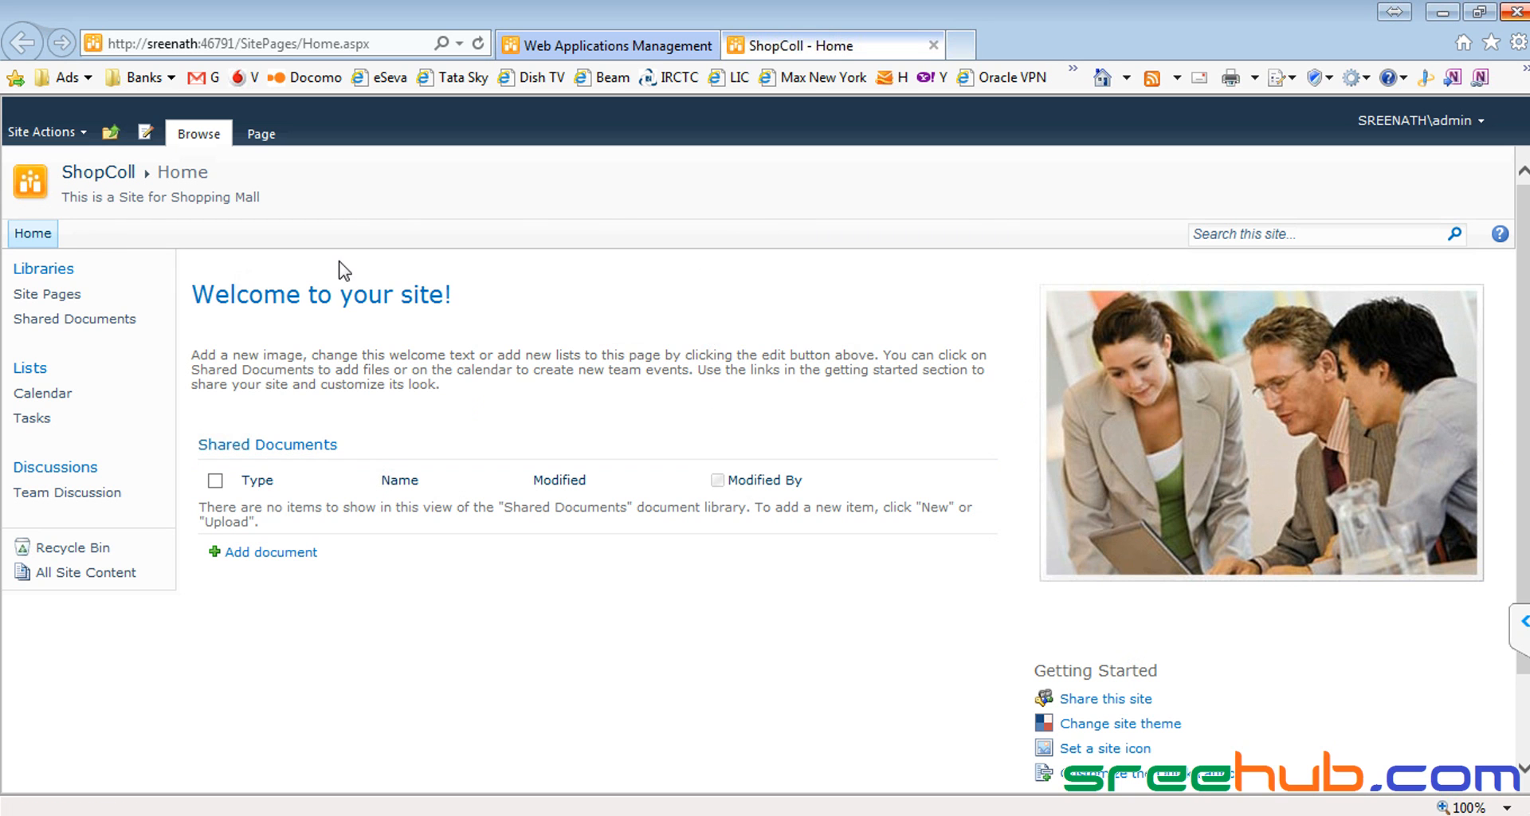
Step: Put the ShopColl home page into edit mode via Site Actions > Edit Page
{"action": "left_click", "coordinate": [71, 137]}
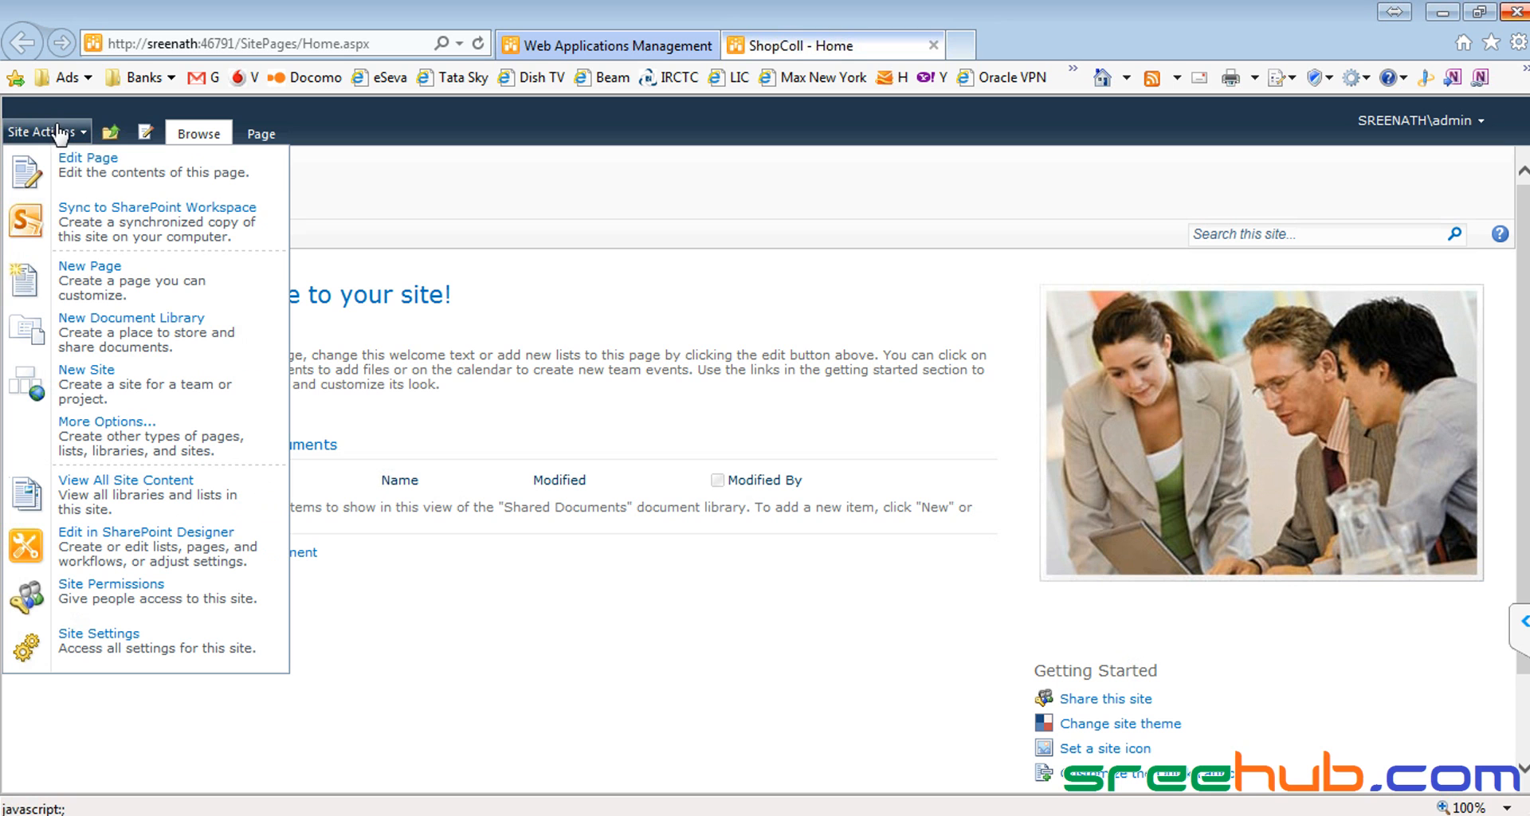
{"action": "left_click", "coordinate": [134, 186]}
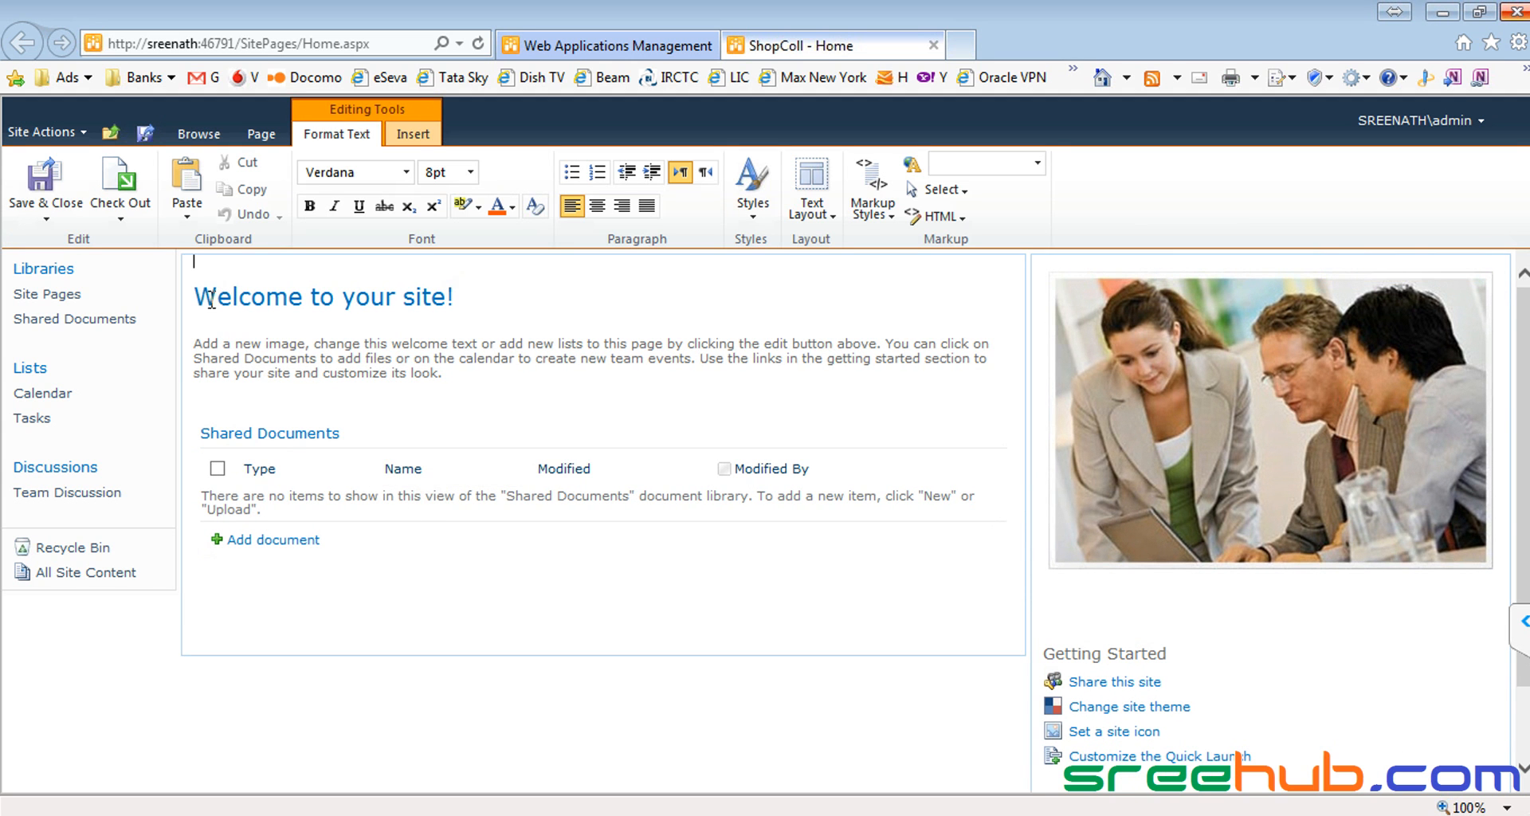
Step: Change the heading to 'Welcome to Shopping Mall' and the intro to 'This is site fo shopping'
{"action": "left_click_drag", "start_coordinate": [196, 267], "coordinate": [300, 605]}
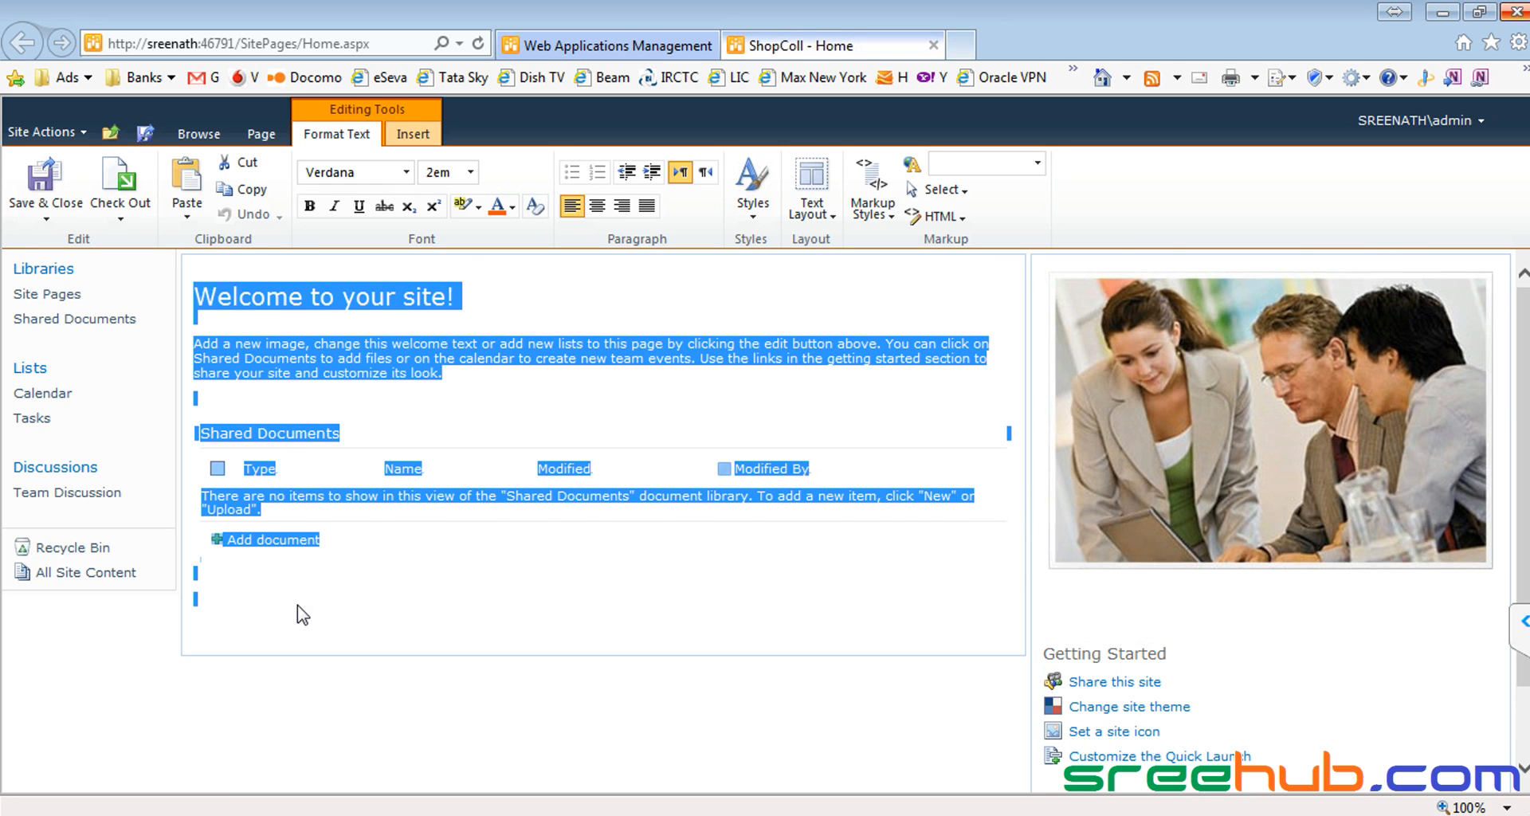
{"action": "left_click", "coordinate": [299, 615]}
{"action": "left_click", "coordinate": [305, 302]}
{"action": "type", "text": "to Shopping Mall"}
{"action": "key", "text": "shift+End"}
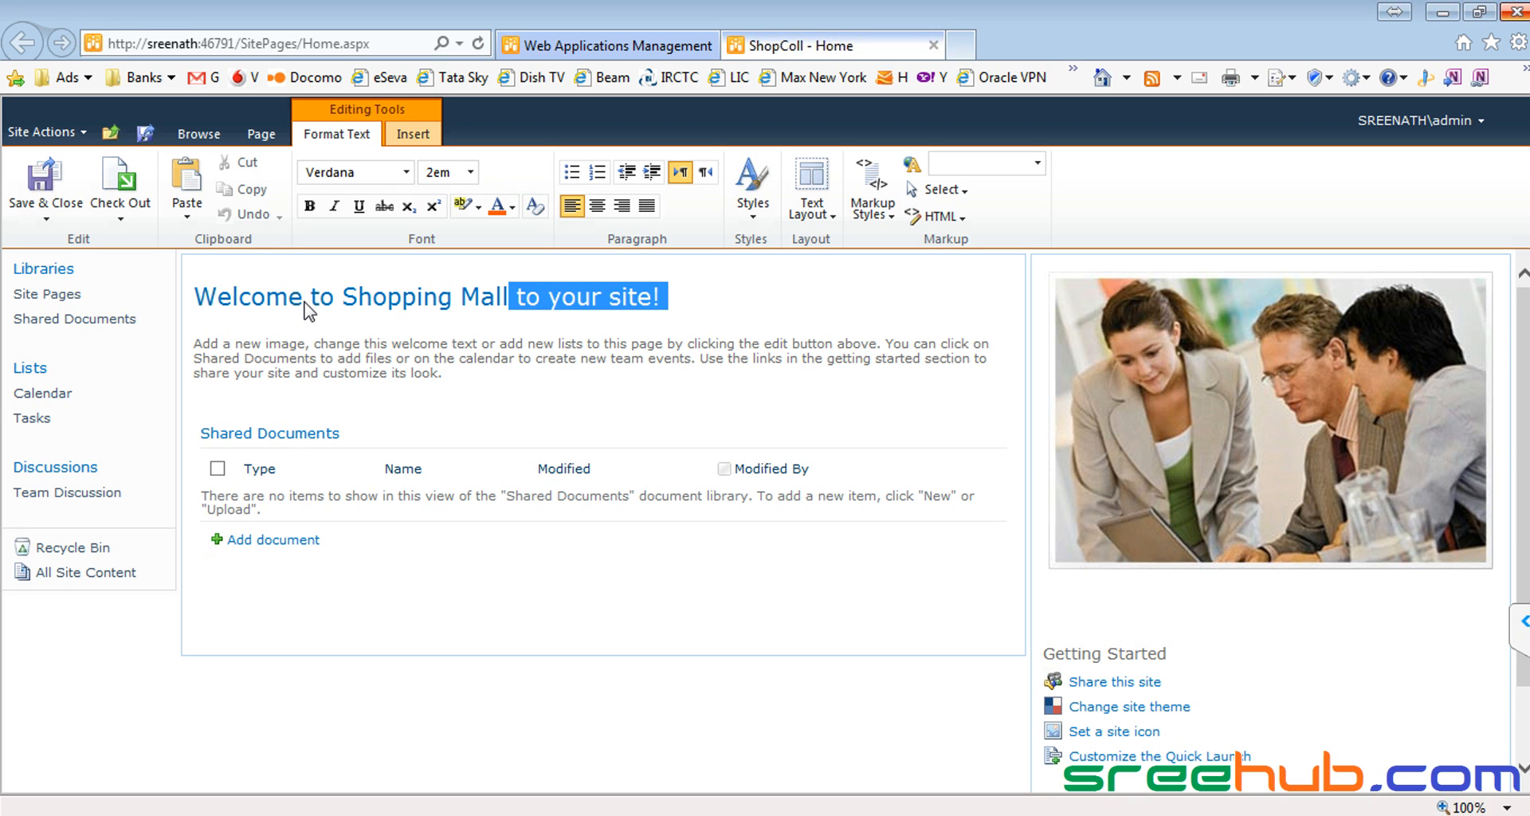
{"action": "key", "text": "Delete"}
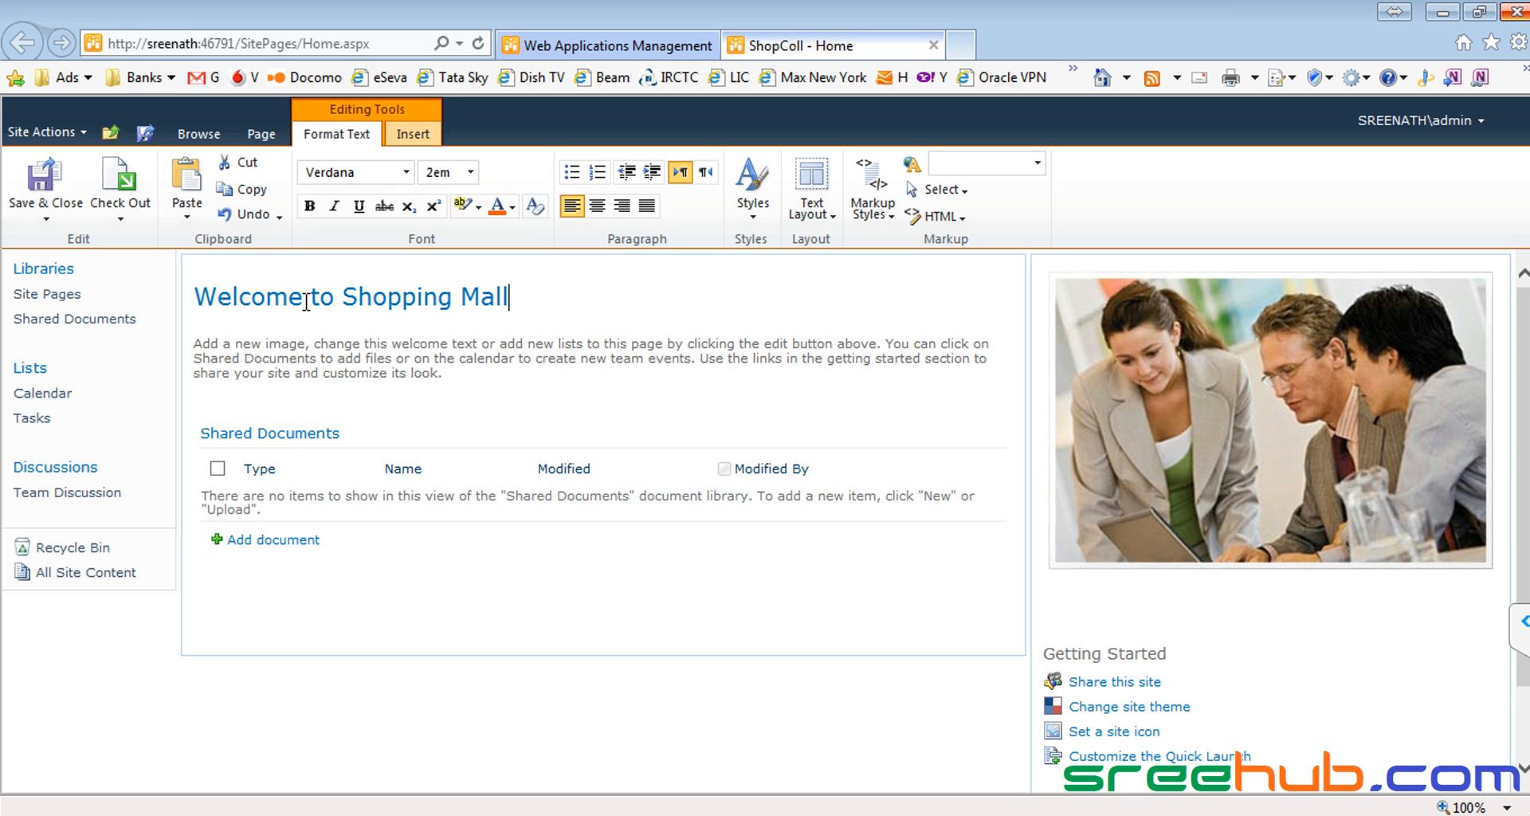
{"action": "key", "text": "Down"}
{"action": "key", "text": "Down"}
{"action": "key", "text": "shift+End"}
{"action": "key", "text": "shift+Down"}
{"action": "key", "text": "shift+Down"}
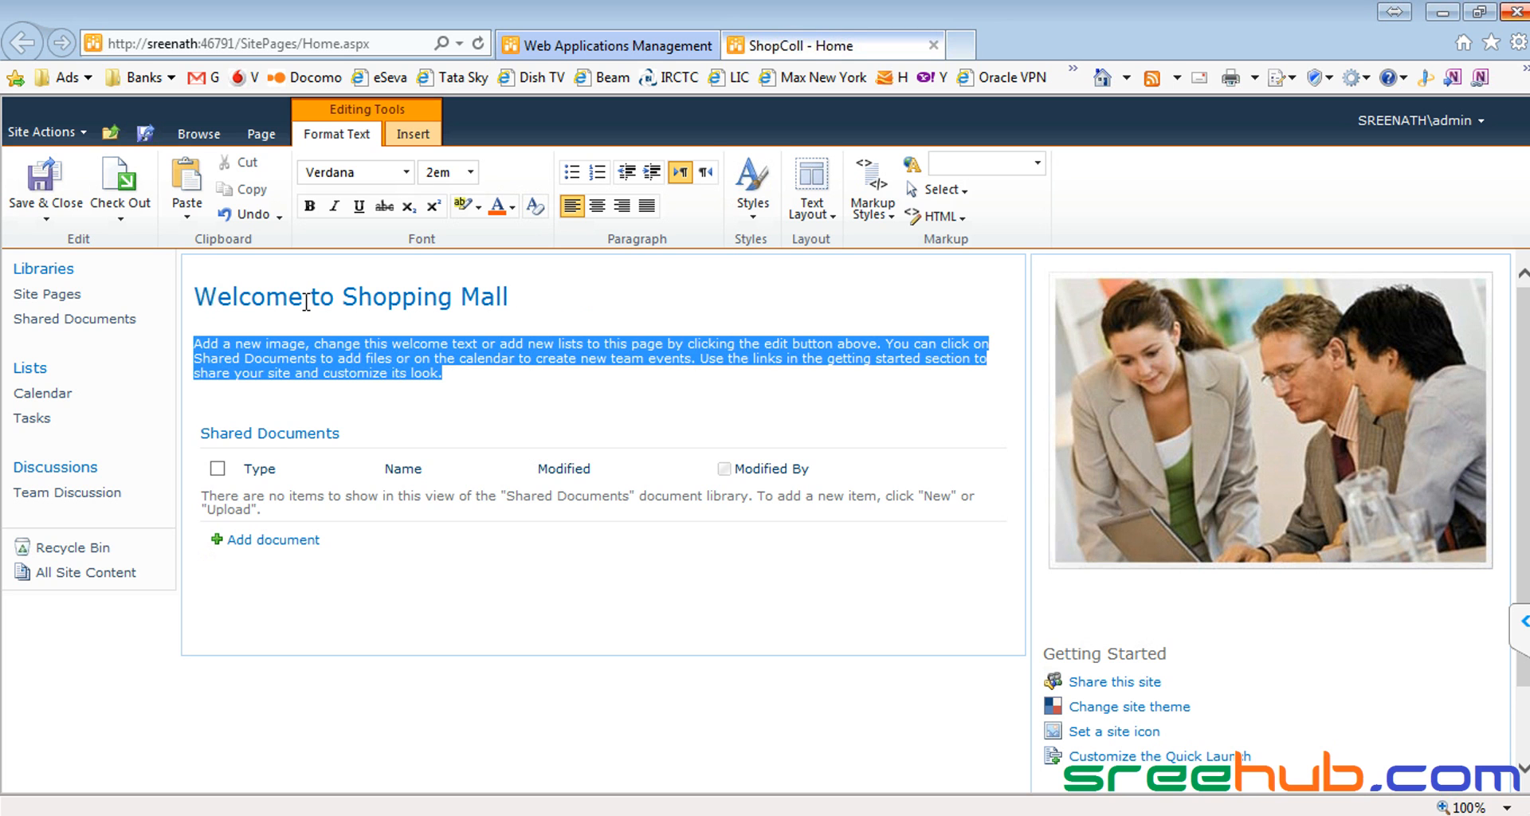
{"action": "type", "text": "This is site fo sh"}
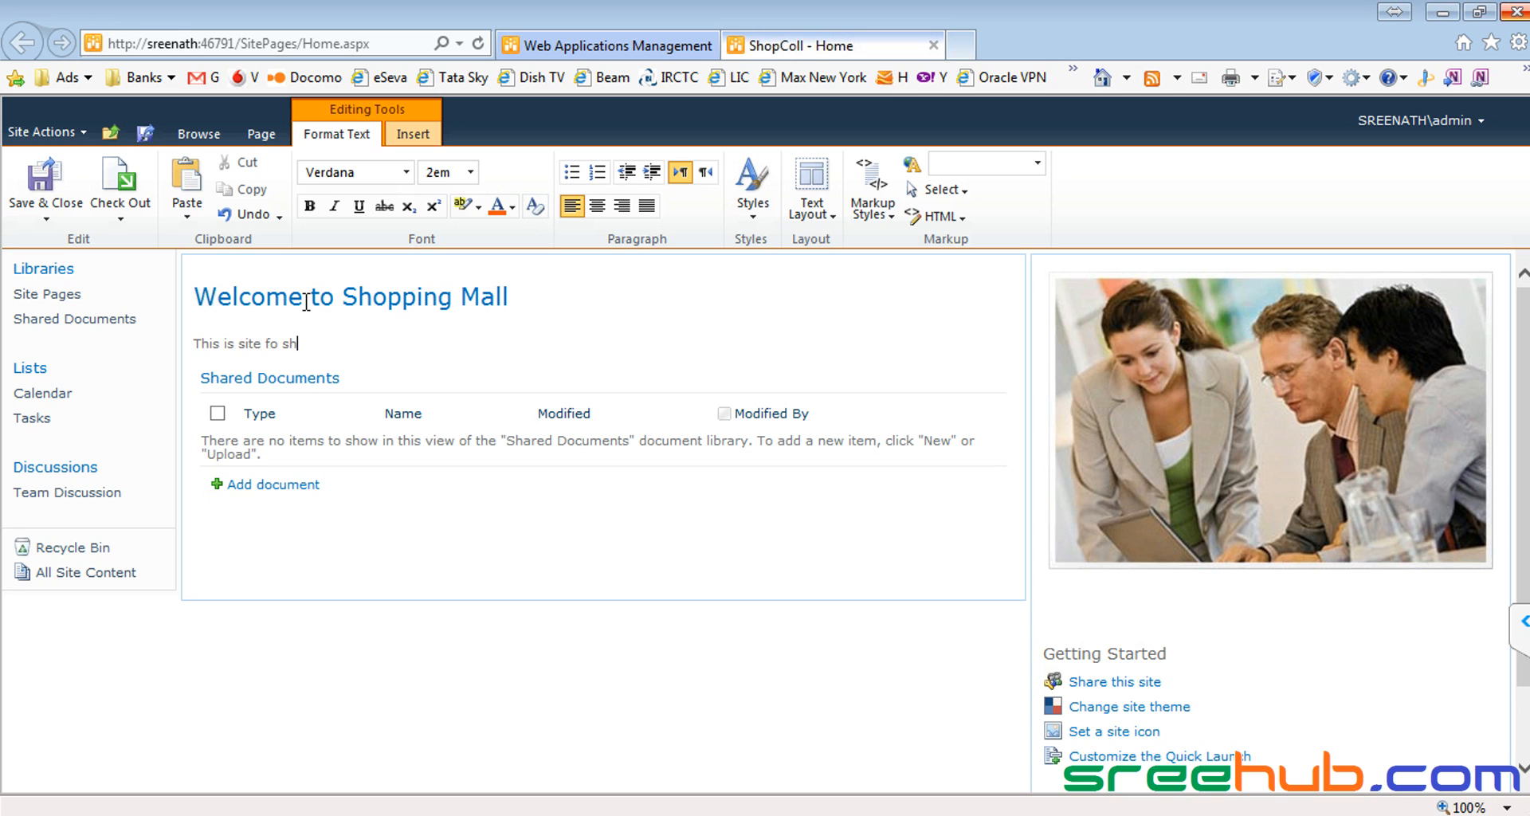
{"action": "type", "text": "opping"}
{"action": "key", "text": "Down"}
{"action": "left_click", "coordinate": [306, 302]}
Step: Delete the Shared Documents list, the picture and the Getting Started links, then save the page
{"action": "left_click_drag", "start_coordinate": [350, 349], "coordinate": [352, 493]}
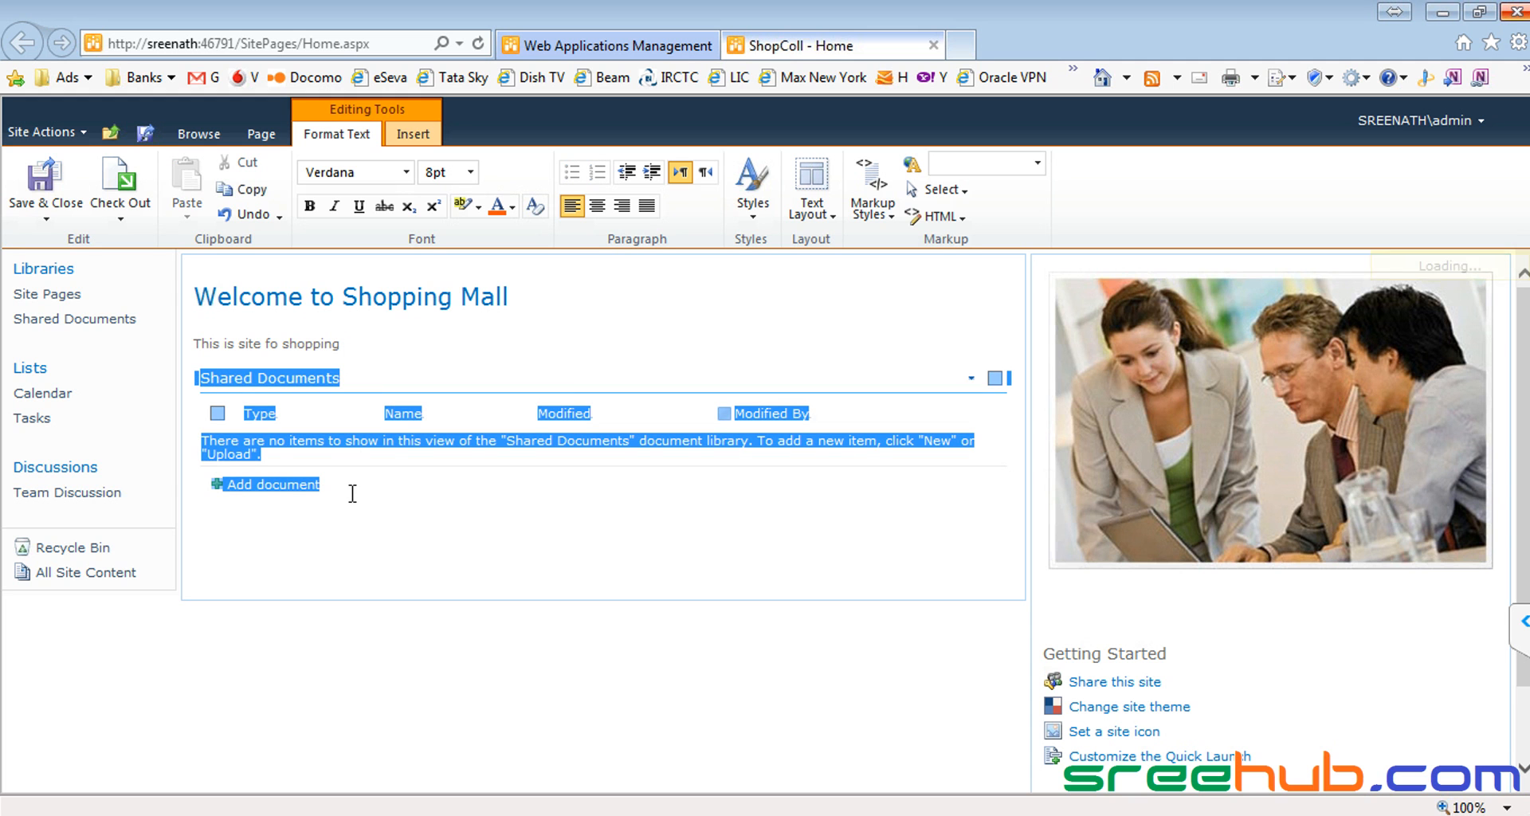
{"action": "left_click", "coordinate": [377, 340]}
{"action": "left_click", "coordinate": [380, 348]}
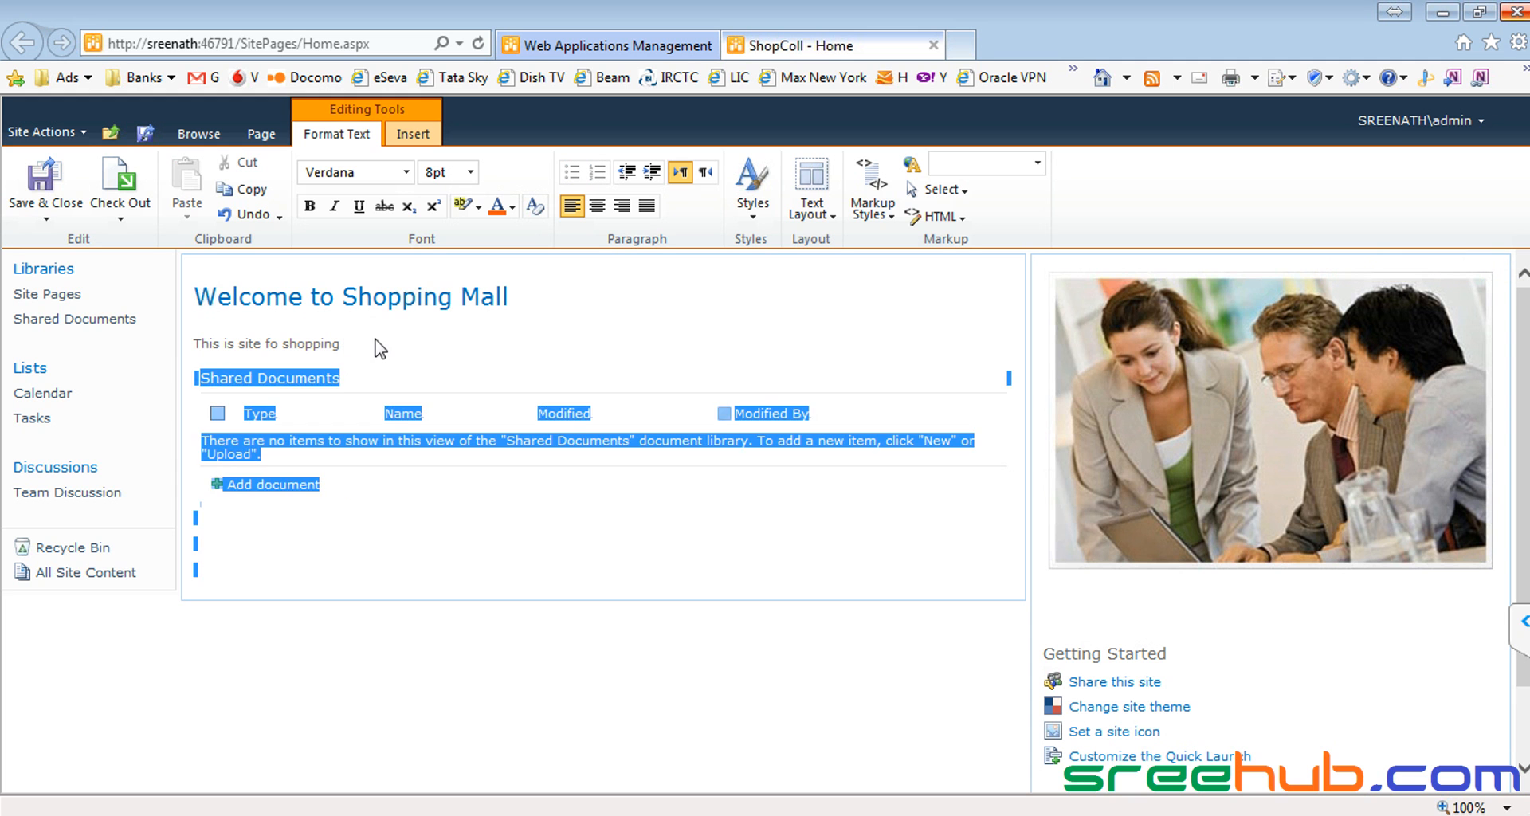
{"action": "key", "text": "Delete"}
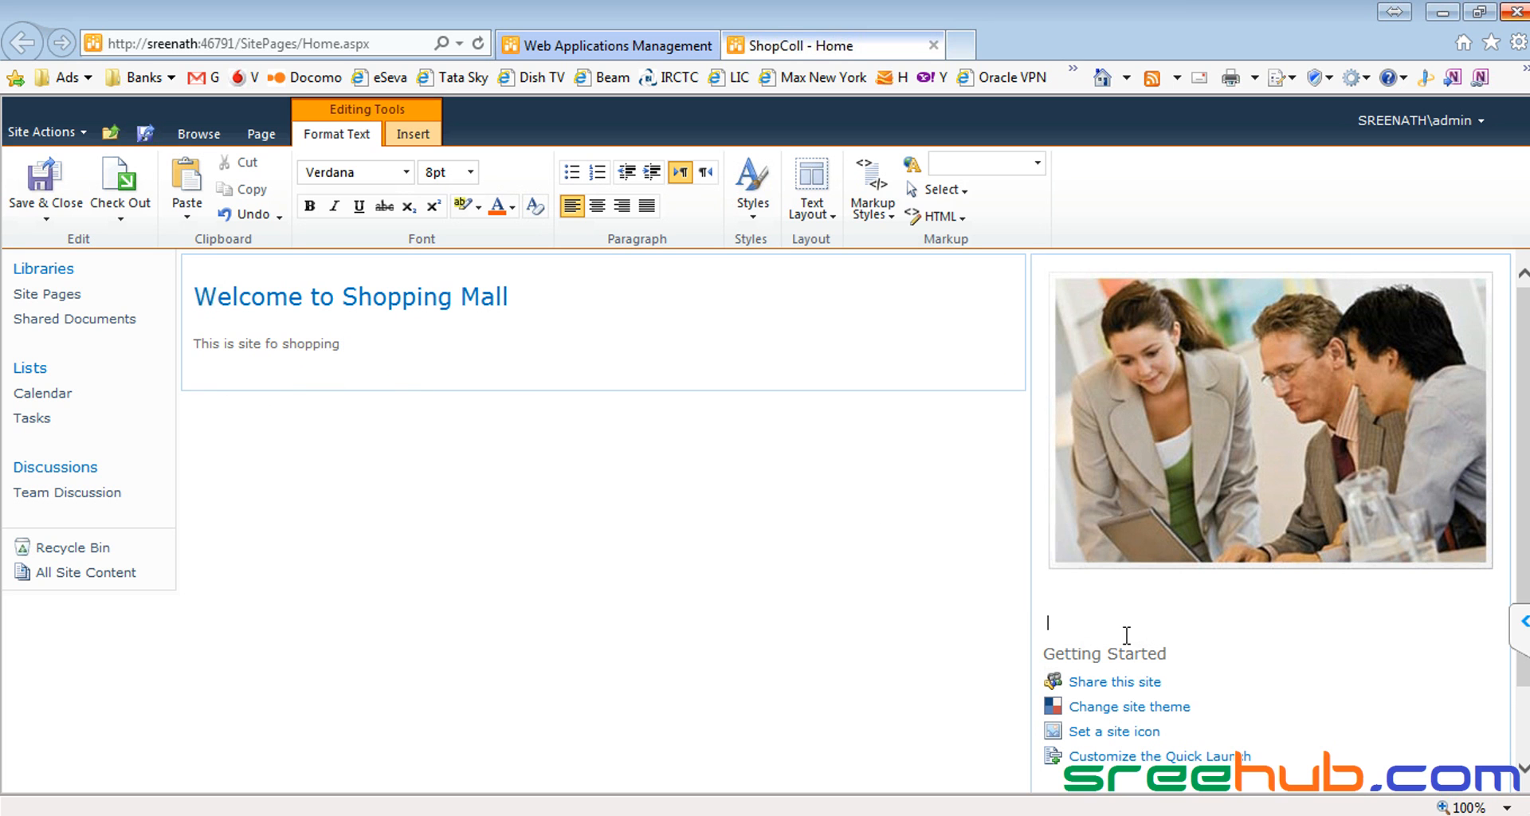
{"action": "left_click_drag", "start_coordinate": [1138, 616], "coordinate": [1038, 346]}
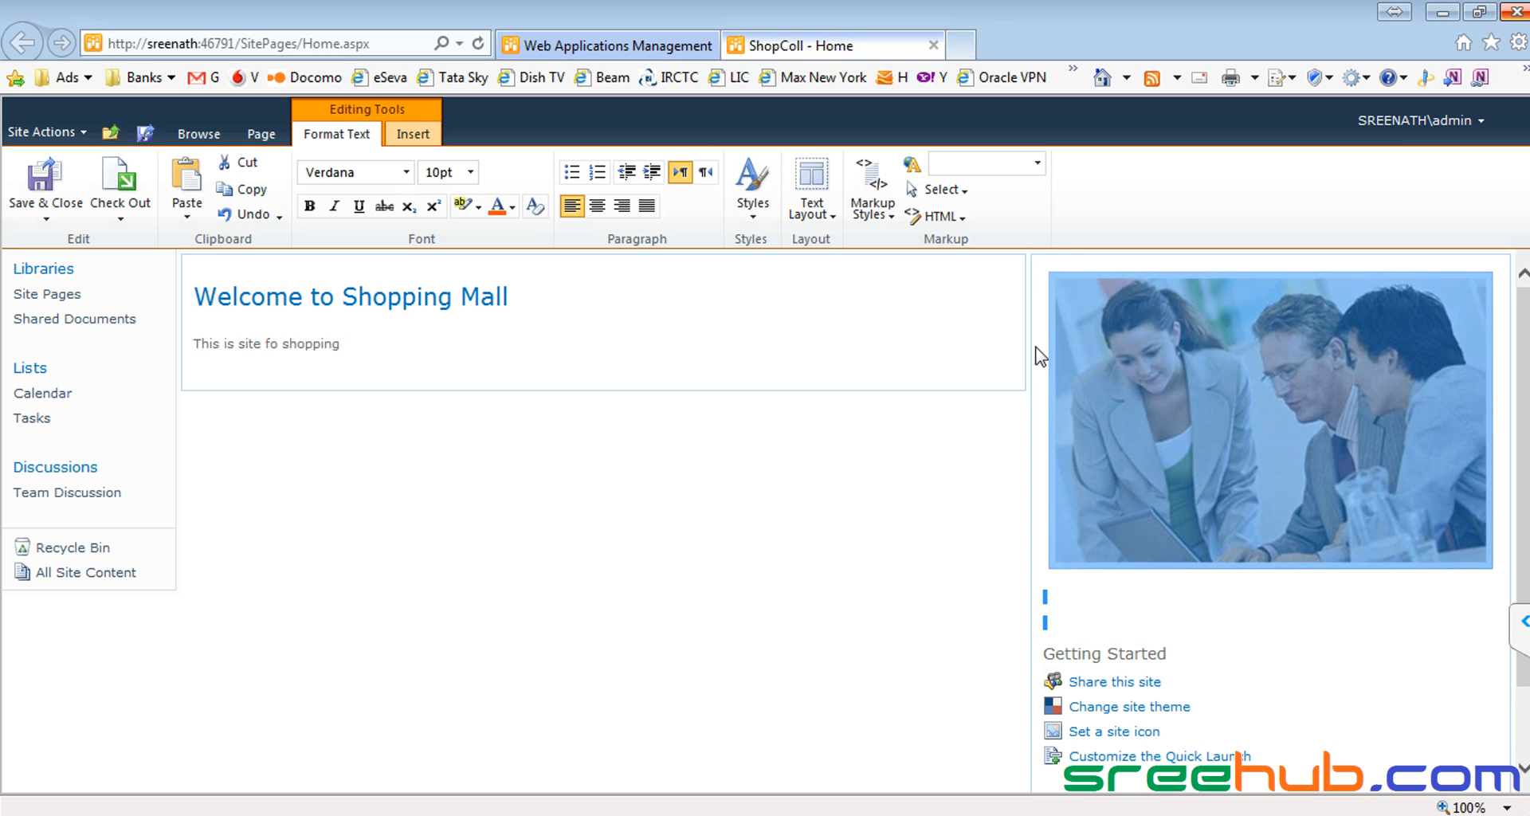
{"action": "key", "text": "Delete"}
{"action": "left_click_drag", "start_coordinate": [1089, 280], "coordinate": [1150, 502]}
{"action": "key", "text": "Delete"}
{"action": "left_click", "coordinate": [1137, 499]}
{"action": "left_click", "coordinate": [59, 204]}
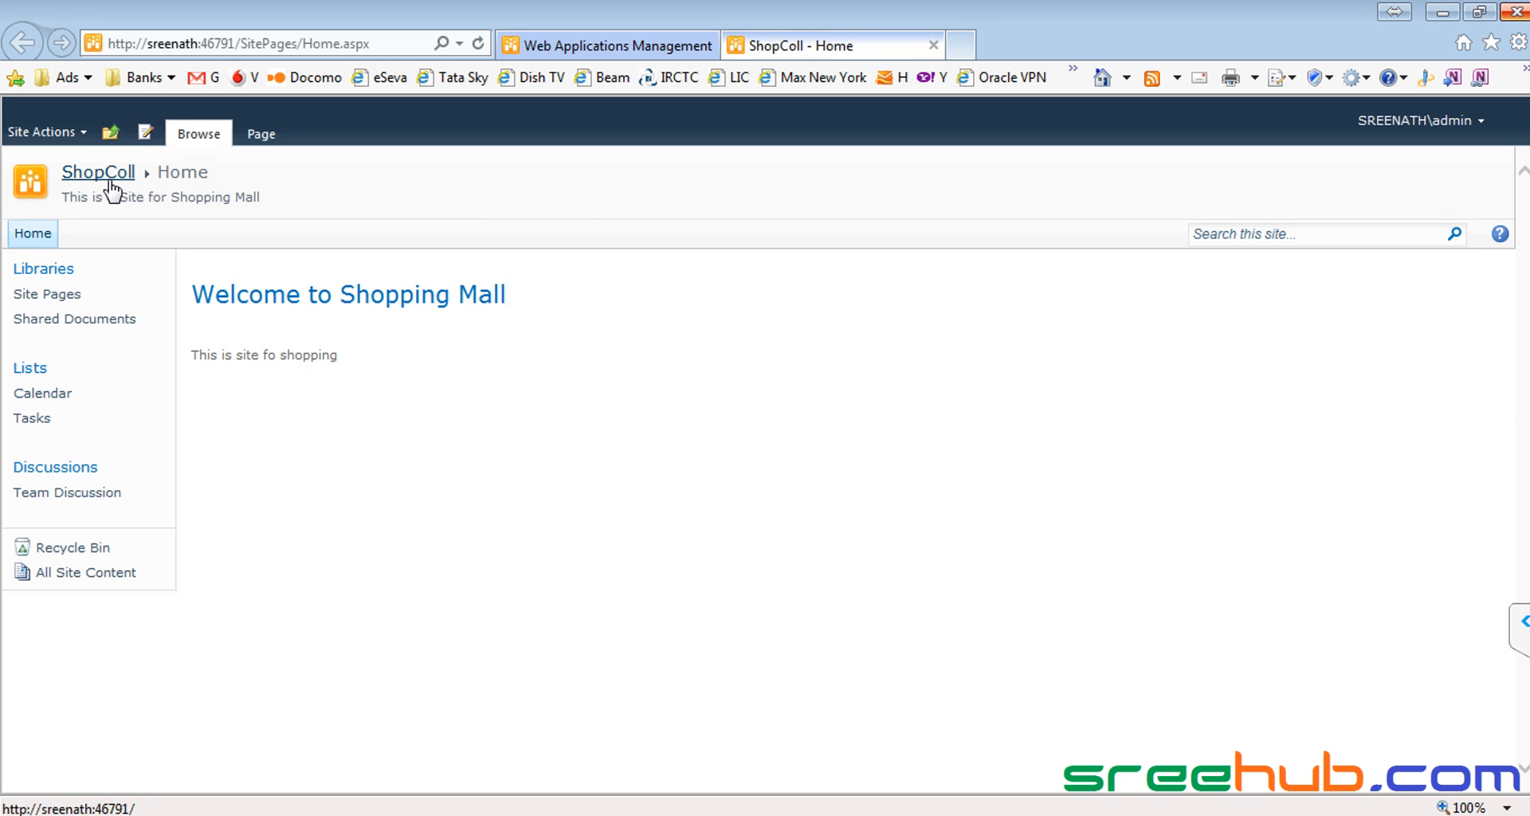
{"action": "left_click_drag", "start_coordinate": [192, 295], "coordinate": [546, 295]}
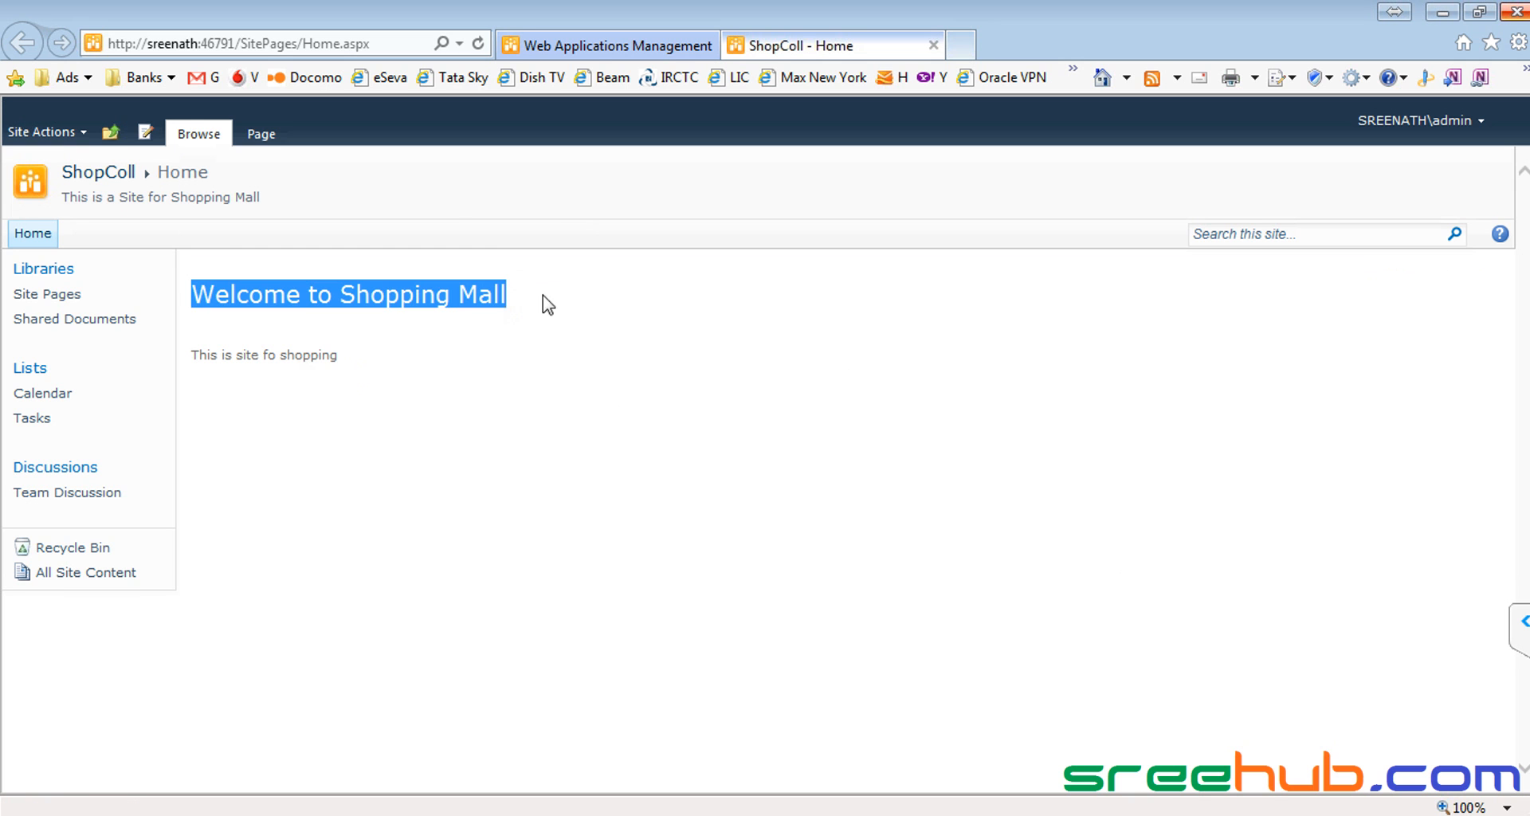
{"action": "left_click_drag", "start_coordinate": [410, 353], "coordinate": [177, 355]}
{"action": "left_click", "coordinate": [337, 351]}
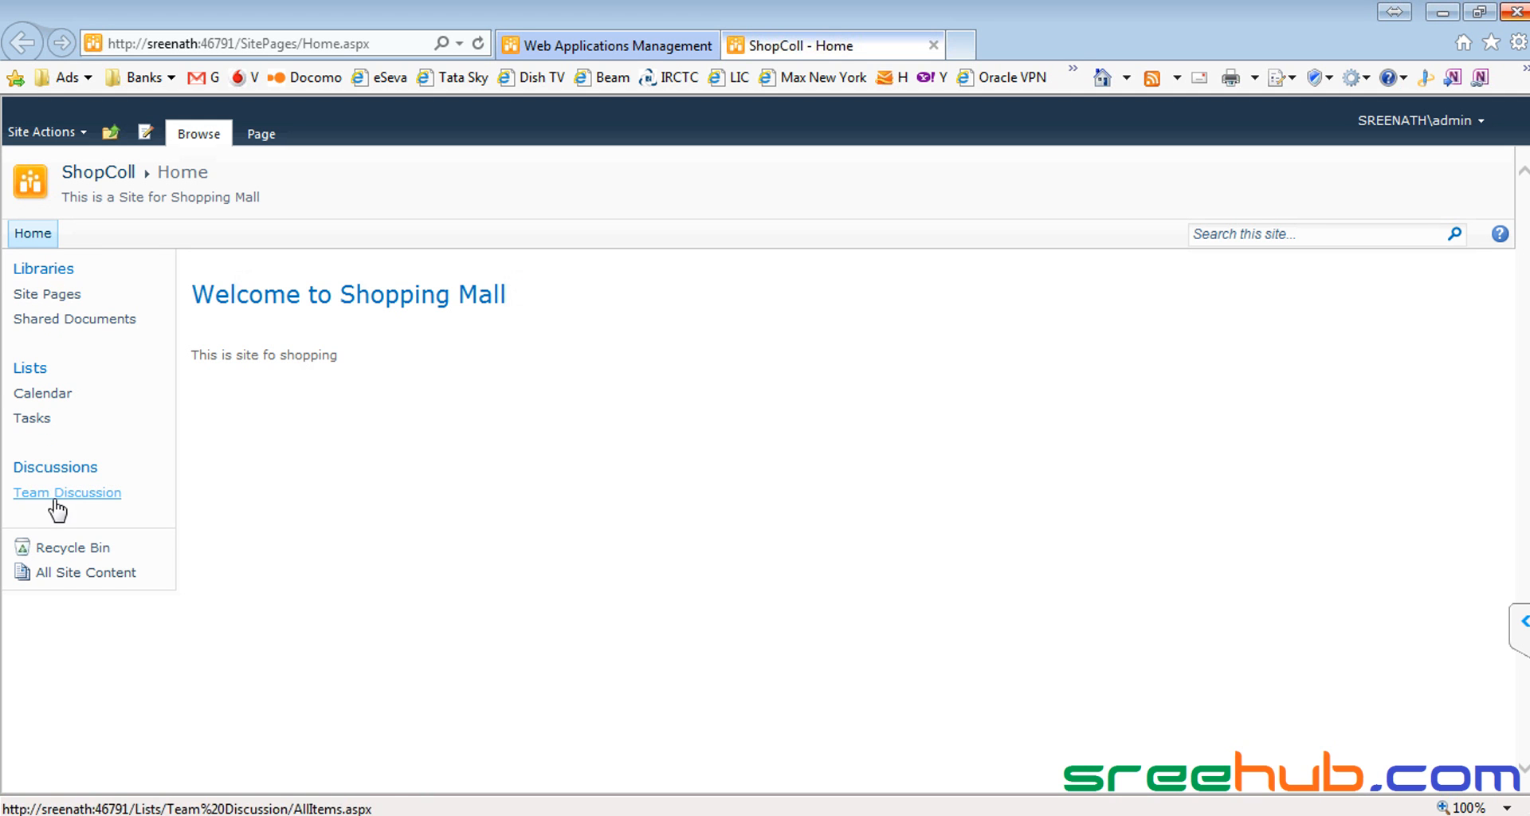
Step: In Site Settings' Quick Launch page, delete the Libraries heading
{"action": "left_click", "coordinate": [53, 130]}
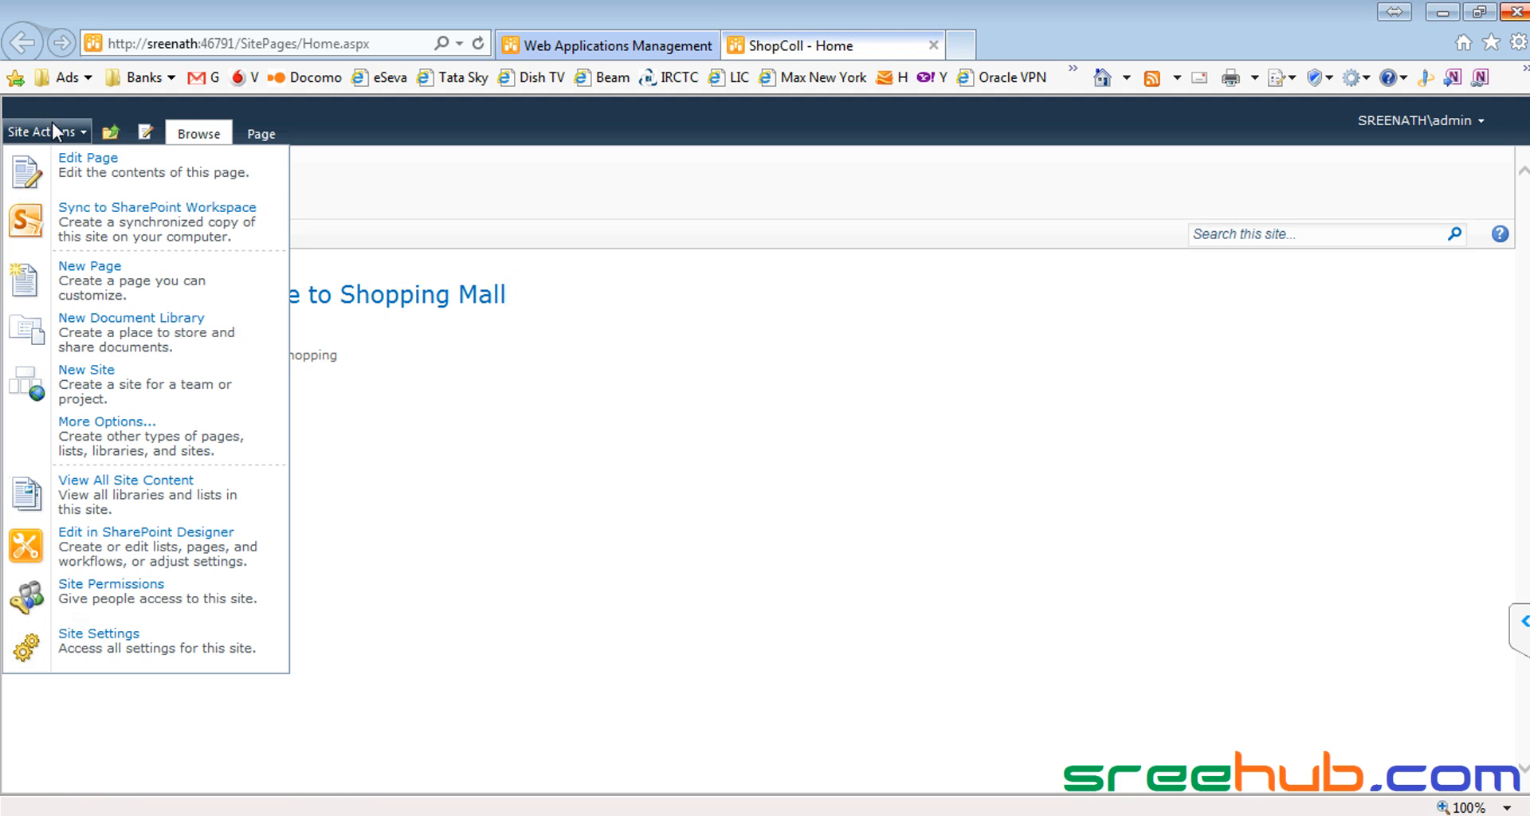
{"action": "left_click", "coordinate": [98, 640]}
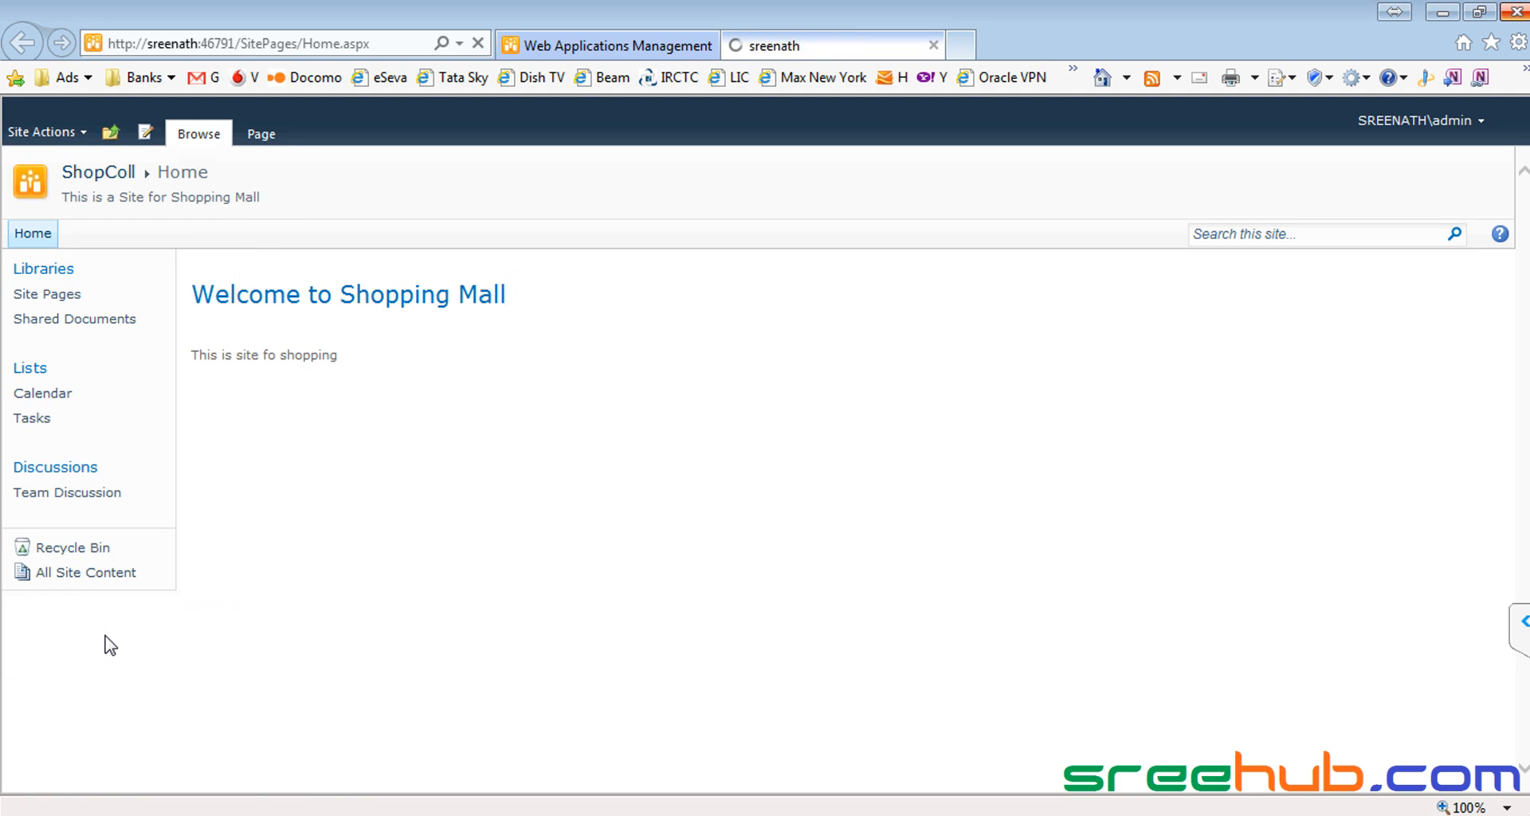
{"action": "left_click", "coordinate": [723, 317]}
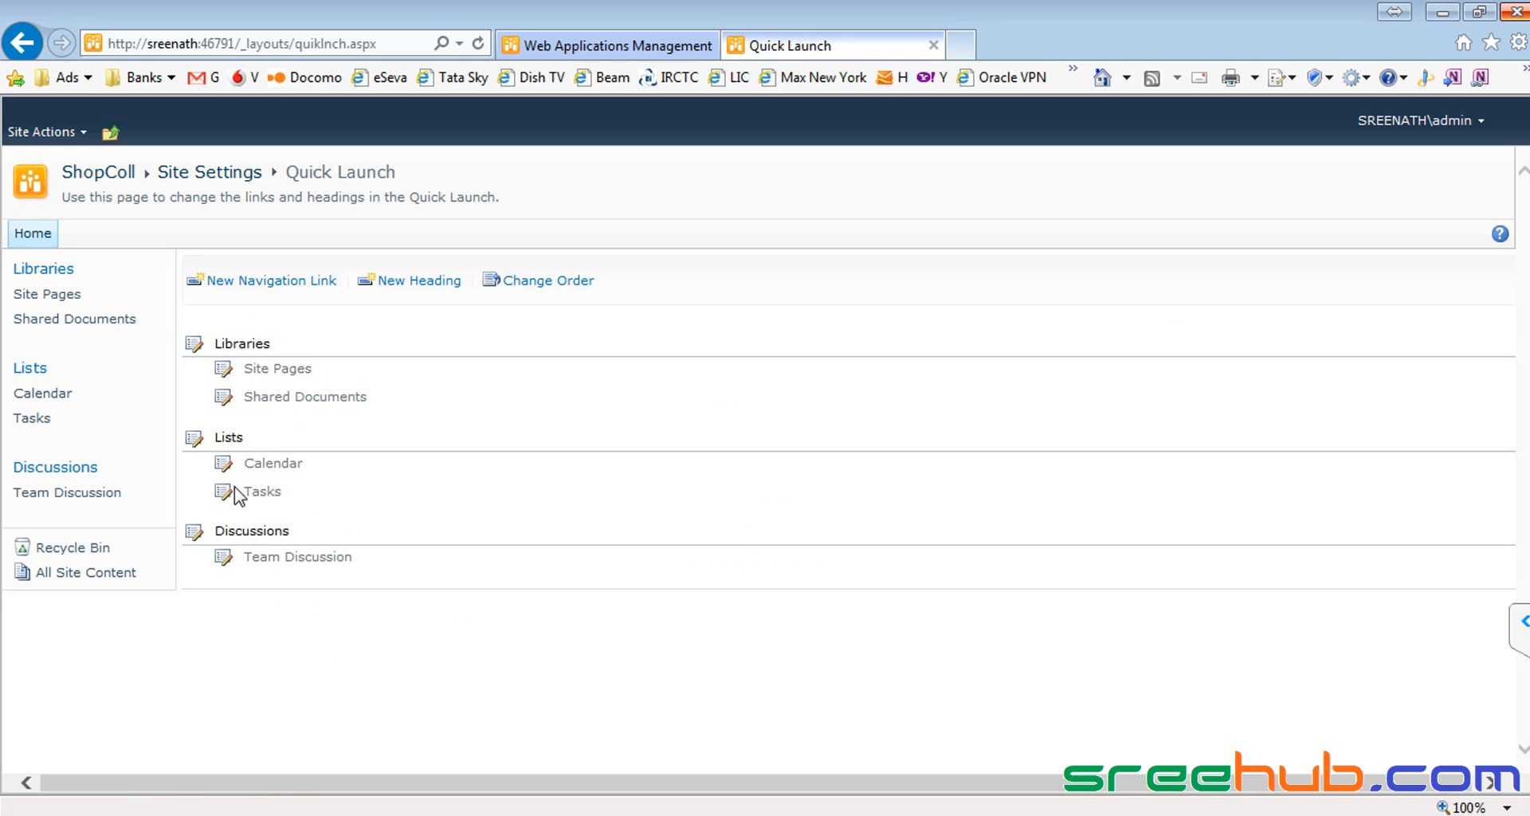
{"action": "left_click", "coordinate": [195, 347]}
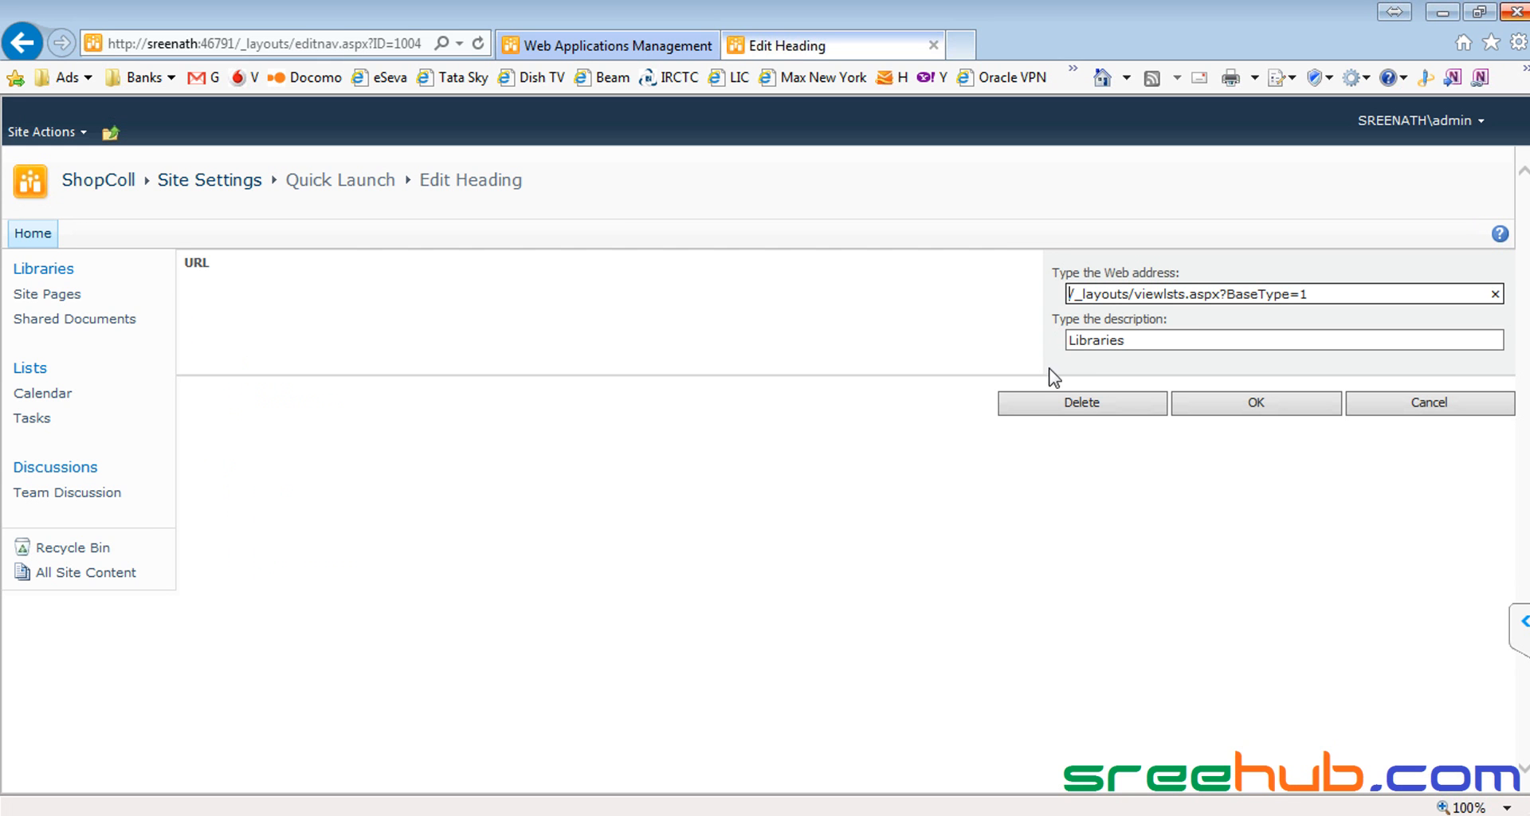
{"action": "left_click", "coordinate": [1083, 403]}
{"action": "left_click", "coordinate": [901, 508]}
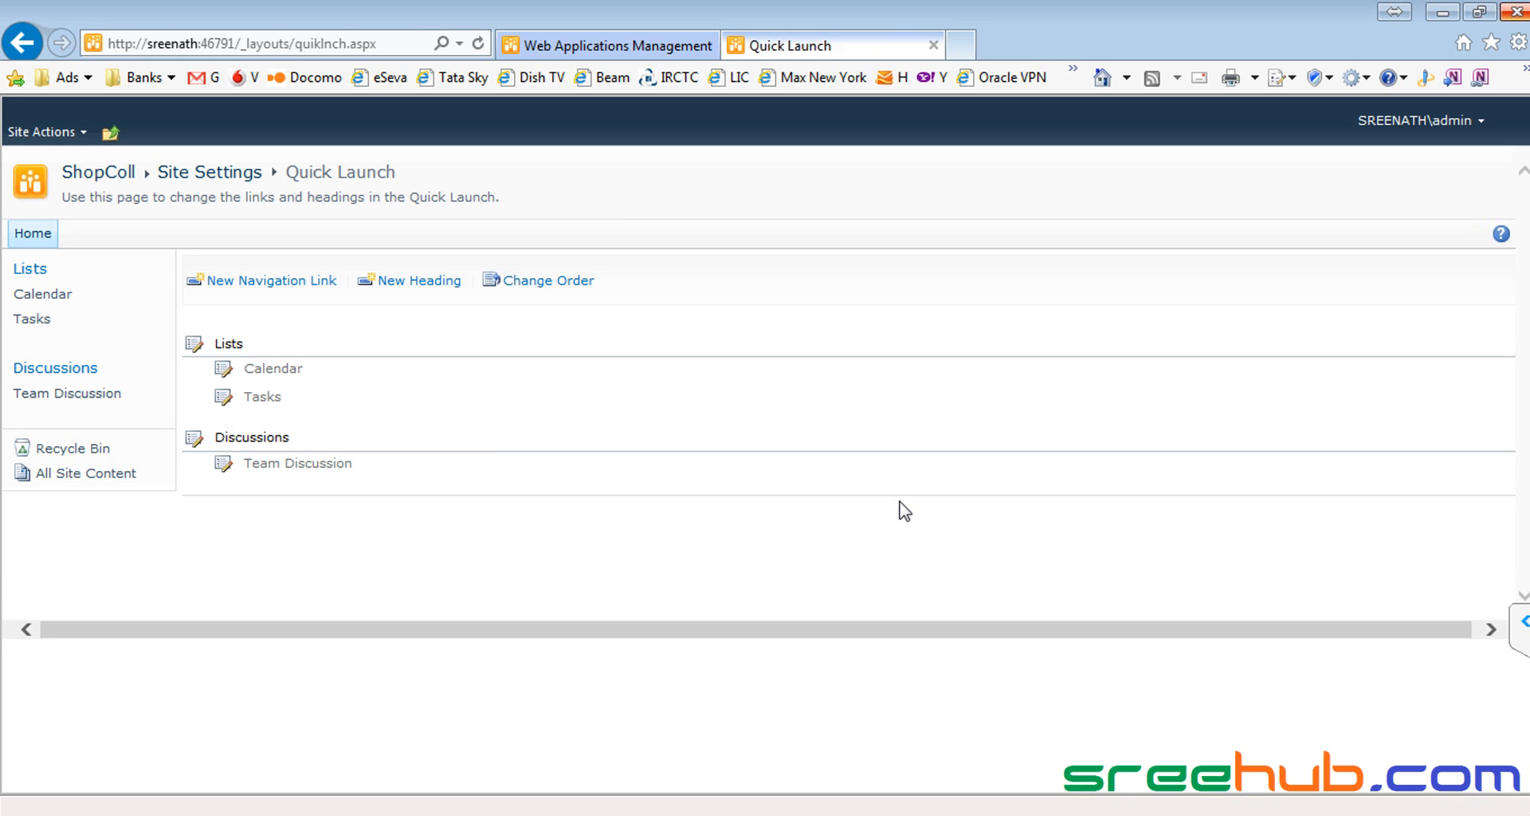
Step: Delete the Lists and Discussions headings and return to the ShopColl home page
{"action": "left_click", "coordinate": [193, 346]}
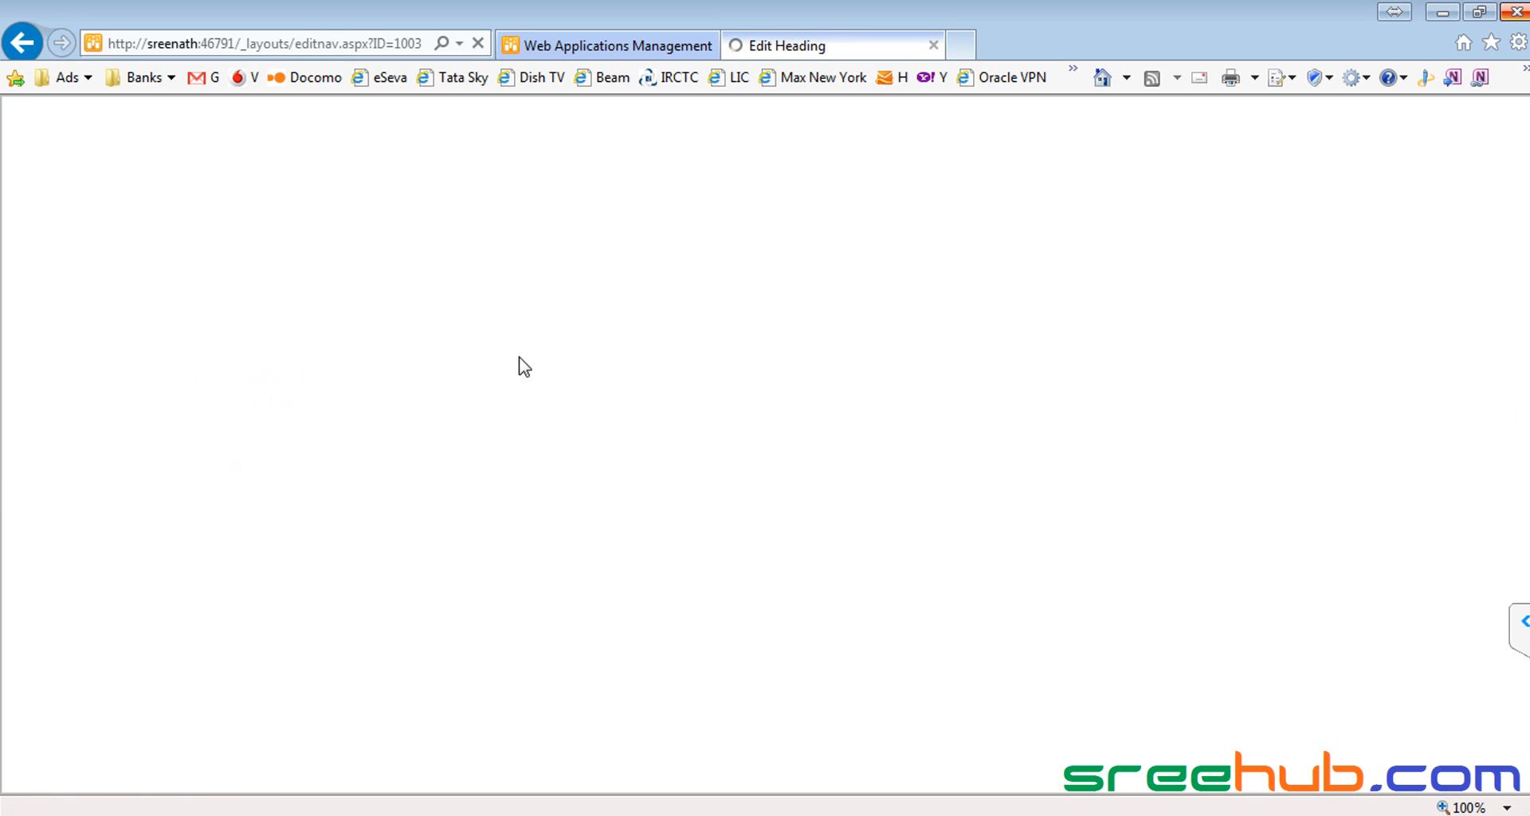
{"action": "left_click", "coordinate": [1068, 404]}
{"action": "left_click", "coordinate": [852, 497]}
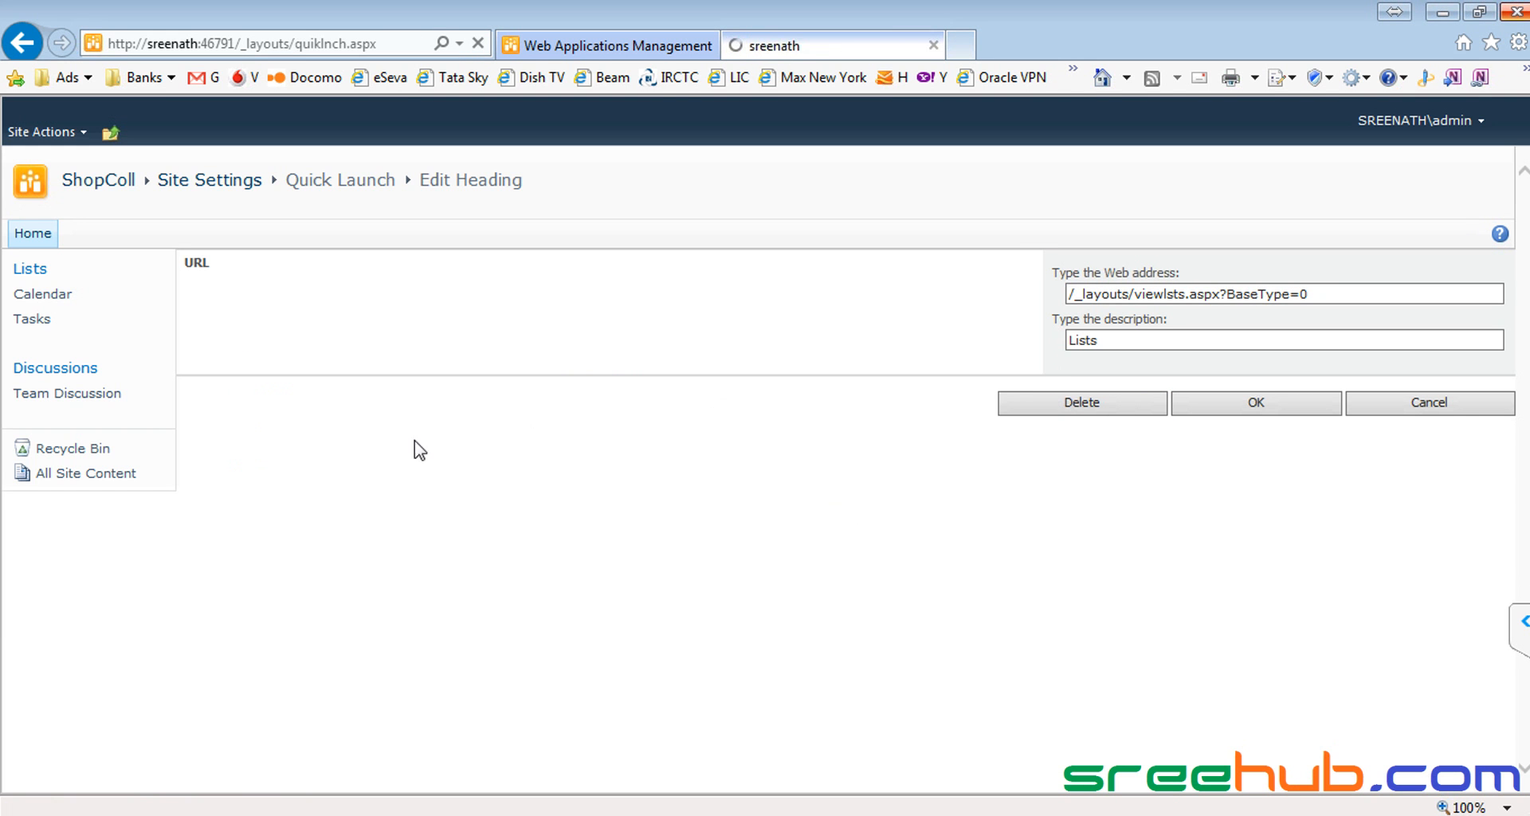
{"action": "left_click", "coordinate": [199, 345]}
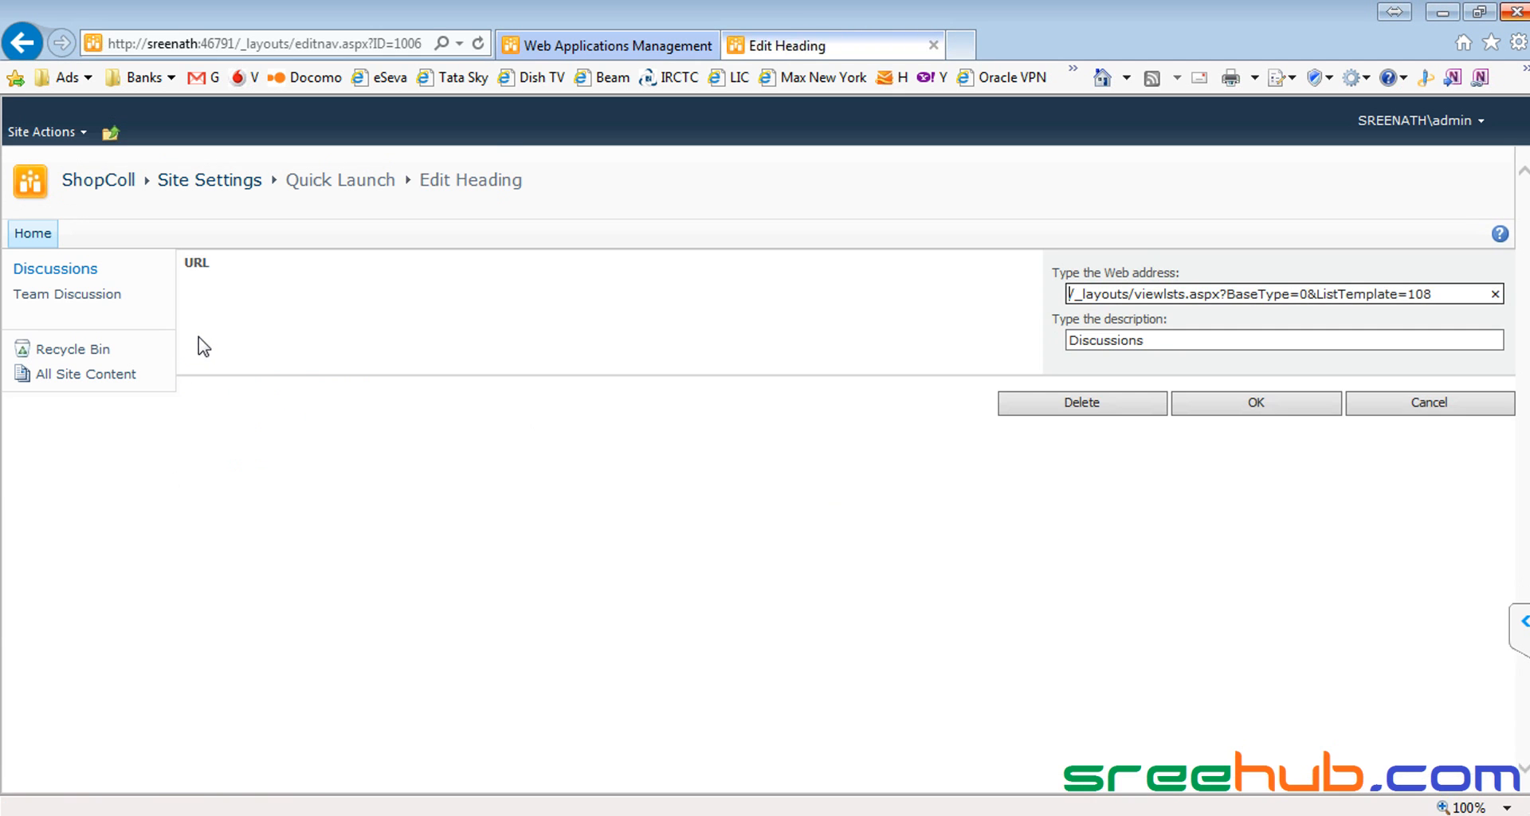
{"action": "left_click", "coordinate": [1067, 402]}
{"action": "left_click", "coordinate": [880, 503]}
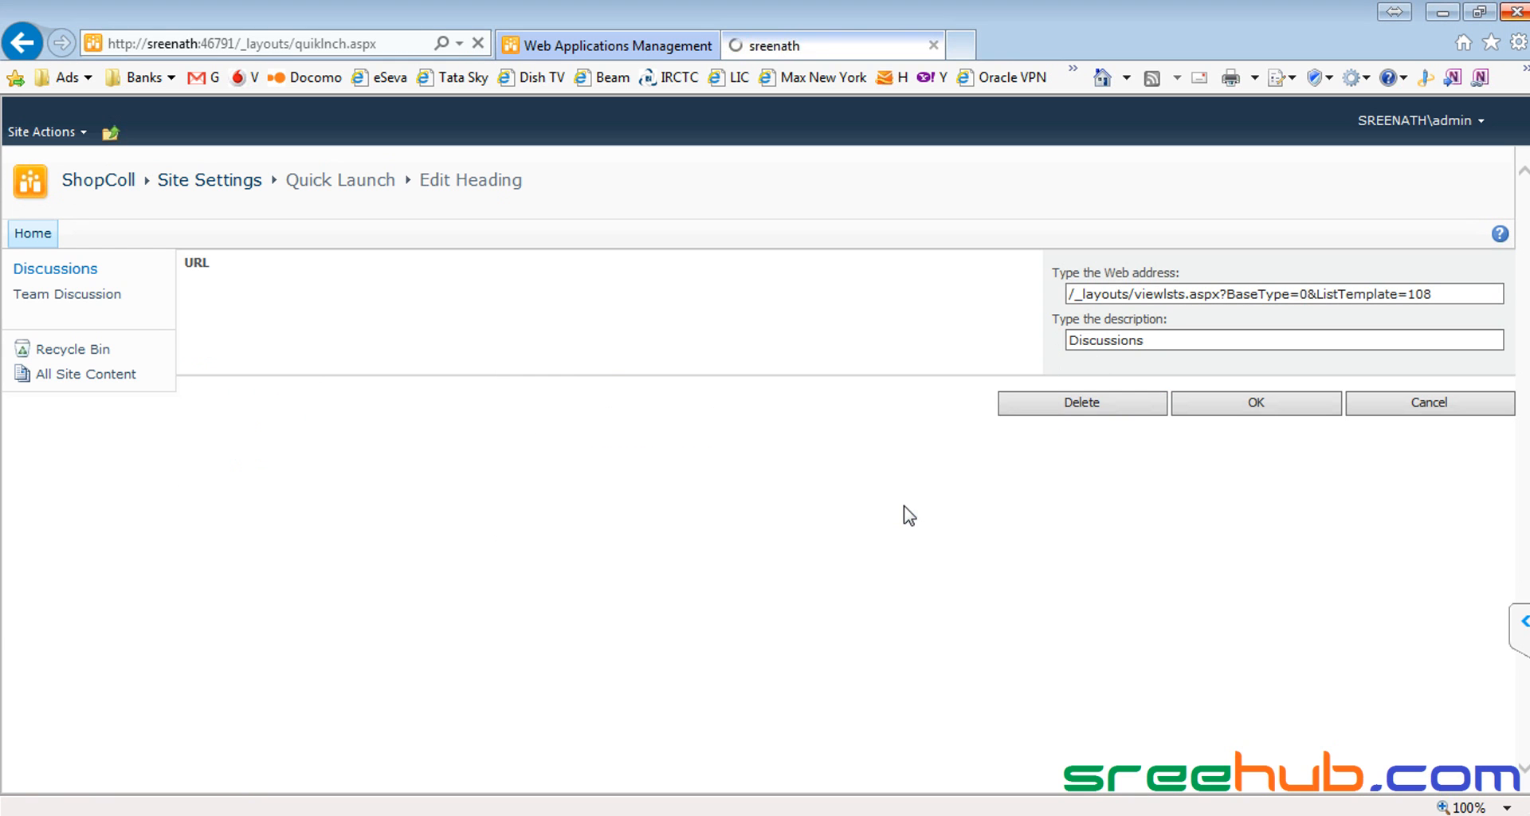
{"action": "left_click", "coordinate": [117, 183]}
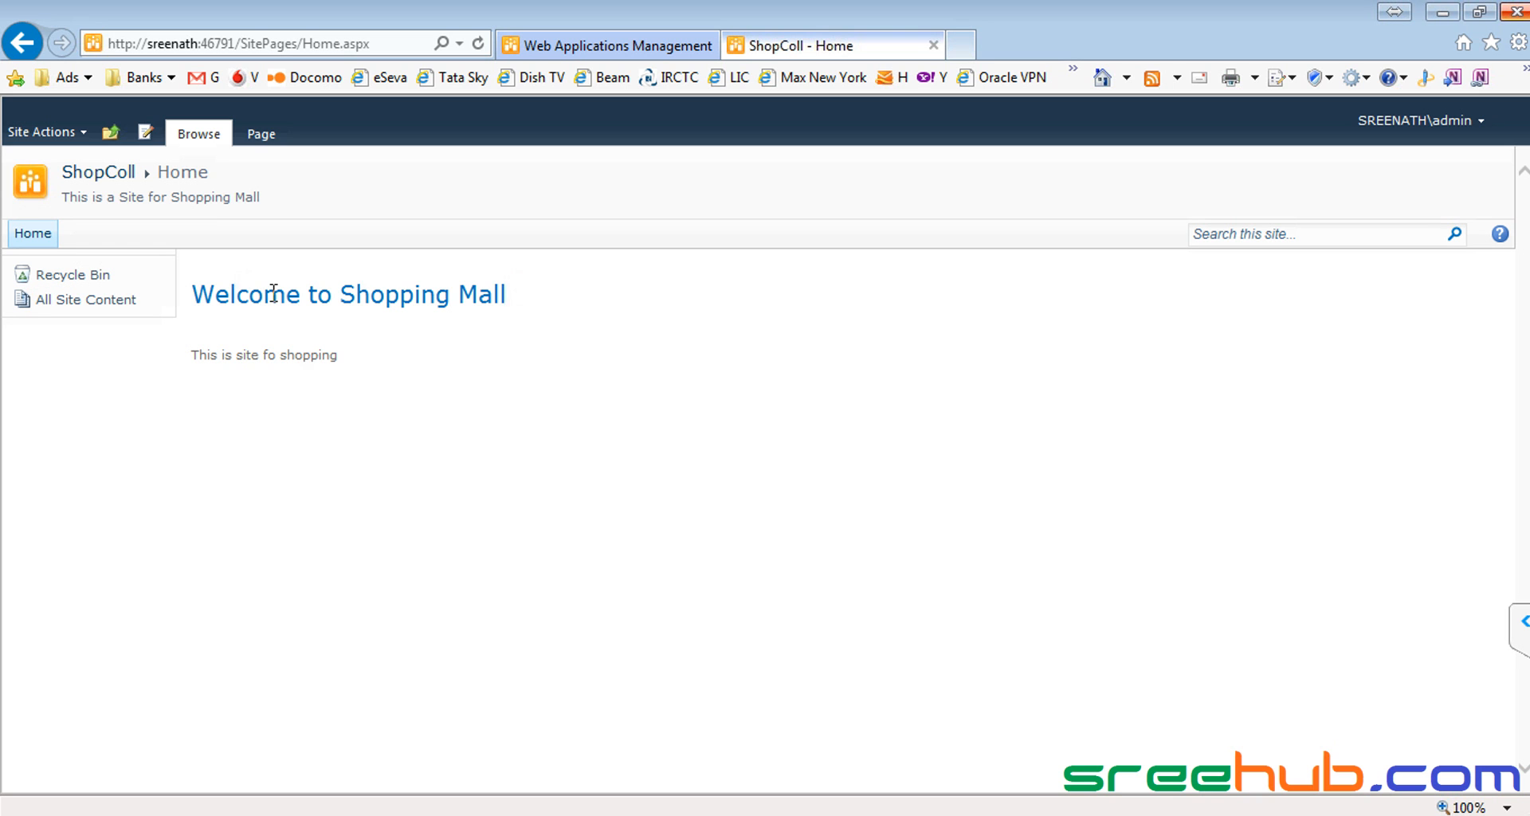
{"action": "left_click_drag", "start_coordinate": [192, 294], "coordinate": [501, 370]}
{"action": "left_click", "coordinate": [501, 370]}
{"action": "left_click", "coordinate": [51, 277]}
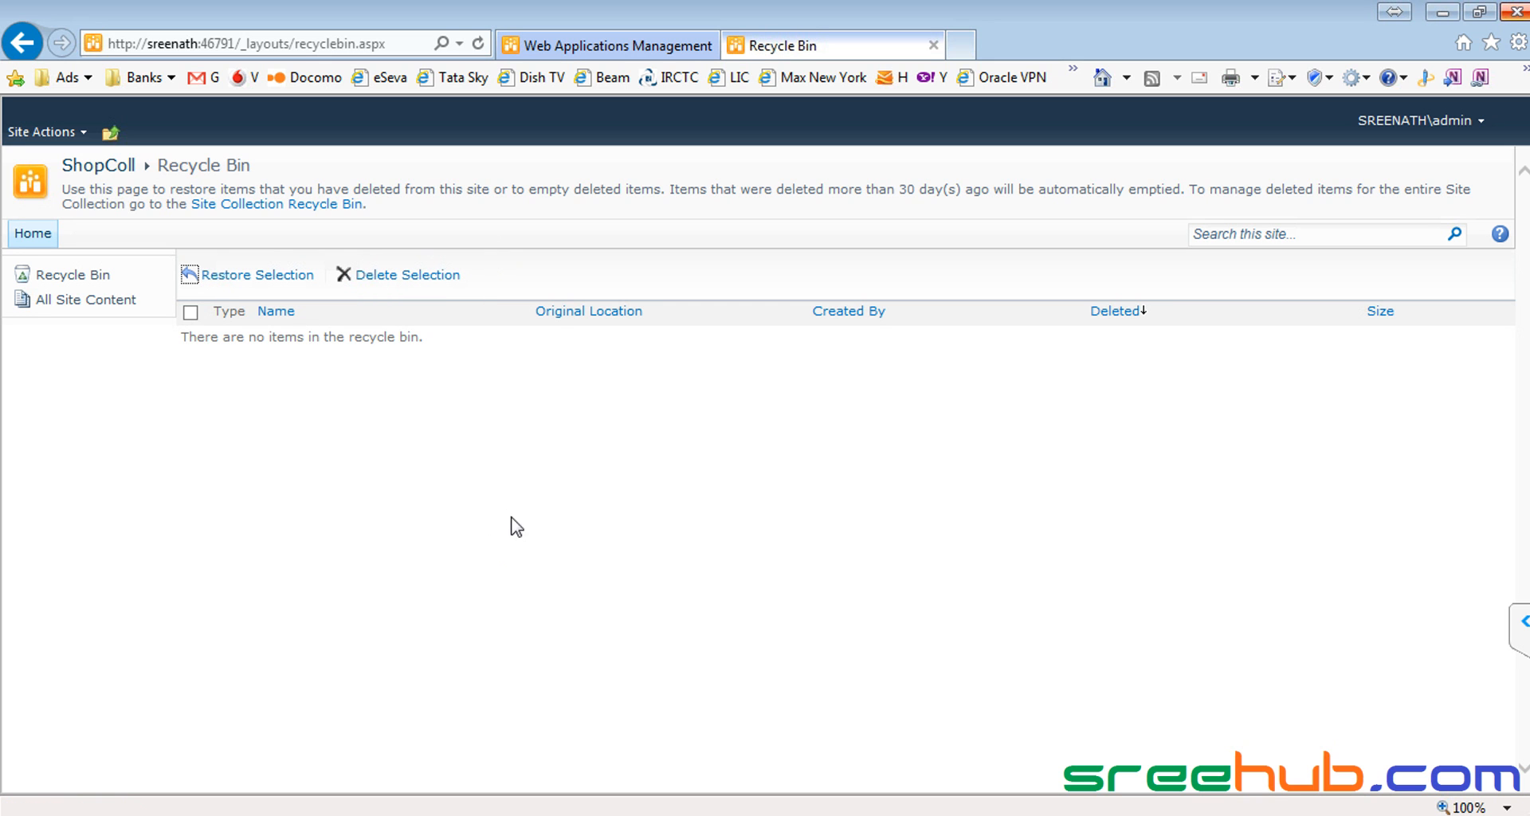
{"action": "left_click", "coordinate": [73, 302]}
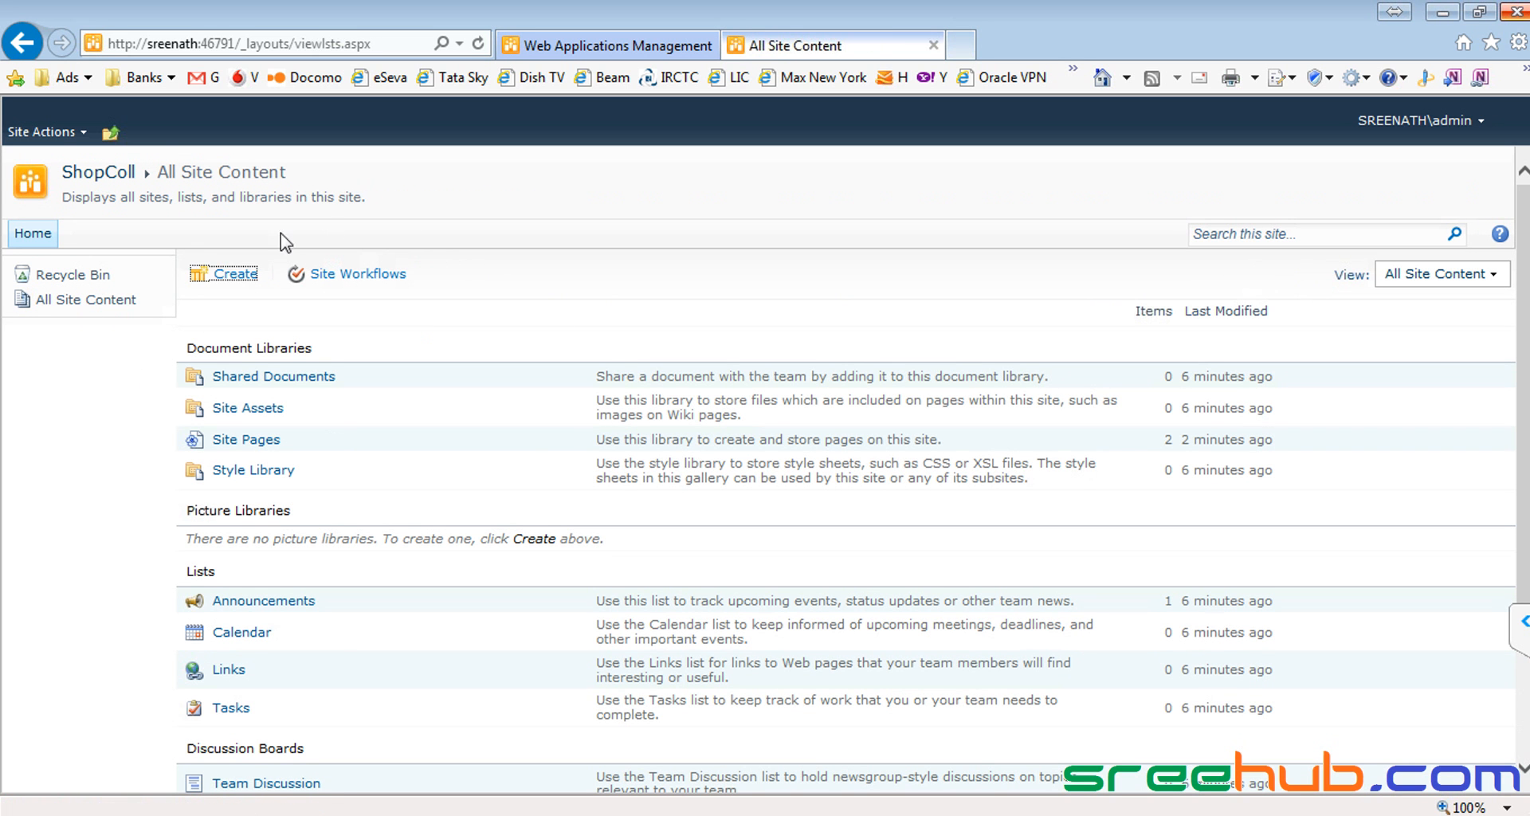
{"action": "scroll", "coordinate": [384, 496], "scroll_direction": "down", "scroll_amount": 3}
{"action": "scroll", "coordinate": [383, 496], "scroll_direction": "up", "scroll_amount": 3}
{"action": "left_click", "coordinate": [94, 174]}
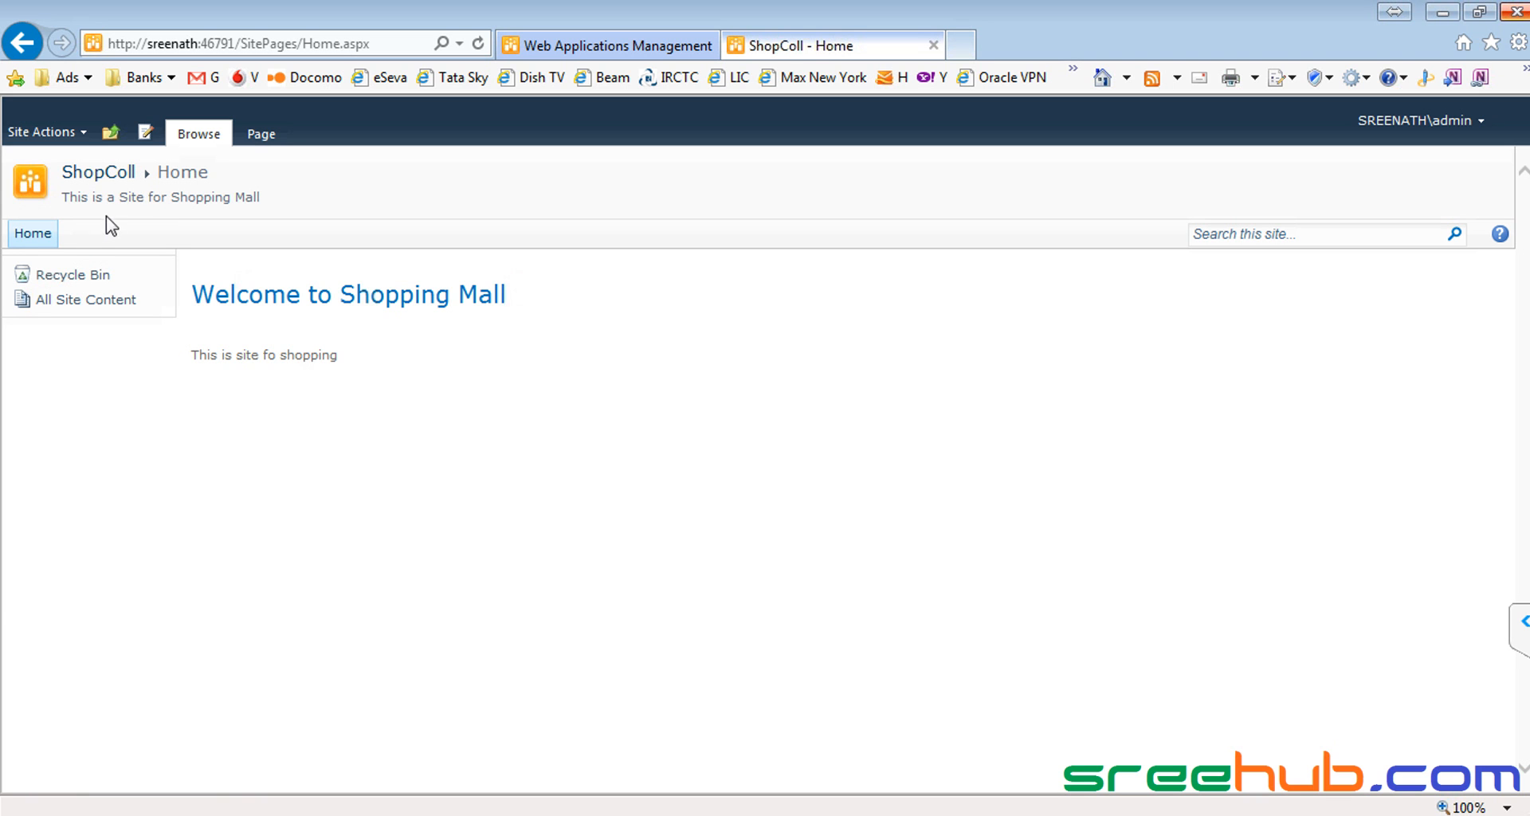
{"action": "left_click", "coordinate": [36, 236]}
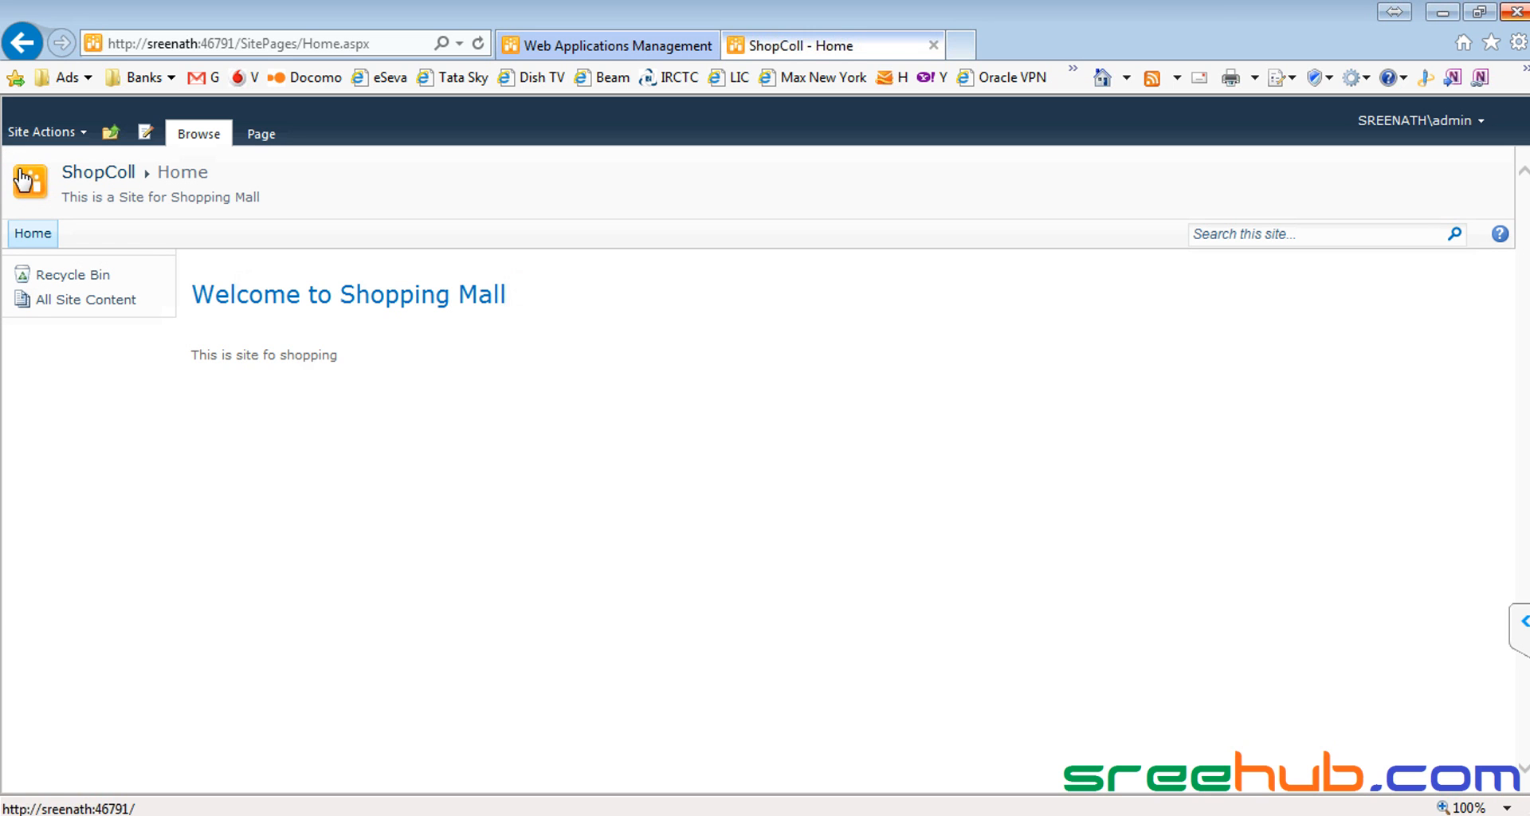
{"action": "left_click", "coordinate": [40, 131]}
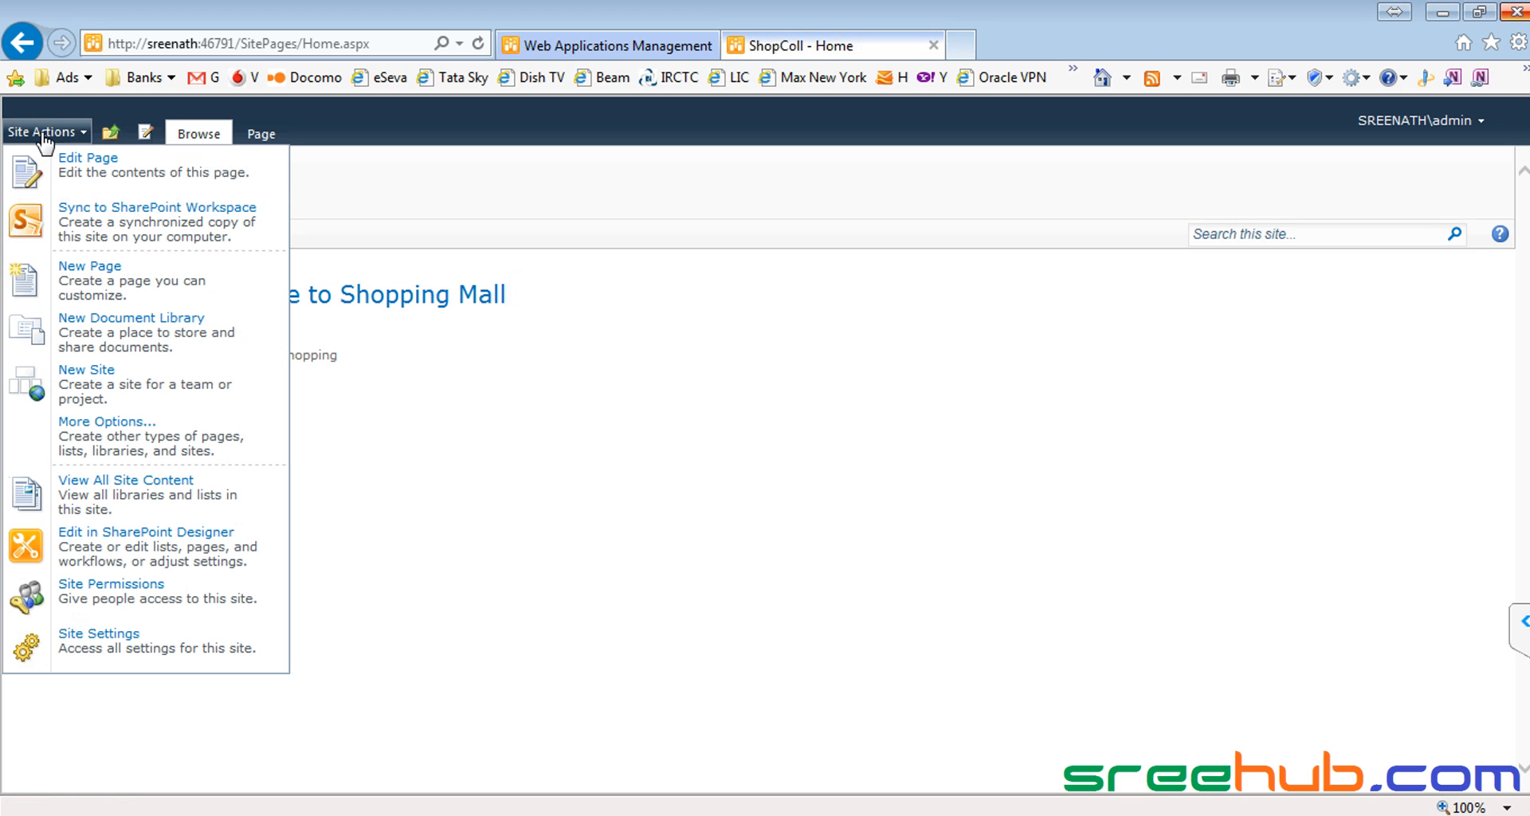
{"action": "left_click", "coordinate": [428, 201]}
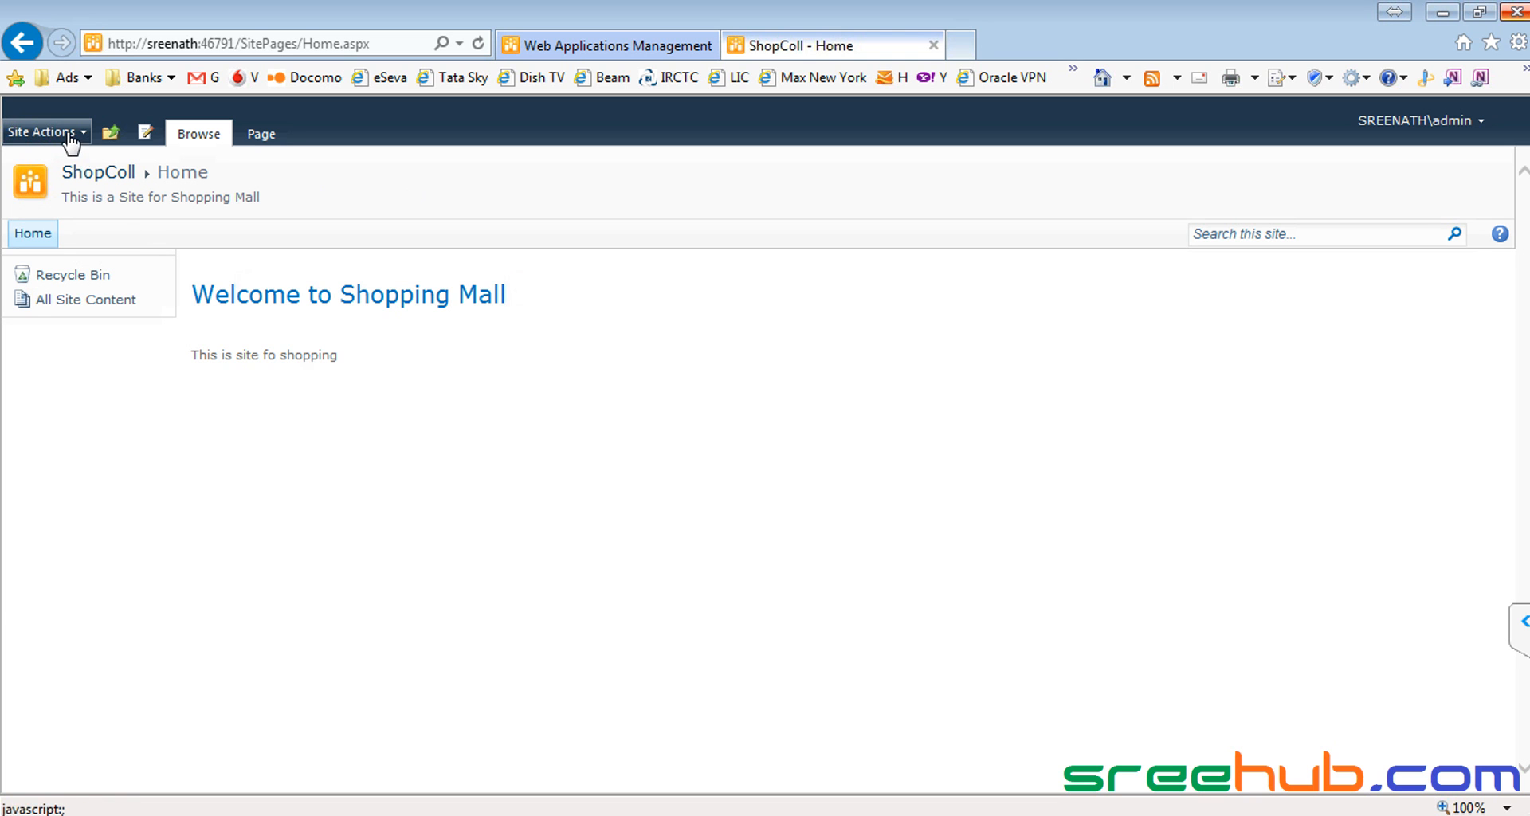
{"action": "left_click", "coordinate": [45, 134]}
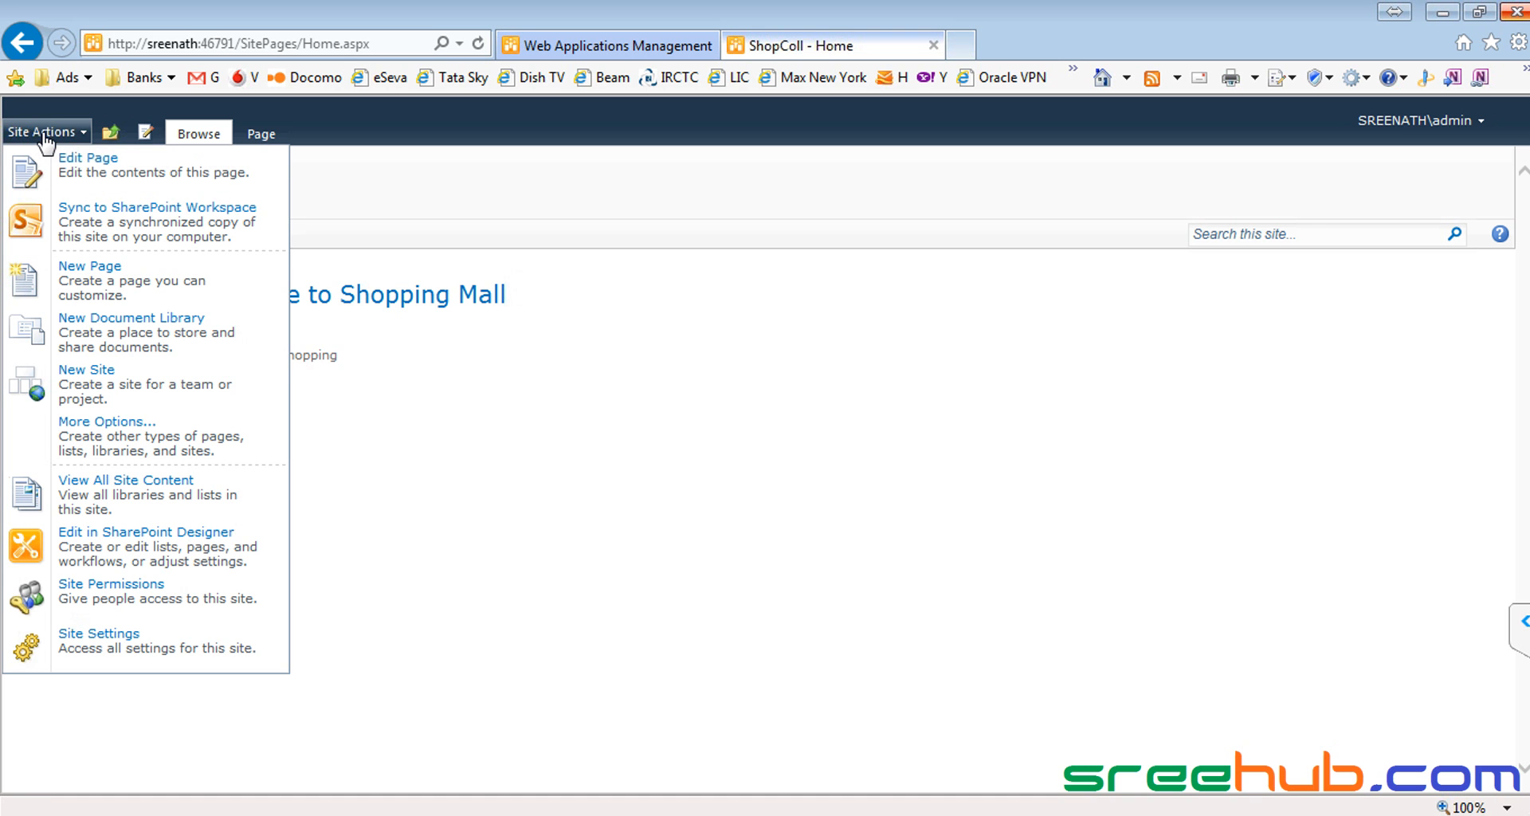
{"action": "left_click", "coordinate": [403, 199]}
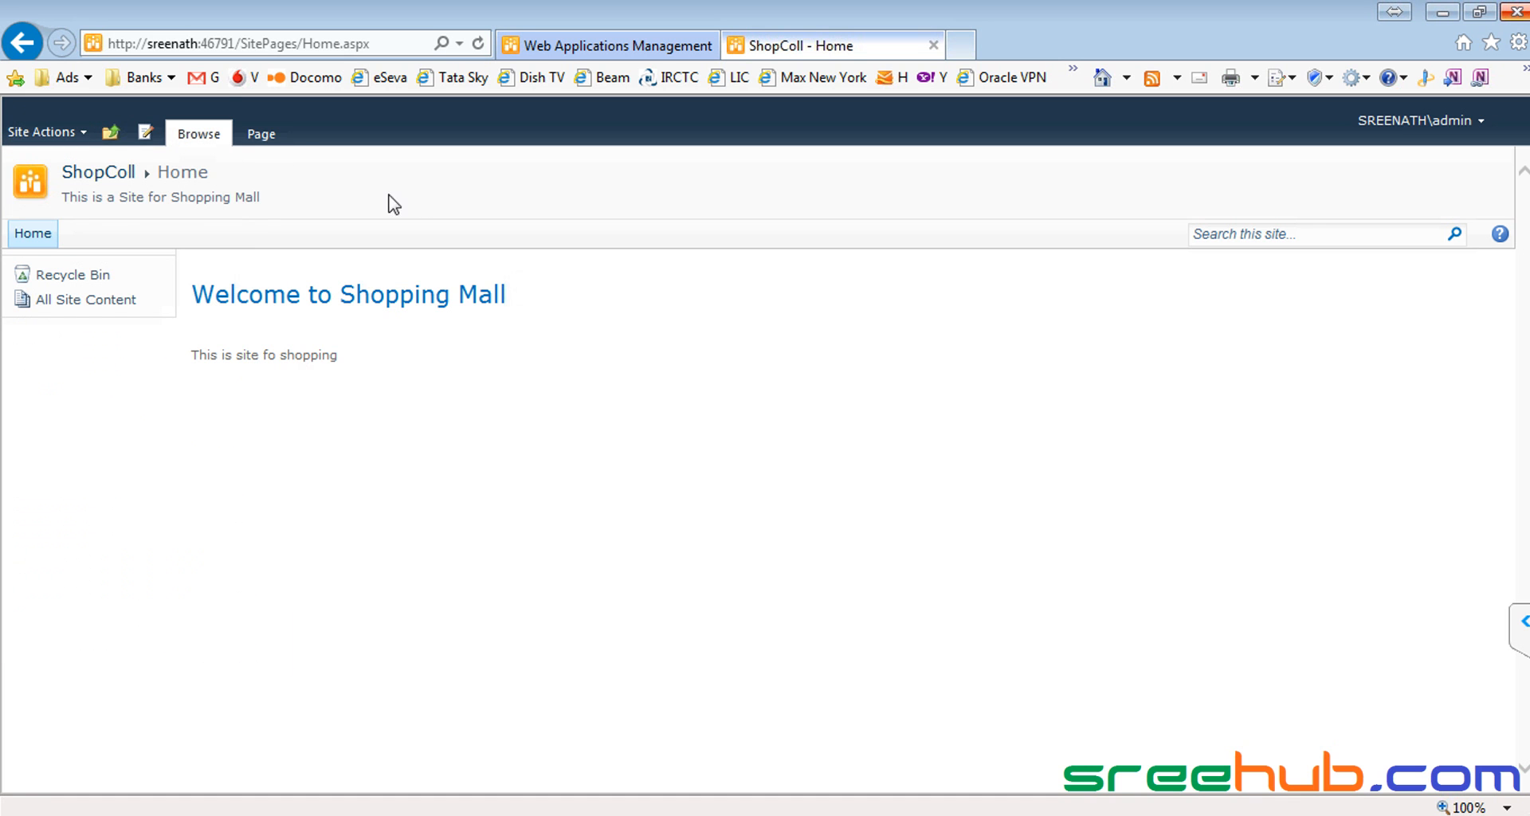
{"action": "left_click", "coordinate": [89, 175]}
{"action": "left_click_drag", "start_coordinate": [290, 212], "coordinate": [79, 173]}
Step: Open the Create dialog for a new subsite from Site Actions
{"action": "left_click", "coordinate": [136, 205]}
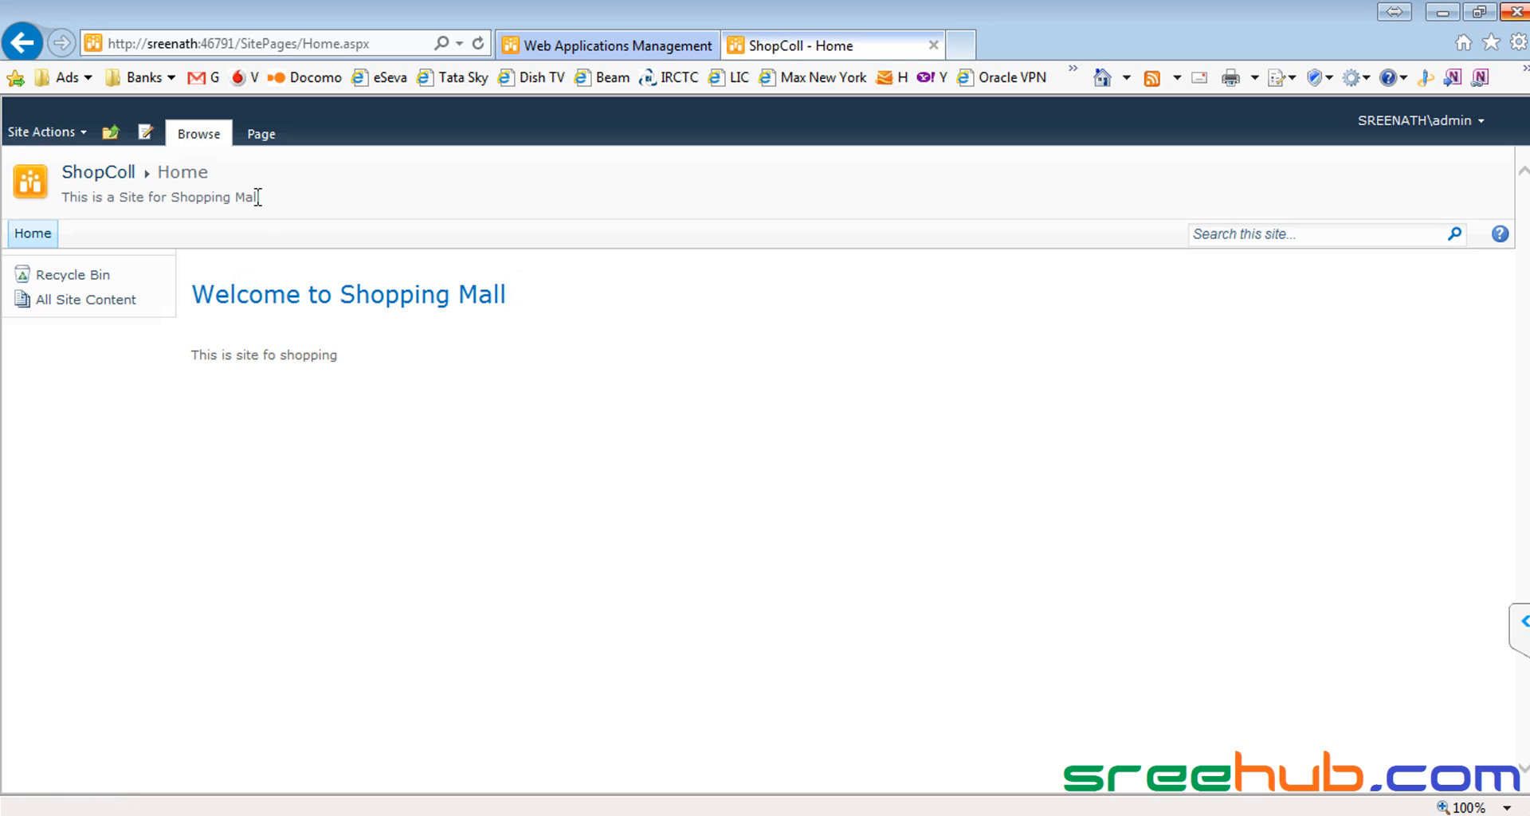
{"action": "left_click", "coordinate": [31, 134]}
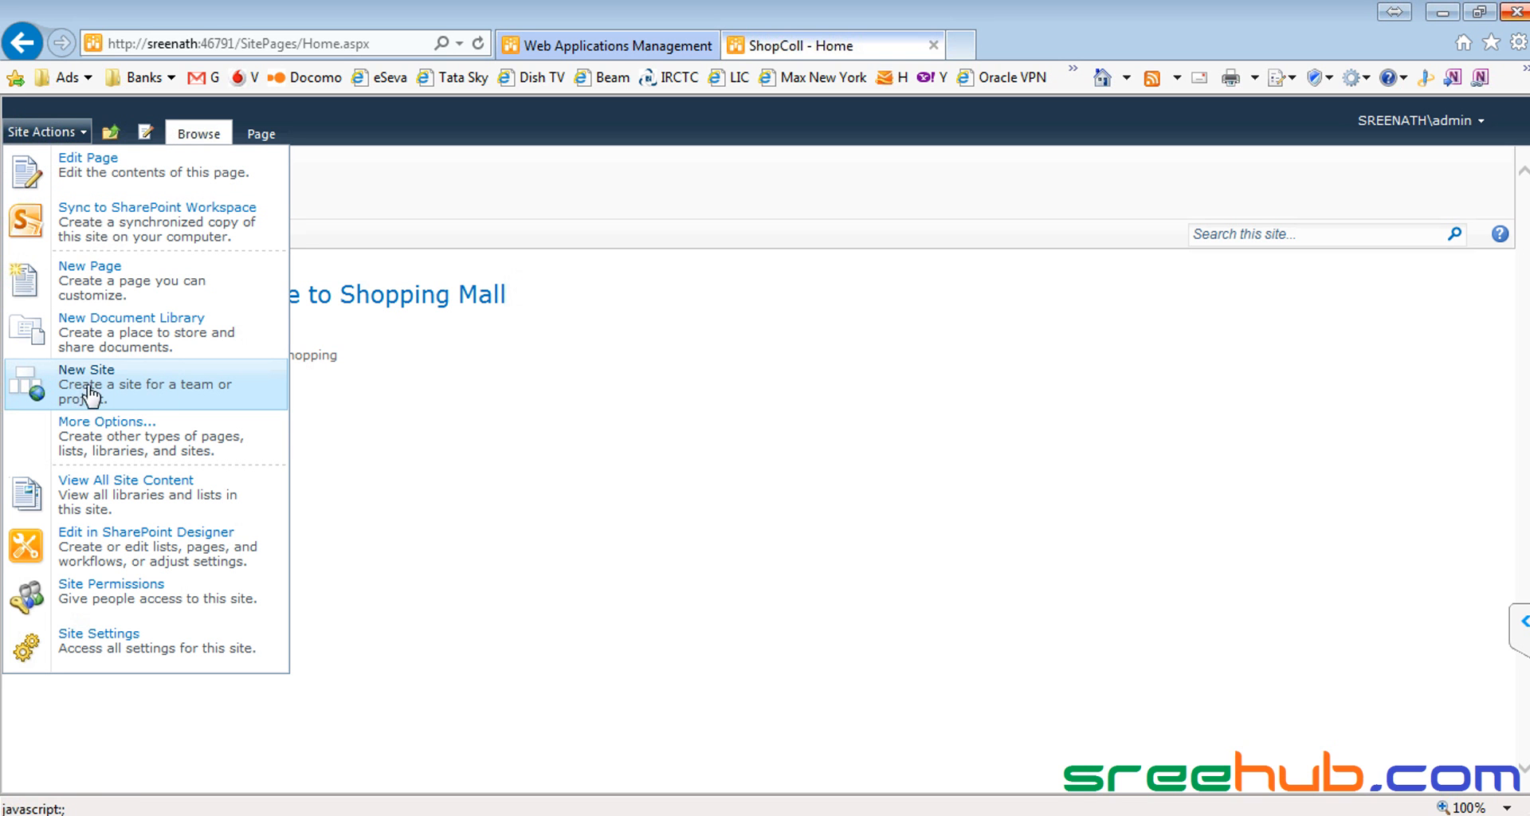
{"action": "left_click", "coordinate": [132, 398]}
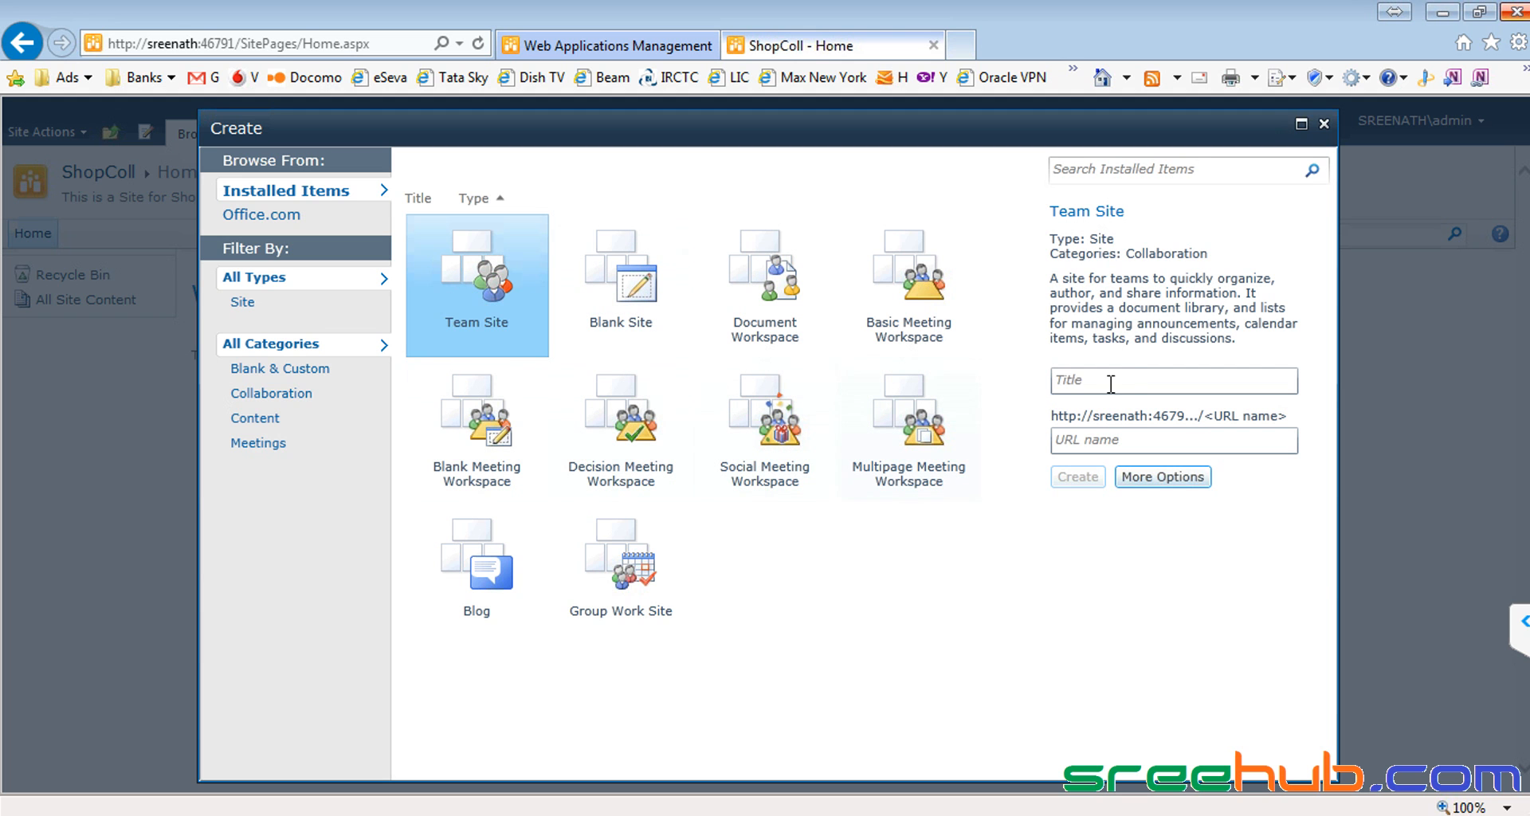
Step: Enter Multiplex as the Team Site title and URL name, and expand to the full options form
{"action": "left_click", "coordinate": [1134, 375]}
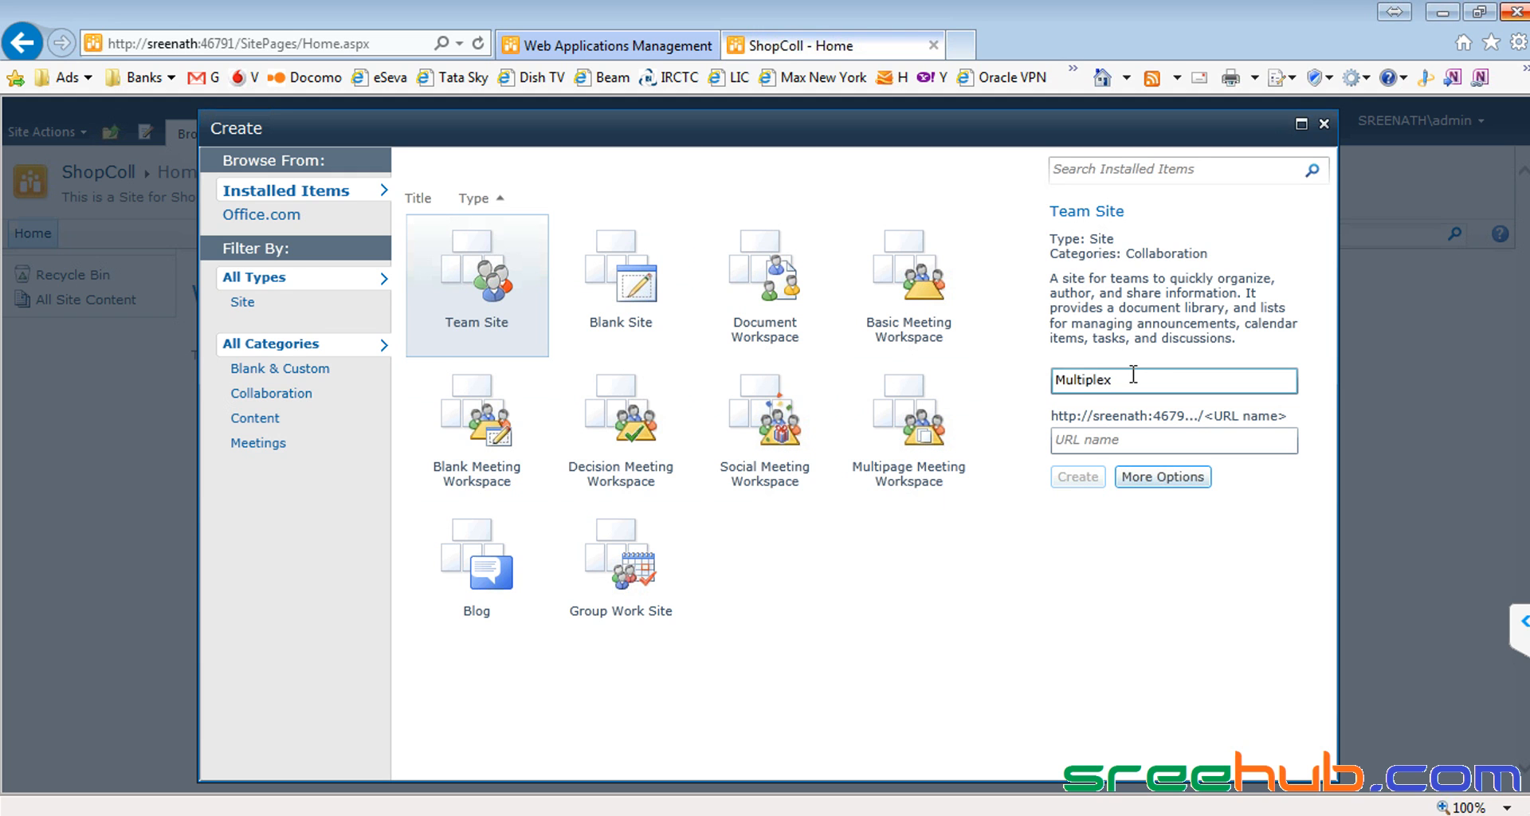
{"action": "left_click_drag", "start_coordinate": [1133, 375], "coordinate": [1056, 381]}
{"action": "key", "text": "ctrl+c"}
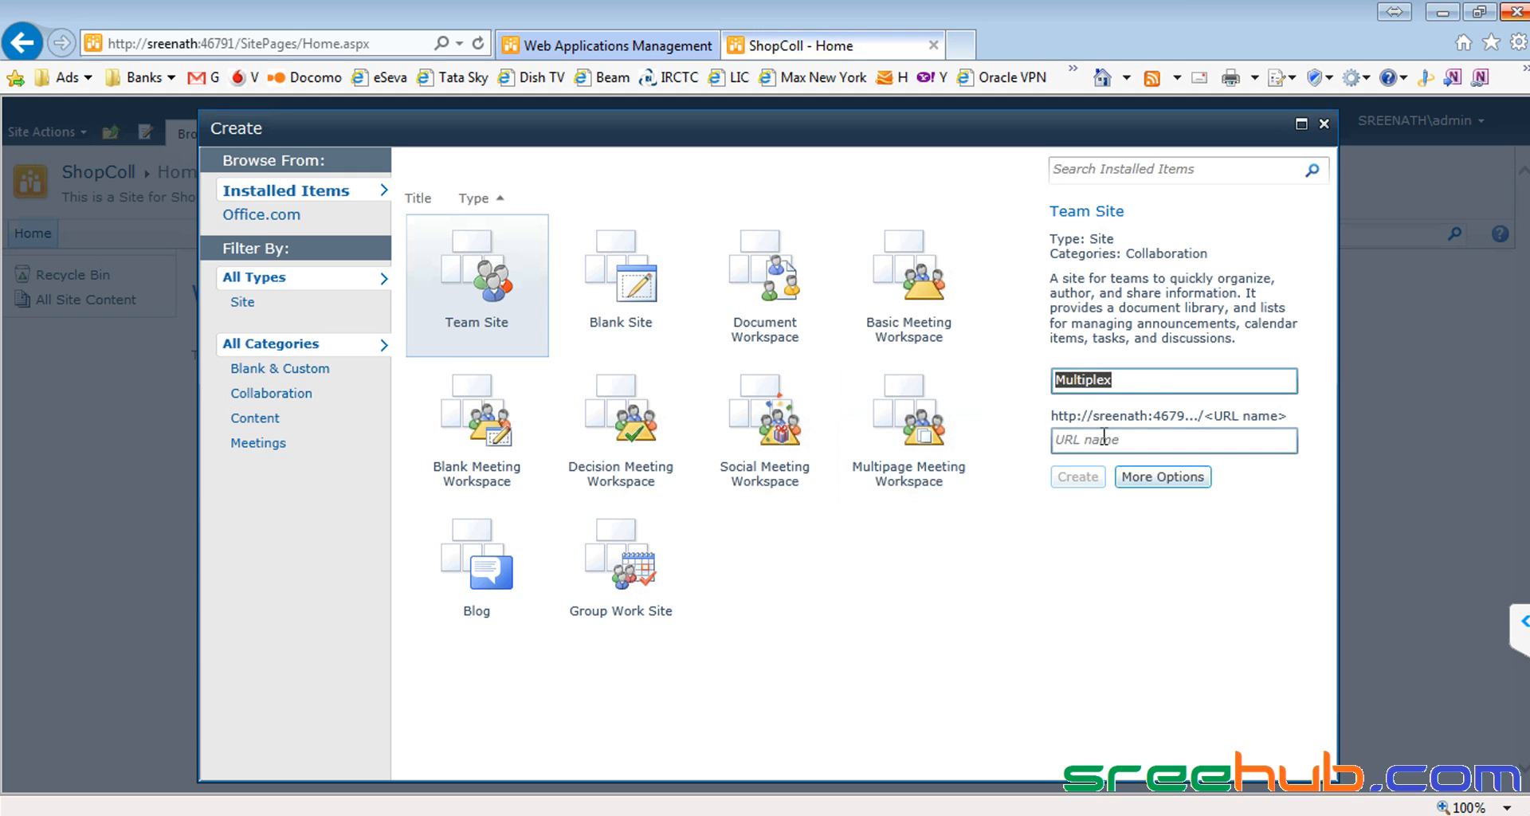
{"action": "left_click", "coordinate": [1104, 437]}
{"action": "key", "text": "ctrl+v"}
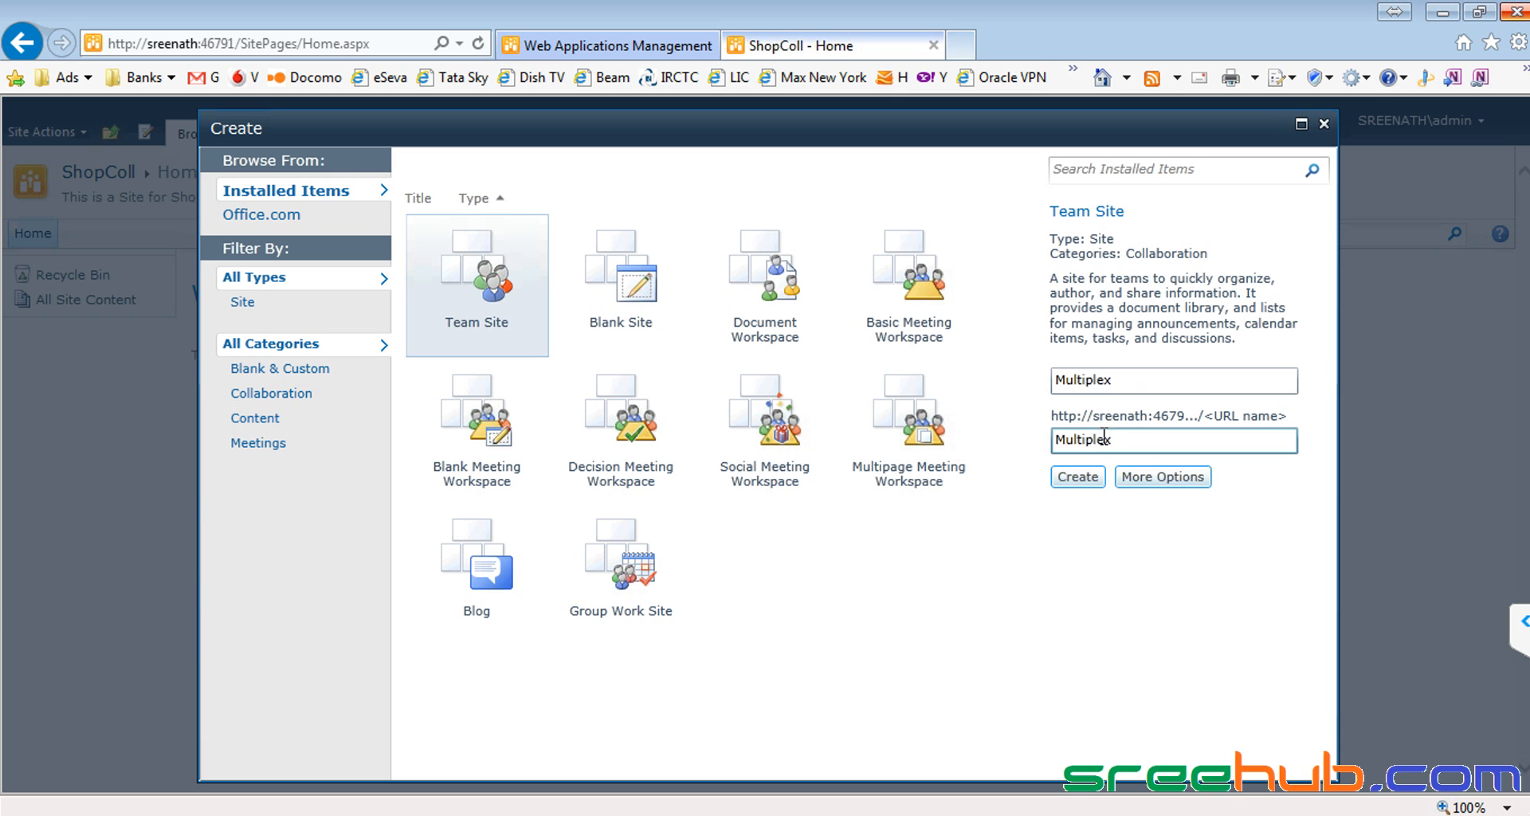
{"action": "left_click", "coordinate": [1166, 478]}
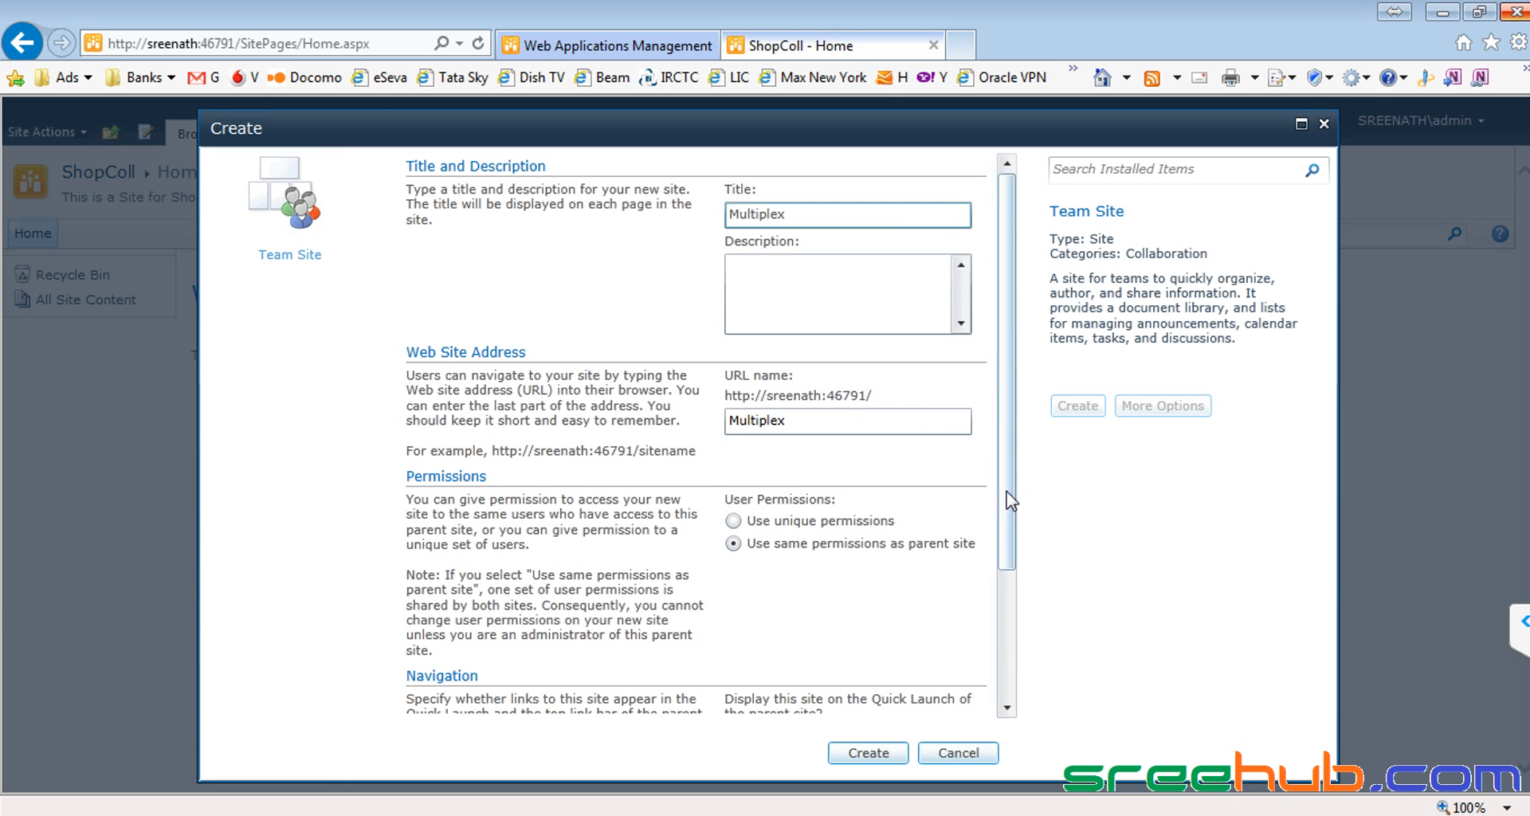
Step: Give the subsite the description 'This is for Movies and fun' and create it
{"action": "left_click", "coordinate": [819, 290]}
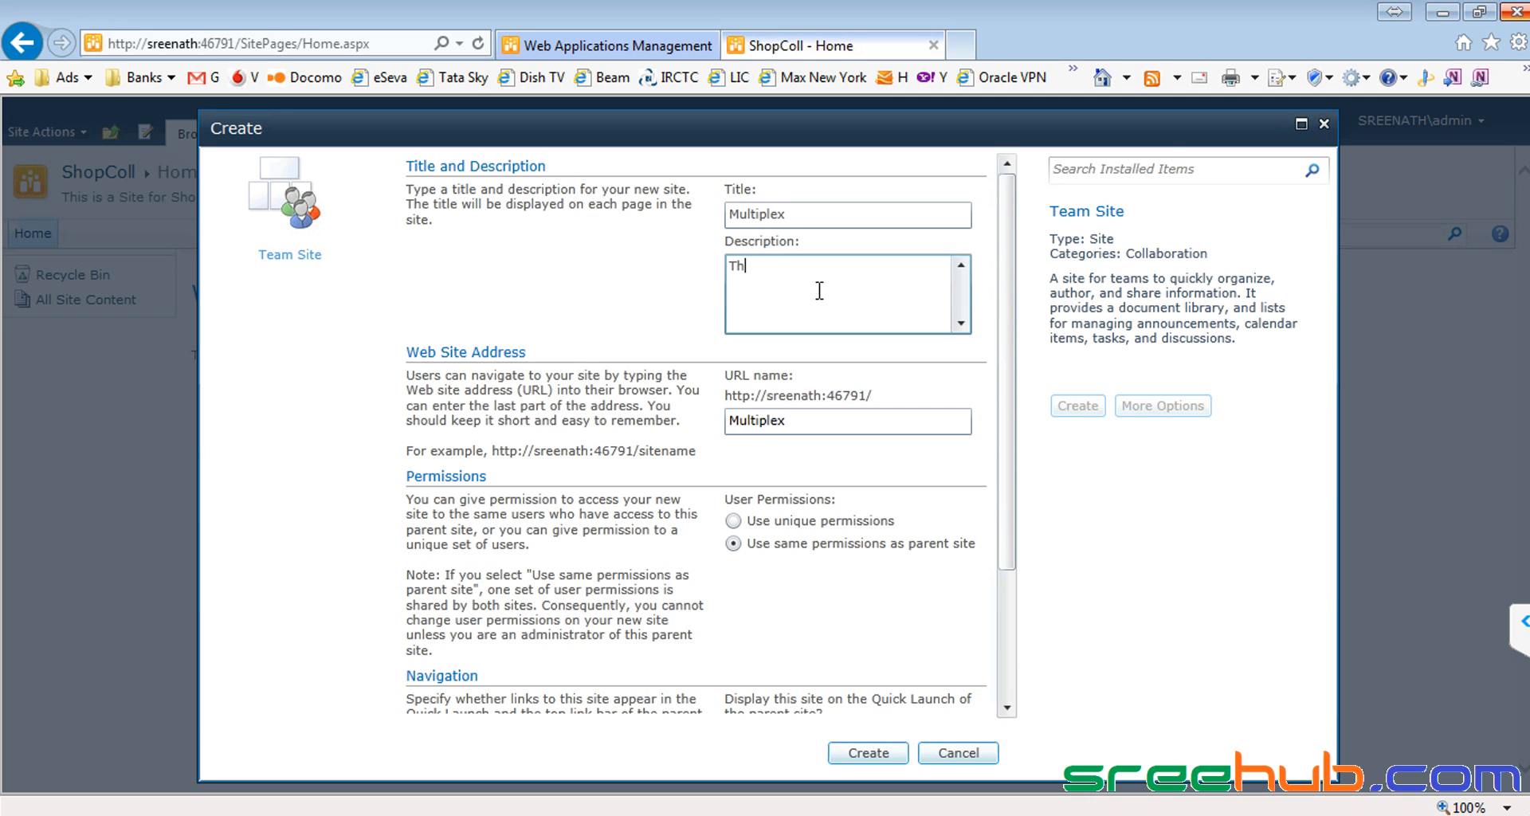
{"action": "type", "text": "This is for Movies and fun"}
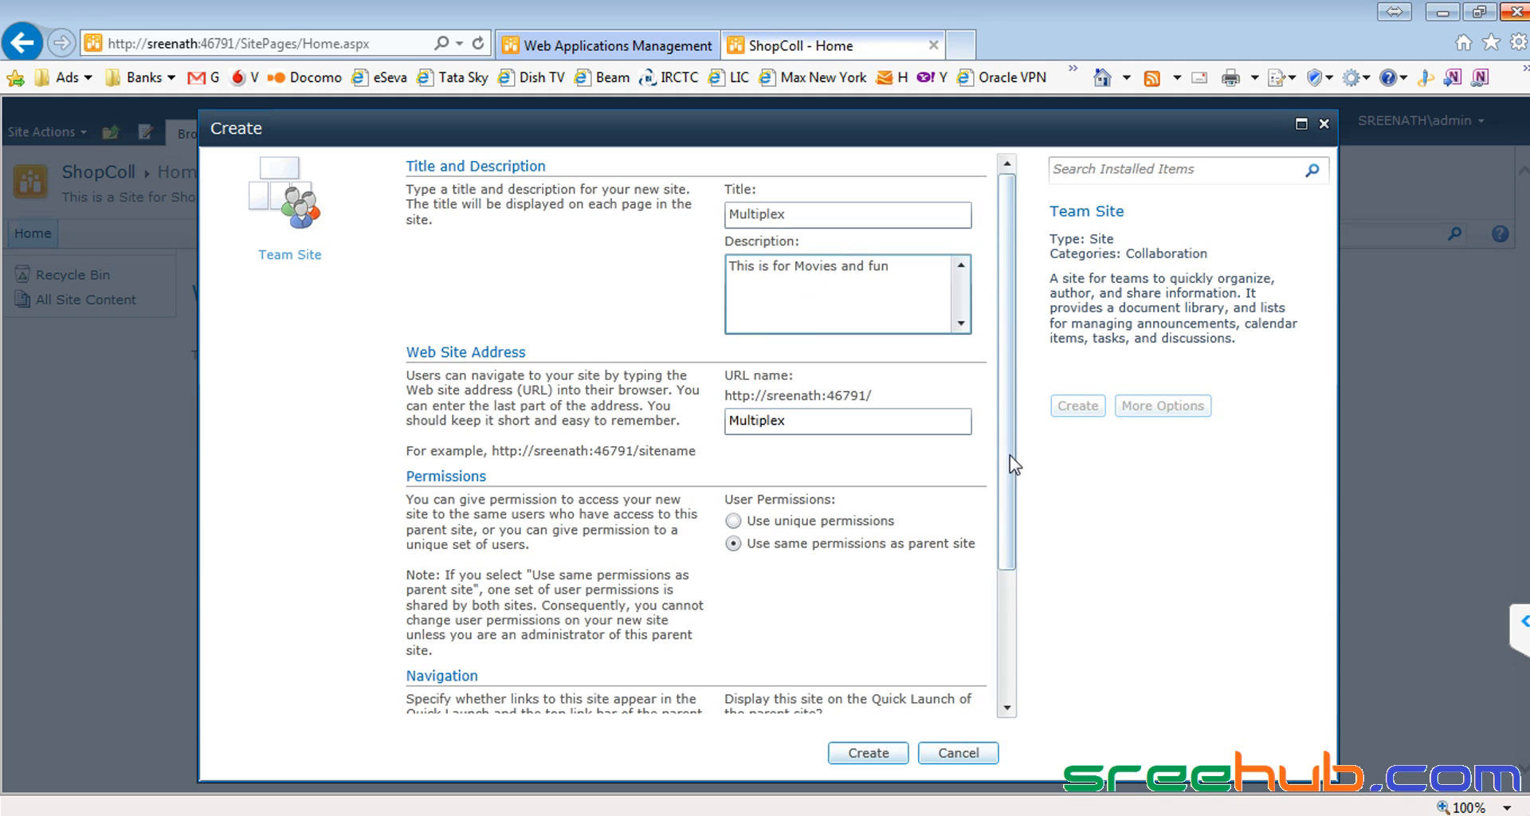
{"action": "scroll", "coordinate": [1011, 456], "scroll_direction": "down", "scroll_amount": 5}
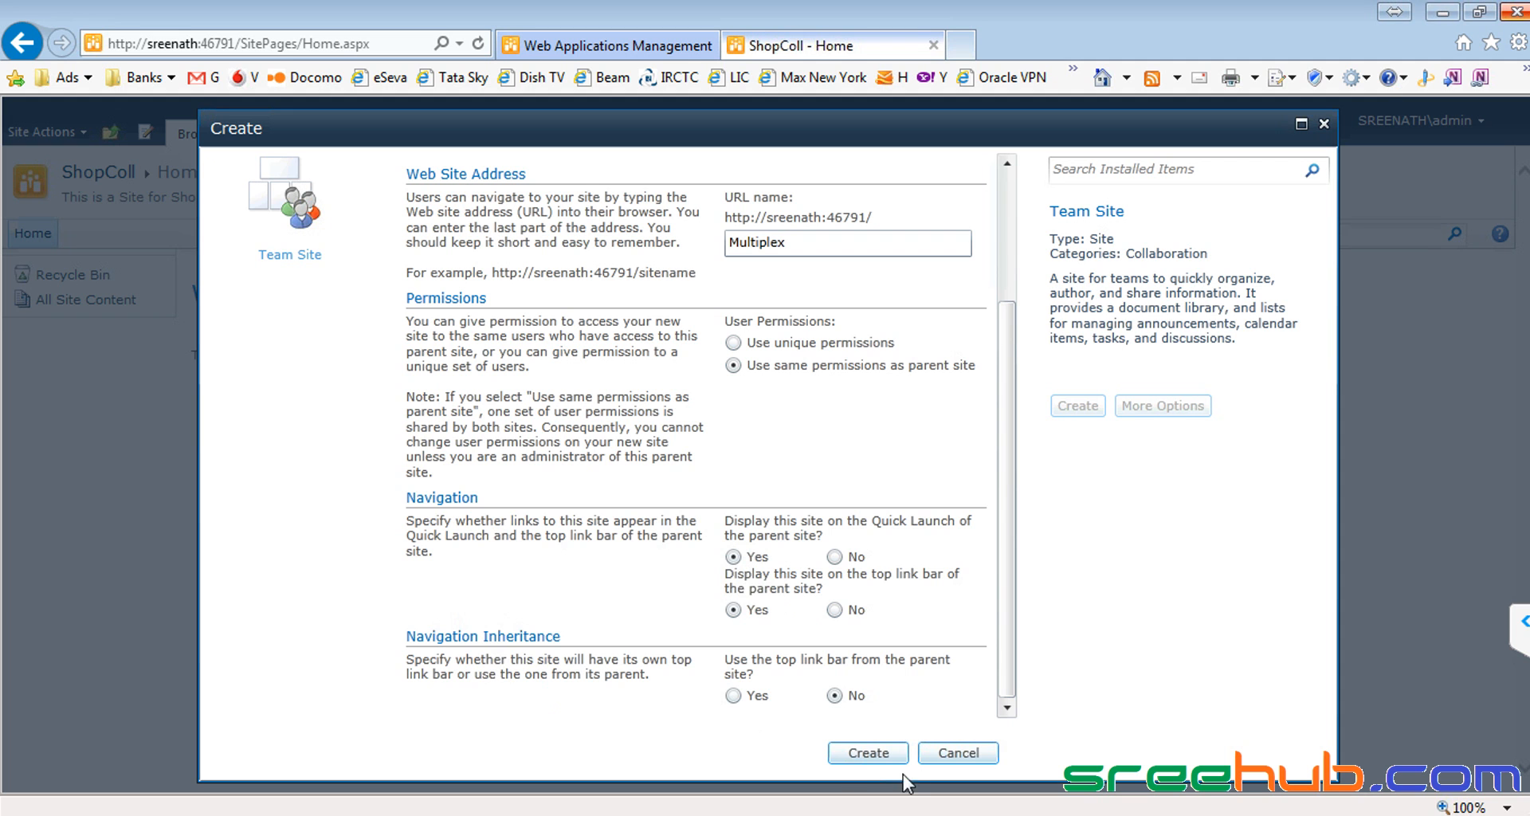
{"action": "left_click", "coordinate": [867, 753]}
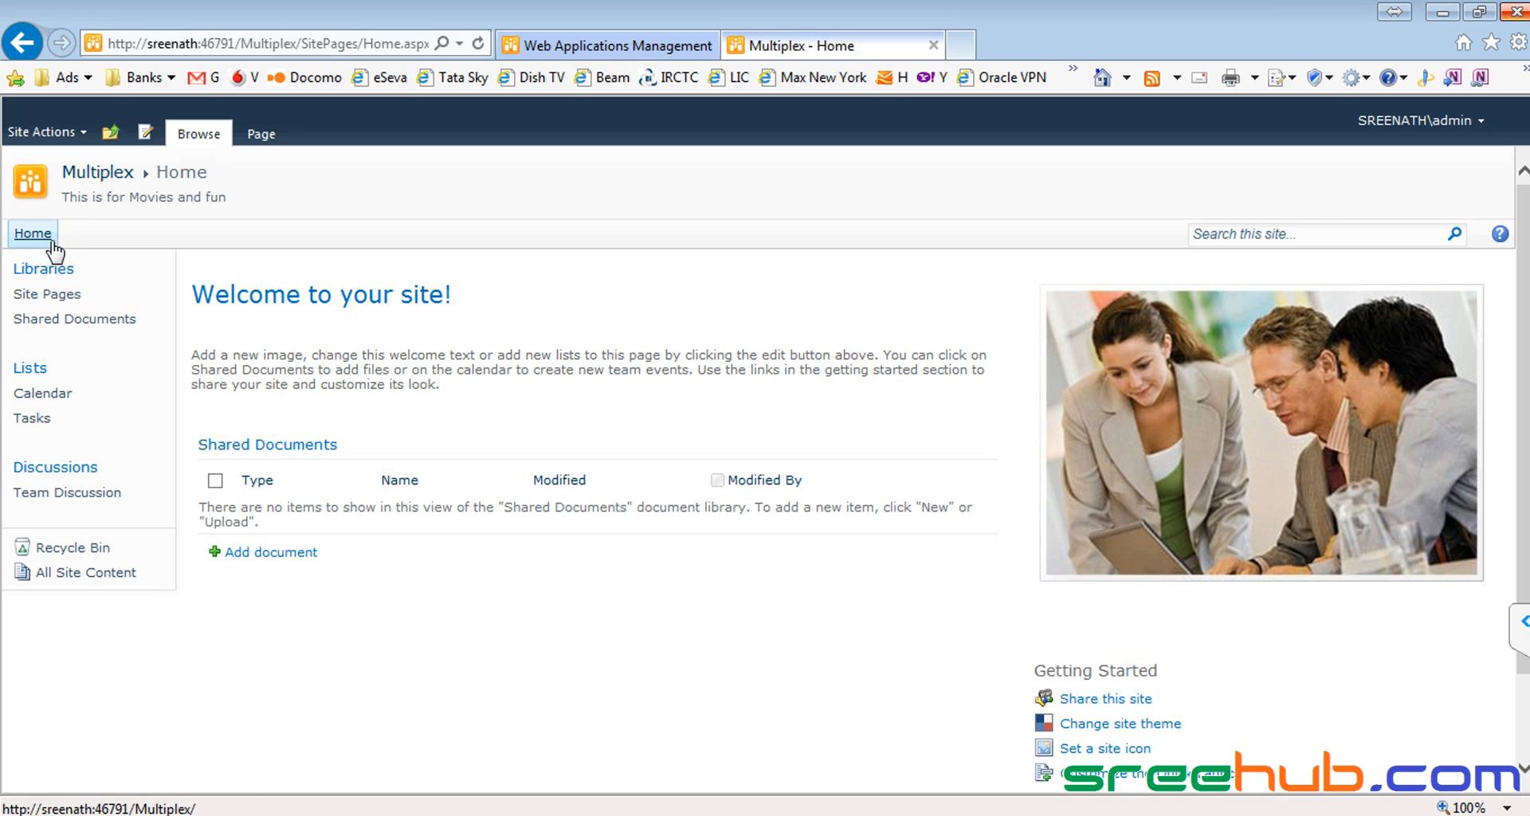
{"action": "left_click", "coordinate": [111, 143]}
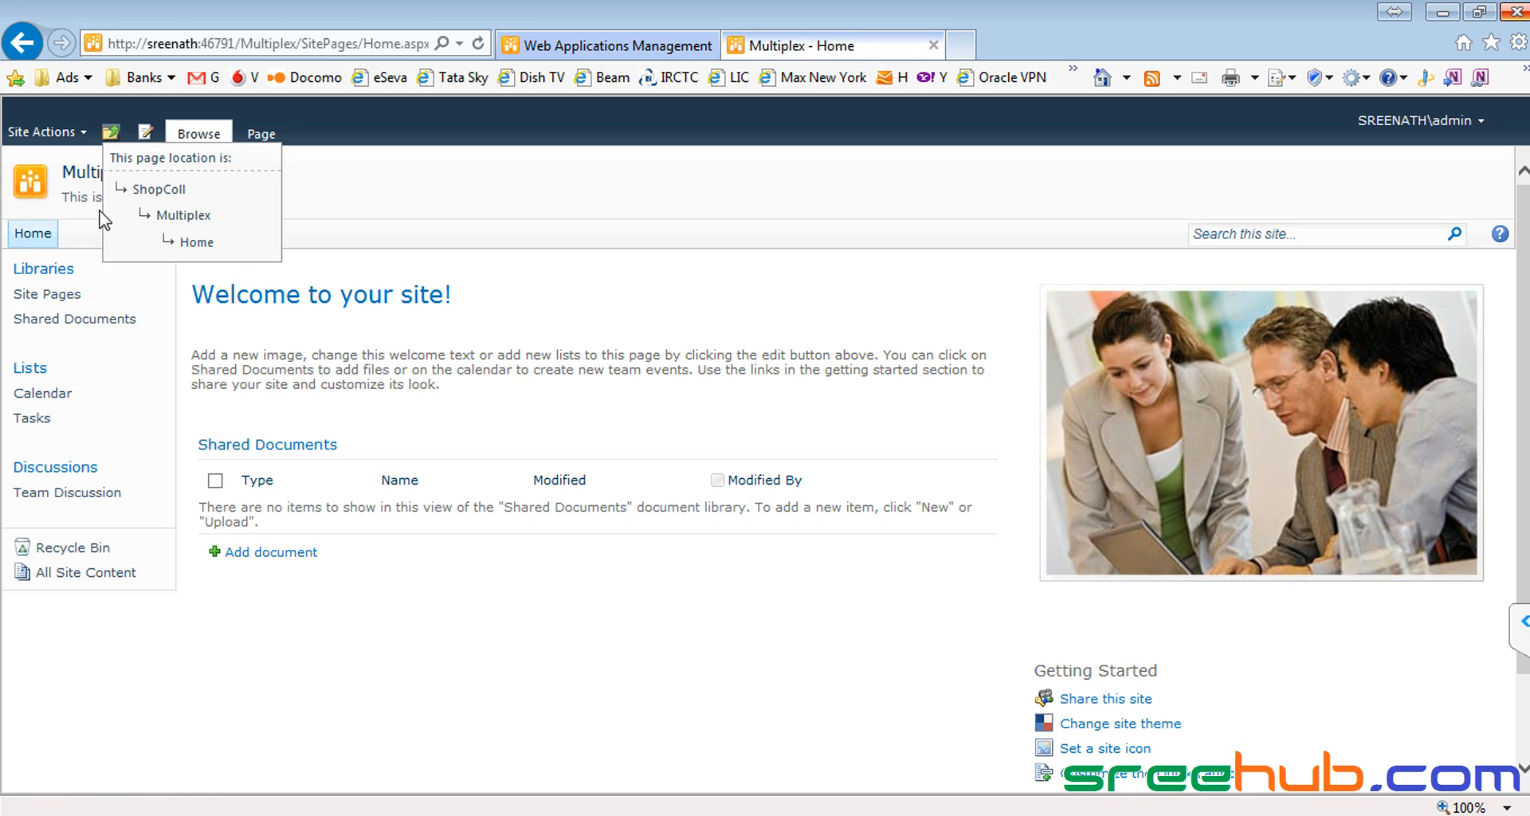
{"action": "left_click", "coordinate": [158, 190]}
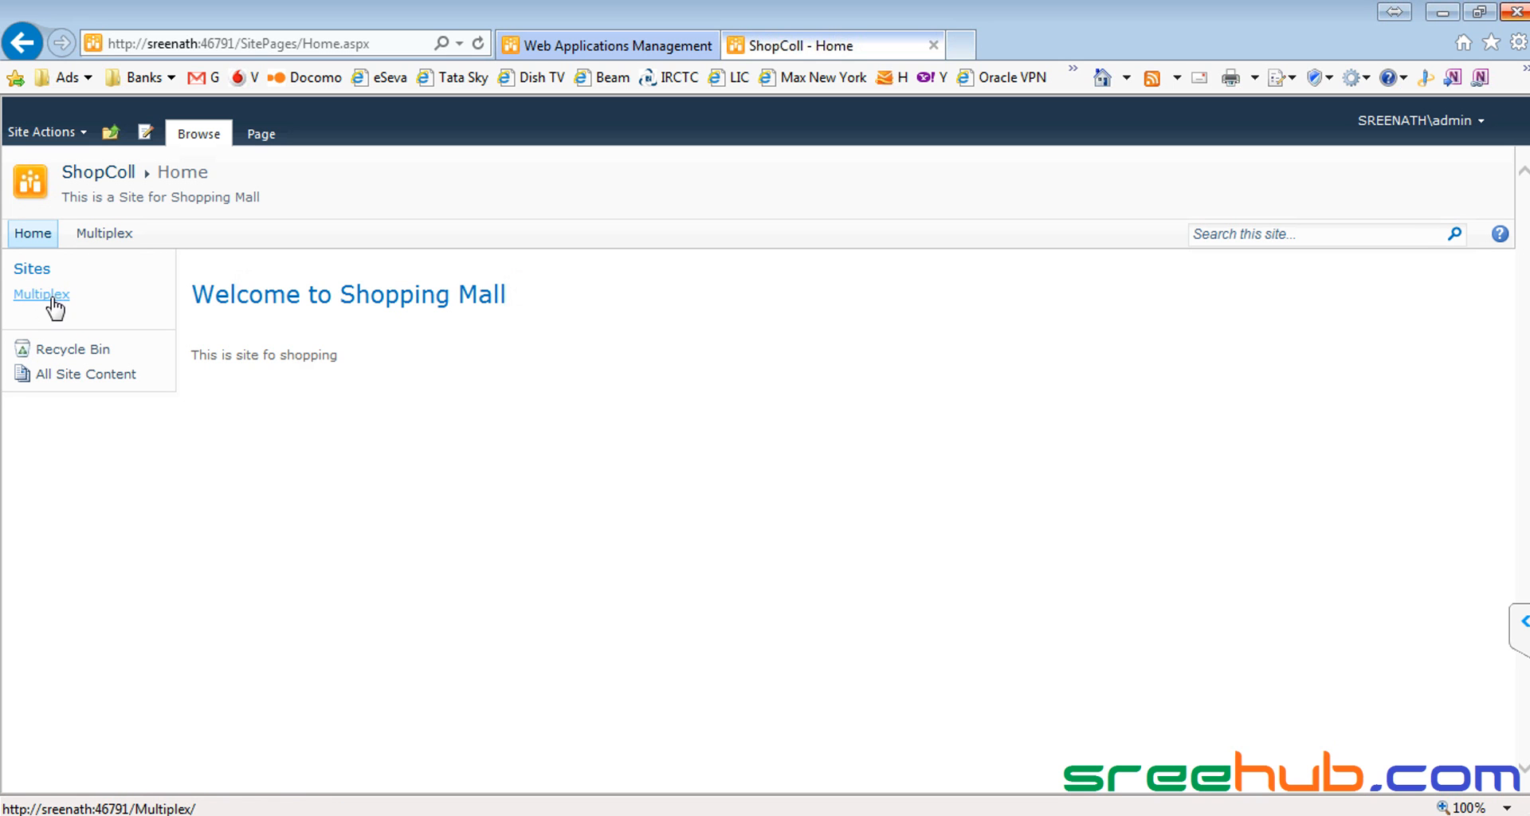
{"action": "left_click", "coordinate": [105, 238]}
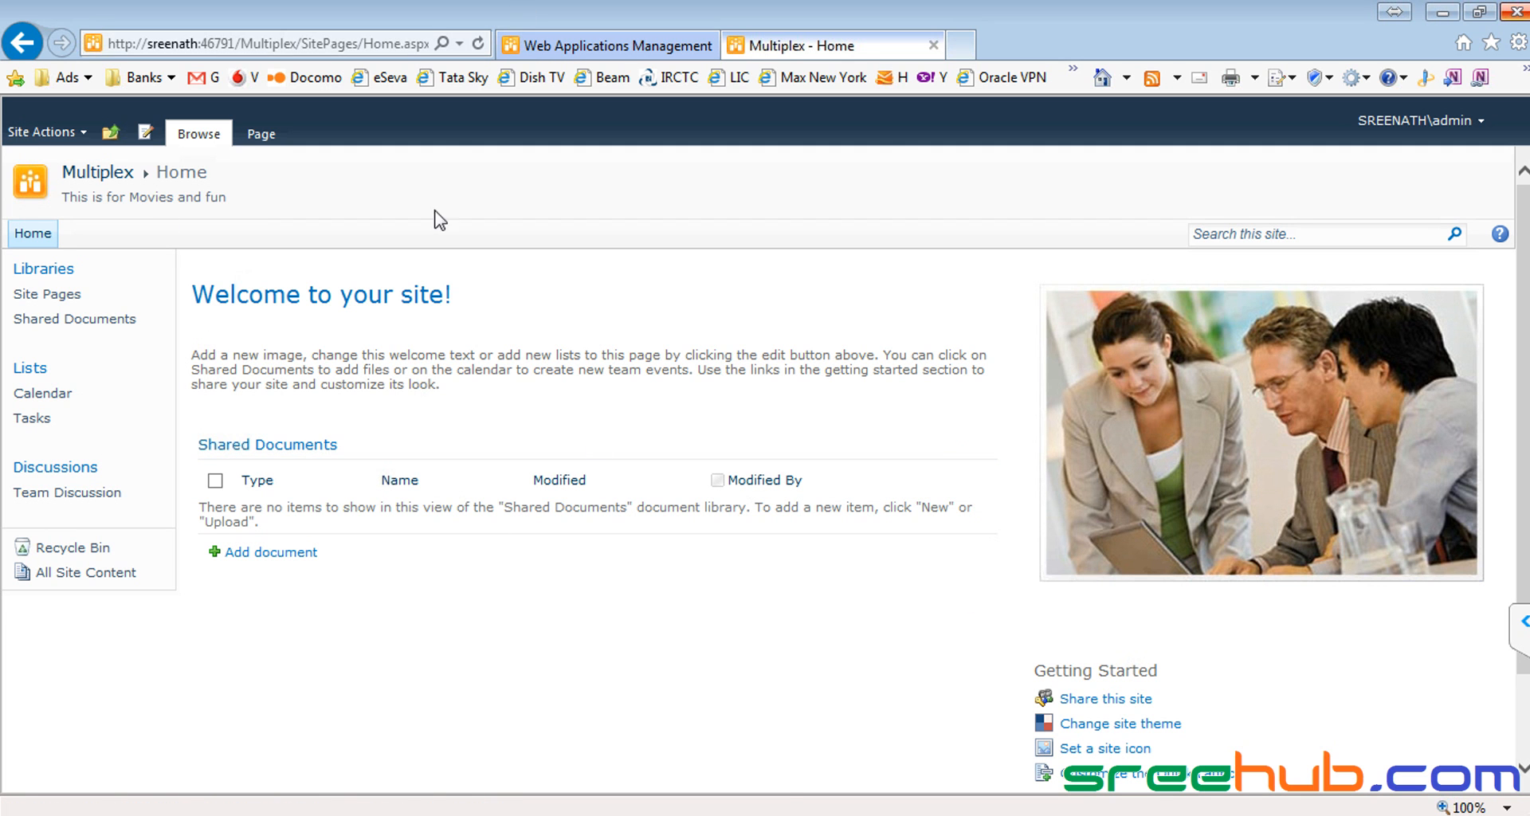
Step: Edit the Multiplex home page and retitle its heading 'Welcome to Multiplex'
{"action": "left_click", "coordinate": [56, 132]}
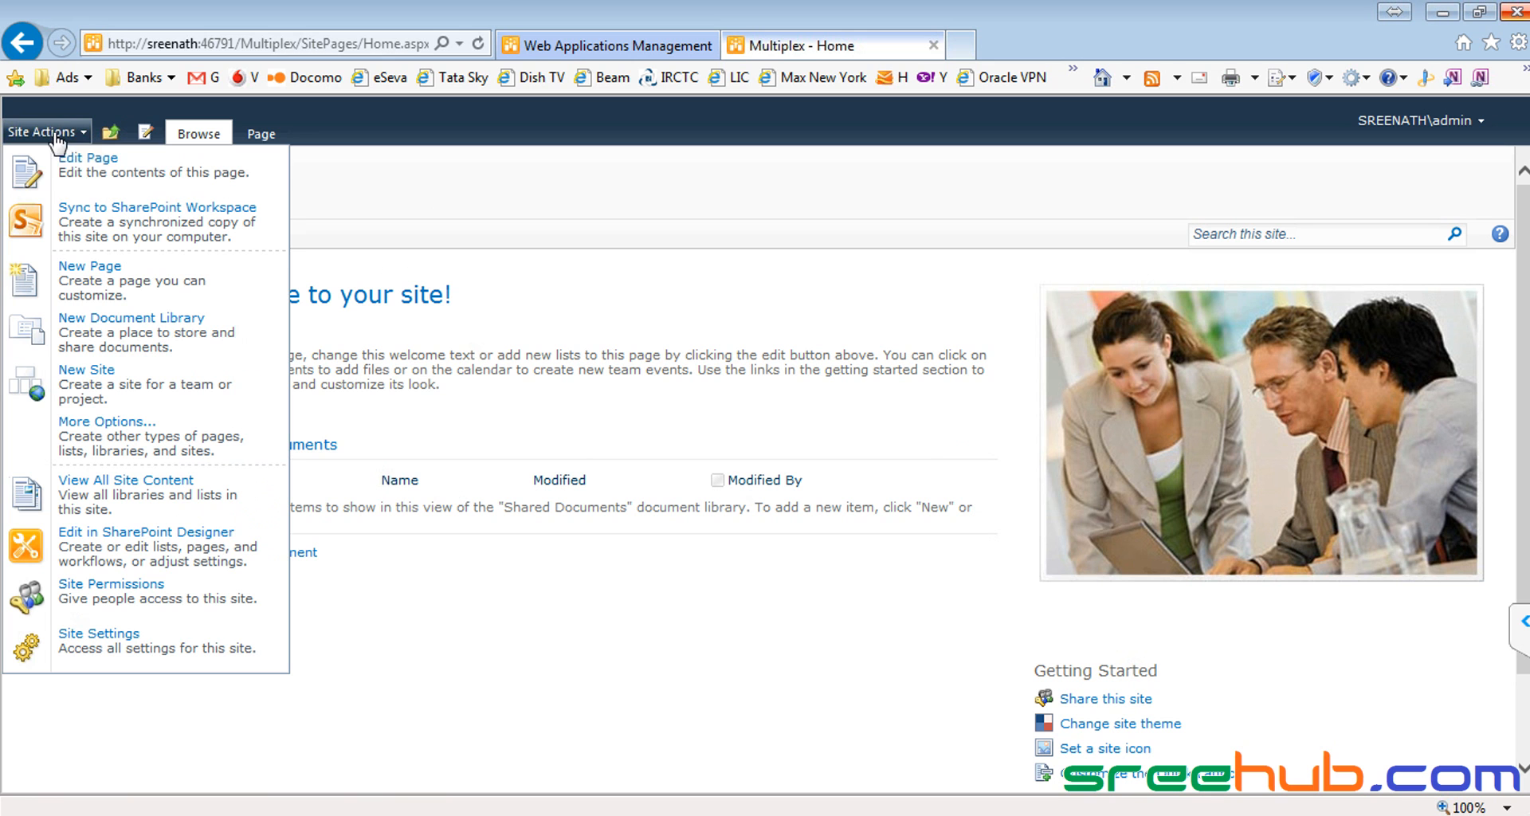
{"action": "left_click", "coordinate": [83, 182]}
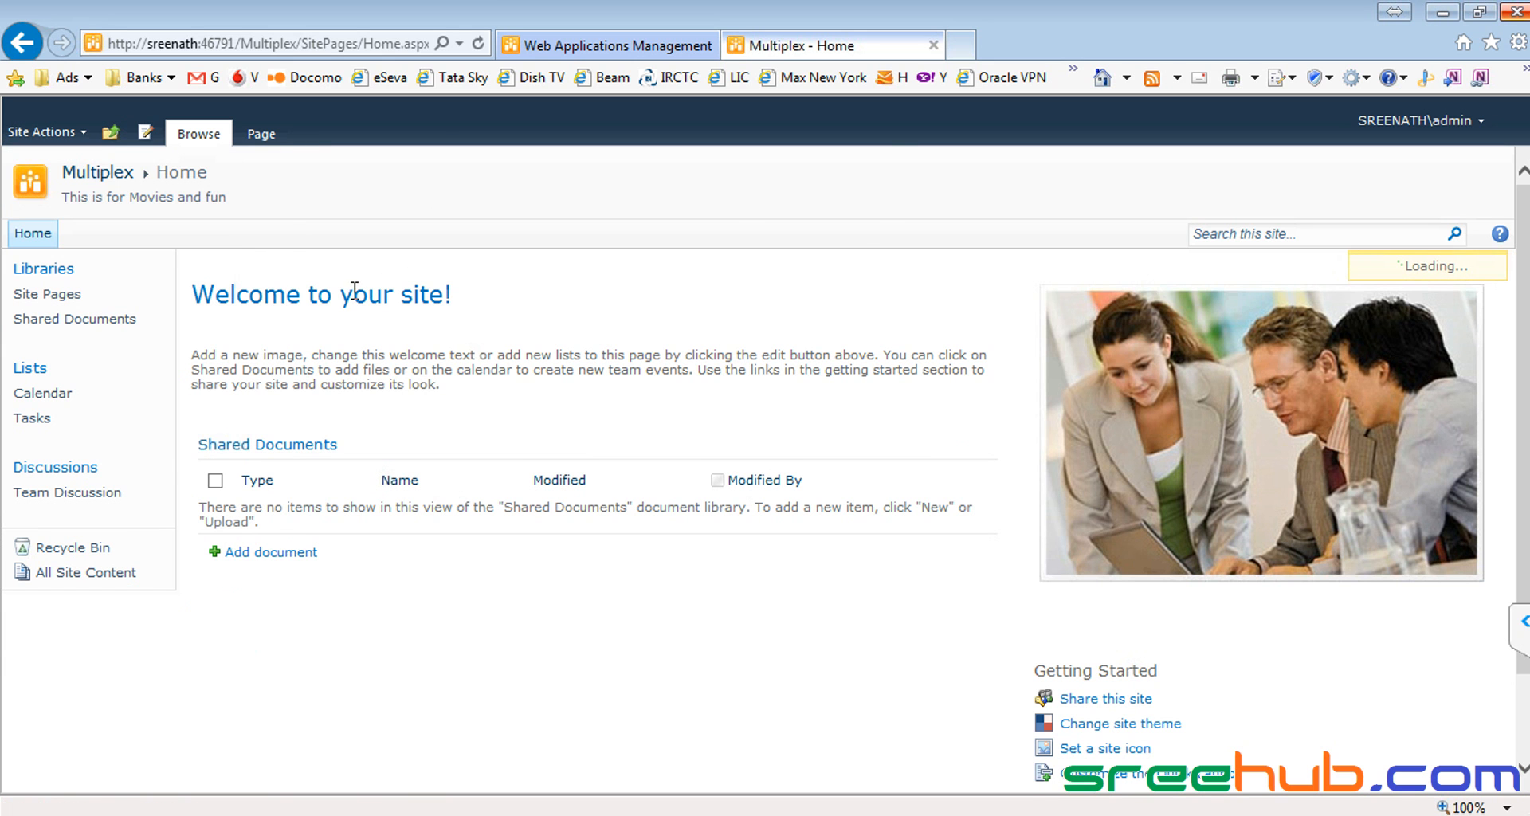
{"action": "left_click_drag", "start_coordinate": [194, 297], "coordinate": [472, 296]}
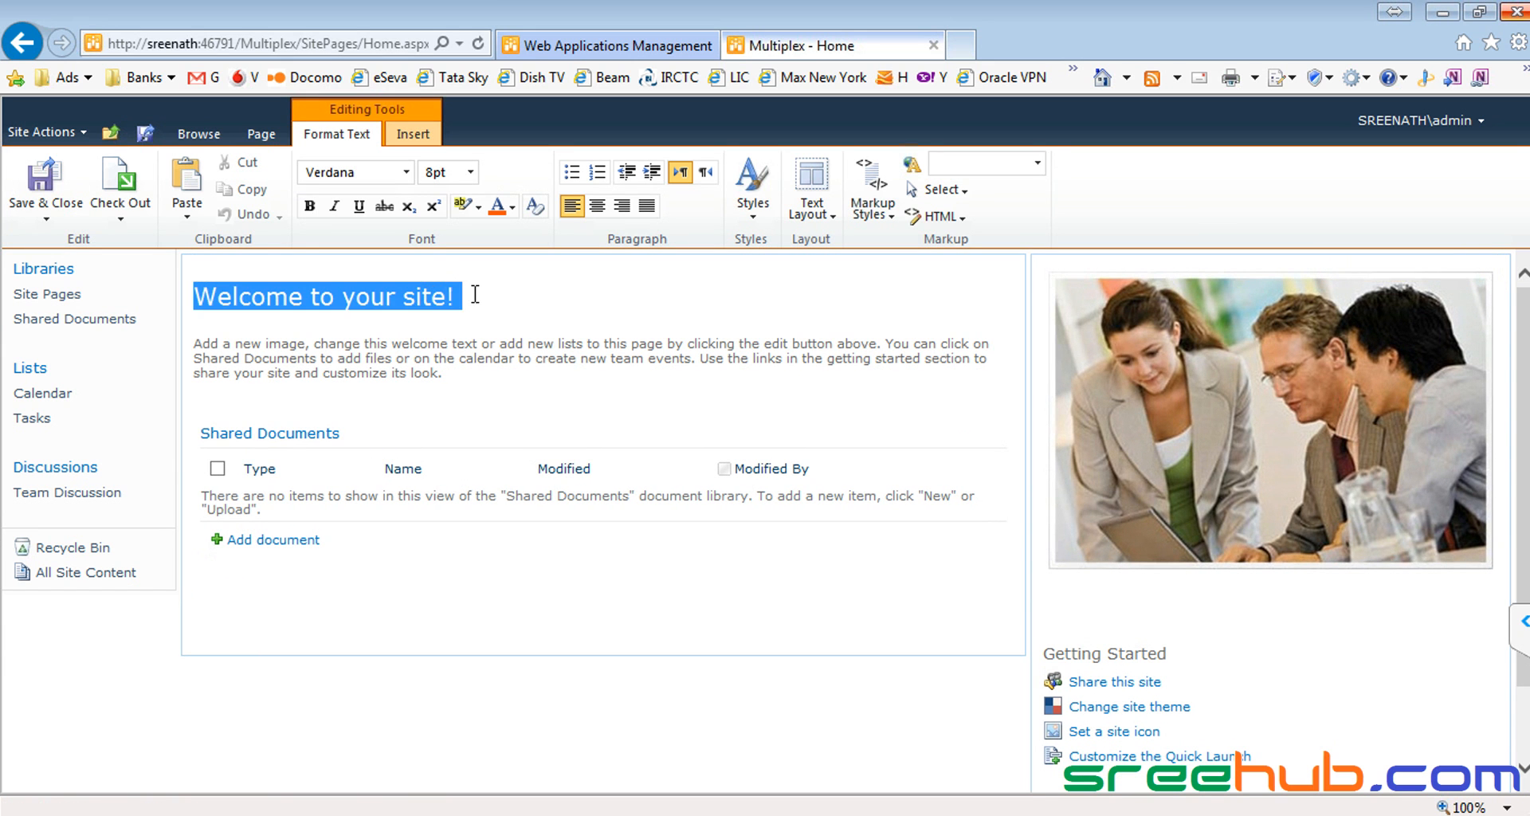
{"action": "type", "text": "TN"}
{"action": "key", "text": "BackSpace"}
{"action": "key", "text": "BackSpace"}
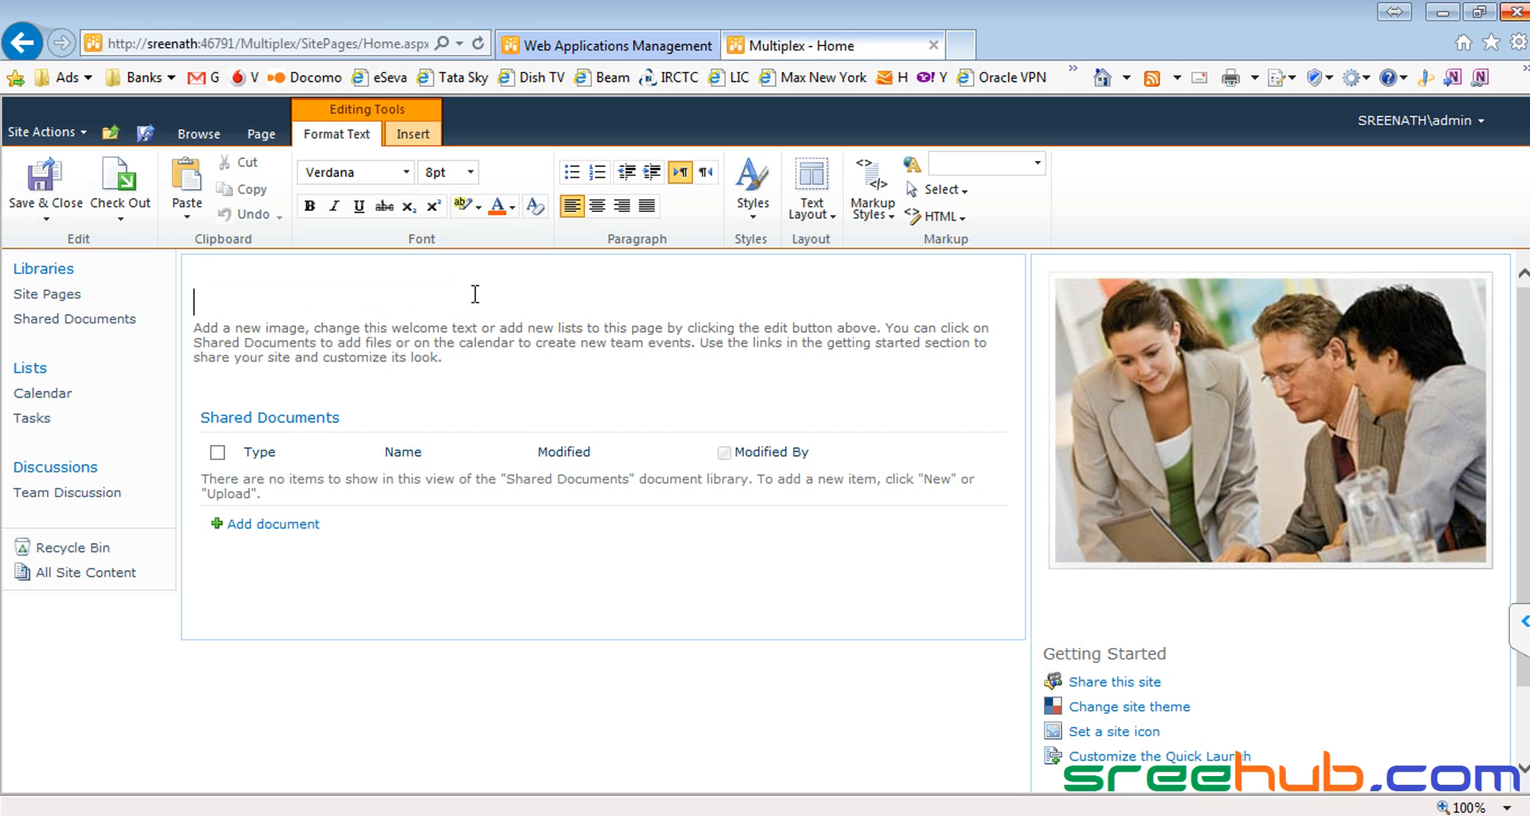
{"action": "type", "text": "Welcom"}
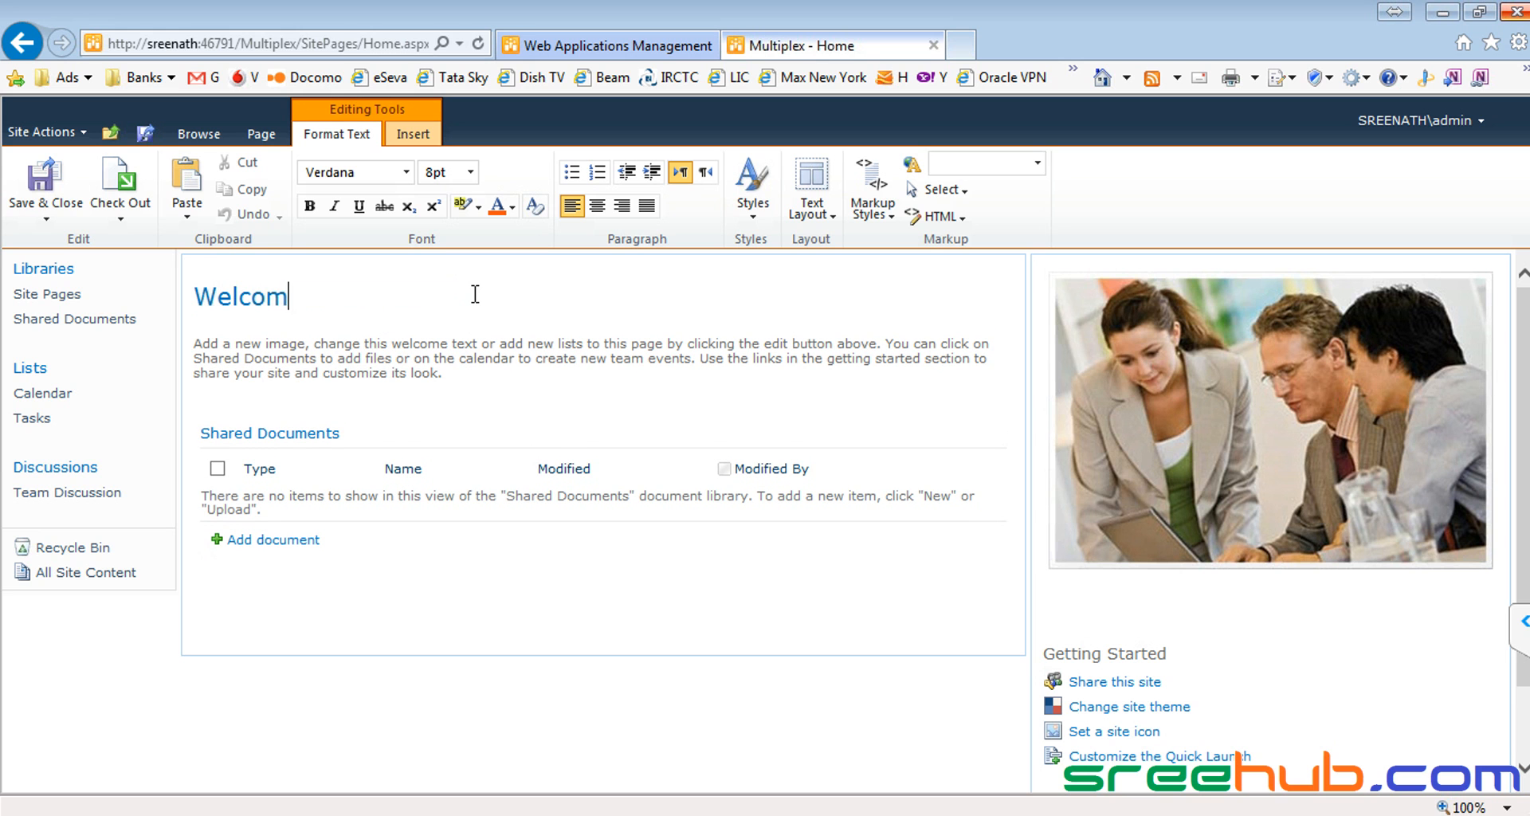
{"action": "type", "text": "e to M"}
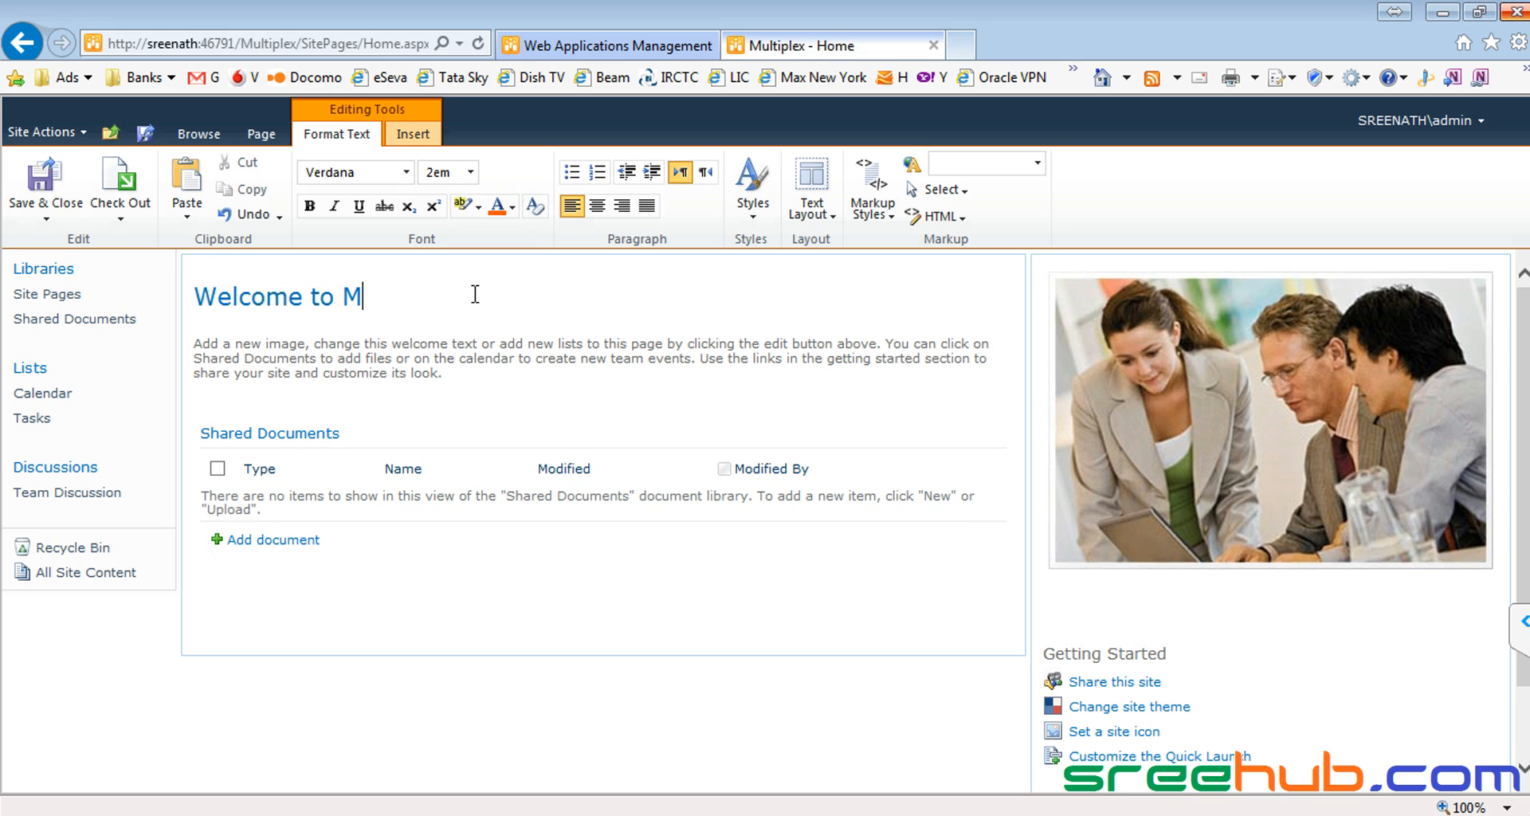
{"action": "type", "text": "ultiplex"}
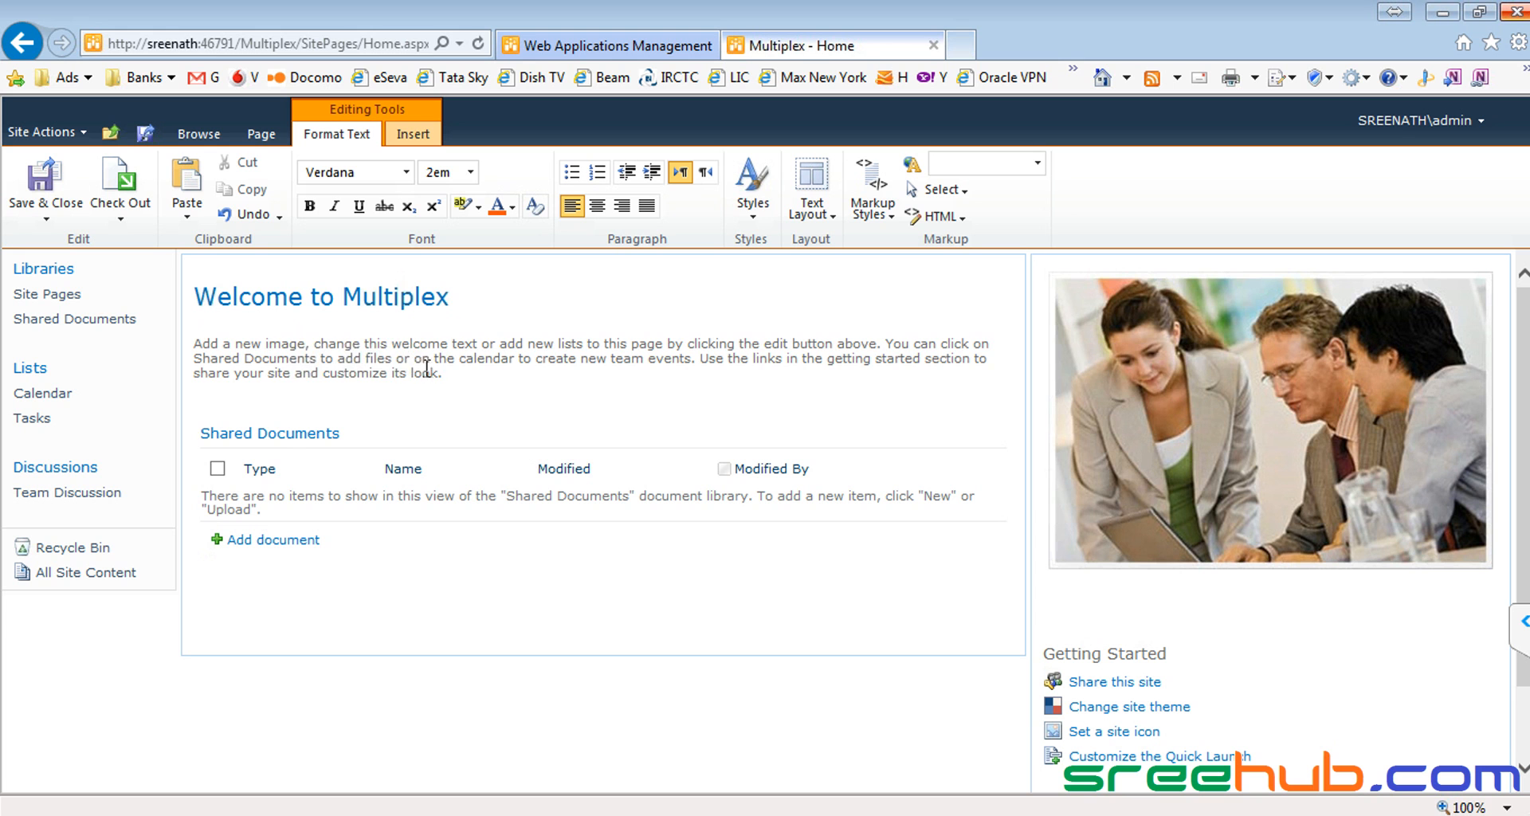
Step: Replace the default welcome paragraph with 'This for movies and fun.'
{"action": "left_click_drag", "start_coordinate": [438, 373], "coordinate": [193, 346]}
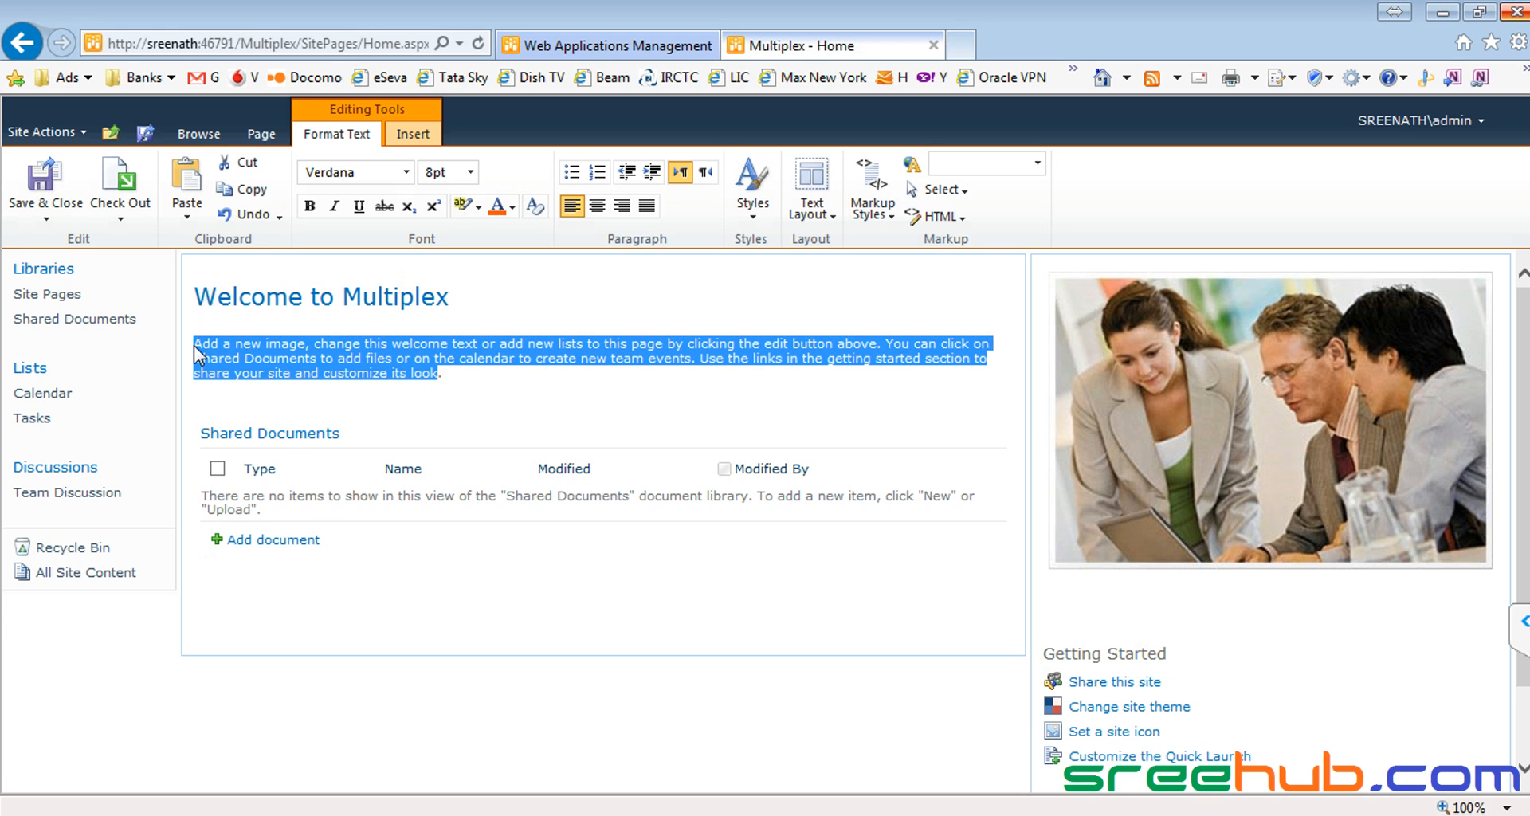
{"action": "type", "text": "This "}
{"action": "type", "text": "fr m"}
{"action": "key", "text": "BackSpace"}
{"action": "key", "text": "BackSpace"}
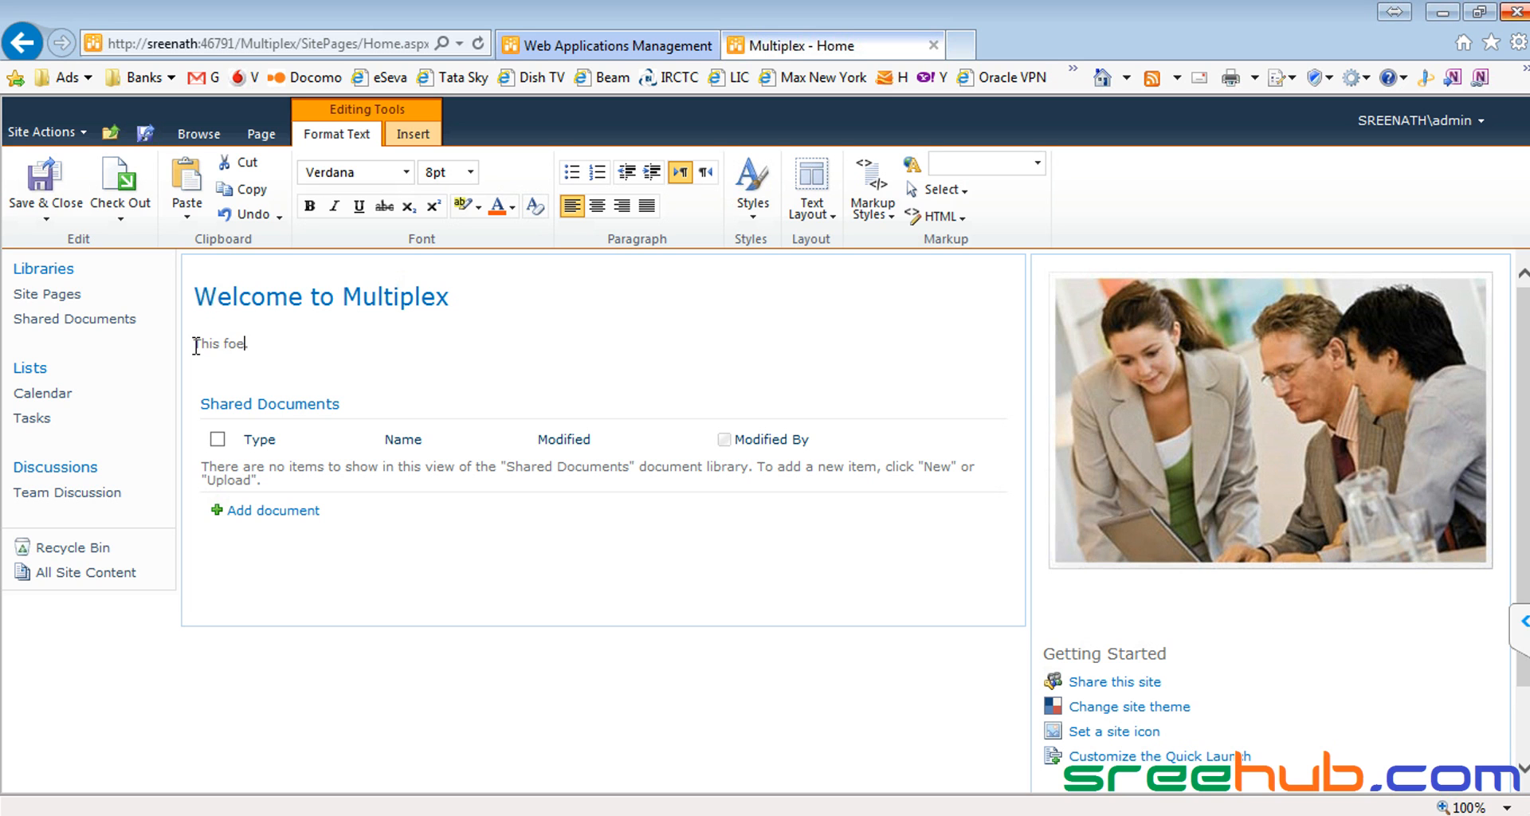
{"action": "type", "text": "movies and"}
Step: Delete the Shared Documents list, picture and Getting Started links, then save the page
{"action": "key", "text": "shift+Down"}
{"action": "key", "text": "shift+Down"}
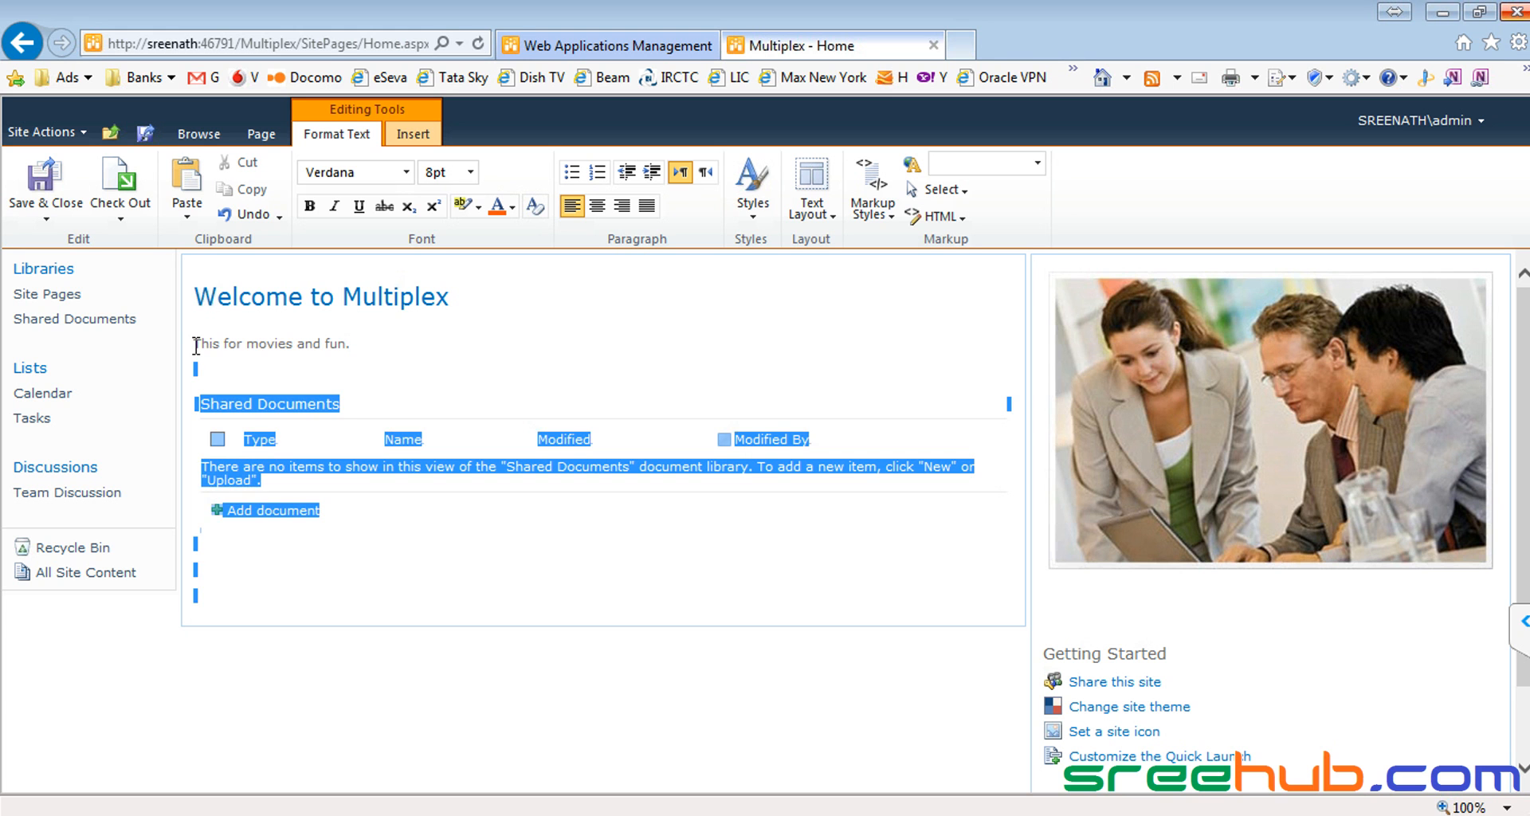
{"action": "key", "text": "Delete"}
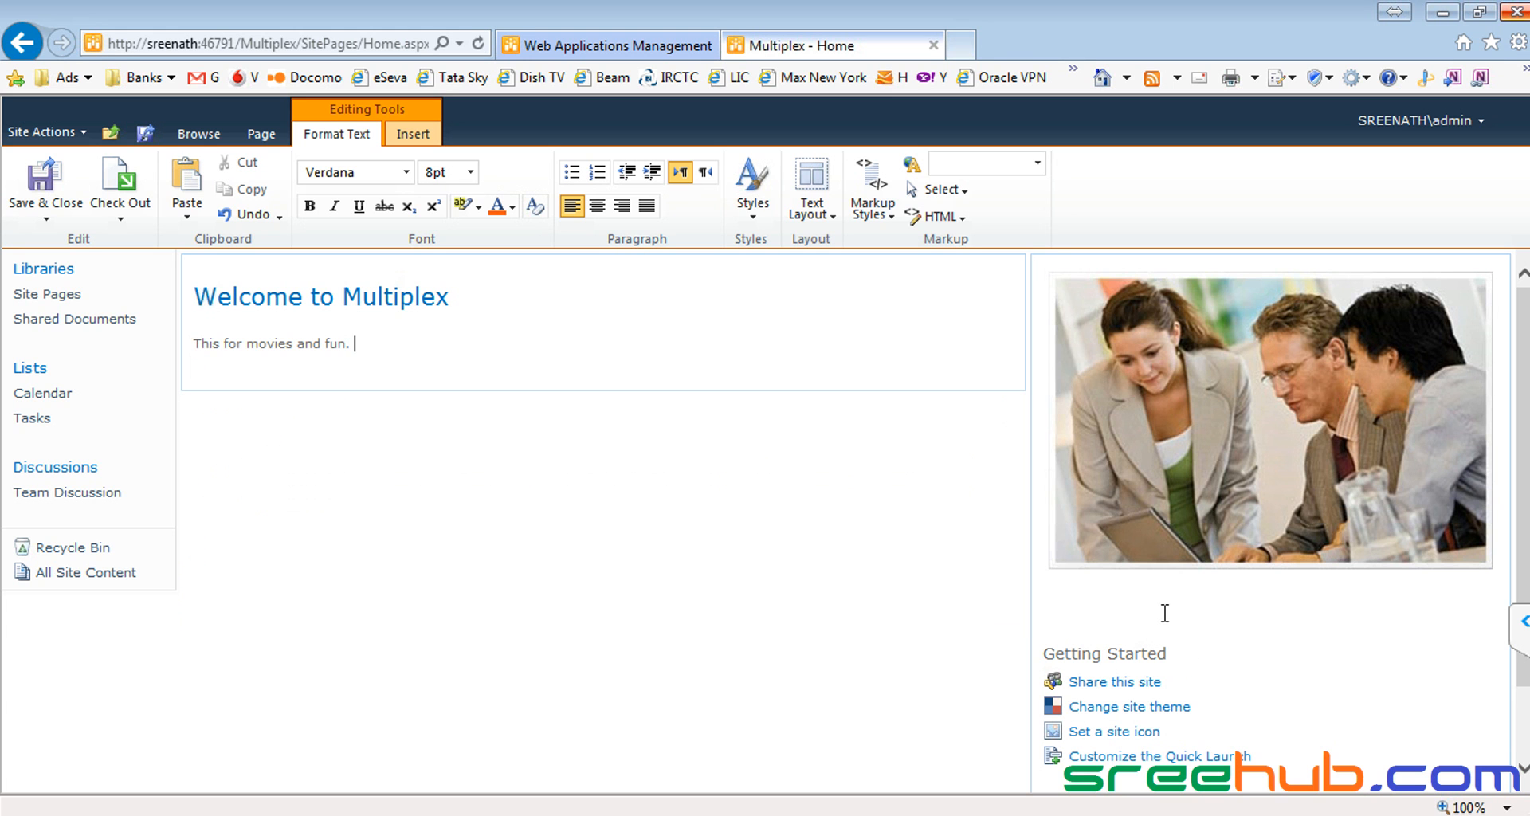
{"action": "left_click", "coordinate": [1067, 325]}
{"action": "key", "text": "Delete"}
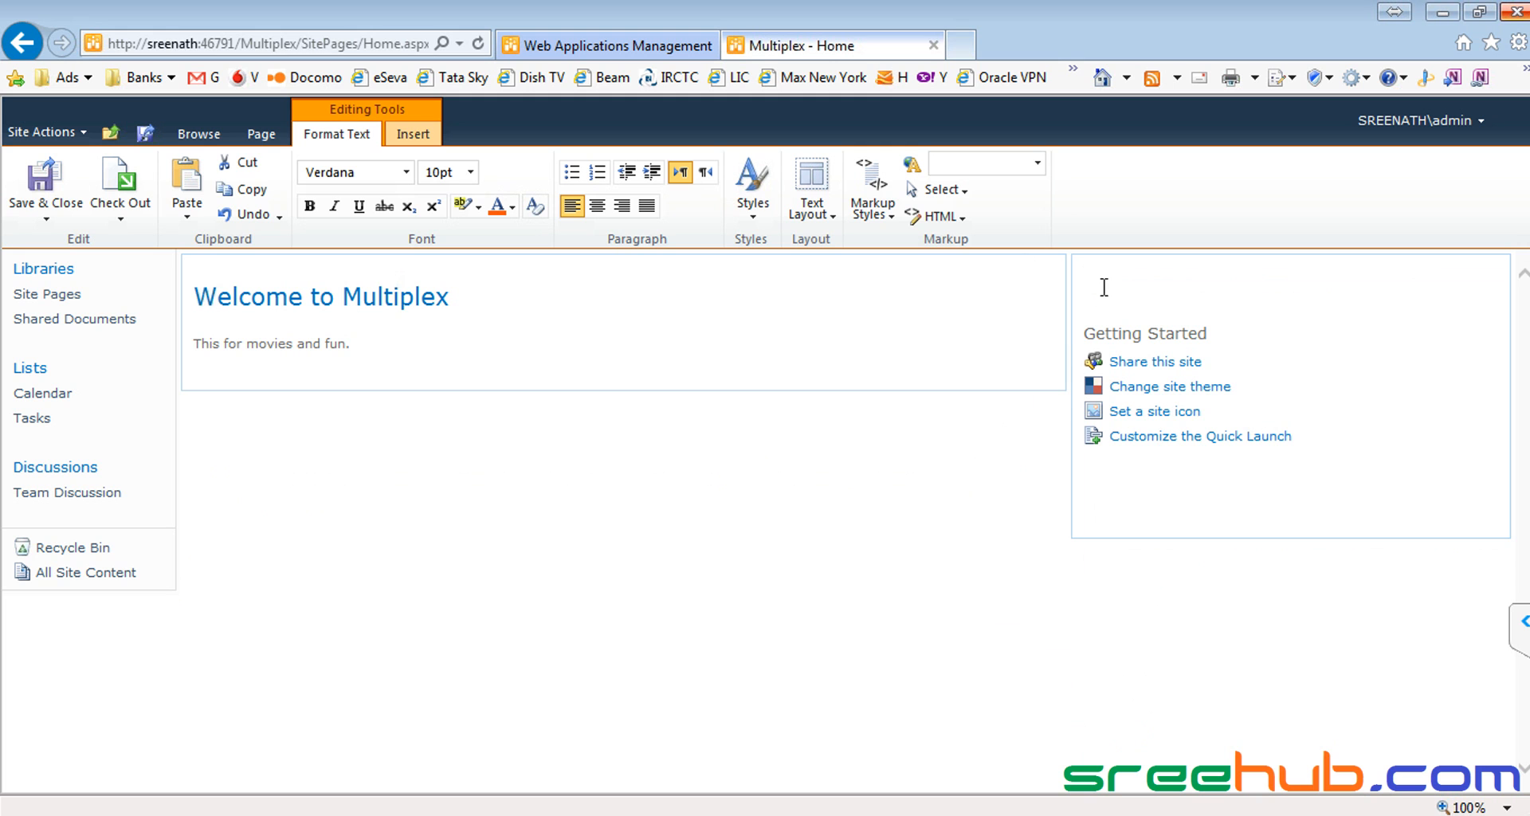
{"action": "left_click_drag", "start_coordinate": [1152, 507], "coordinate": [1089, 288]}
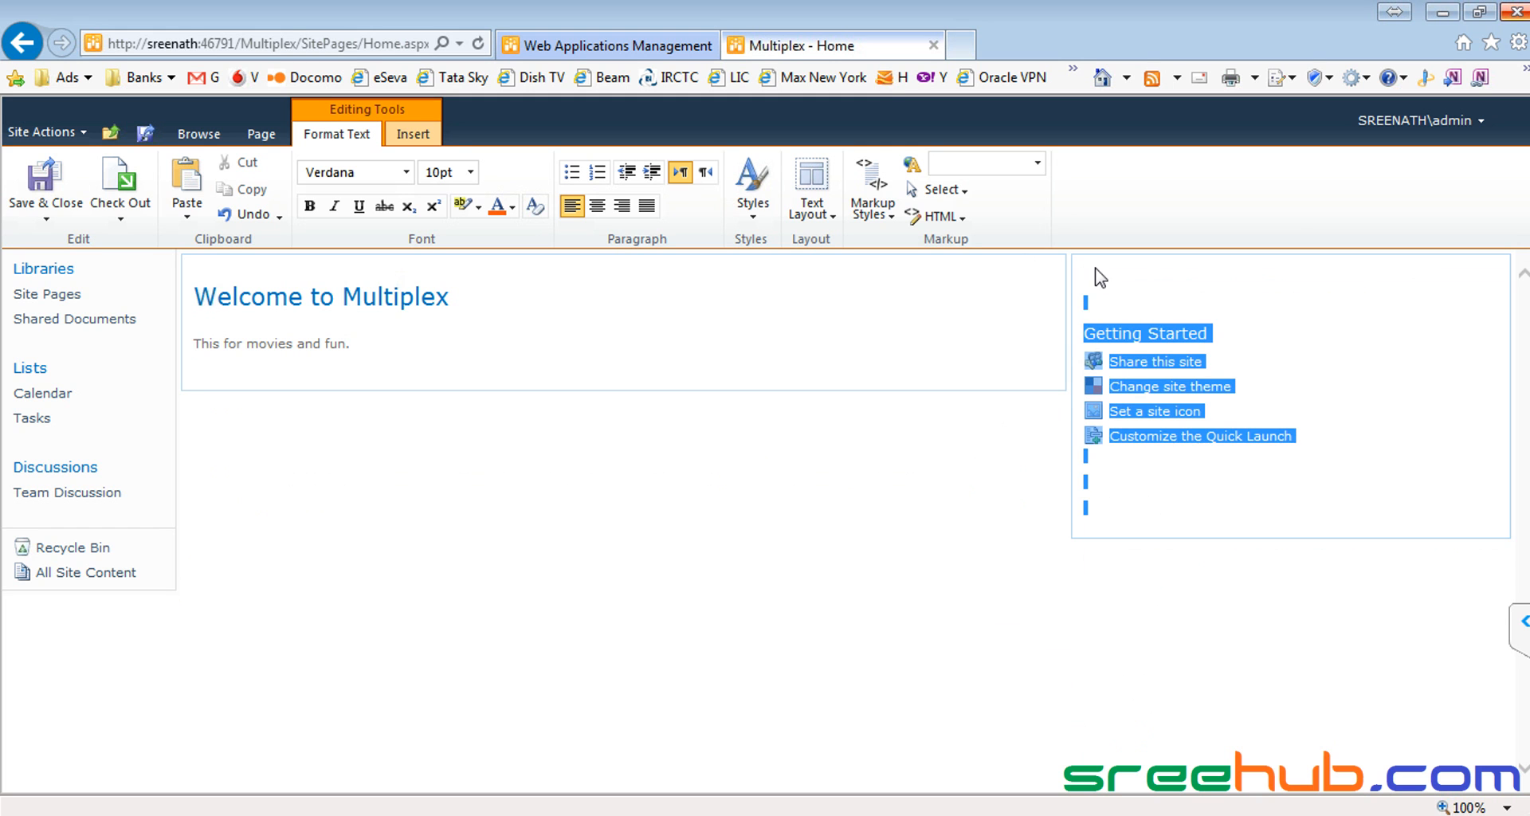
{"action": "key", "text": "Delete"}
{"action": "left_click", "coordinate": [46, 195]}
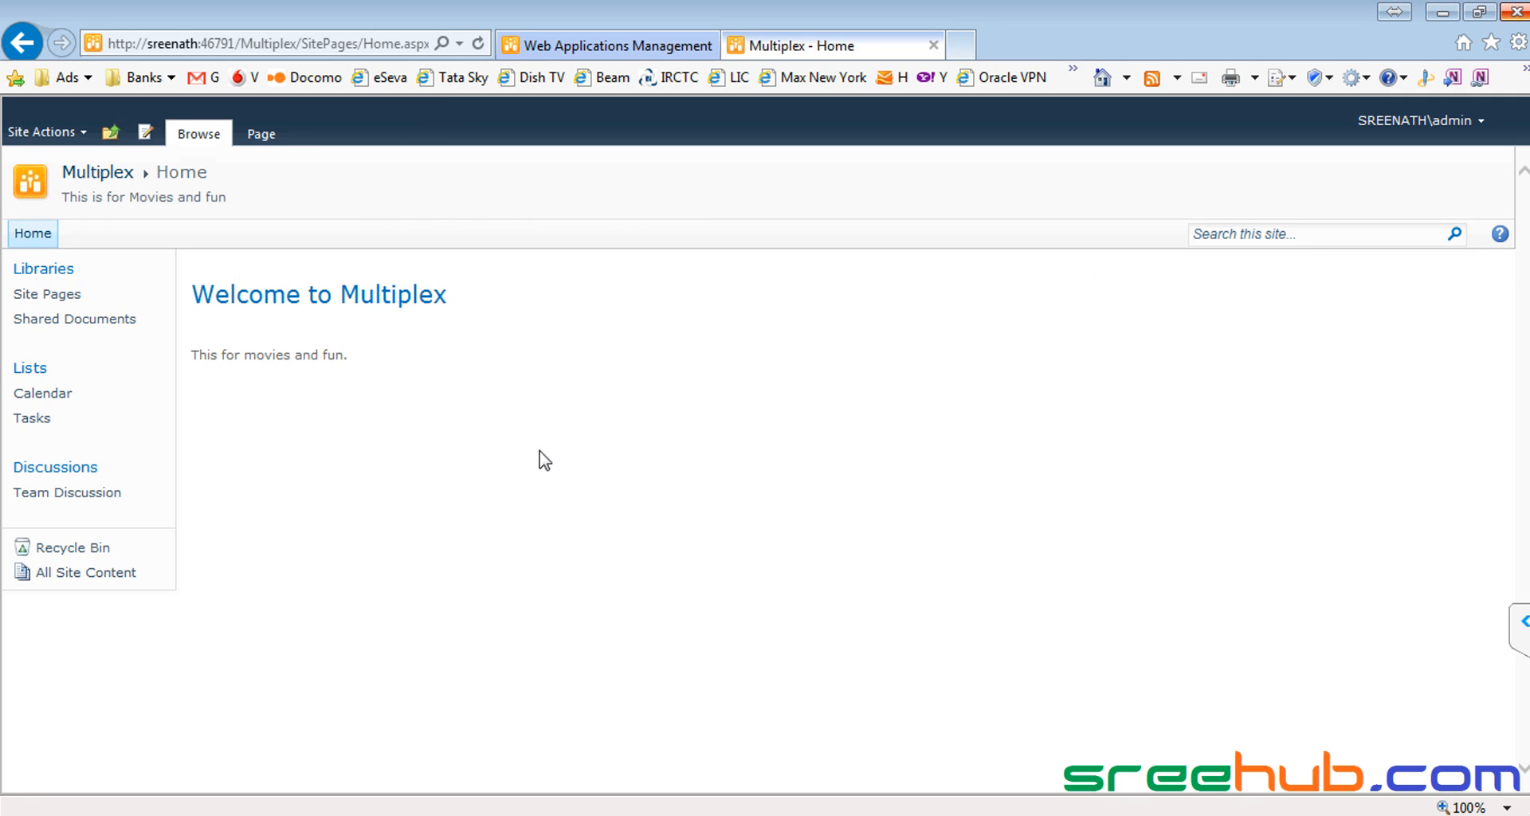
Step: Highlight and deselect the Multiplex description 'This is for Movies and fun'
{"action": "left_click_drag", "start_coordinate": [381, 366], "coordinate": [167, 271]}
{"action": "left_click", "coordinate": [149, 222]}
{"action": "left_click_drag", "start_coordinate": [63, 198], "coordinate": [269, 210]}
{"action": "left_click", "coordinate": [294, 204]}
{"action": "left_click_drag", "start_coordinate": [62, 199], "coordinate": [255, 199]}
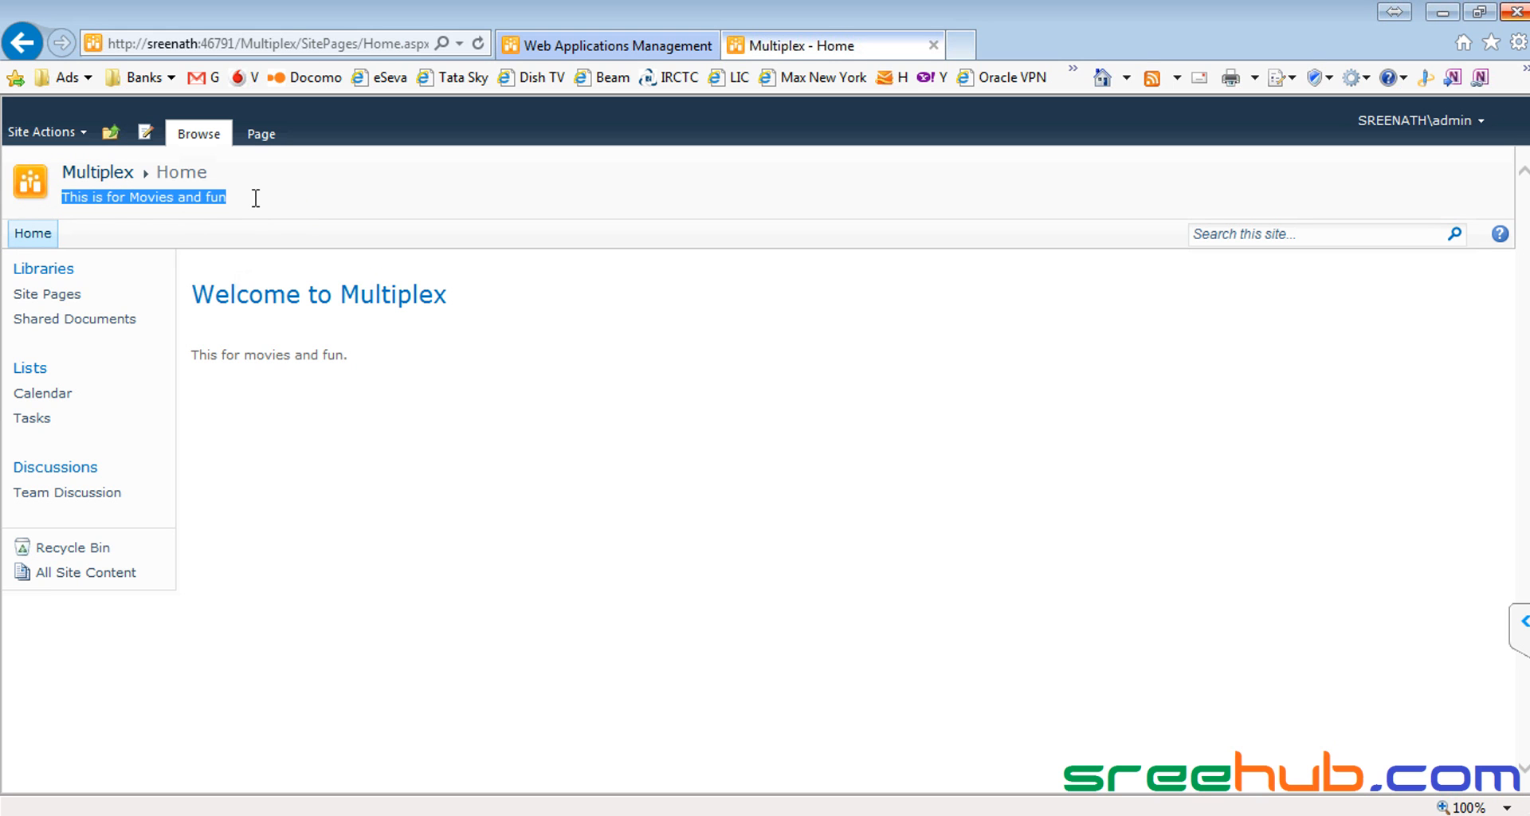
{"action": "left_click", "coordinate": [255, 200]}
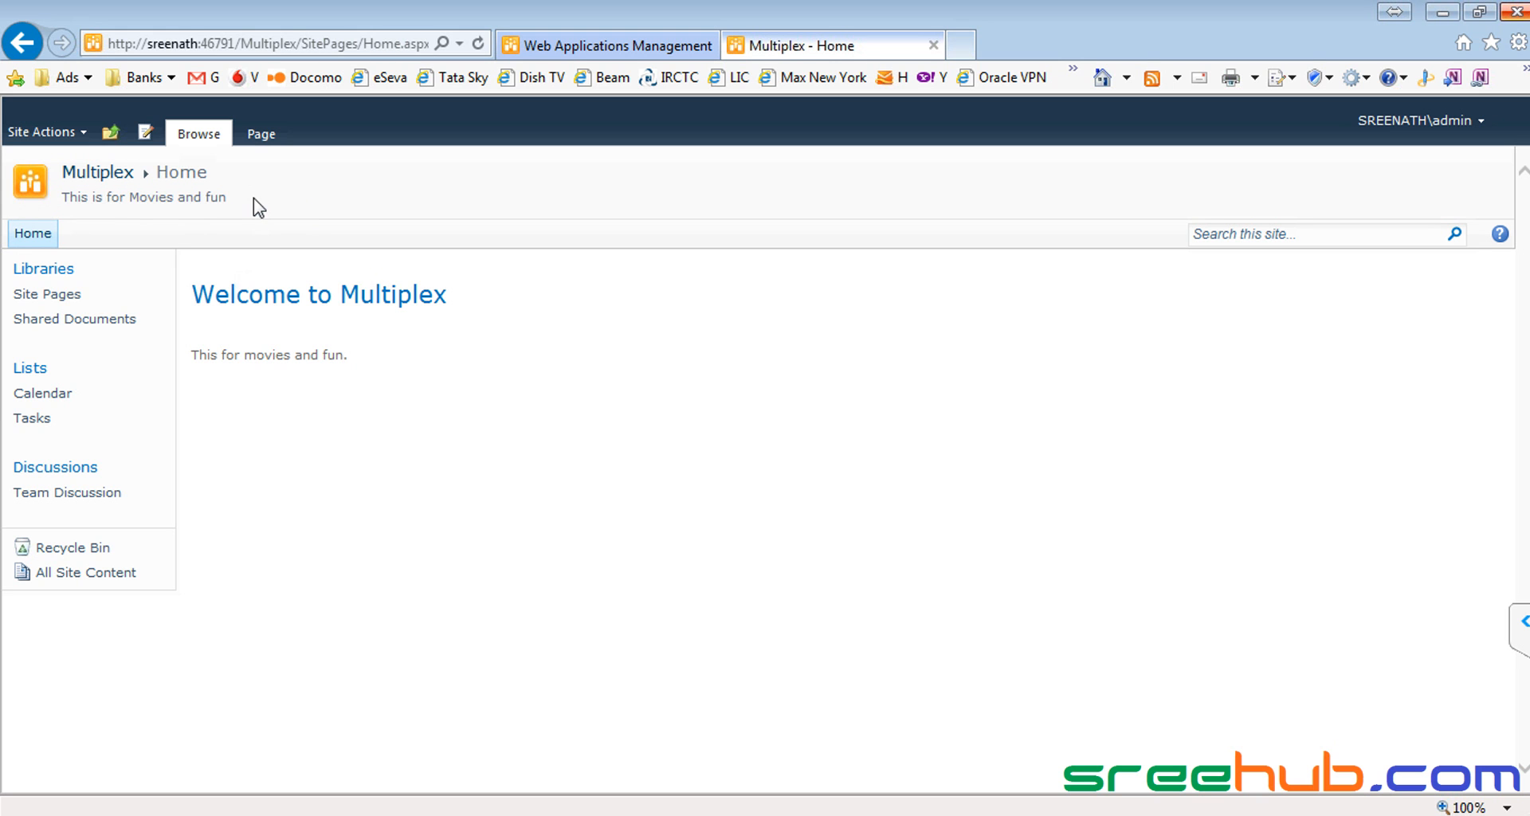
Step: Navigate up to ShopColl and back to the Multiplex home page
{"action": "left_click", "coordinate": [110, 132]}
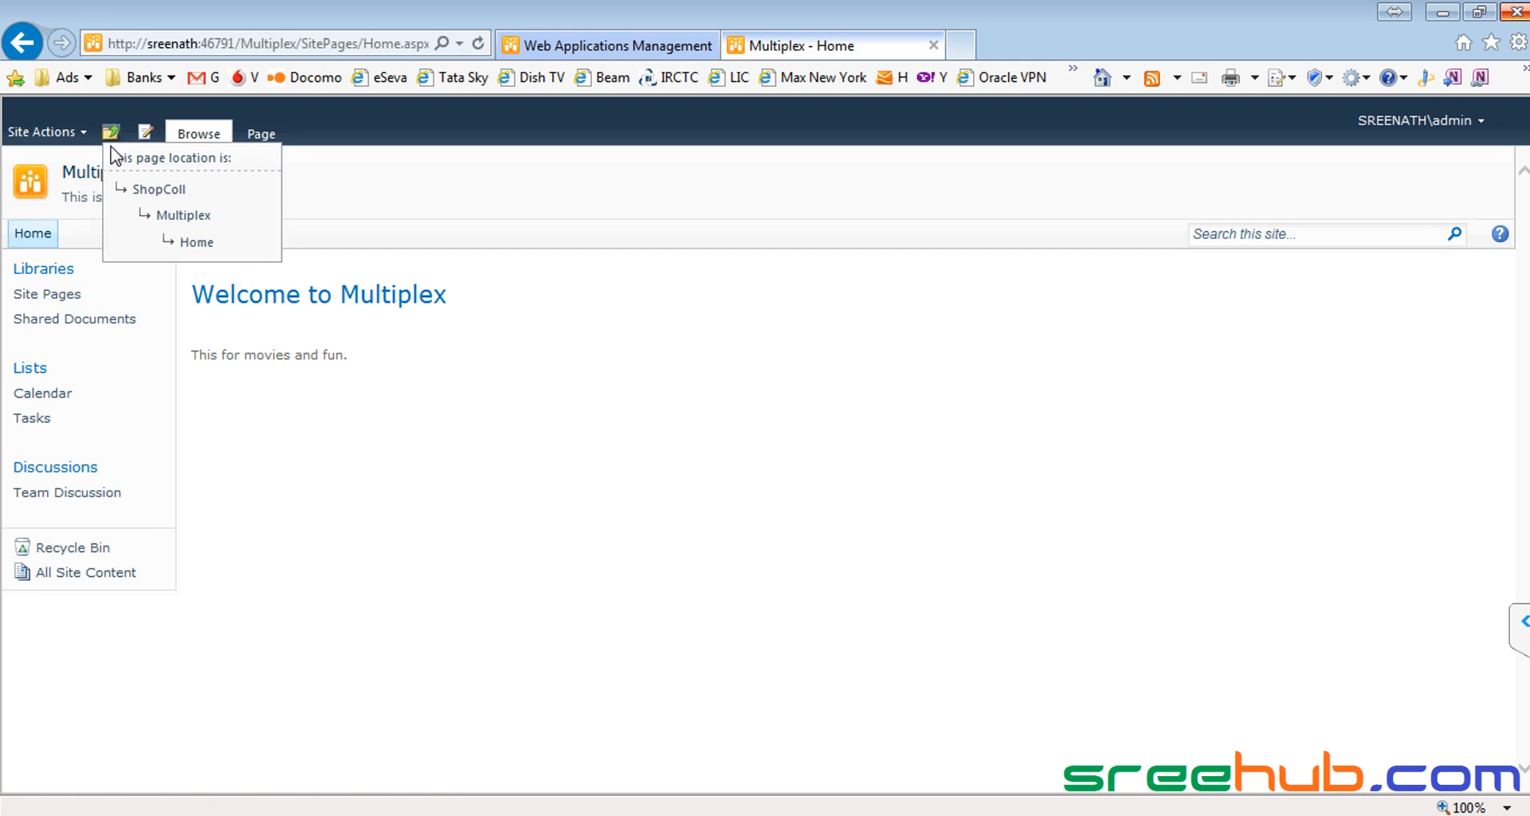
{"action": "left_click", "coordinate": [155, 189]}
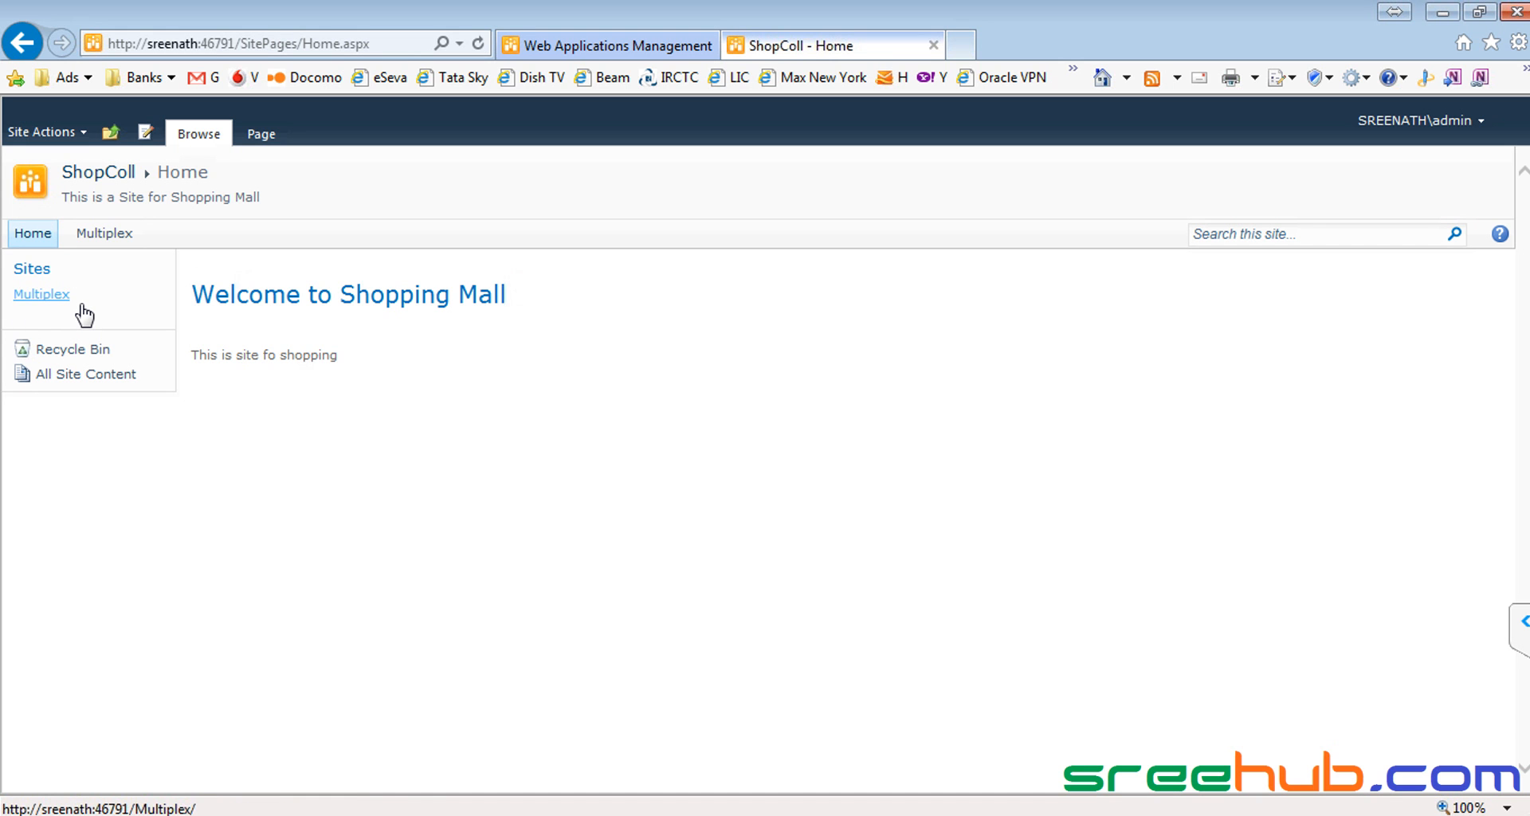
{"action": "left_click_drag", "start_coordinate": [83, 233], "coordinate": [91, 229]}
{"action": "left_click", "coordinate": [179, 229]}
{"action": "left_click", "coordinate": [26, 297]}
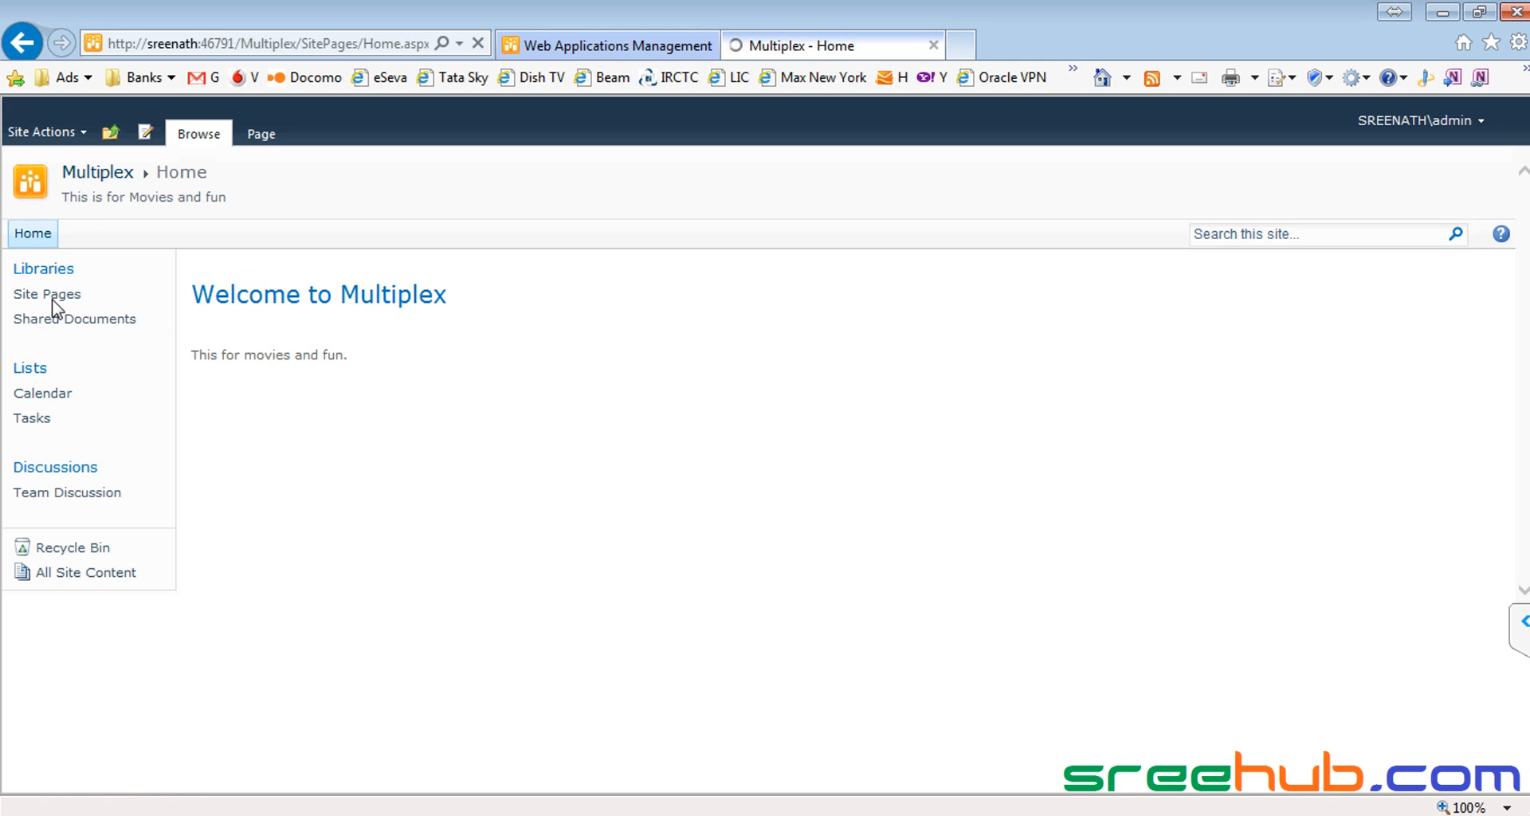
{"action": "left_click", "coordinate": [111, 132]}
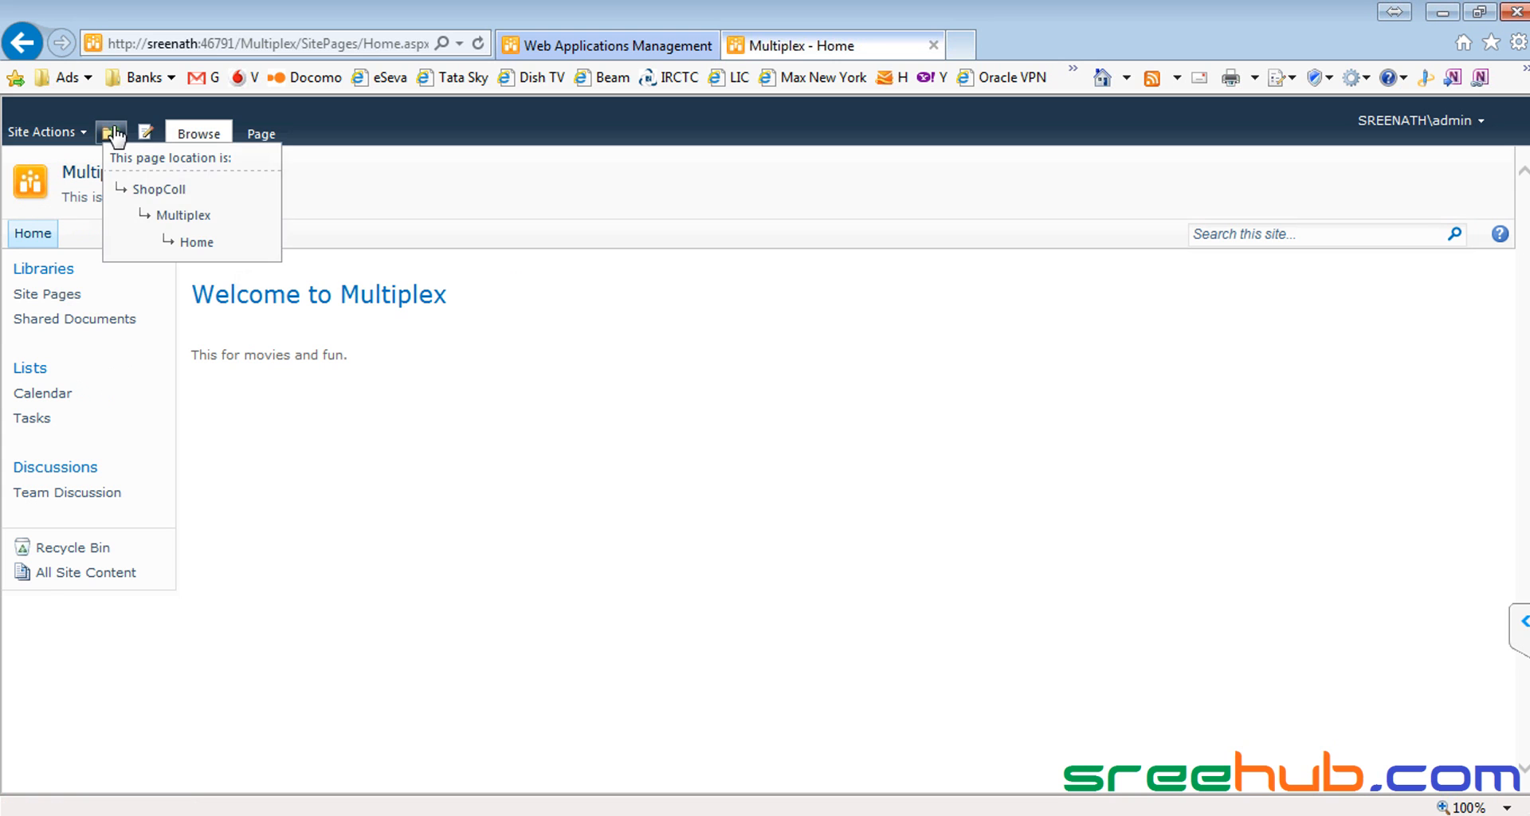
{"action": "left_click", "coordinate": [130, 189]}
{"action": "left_click", "coordinate": [117, 237]}
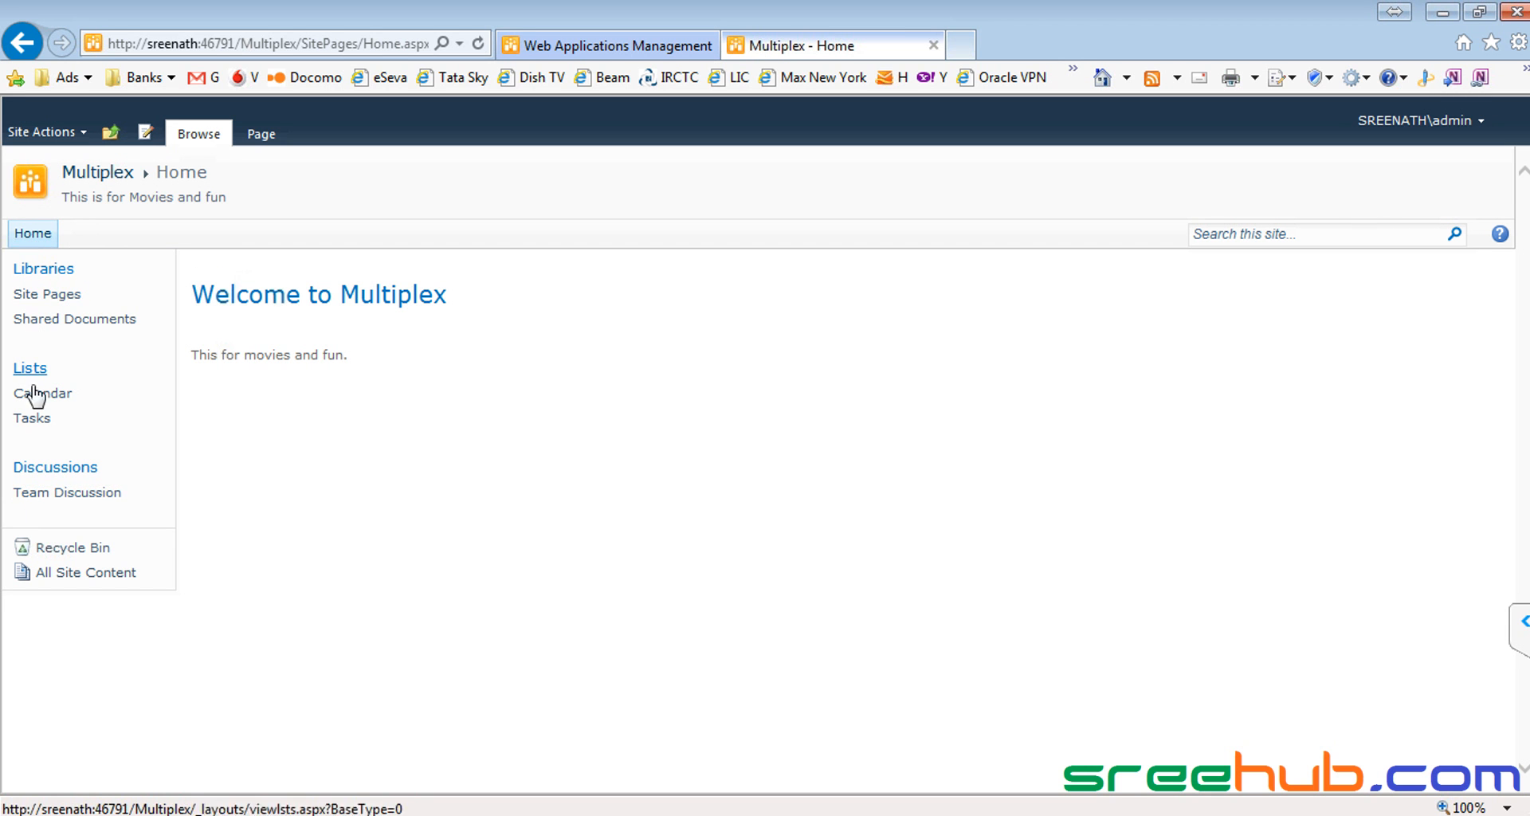
Step: Put the Multiplex home page into edit mode via Site Actions > Edit Page
{"action": "left_click", "coordinate": [38, 131]}
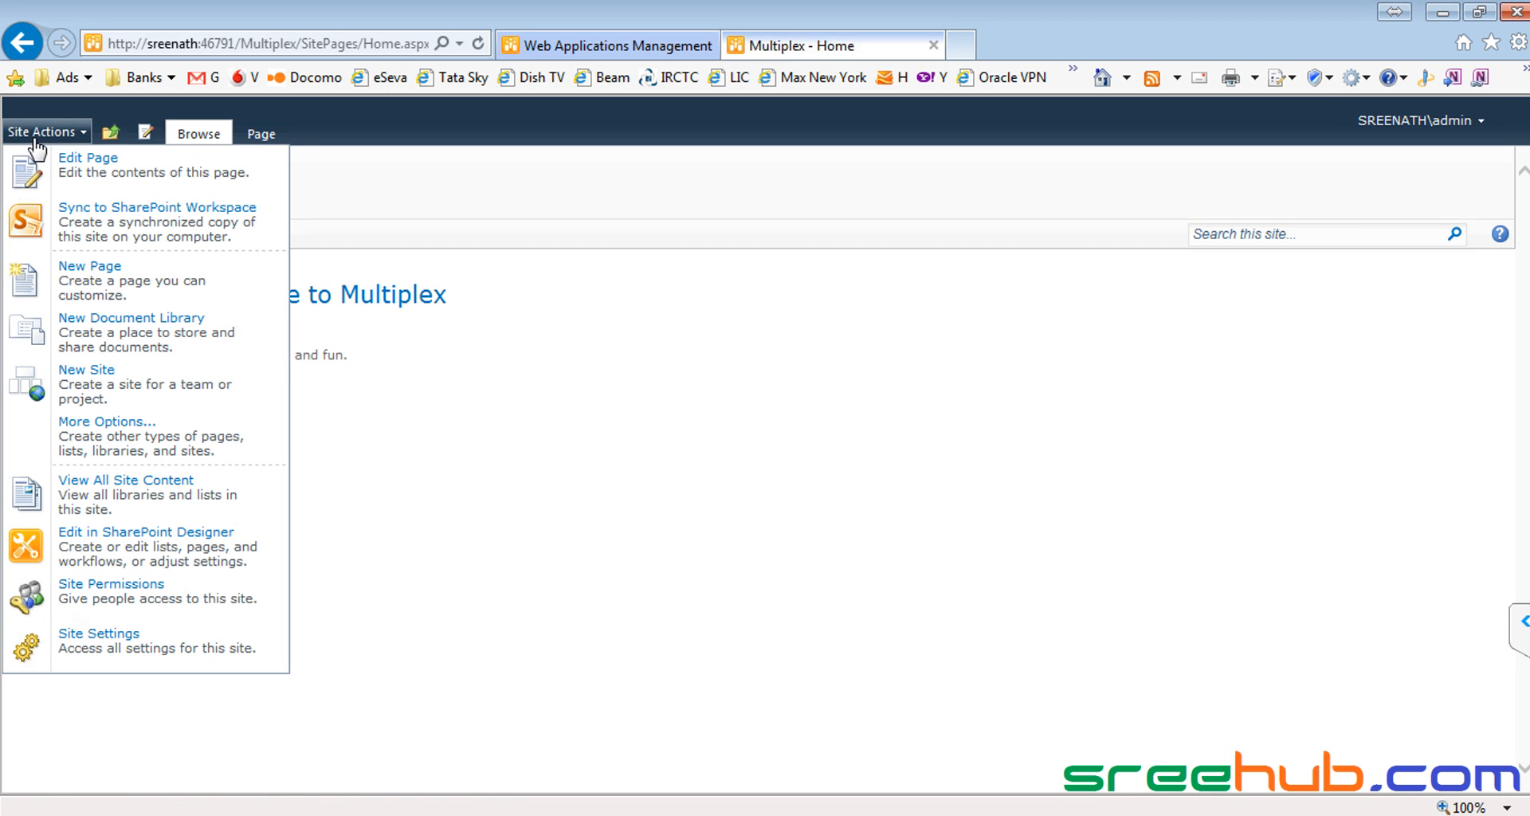
{"action": "left_click", "coordinate": [111, 177]}
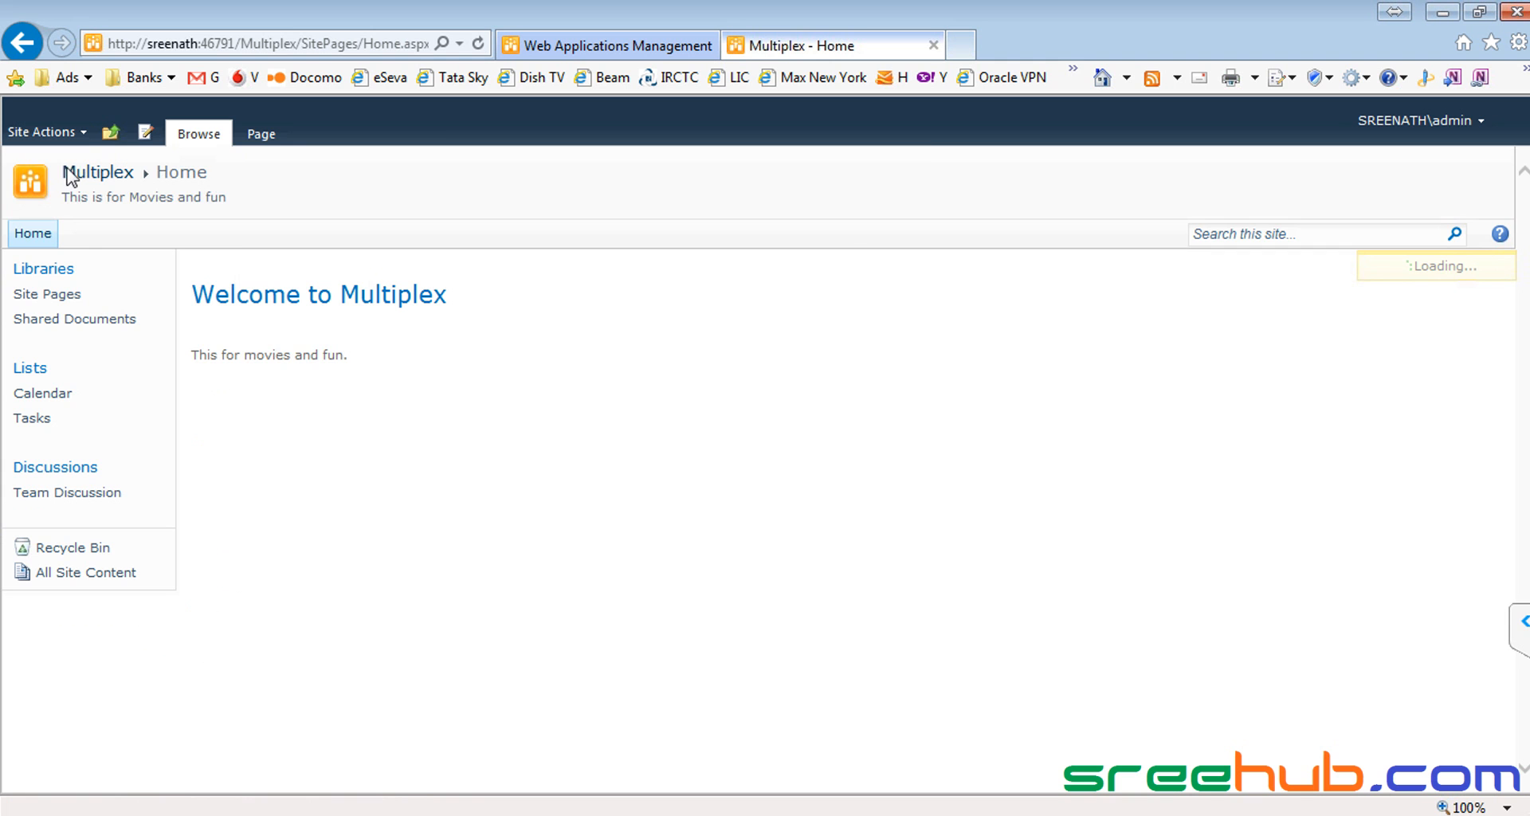
{"action": "left_click", "coordinate": [67, 134]}
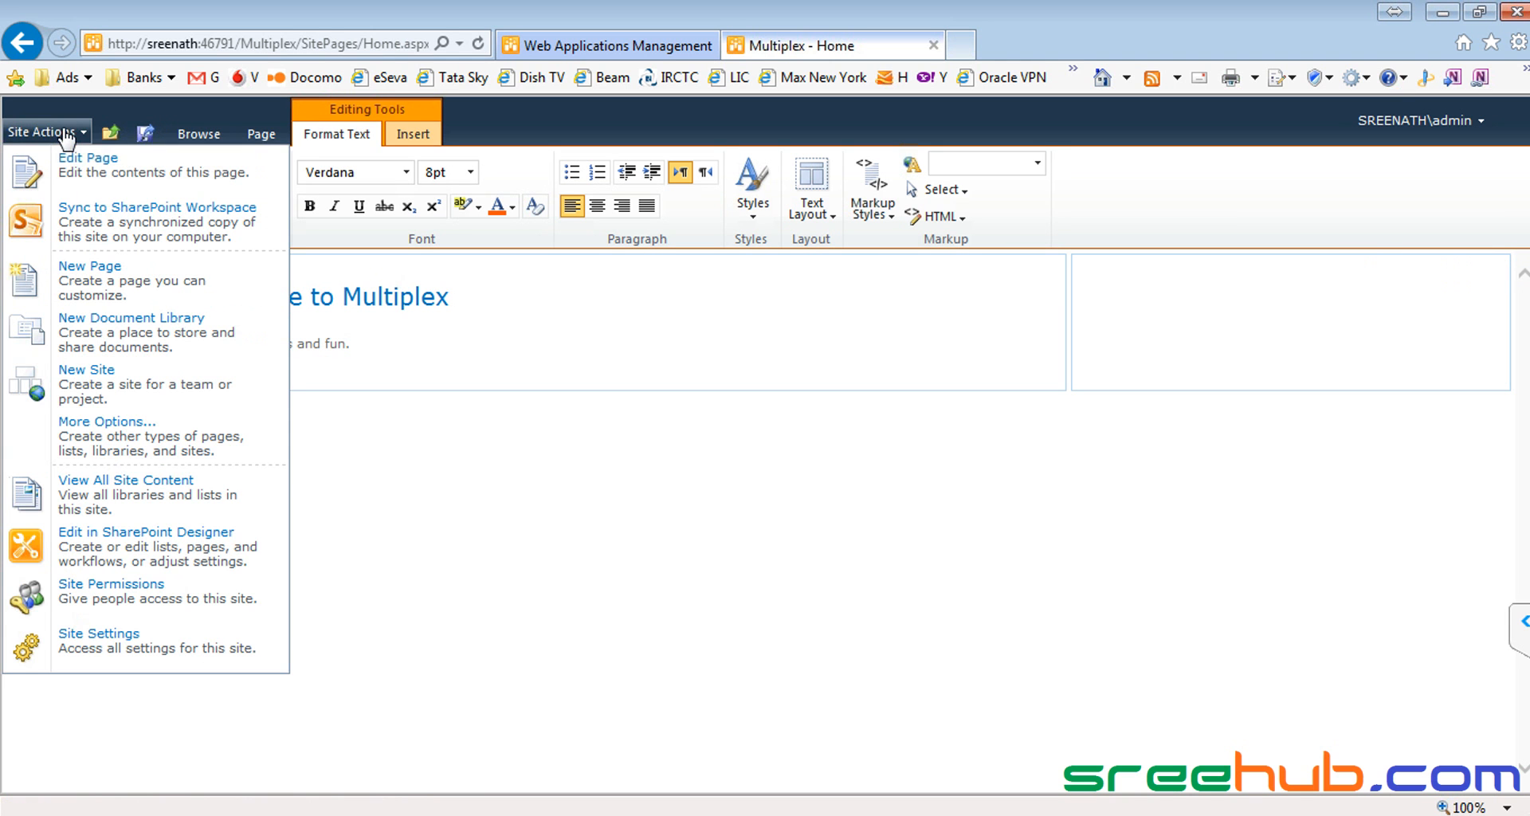
Step: Delete the Libraries, Lists and Discussions headings from the Multiplex Quick Launch
{"action": "left_click", "coordinate": [88, 645]}
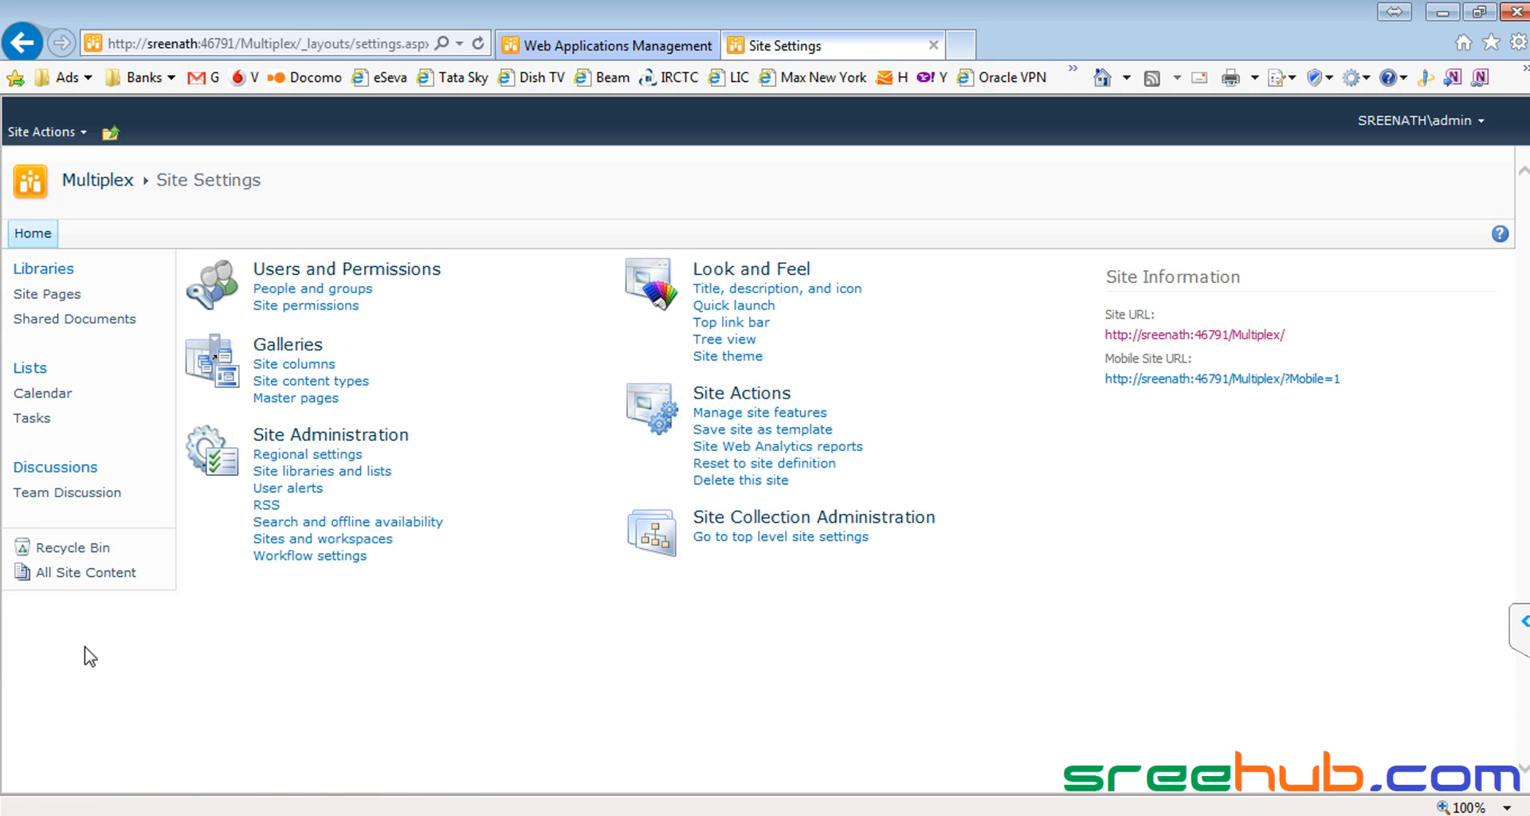
{"action": "left_click", "coordinate": [757, 306]}
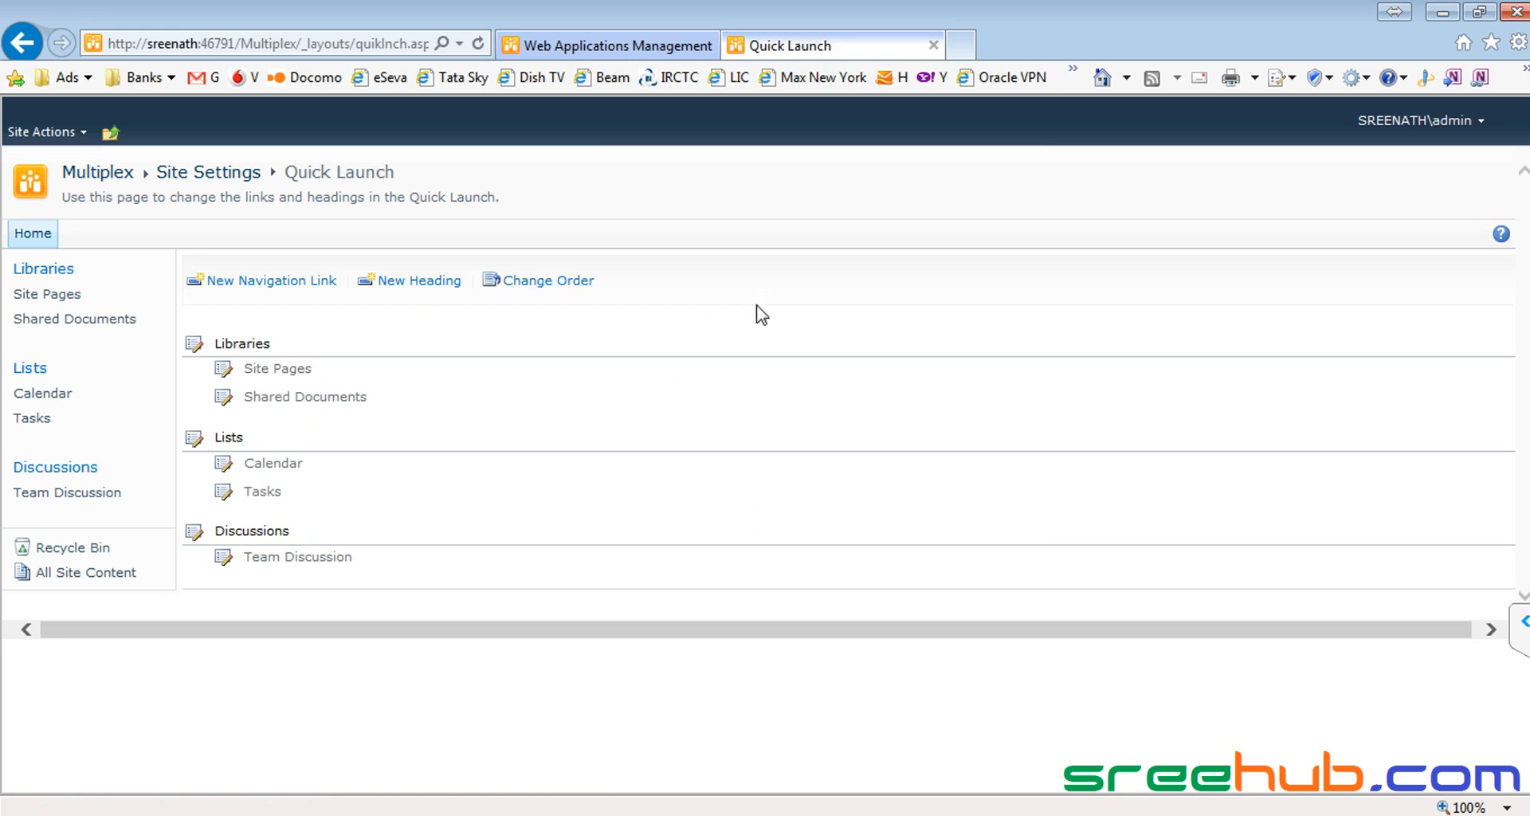
{"action": "left_click", "coordinate": [195, 344]}
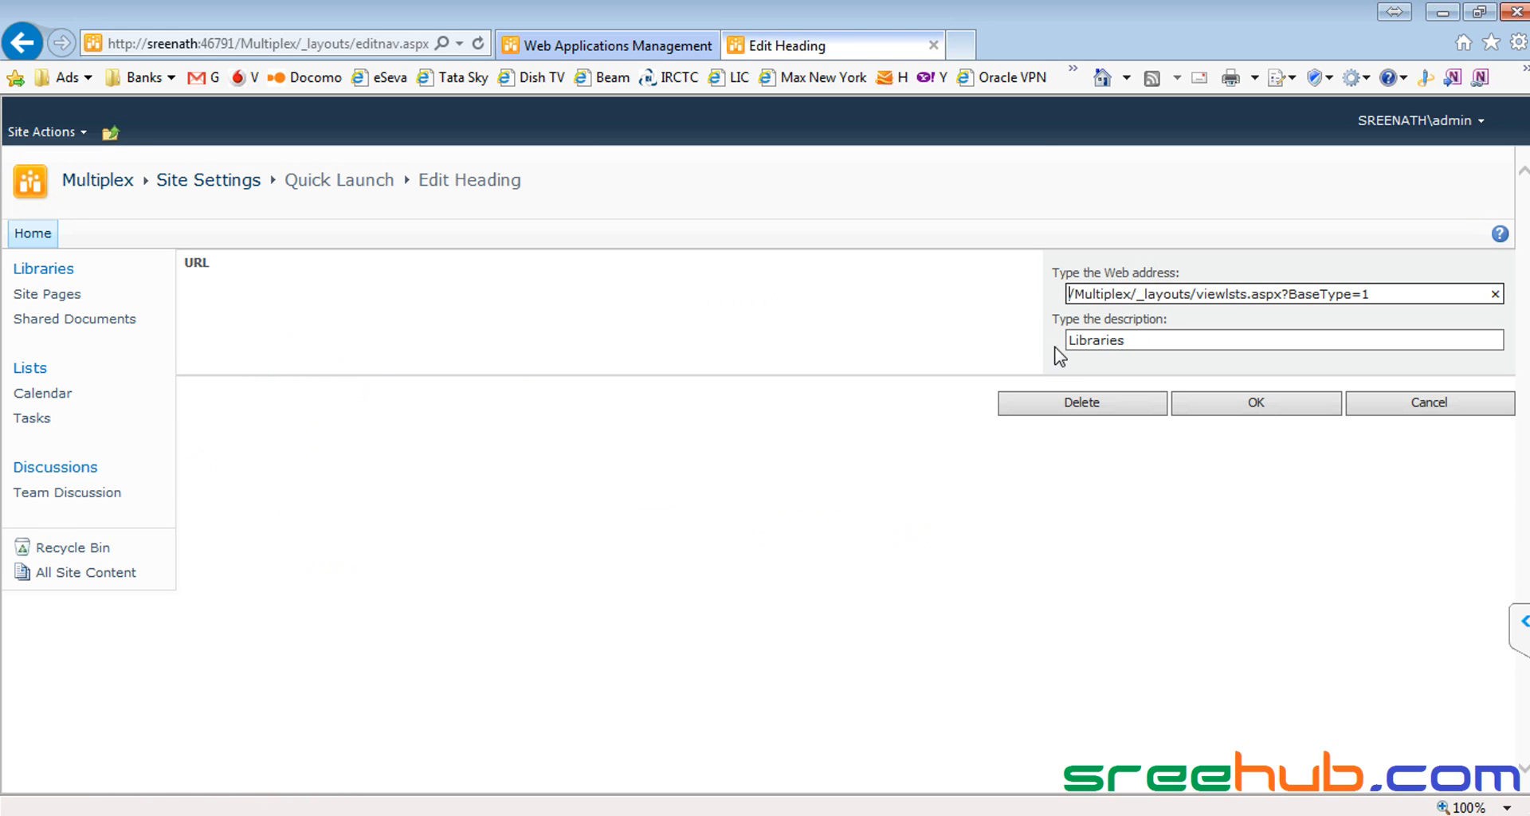
{"action": "left_click", "coordinate": [1067, 404]}
{"action": "left_click", "coordinate": [873, 506]}
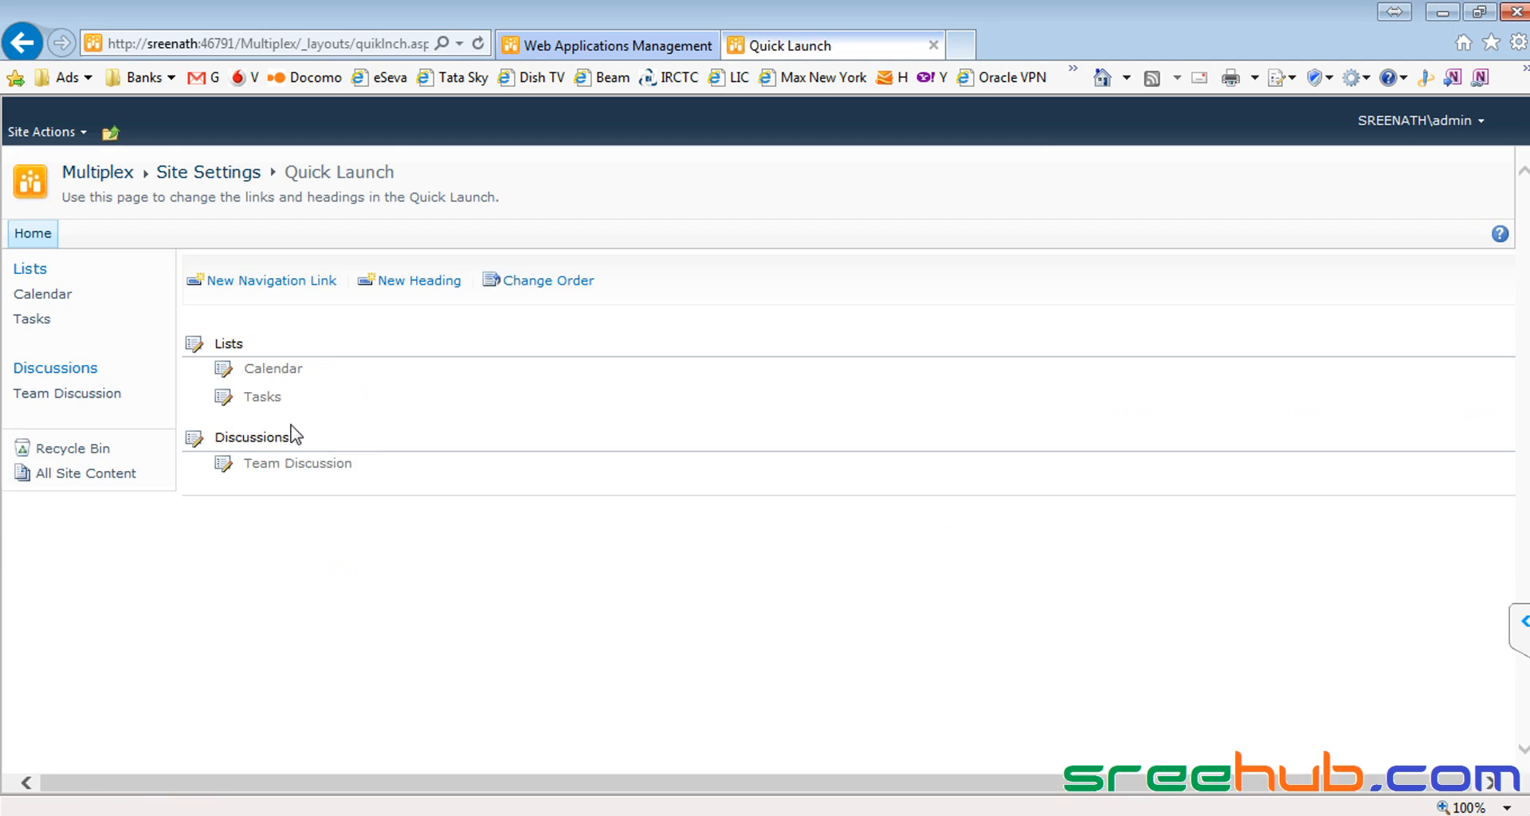
{"action": "left_click", "coordinate": [198, 348]}
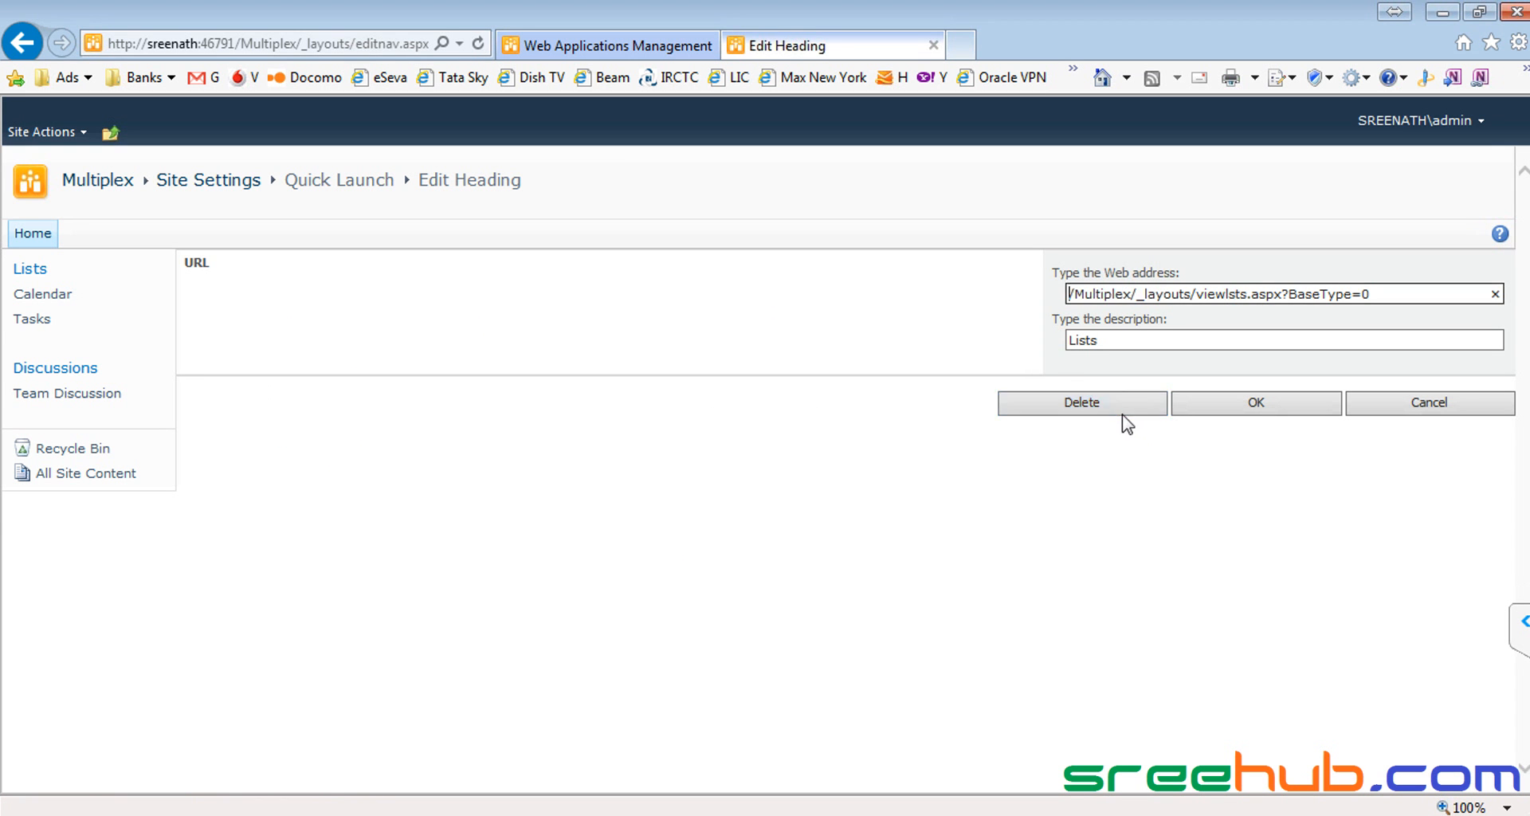
{"action": "left_click", "coordinate": [1120, 404]}
{"action": "left_click", "coordinate": [874, 504]}
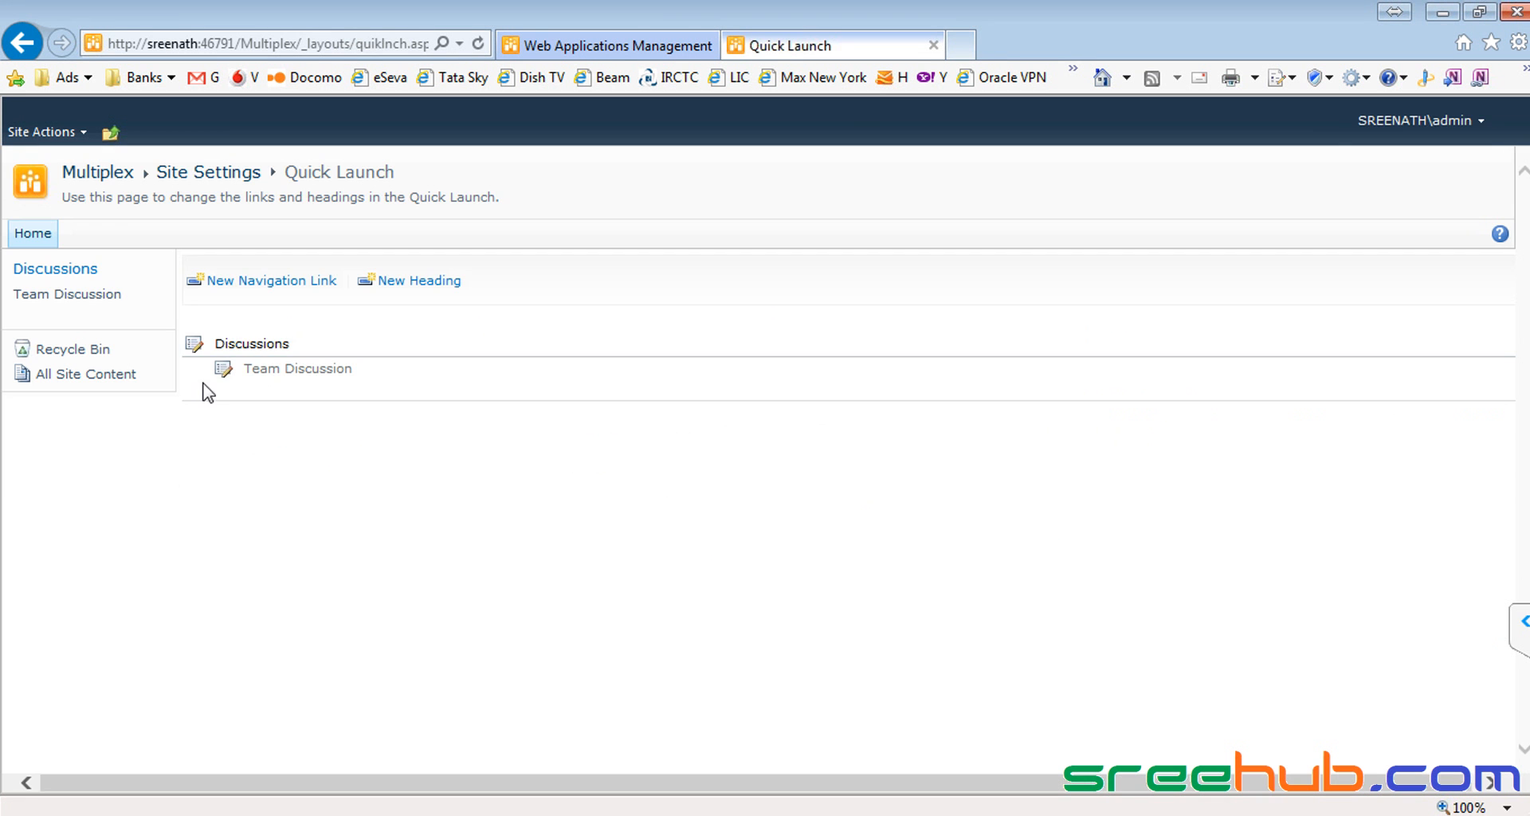
{"action": "left_click", "coordinate": [194, 347]}
{"action": "left_click", "coordinate": [1052, 406]}
{"action": "left_click", "coordinate": [881, 507]}
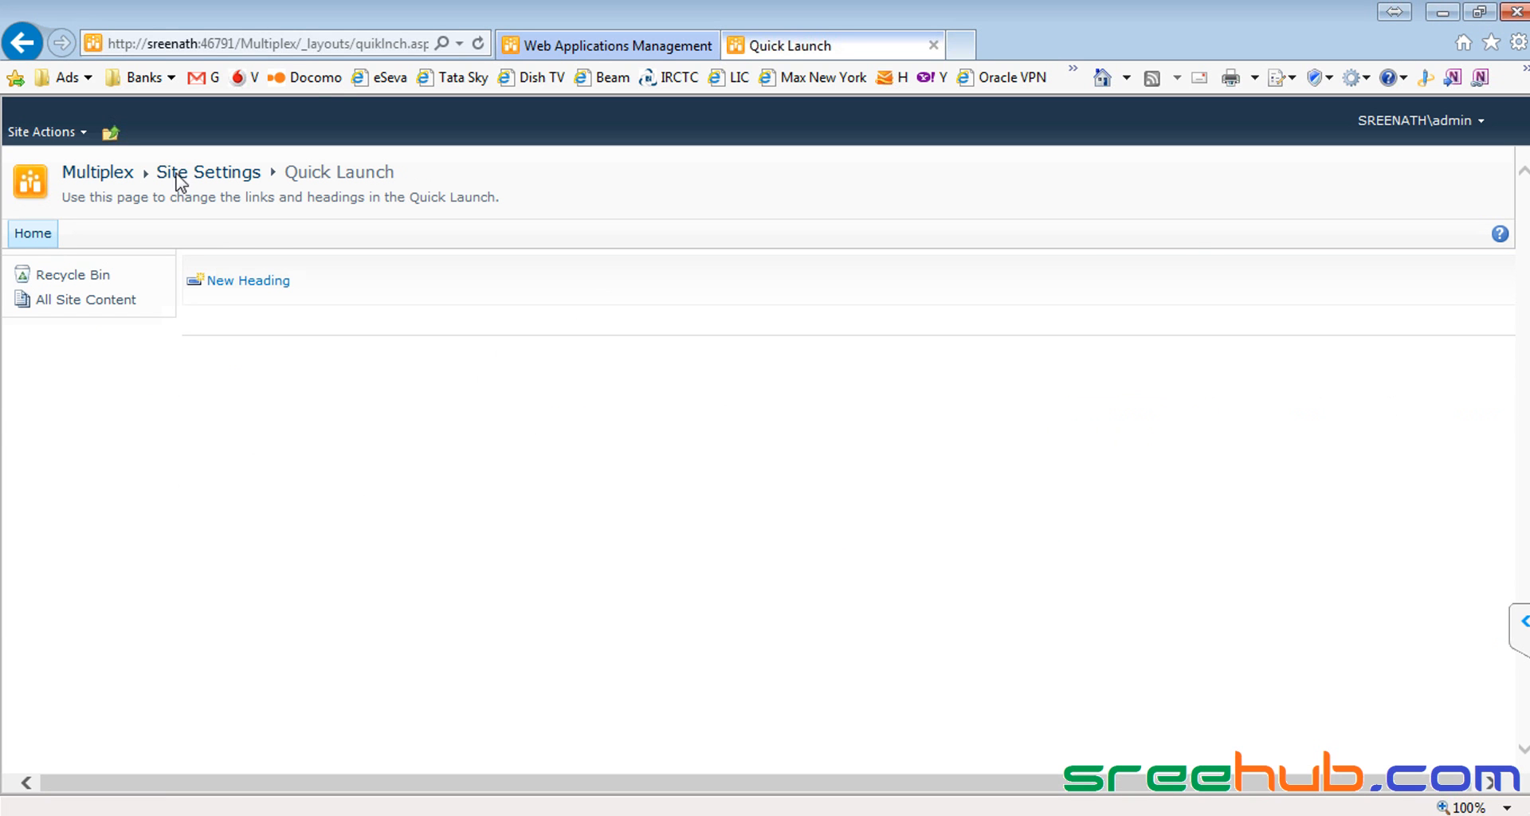
Step: Return to the Multiplex home page and look over its welcome text
{"action": "left_click", "coordinate": [98, 173]}
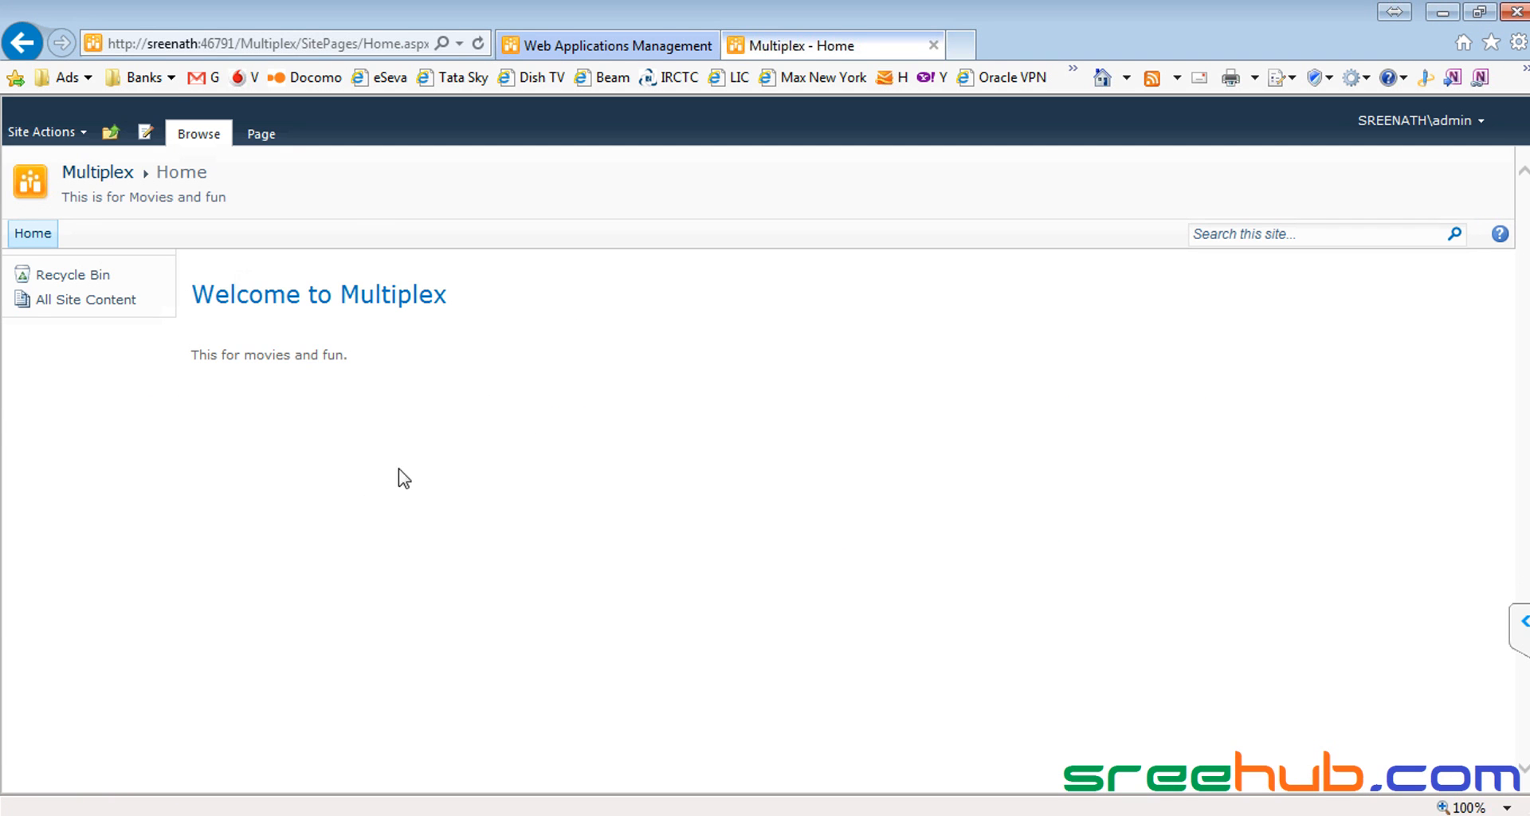
{"action": "left_click_drag", "start_coordinate": [196, 288], "coordinate": [956, 393]}
{"action": "left_click", "coordinate": [958, 393]}
{"action": "left_click_drag", "start_coordinate": [368, 404], "coordinate": [410, 335]}
{"action": "left_click", "coordinate": [413, 337]}
{"action": "left_click", "coordinate": [113, 137]}
Step: From ShopColl, start a new Team Site titled 'Food Court'
{"action": "left_click", "coordinate": [153, 194]}
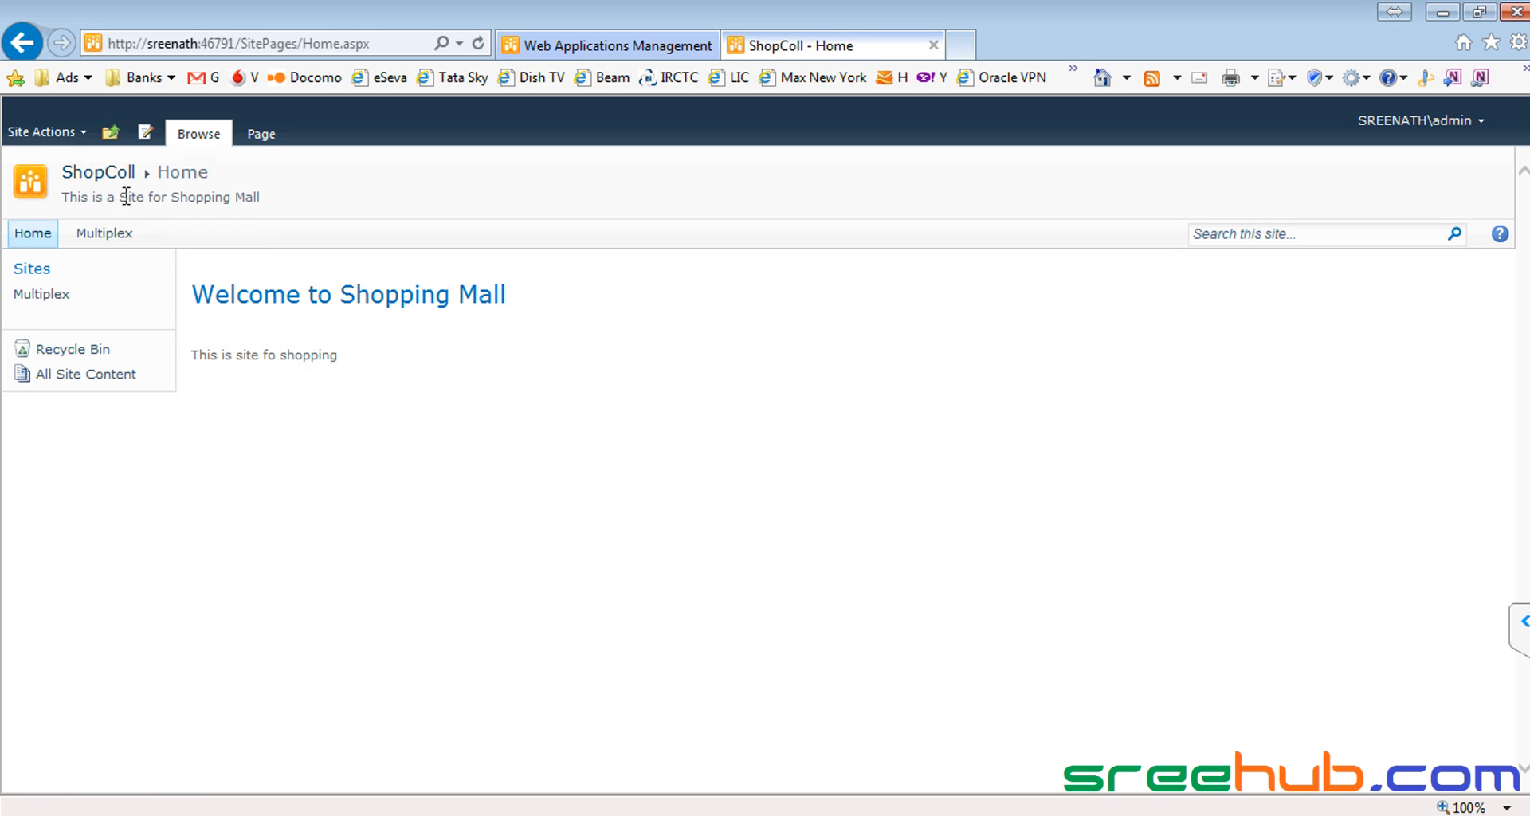
{"action": "left_click", "coordinate": [40, 132]}
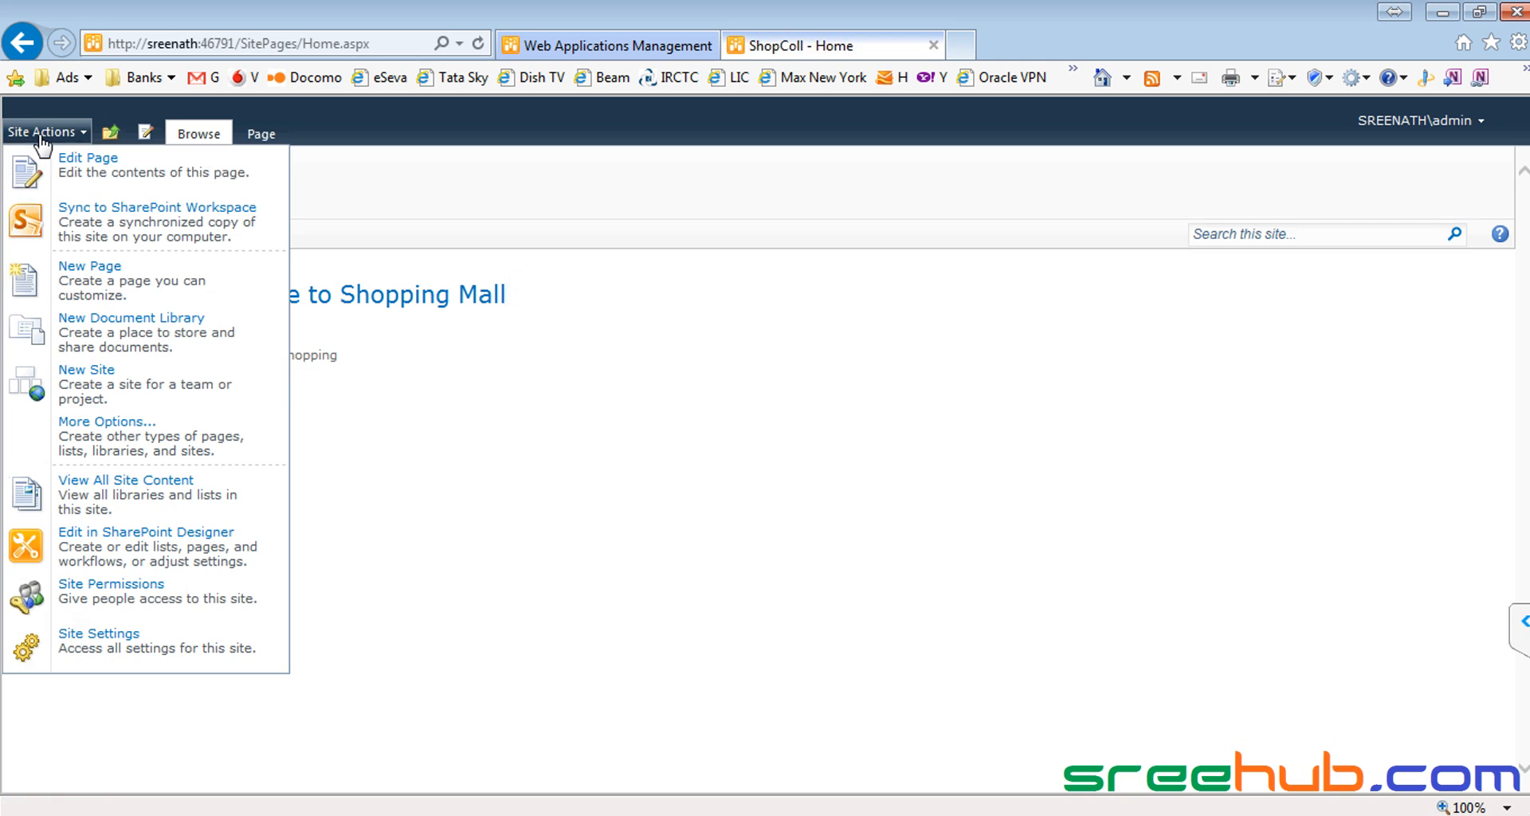
{"action": "left_click", "coordinate": [91, 369]}
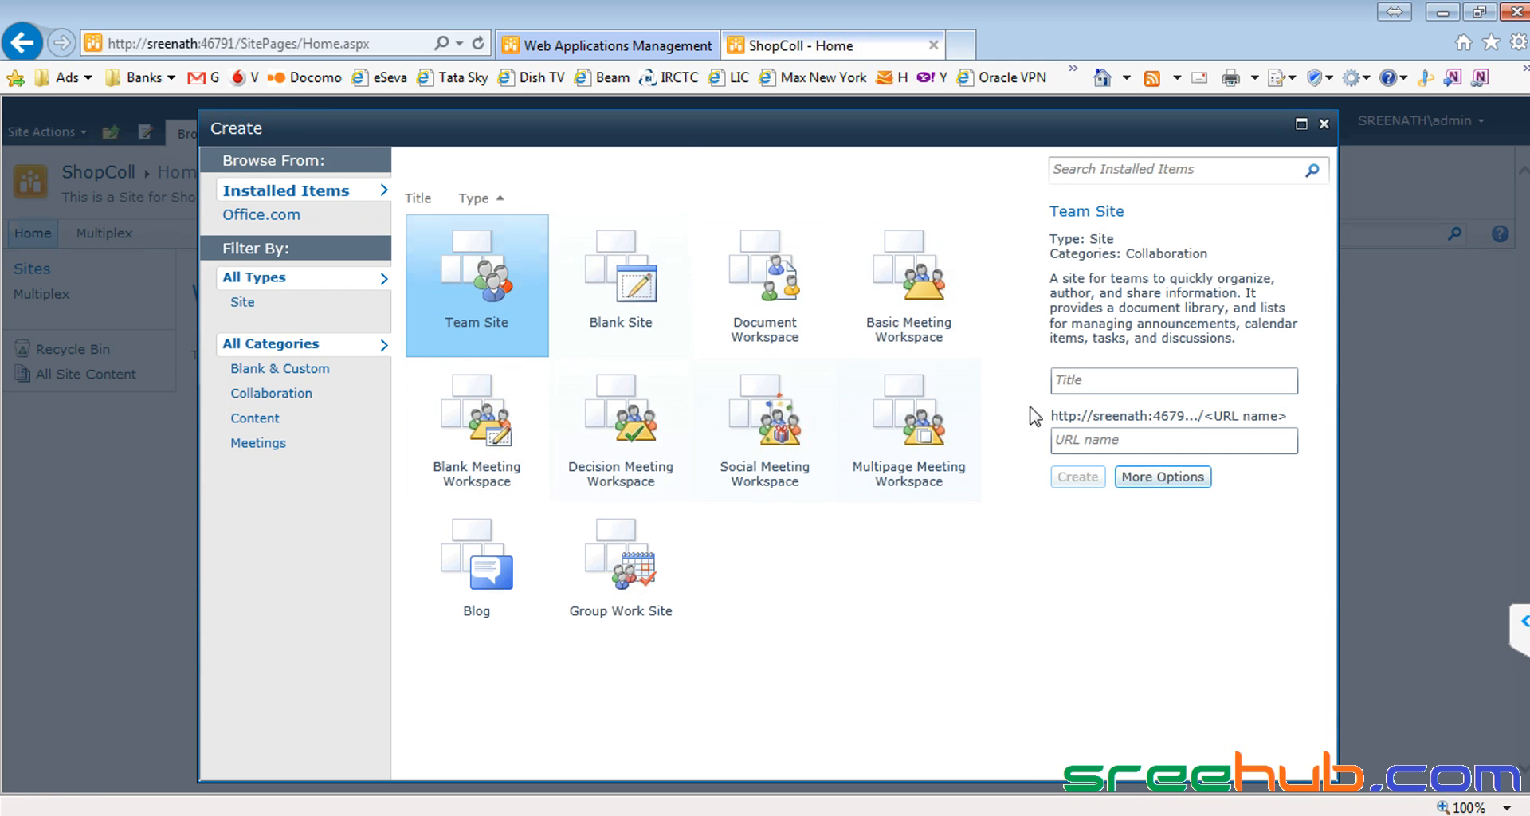
{"action": "left_click", "coordinate": [1072, 381]}
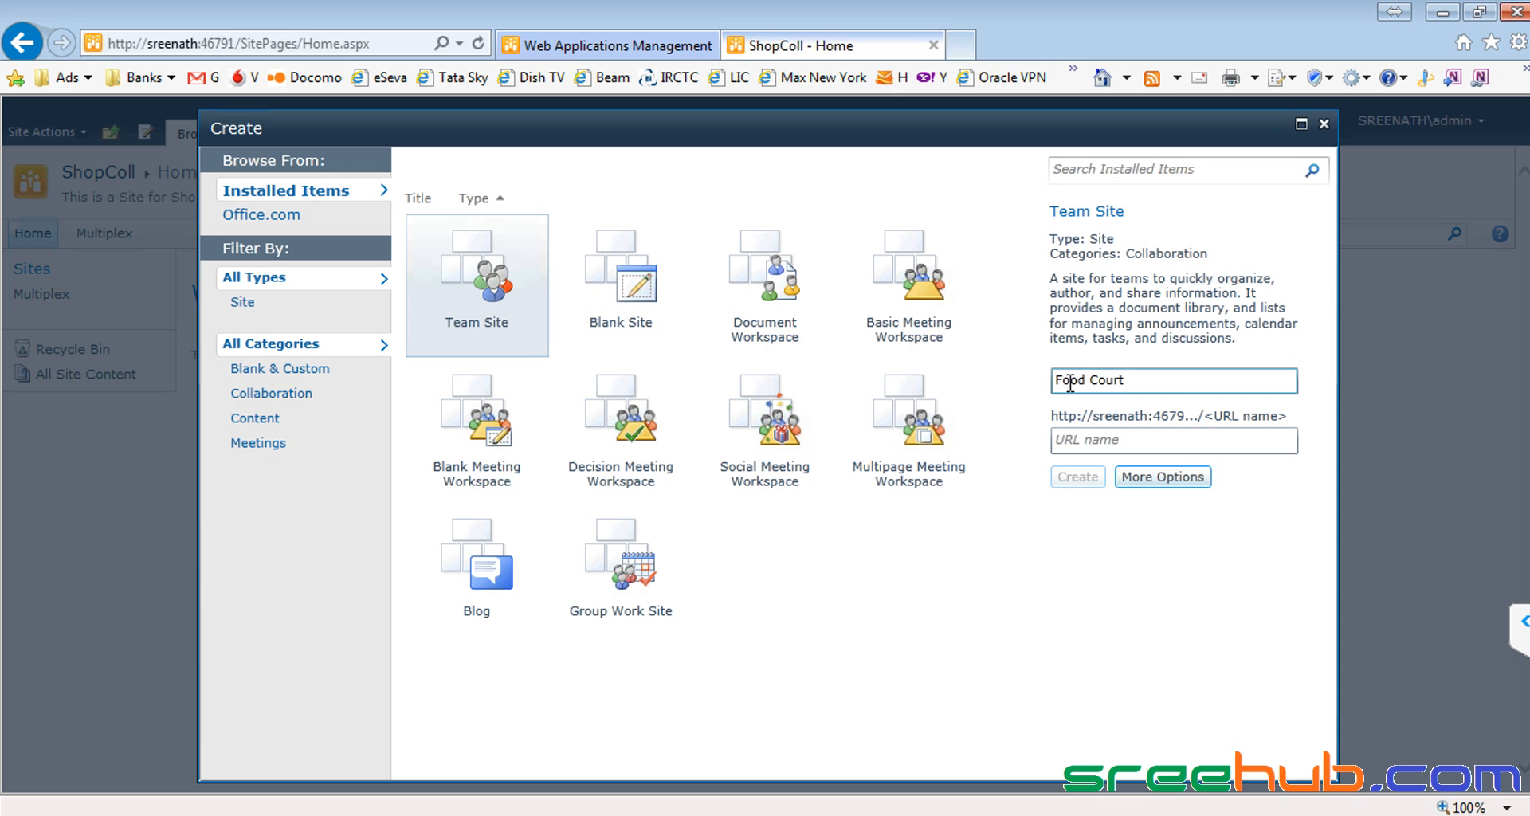
{"action": "type", "text": "Food Court"}
{"action": "key", "text": "ctrl+a"}
{"action": "key", "text": "ctrl+c"}
Step: Give the site the URL name FoodCourt and create it
{"action": "left_click", "coordinate": [1131, 440]}
{"action": "key", "text": "ctrl+v"}
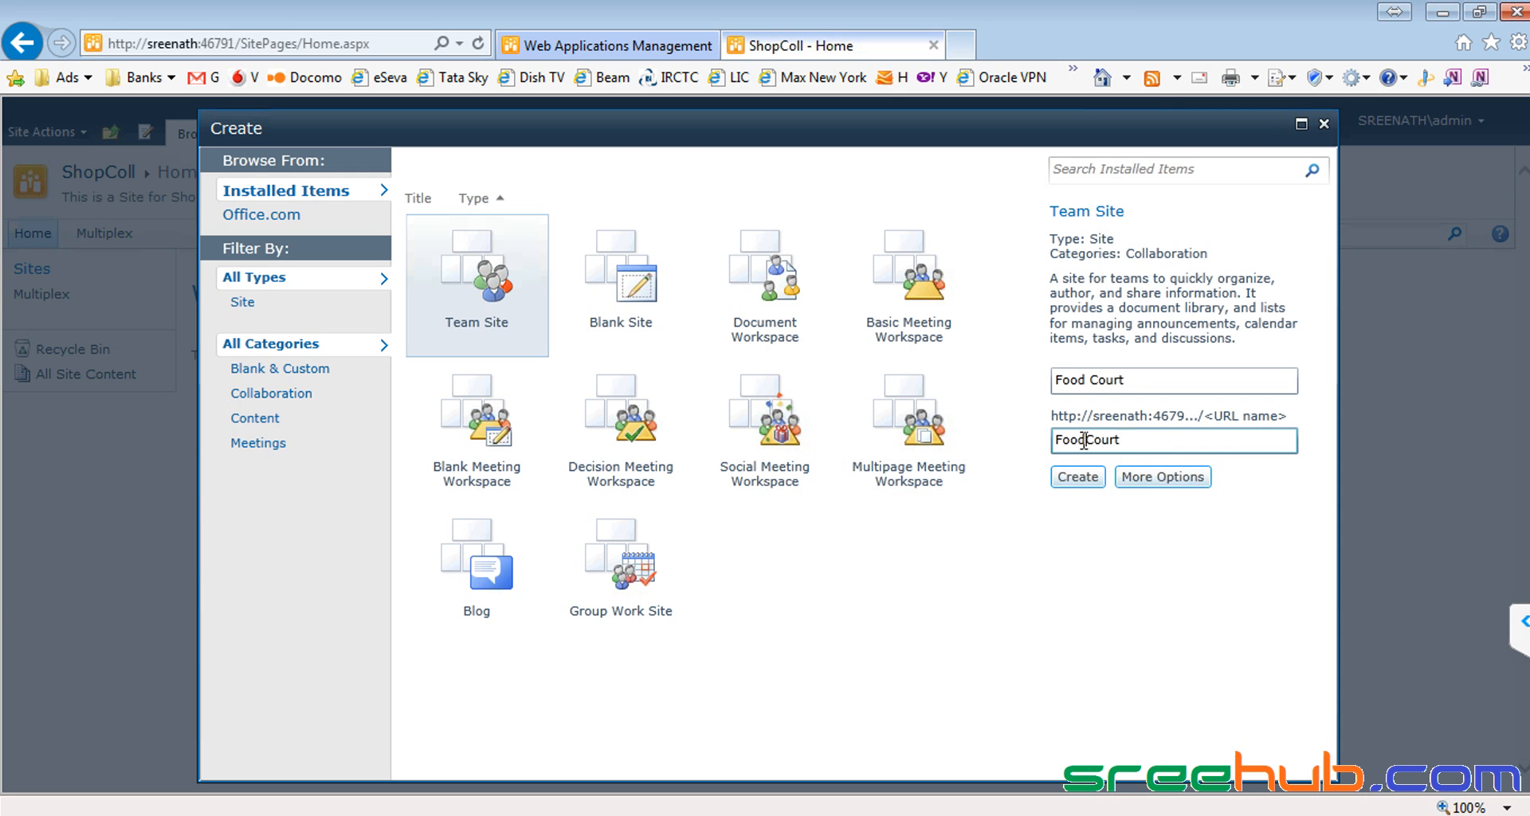
{"action": "left_click_drag", "start_coordinate": [1139, 443], "coordinate": [1041, 445]}
{"action": "left_click", "coordinate": [1162, 476]}
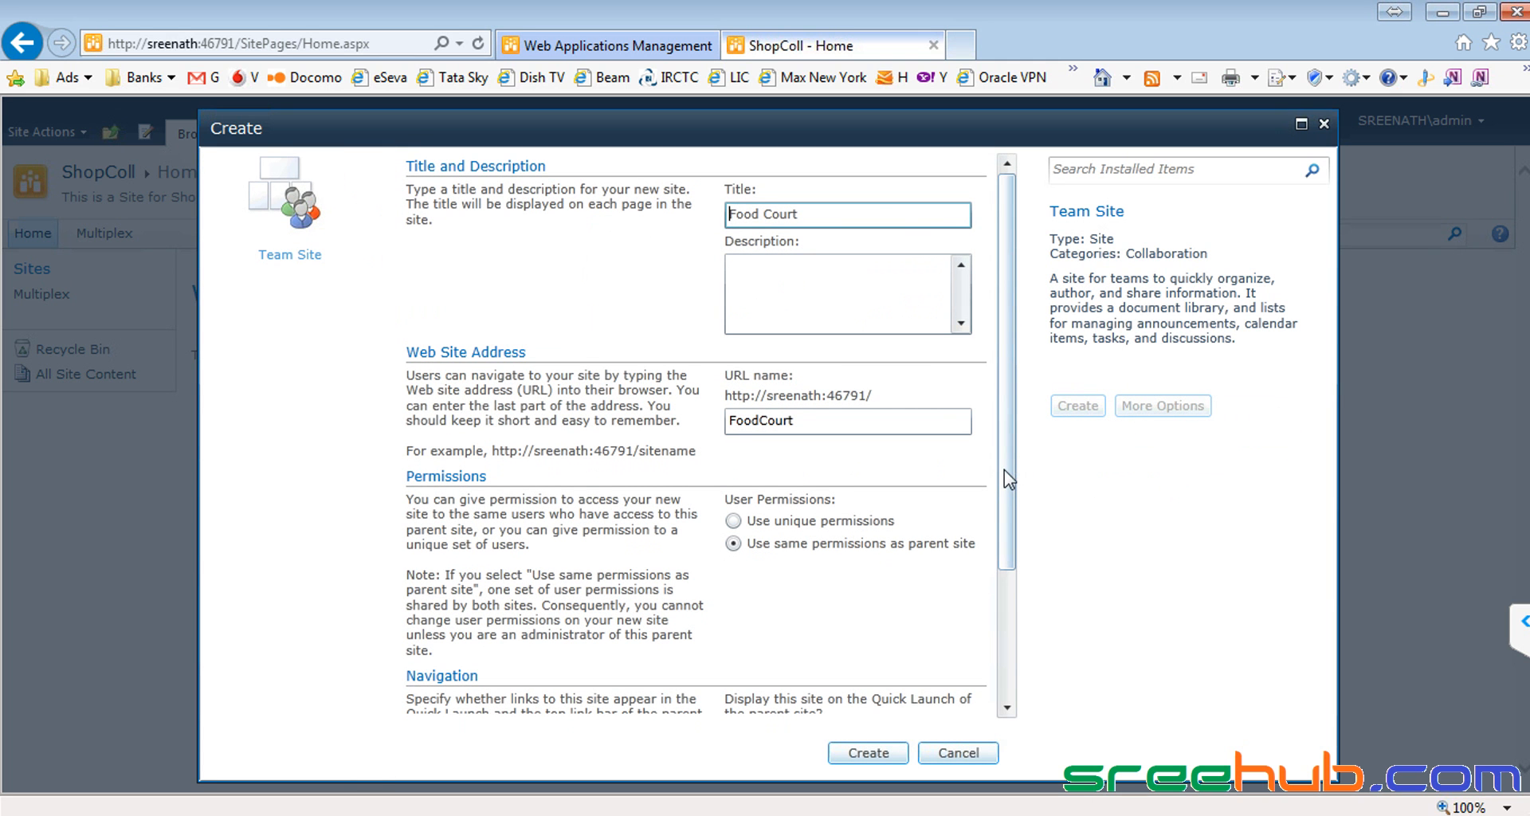
{"action": "left_click_drag", "start_coordinate": [1005, 470], "coordinate": [1004, 597]}
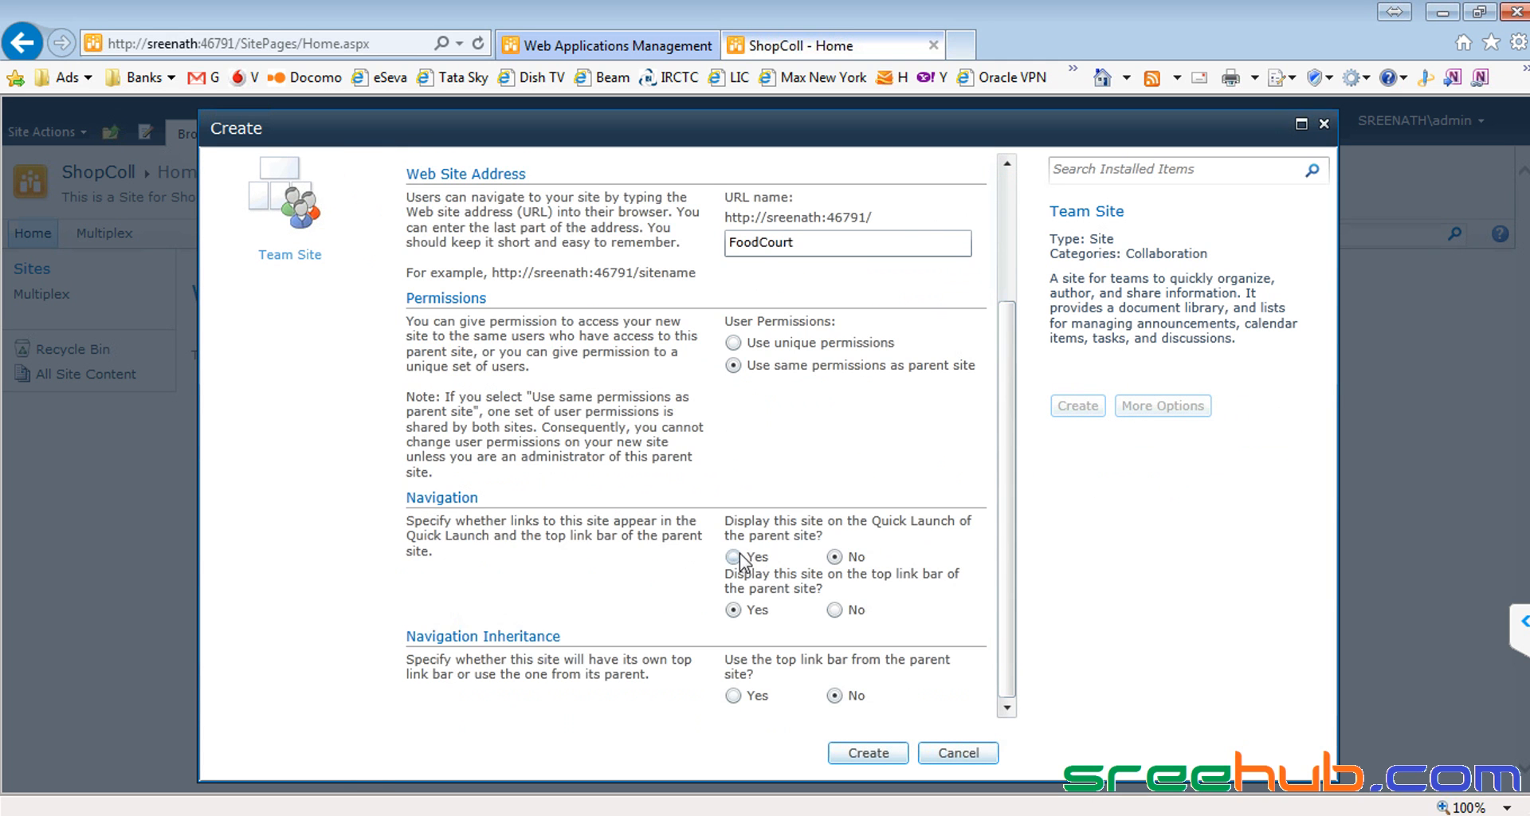
{"action": "left_click", "coordinate": [869, 753]}
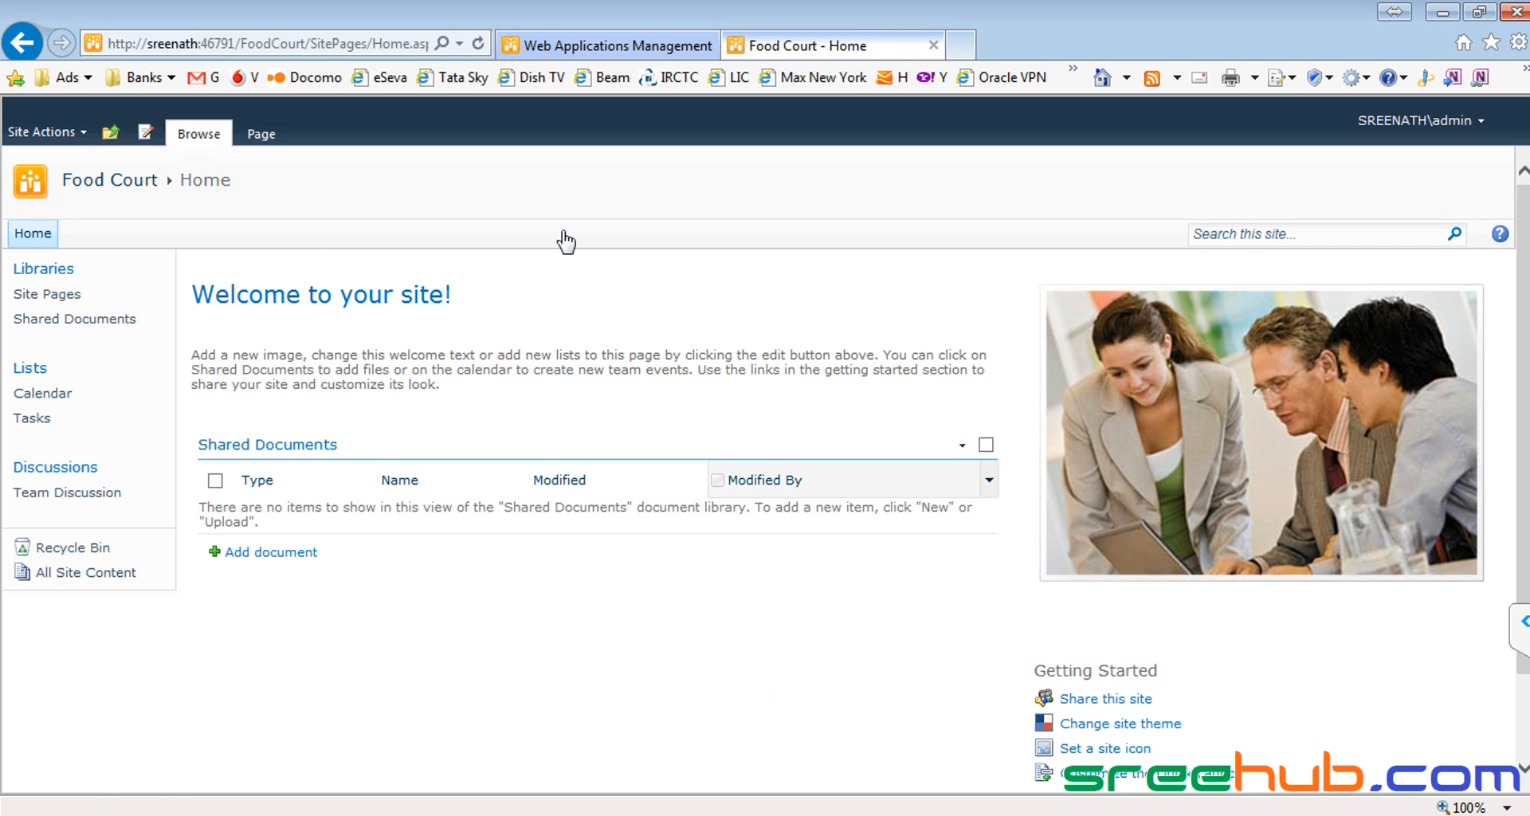
Step: Change the heading to 'Welcome to Food court..!' and begin a description with 'This'
{"action": "left_click", "coordinate": [44, 134]}
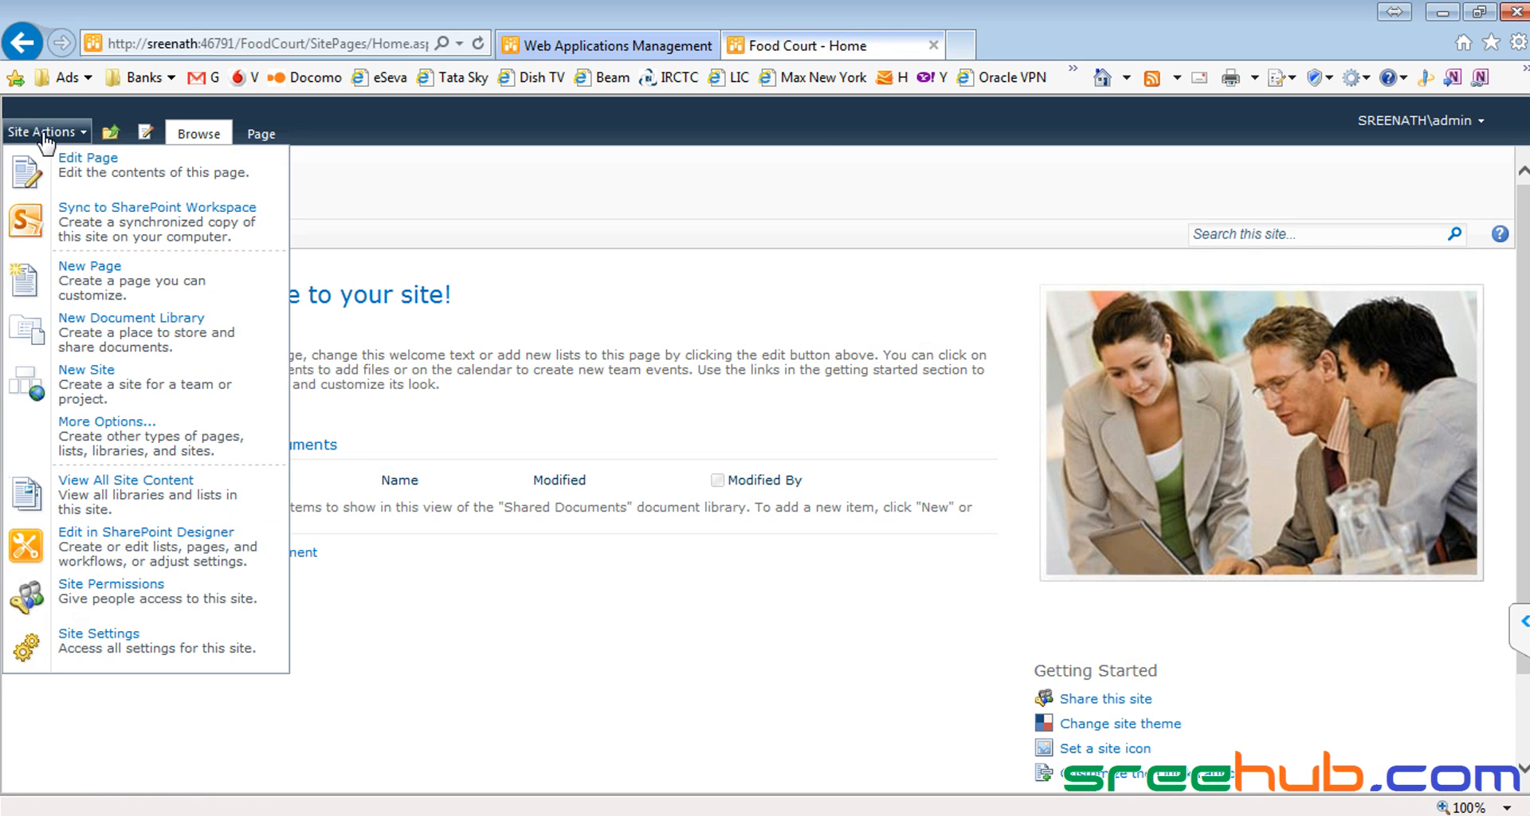
{"action": "left_click", "coordinate": [54, 161]}
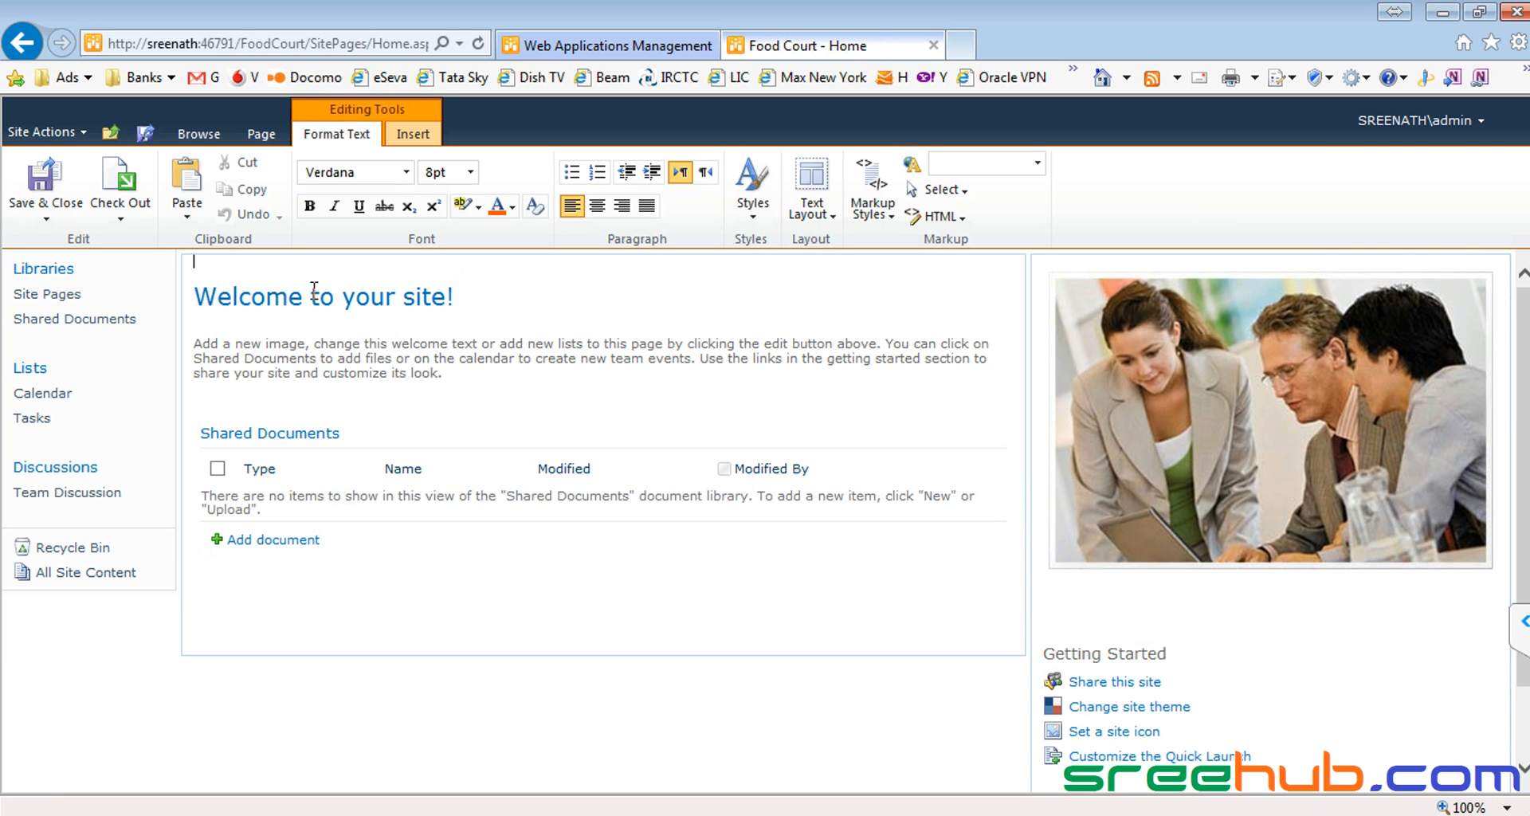
{"action": "left_click_drag", "start_coordinate": [345, 296], "coordinate": [455, 296]}
{"action": "type", "text": "Food c"}
{"action": "triple_click", "coordinate": [402, 357]}
{"action": "type", "text": "This"}
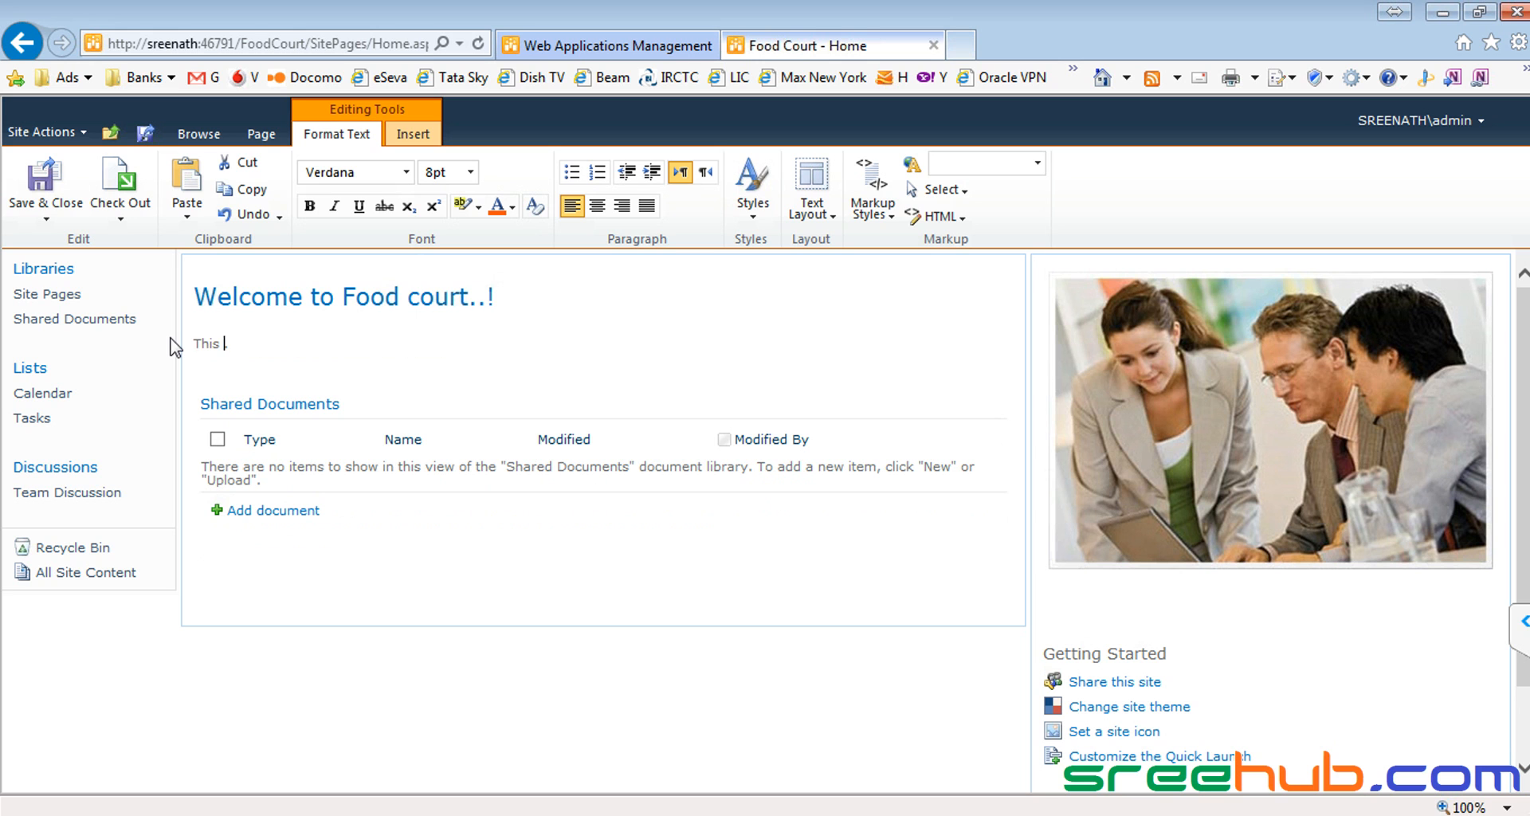
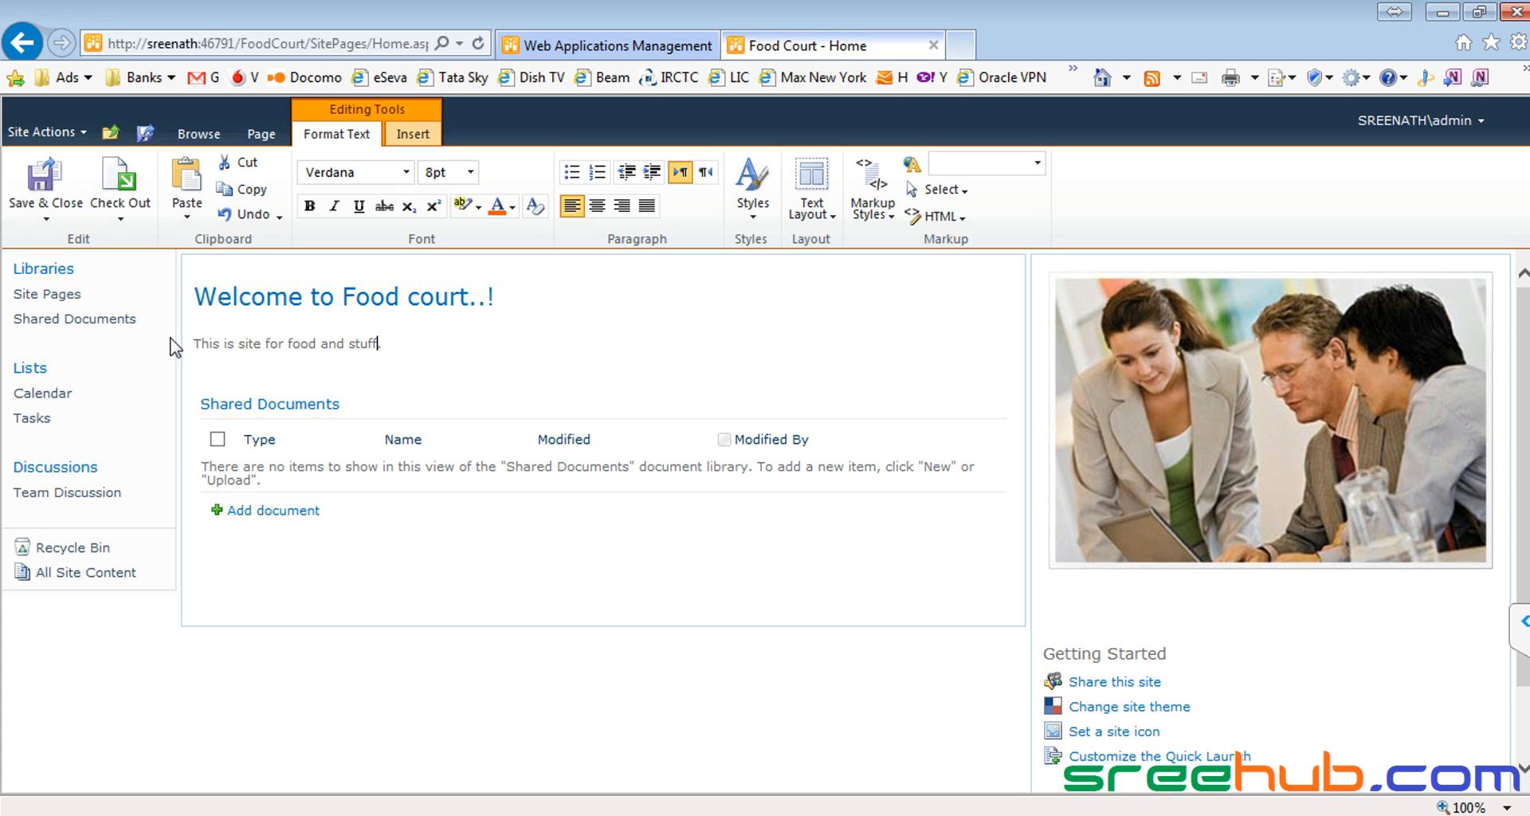
Step: Delete the Shared Documents web part, the picture and the Getting Started links
{"action": "key", "text": "shift+Down"}
{"action": "key", "text": "shift+Down"}
{"action": "key", "text": "shift+Down"}
{"action": "key", "text": "shift+Down"}
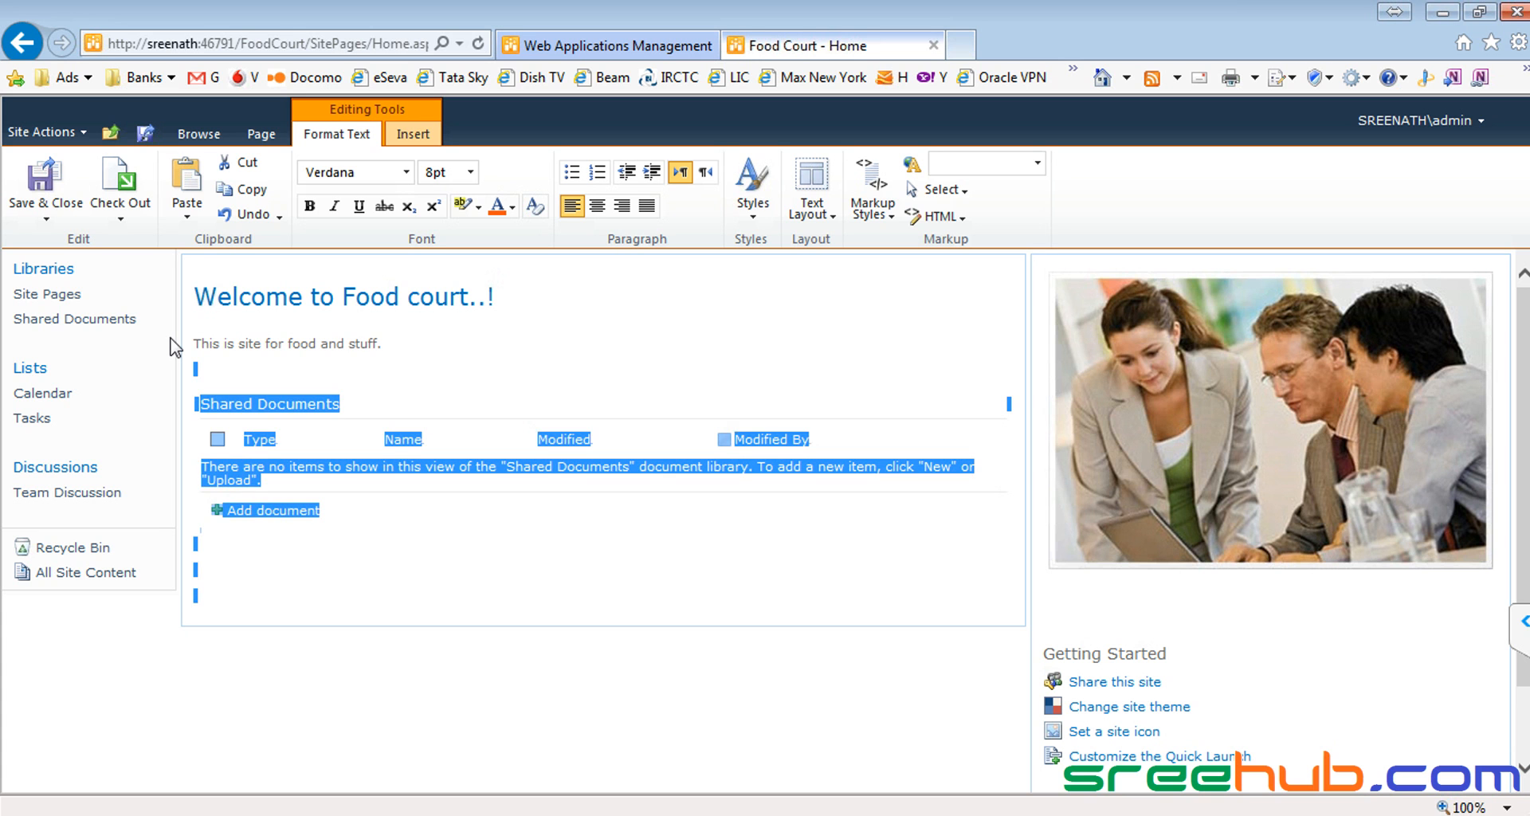
{"action": "key", "text": "Delete"}
{"action": "left_click", "coordinate": [1052, 370]}
{"action": "key", "text": "Delete"}
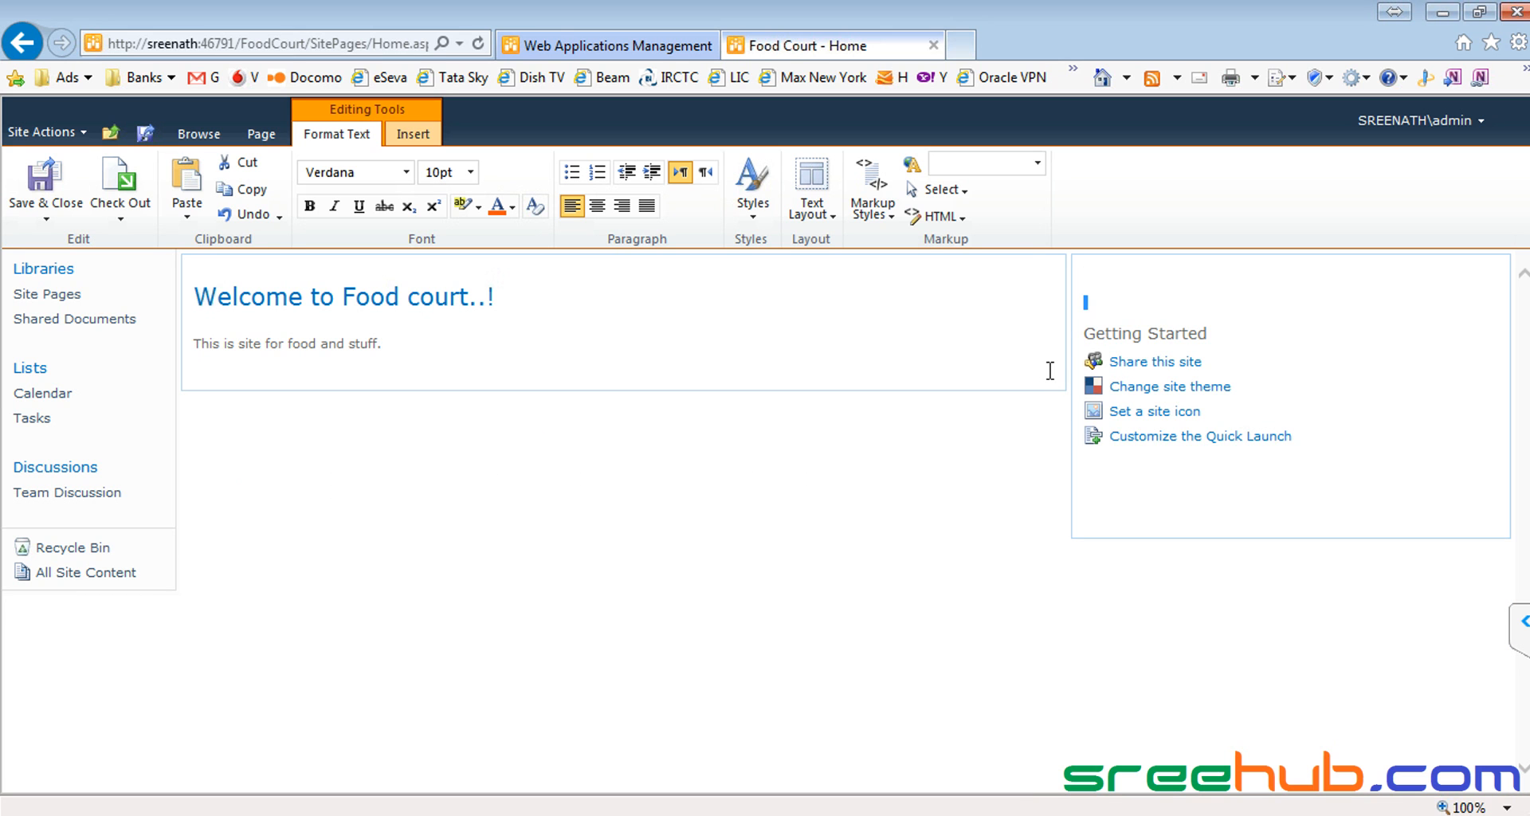
{"action": "key", "text": "shift+Down"}
{"action": "key", "text": "shift+Down"}
{"action": "key", "text": "shift+Down"}
{"action": "key", "text": "shift+Down"}
{"action": "key", "text": "shift+Down"}
{"action": "key", "text": "shift+Down"}
{"action": "key", "text": "shift+Down"}
{"action": "key", "text": "shift+Down"}
{"action": "key", "text": "Delete"}
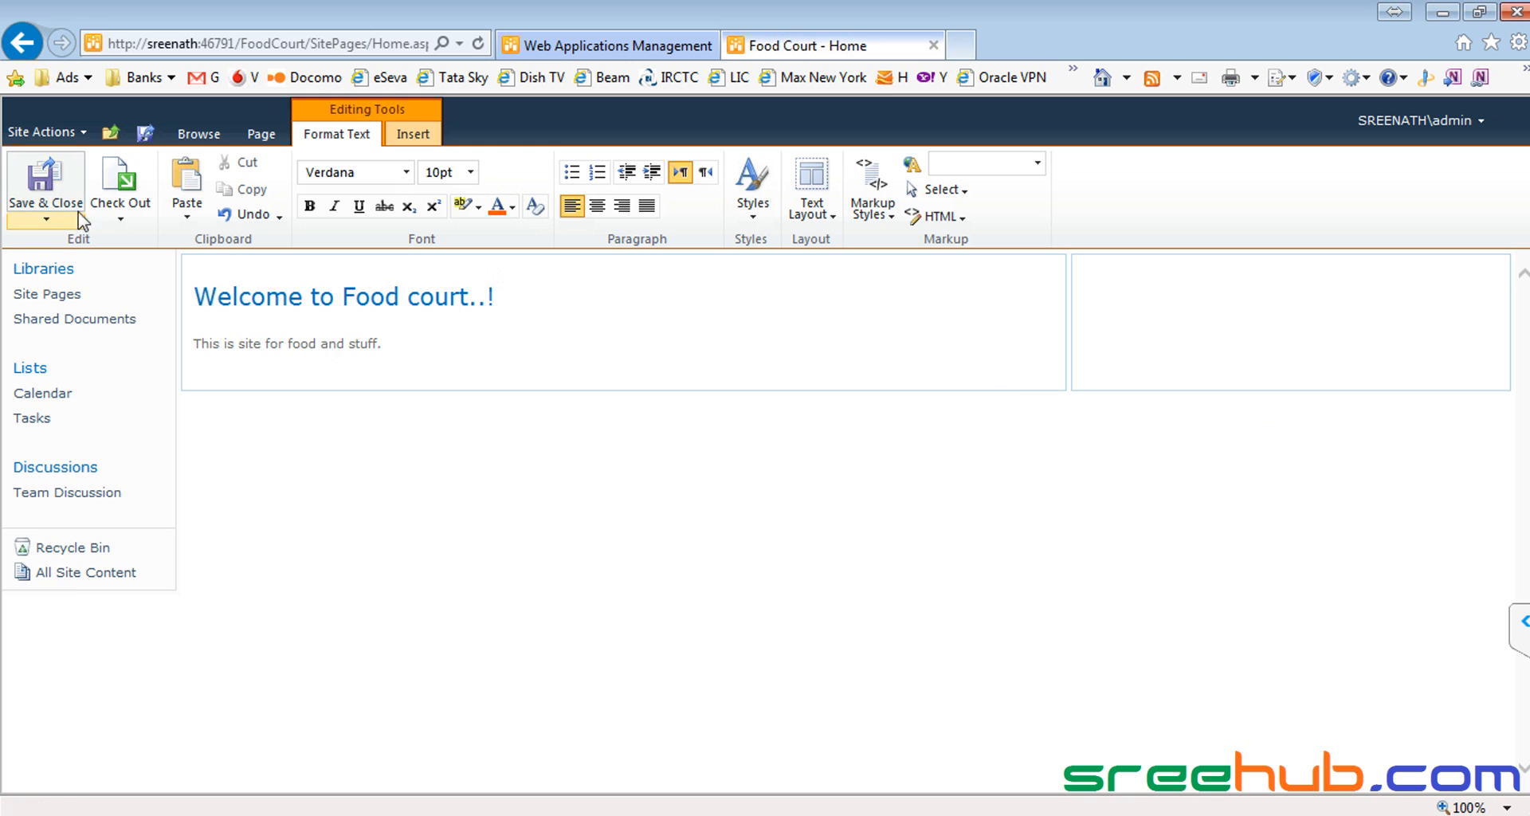
Step: Save and close the edited Food Court home page
{"action": "left_click", "coordinate": [54, 182]}
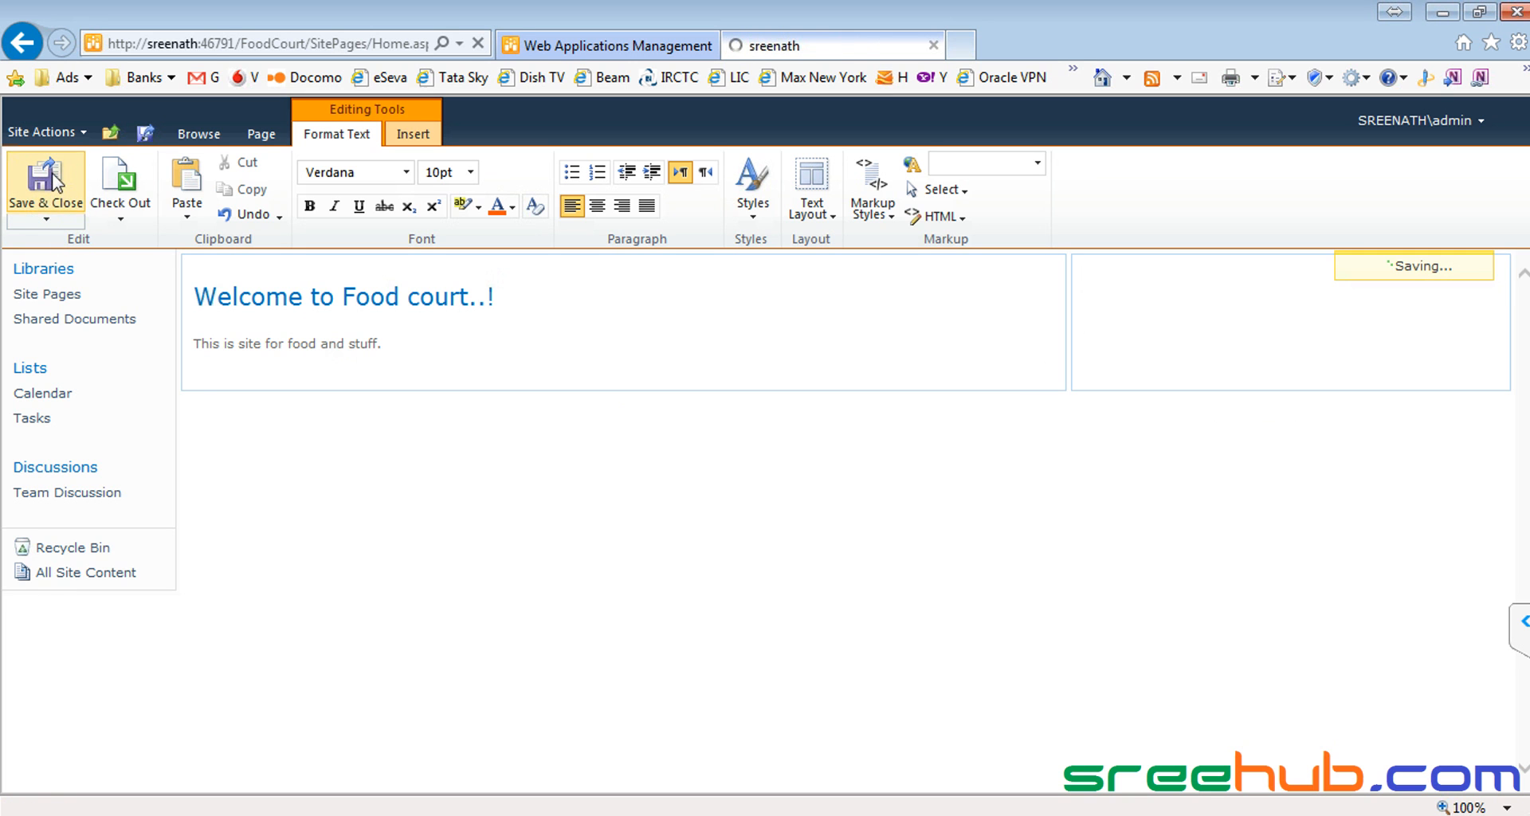
{"action": "left_click_drag", "start_coordinate": [185, 282], "coordinate": [604, 369]}
{"action": "left_click", "coordinate": [604, 369]}
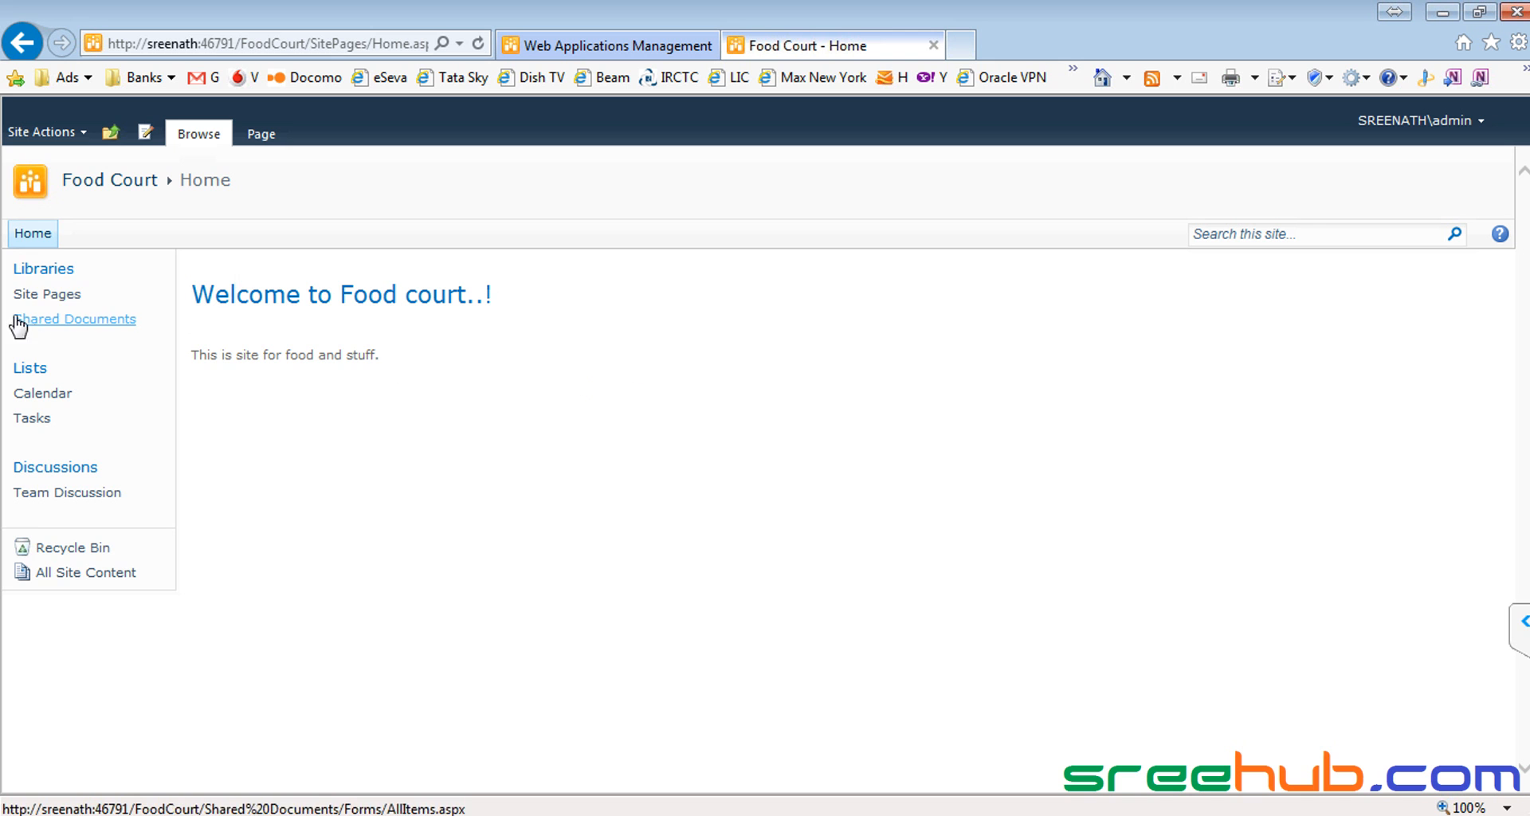
Step: In the Food Court Quick Launch settings, delete the Libraries heading
{"action": "left_click", "coordinate": [38, 137]}
{"action": "left_click", "coordinate": [142, 660]}
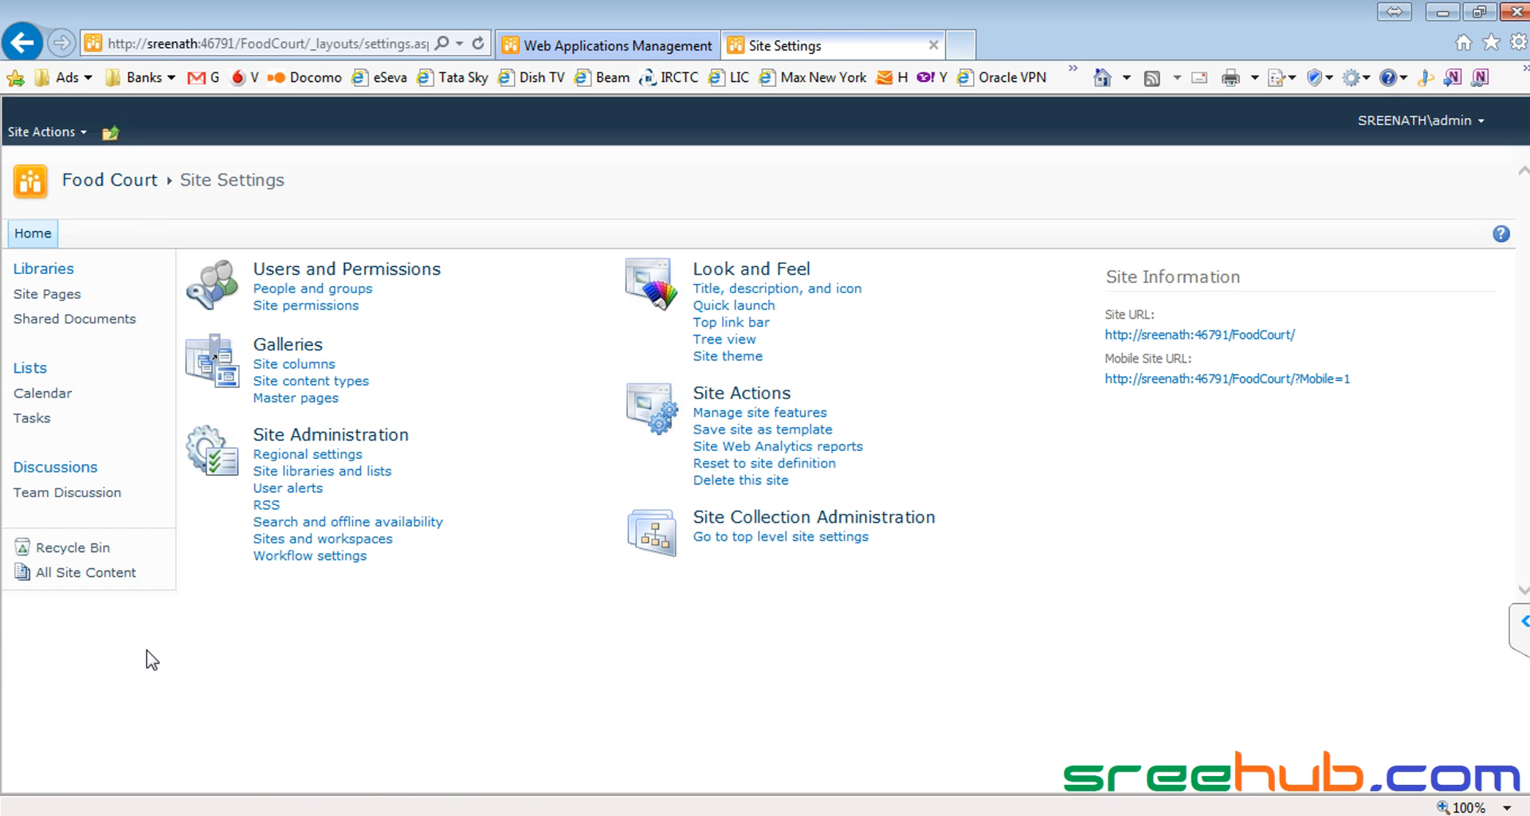
{"action": "left_click", "coordinate": [718, 305]}
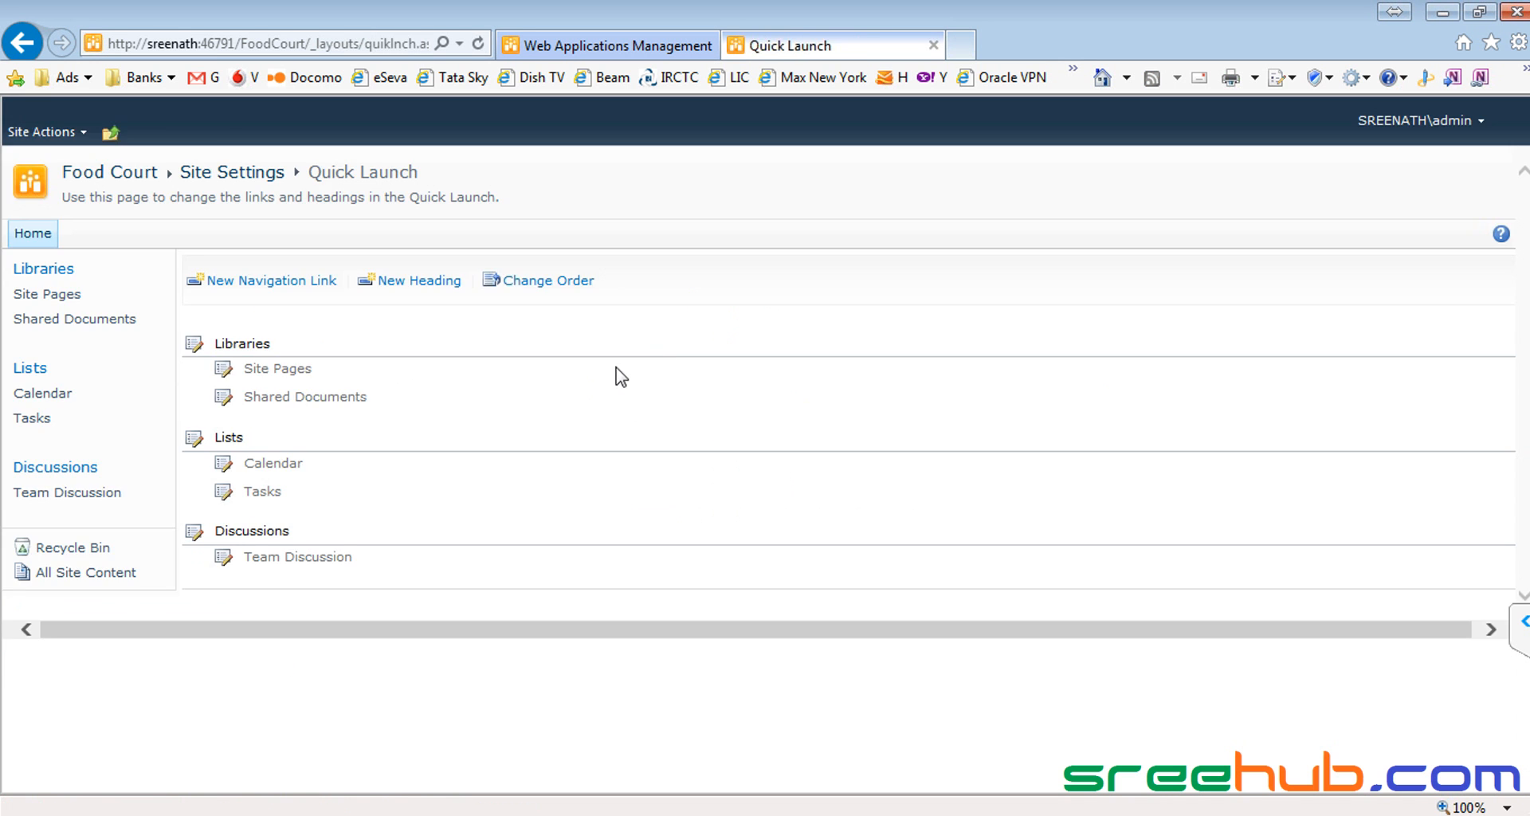
{"action": "left_click", "coordinate": [193, 346]}
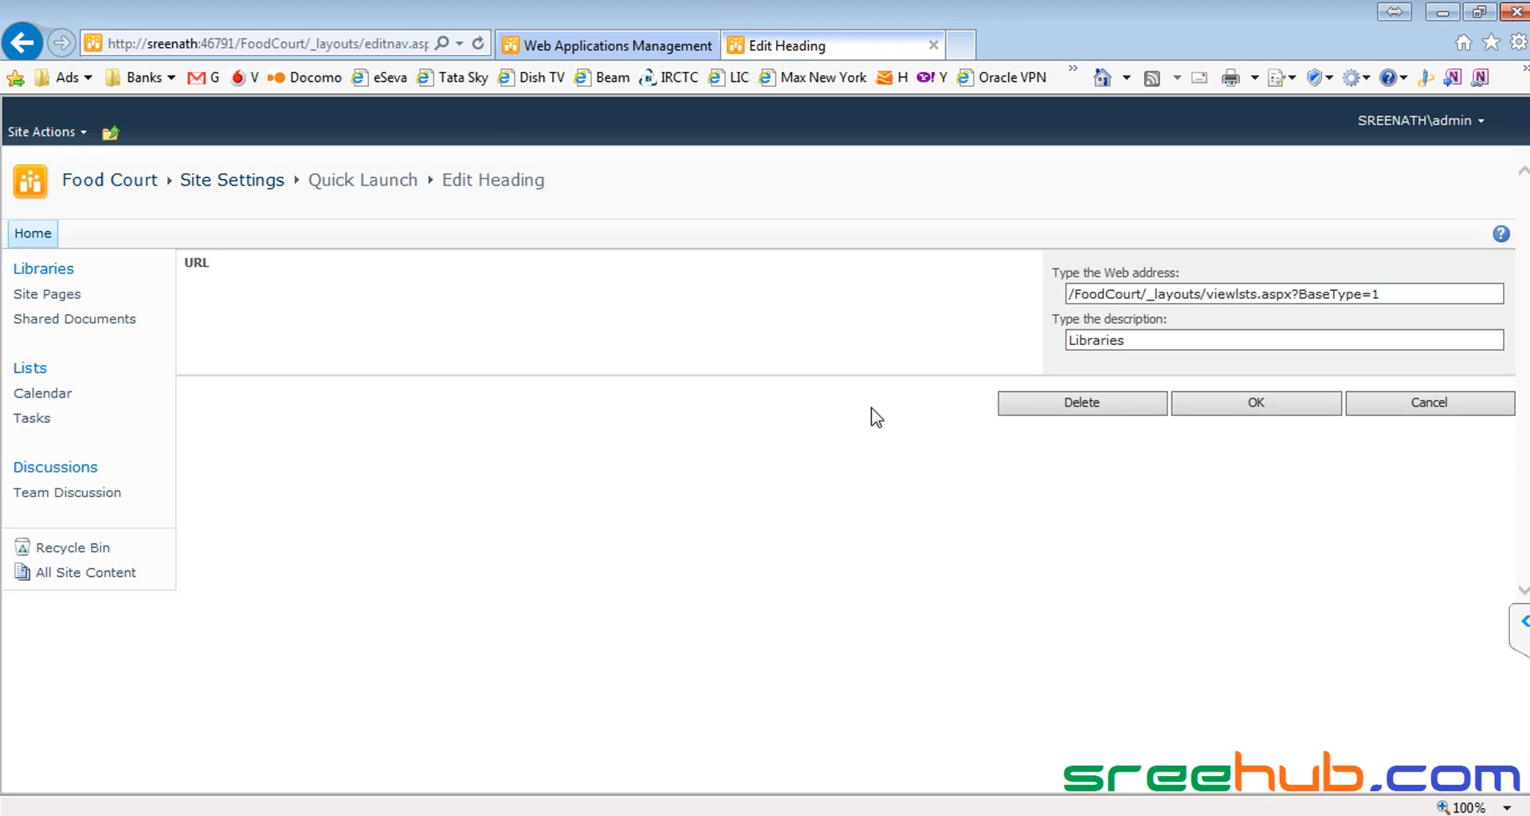
{"action": "left_click", "coordinate": [1045, 411]}
{"action": "left_click", "coordinate": [857, 492]}
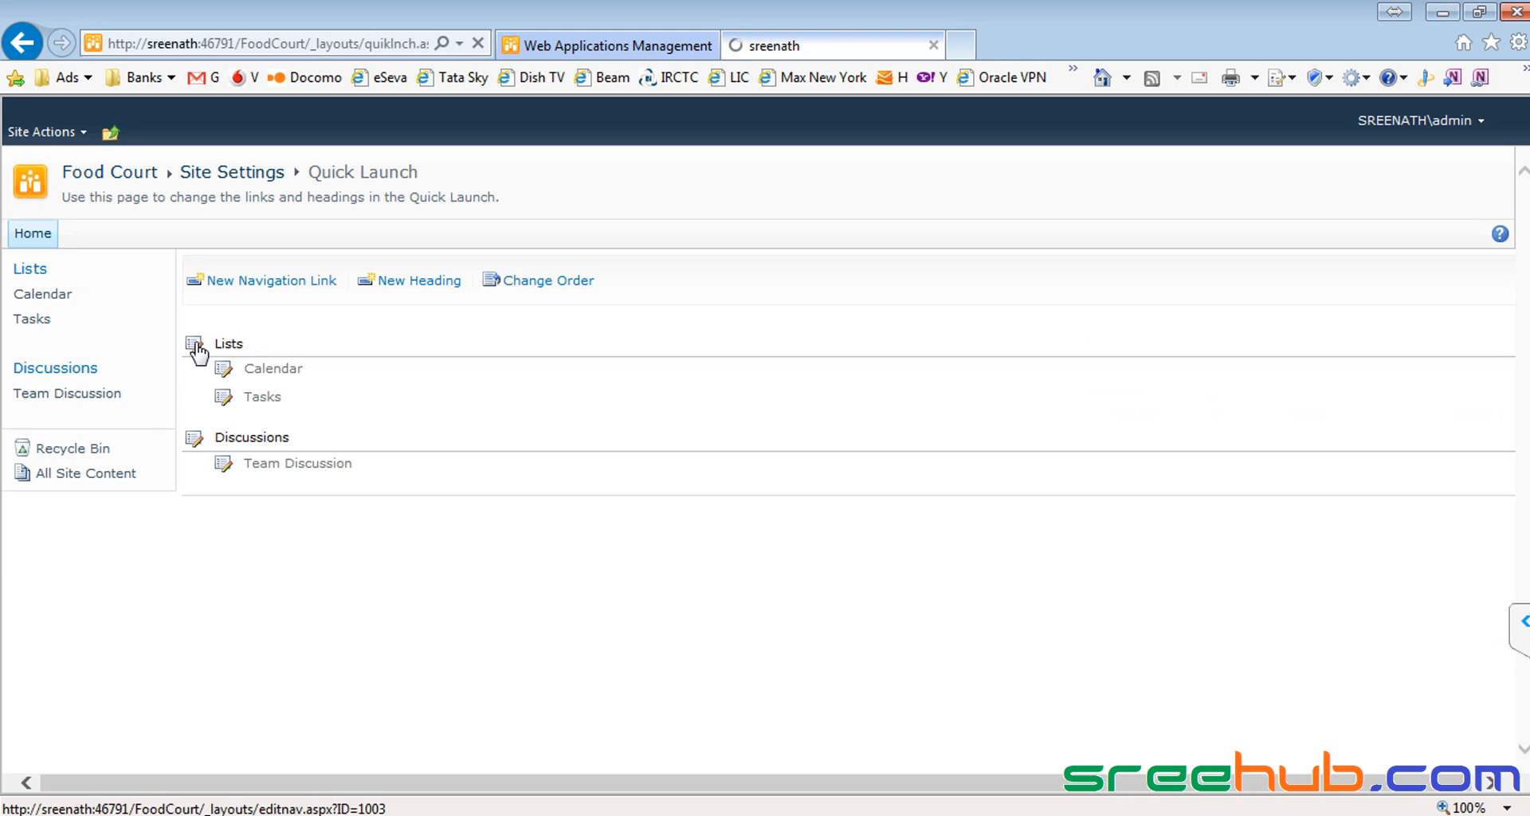
Step: Delete the Lists and Discussions headings from the Quick Launch as well
{"action": "left_click", "coordinate": [194, 344]}
{"action": "left_click", "coordinate": [1059, 407]}
{"action": "left_click", "coordinate": [835, 500]}
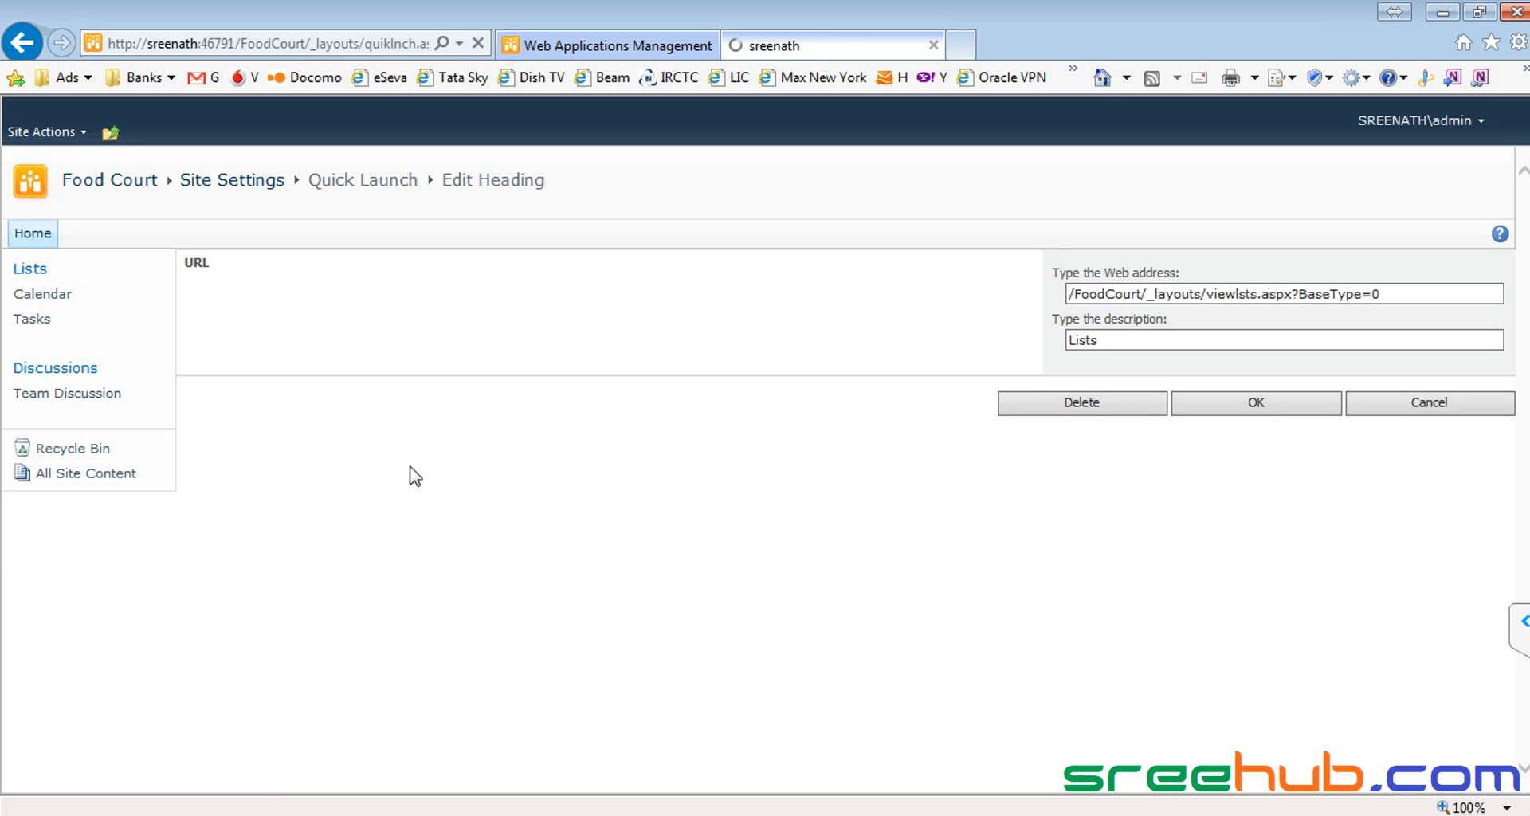
{"action": "left_click", "coordinate": [199, 351]}
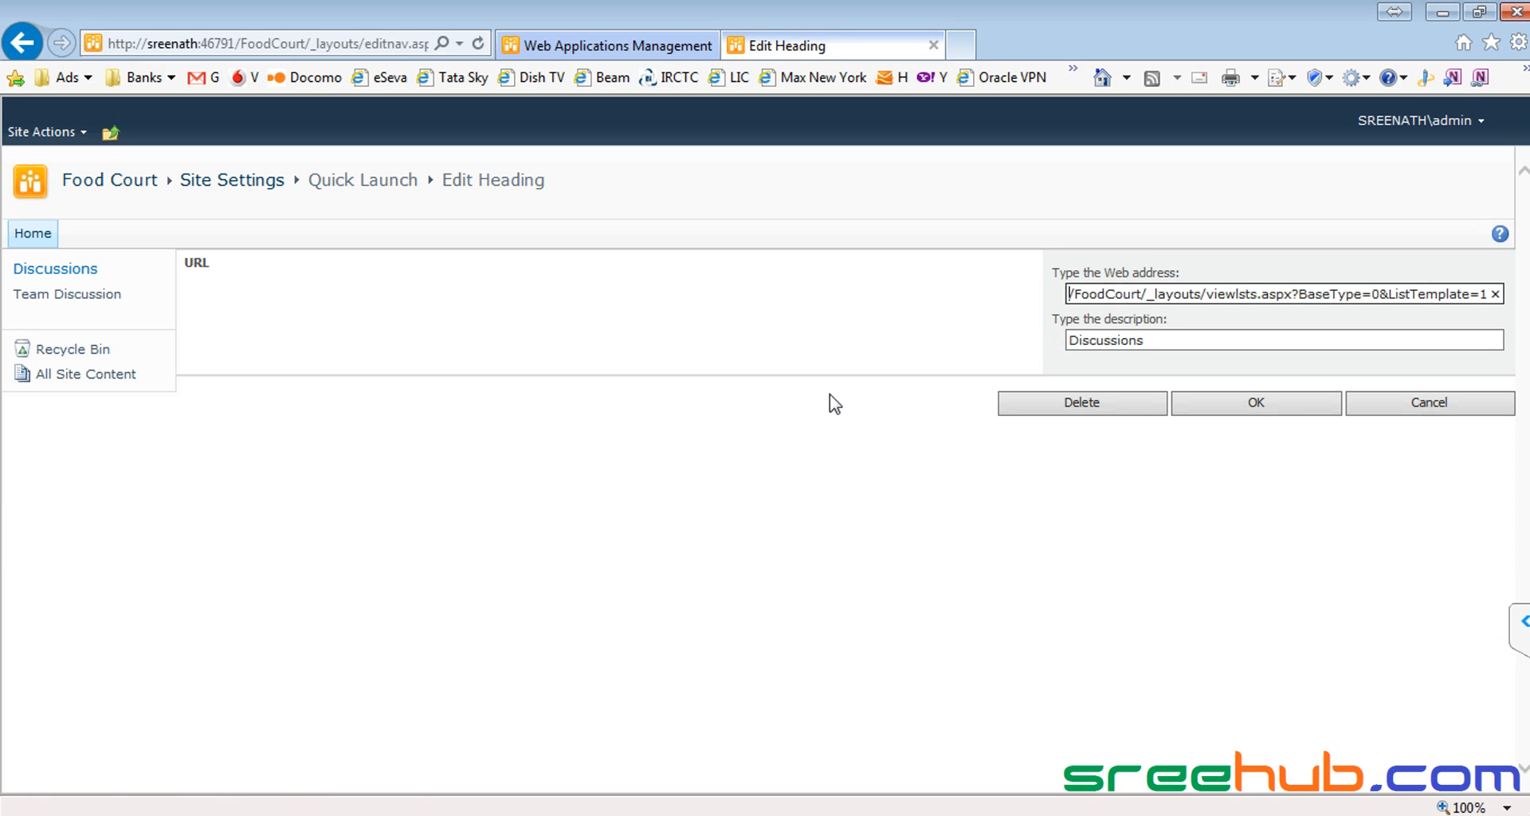
{"action": "left_click", "coordinate": [1059, 407]}
{"action": "left_click", "coordinate": [881, 506]}
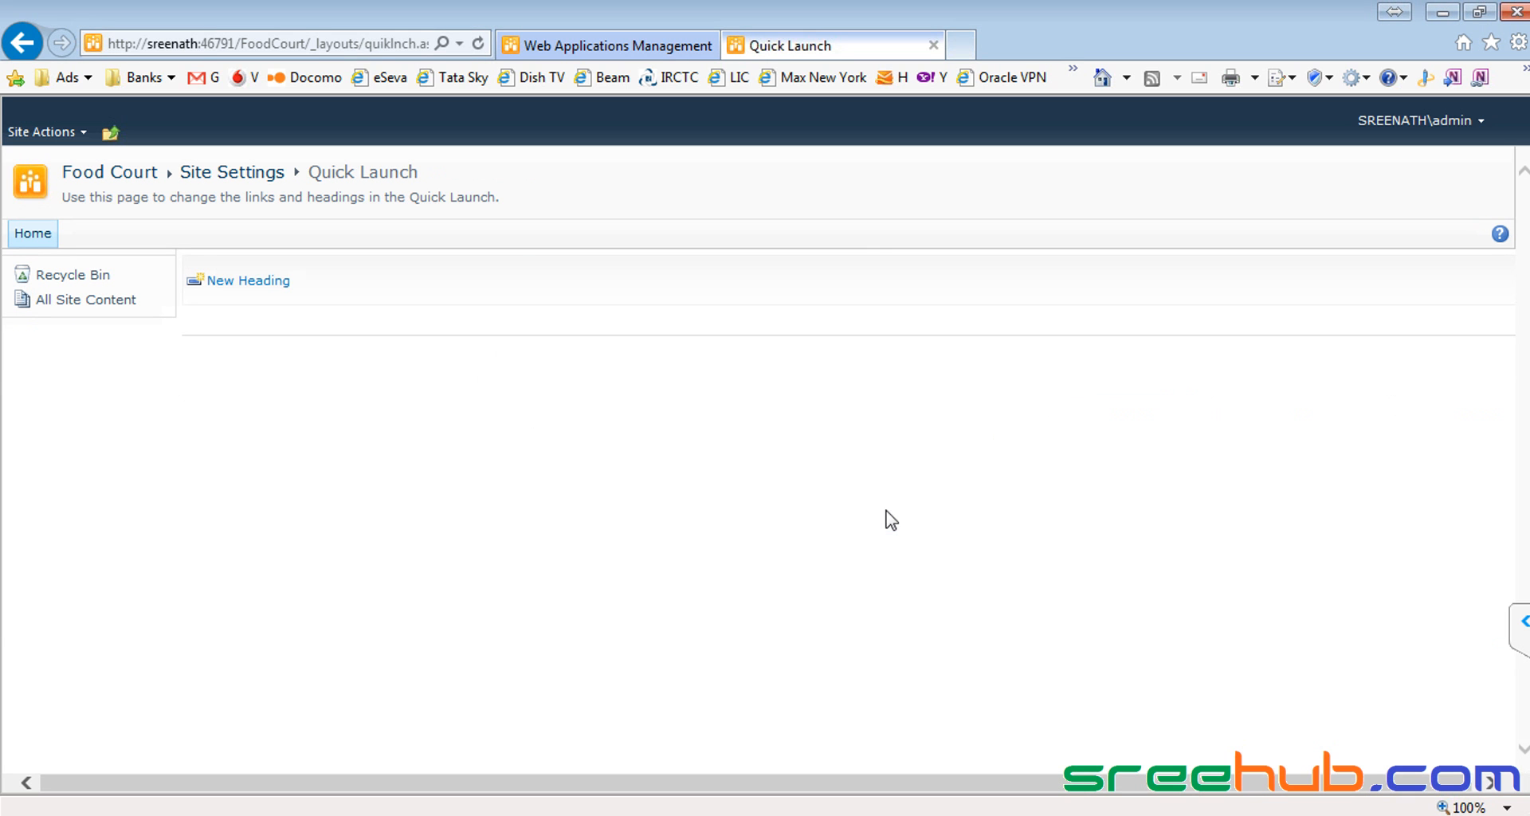
Step: Go up to ShopColl, visit Multiplex, then return to the Food Court site
{"action": "left_click", "coordinate": [118, 185]}
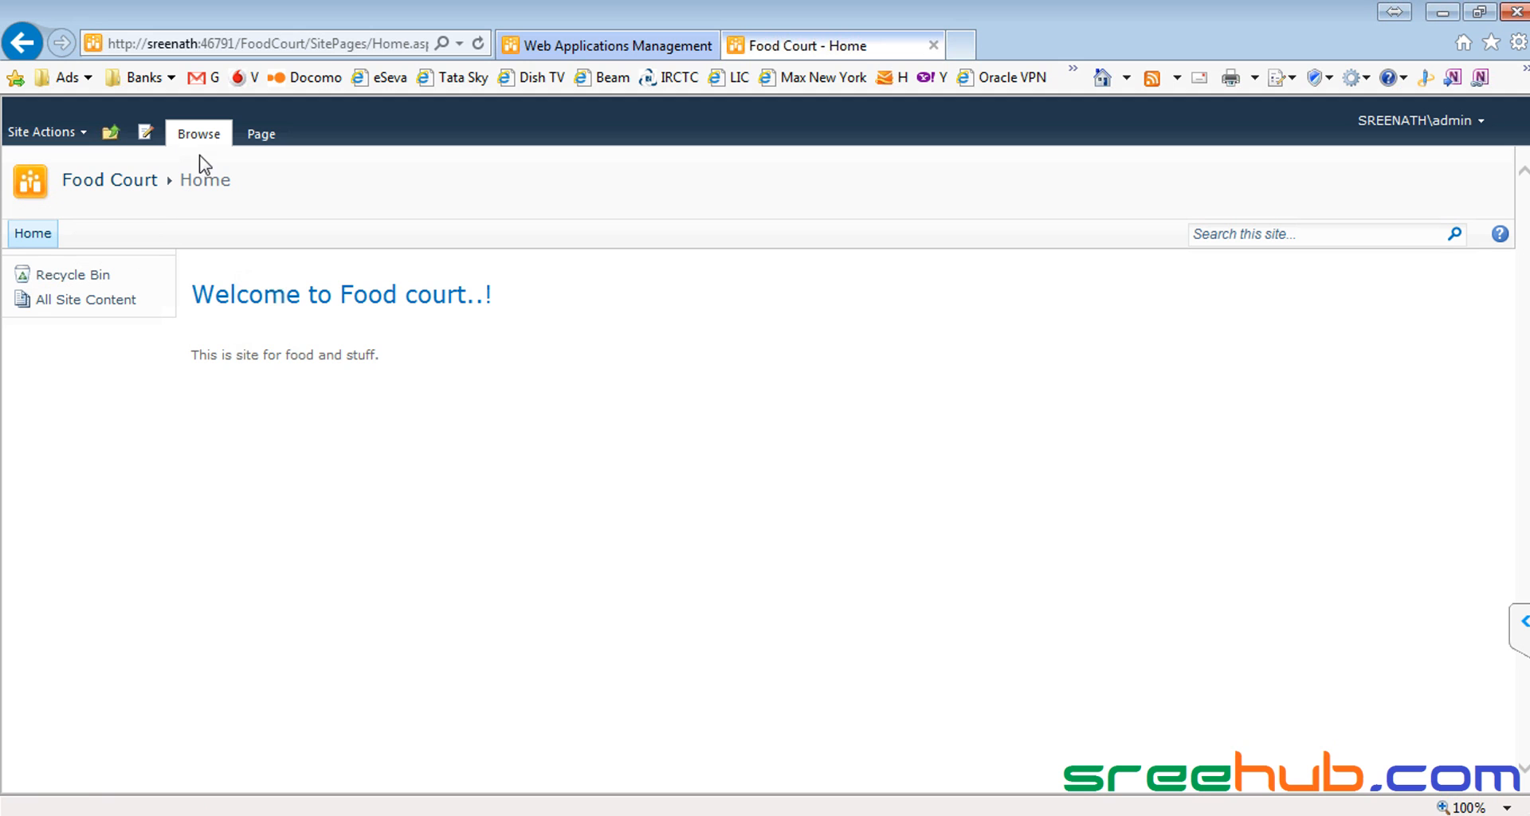
{"action": "left_click", "coordinate": [112, 137]}
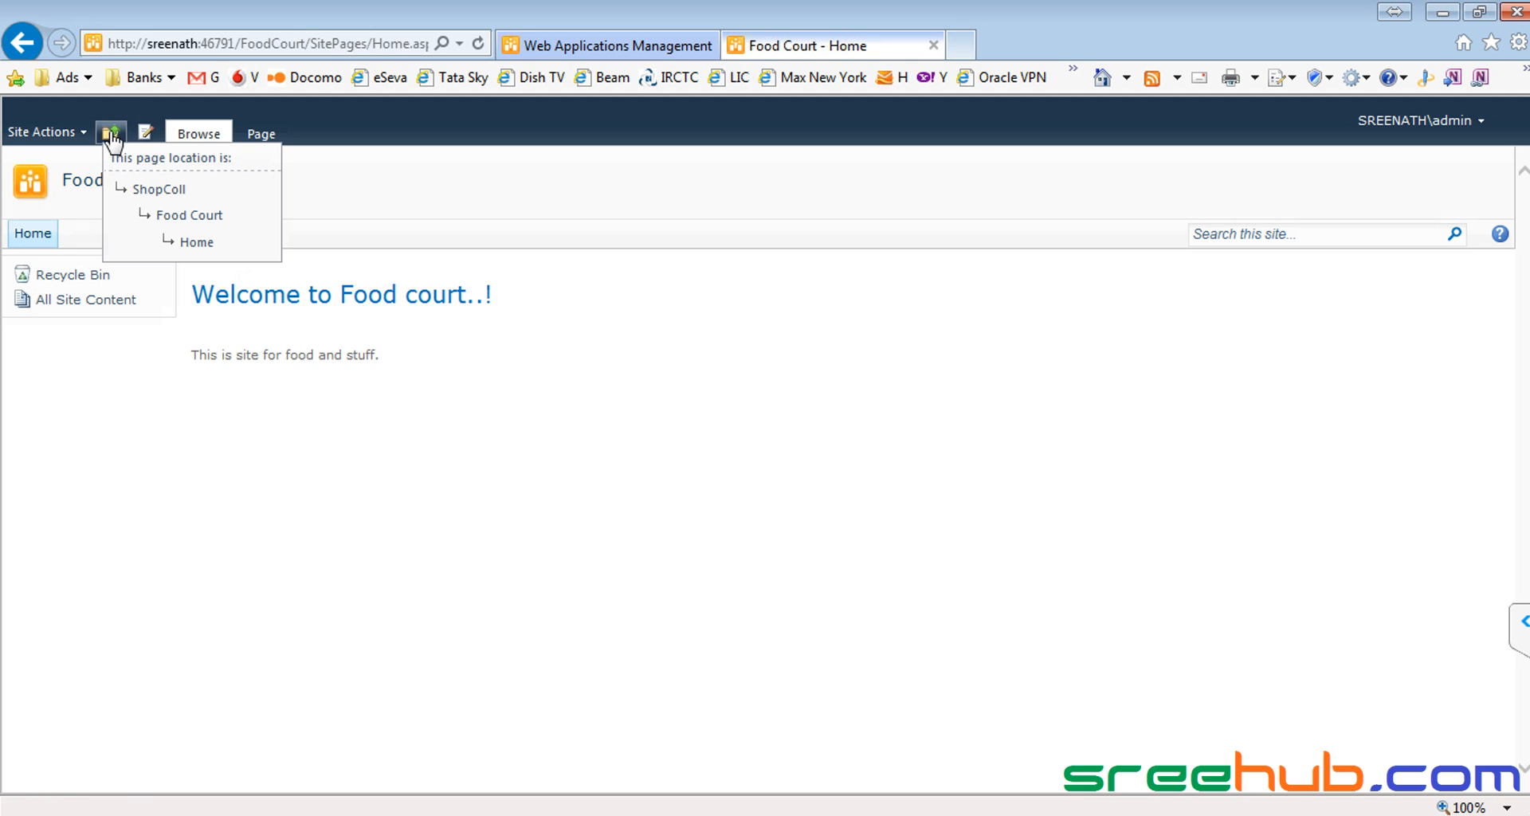
{"action": "left_click", "coordinate": [165, 192]}
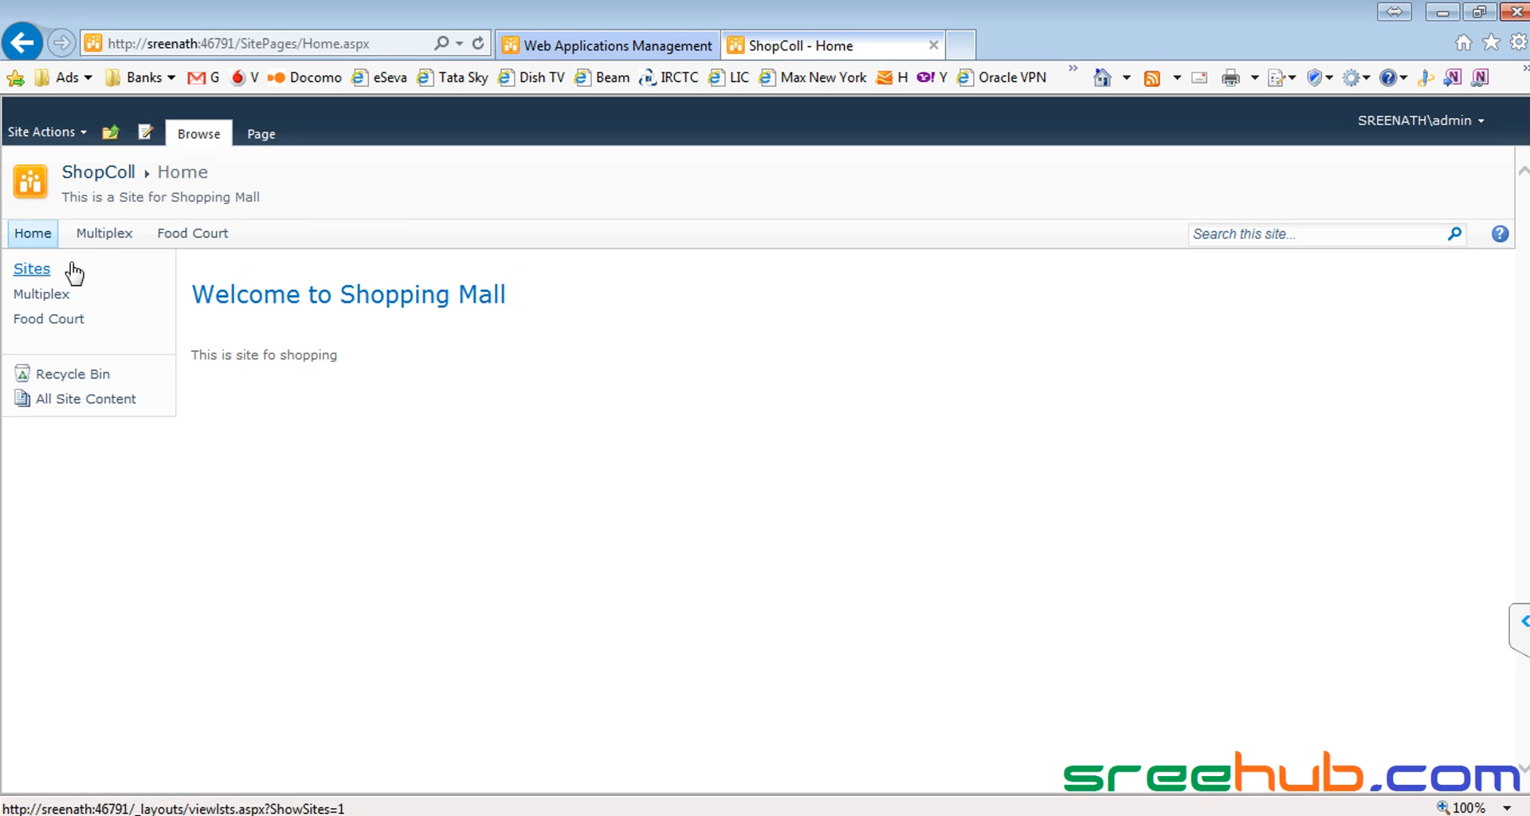
{"action": "left_click", "coordinate": [102, 234]}
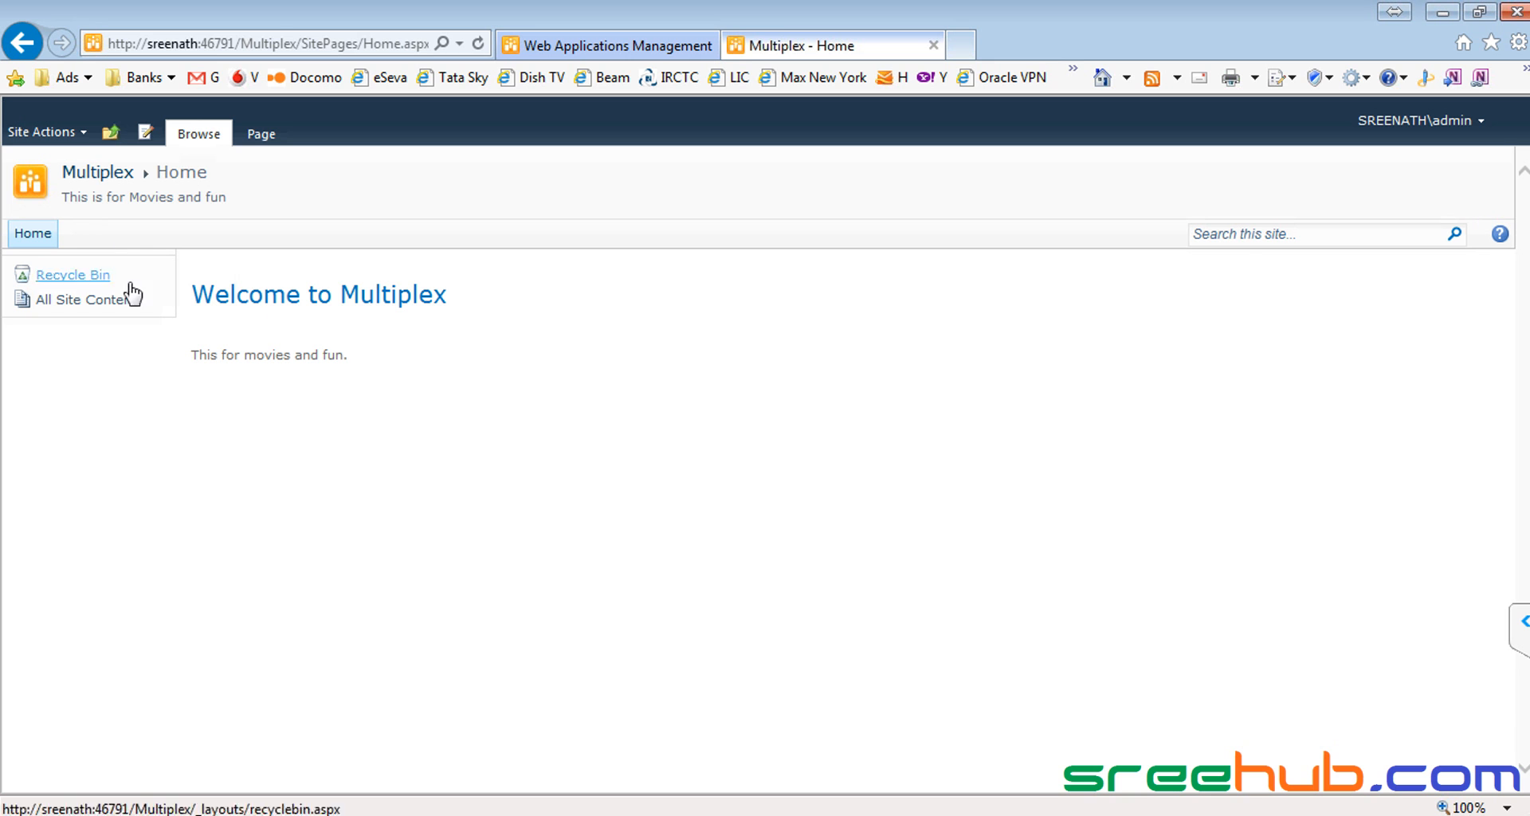
{"action": "left_click", "coordinate": [110, 132]}
{"action": "left_click", "coordinate": [135, 196]}
{"action": "left_click", "coordinate": [203, 236]}
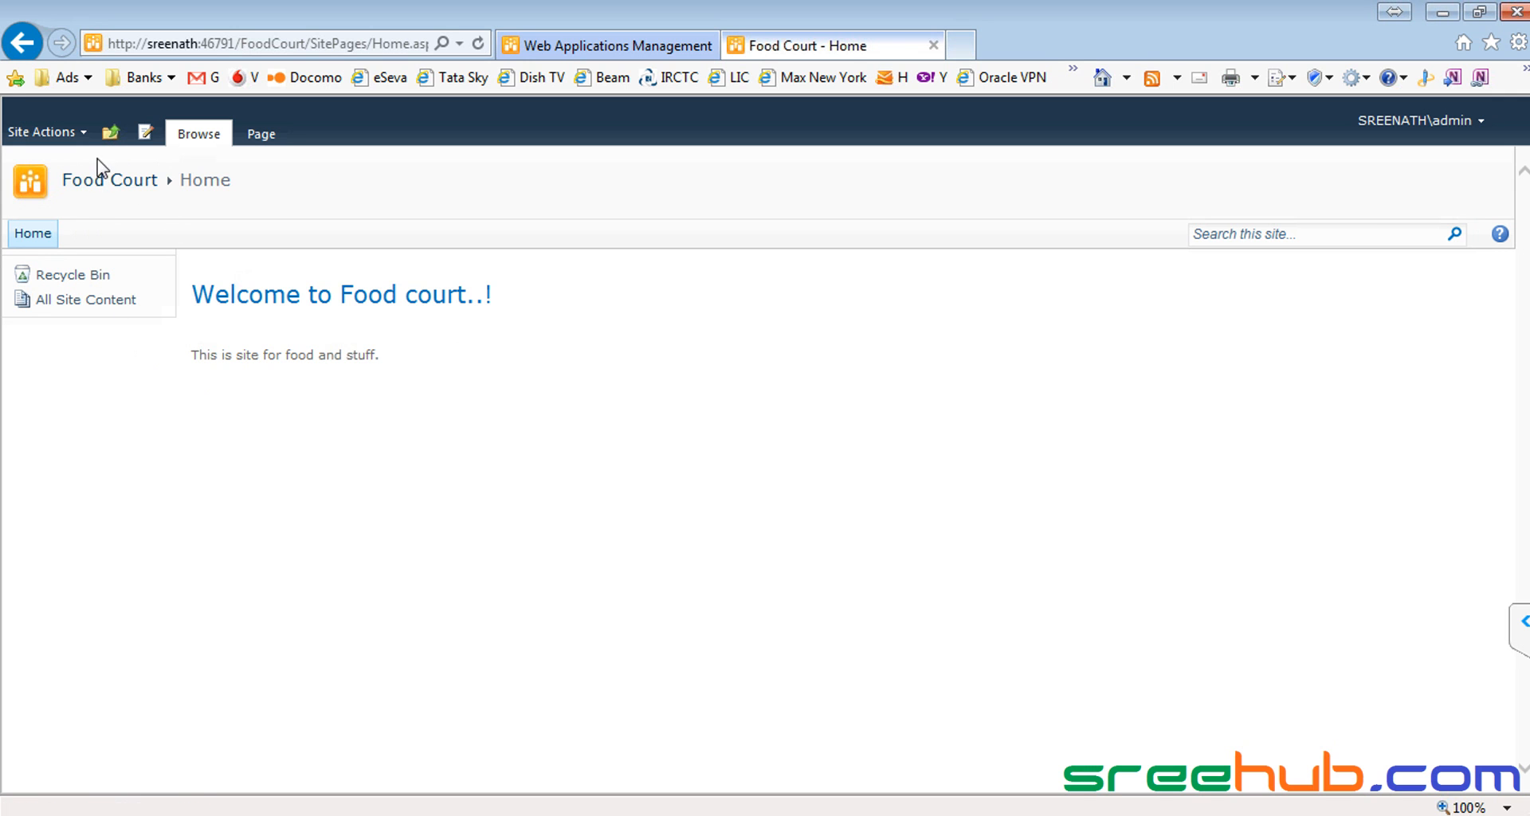
Step: Go up to ShopColl again and open the Multiplex site home page
{"action": "left_click", "coordinate": [109, 136]}
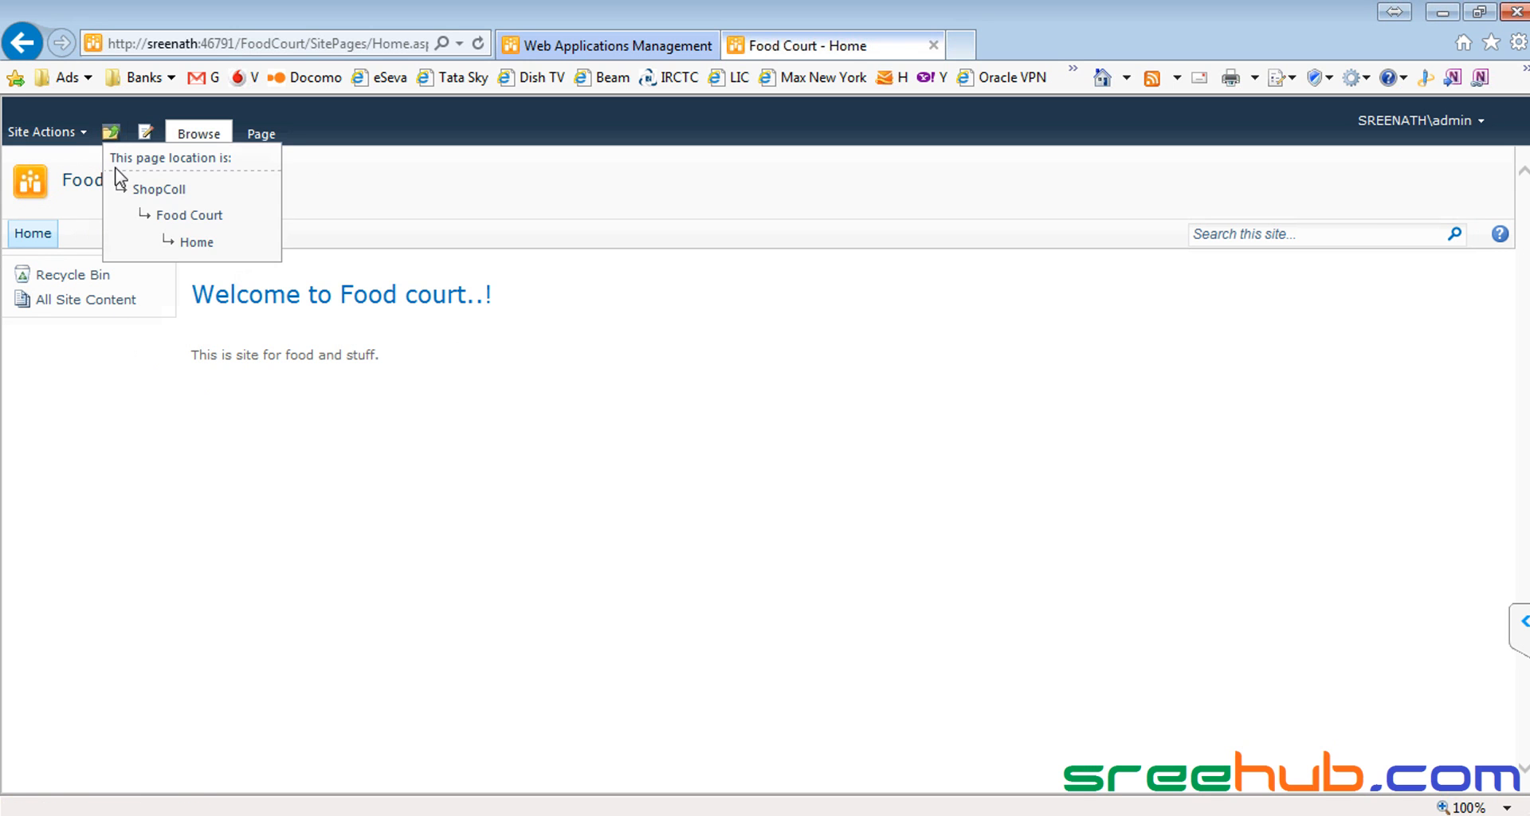
{"action": "left_click", "coordinate": [156, 192]}
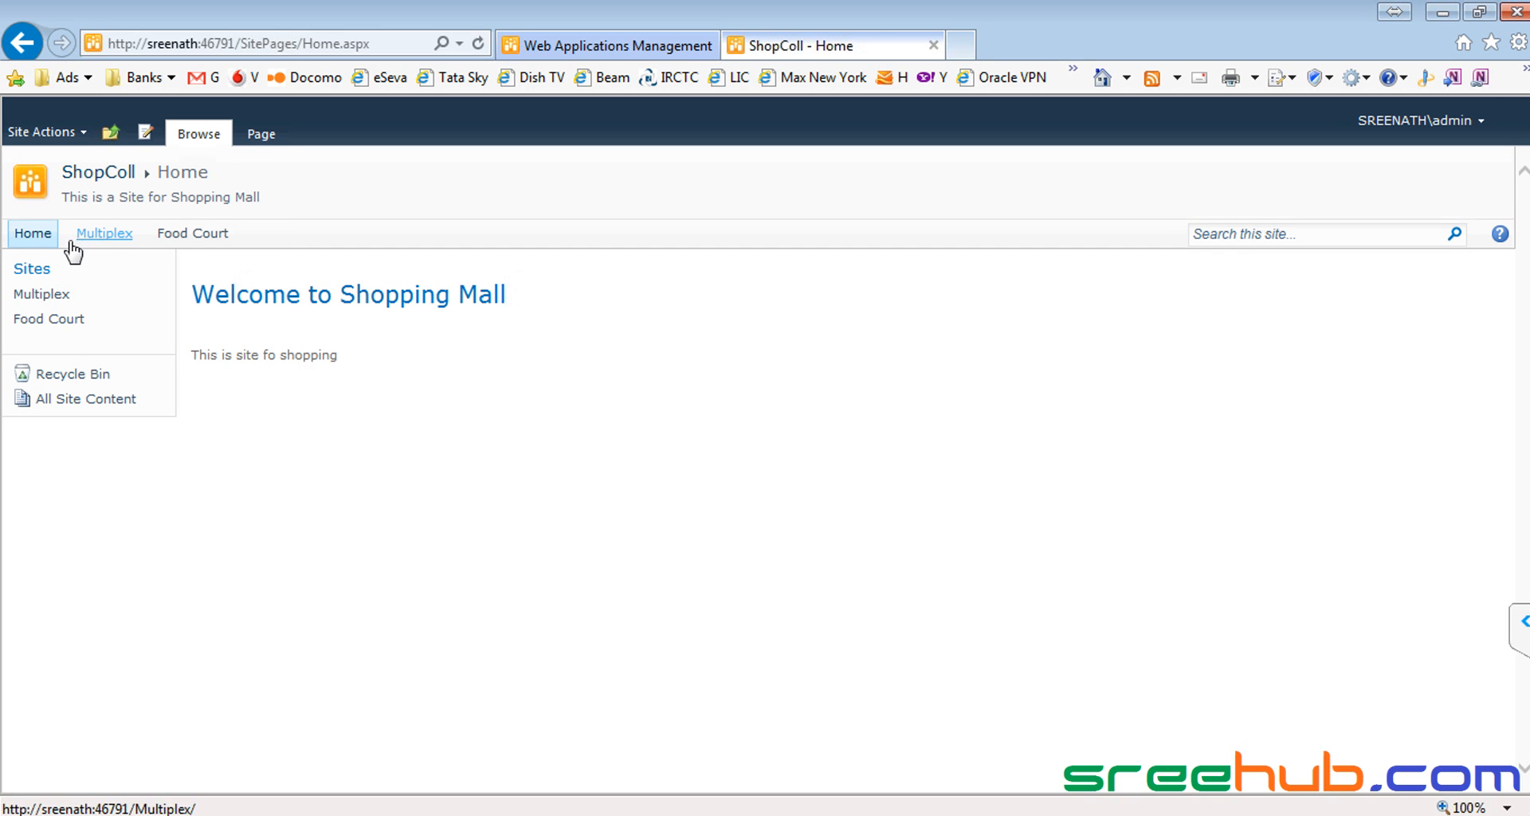
{"action": "left_click_drag", "start_coordinate": [268, 236], "coordinate": [112, 238]}
{"action": "left_click", "coordinate": [292, 287]}
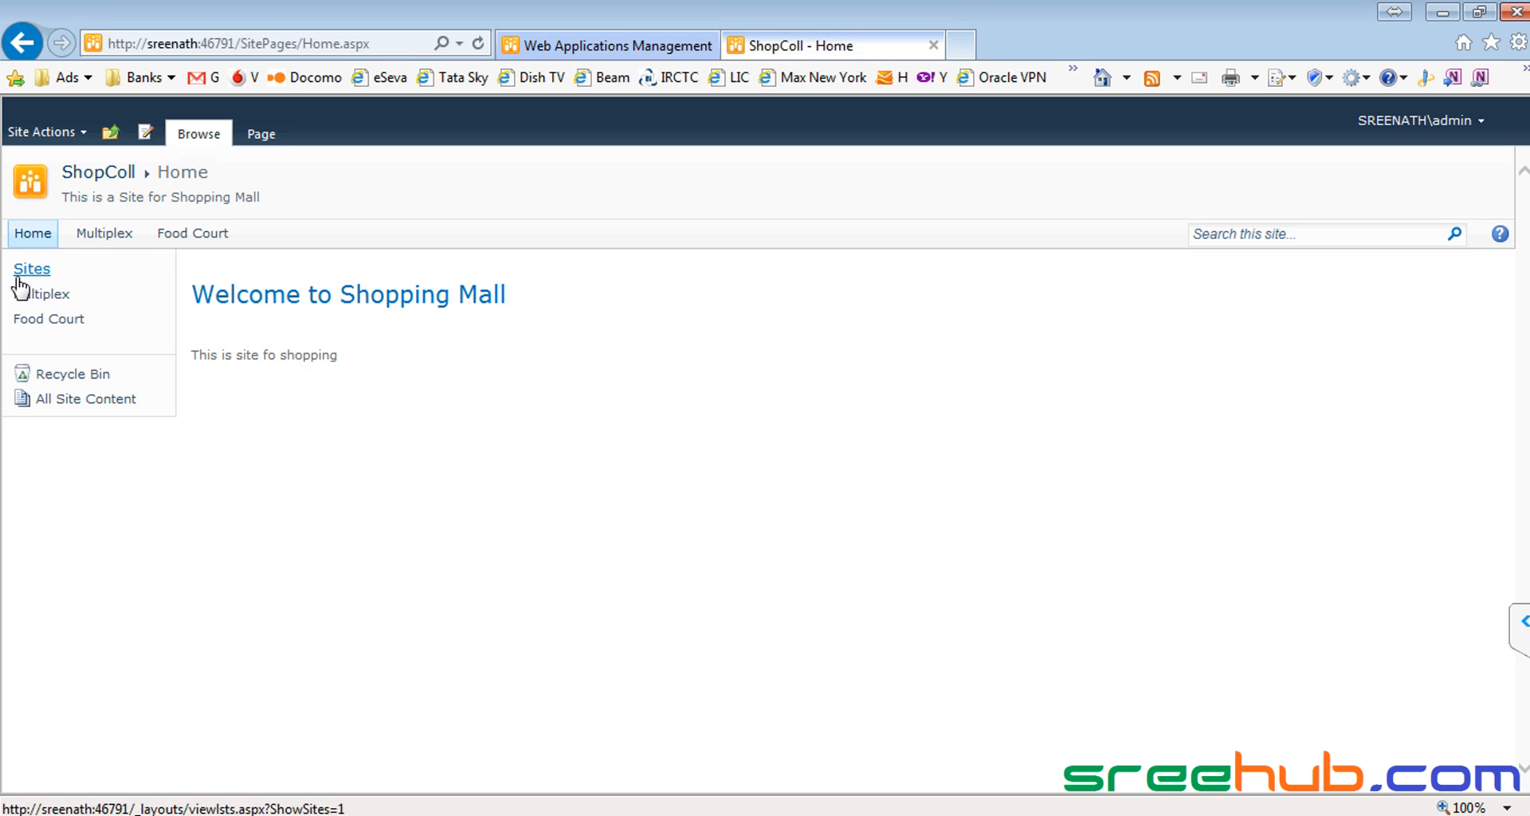
{"action": "left_click", "coordinate": [105, 233]}
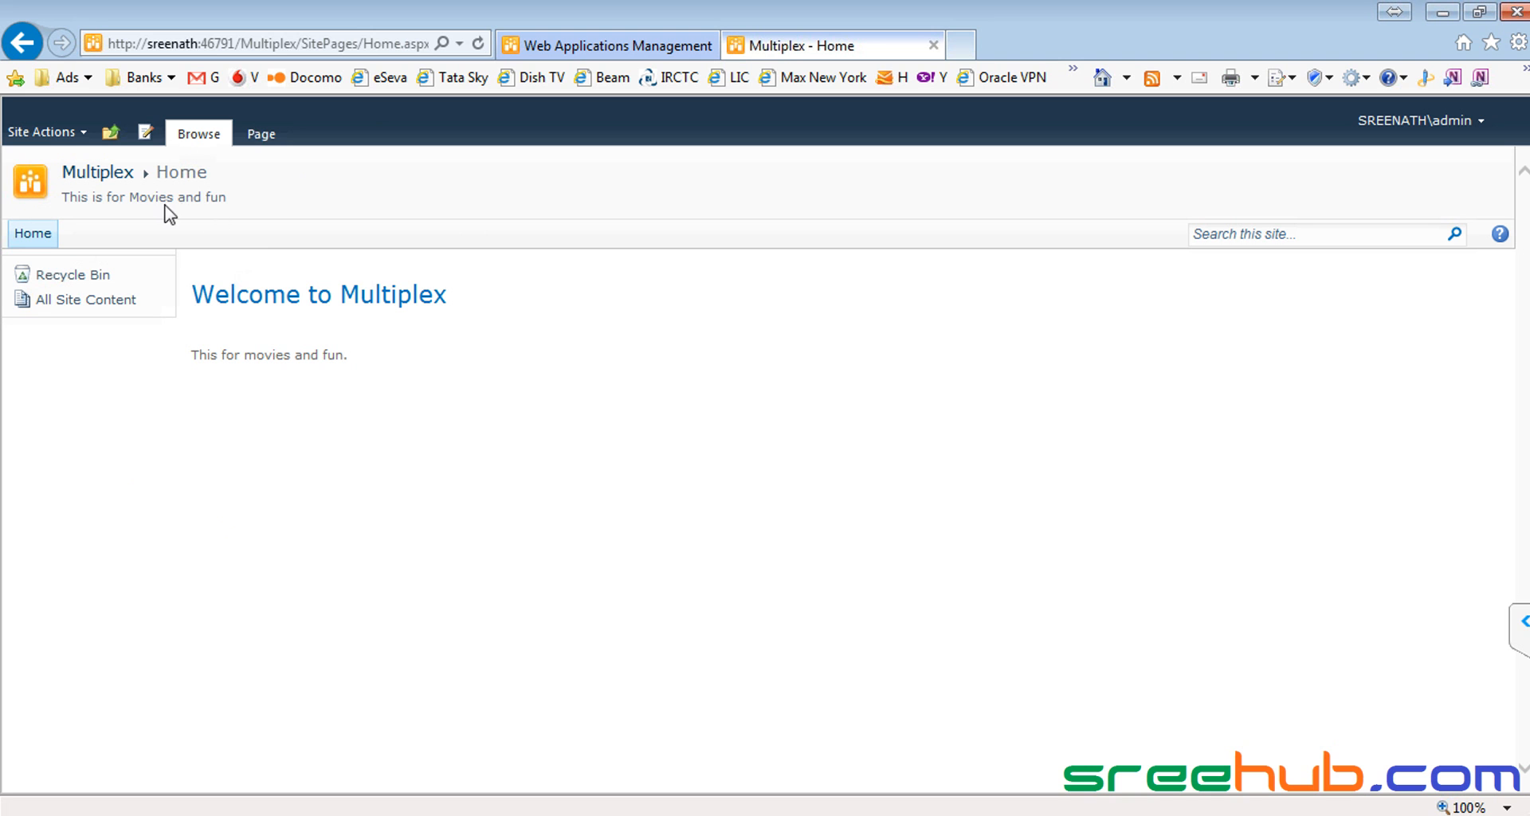
Step: Create a new Multiplex page named Movies and type 'Welcome to Movies' on it
{"action": "left_click", "coordinate": [35, 133]}
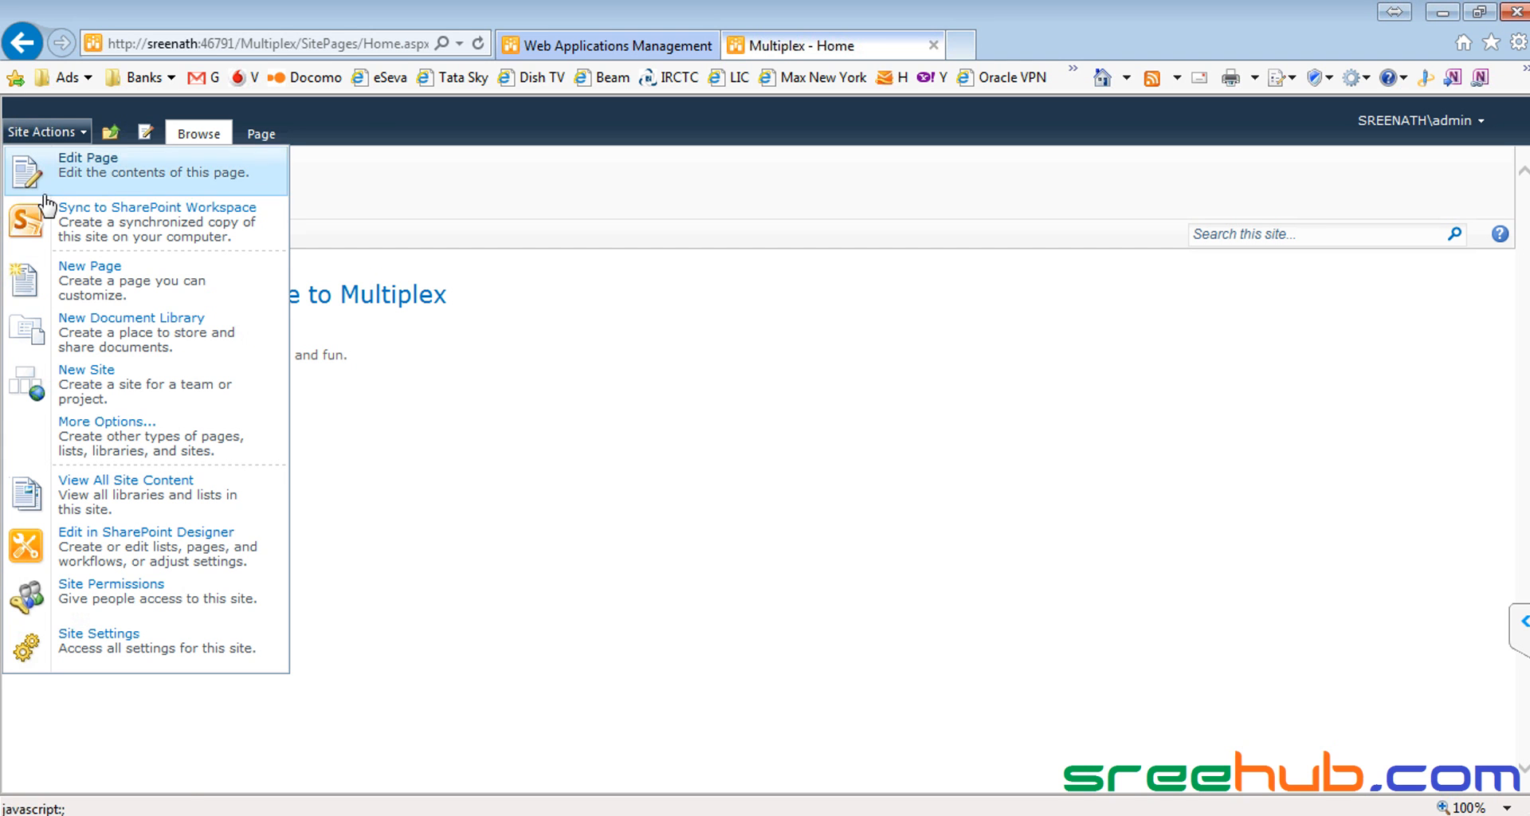
{"action": "left_click", "coordinate": [130, 299]}
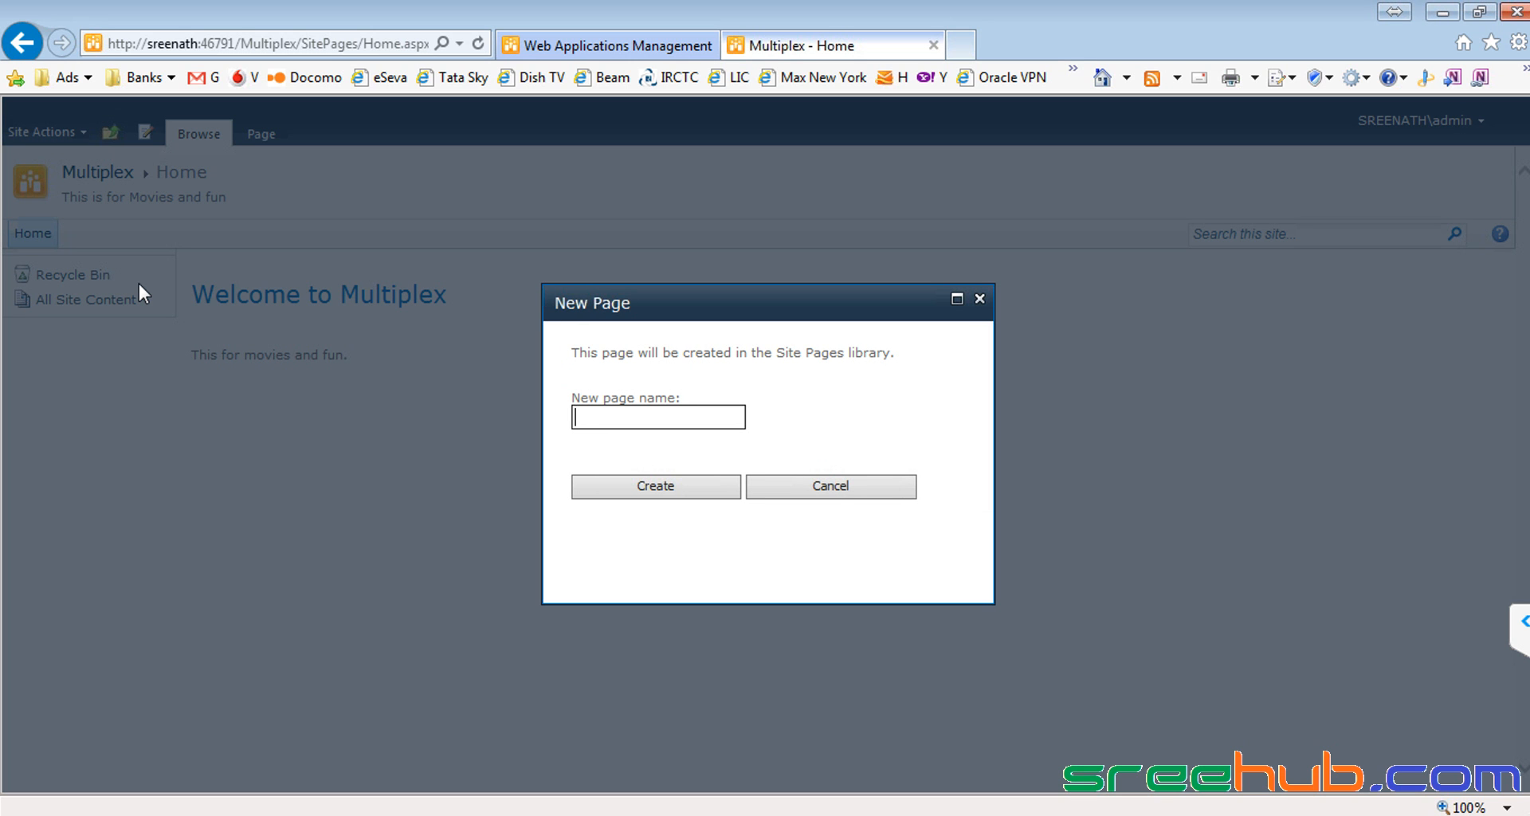
{"action": "type", "text": "Movies"}
{"action": "left_click", "coordinate": [670, 488]}
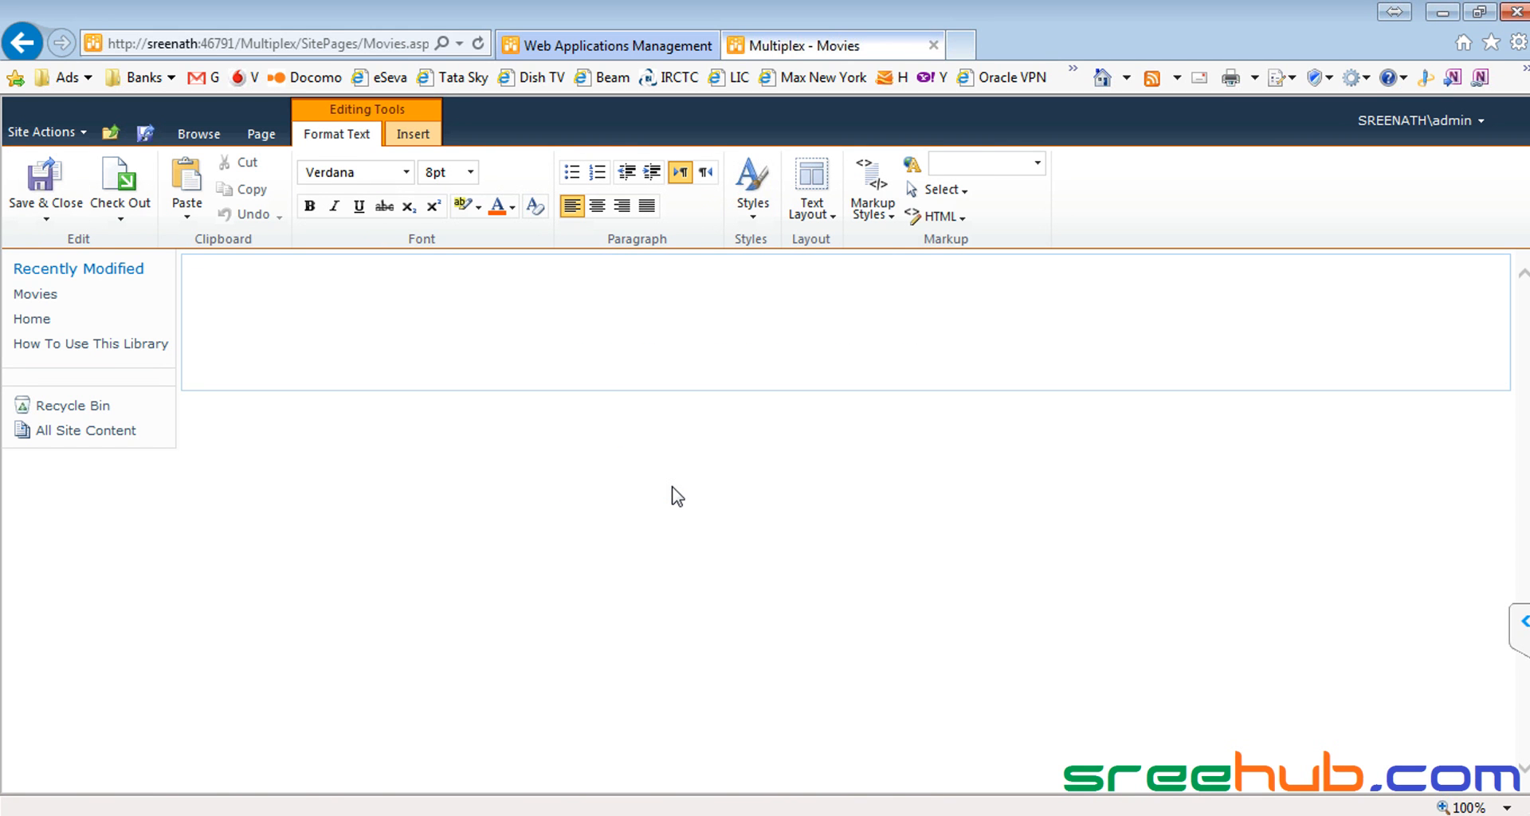
{"action": "type", "text": "Welcome to Movies...!"}
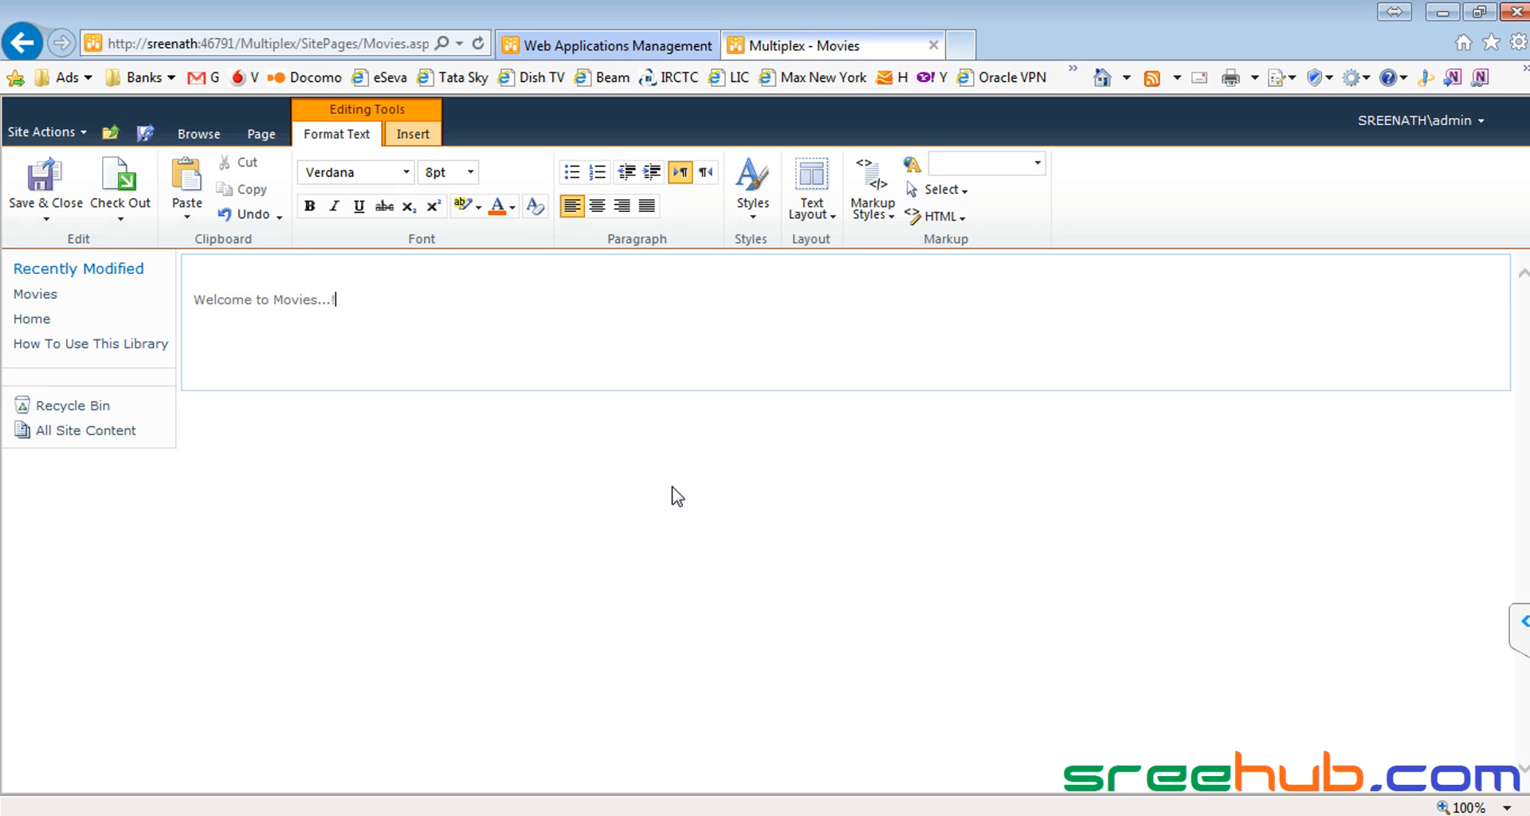
Step: Remove the blank line and make the Welcome to Movies...! heading 24 pt and pink
{"action": "key", "text": "ctrl+a"}
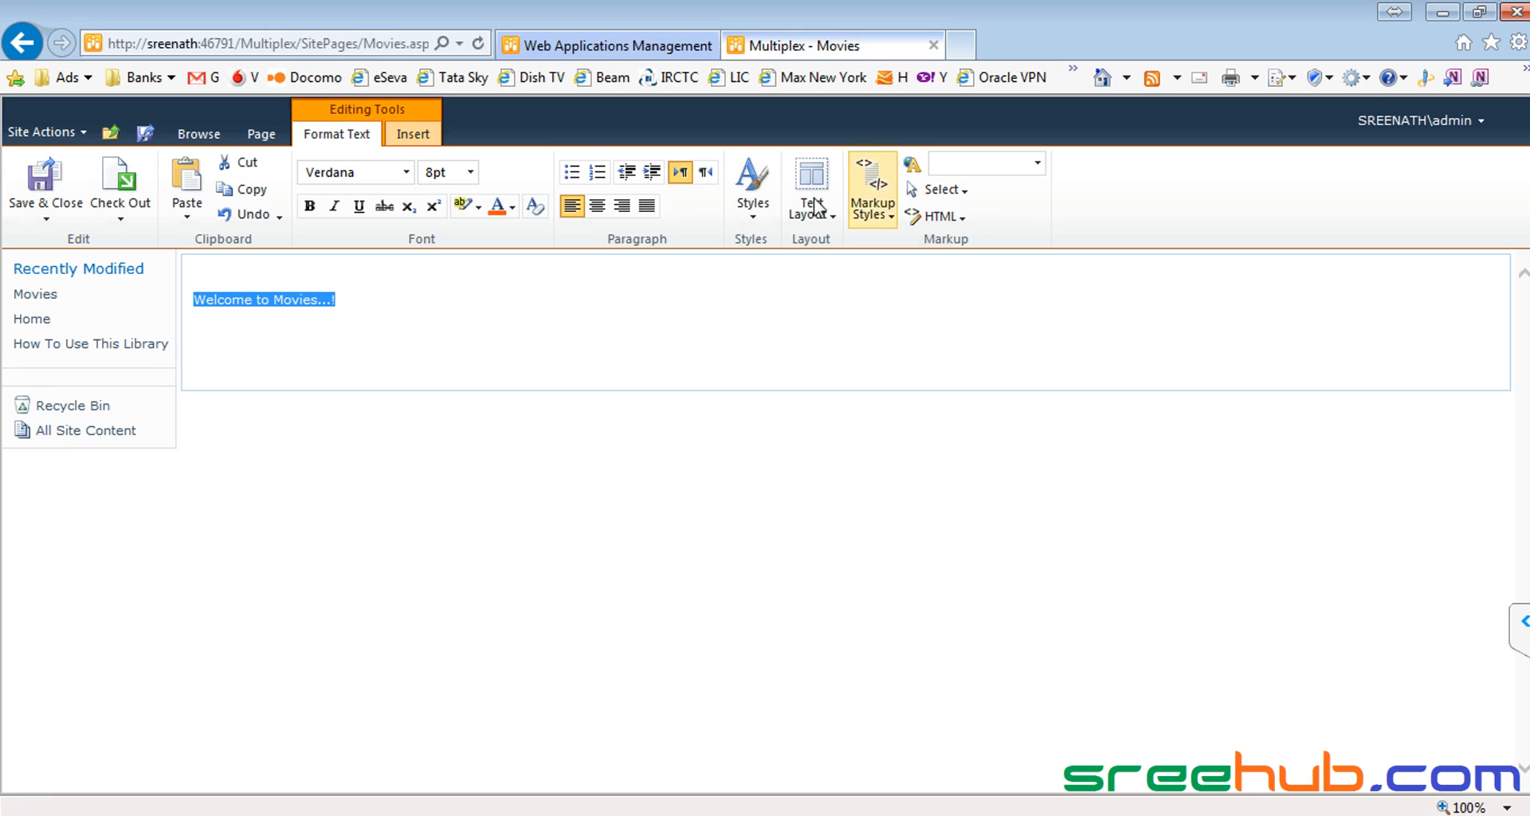
{"action": "left_click", "coordinate": [287, 277]}
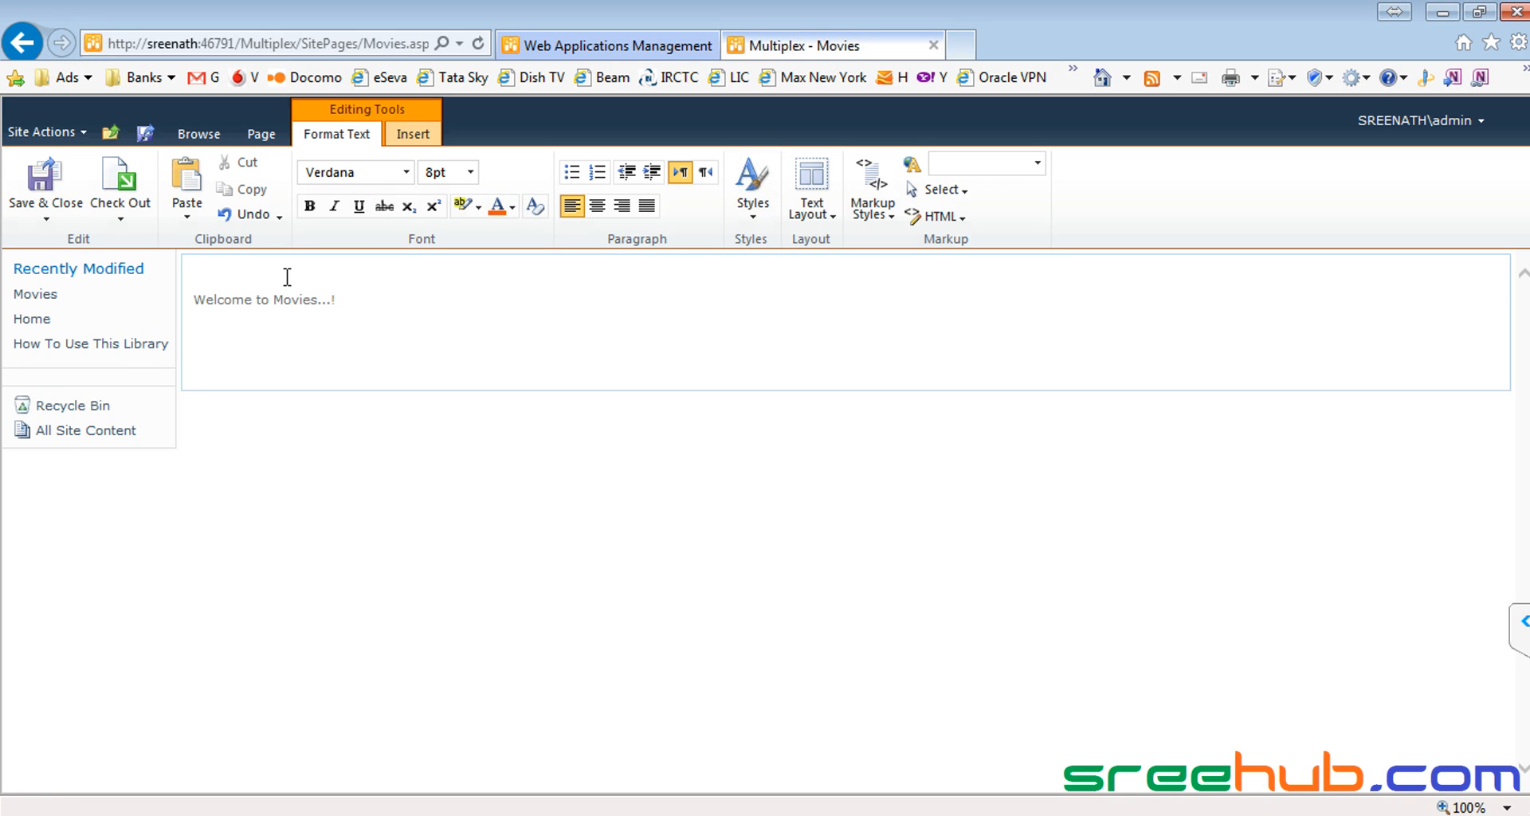
{"action": "key", "text": "Delete"}
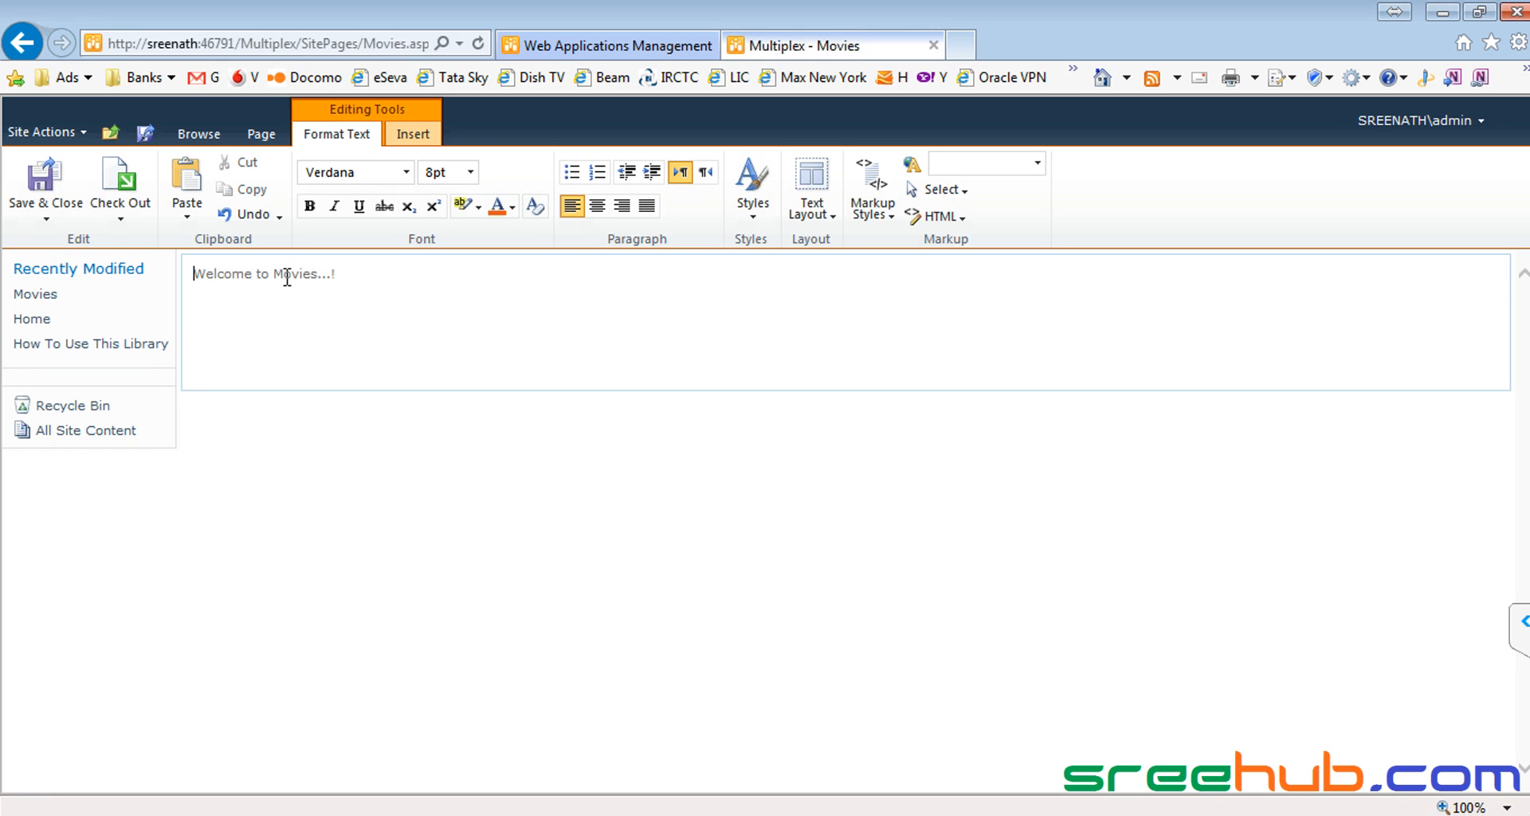
{"action": "triple_click", "coordinate": [287, 277]}
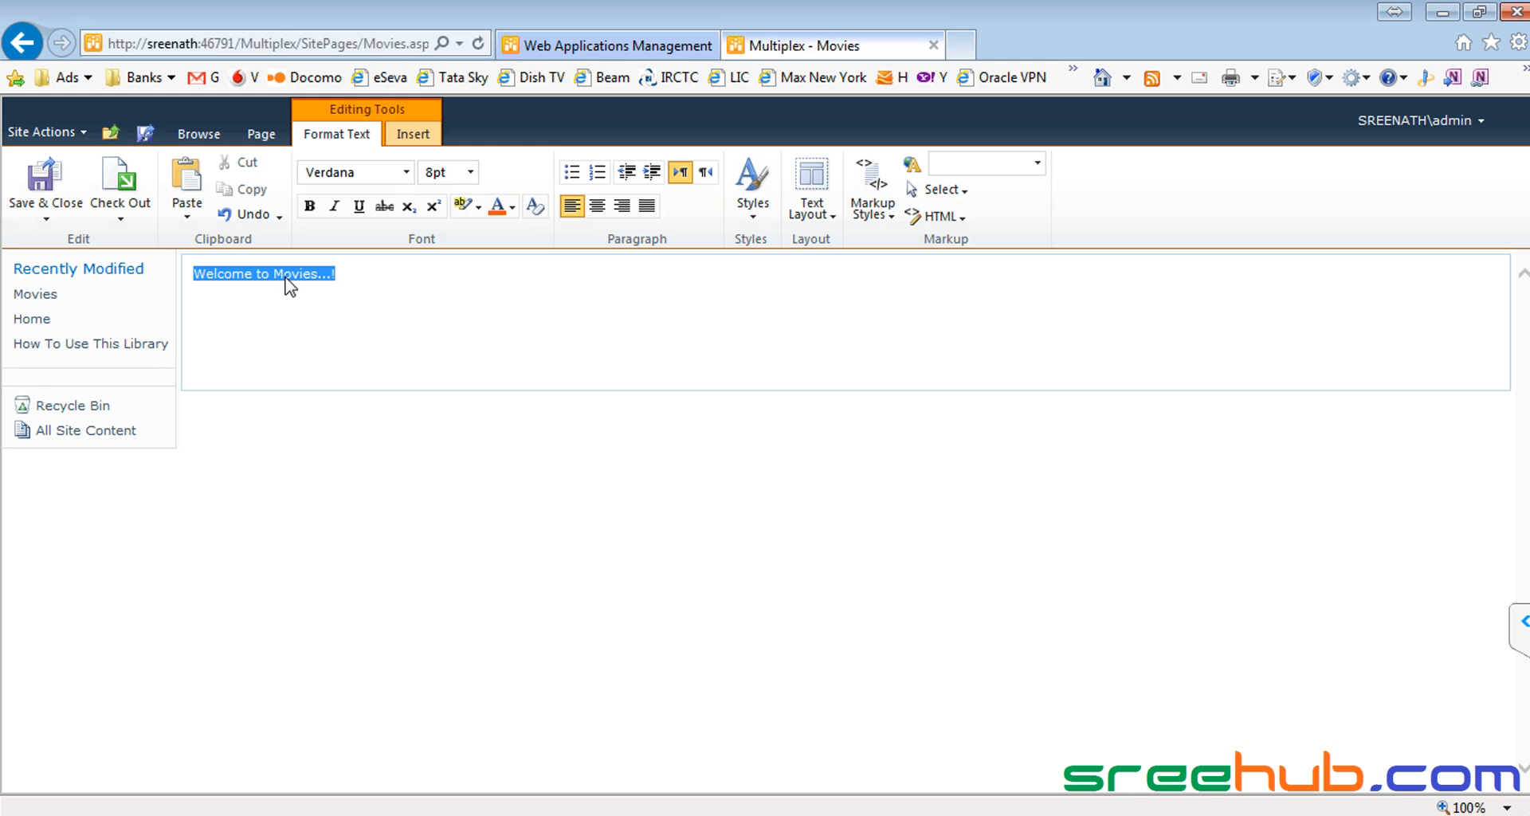
{"action": "left_click", "coordinate": [470, 171]}
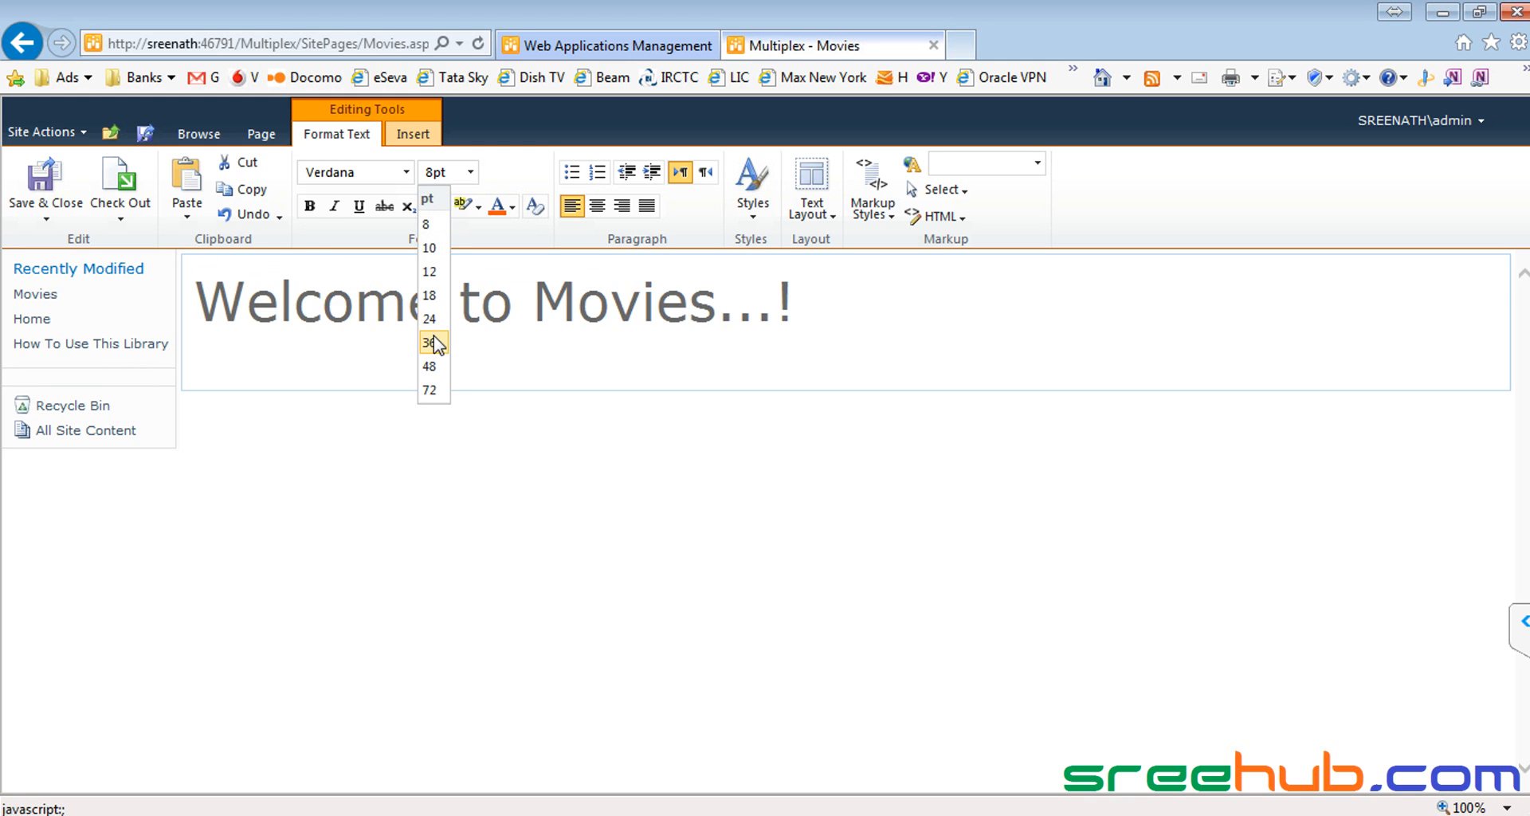
{"action": "left_click", "coordinate": [430, 319]}
{"action": "left_click", "coordinate": [512, 206]}
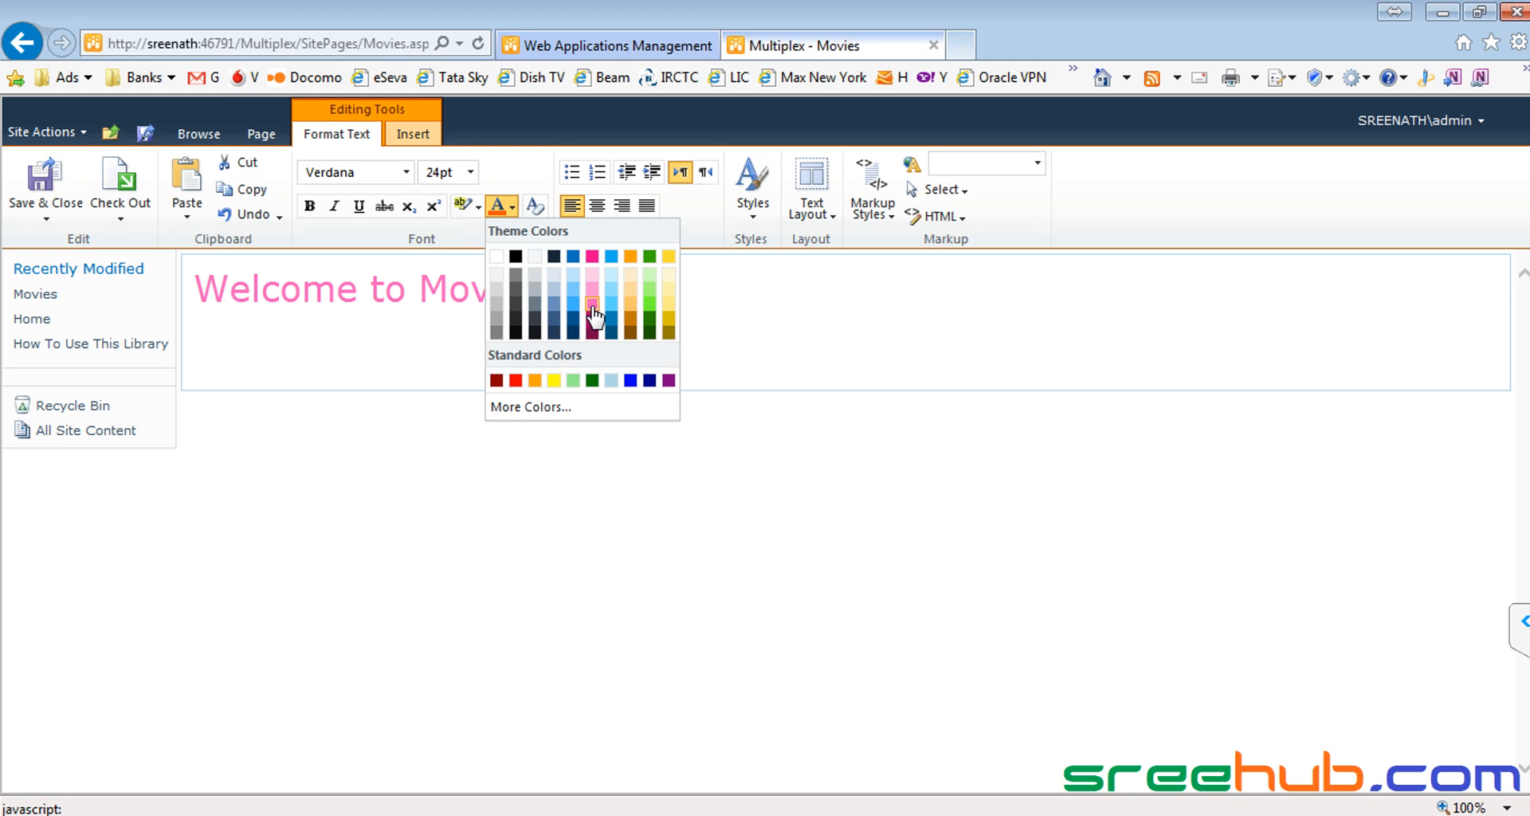
{"action": "left_click", "coordinate": [592, 274]}
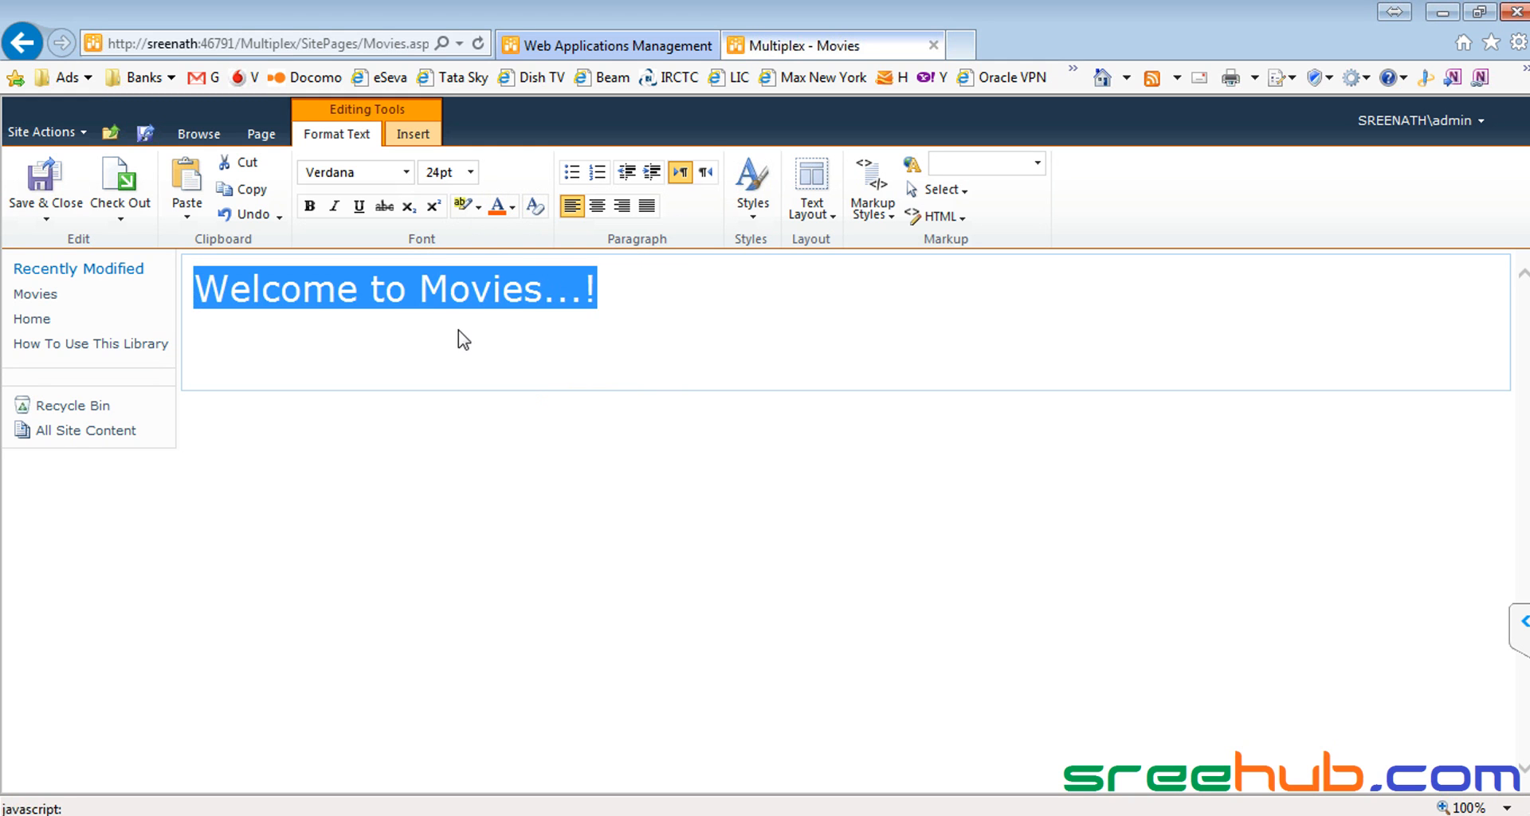
{"action": "left_click", "coordinate": [425, 335]}
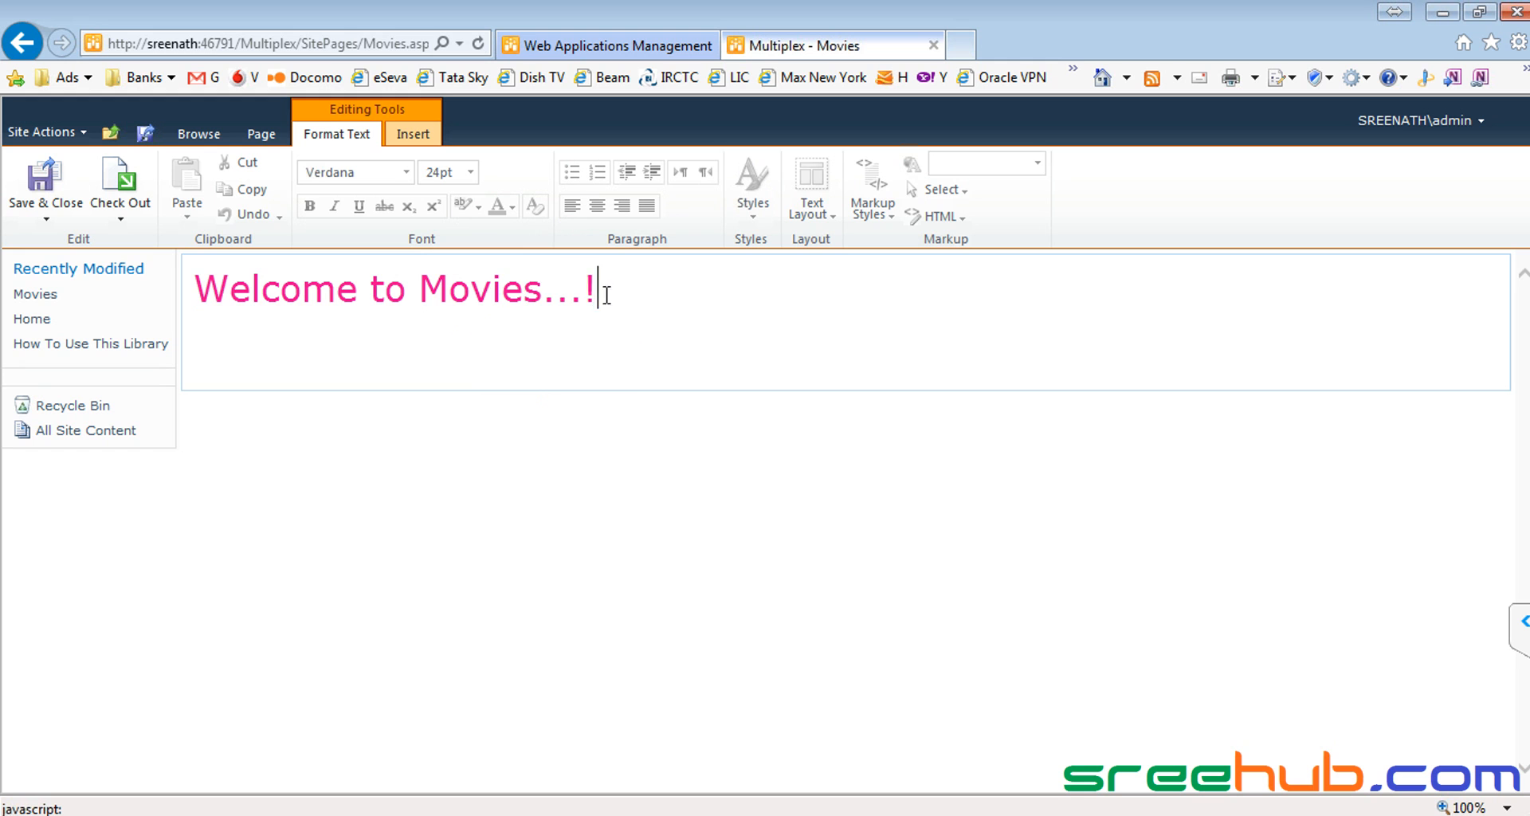
Step: Set the Welcome to Movies...! heading in the Trebuchet MS font
{"action": "left_click_drag", "start_coordinate": [614, 296], "coordinate": [208, 303]}
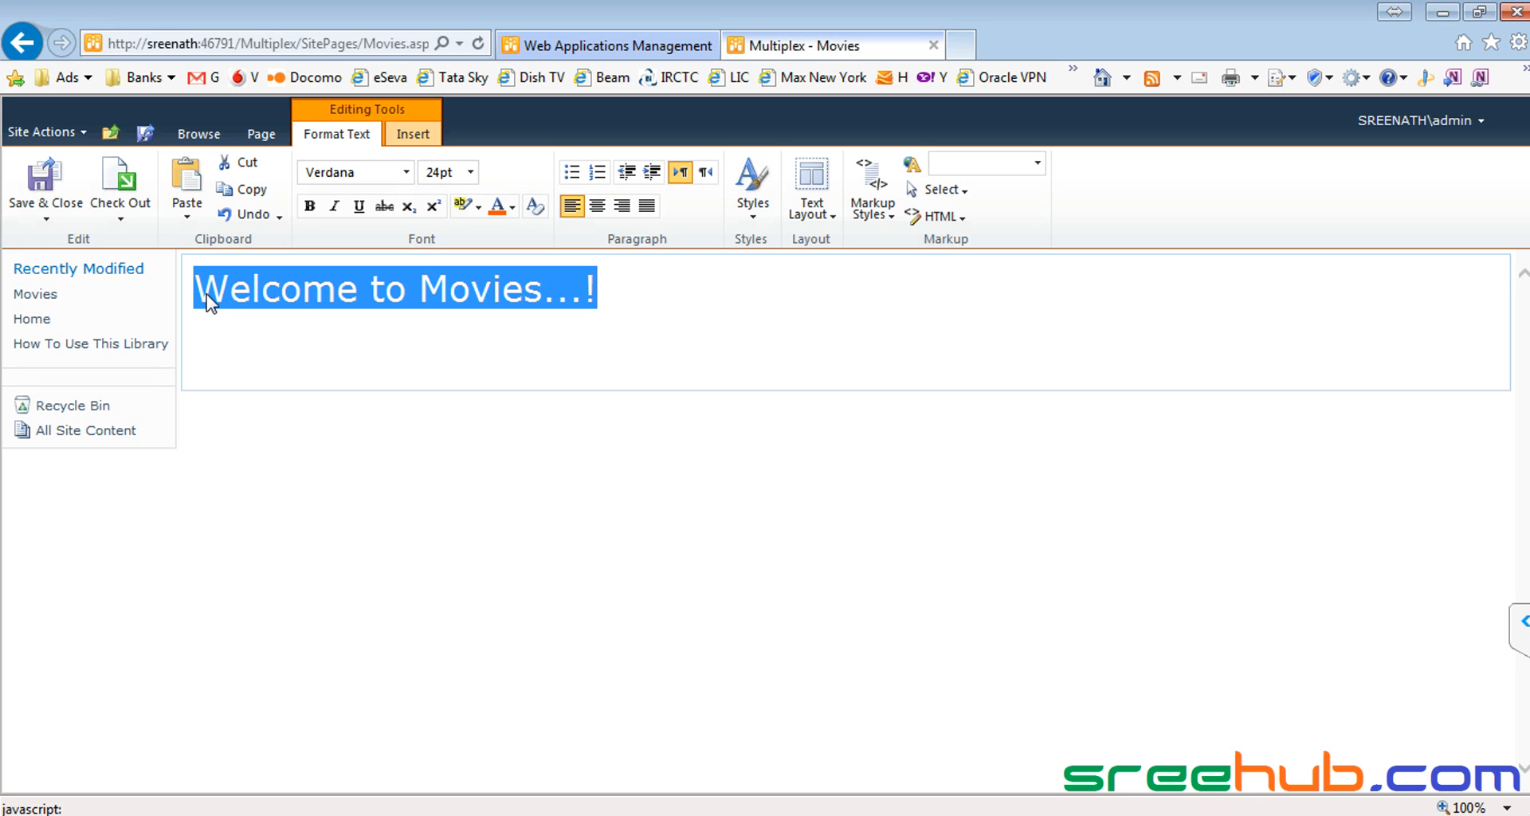
{"action": "left_click", "coordinate": [333, 285]}
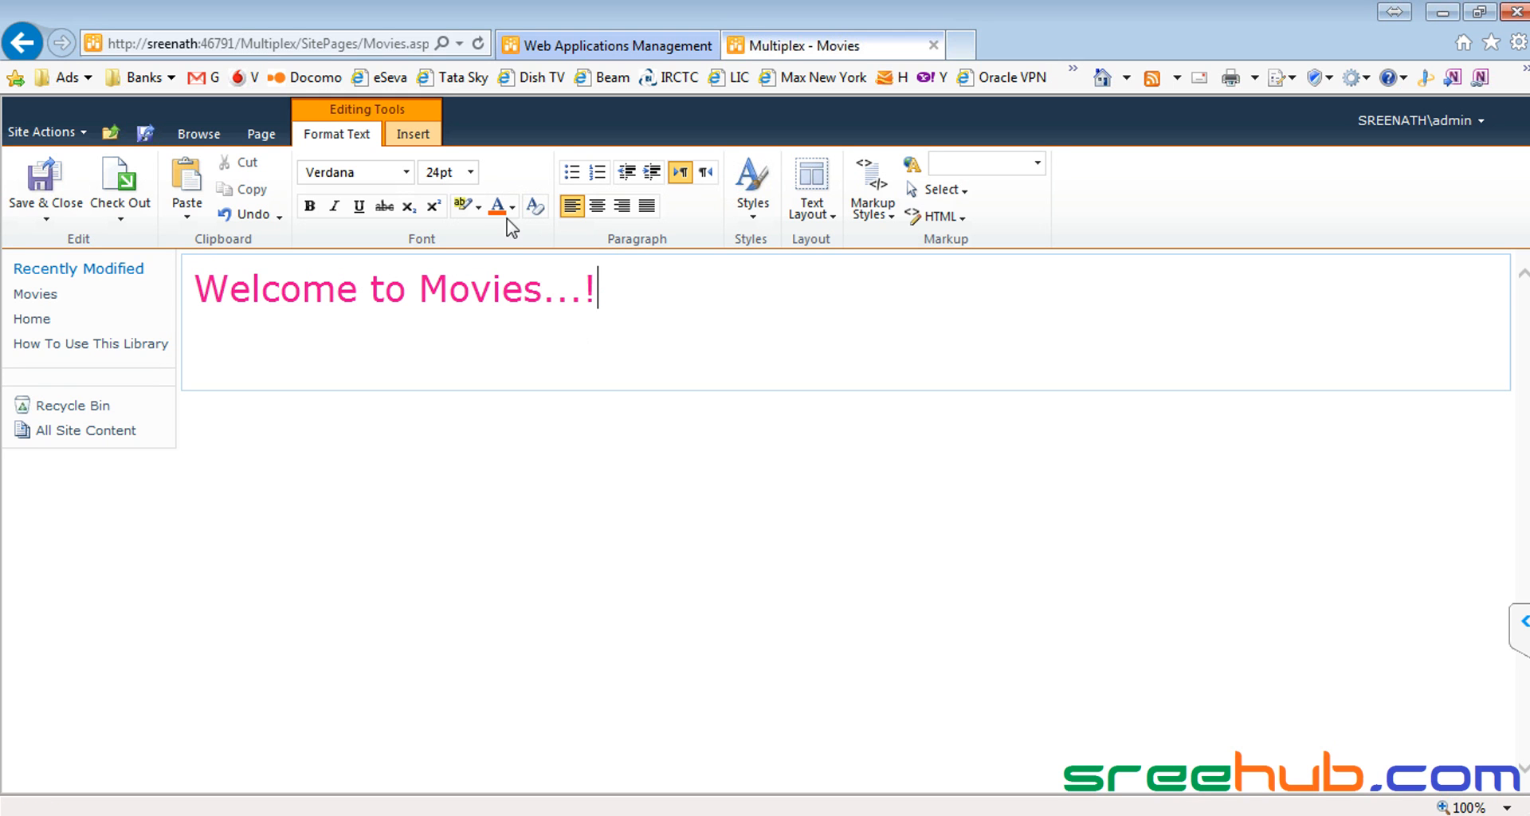
{"action": "left_click_drag", "start_coordinate": [621, 284], "coordinate": [194, 288]}
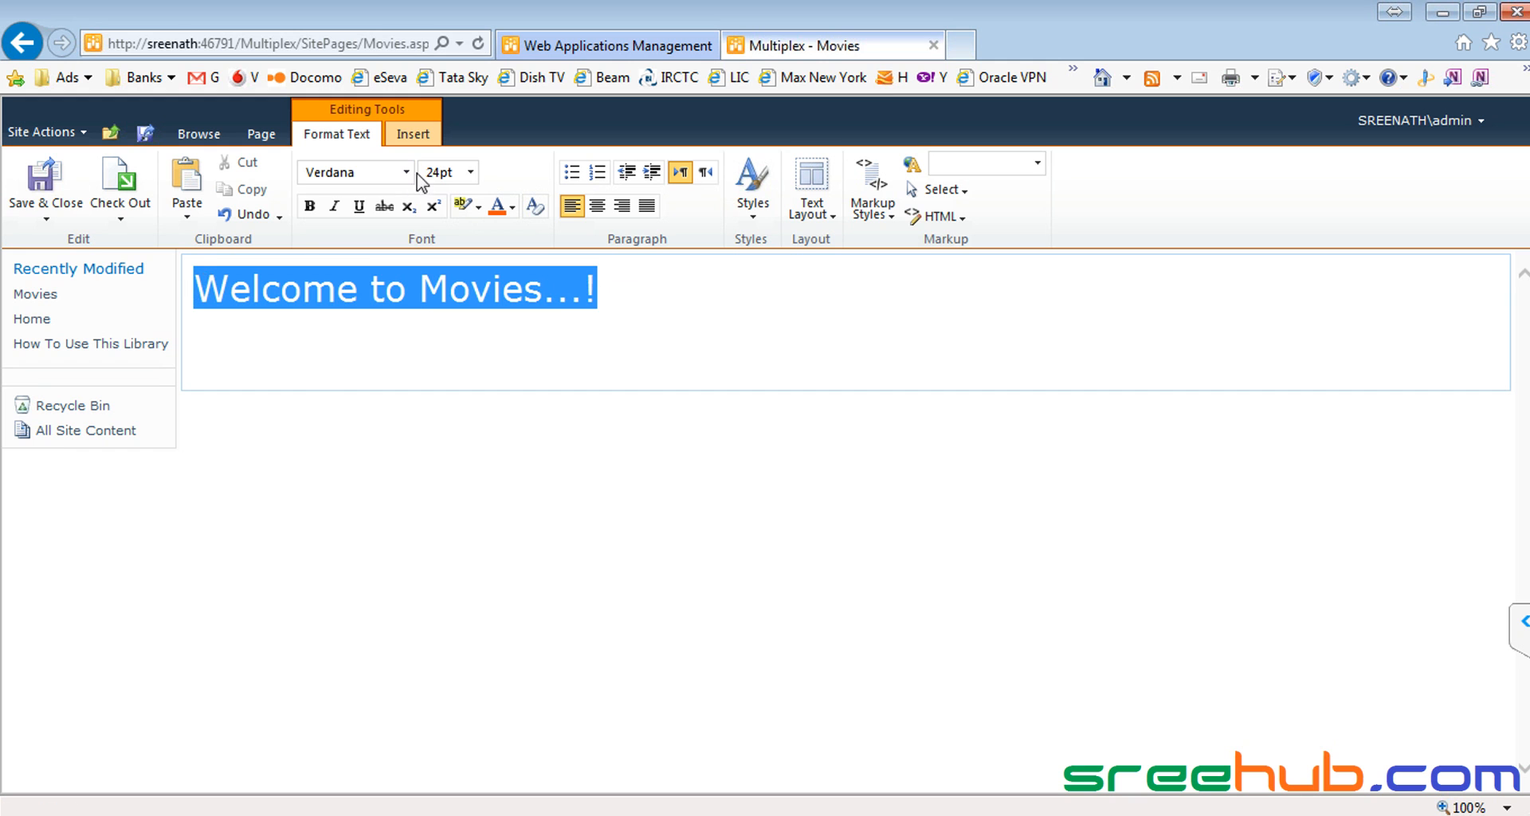
{"action": "left_click", "coordinate": [406, 172]}
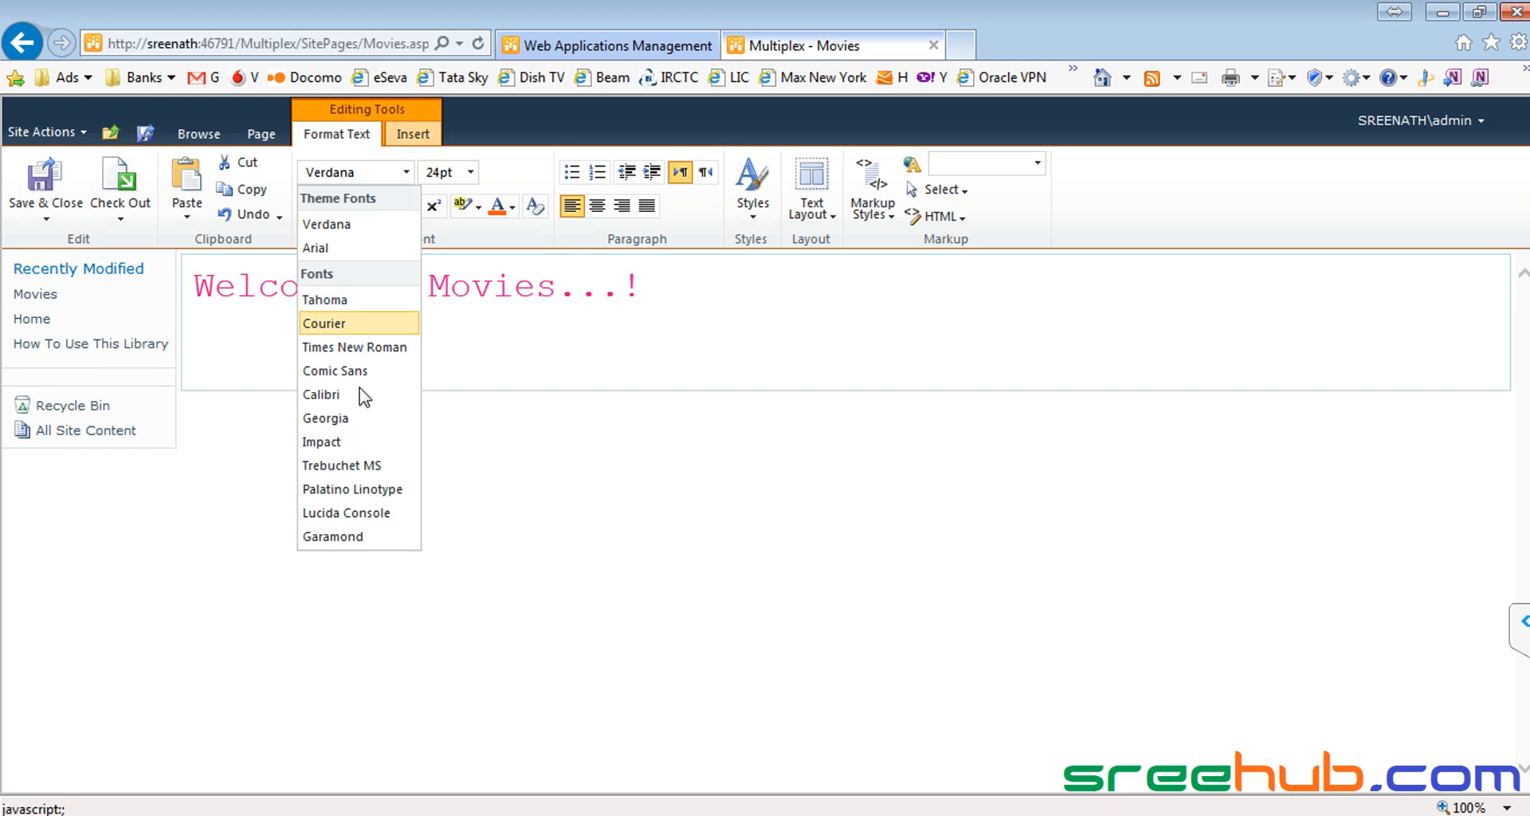
{"action": "left_click", "coordinate": [341, 466]}
{"action": "left_click", "coordinate": [388, 303]}
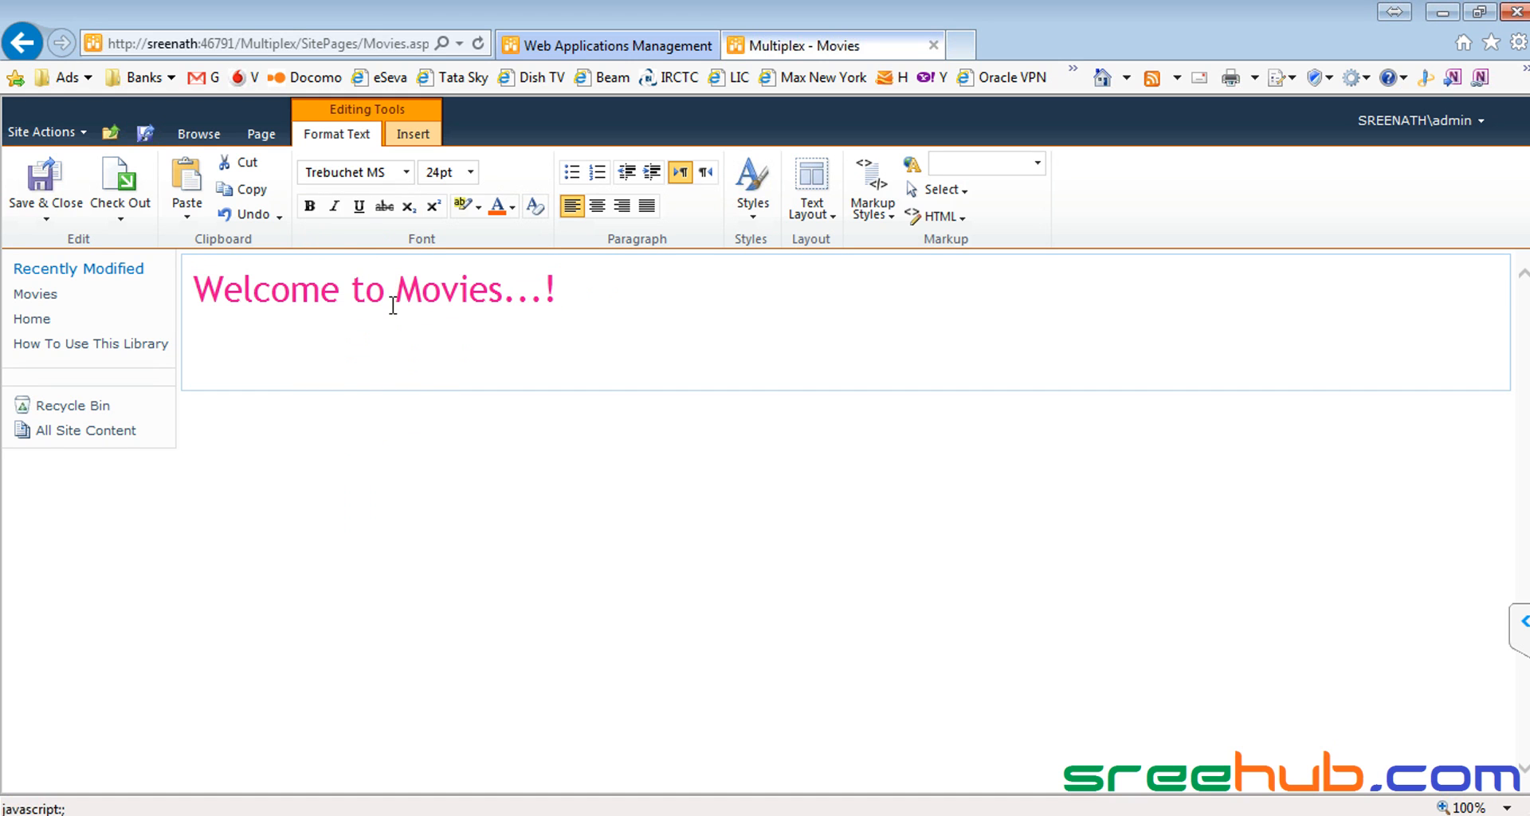
Step: Save the Movies page and go back to the Multiplex home page
{"action": "left_click", "coordinate": [58, 192]}
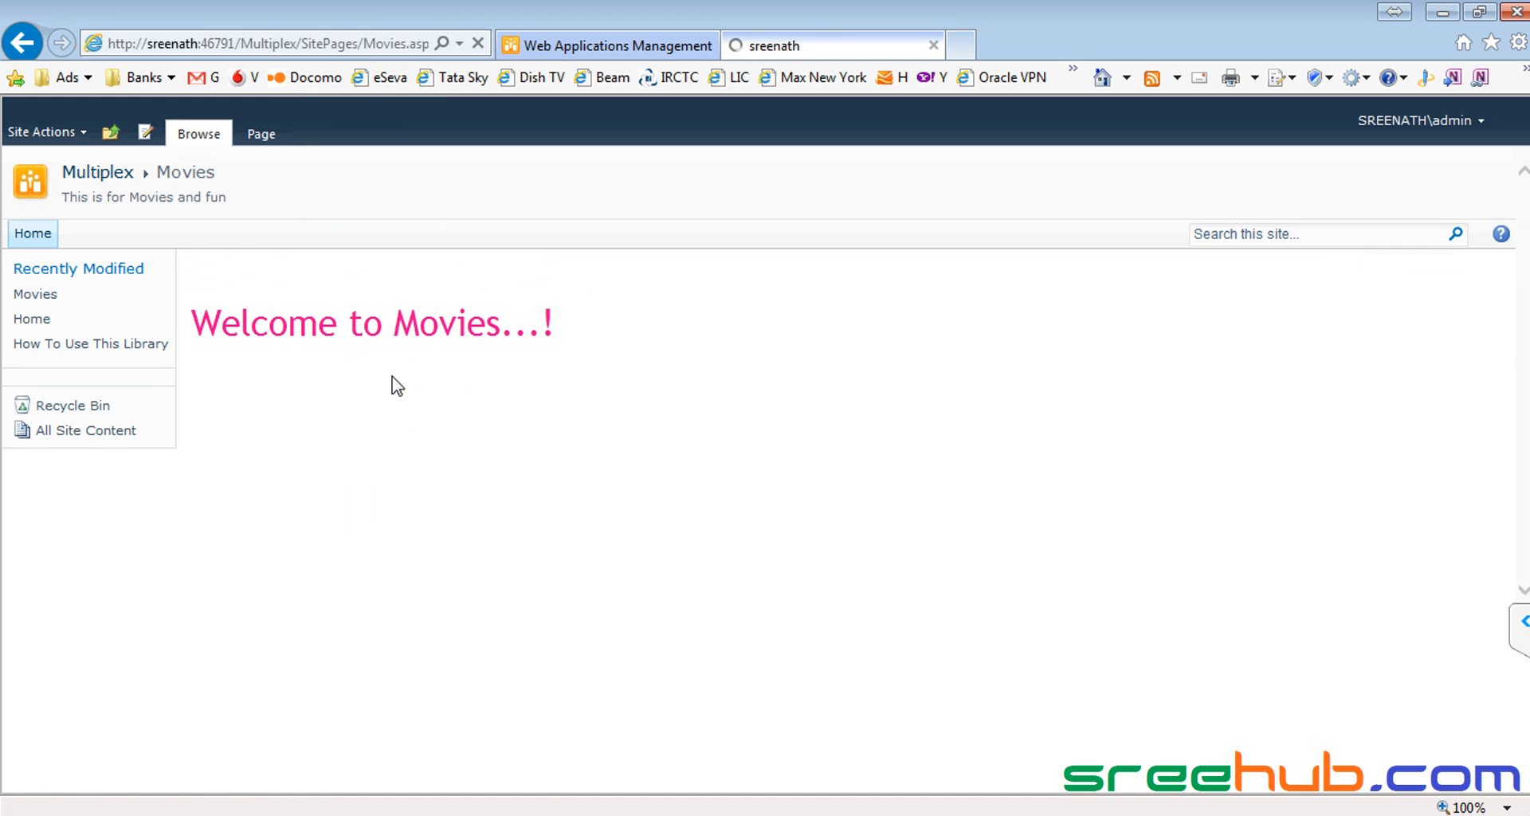
{"action": "double_click", "coordinate": [163, 168]}
{"action": "left_click", "coordinate": [104, 180]}
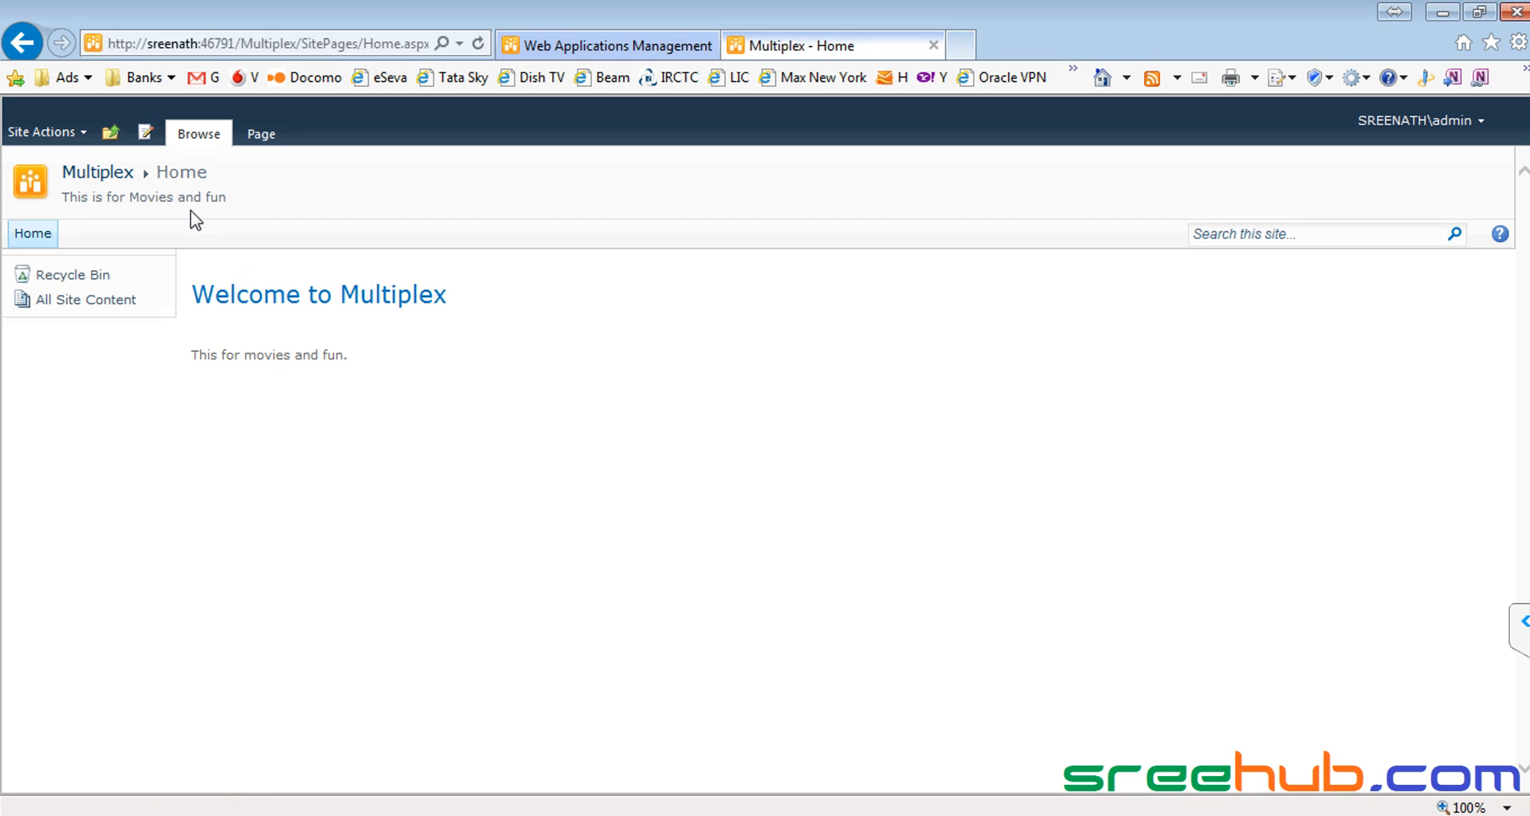
Step: Show the Site Pages library listing Movies, Home and How To Use This Library
{"action": "left_click", "coordinate": [110, 132]}
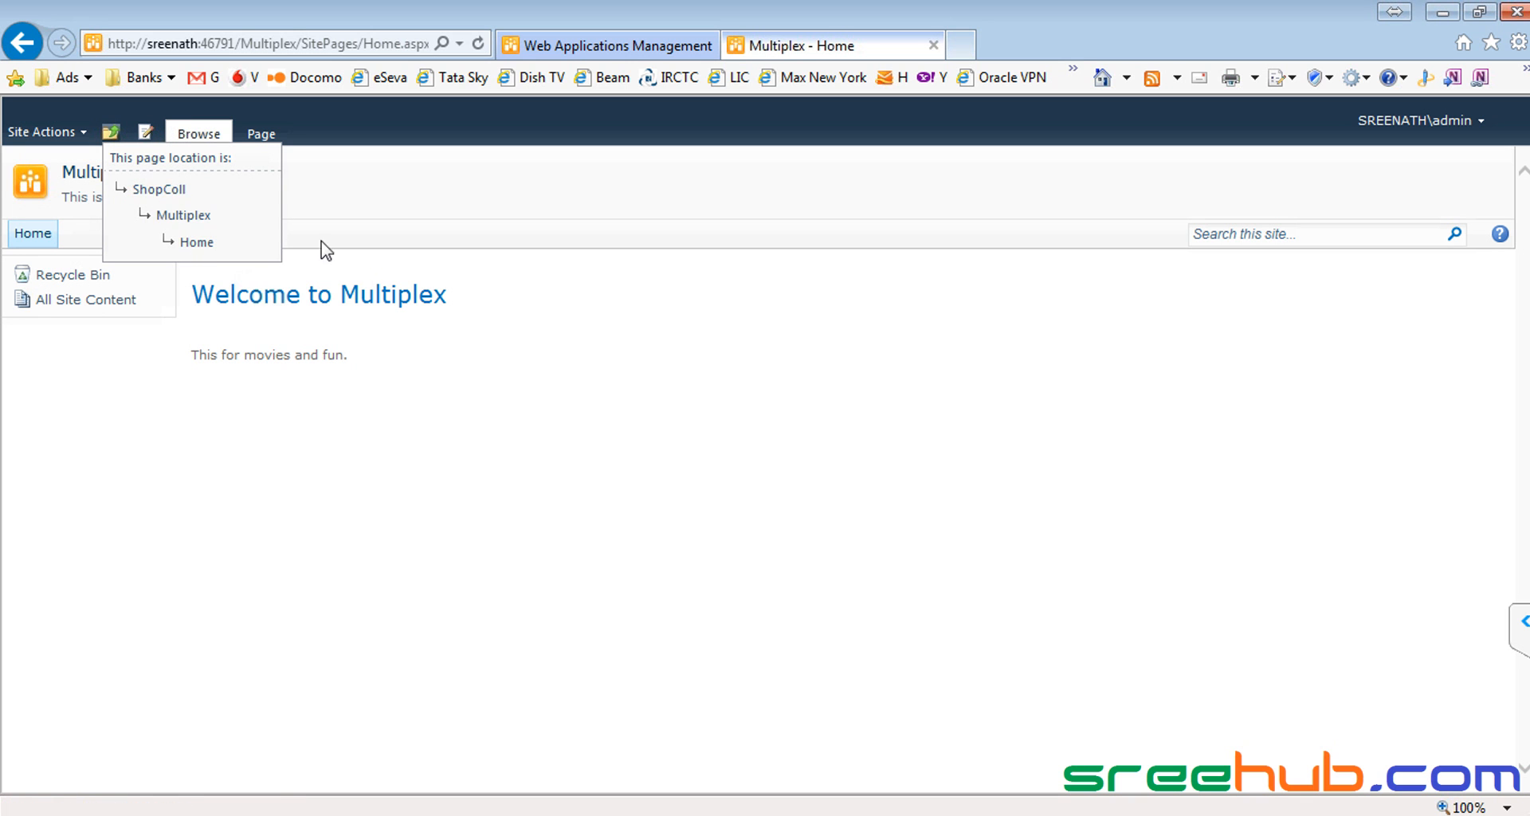
{"action": "left_click", "coordinate": [405, 188]}
{"action": "left_click", "coordinate": [263, 136]}
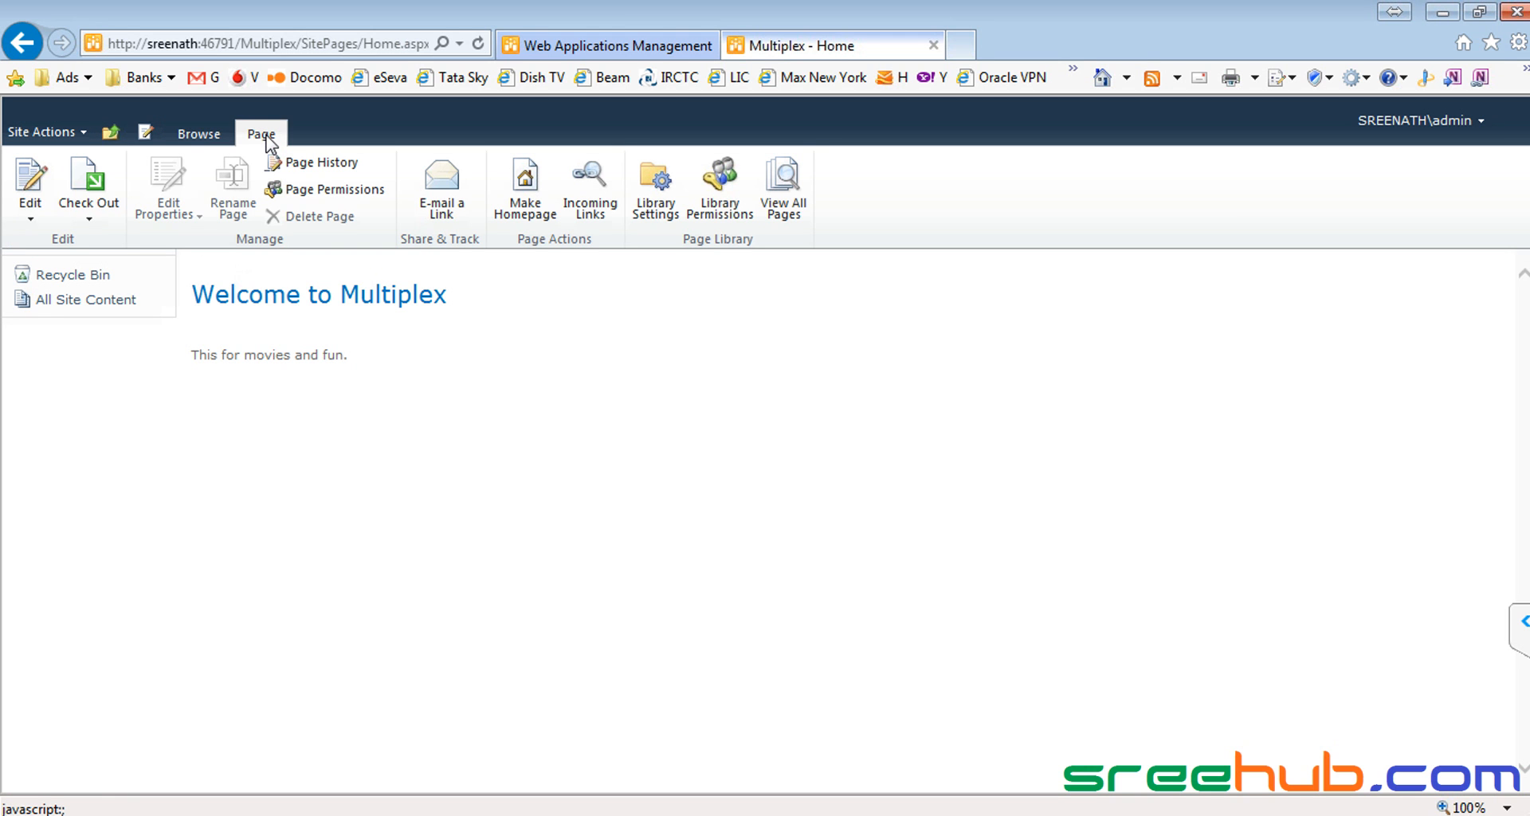
{"action": "left_click", "coordinate": [800, 212]}
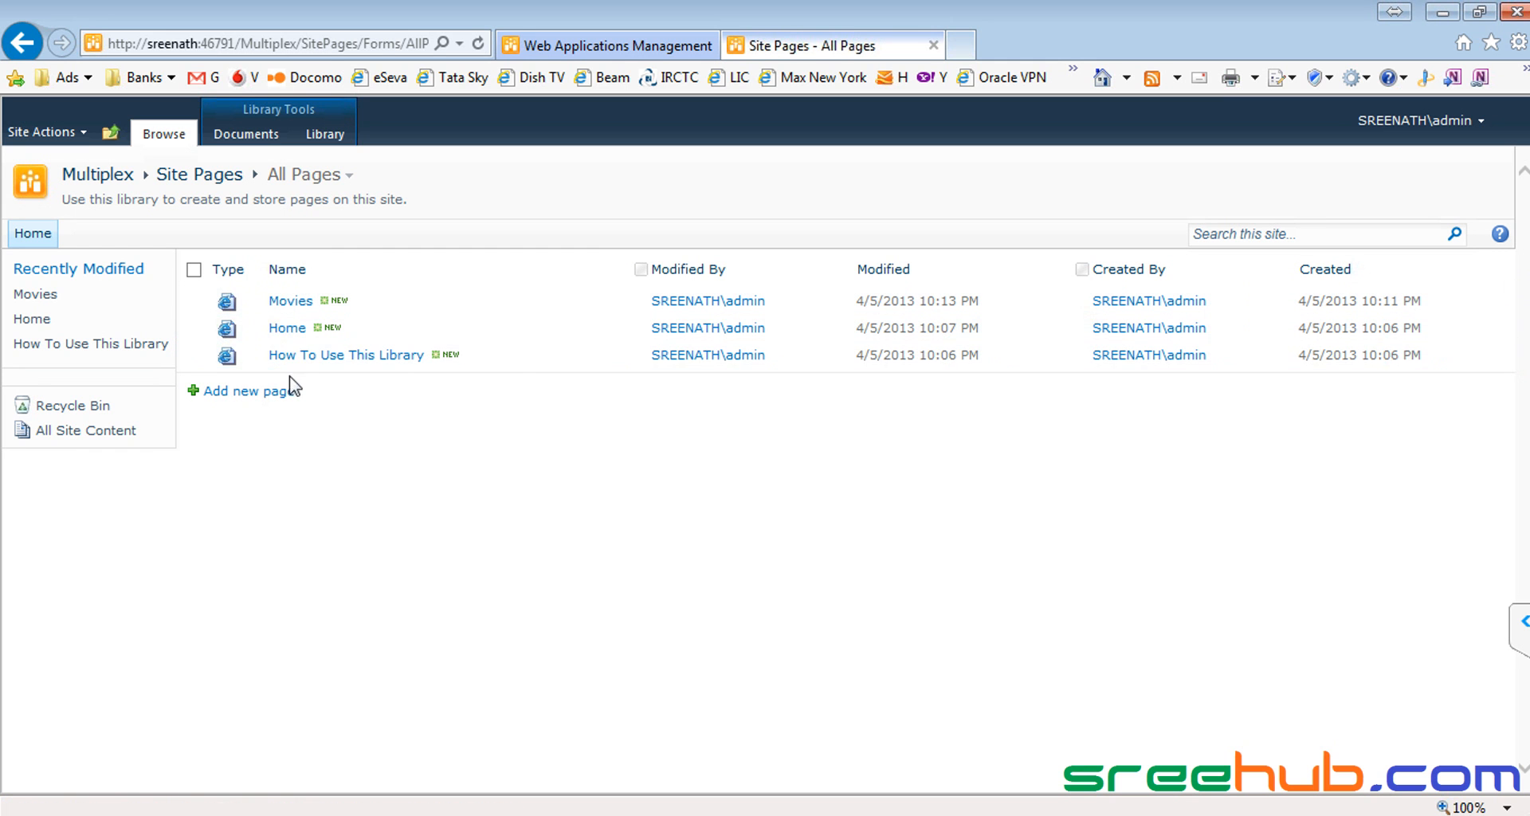
Step: Open the Movies page and paste its address into a new Notepad document
{"action": "left_click", "coordinate": [290, 303]}
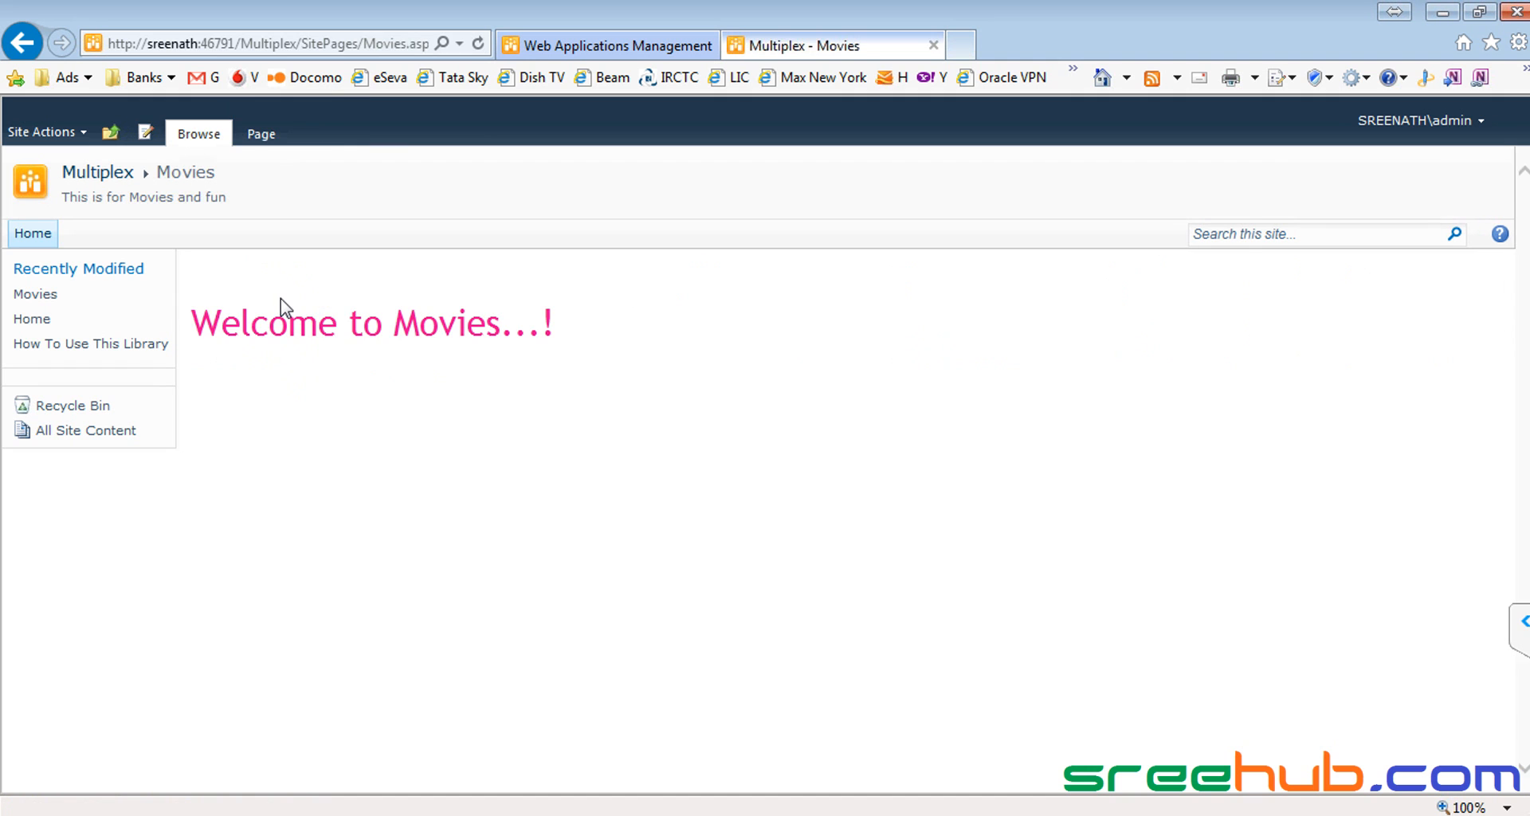
{"action": "left_click", "coordinate": [308, 44]}
{"action": "left_click", "coordinate": [309, 44]}
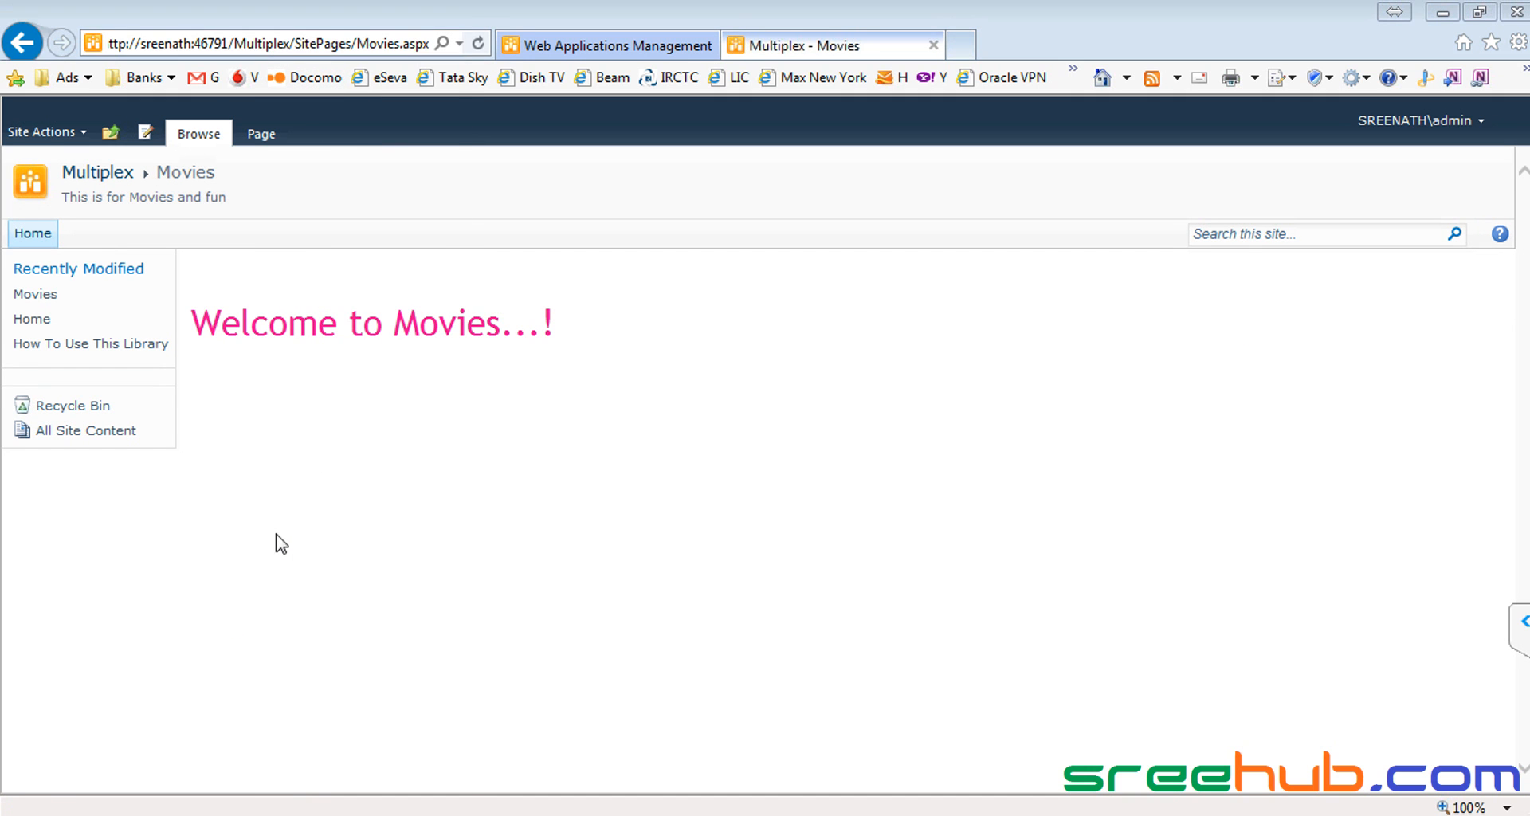
{"action": "key", "text": "super"}
{"action": "left_click", "coordinate": [119, 679]}
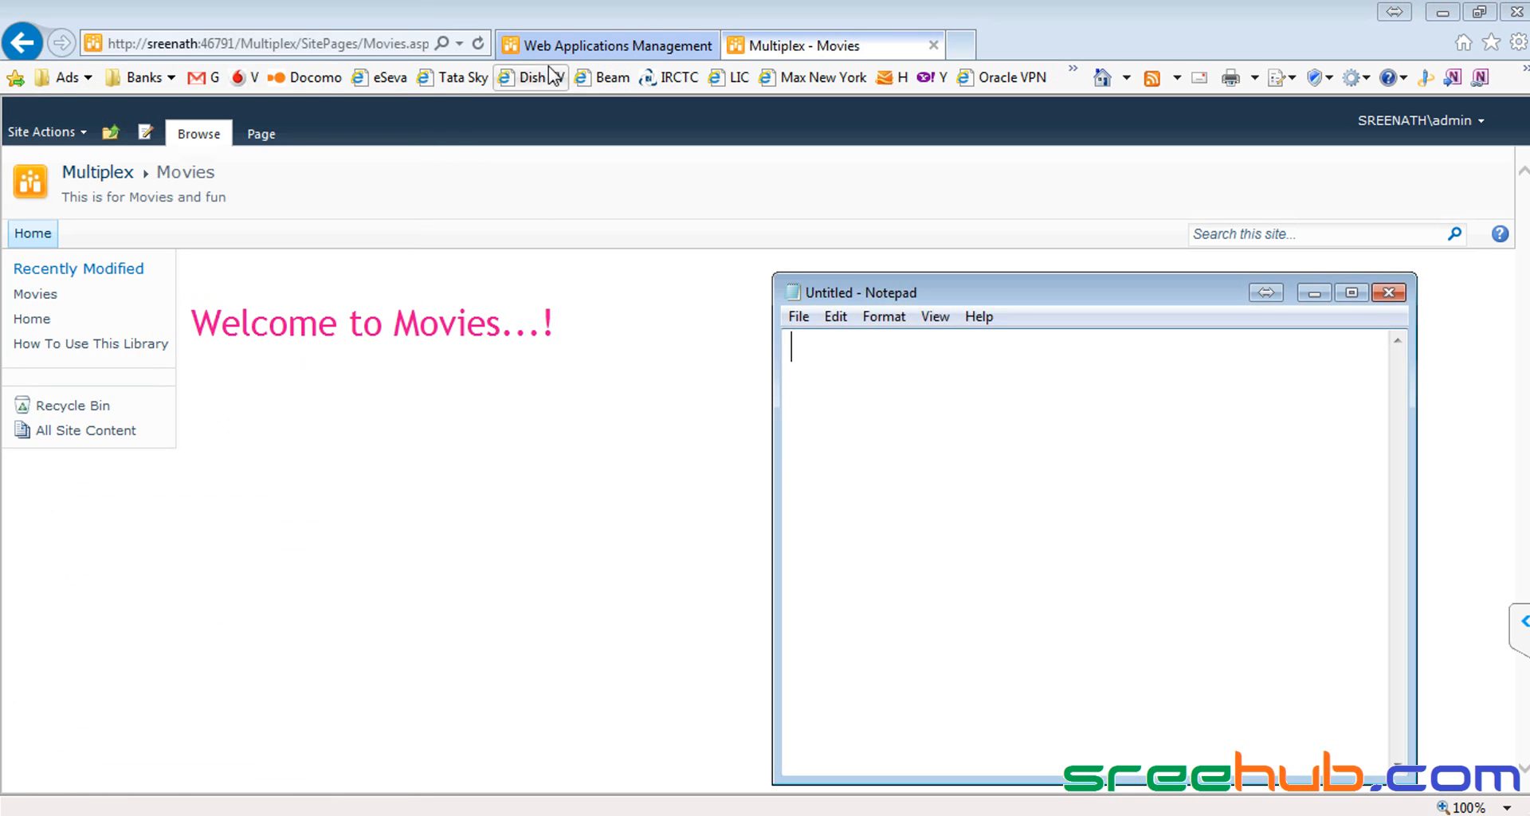
{"action": "left_click", "coordinate": [376, 43]}
{"action": "left_click", "coordinate": [376, 44]}
{"action": "key", "text": "ctrl+c"}
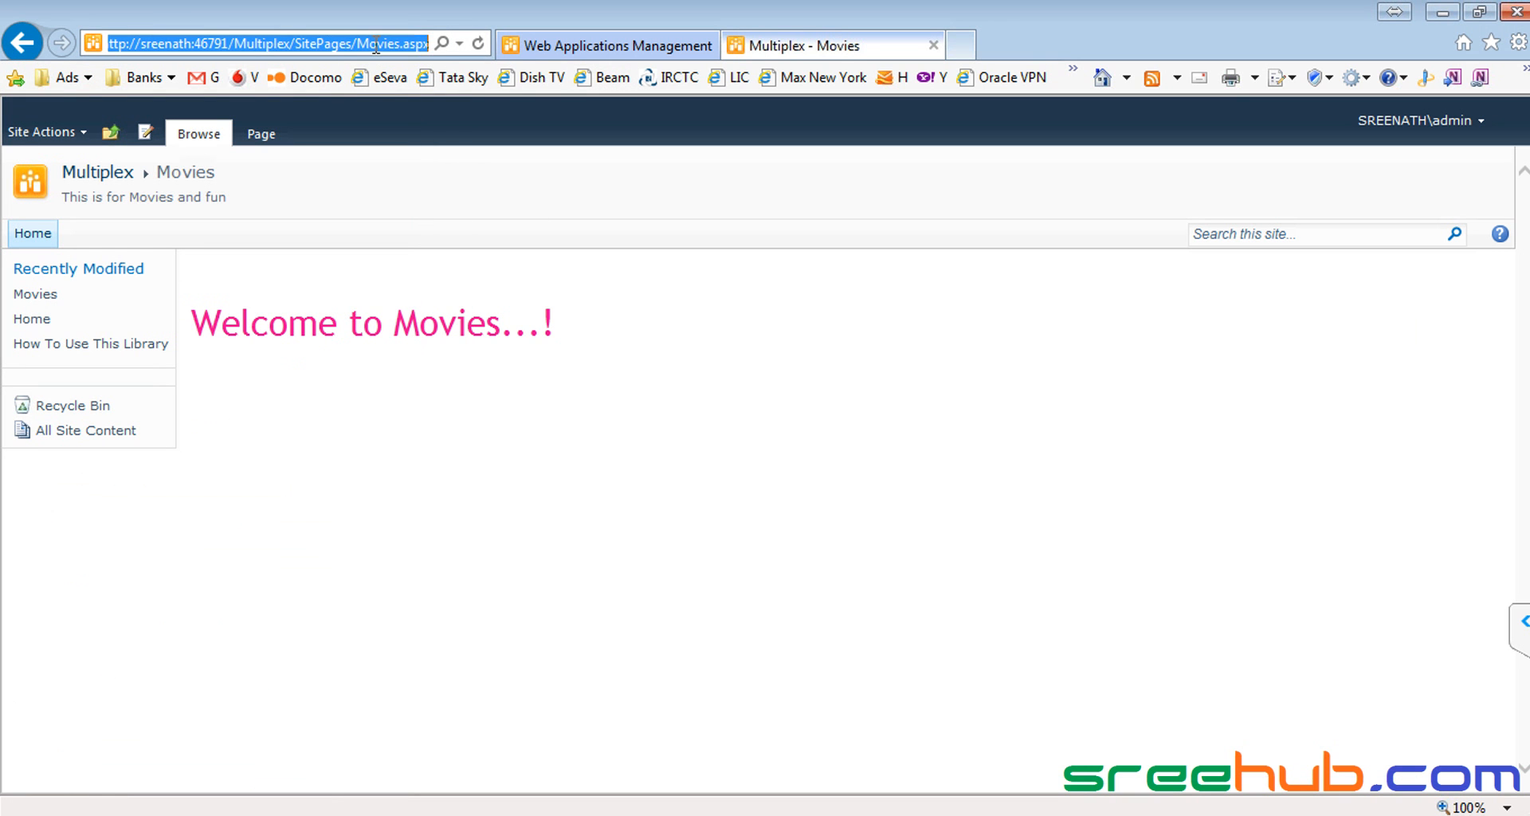
{"action": "key", "text": "alt+Tab"}
{"action": "key", "text": "Return"}
{"action": "key", "text": "ctrl+v"}
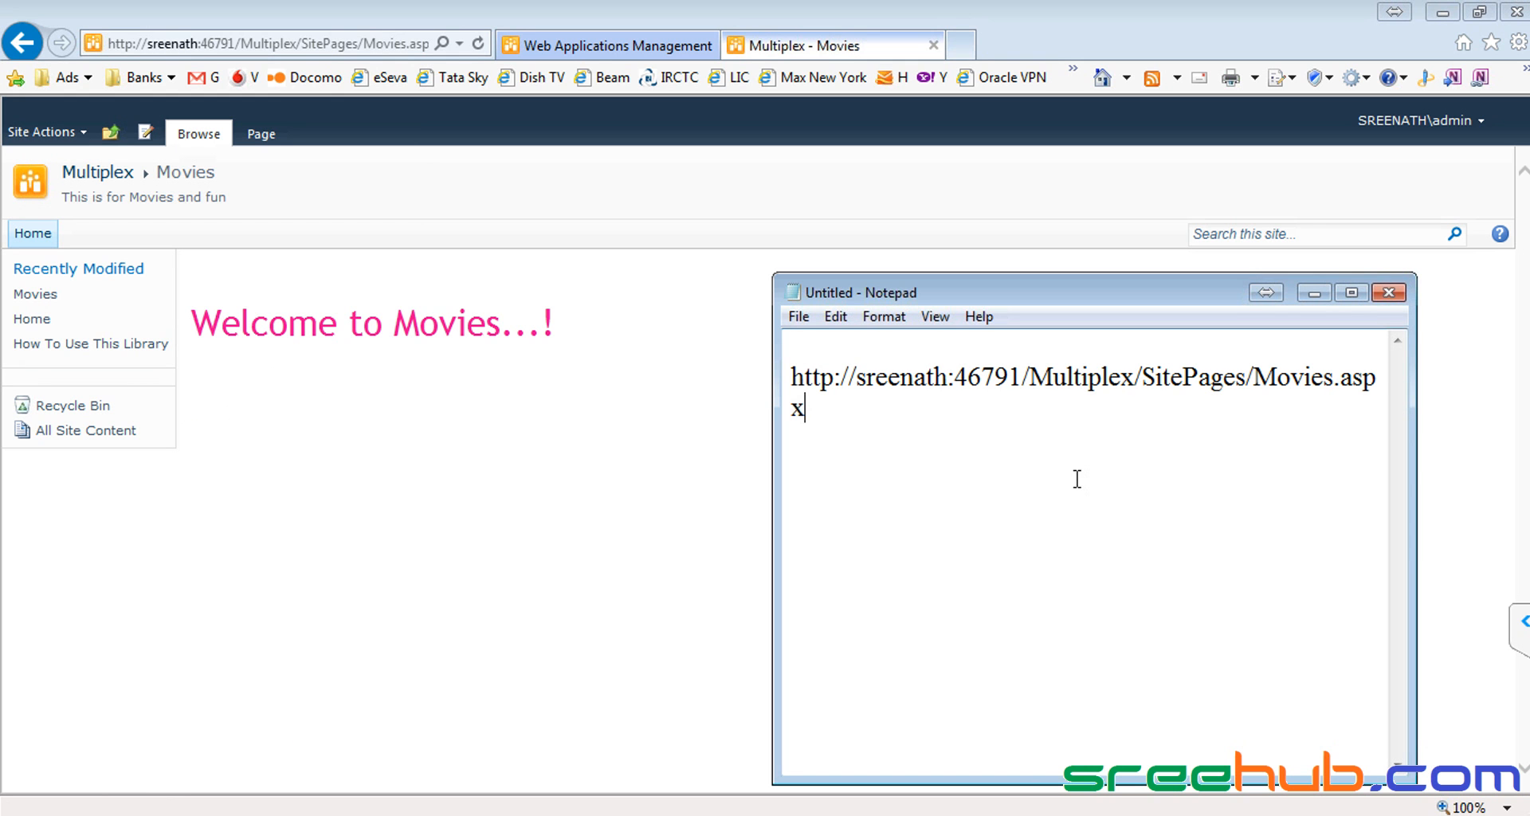
Step: Navigate from the Multiplex home page up to the top-level ShopColl site
{"action": "left_click", "coordinate": [93, 171]}
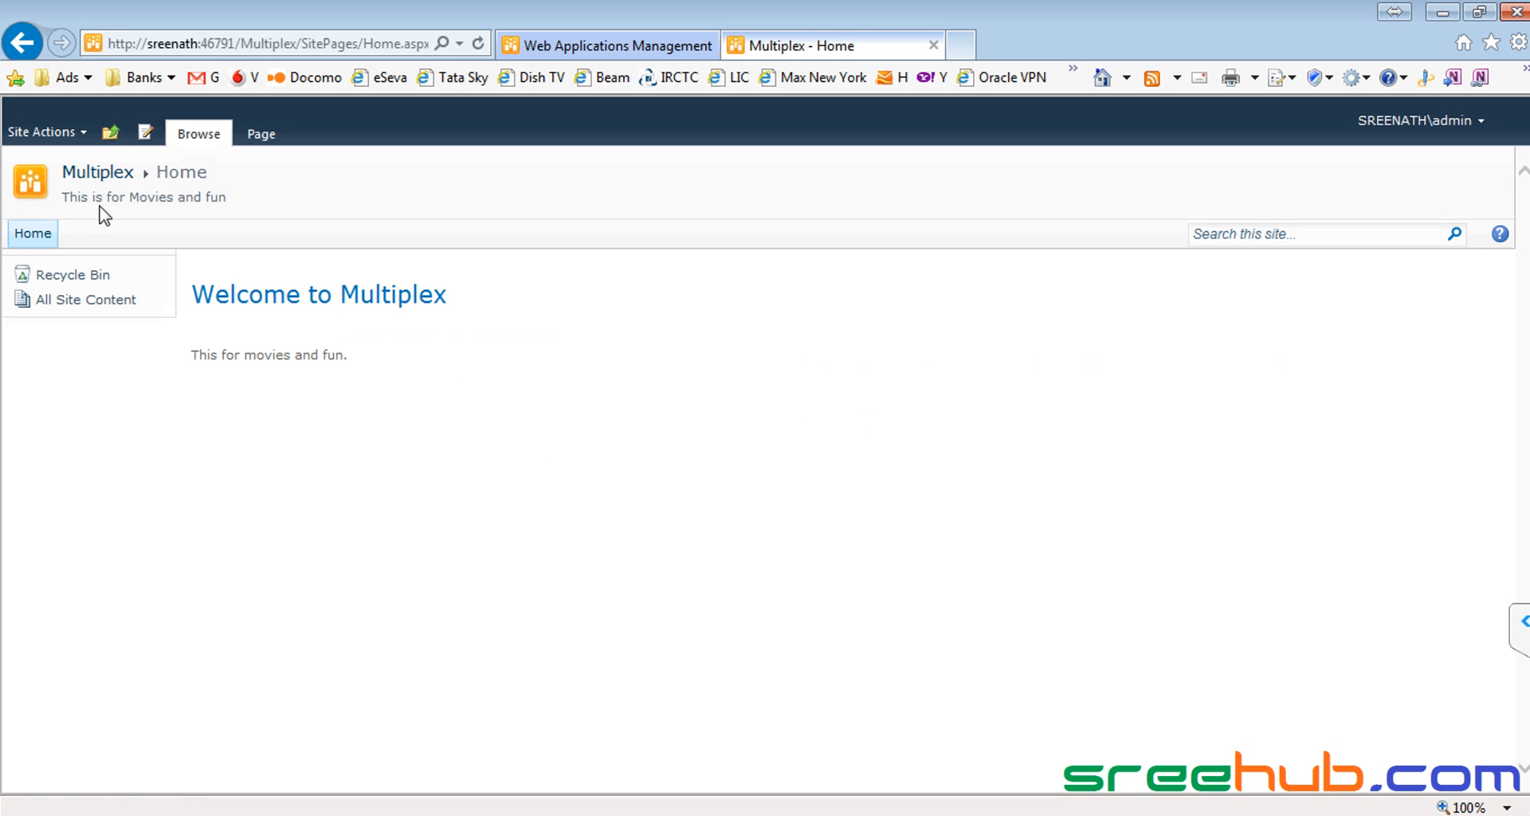
{"action": "left_click", "coordinate": [44, 242]}
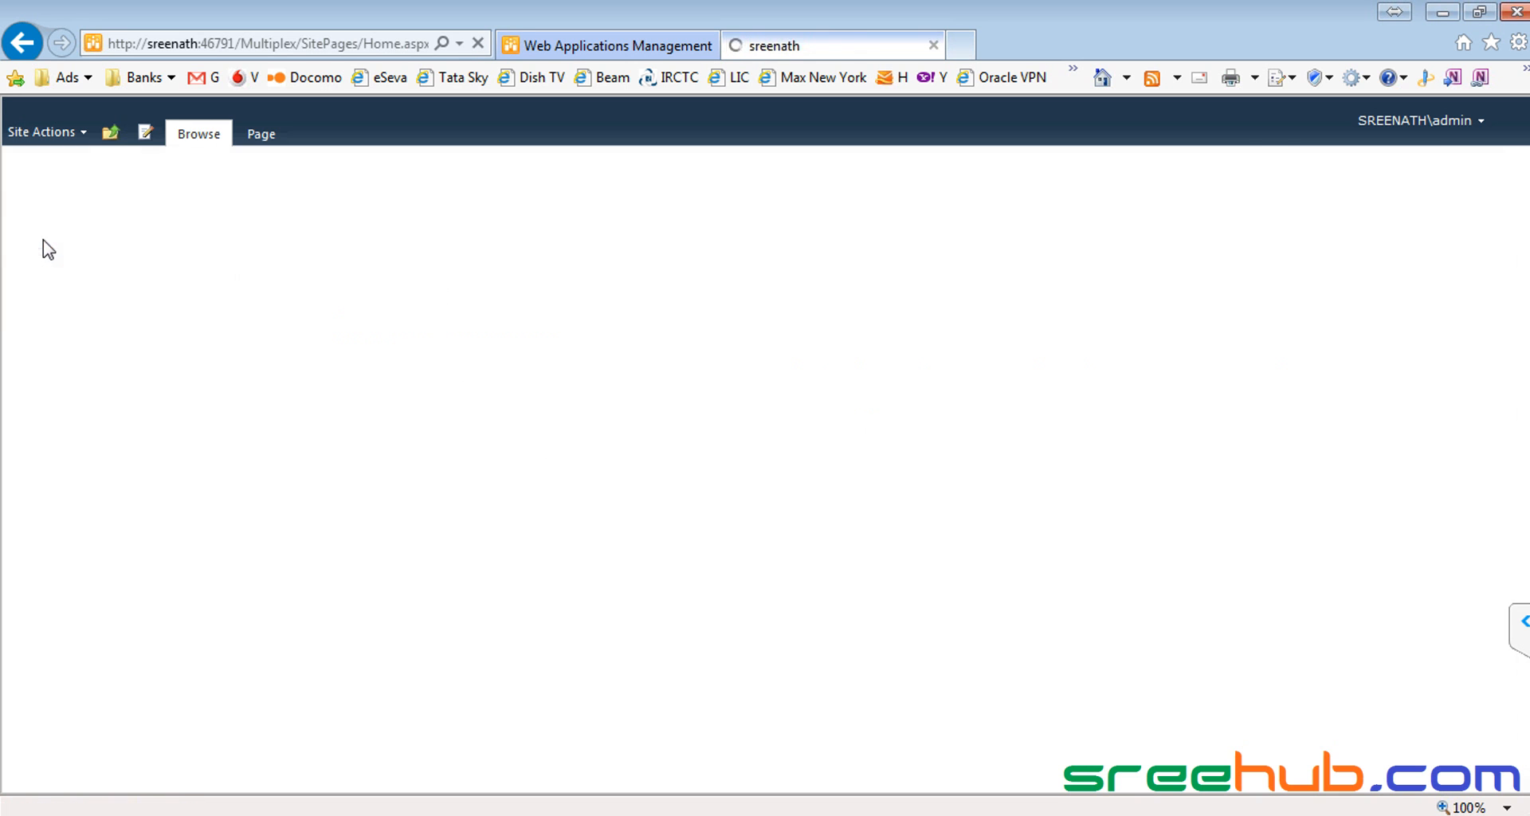
{"action": "left_click", "coordinate": [94, 182]}
{"action": "left_click", "coordinate": [32, 242]}
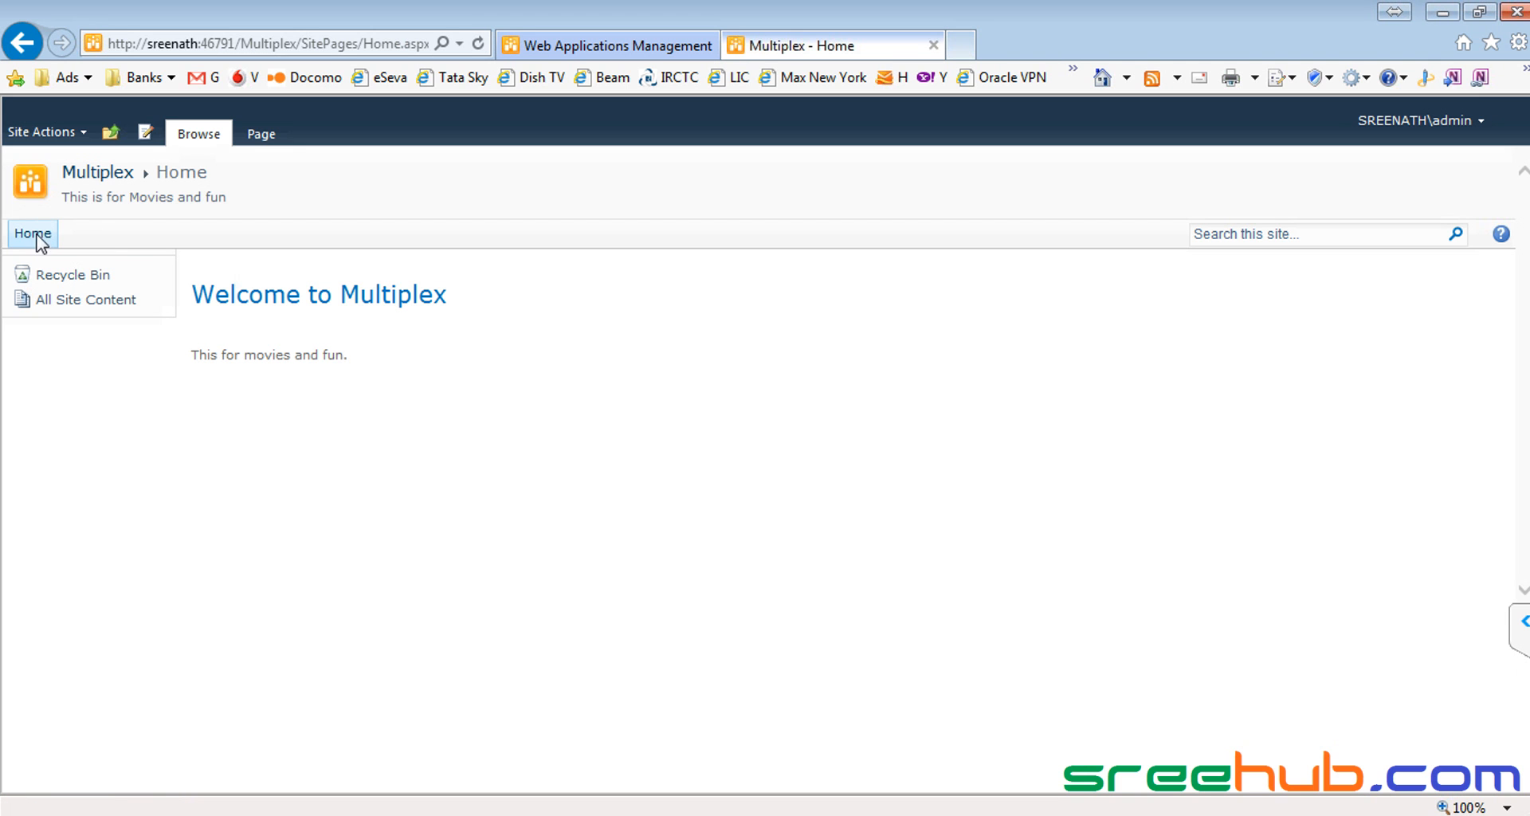
{"action": "left_click", "coordinate": [110, 134]}
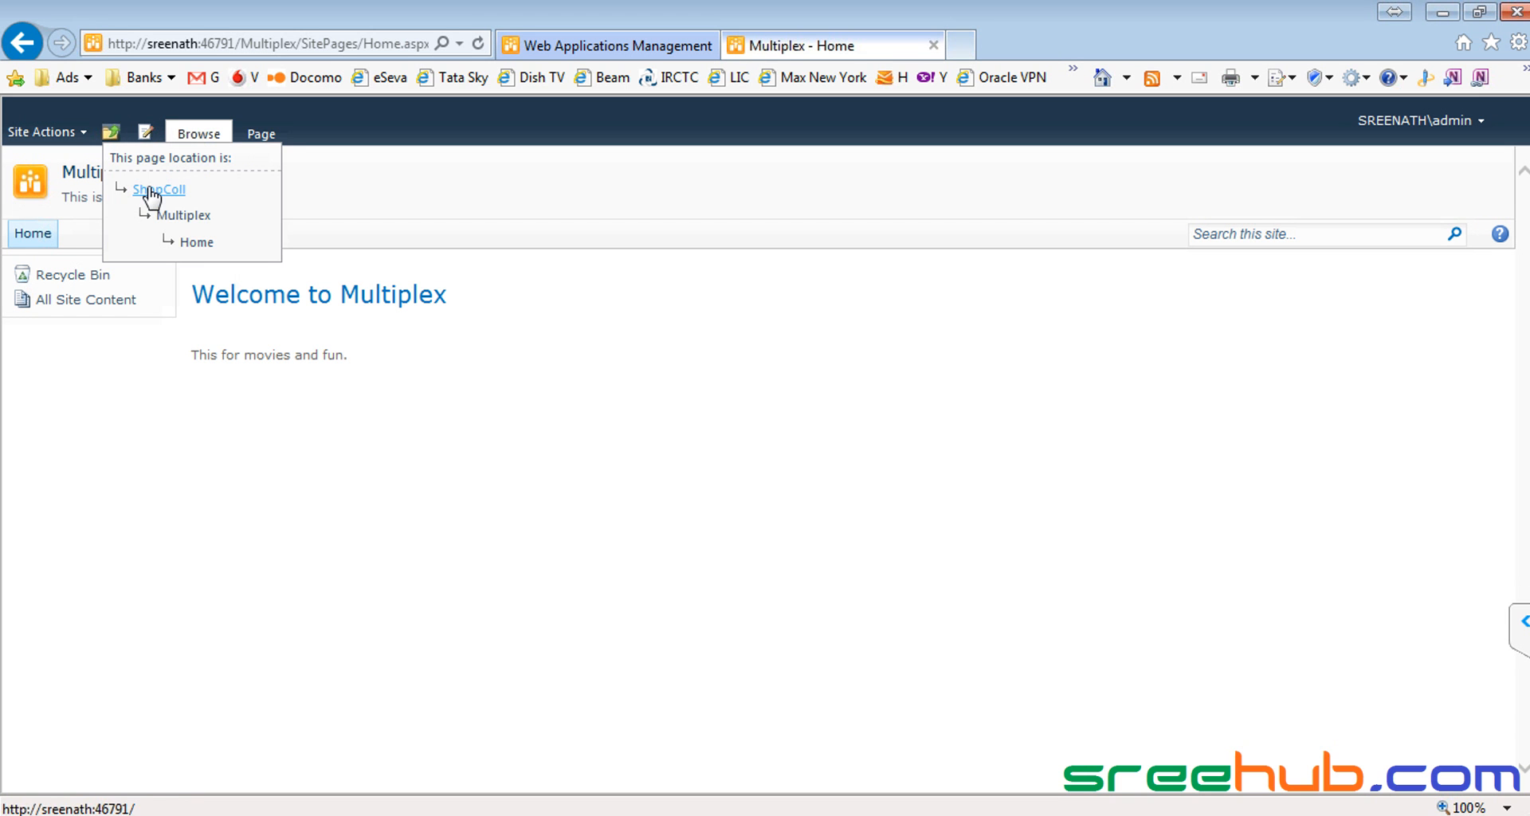
{"action": "left_click", "coordinate": [151, 189]}
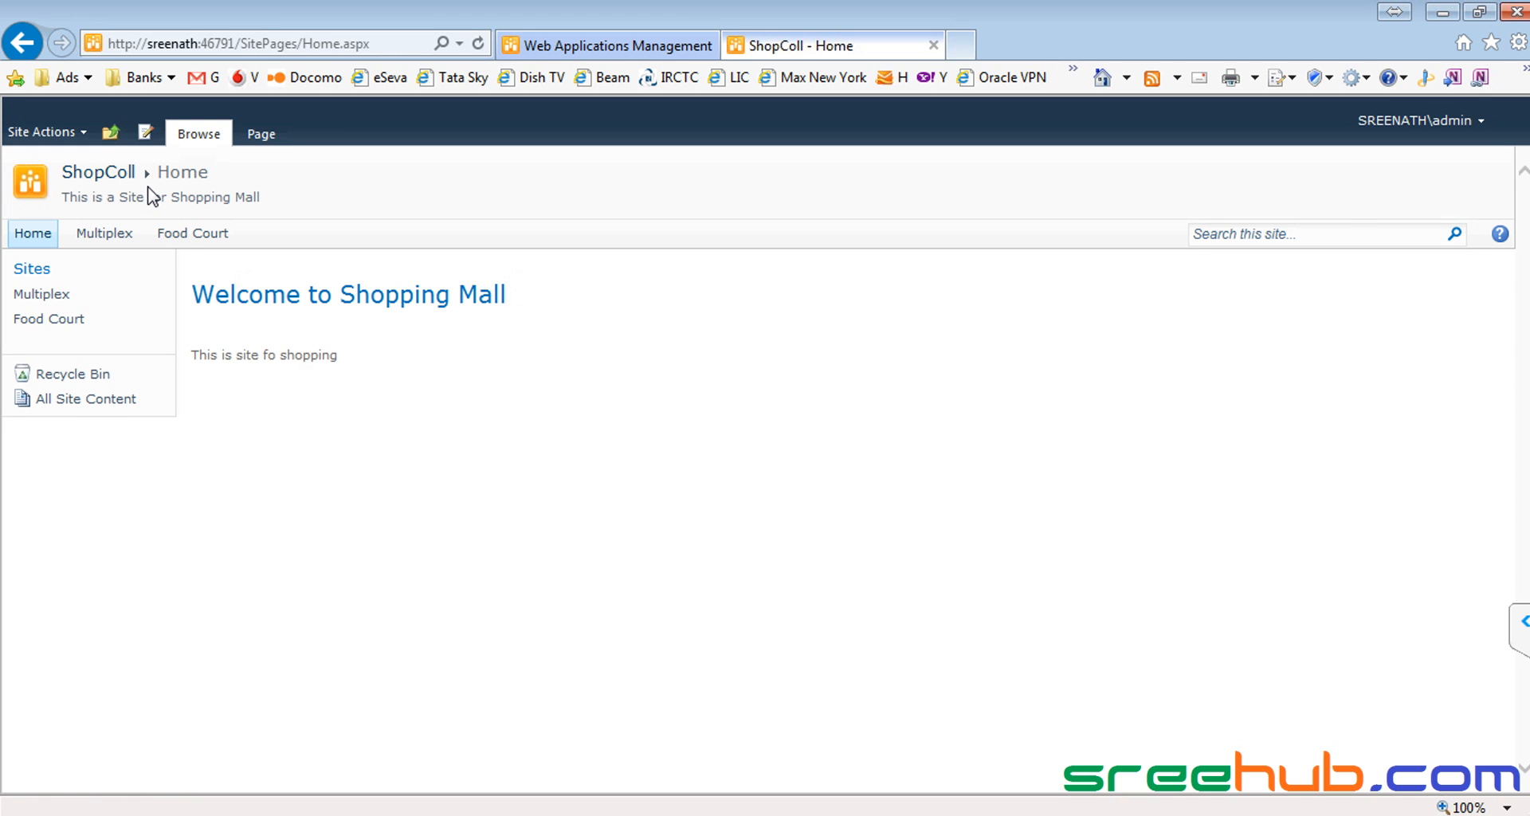
{"action": "left_click", "coordinate": [111, 133]}
{"action": "left_click", "coordinate": [119, 235]}
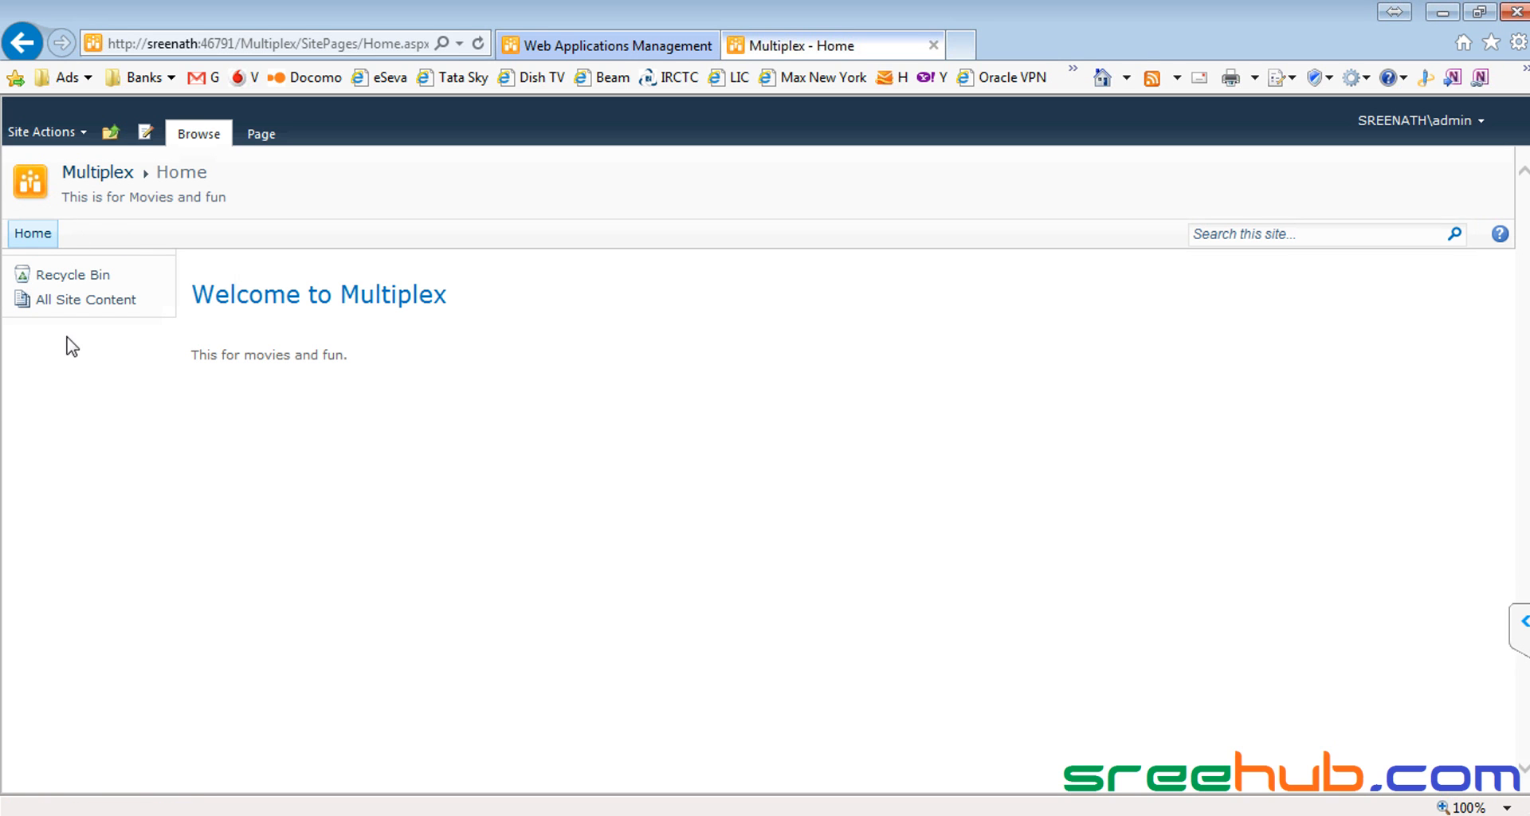
{"action": "left_click", "coordinate": [111, 132]}
{"action": "left_click", "coordinate": [159, 189]}
Step: Paste the ShopColl home address into Notepad and return to the Multiplex subsite
{"action": "left_click", "coordinate": [282, 41]}
{"action": "key", "text": "ctrl+c"}
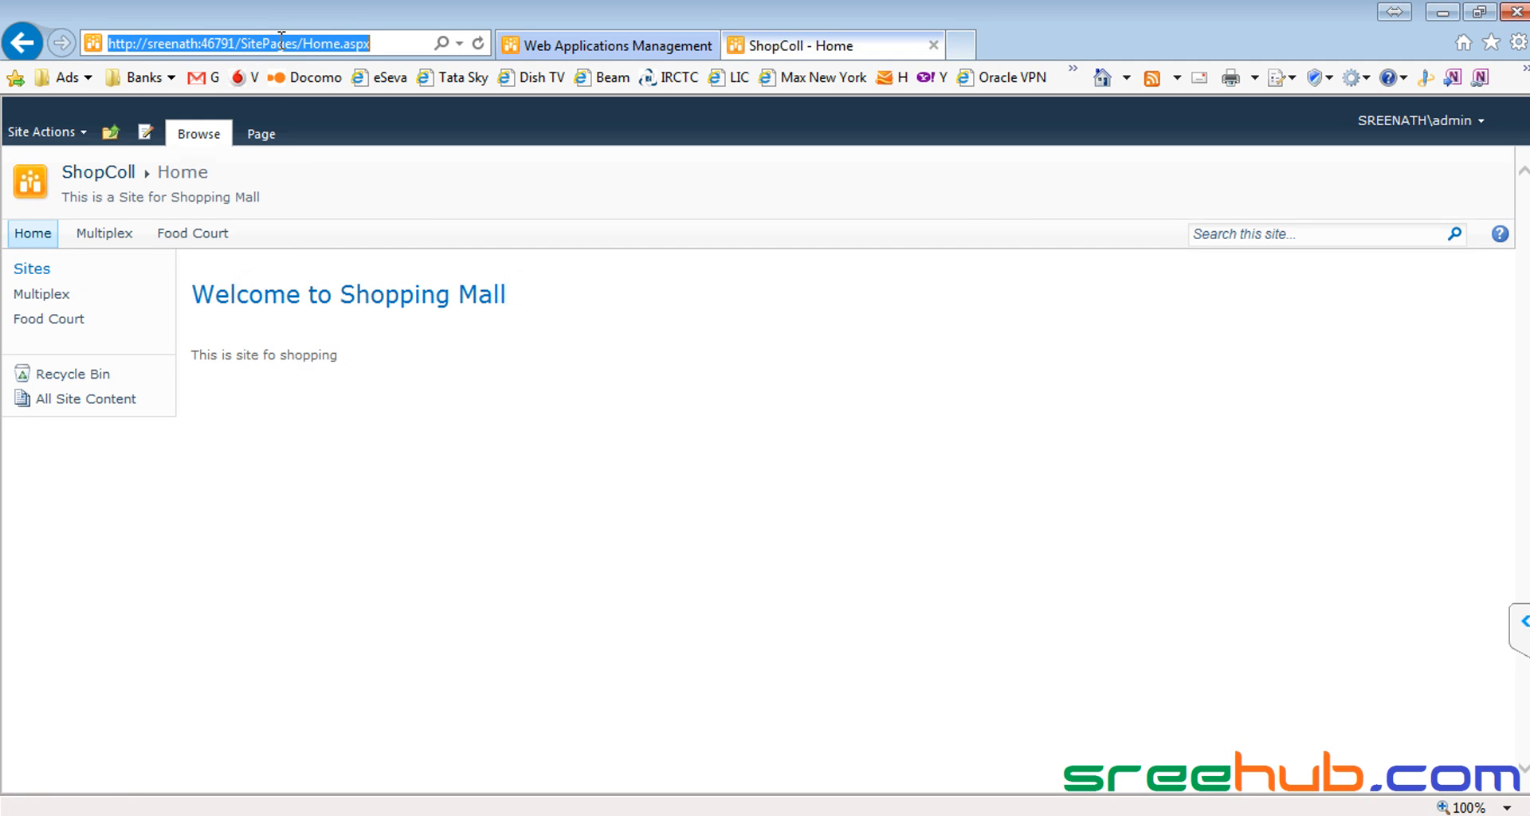
{"action": "key", "text": "alt+Tab"}
{"action": "key", "text": "ctrl+v"}
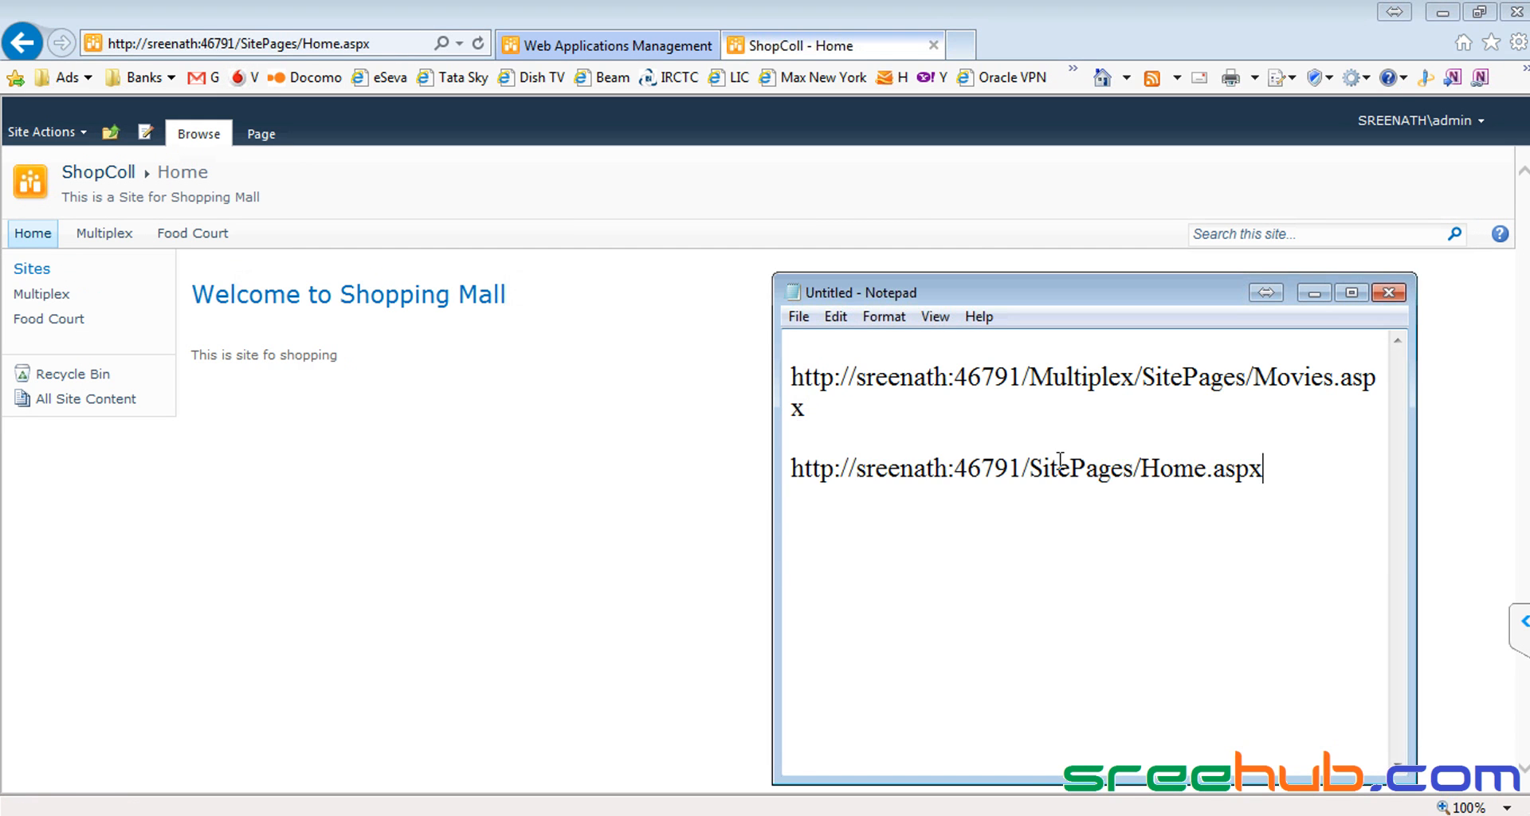
{"action": "left_click", "coordinate": [119, 234]}
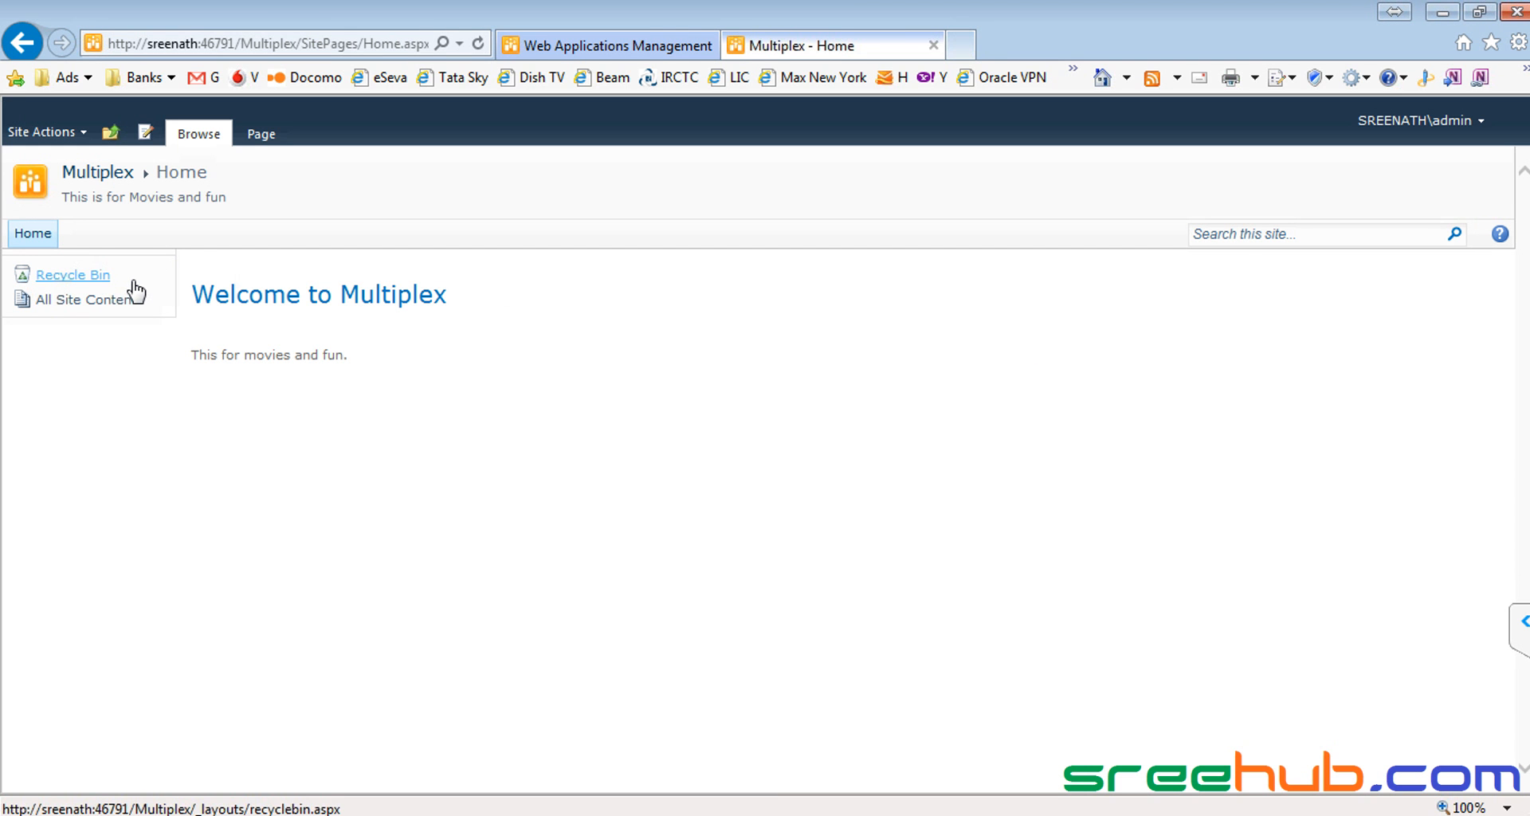
Step: Start a new heading in the Multiplex Quick Launch settings
{"action": "left_click", "coordinate": [43, 137]}
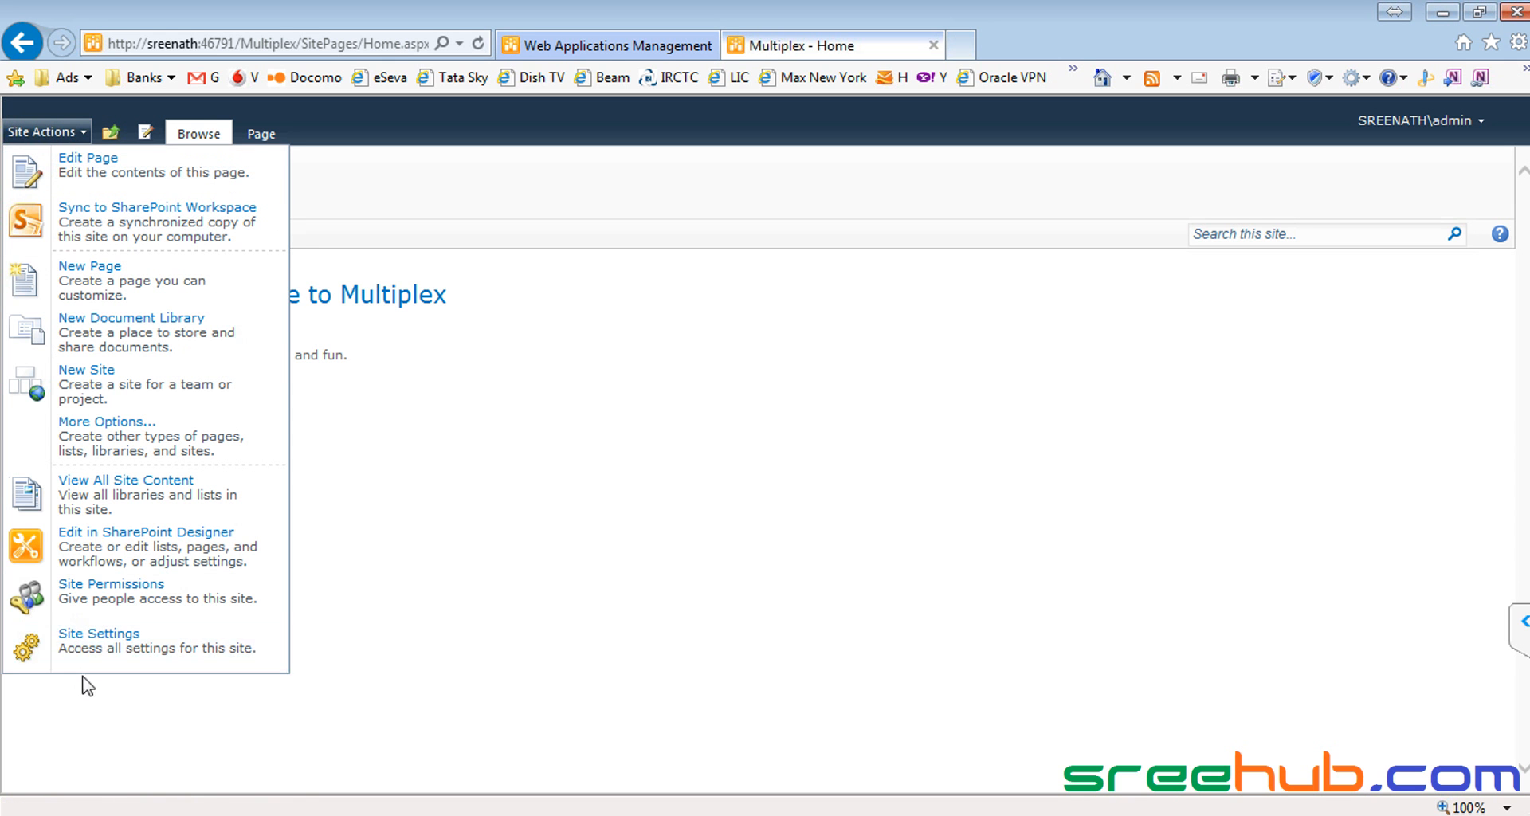
{"action": "left_click", "coordinate": [112, 666]}
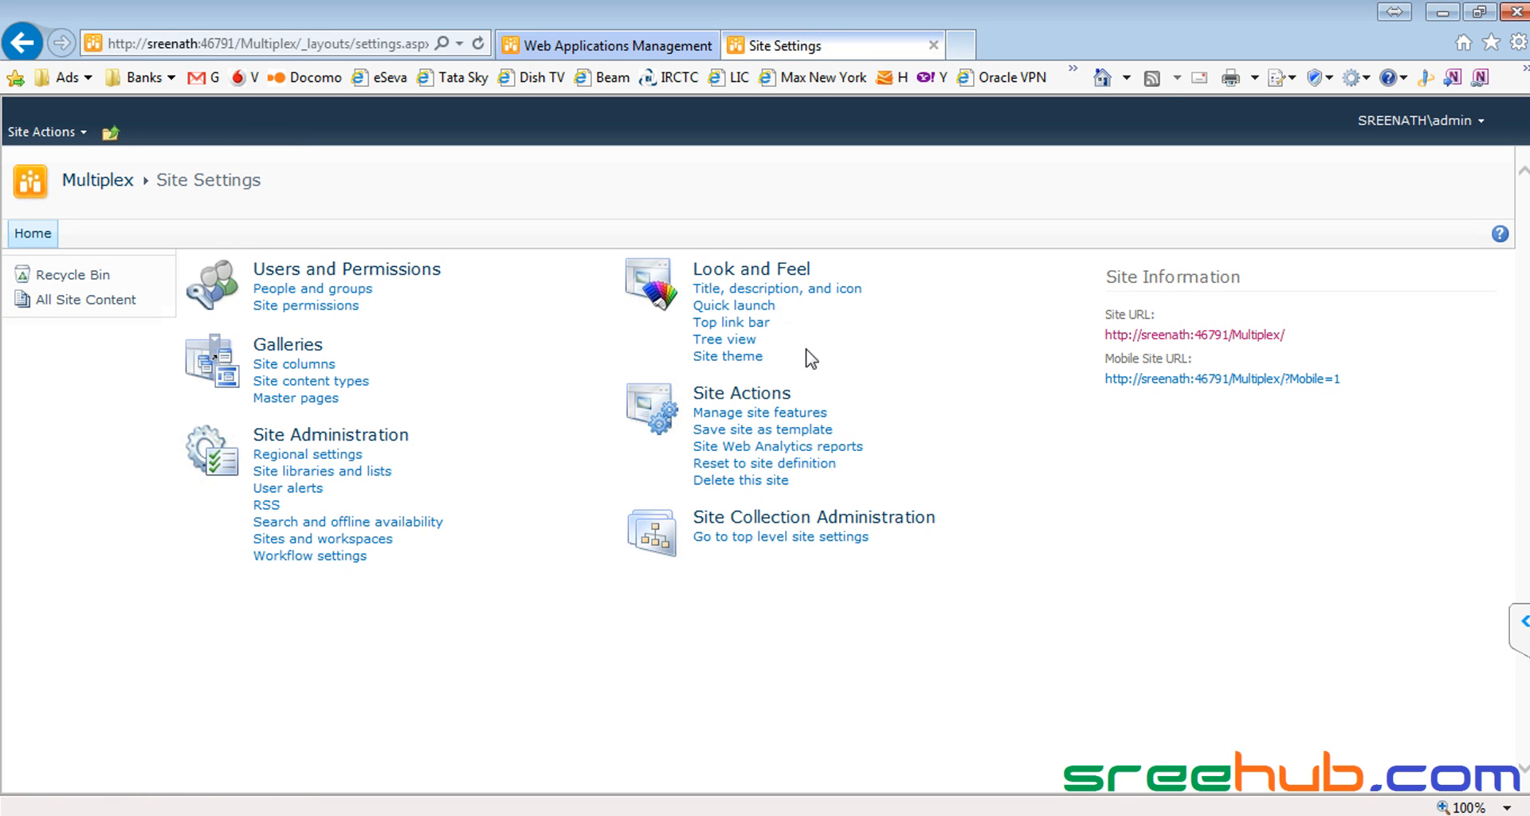
{"action": "left_click", "coordinate": [731, 306]}
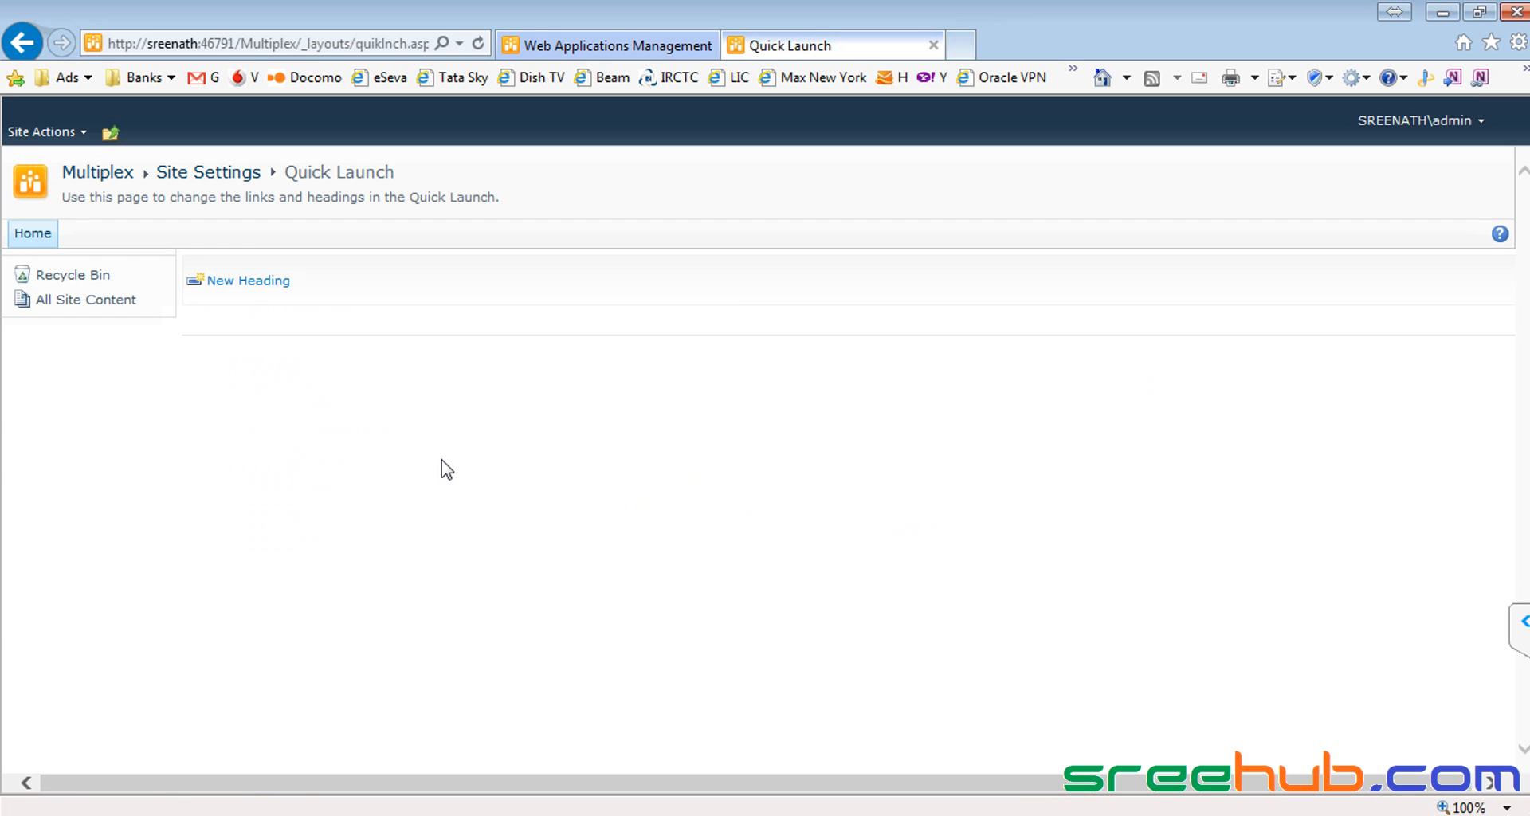
{"action": "left_click", "coordinate": [243, 289]}
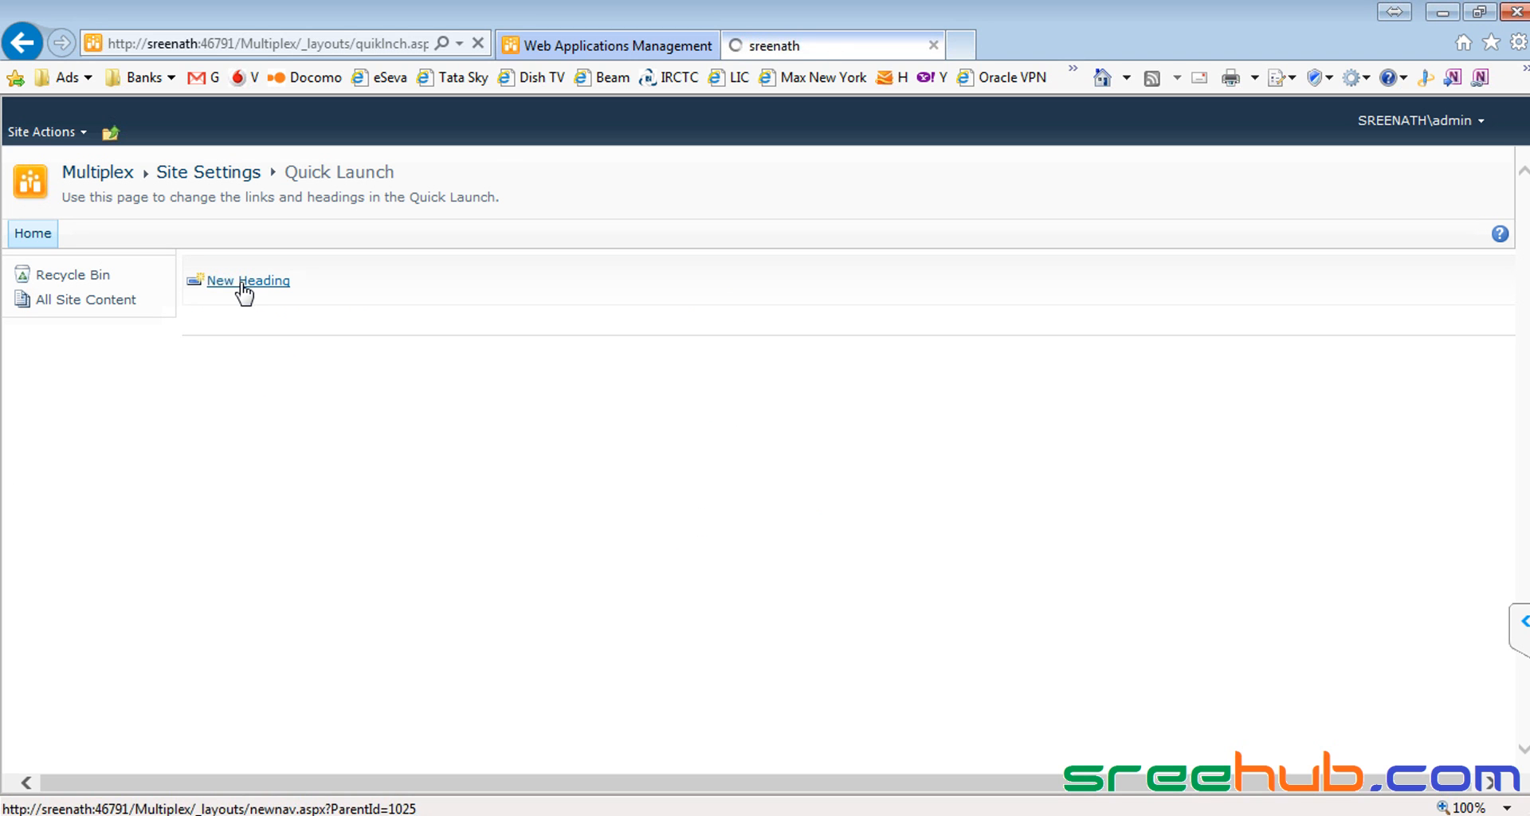
Step: Create the Home heading using the root site's Home.aspx address from Notepad
{"action": "key", "text": "alt+Tab"}
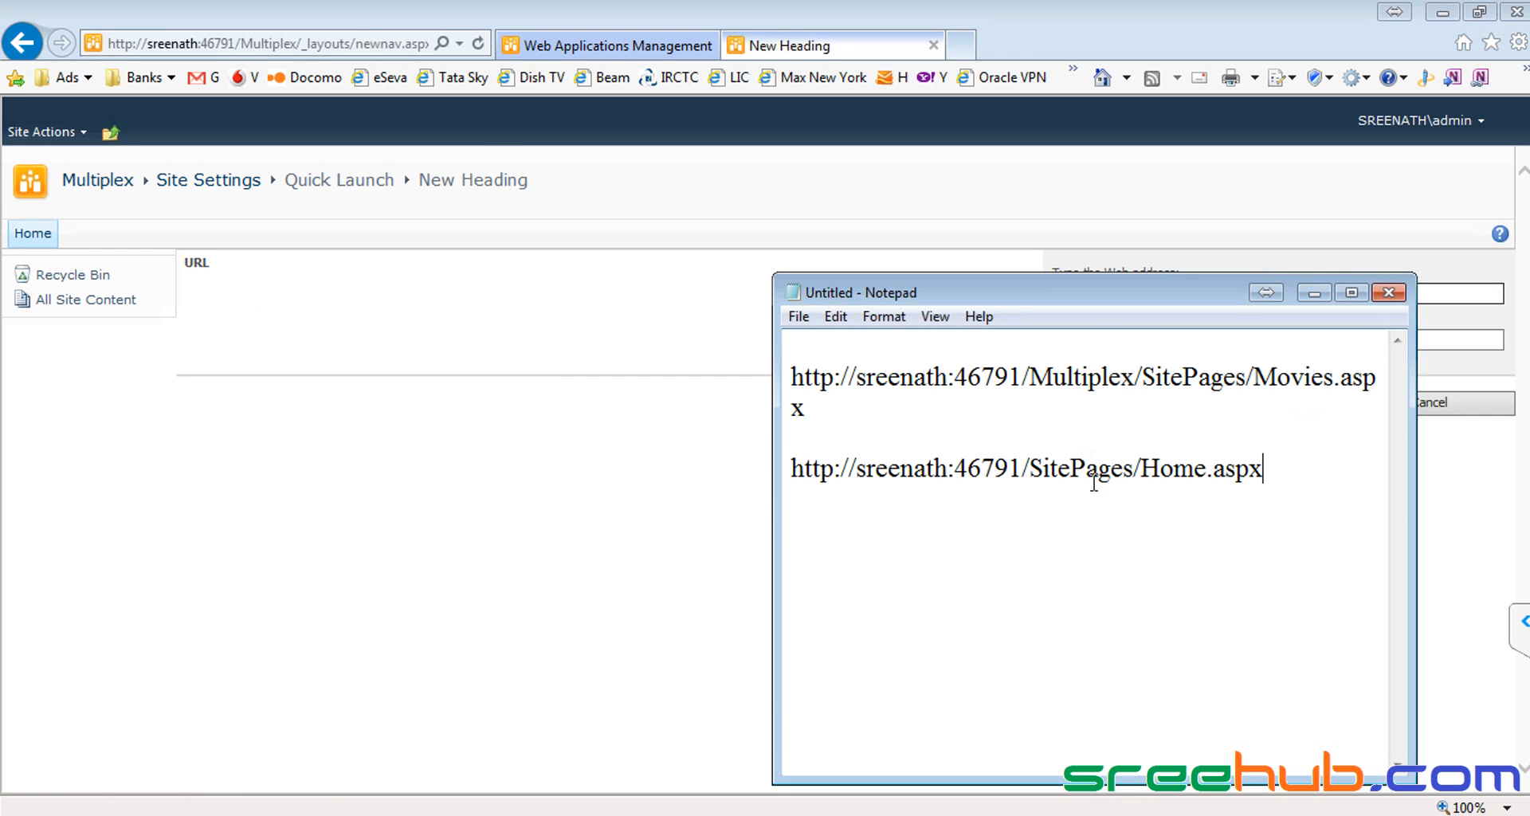
{"action": "left_click_drag", "start_coordinate": [1175, 468], "coordinate": [767, 474]}
{"action": "key", "text": "ctrl+c"}
{"action": "key", "text": "alt+Tab"}
{"action": "left_click_drag", "start_coordinate": [1170, 295], "coordinate": [937, 288]}
{"action": "key", "text": "ctrl+v"}
{"action": "left_click", "coordinate": [1122, 343]}
{"action": "type", "text": "Home"}
{"action": "left_click", "coordinate": [1296, 413]}
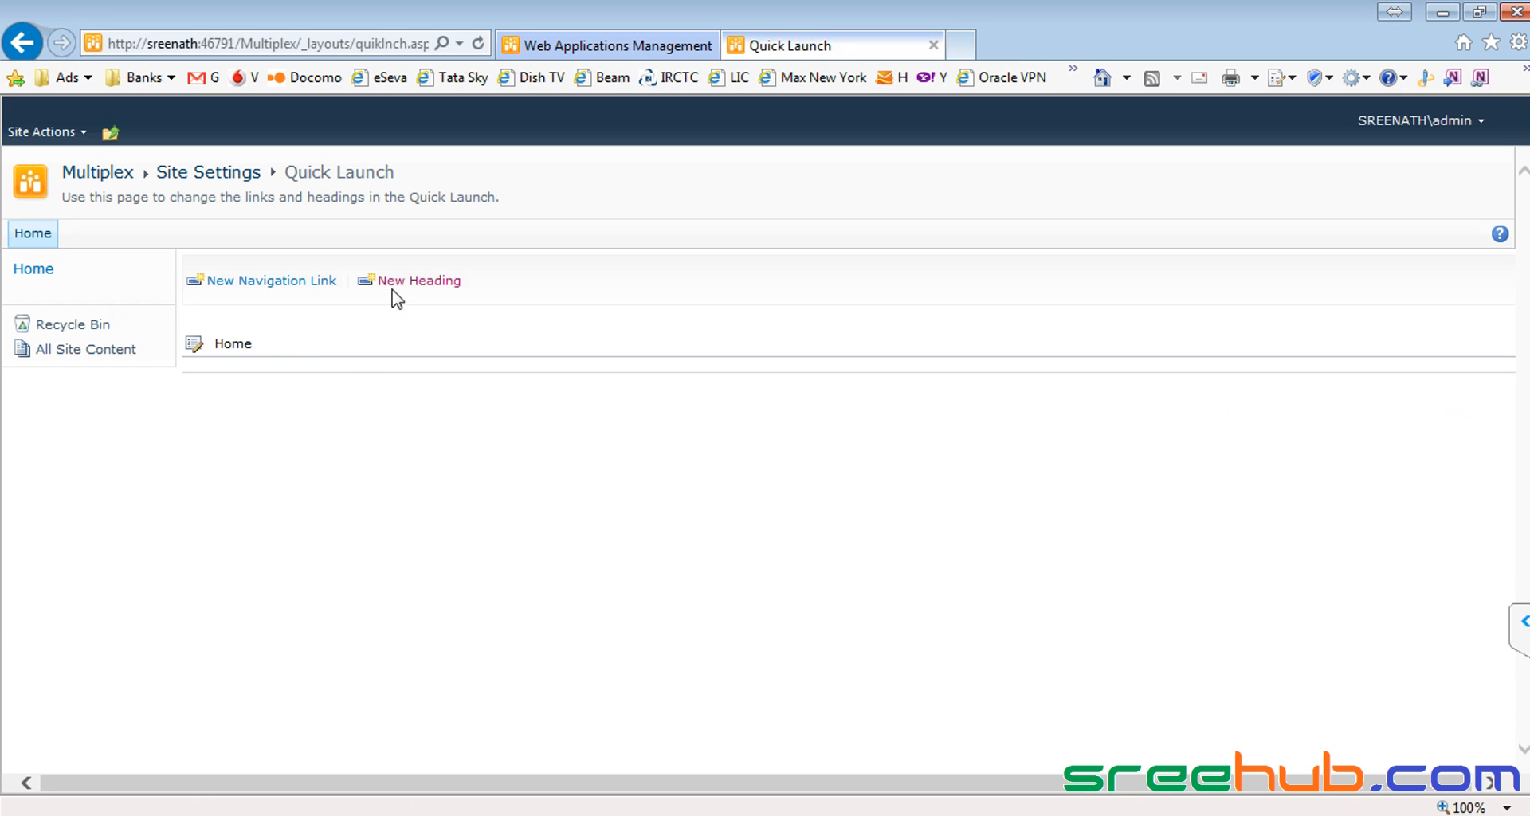
Step: Start a new Quick Launch link with the Movies.aspx address from Notepad as its URL
{"action": "left_click", "coordinate": [285, 287]}
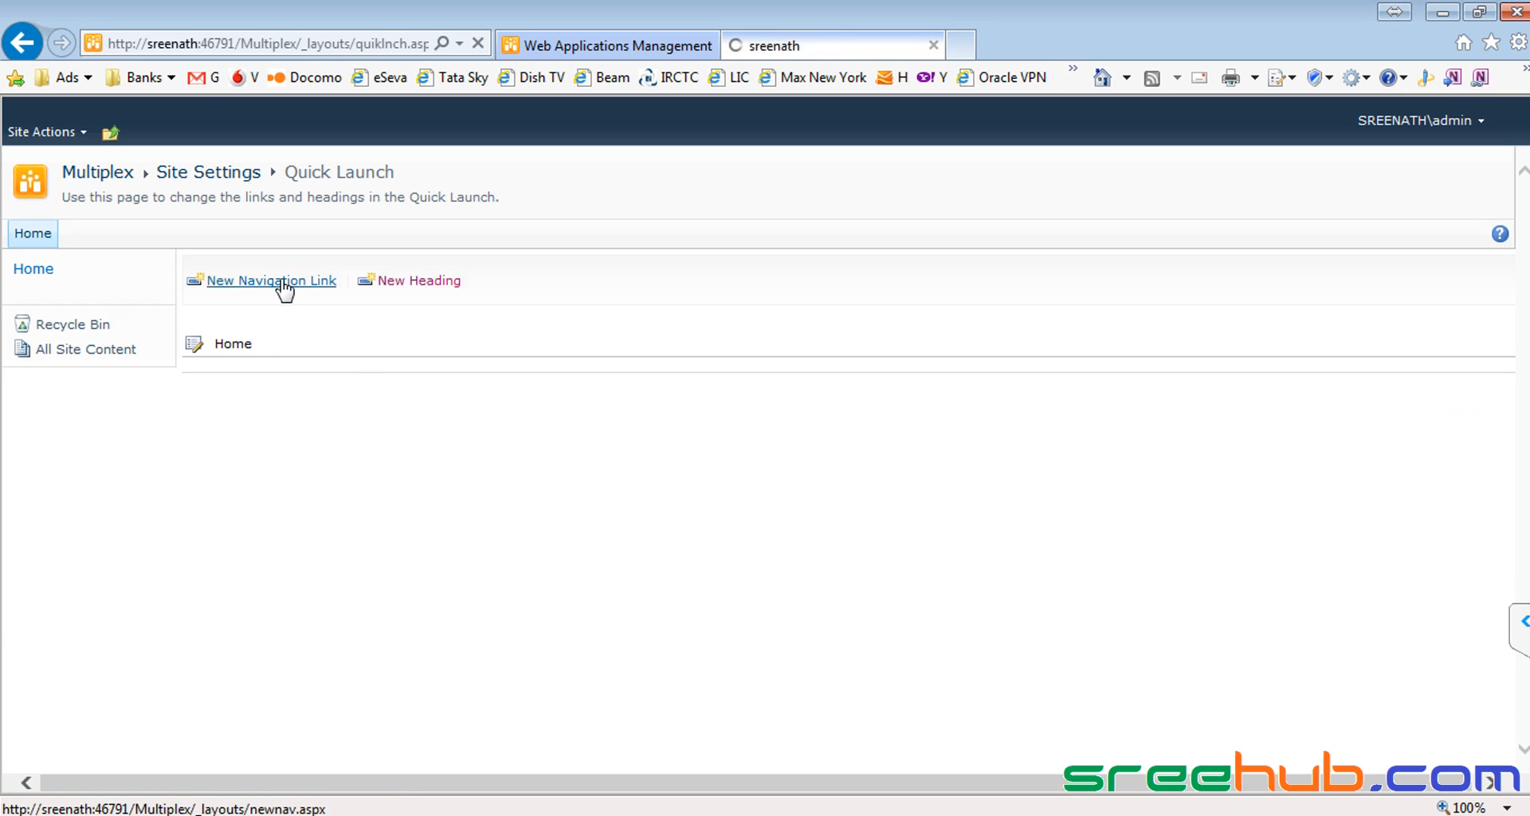
{"action": "key", "text": "alt+Tab"}
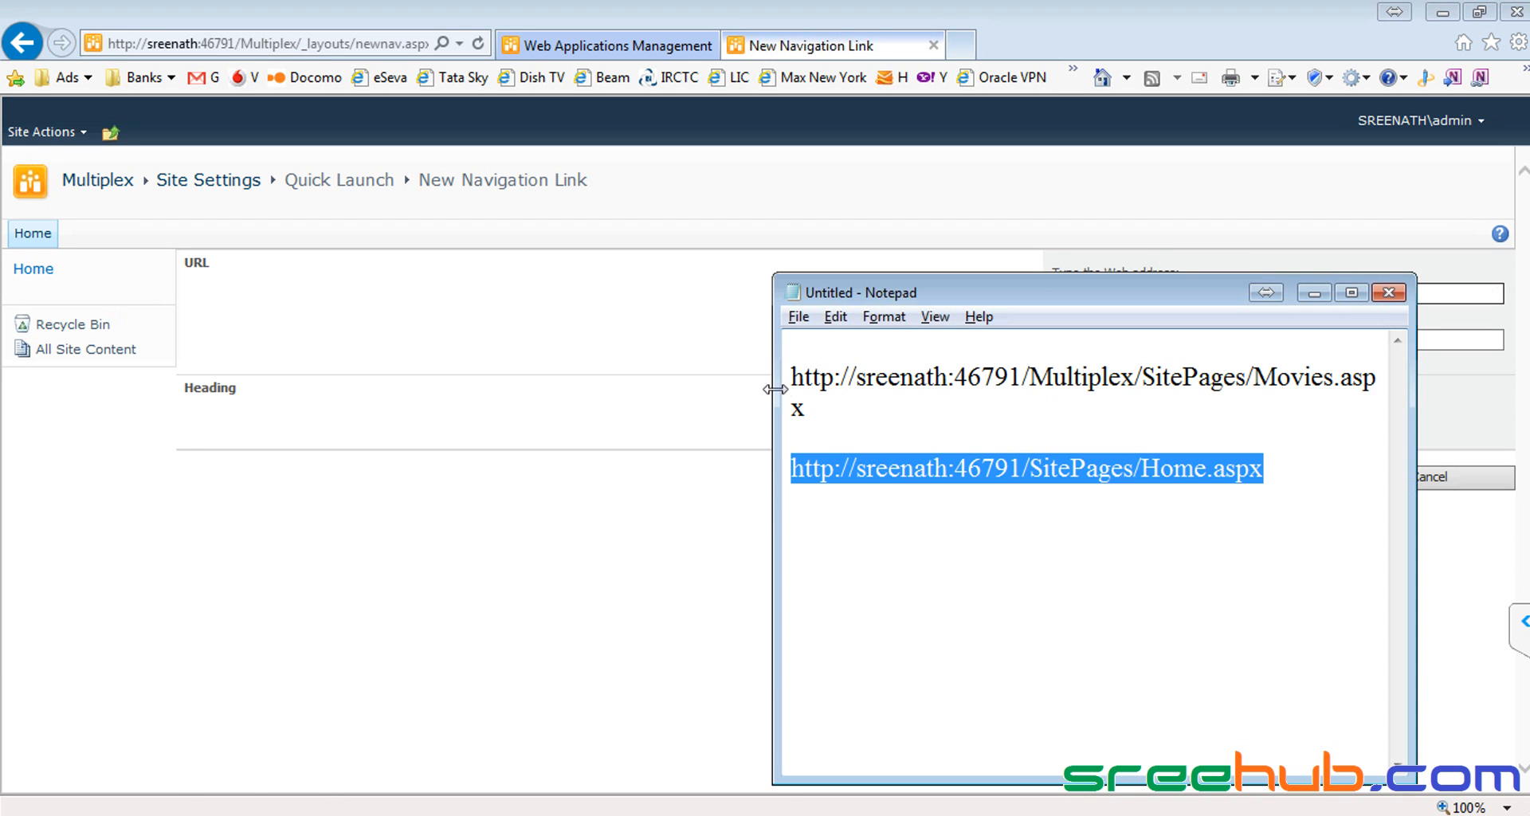
{"action": "left_click_drag", "start_coordinate": [800, 406], "coordinate": [787, 382]}
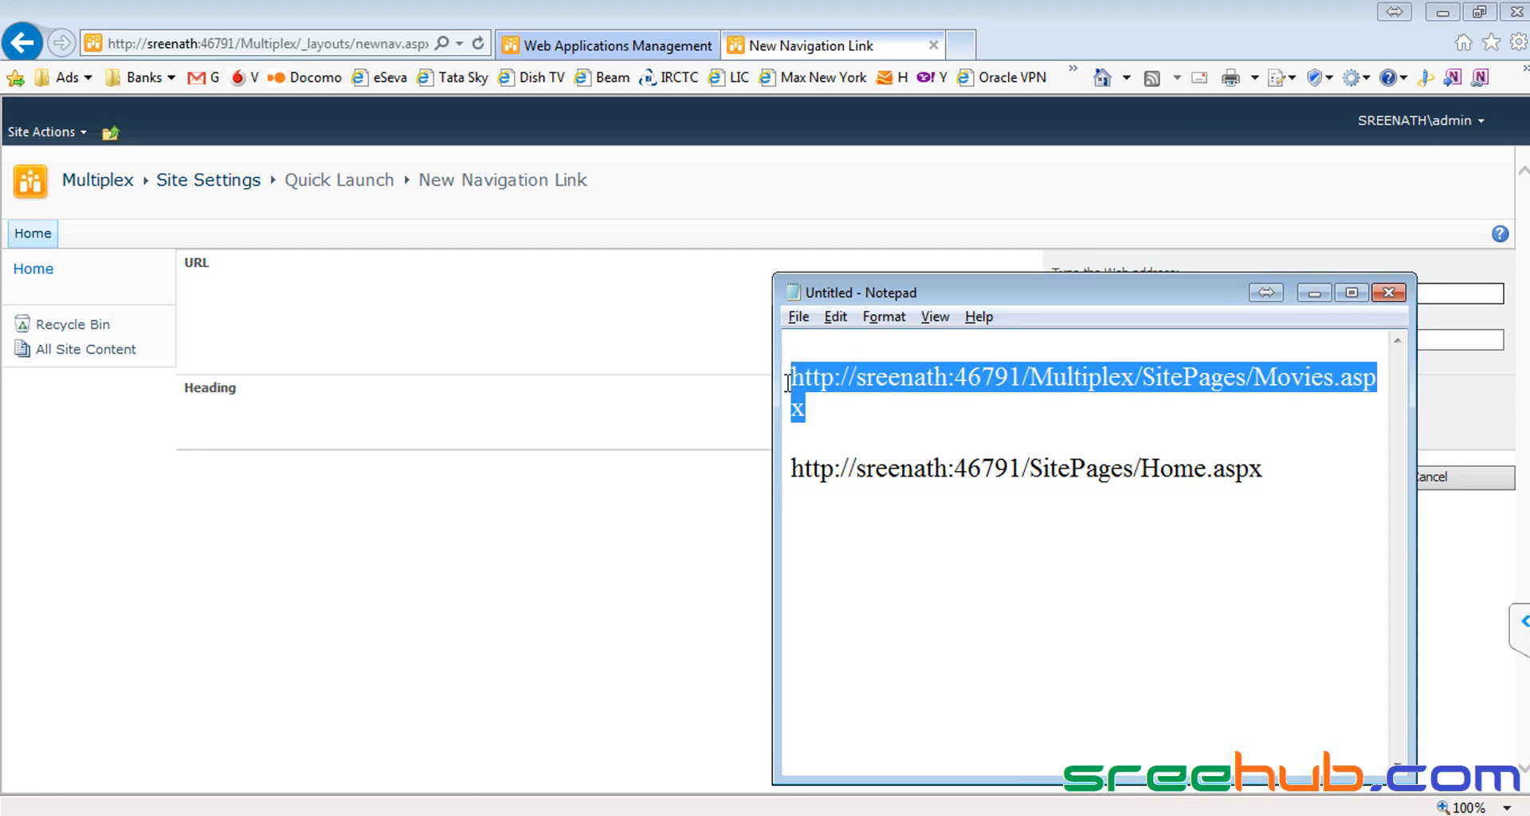
{"action": "key", "text": "ctrl+c"}
{"action": "key", "text": "alt+Tab"}
{"action": "triple_click", "coordinate": [1155, 294]}
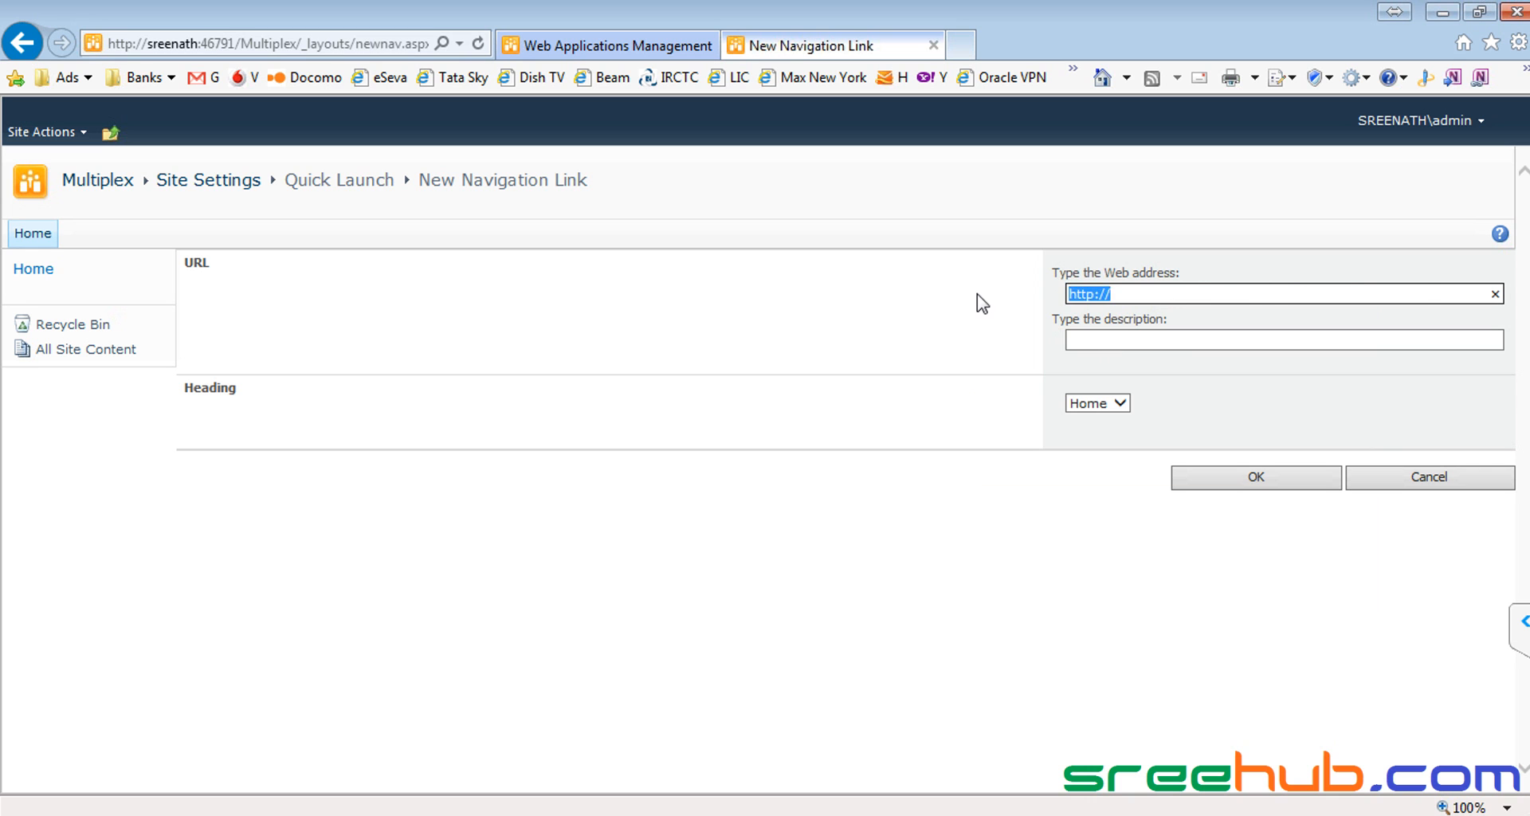
{"action": "key", "text": "ctrl+v"}
Step: Describe the link as Movies under Home, save it, and return to Multiplex
{"action": "left_click", "coordinate": [1123, 339]}
{"action": "type", "text": "Mo"}
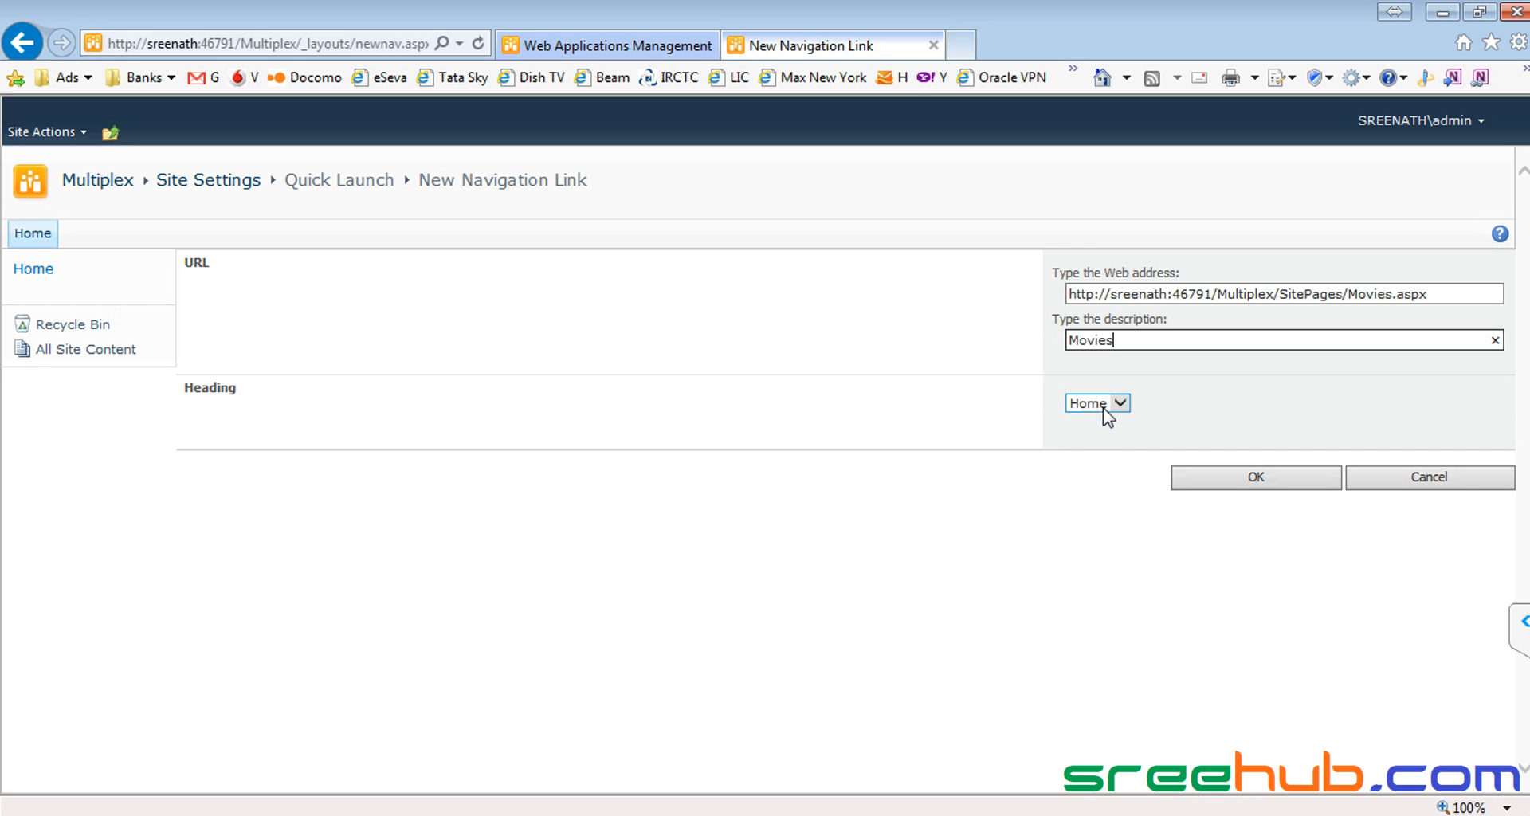
{"action": "double_click", "coordinate": [1131, 341]}
{"action": "left_click", "coordinate": [1246, 486]}
{"action": "left_click", "coordinate": [96, 173]}
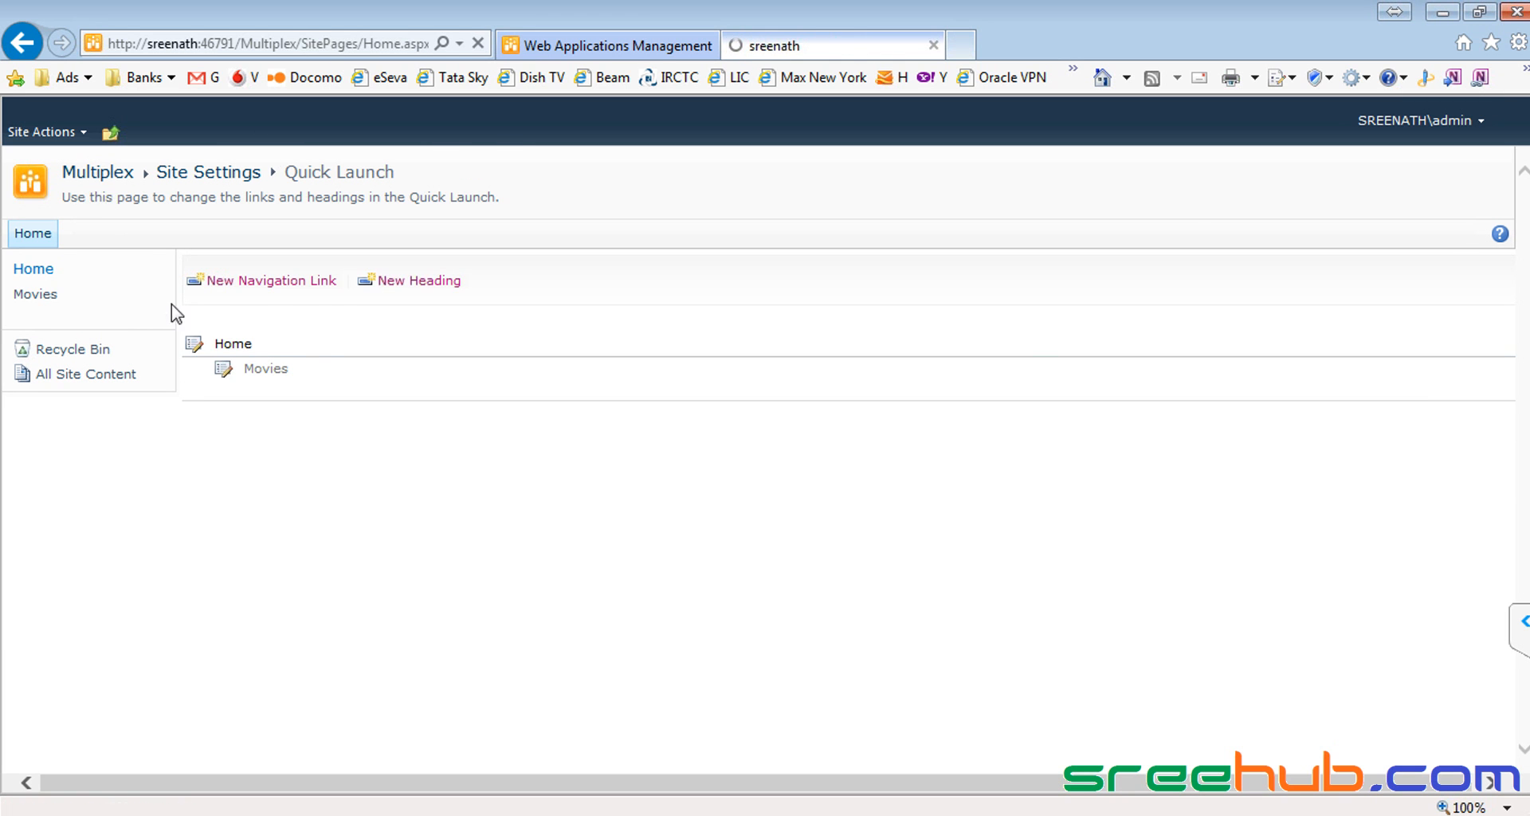
{"action": "left_click", "coordinate": [35, 298]}
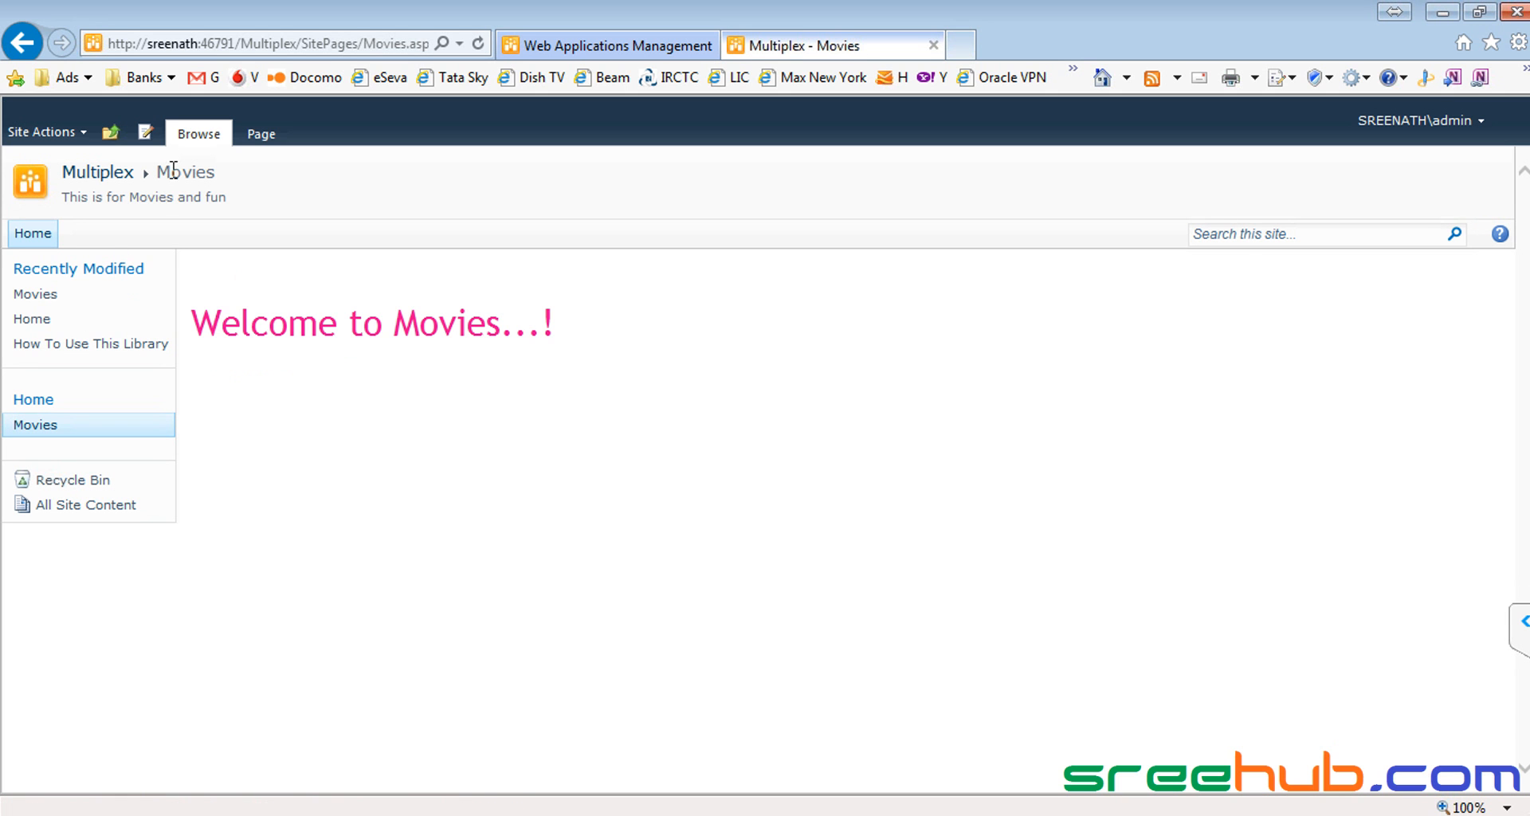
{"action": "left_click_drag", "start_coordinate": [216, 337], "coordinate": [693, 321]}
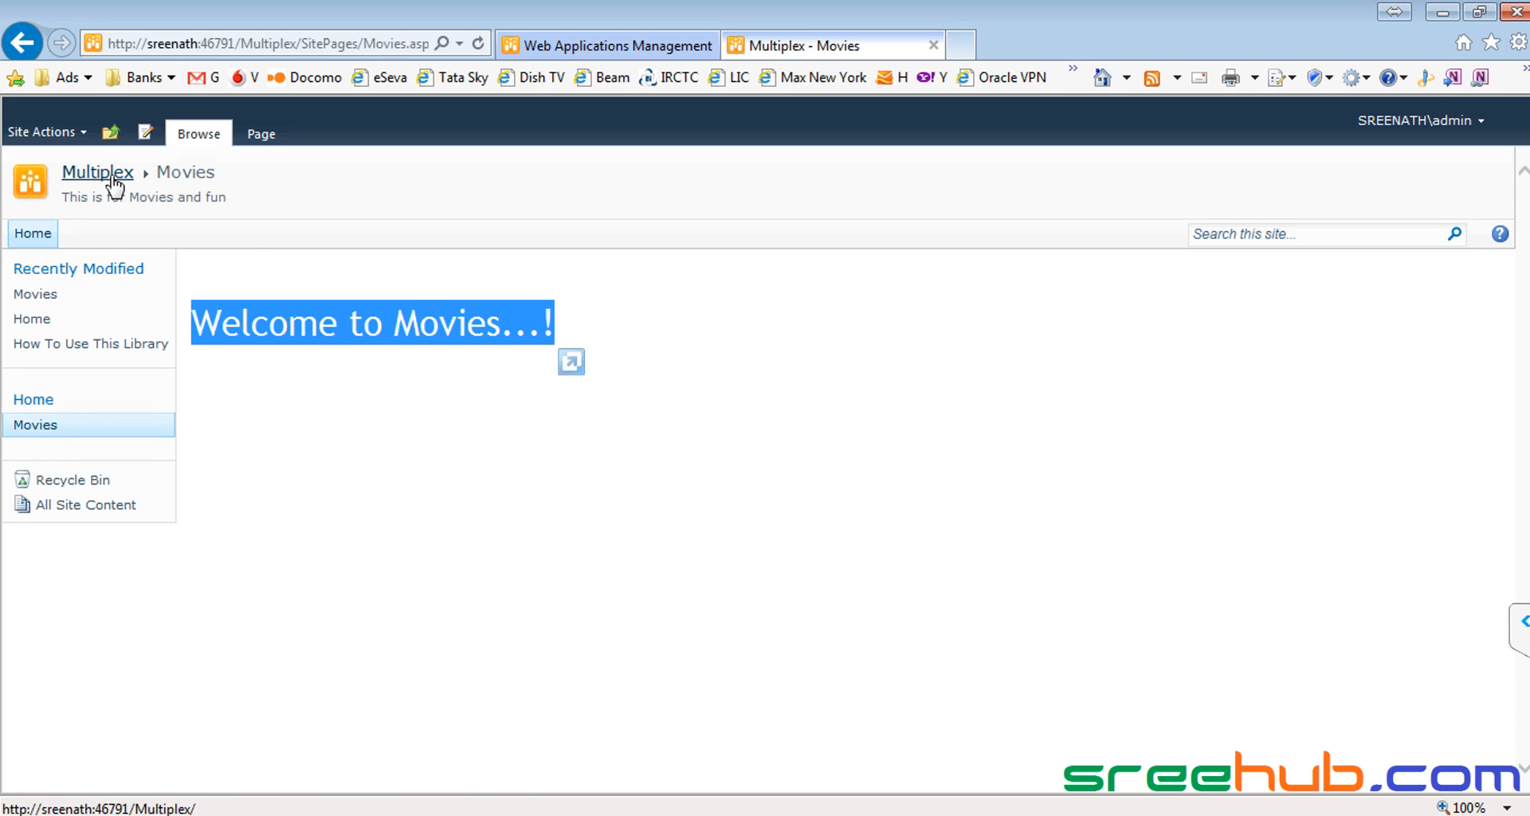
{"action": "left_click", "coordinate": [39, 236]}
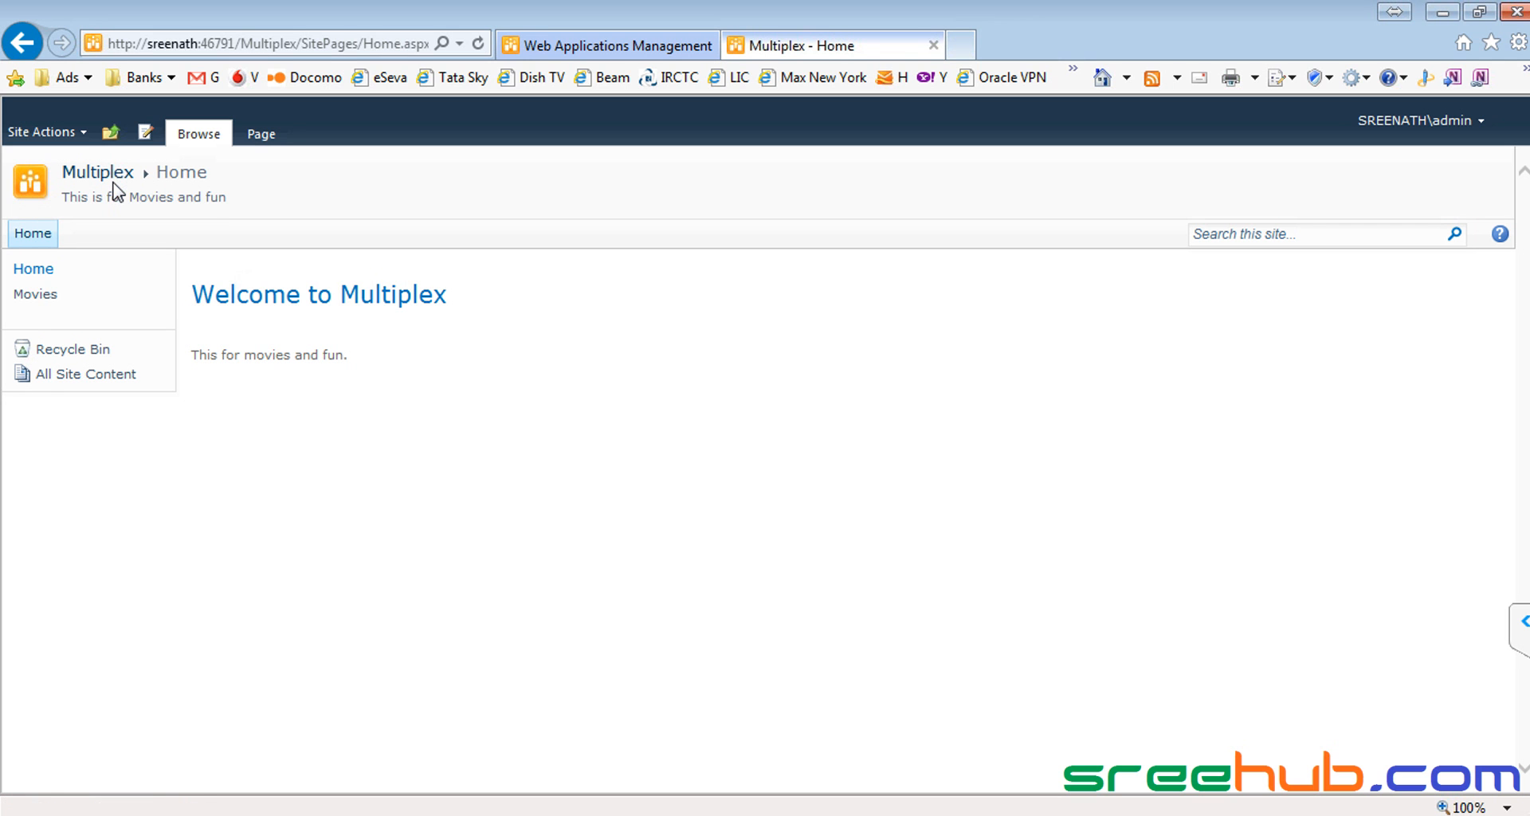
{"action": "left_click", "coordinate": [110, 132]}
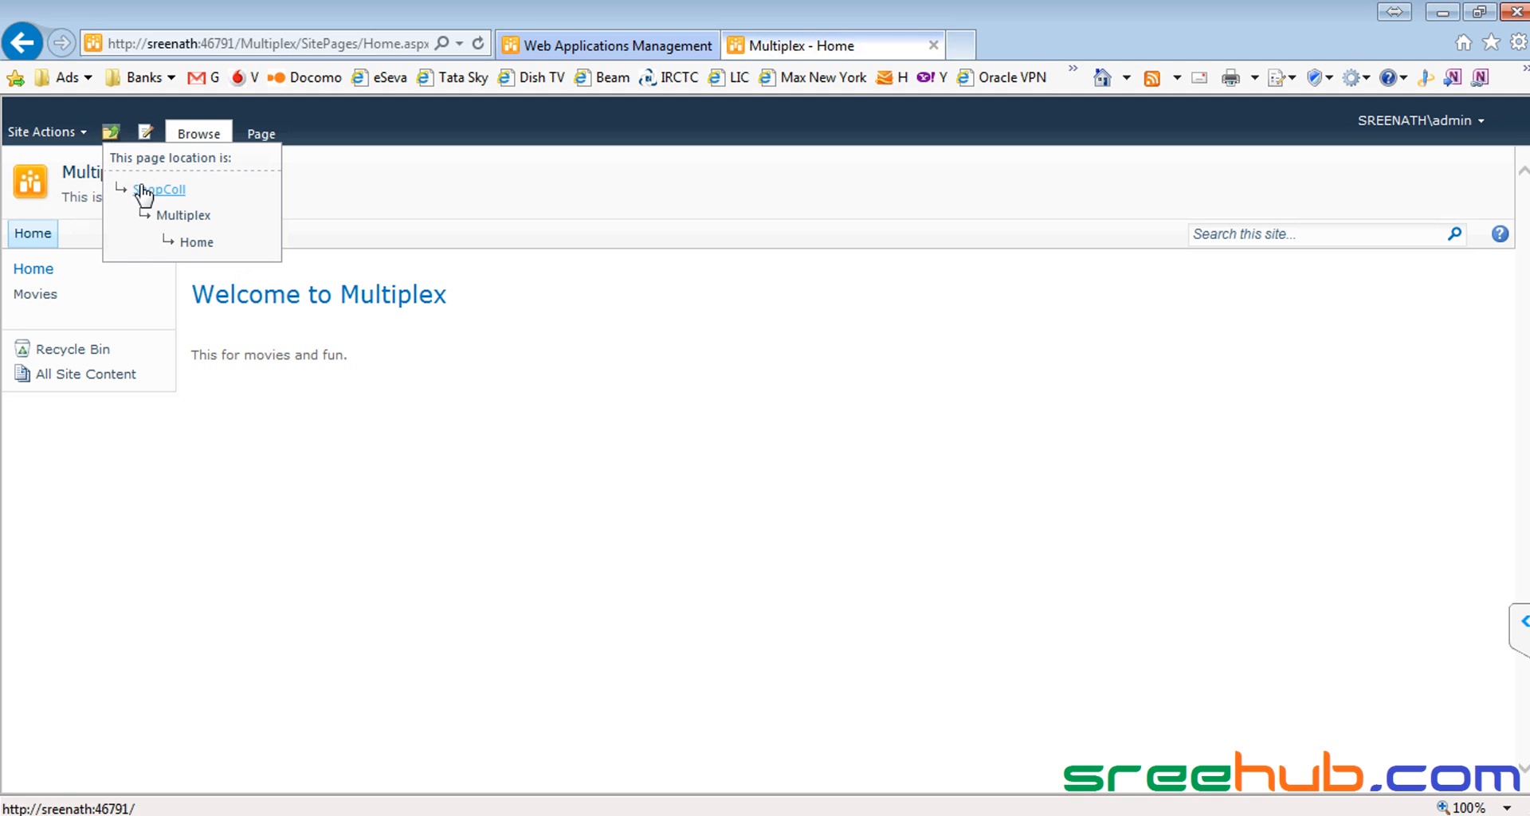
{"action": "left_click", "coordinate": [530, 363]}
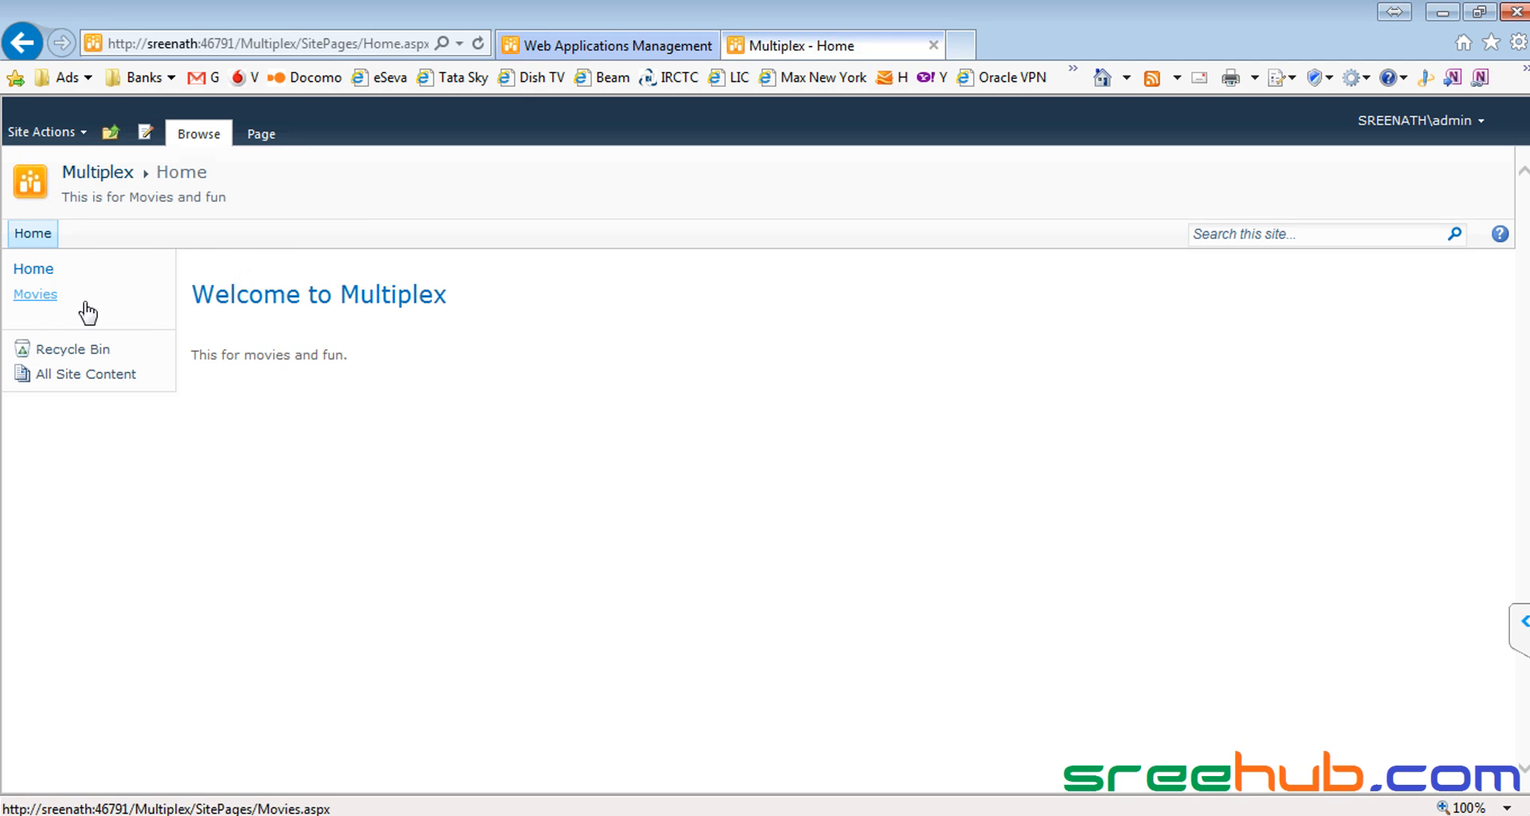
{"action": "left_click", "coordinate": [40, 298]}
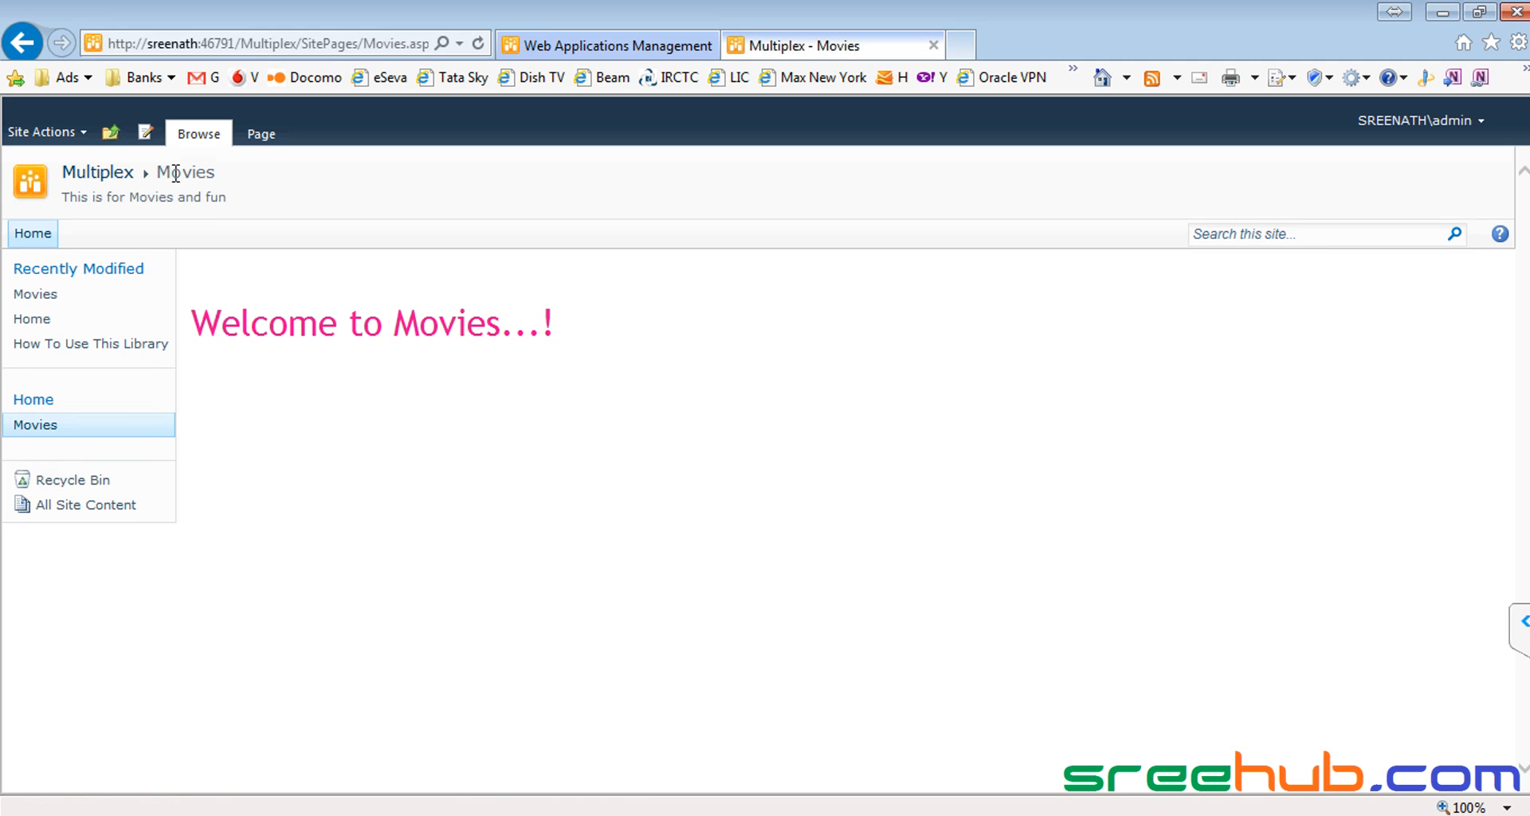
{"action": "double_click", "coordinate": [141, 176]}
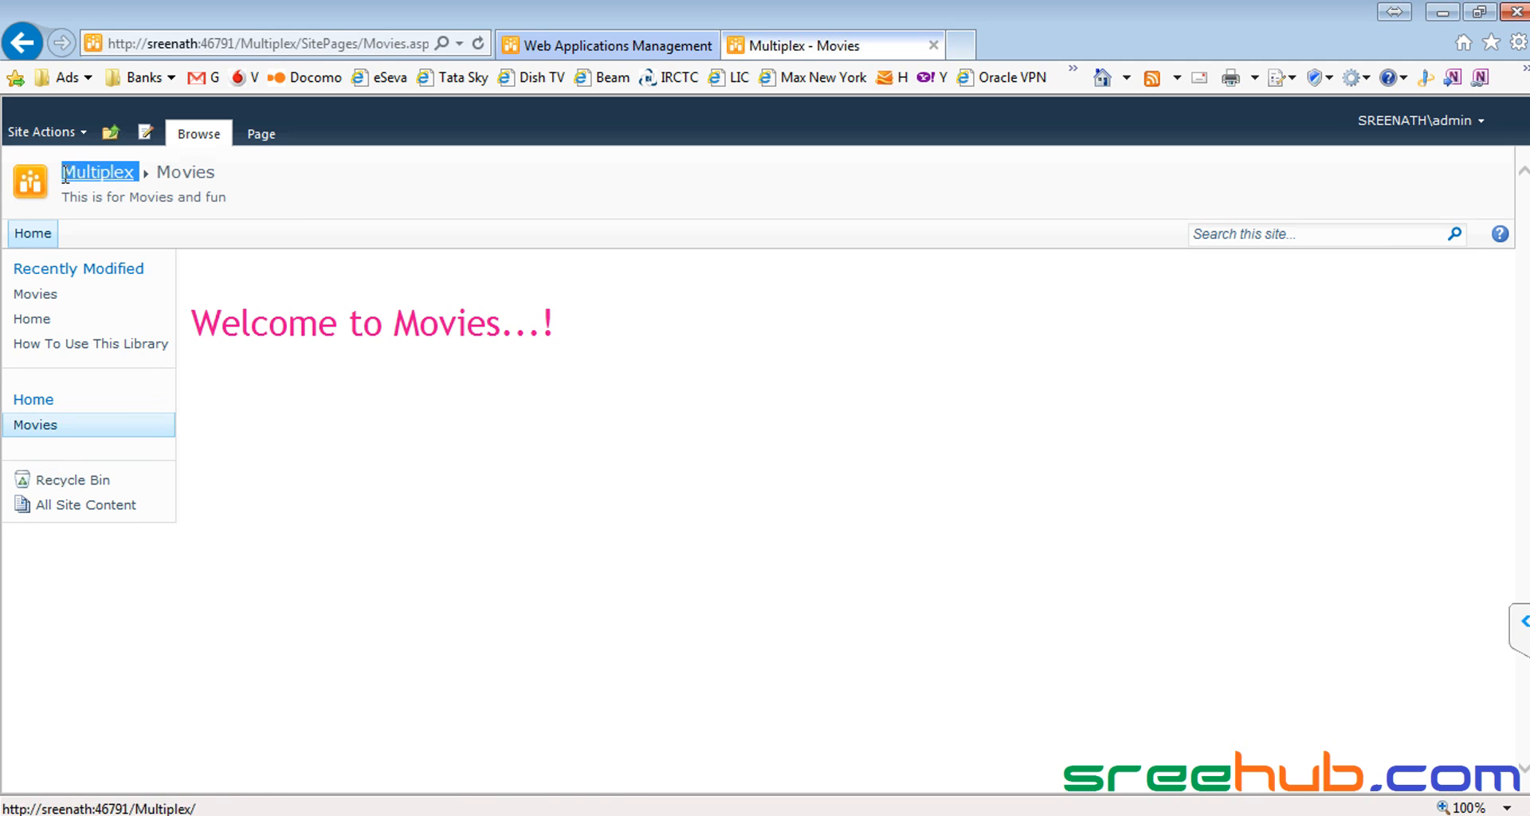
{"action": "double_click", "coordinate": [180, 176]}
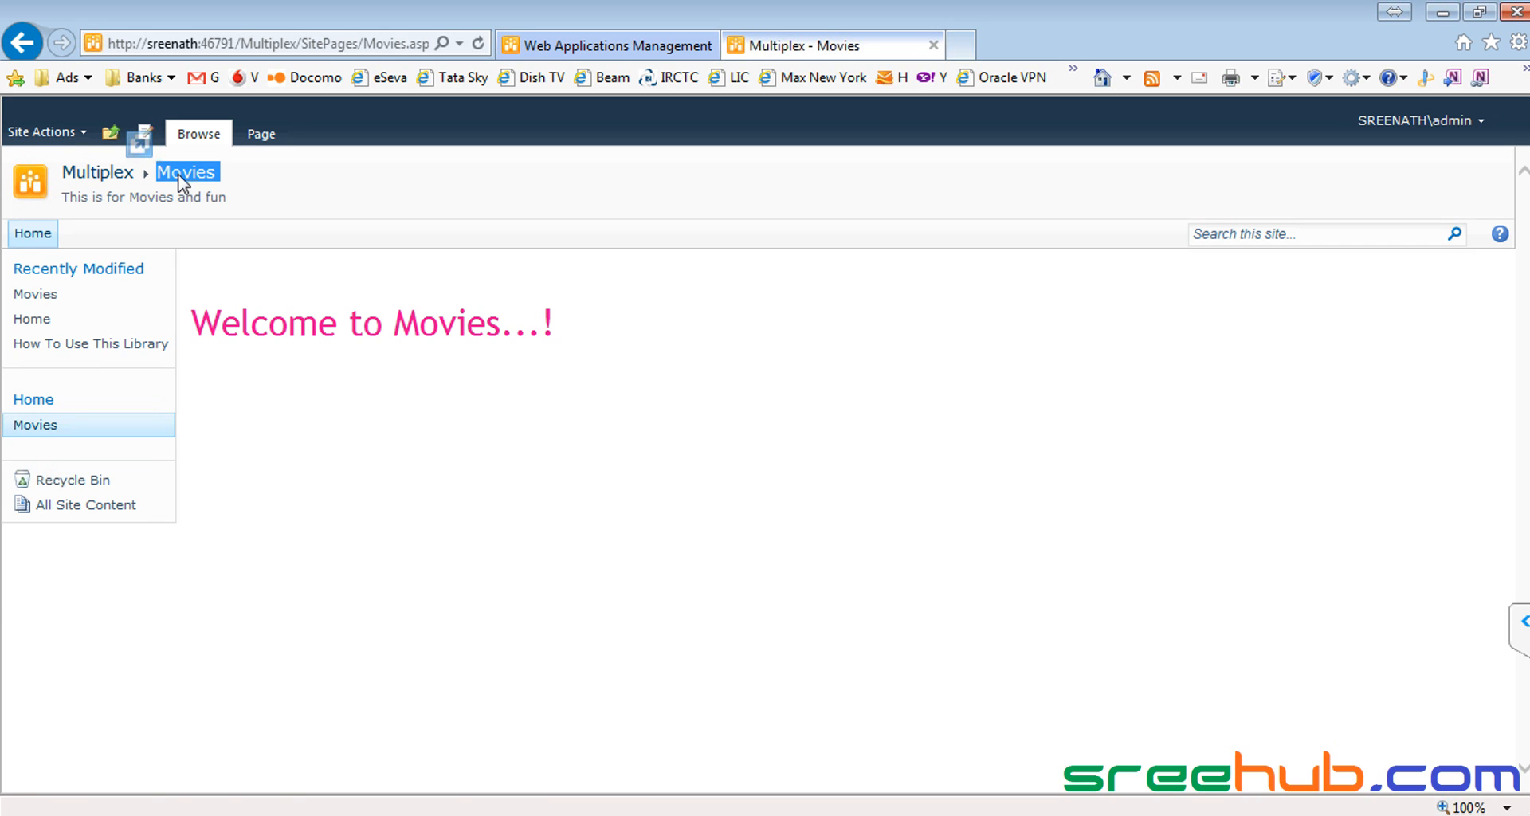
{"action": "left_click", "coordinate": [102, 179]}
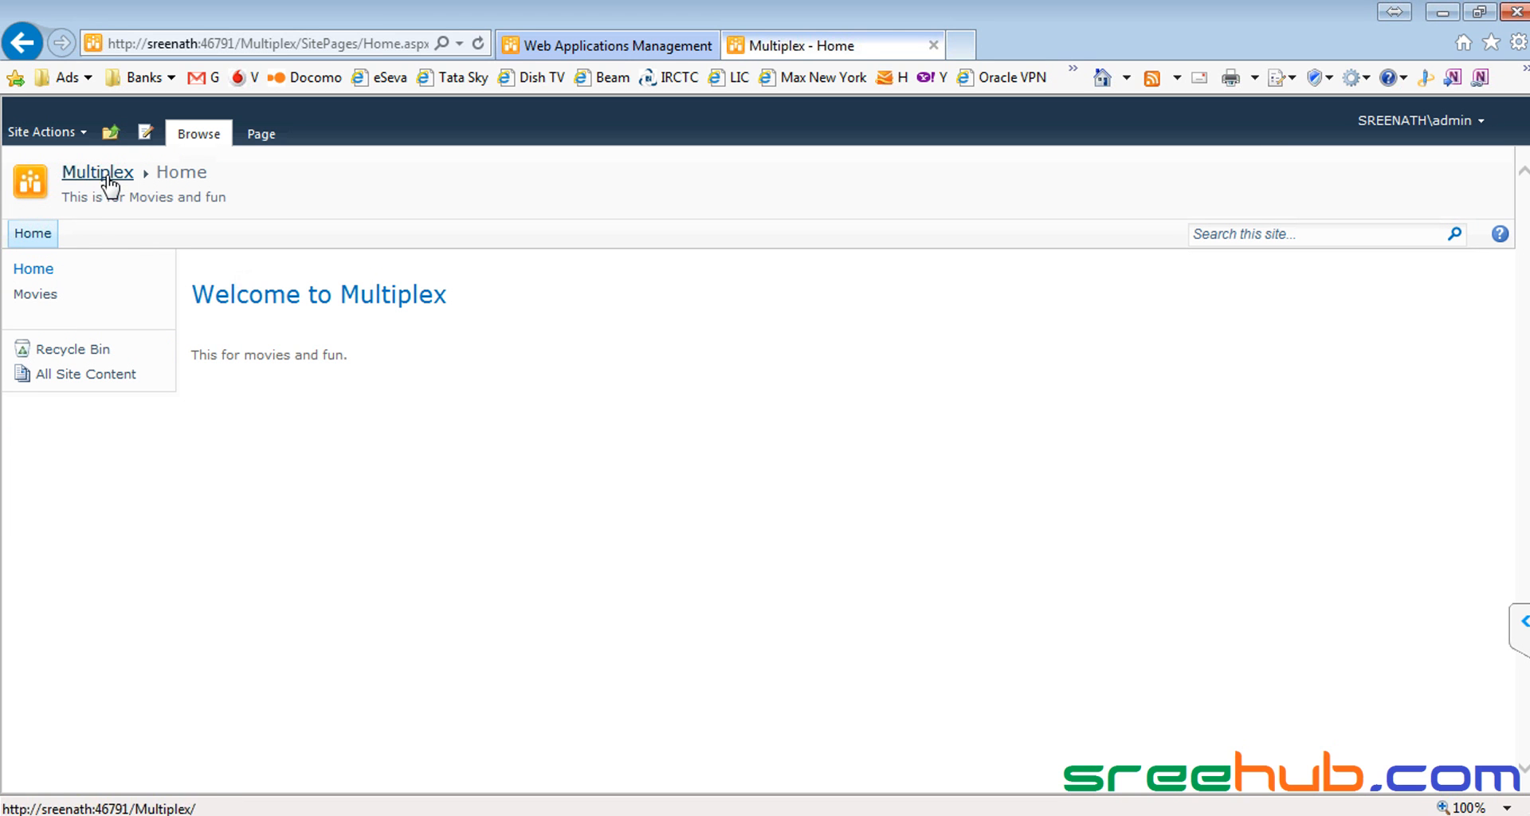
{"action": "left_click", "coordinate": [43, 274]}
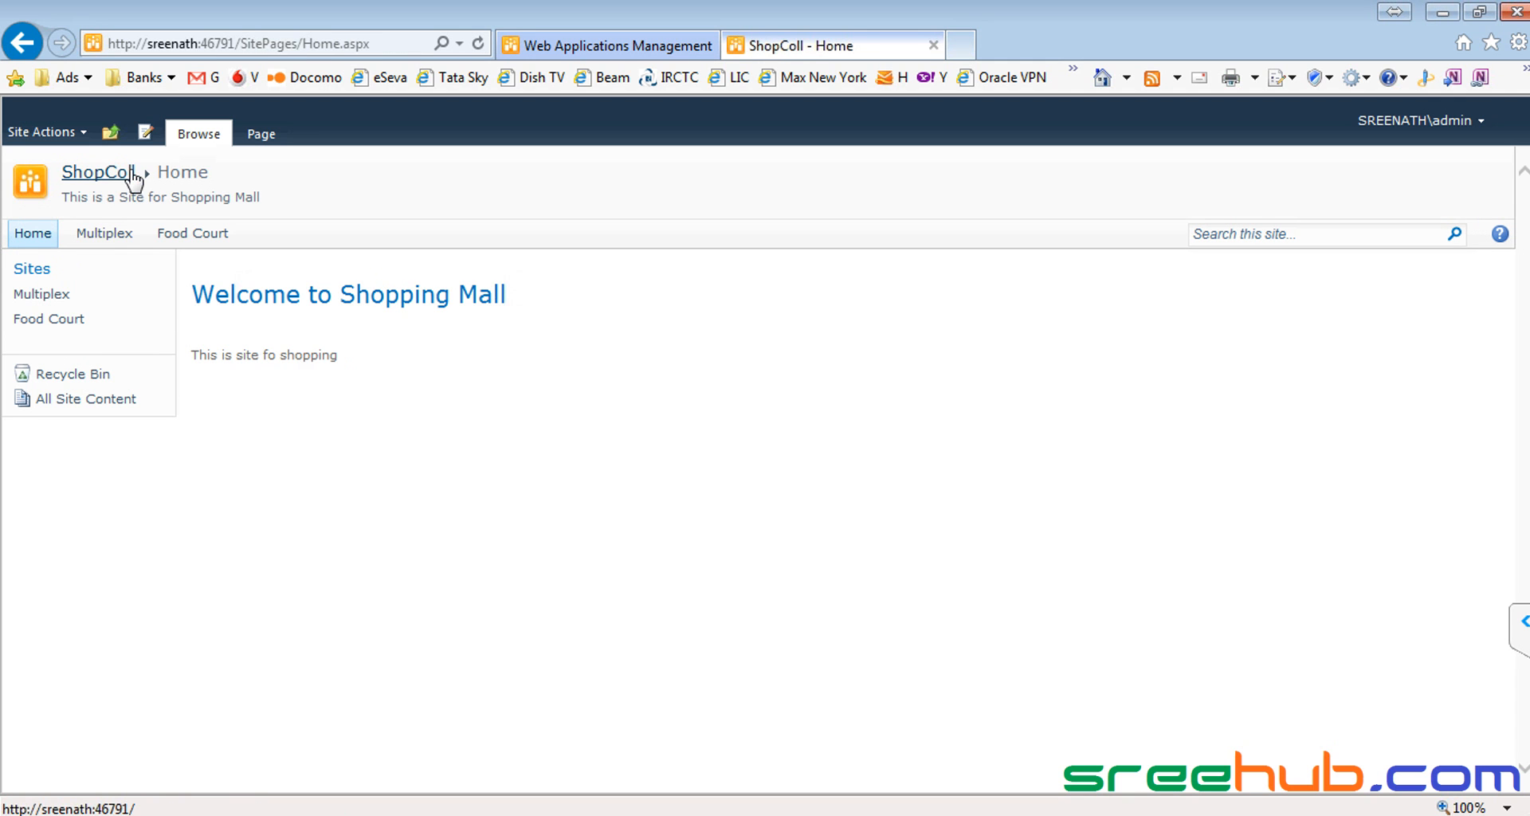
{"action": "left_click", "coordinate": [104, 234]}
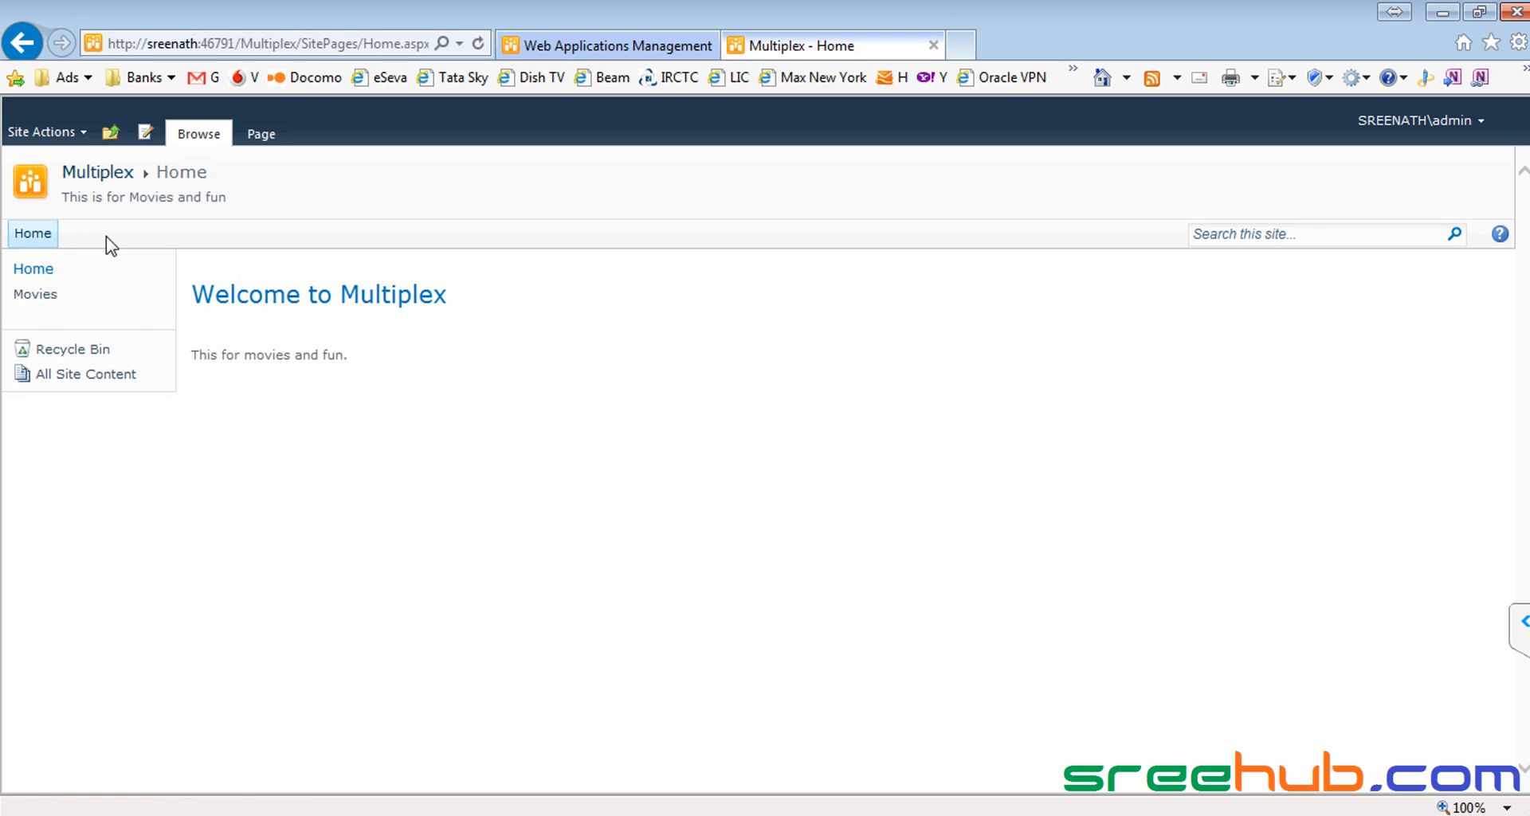
{"action": "left_click", "coordinate": [110, 132]}
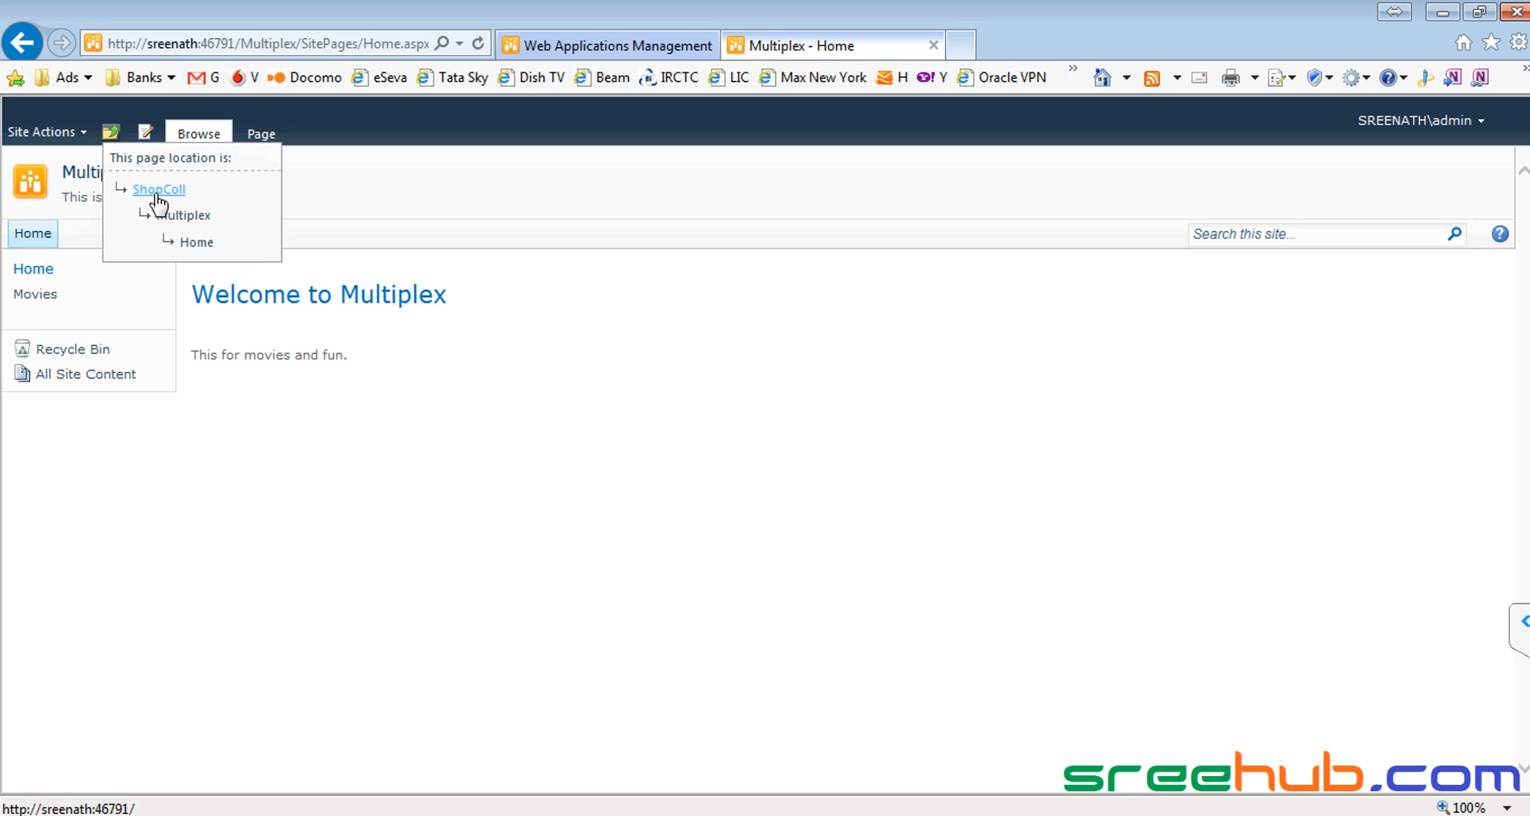
{"action": "left_click", "coordinate": [92, 182]}
{"action": "left_click", "coordinate": [38, 271]}
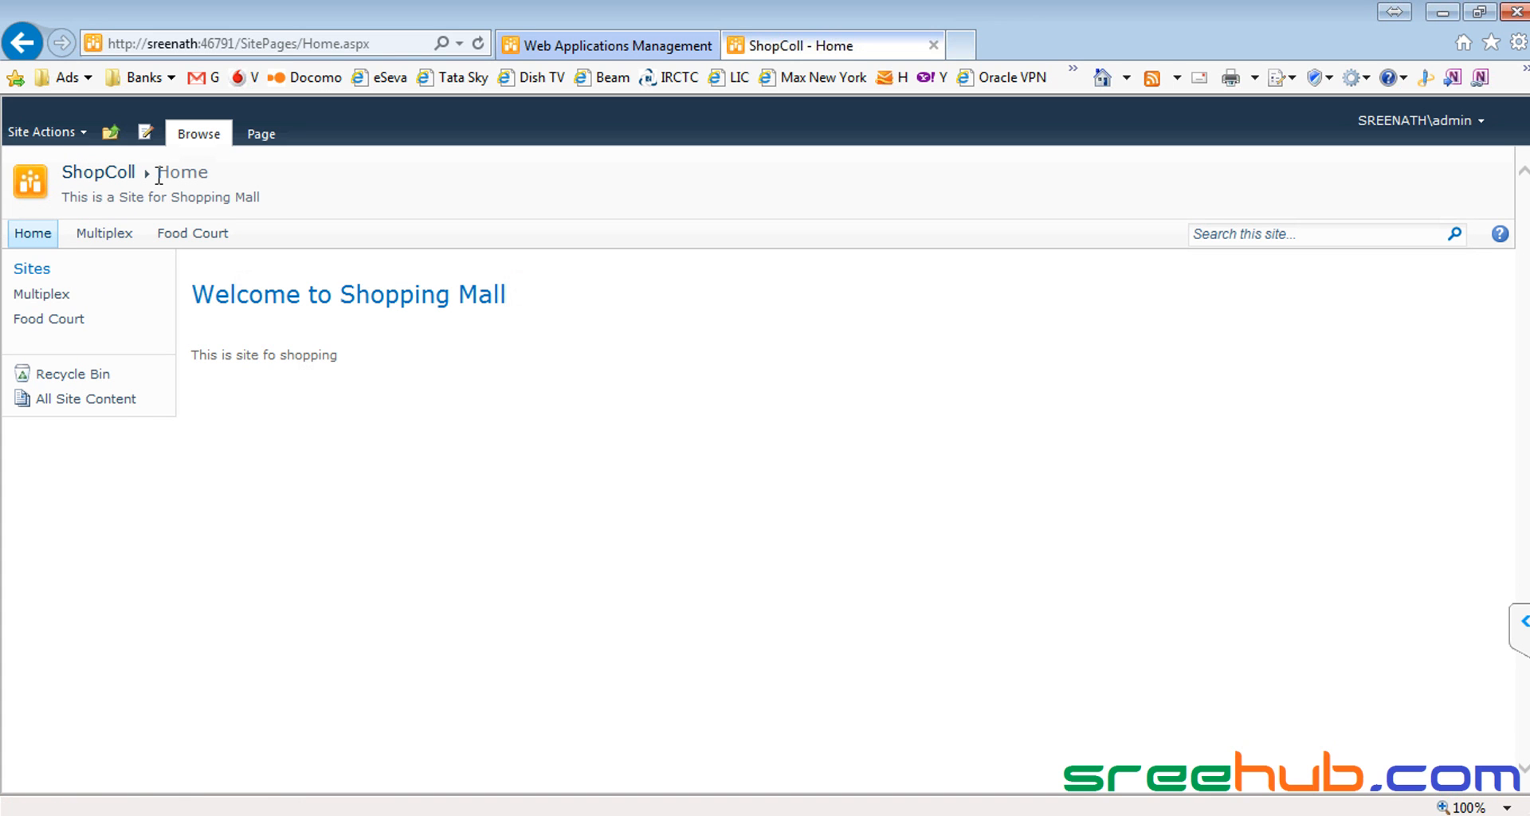
{"action": "left_click", "coordinate": [100, 234]}
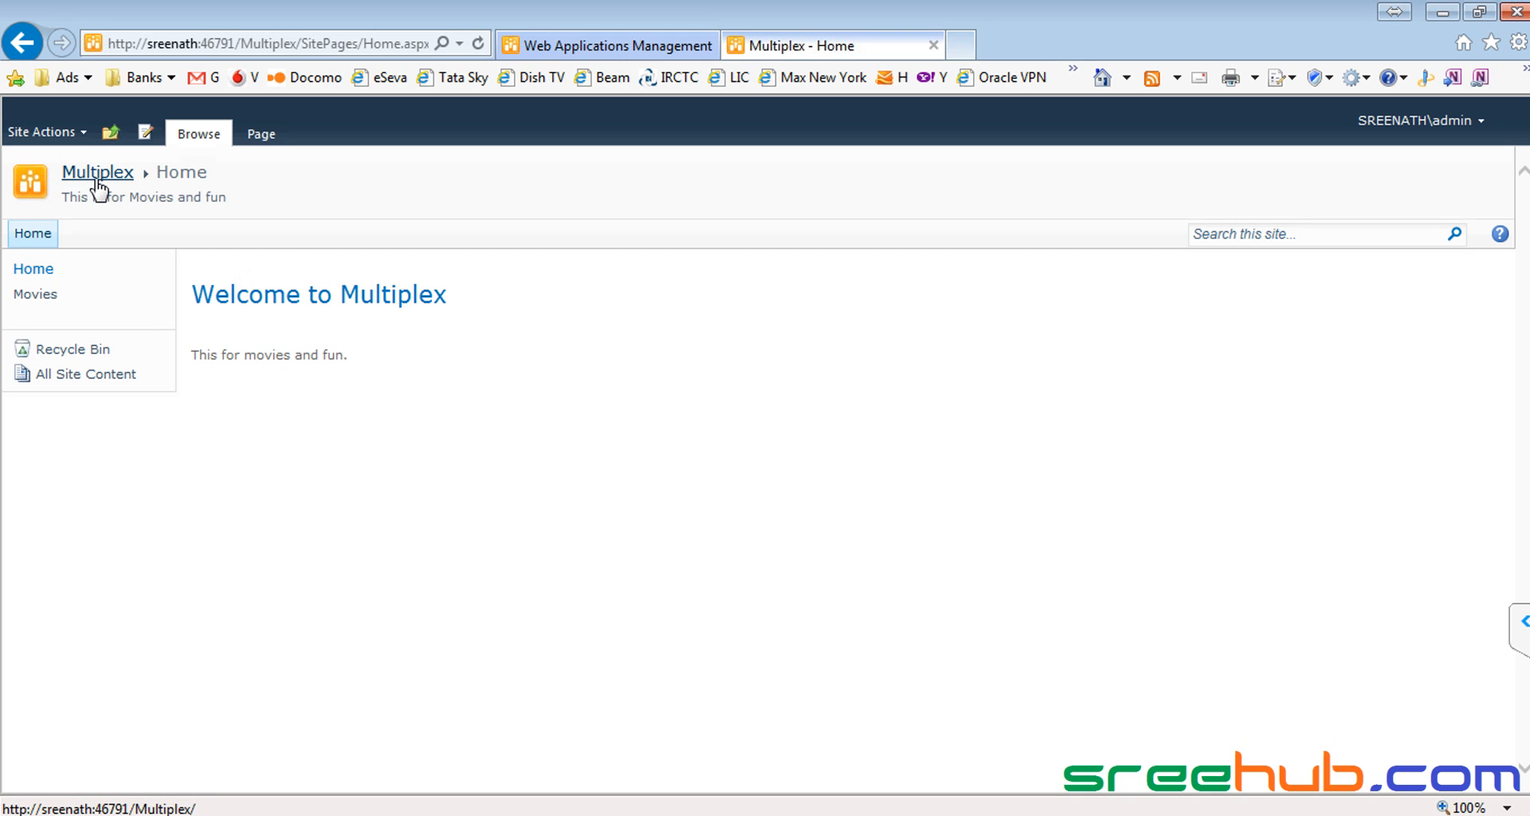
{"action": "left_click", "coordinate": [43, 303]}
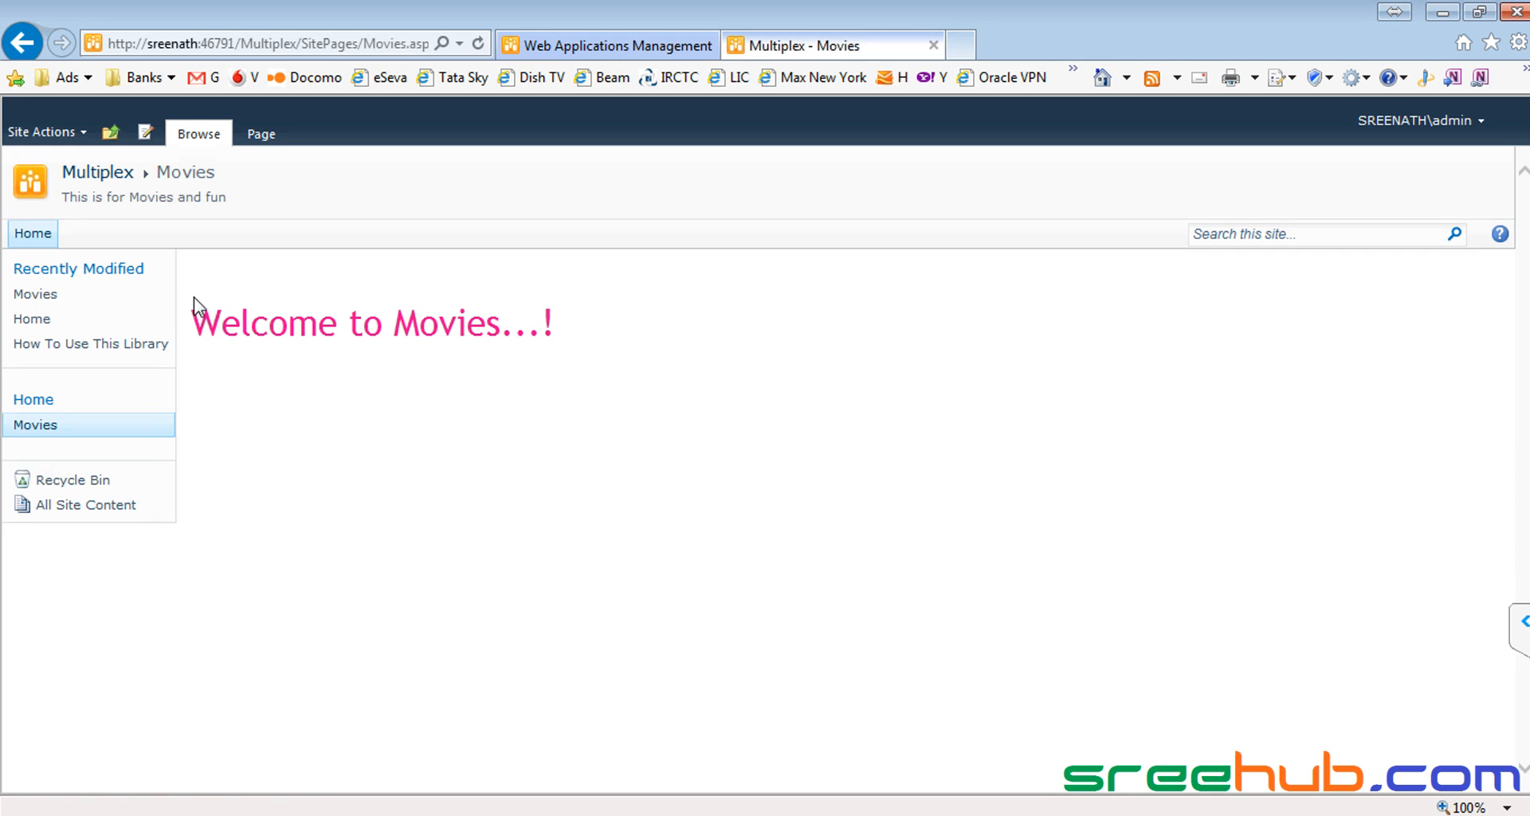
{"action": "left_click_drag", "start_coordinate": [157, 174], "coordinate": [226, 173]}
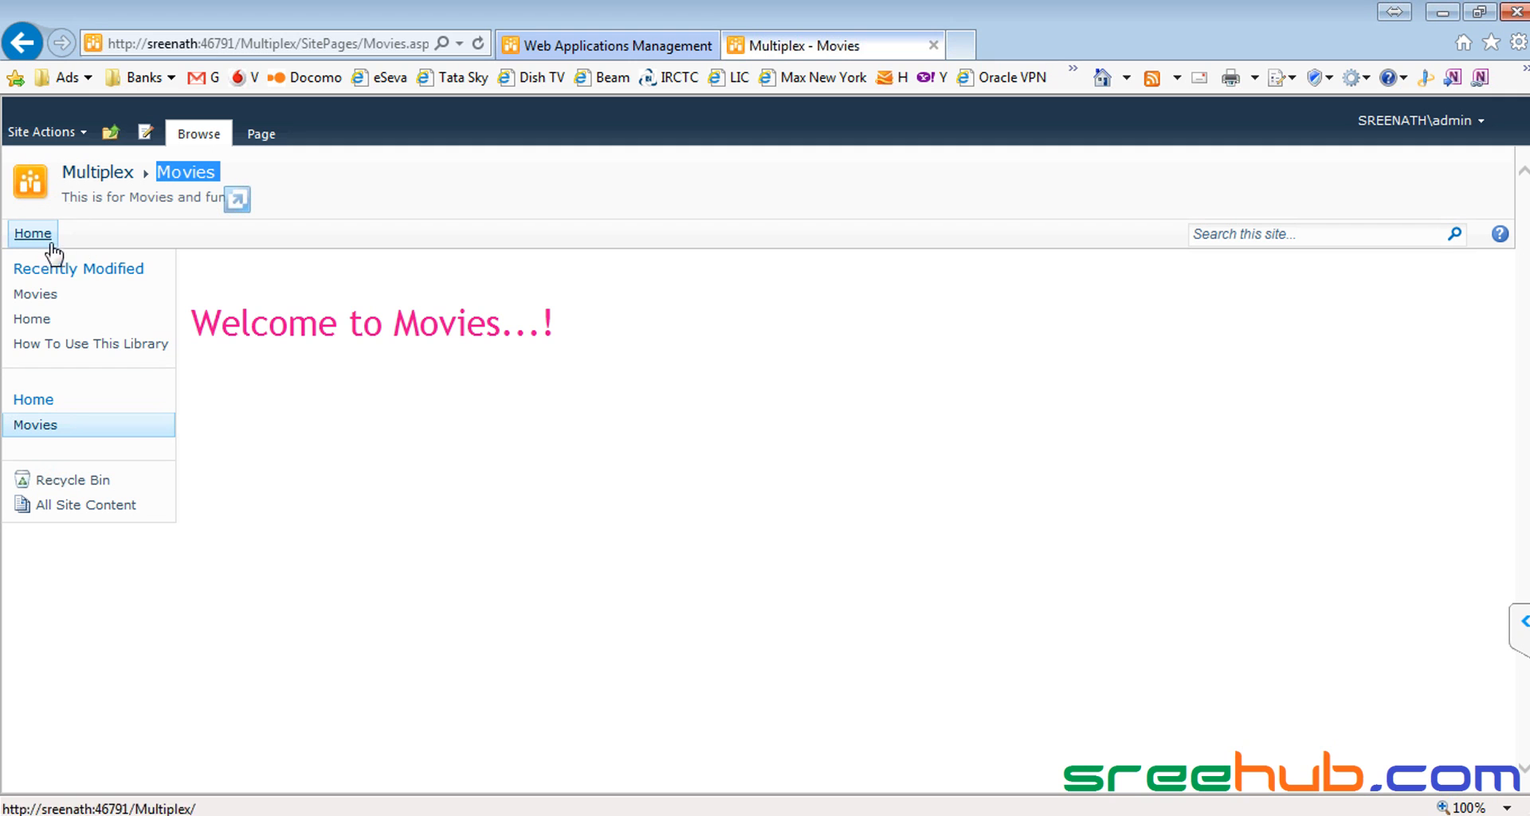
{"action": "left_click", "coordinate": [108, 177]}
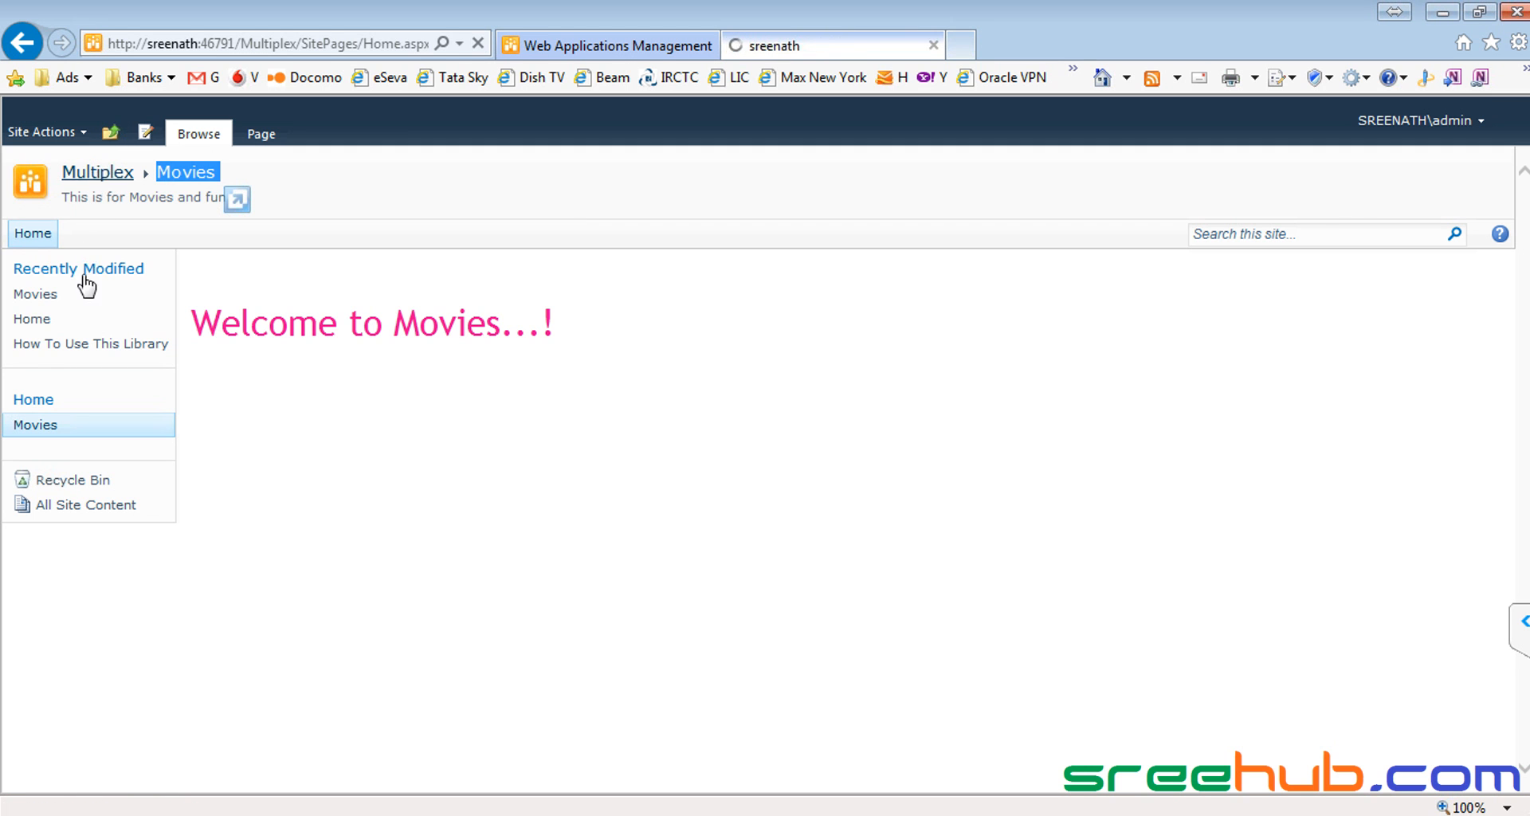
{"action": "left_click", "coordinate": [53, 271]}
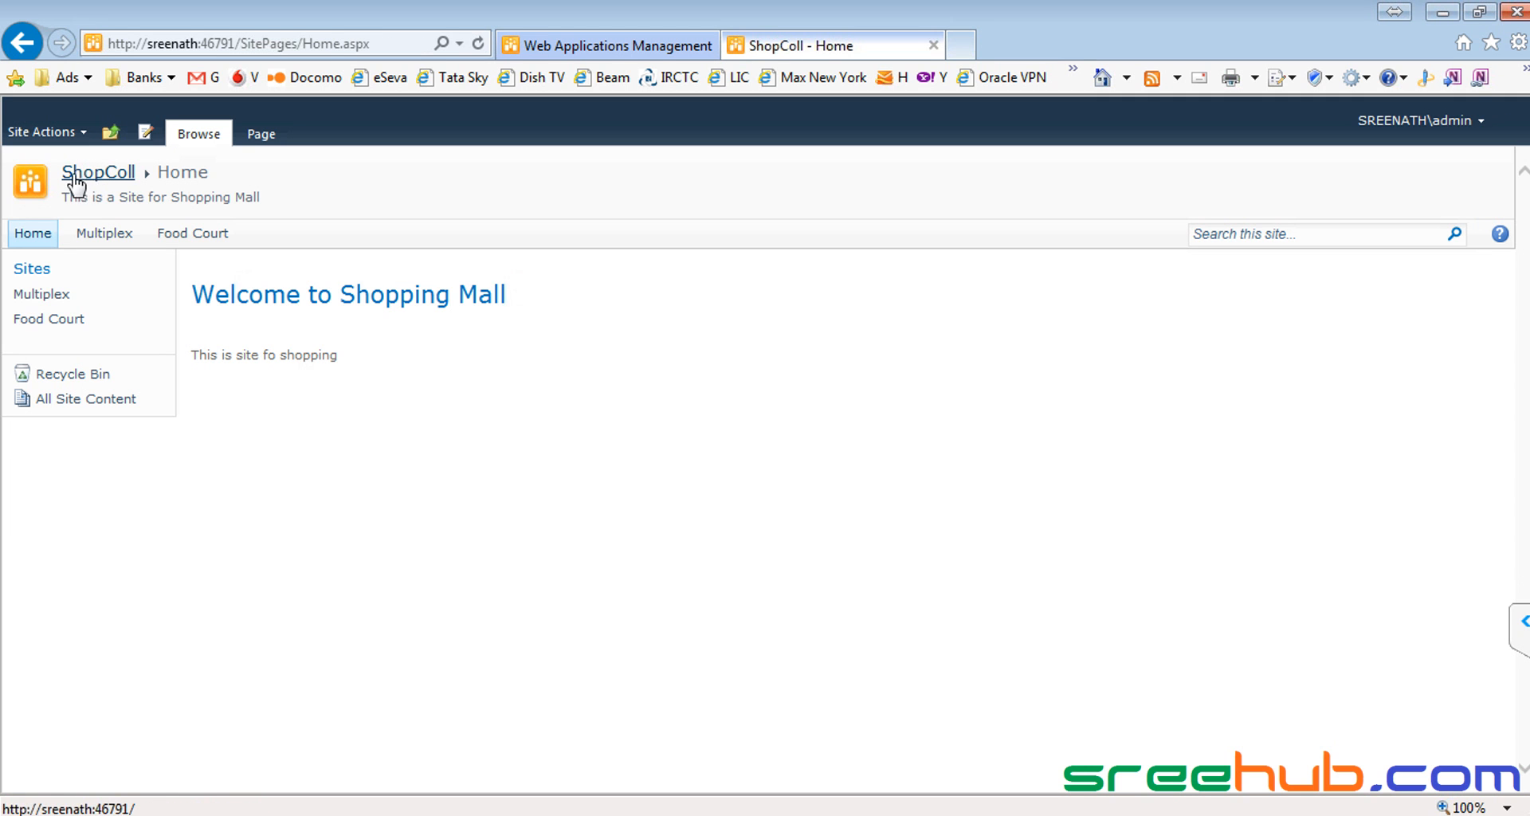
{"action": "left_click", "coordinate": [78, 179]}
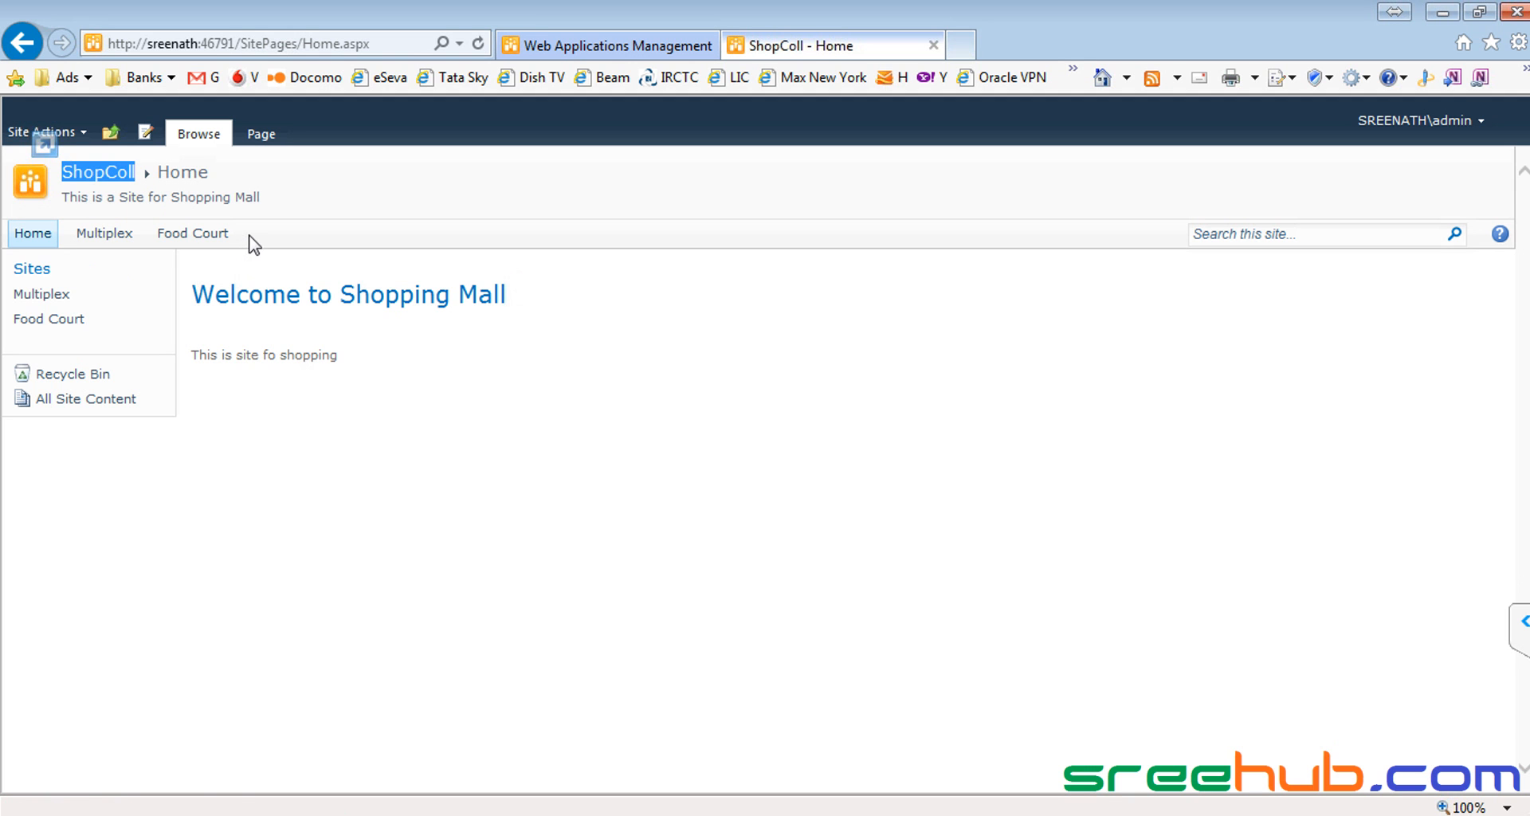
{"action": "left_click_drag", "start_coordinate": [251, 239], "coordinate": [90, 243]}
{"action": "left_click", "coordinate": [96, 240]}
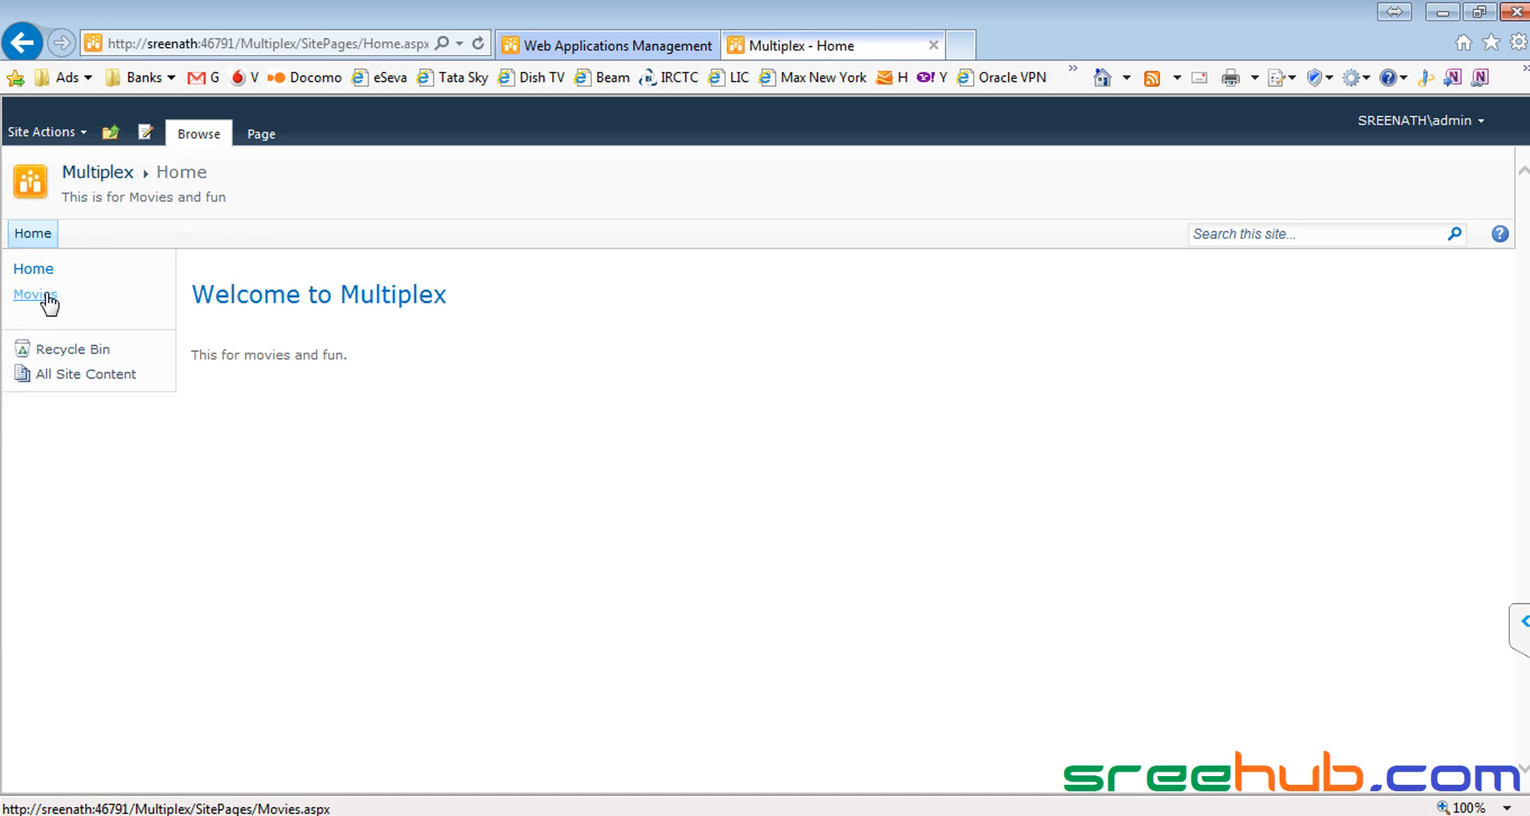
{"action": "left_click", "coordinate": [49, 302]}
{"action": "left_click_drag", "start_coordinate": [649, 328], "coordinate": [222, 318]}
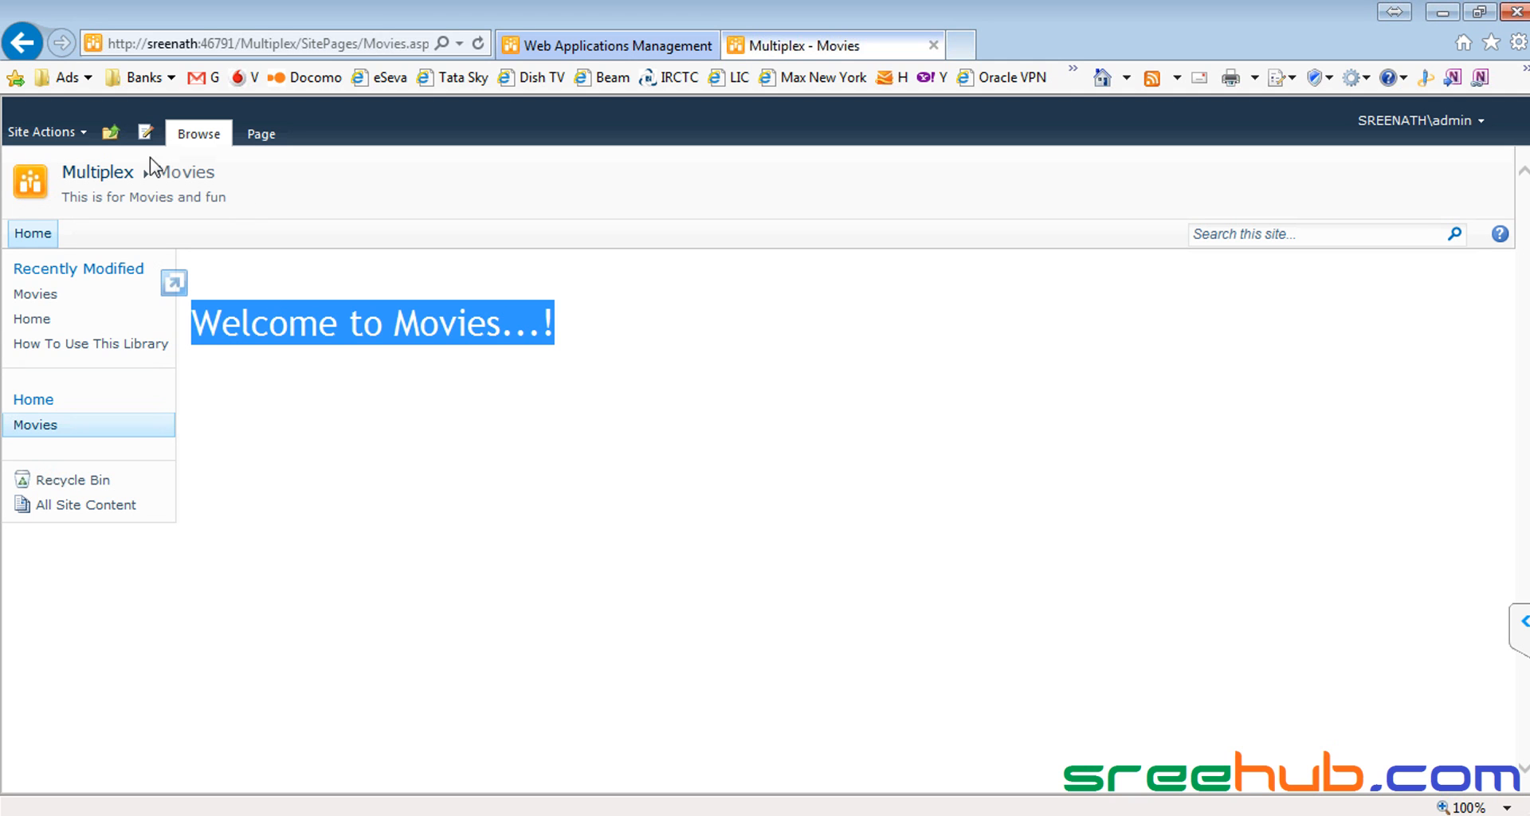
{"action": "left_click", "coordinate": [98, 177]}
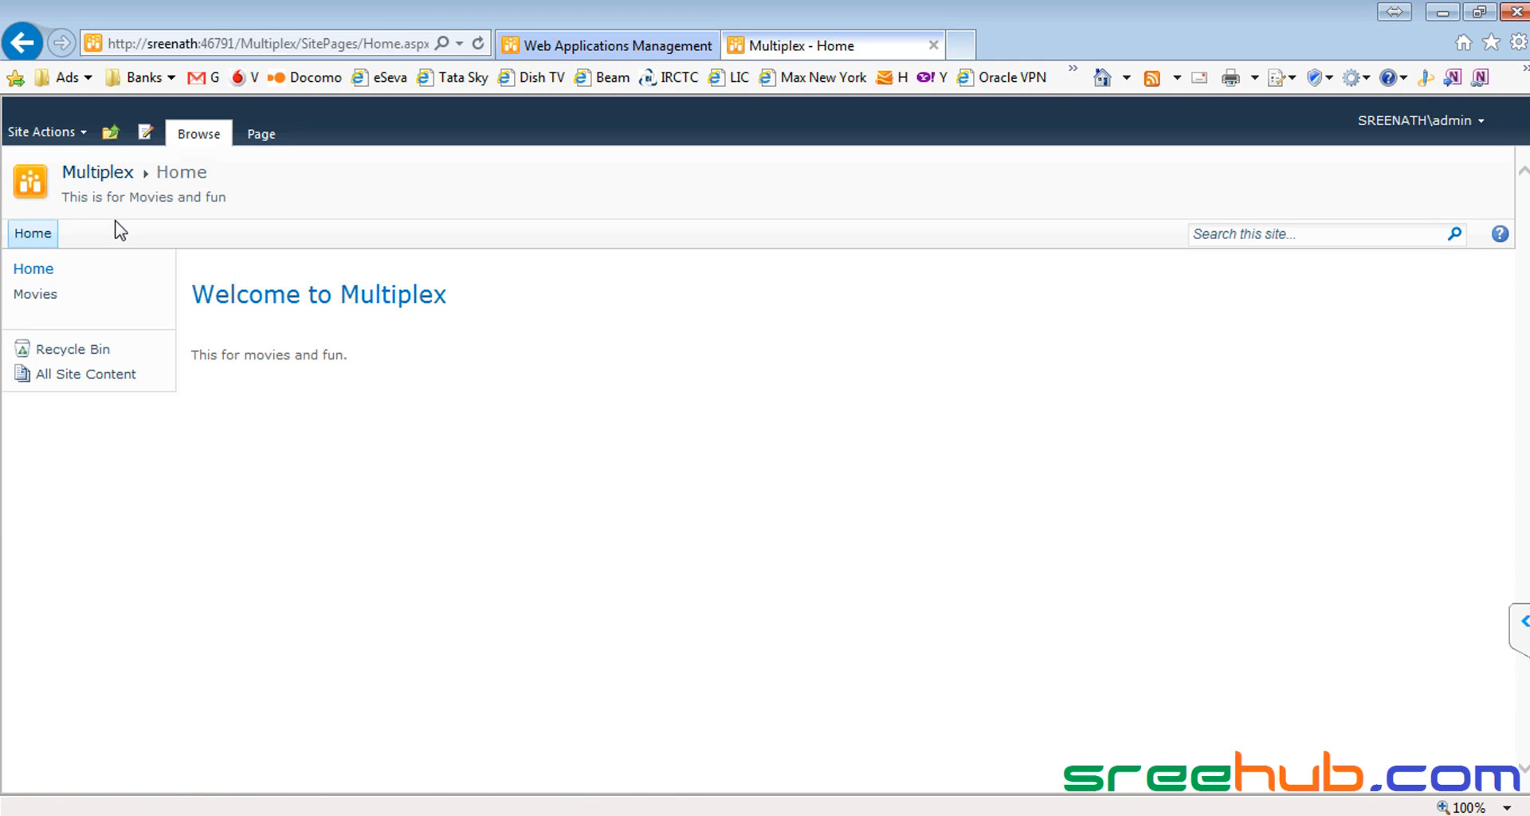
{"action": "left_click", "coordinate": [38, 271]}
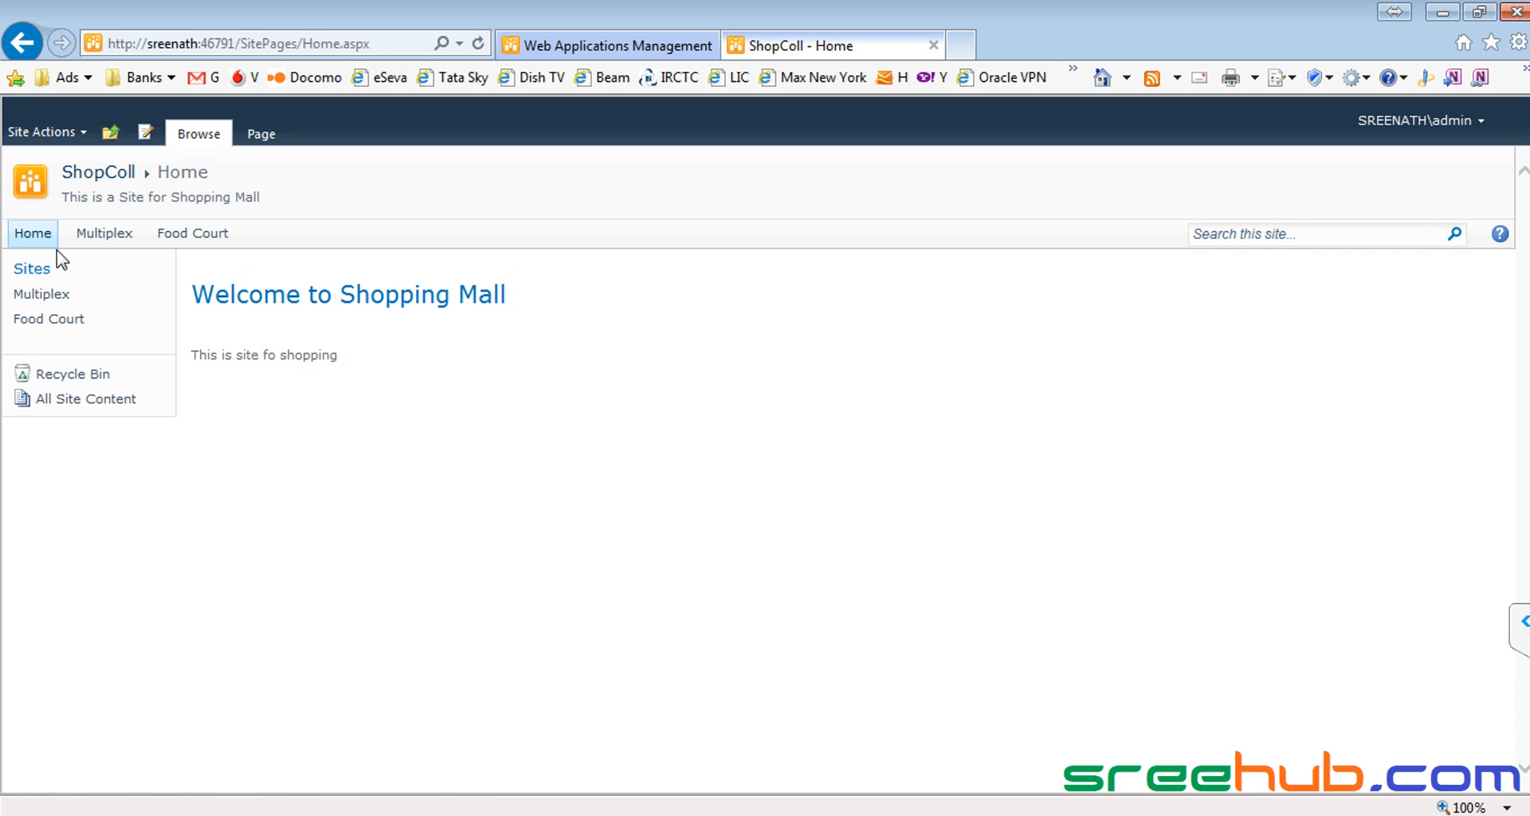
{"action": "left_click", "coordinate": [98, 232]}
{"action": "left_click", "coordinate": [40, 295]}
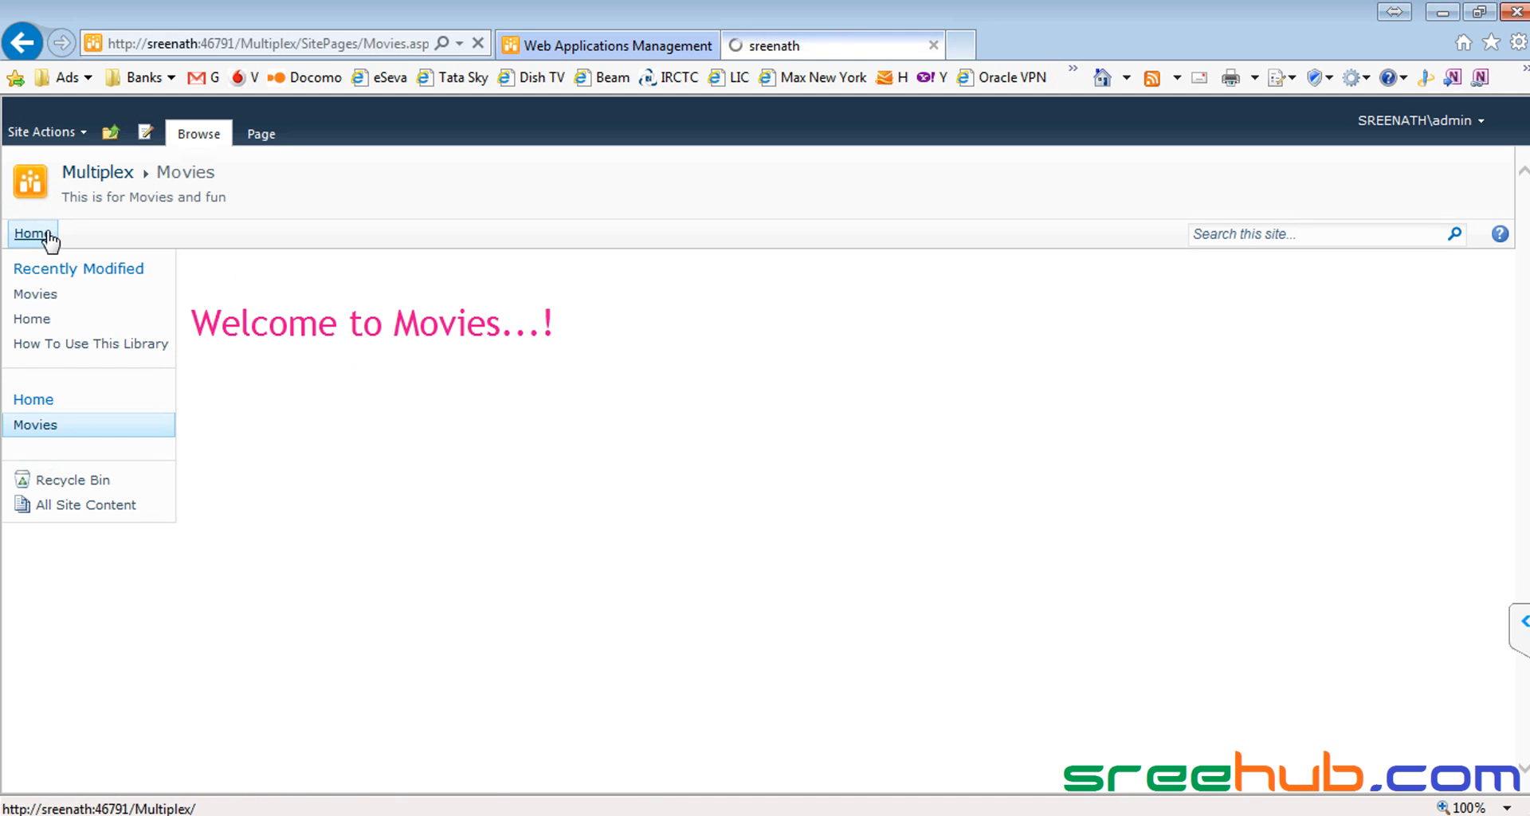
{"action": "left_click", "coordinate": [44, 235]}
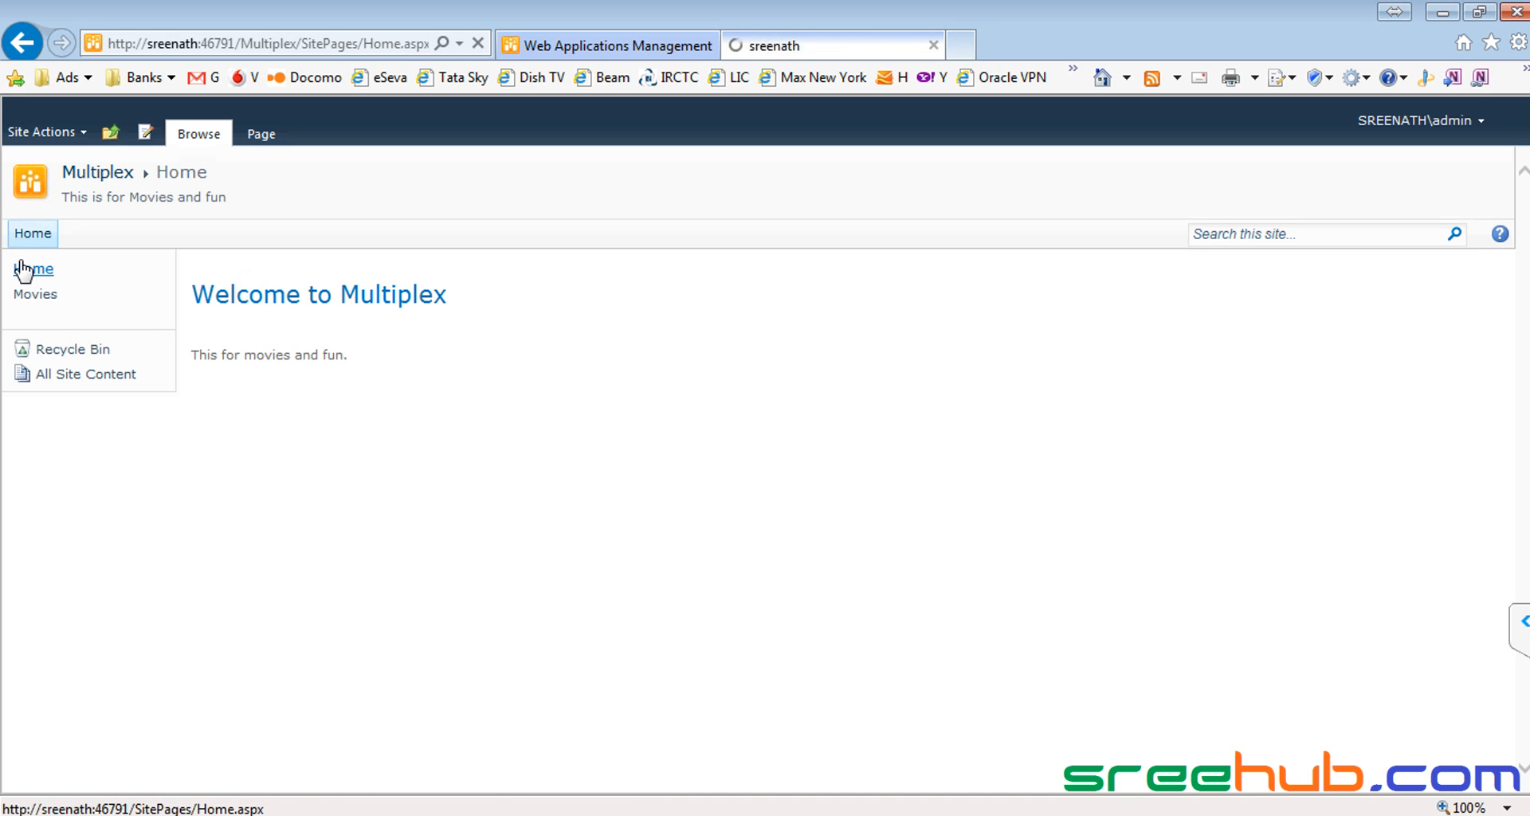
{"action": "left_click", "coordinate": [24, 271]}
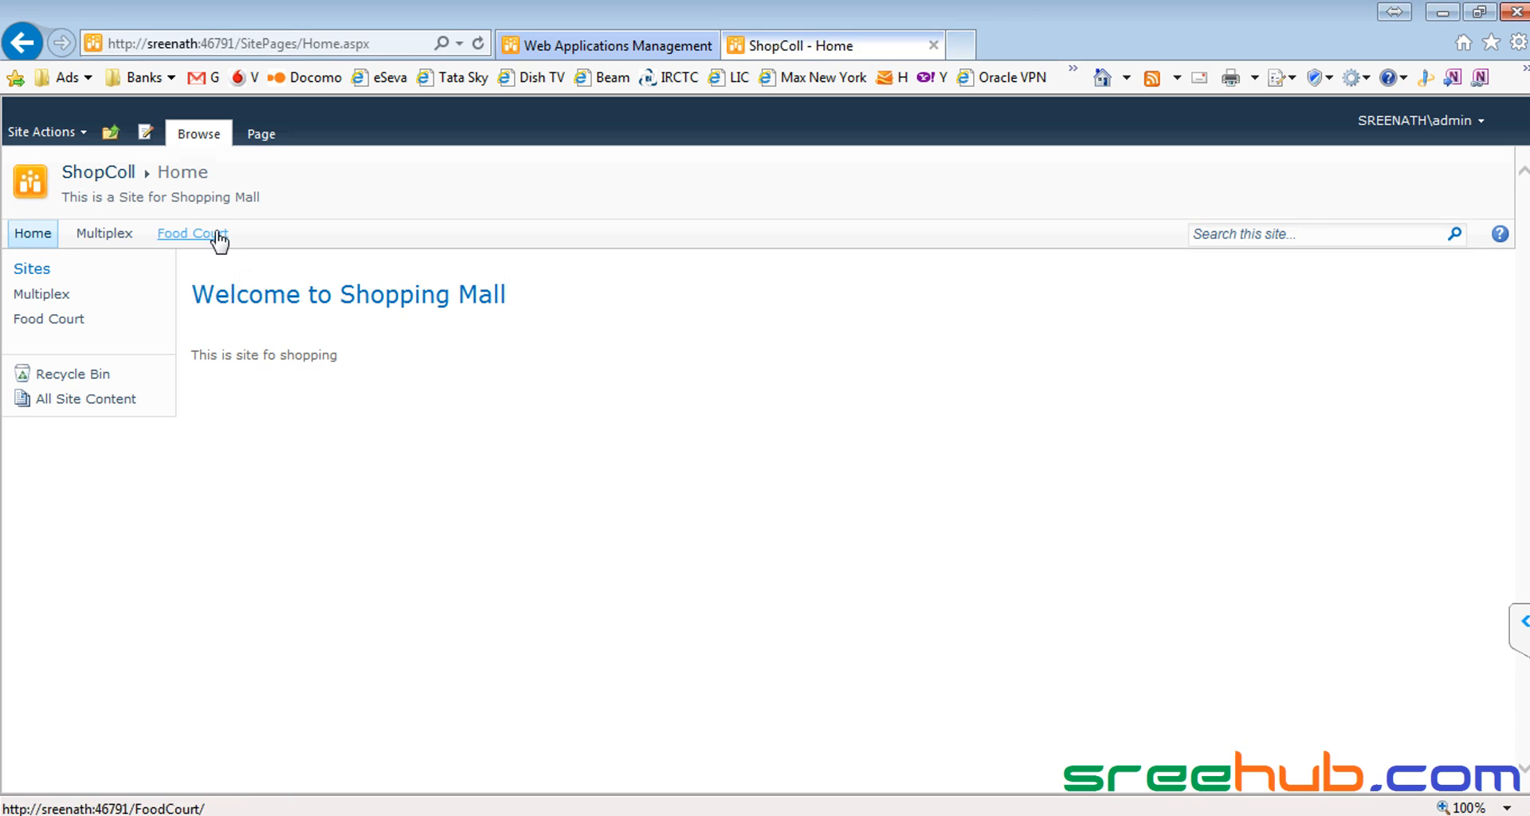
Step: Create a new page named Costa from the Food Court subsite's Site Actions menu
{"action": "left_click", "coordinate": [191, 237]}
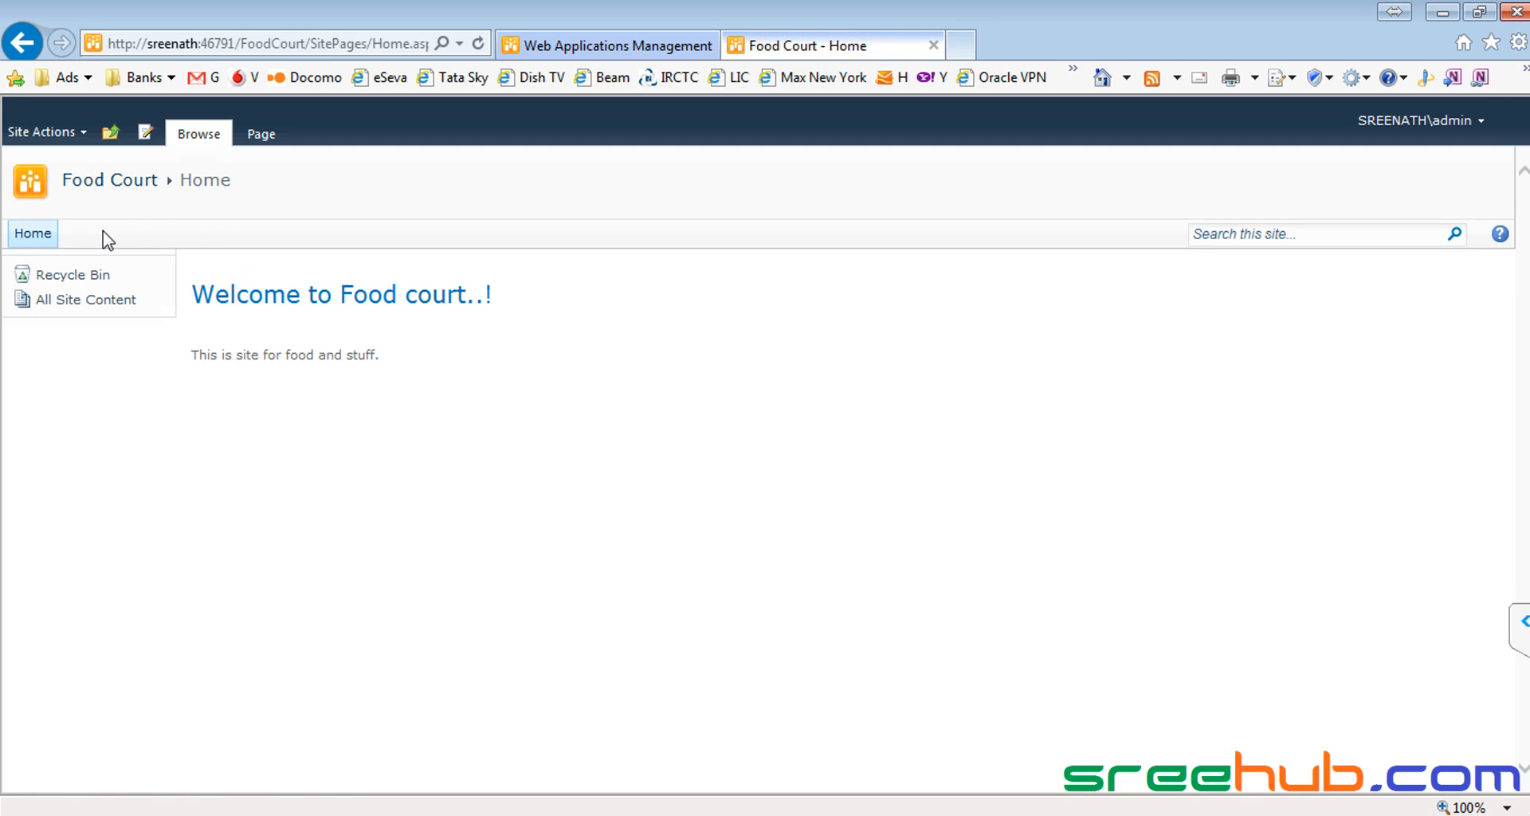
{"action": "left_click_drag", "start_coordinate": [451, 366], "coordinate": [201, 256]}
{"action": "left_click", "coordinate": [260, 288]}
{"action": "left_click", "coordinate": [40, 134]}
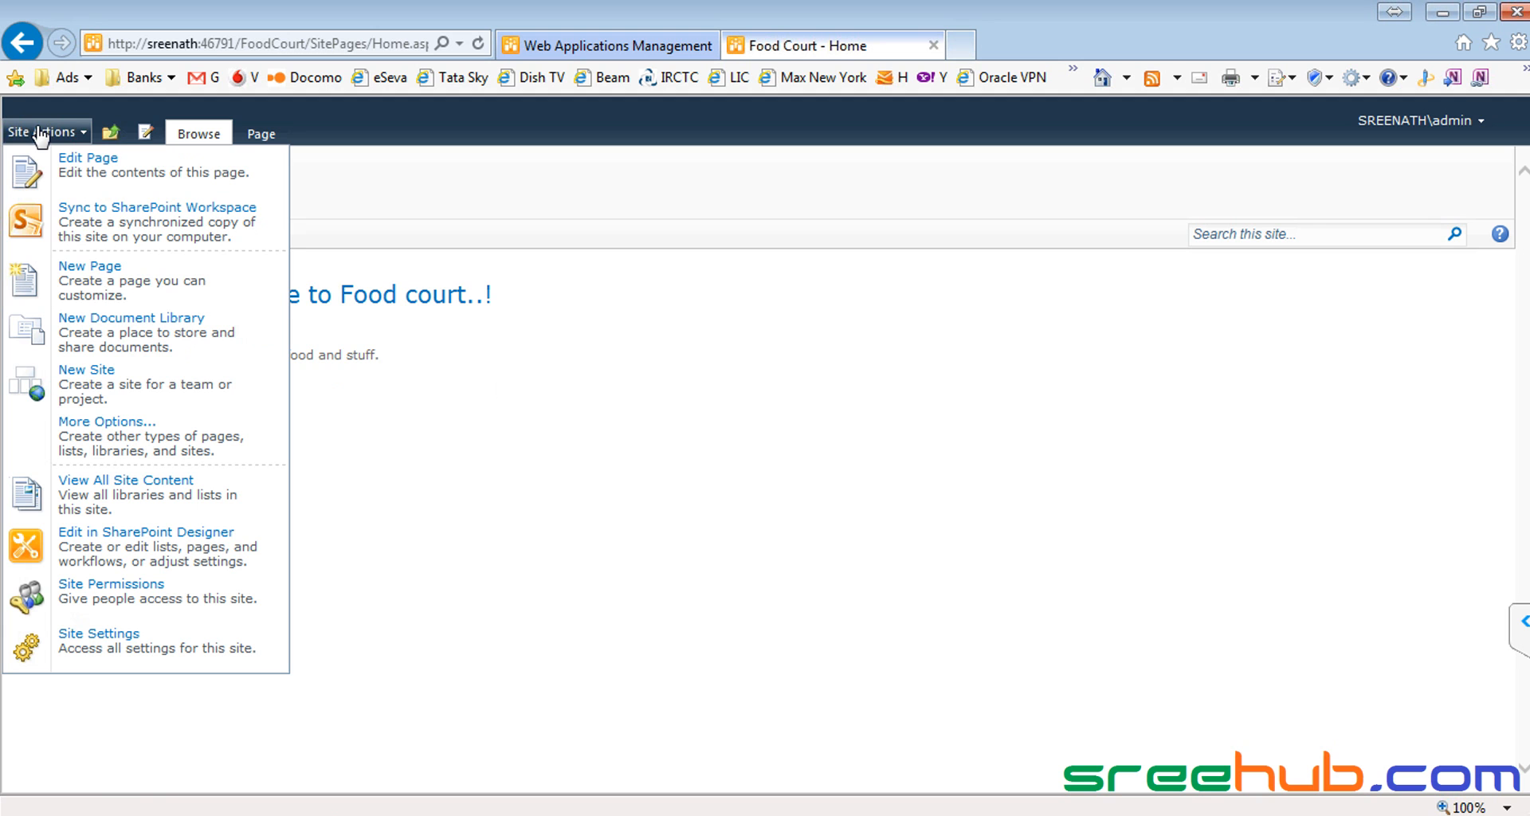
{"action": "left_click", "coordinate": [158, 286]}
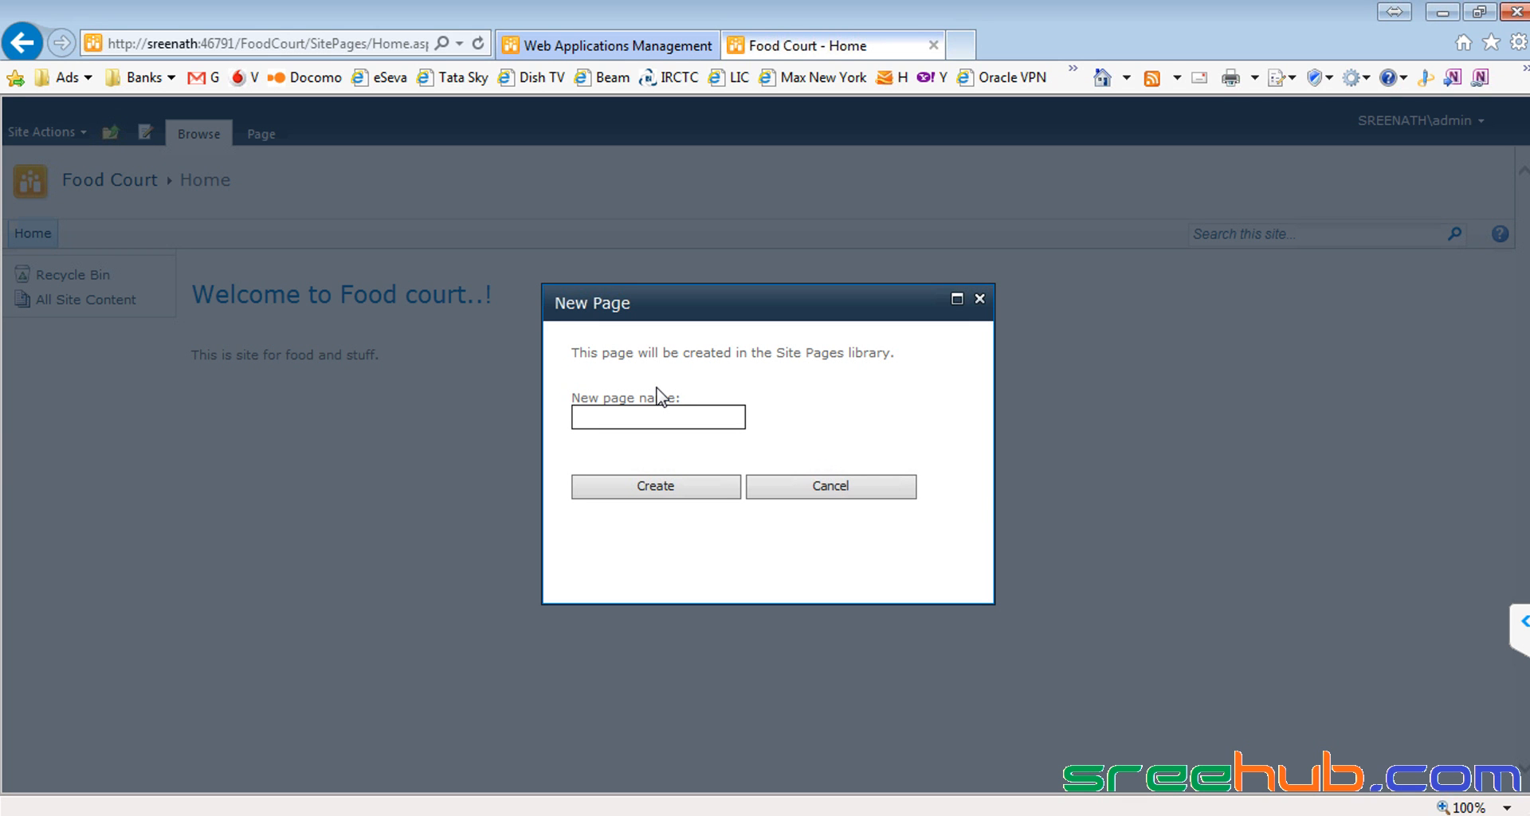
{"action": "type", "text": "Costa"}
{"action": "left_click", "coordinate": [635, 487]}
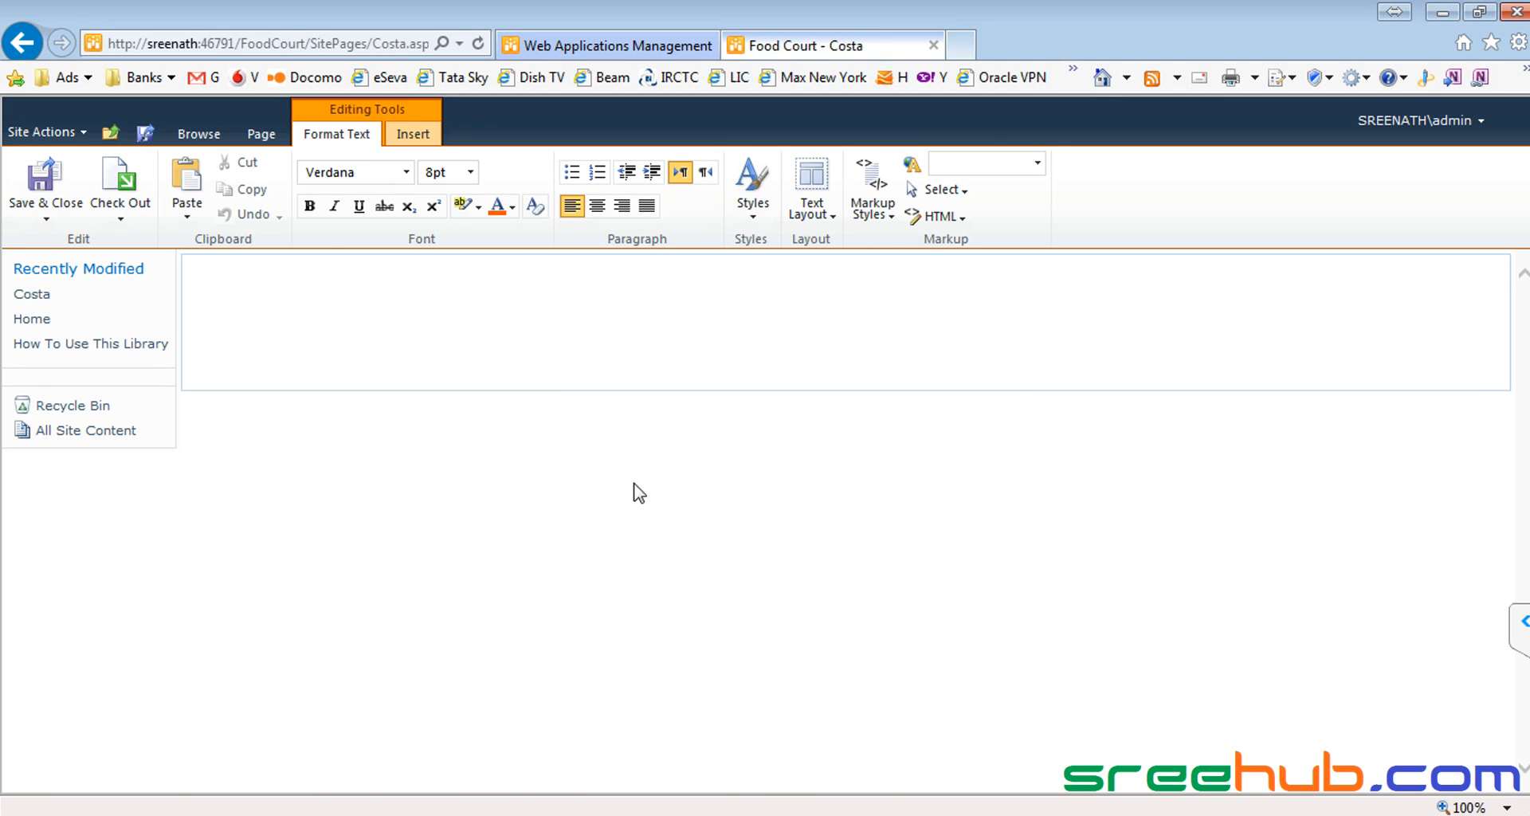
Step: Type 'Welcome to Costa coffee world..!' and format it 24pt Comic Sans in green
{"action": "type", "text": "Welcome to Costa coffee world.."}
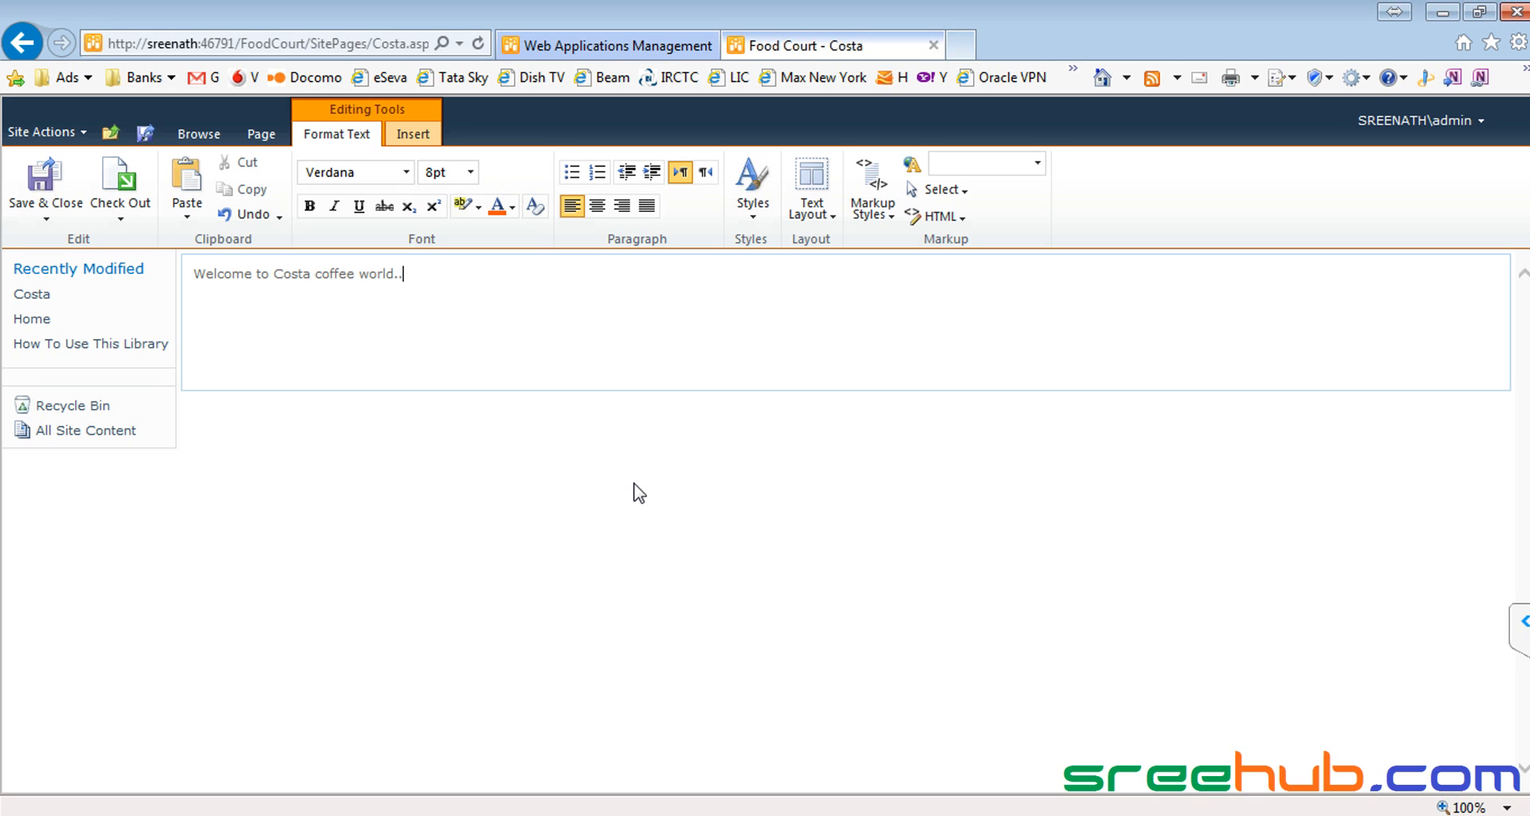
{"action": "key", "text": "ctrl+a"}
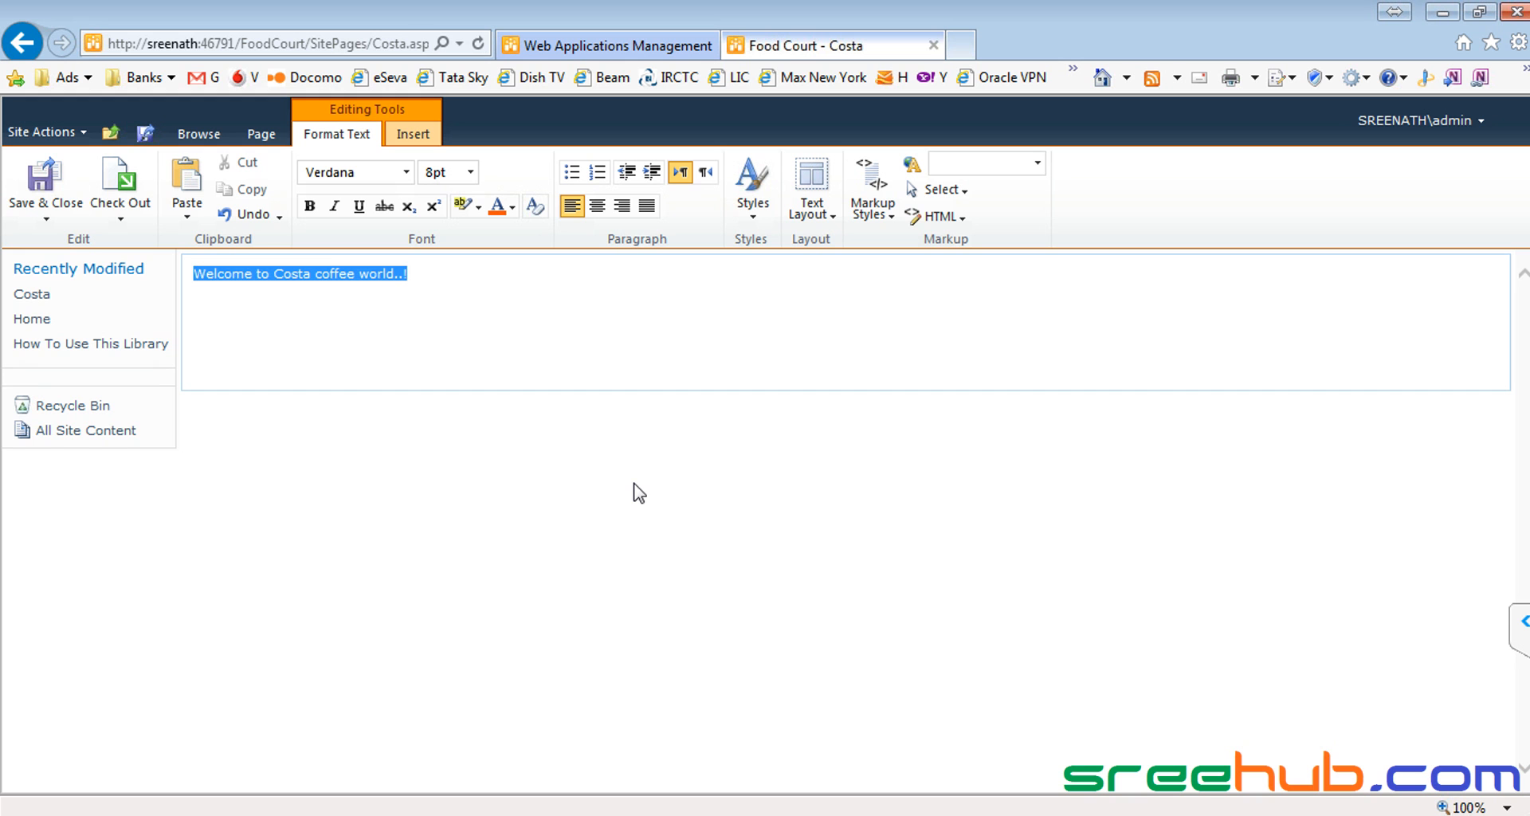
{"action": "left_click", "coordinate": [470, 172]}
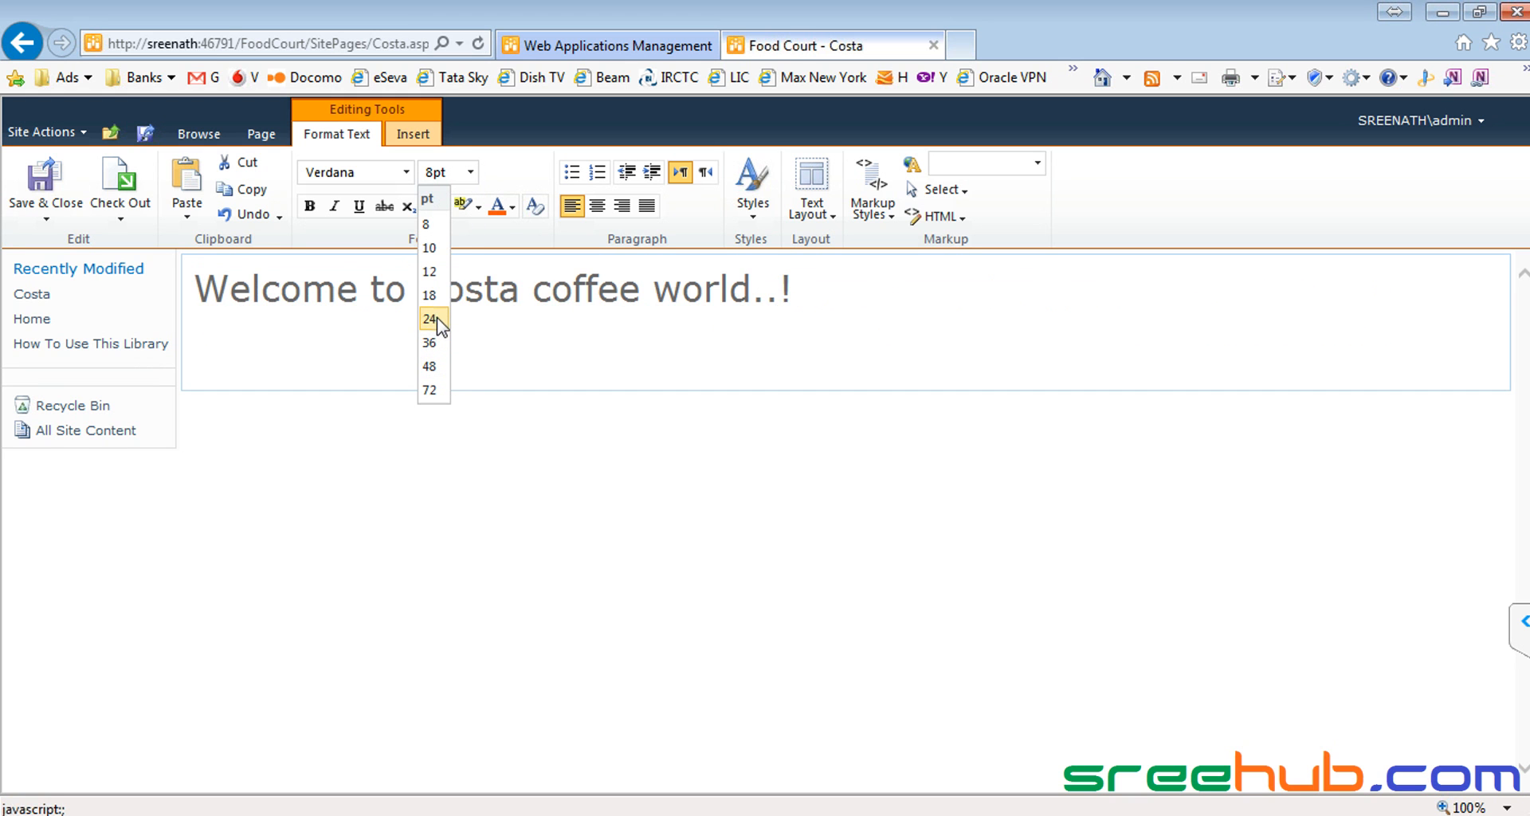
{"action": "left_click", "coordinate": [437, 318]}
{"action": "left_click", "coordinate": [406, 172]}
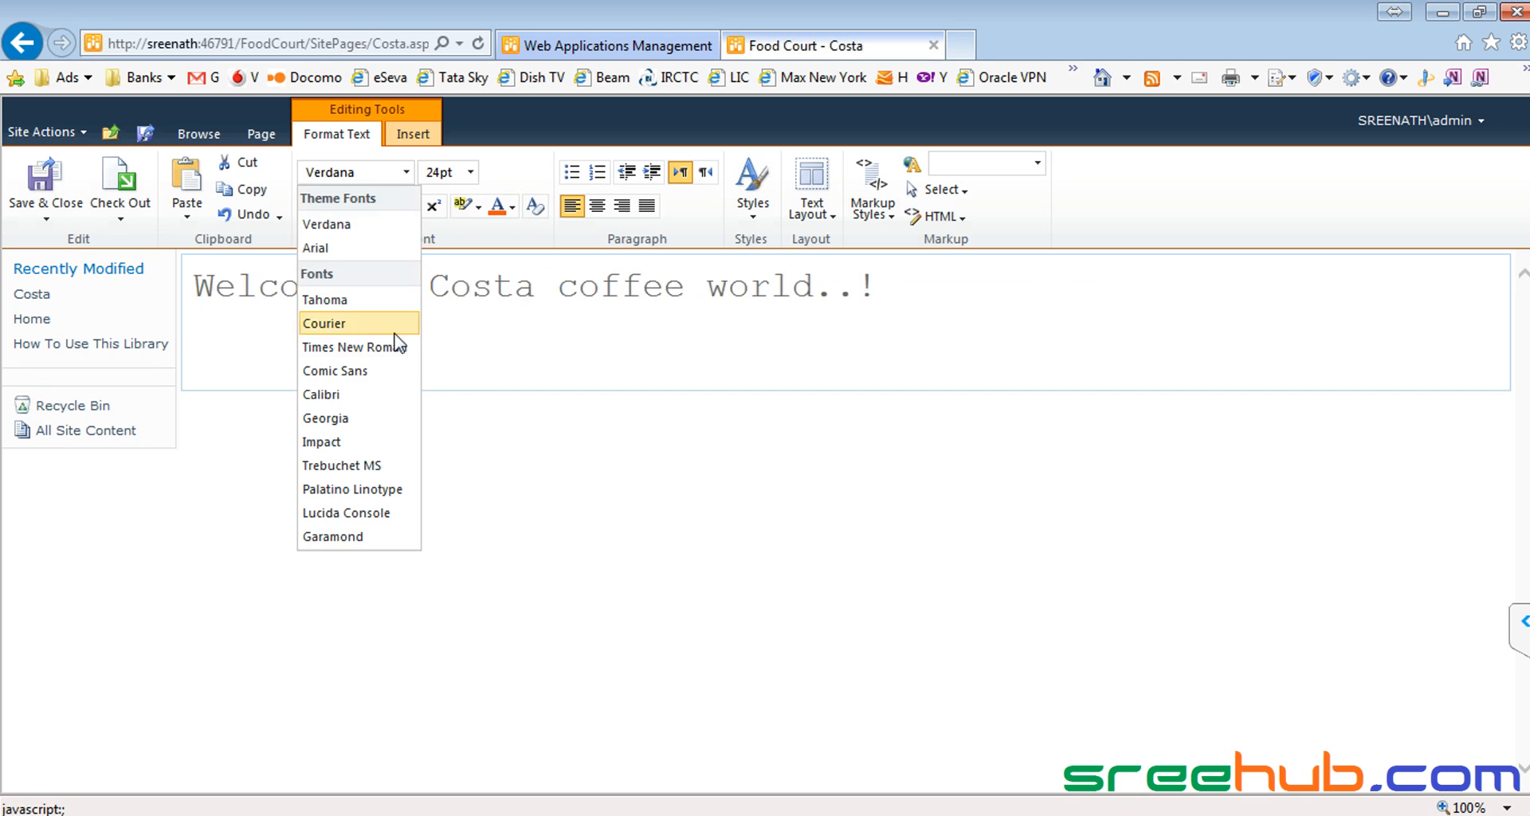
{"action": "left_click", "coordinate": [387, 373]}
{"action": "left_click", "coordinate": [513, 207]}
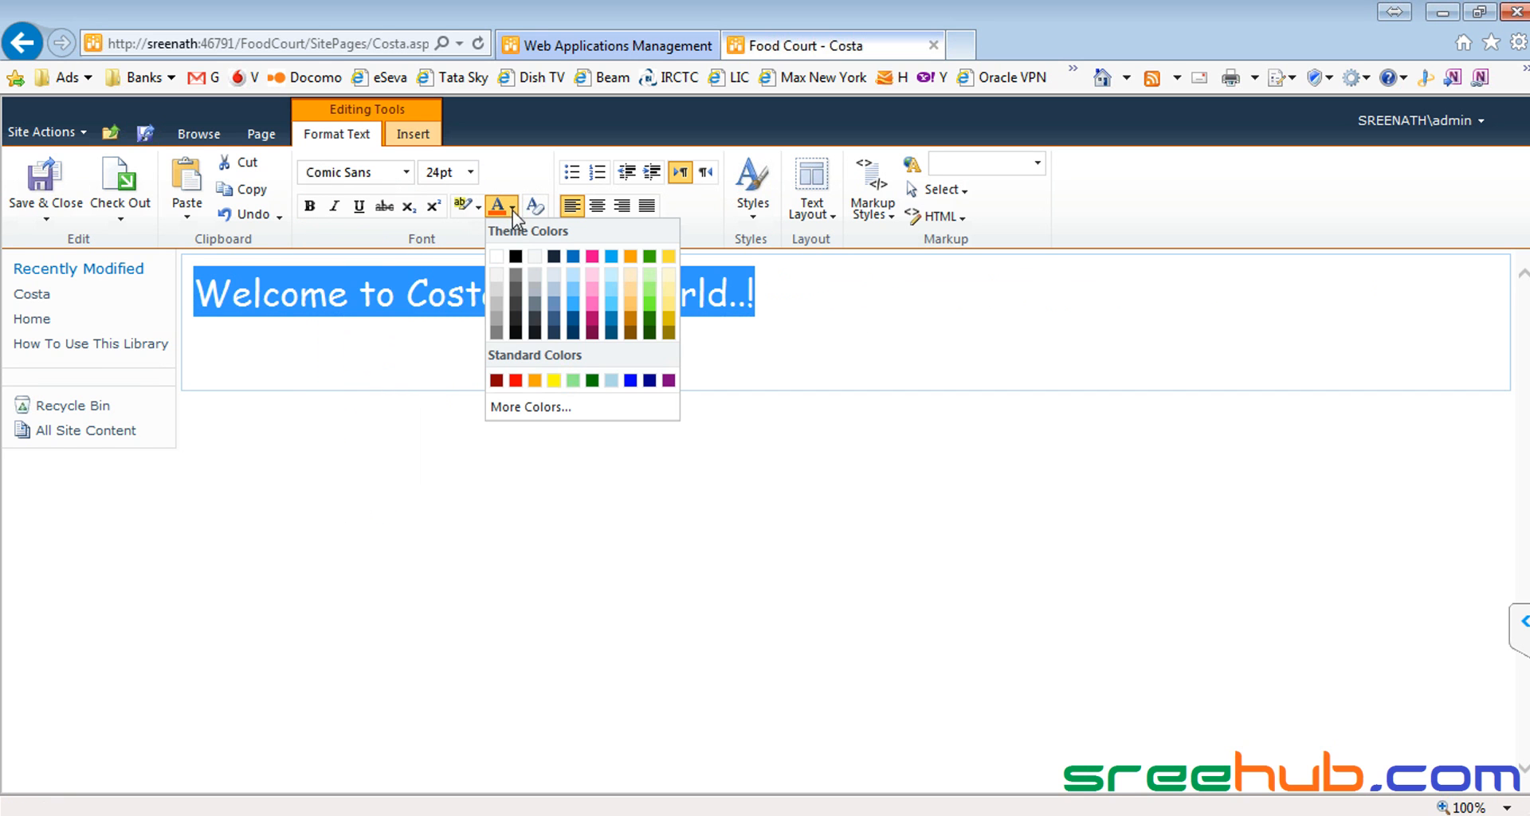
{"action": "left_click", "coordinate": [650, 324]}
{"action": "left_click", "coordinate": [448, 303]}
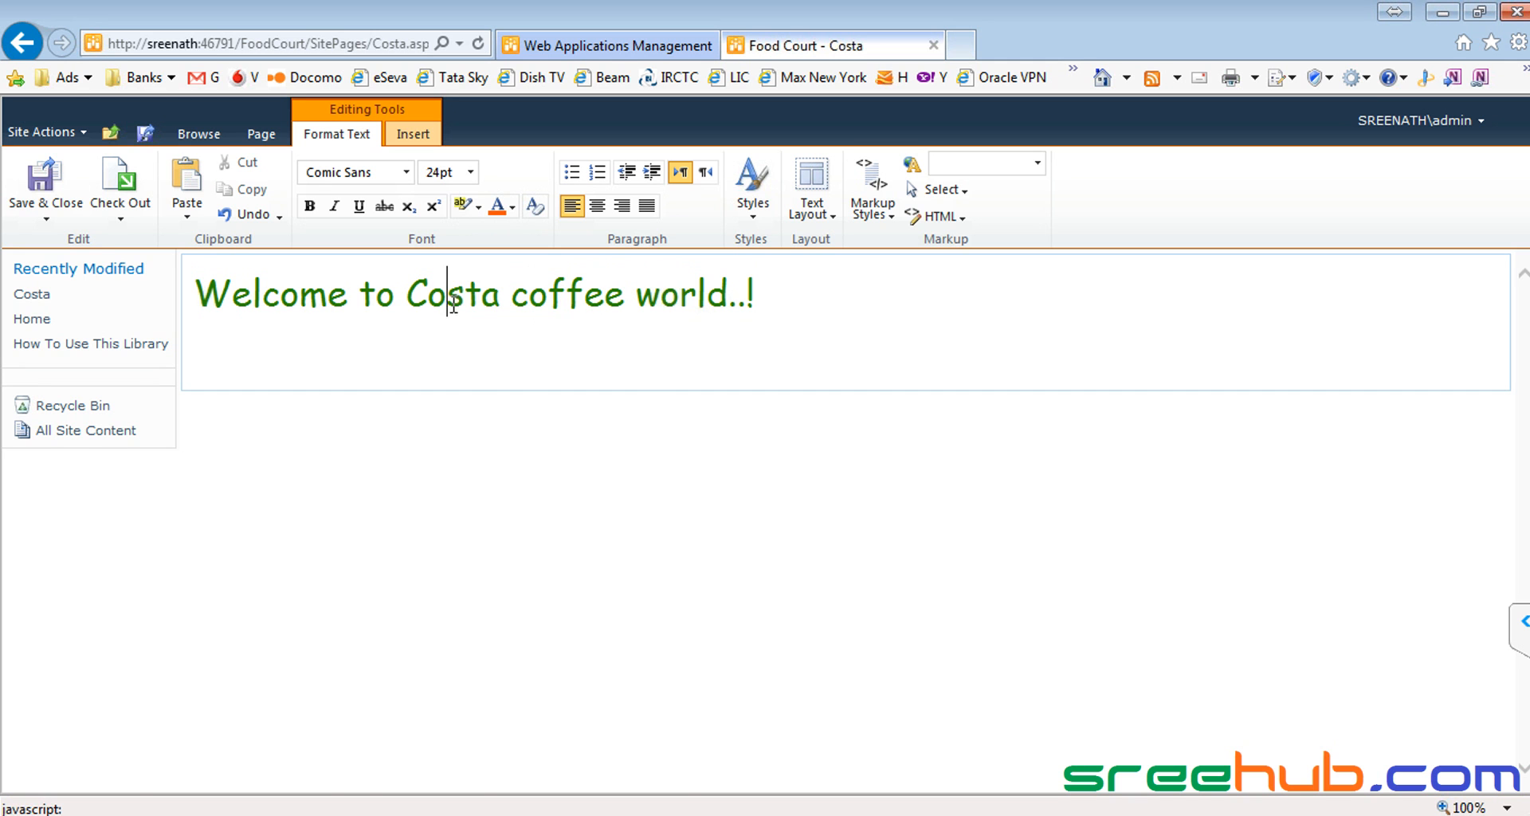
Step: Save and close the Costa page, then return to the Food Court home page
{"action": "left_click", "coordinate": [63, 196]}
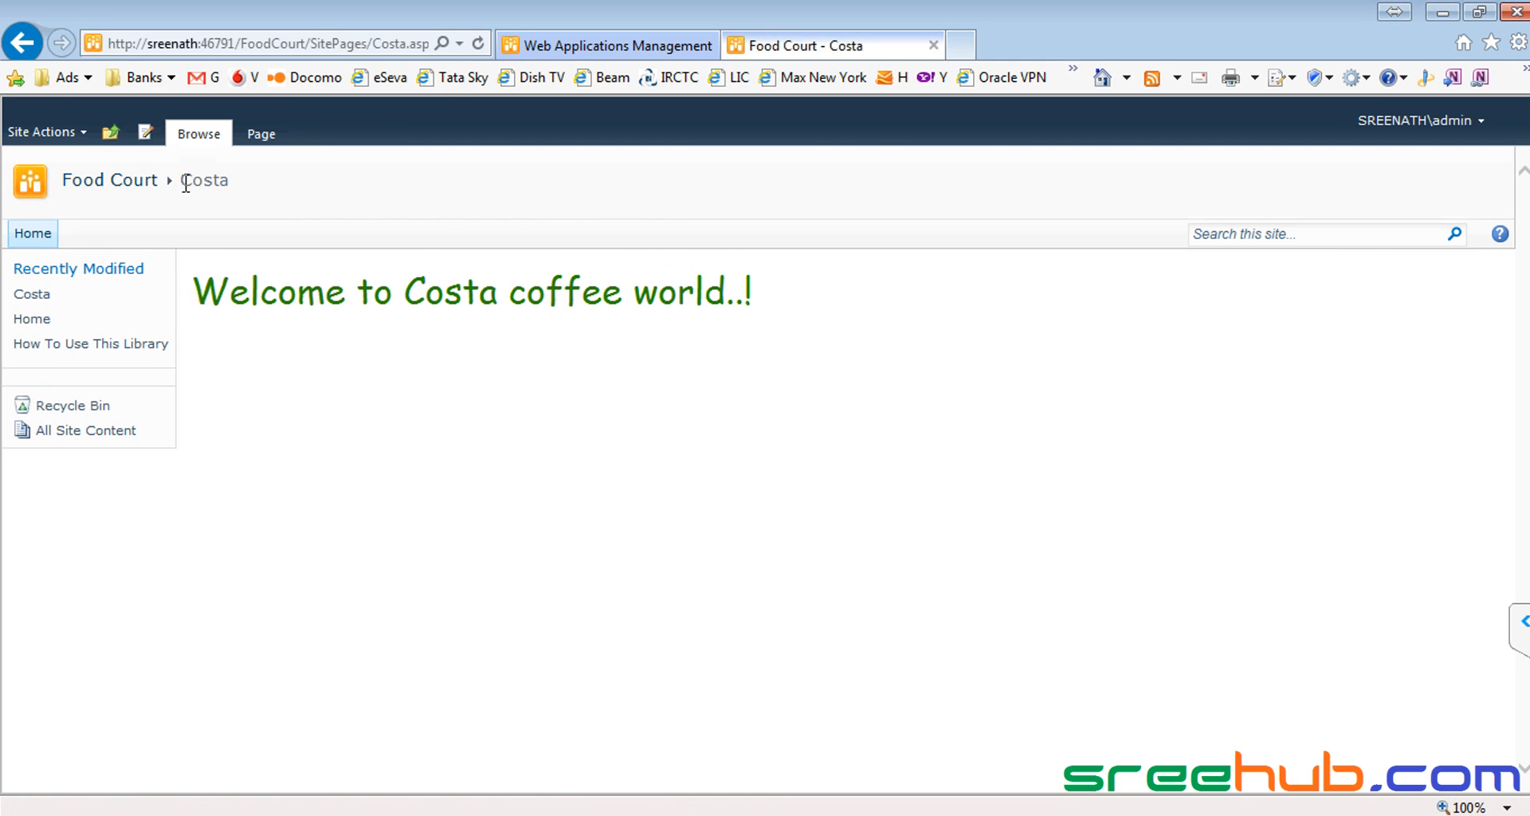
{"action": "left_click_drag", "start_coordinate": [188, 175], "coordinate": [281, 187]}
{"action": "left_click", "coordinate": [109, 181]}
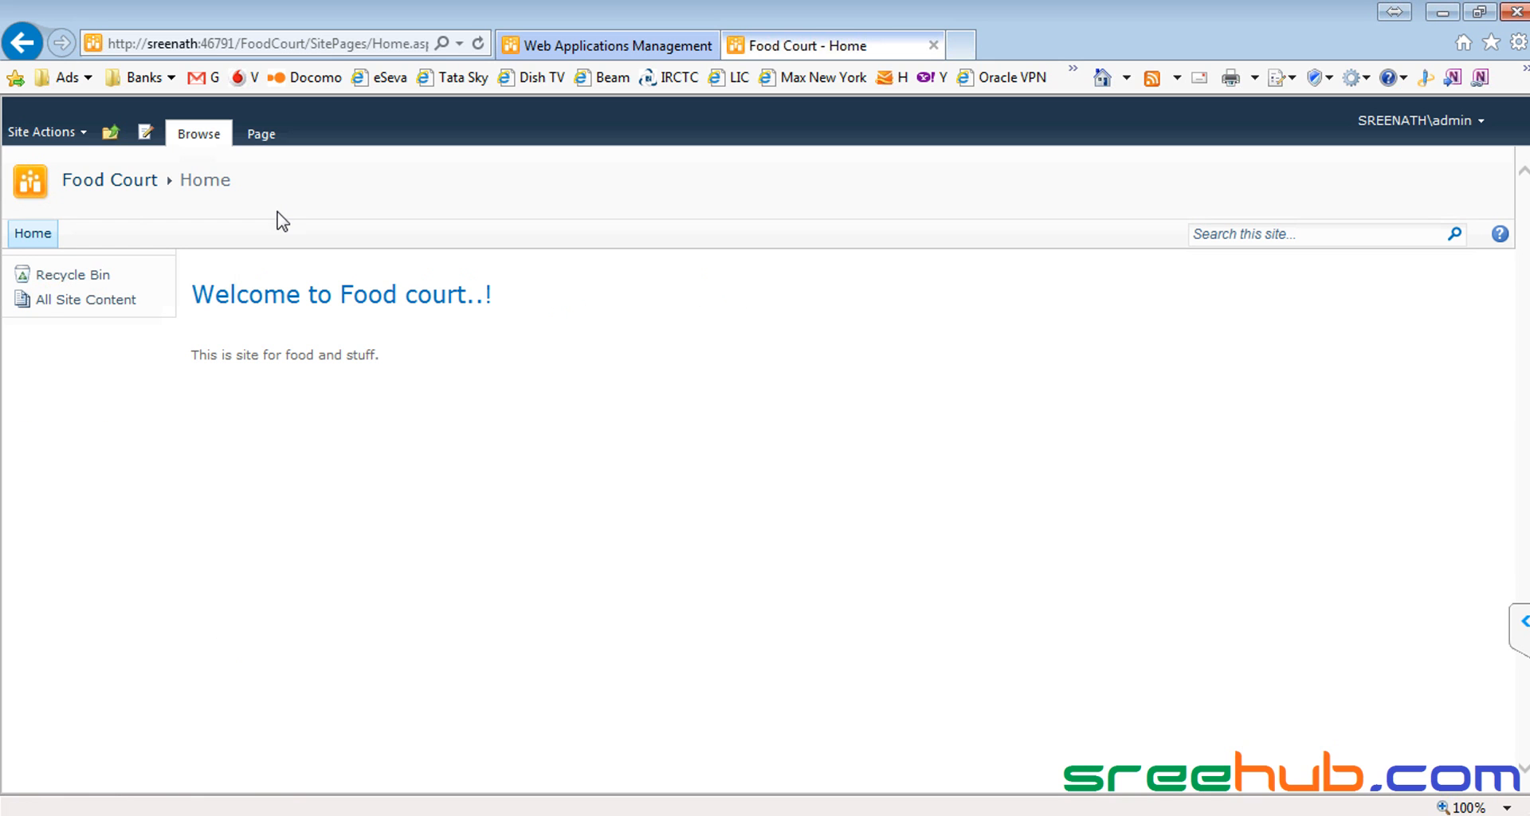
Step: Confirm Costa is listed among Food Court's Site Pages, then return to the Food Court home page
{"action": "left_click", "coordinate": [261, 134]}
{"action": "left_click", "coordinate": [784, 182]}
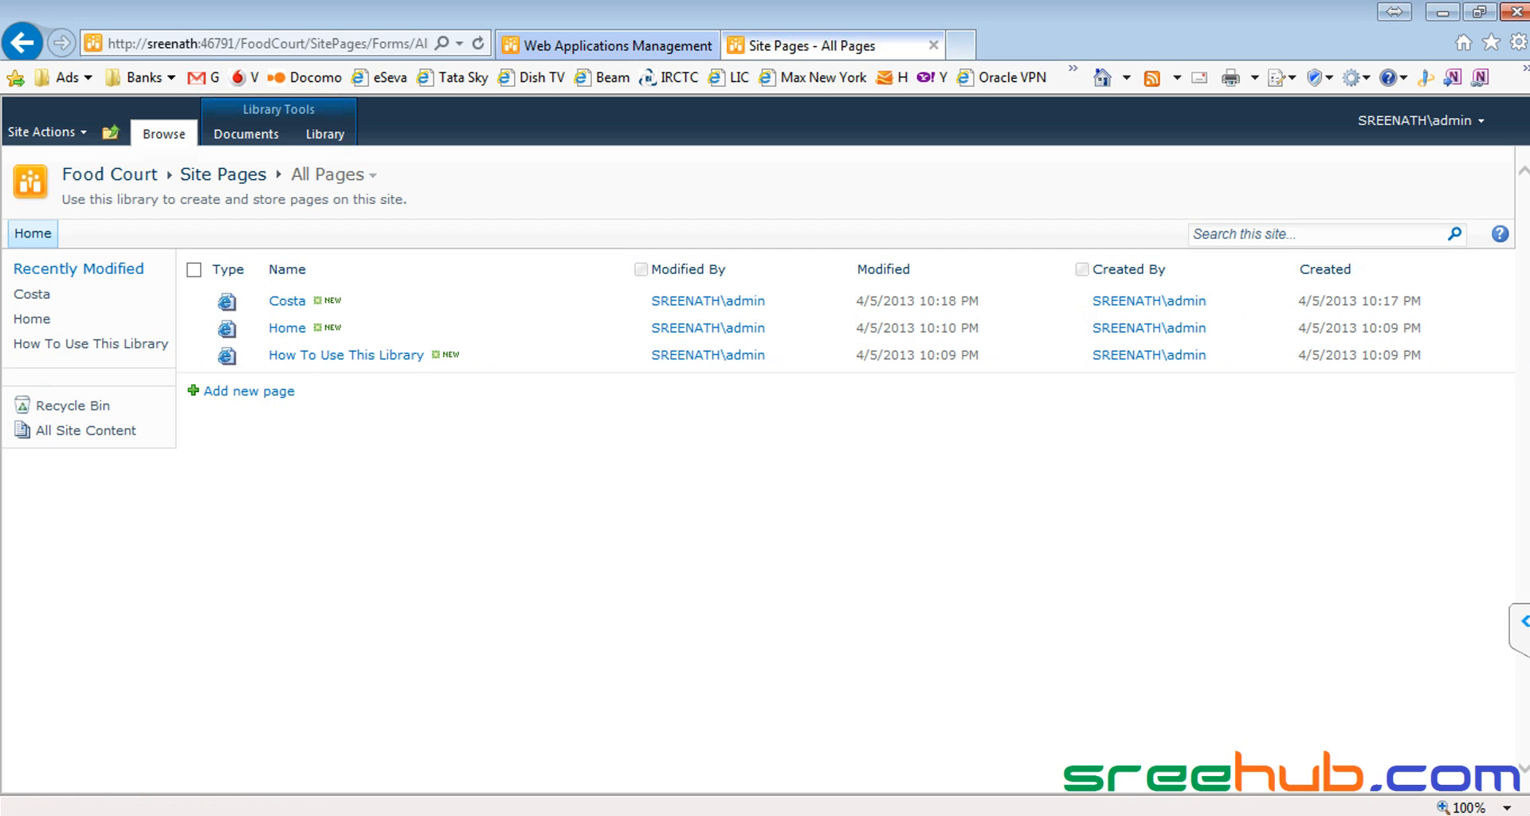
{"action": "left_click", "coordinate": [128, 180]}
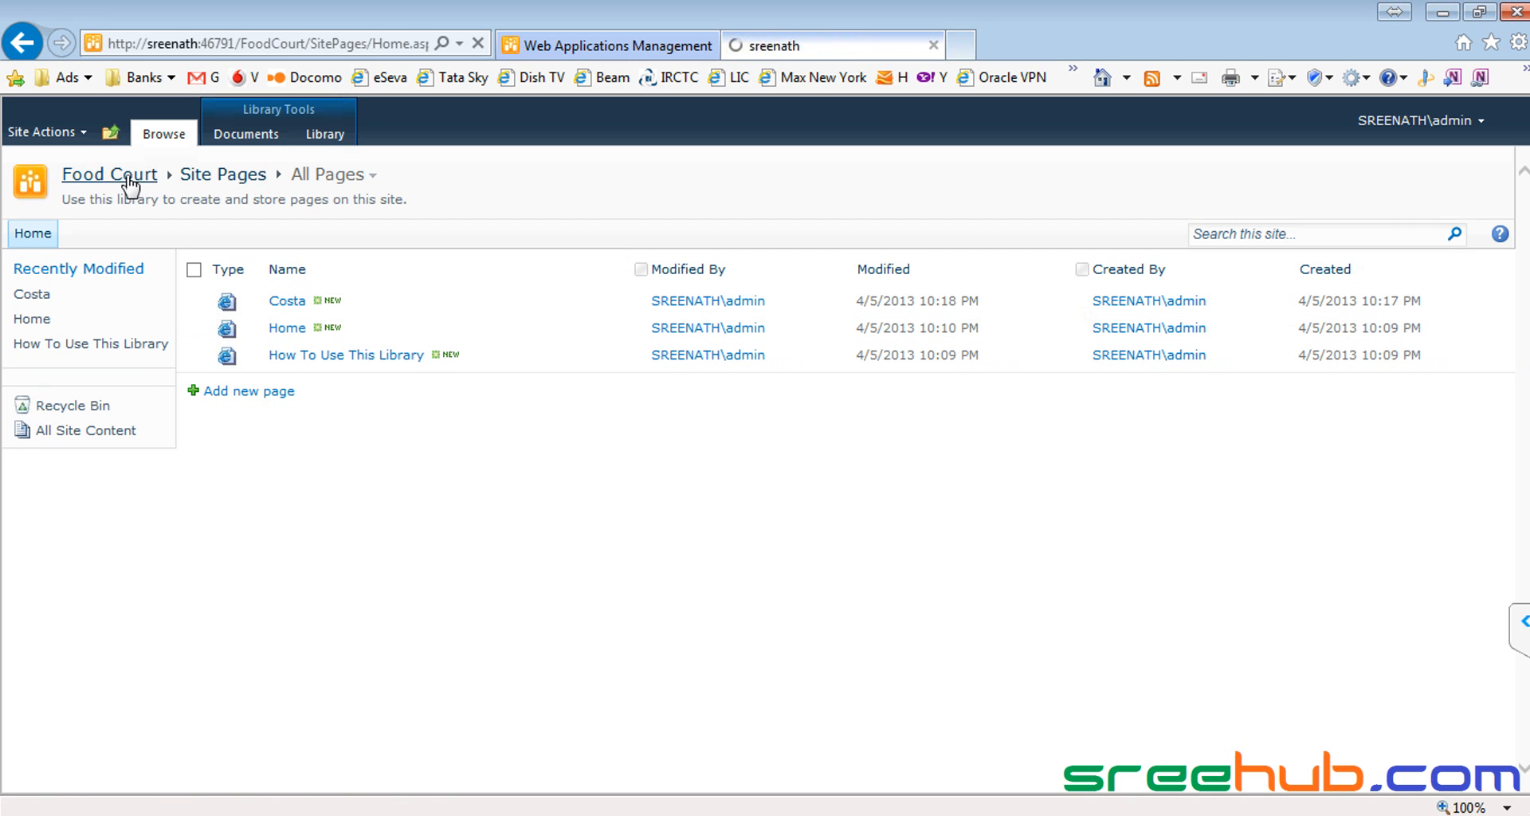
{"action": "left_click", "coordinate": [36, 133]}
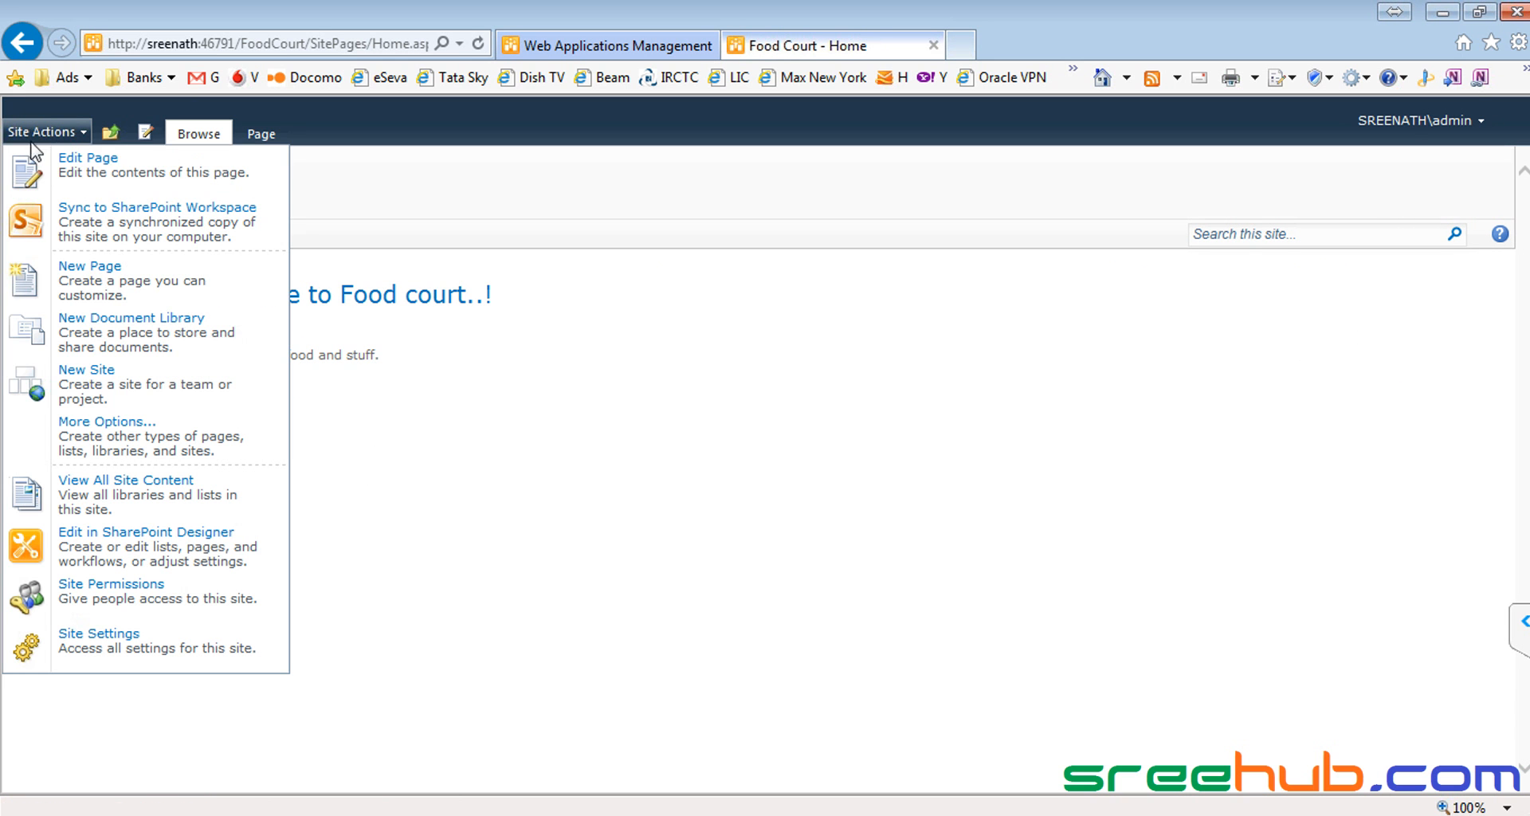
Step: Create a second Food Court page named MCd
{"action": "left_click", "coordinate": [111, 277]}
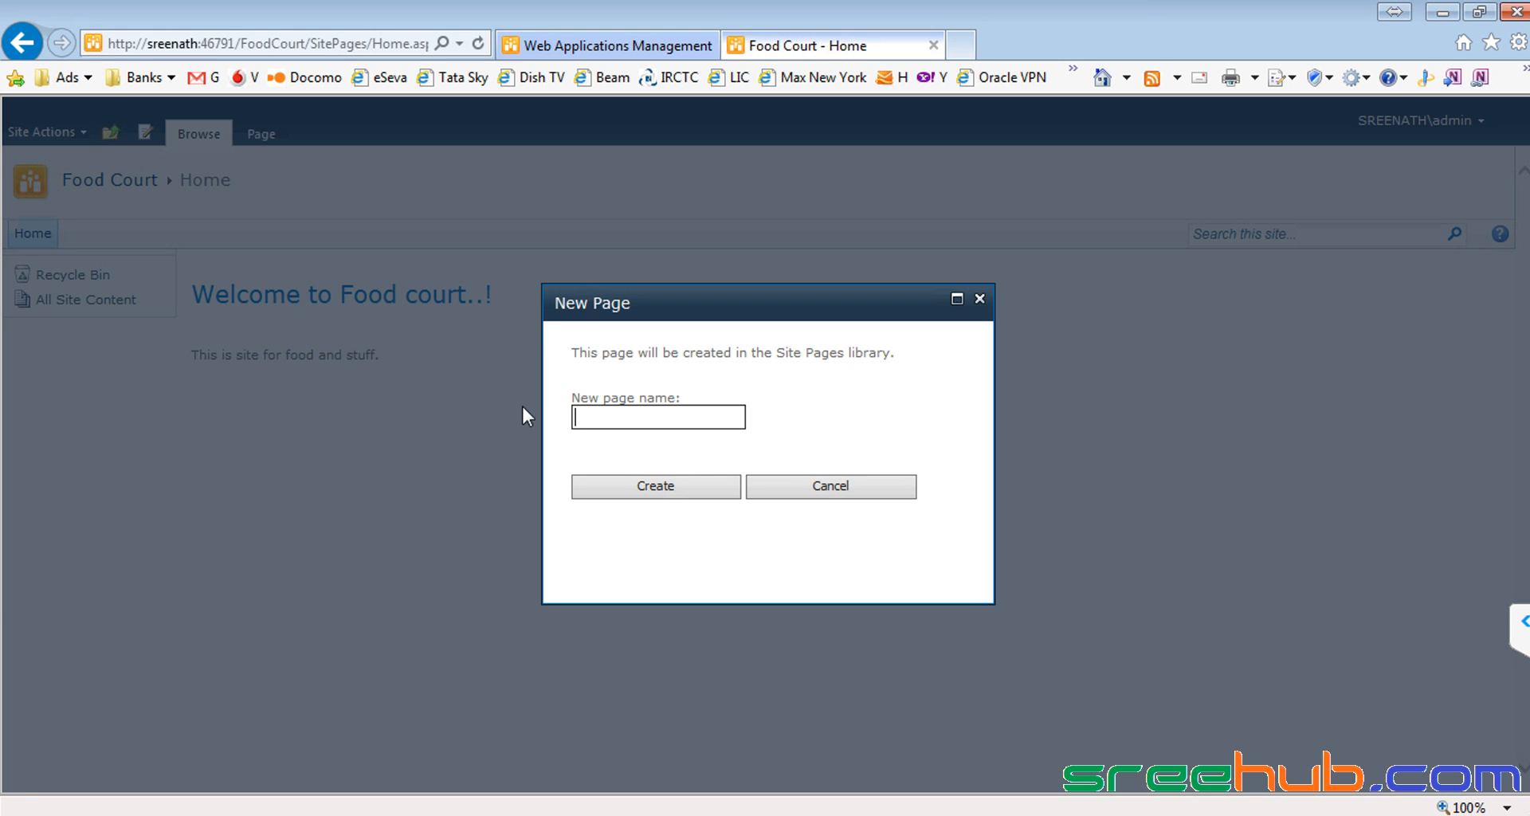
{"action": "type", "text": "MCd"}
{"action": "left_click", "coordinate": [636, 484]}
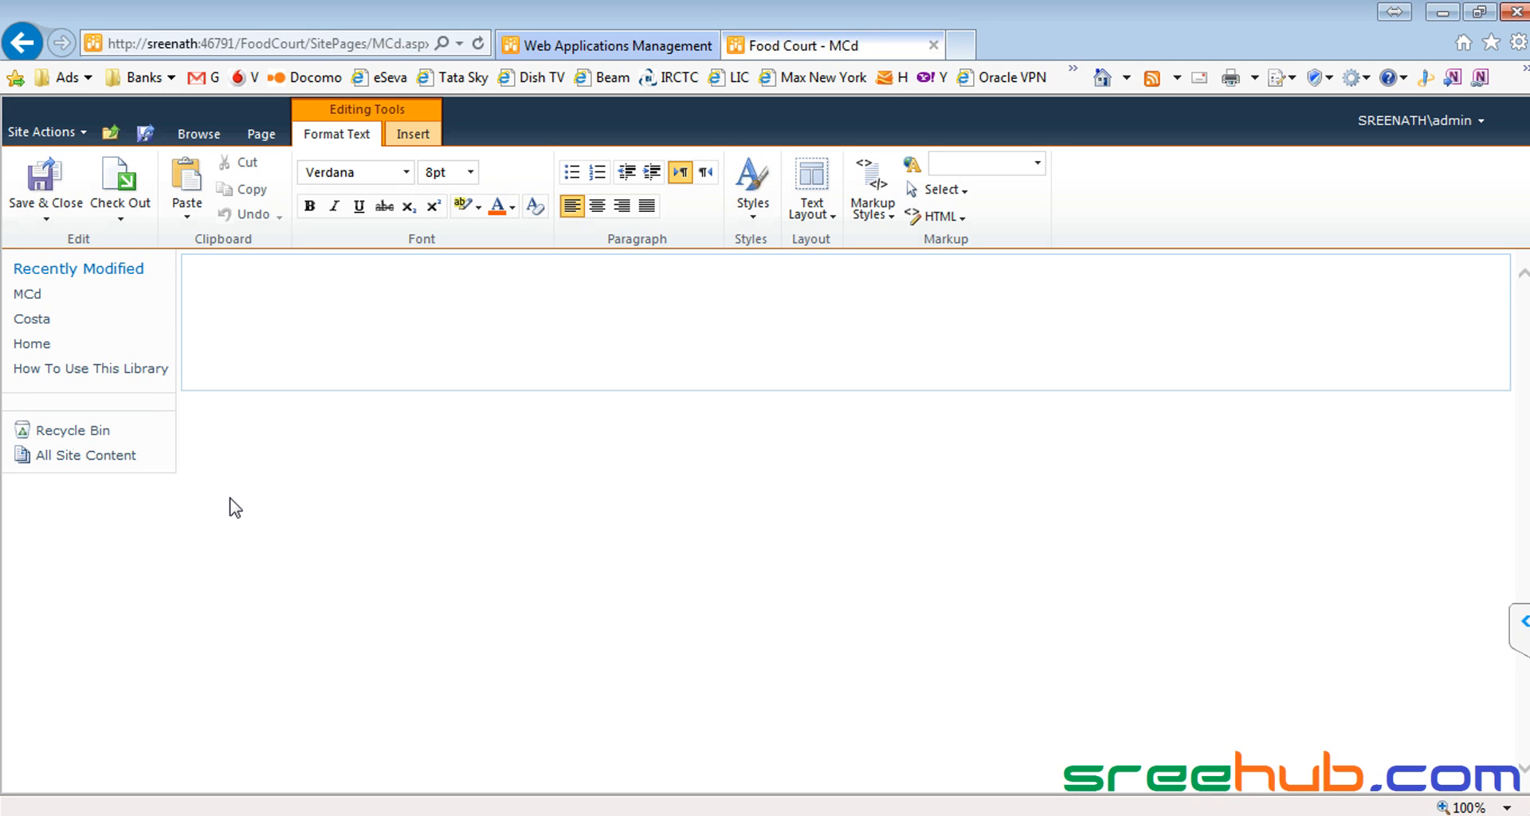
Step: Type 'Welcome to McD', format it 24pt Comic Sans in blue, and save the page
{"action": "type", "text": "Welcome to Mc"}
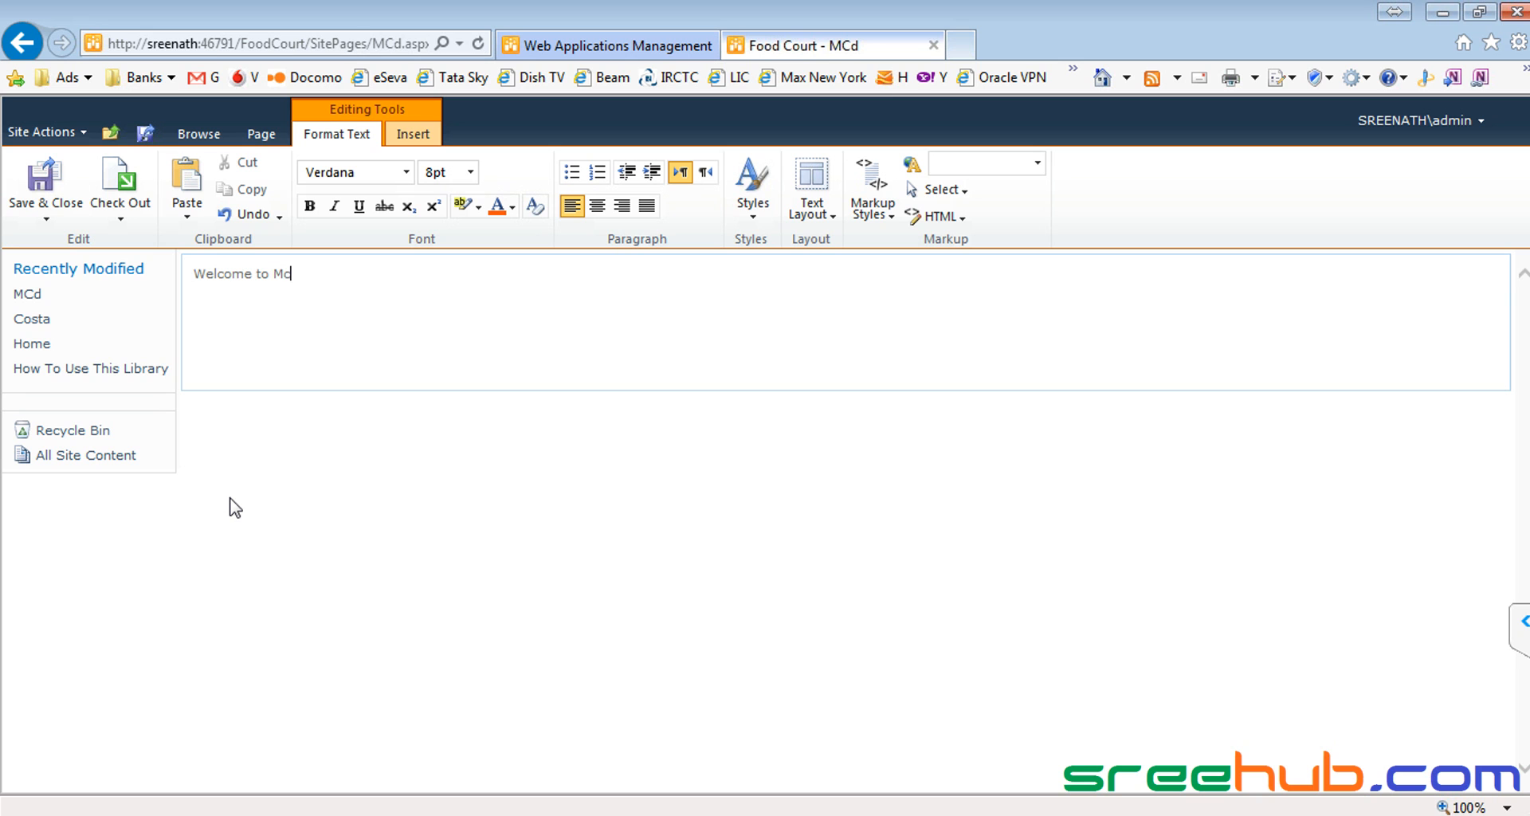
{"action": "type", "text": "D"}
{"action": "key", "text": "ctrl+a"}
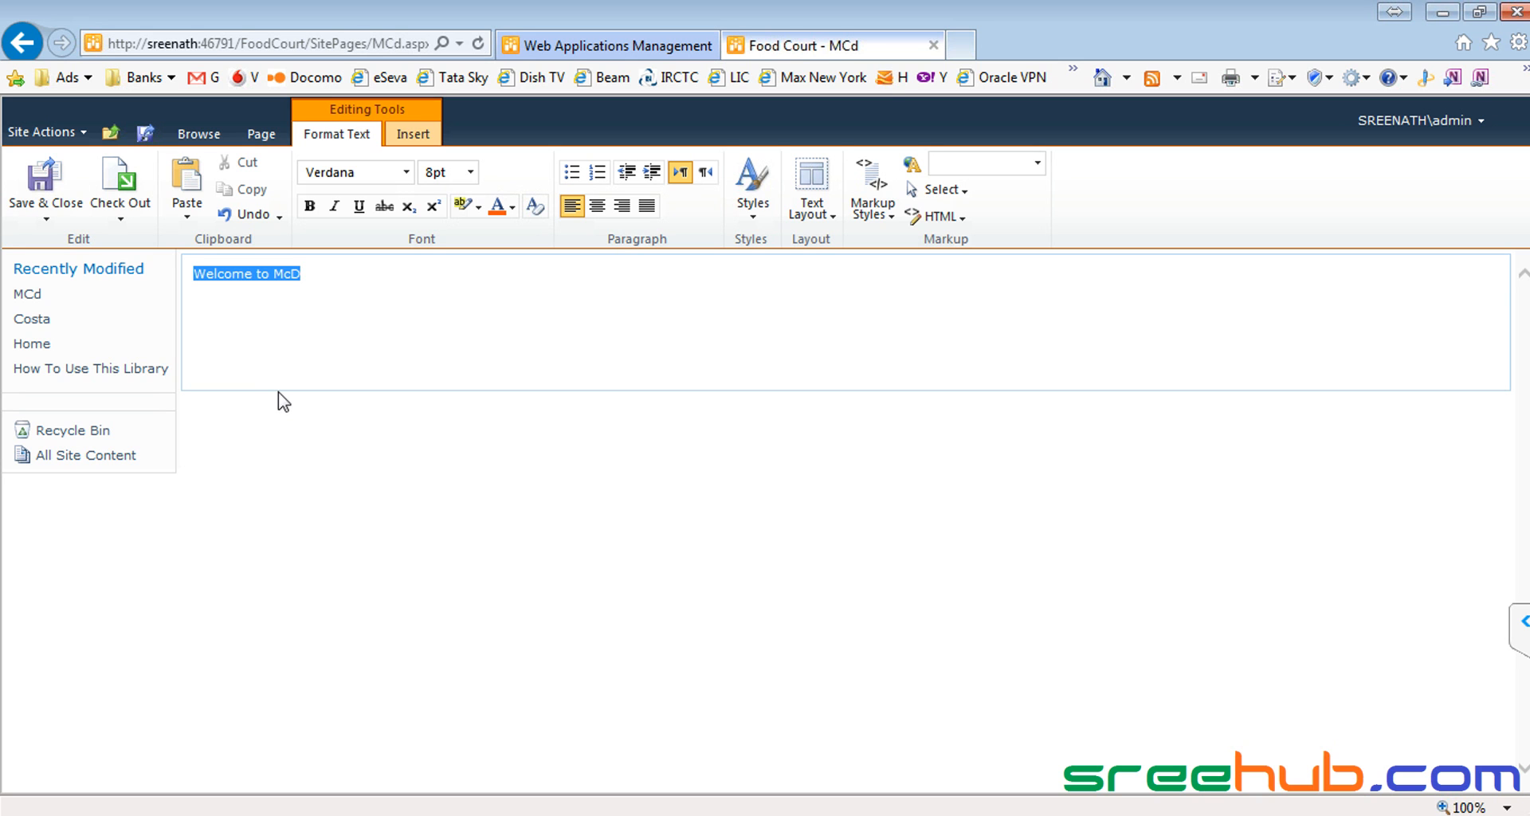
{"action": "left_click", "coordinate": [471, 172]}
{"action": "left_click", "coordinate": [431, 318]}
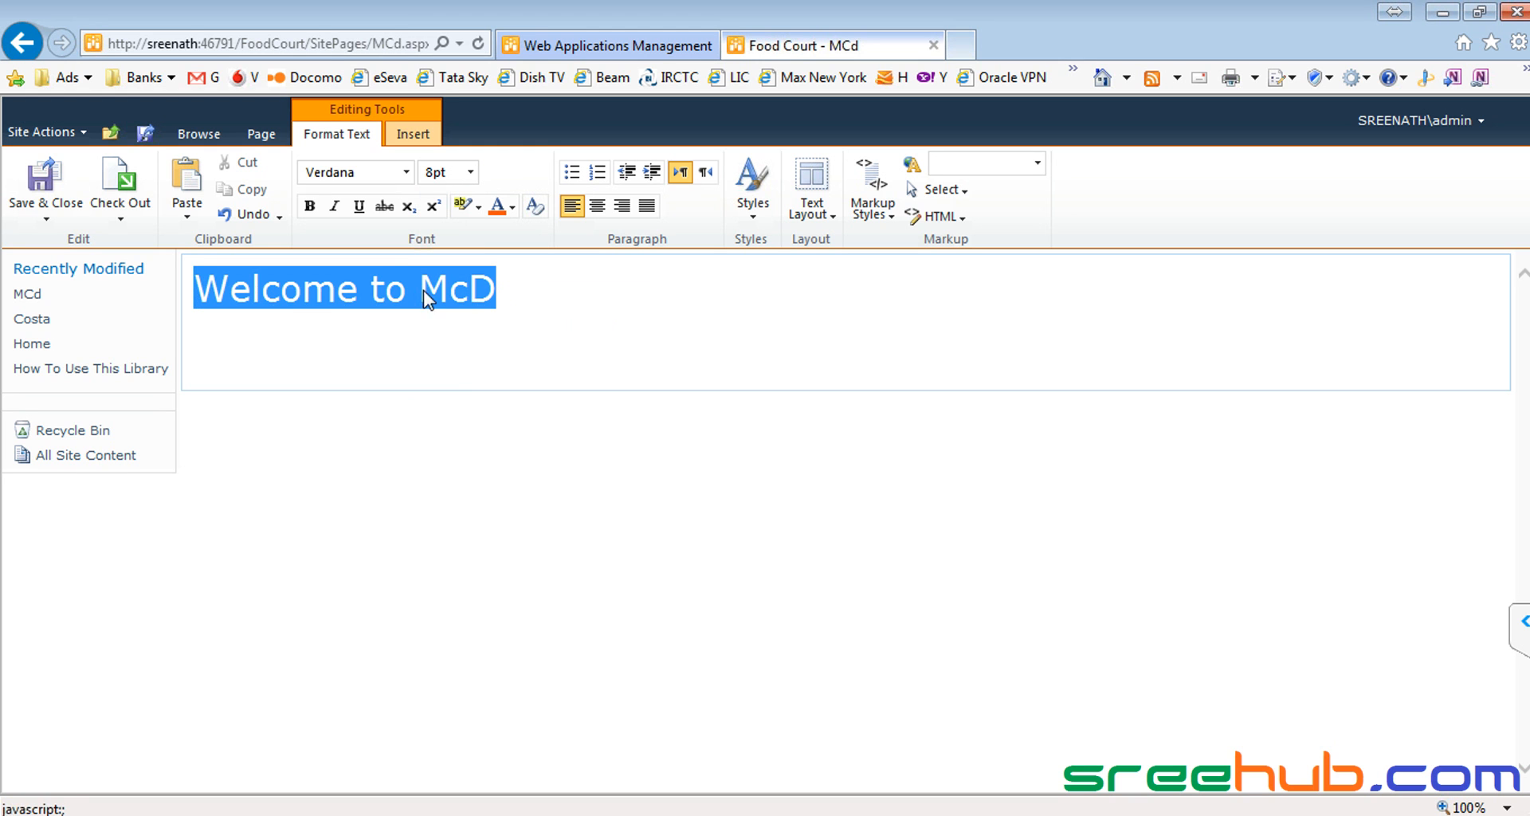
{"action": "left_click", "coordinate": [406, 172]}
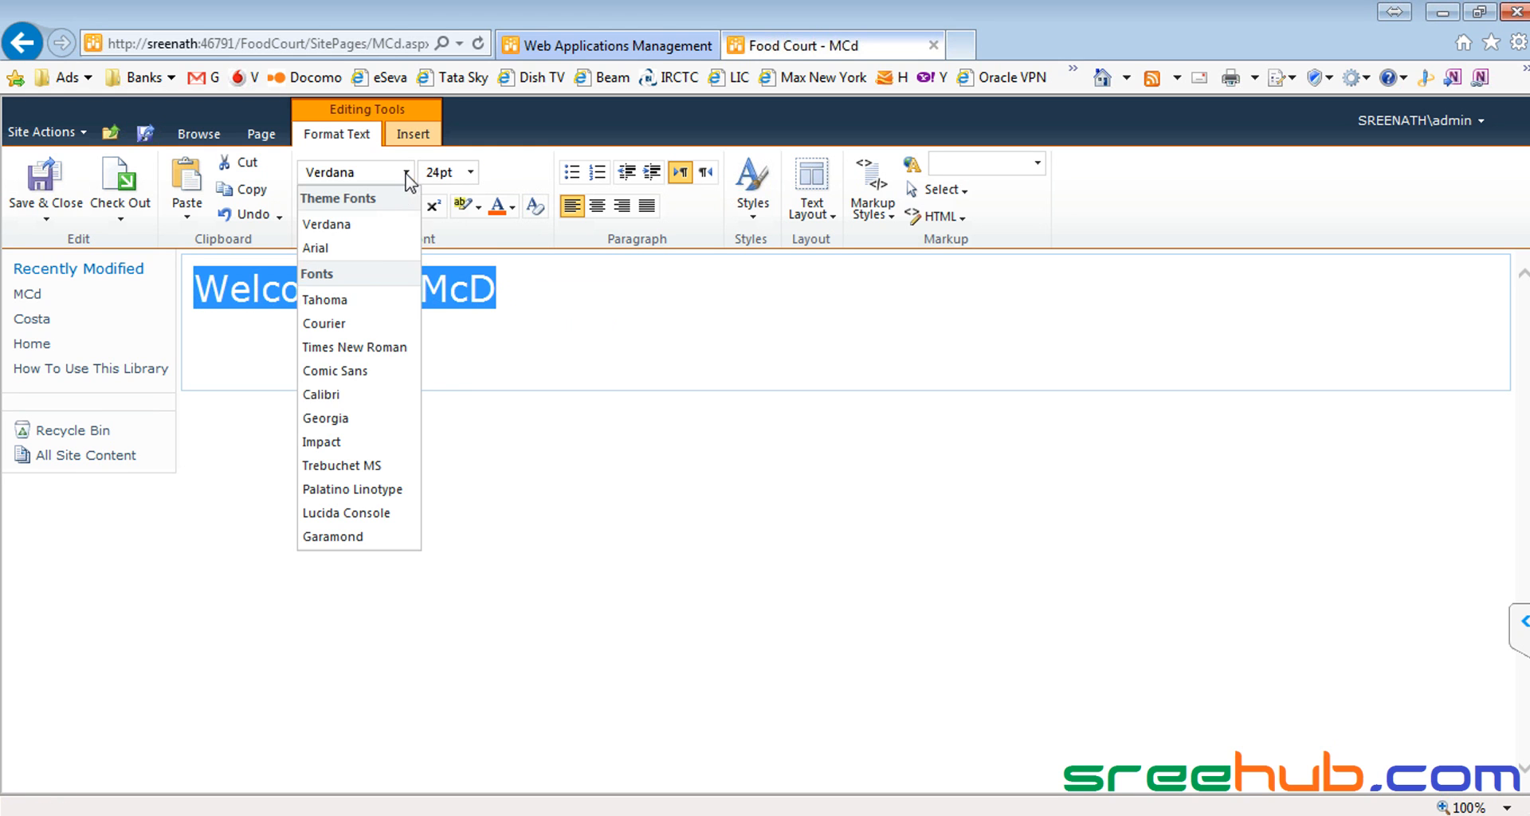
{"action": "left_click", "coordinate": [365, 372]}
{"action": "left_click", "coordinate": [511, 206]}
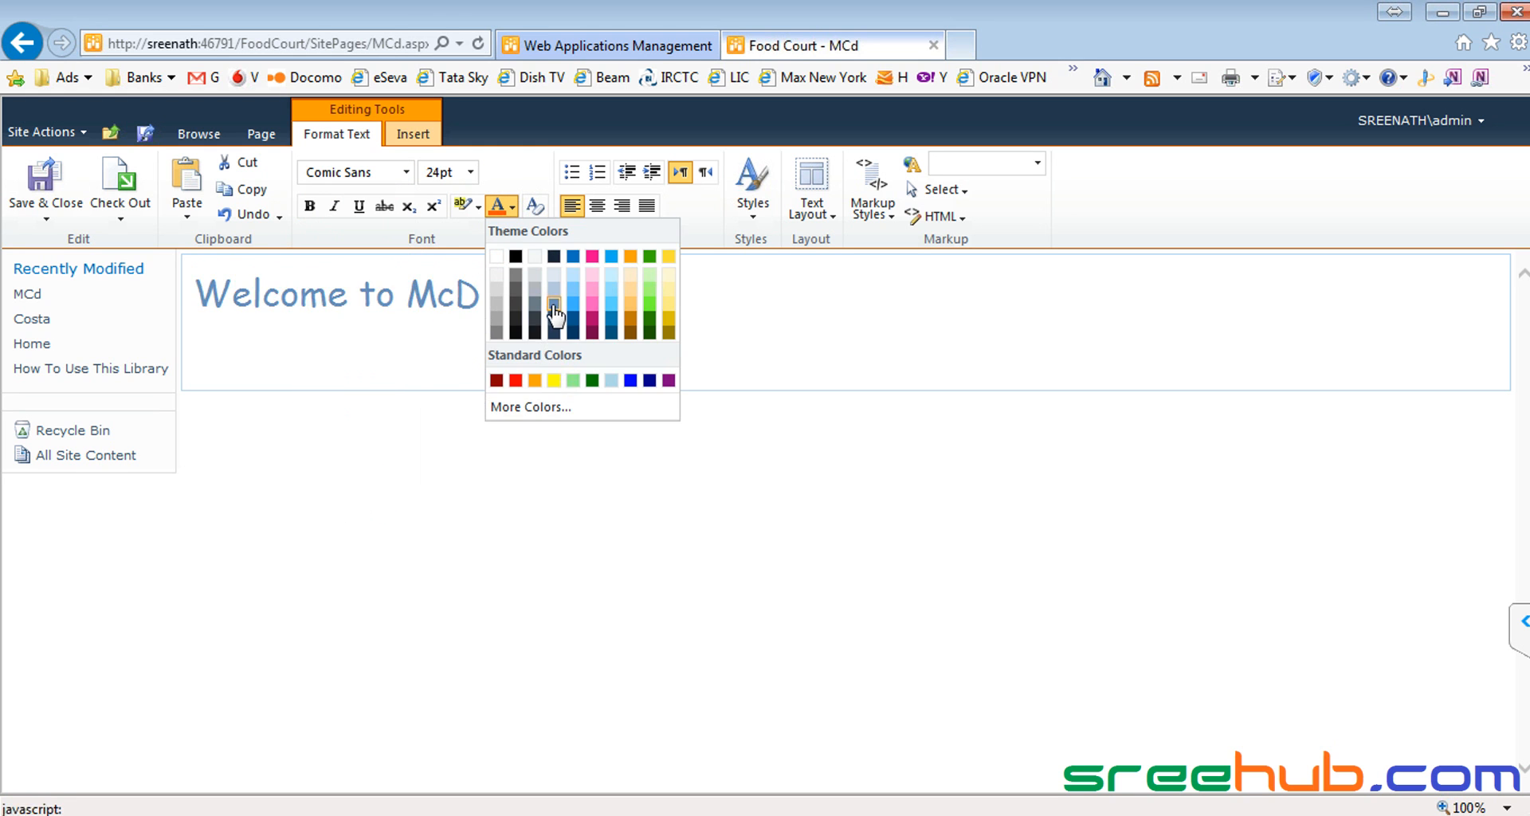
{"action": "left_click", "coordinate": [573, 272]}
{"action": "left_click", "coordinate": [404, 297]}
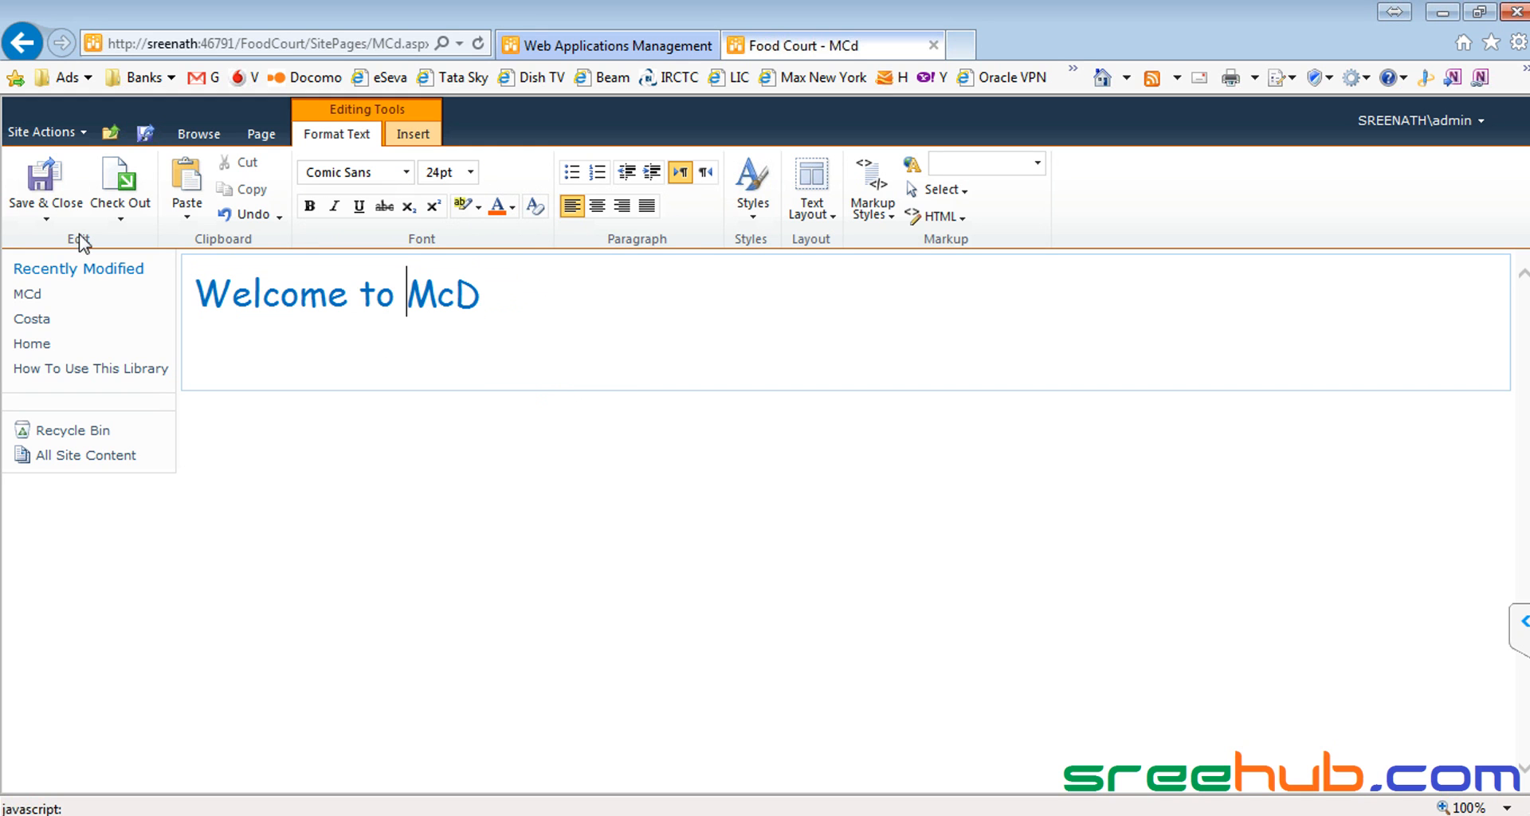
{"action": "left_click", "coordinate": [43, 187]}
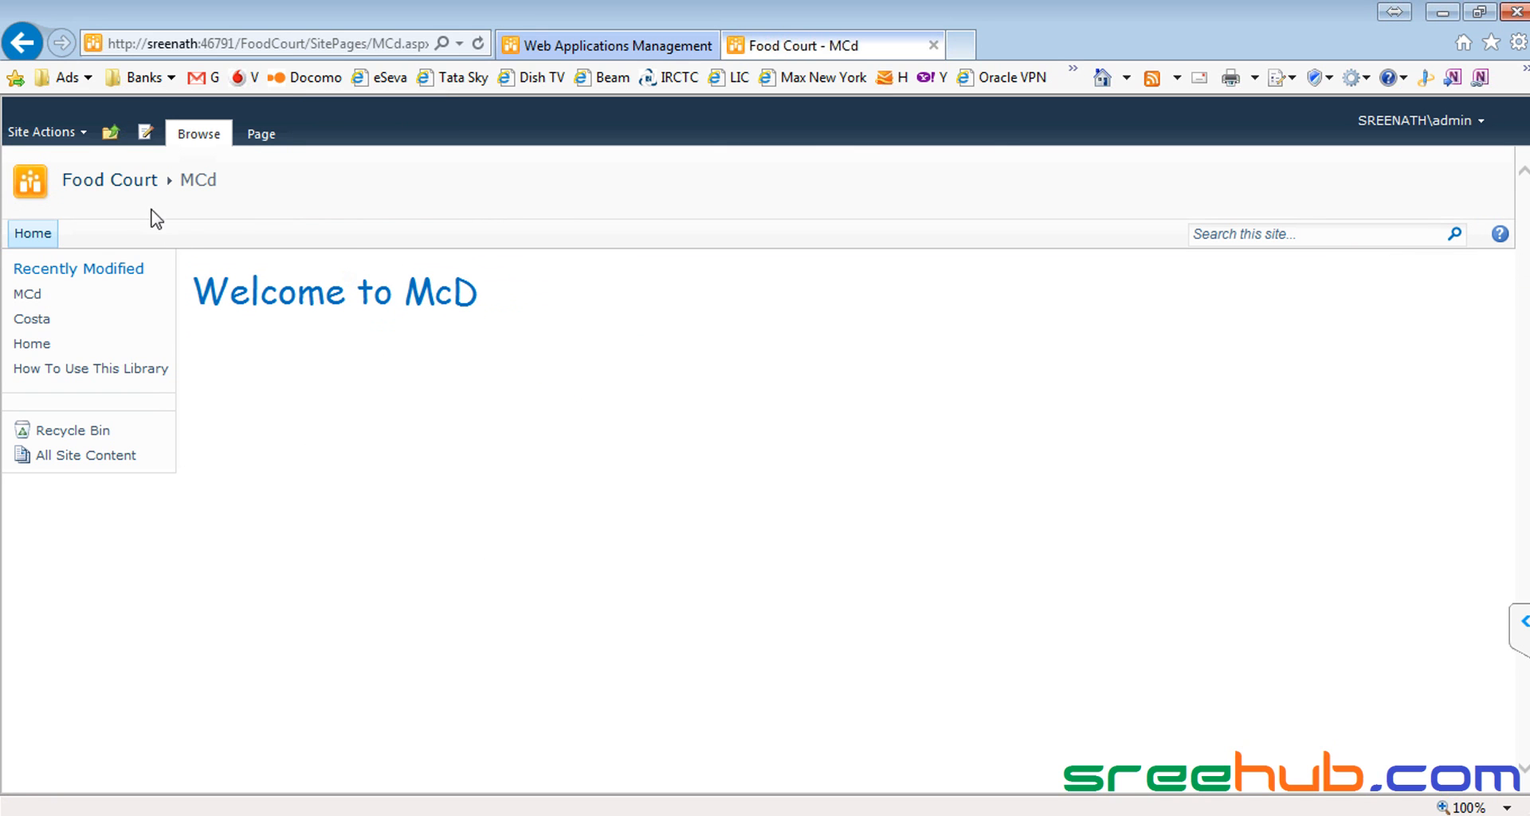
{"action": "left_click_drag", "start_coordinate": [254, 299], "coordinate": [494, 291]}
{"action": "left_click", "coordinate": [390, 305]}
{"action": "left_click", "coordinate": [121, 184]}
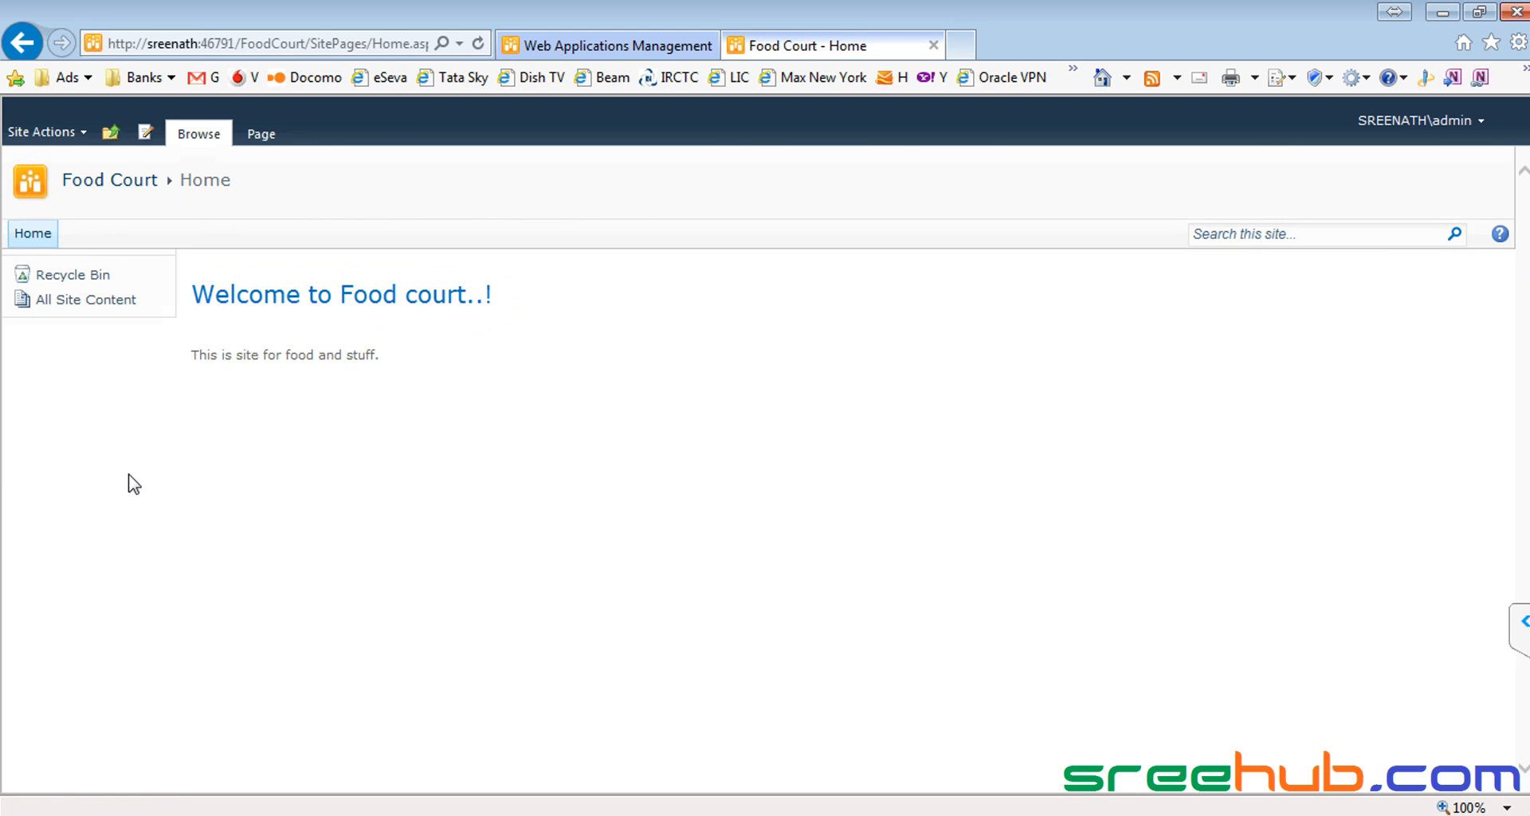
{"action": "left_click", "coordinate": [275, 143]}
{"action": "left_click", "coordinate": [784, 187]}
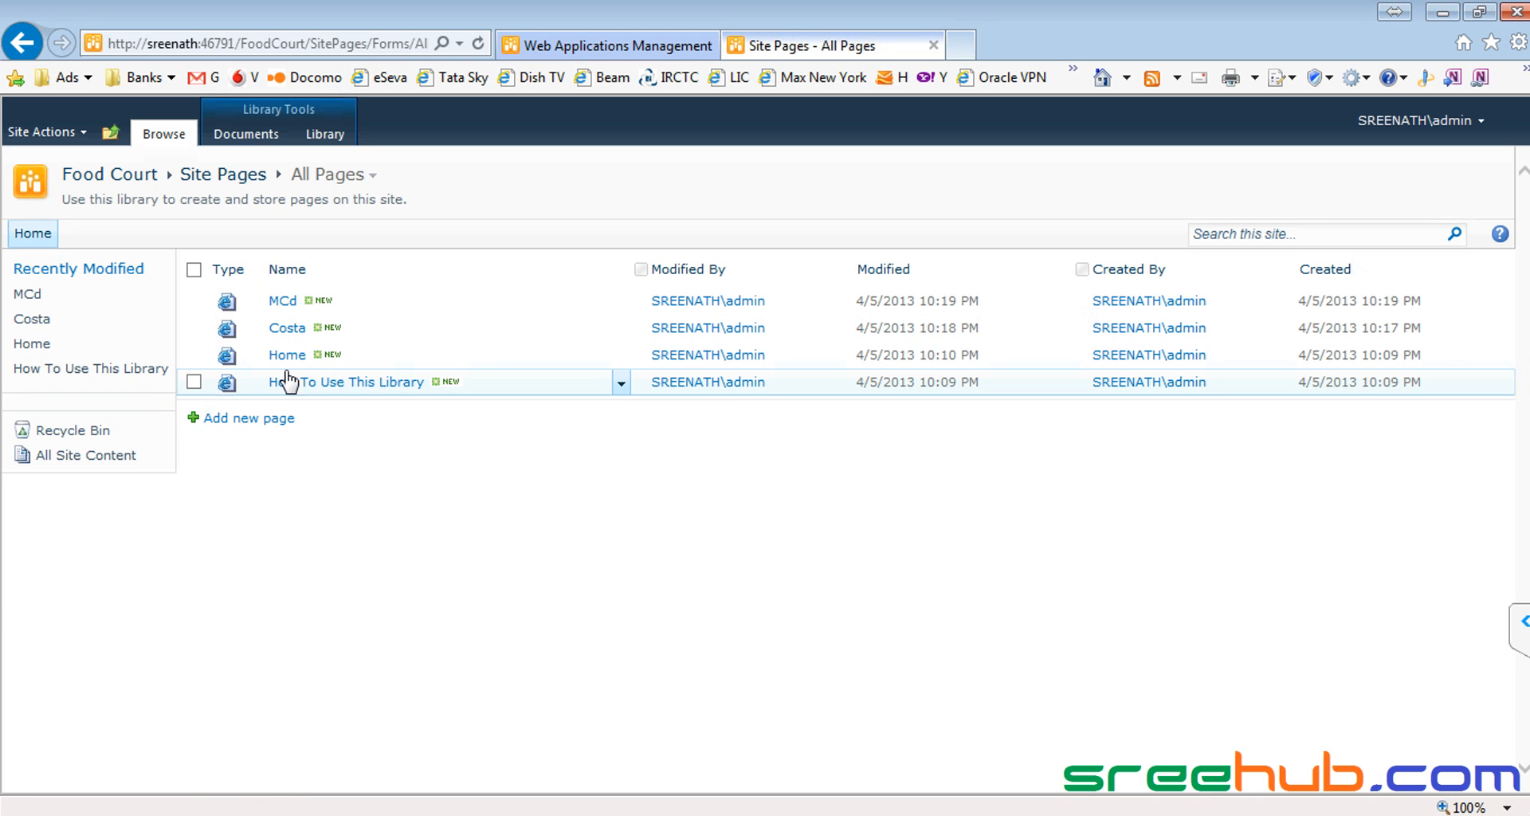
{"action": "left_click", "coordinate": [289, 304]}
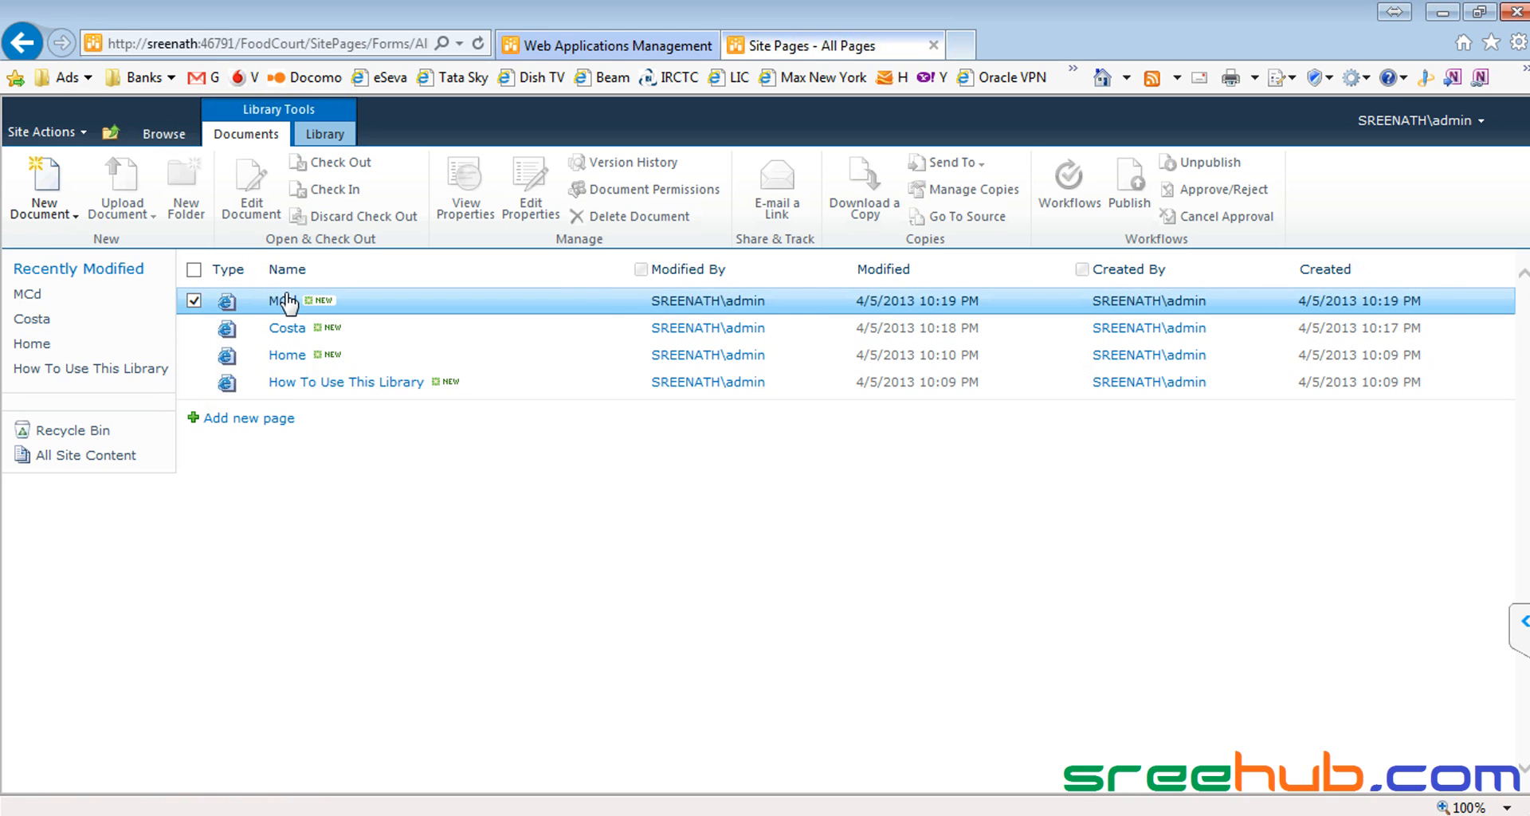
{"action": "left_click", "coordinate": [288, 303]}
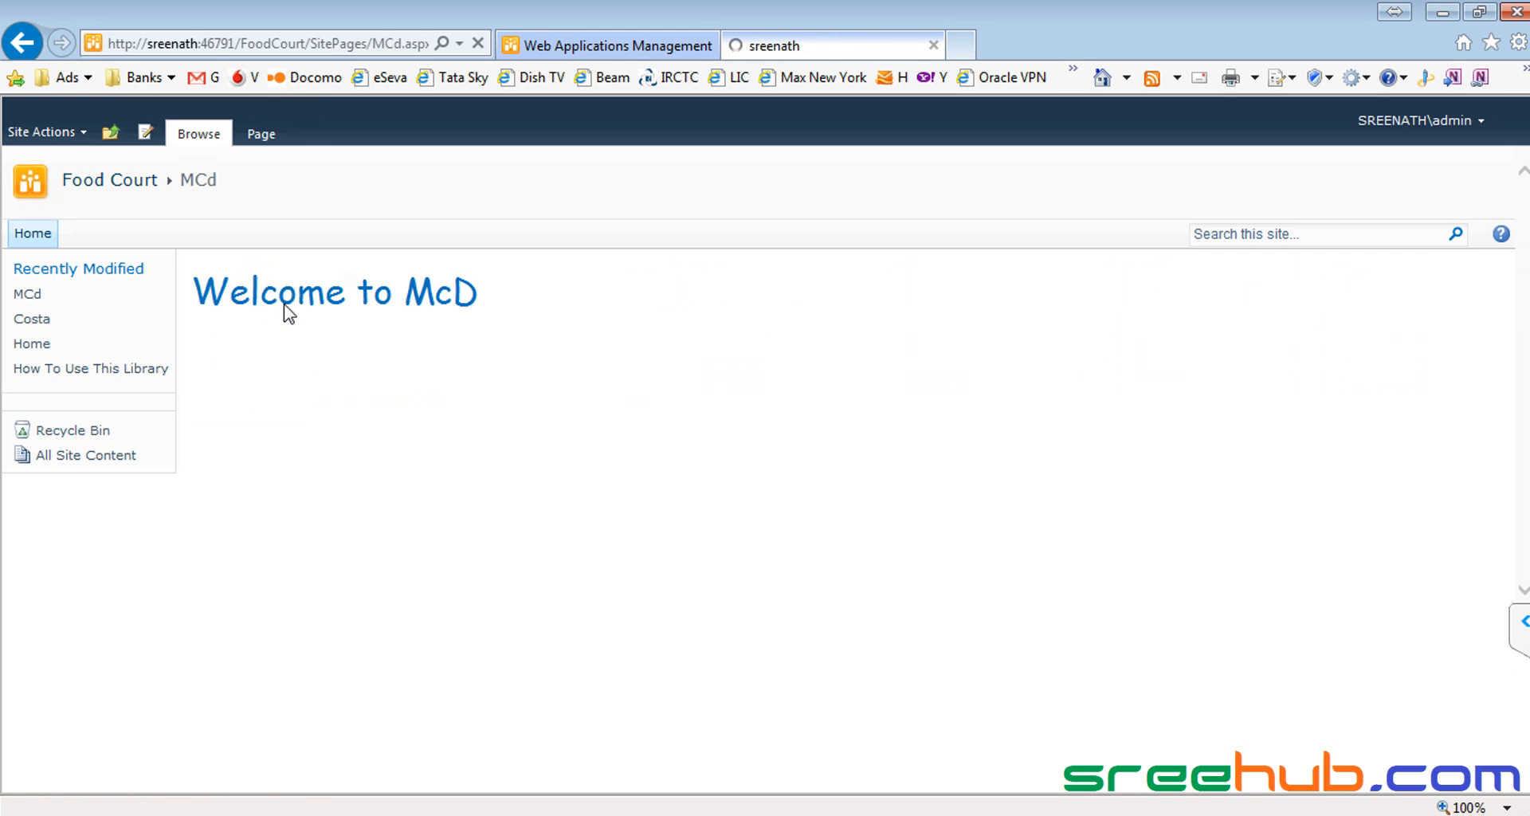
Step: Copy the MCd page address into Notepad on a new line below the saved URLs
{"action": "left_click", "coordinate": [327, 44]}
{"action": "key", "text": "ctrl+c"}
{"action": "key", "text": "alt+Tab"}
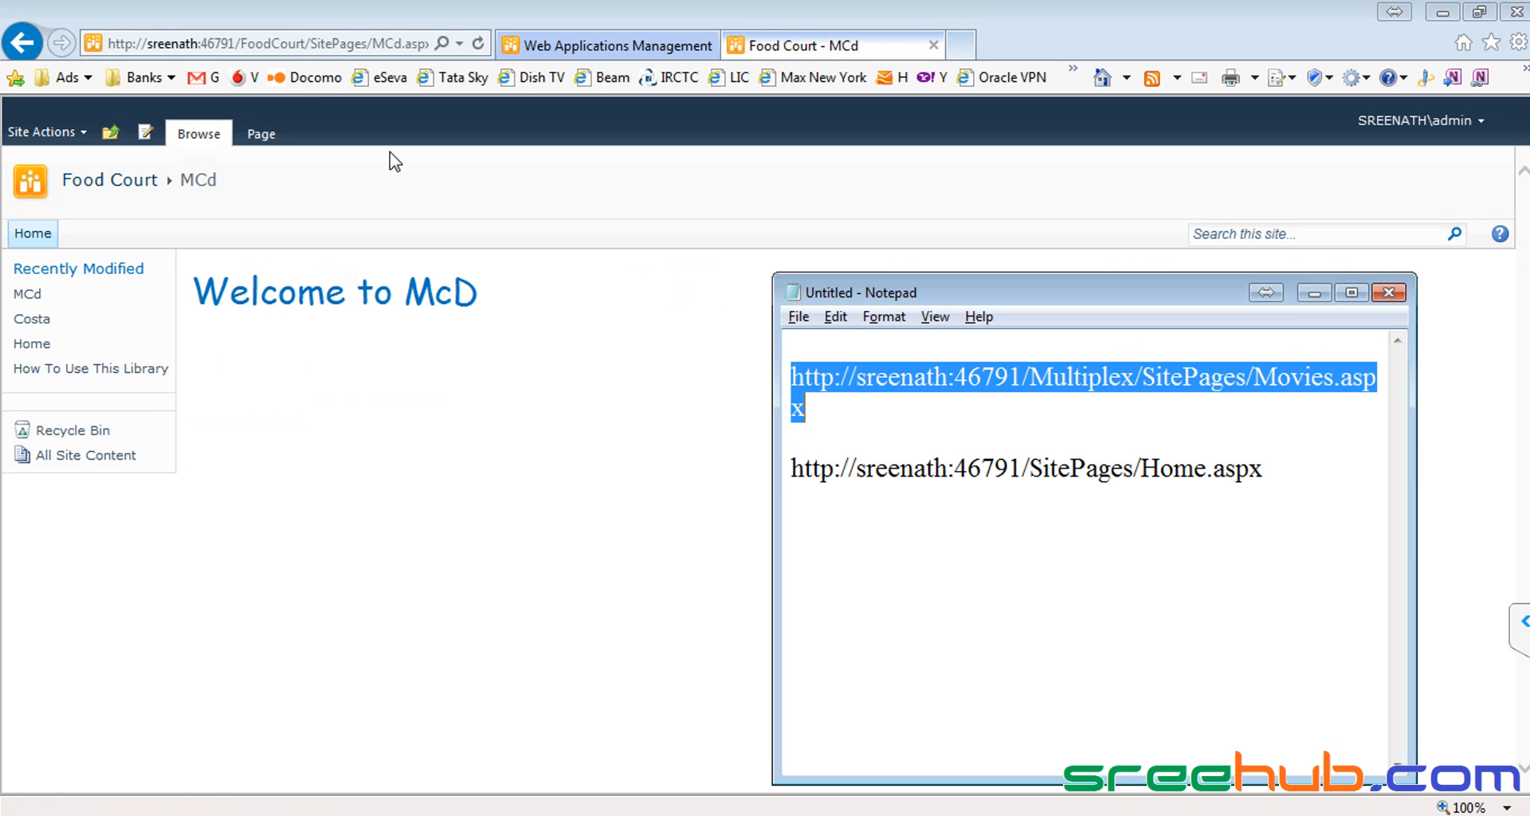
{"action": "left_click", "coordinate": [1296, 477]}
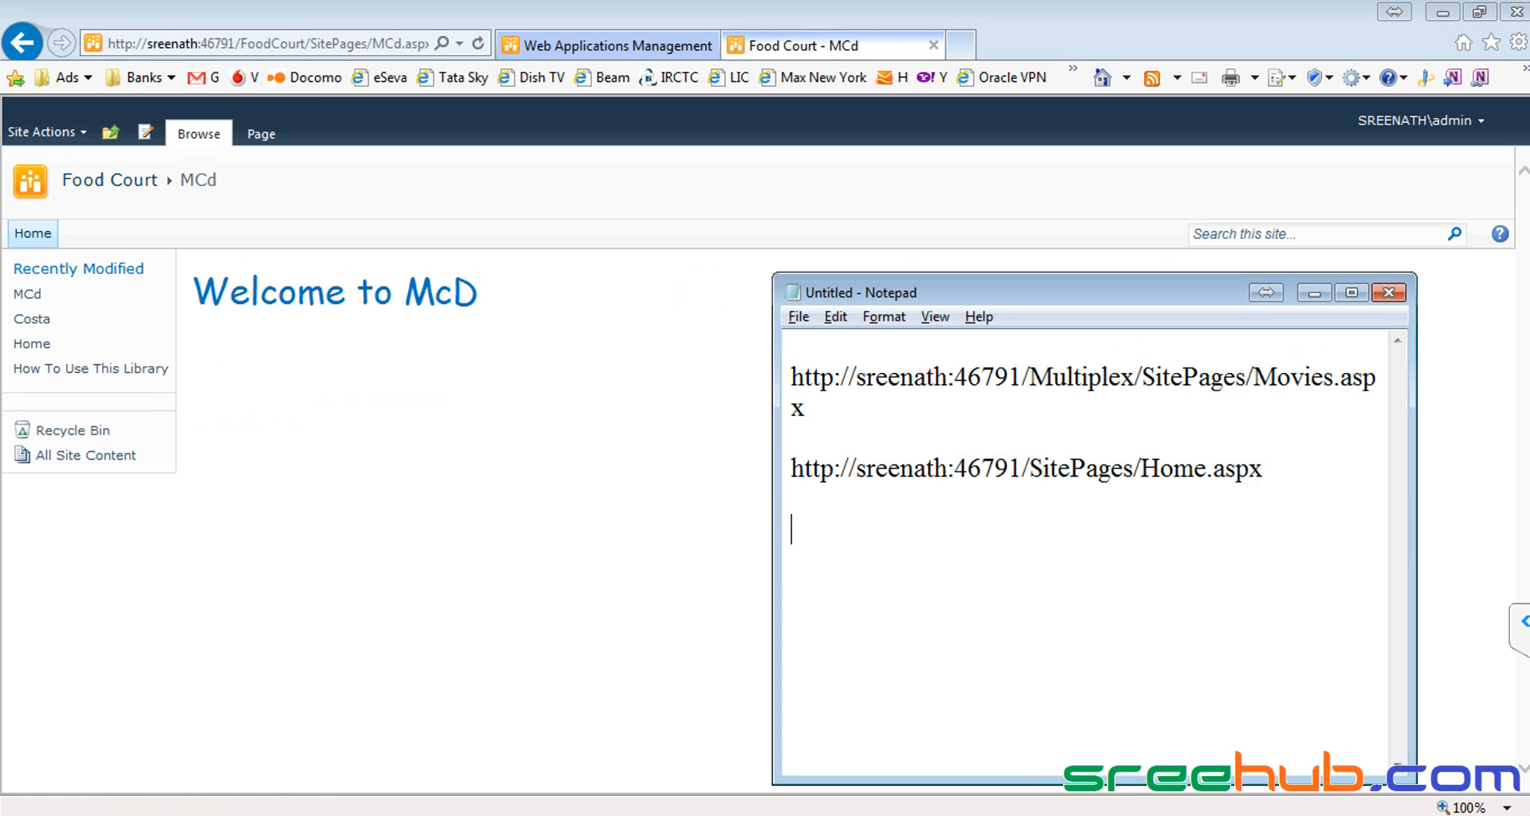
{"action": "key", "text": "Return"}
{"action": "key", "text": "ctrl+v"}
{"action": "left_click_drag", "start_coordinate": [1269, 530], "coordinate": [1308, 530]}
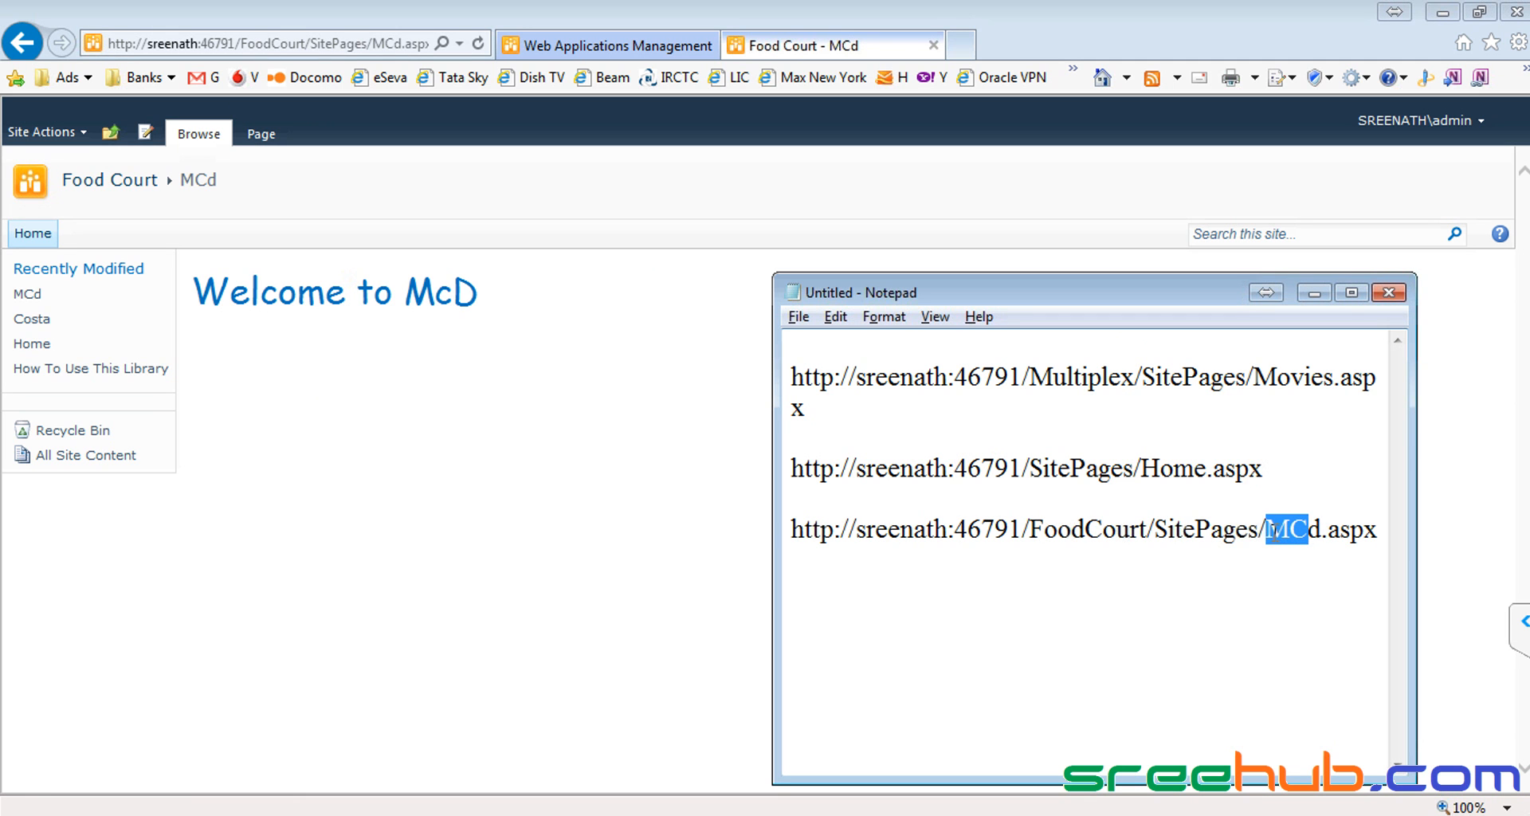
{"action": "left_click_drag", "start_coordinate": [1032, 530], "coordinate": [1378, 529]}
{"action": "left_click", "coordinate": [1365, 528]}
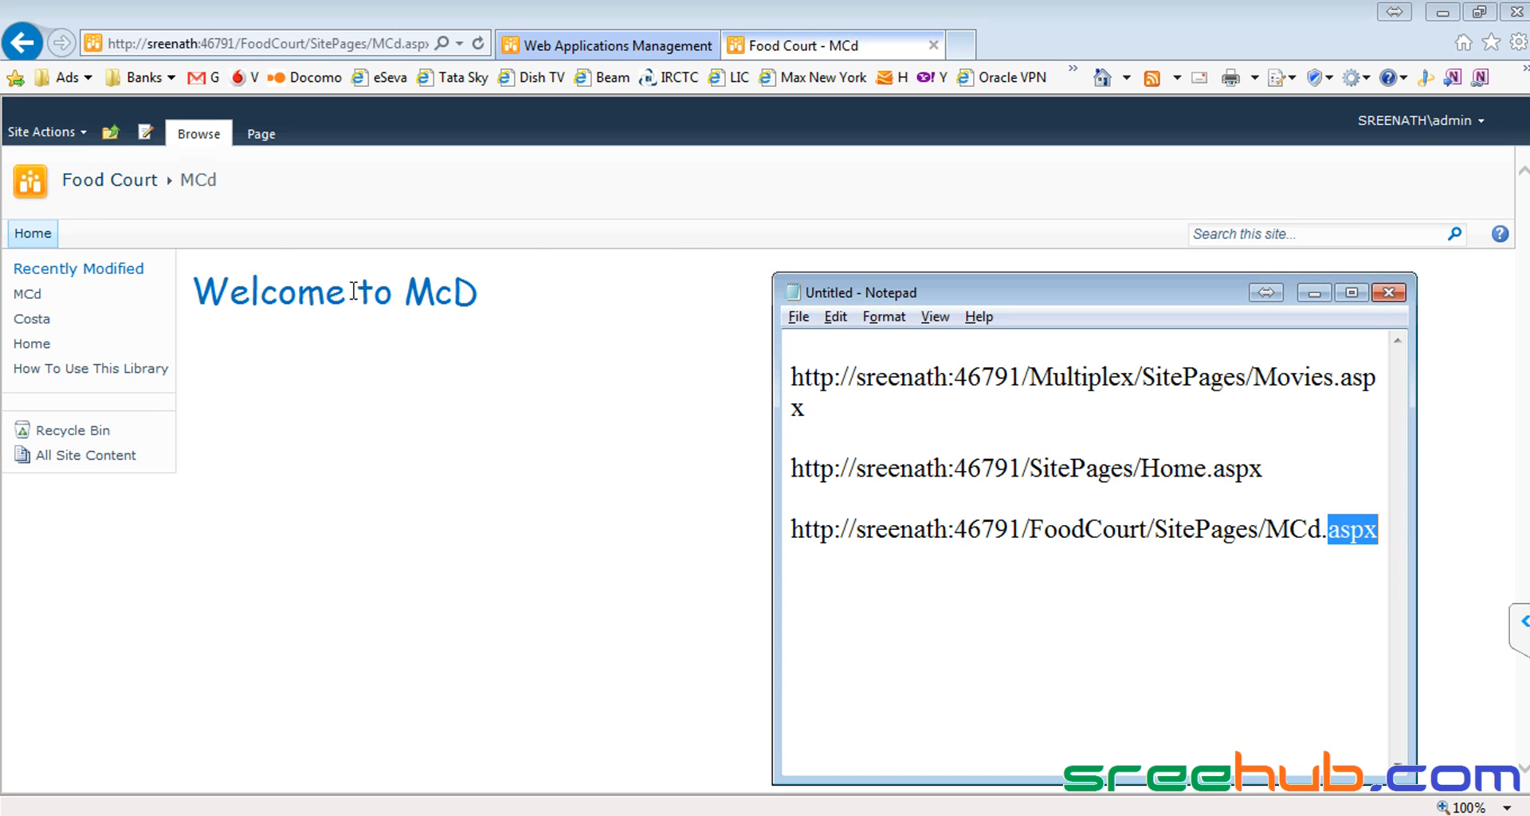
Step: Open the Costa page, paste its address into Notepad, and return to Food Court home
{"action": "left_click", "coordinate": [261, 134]}
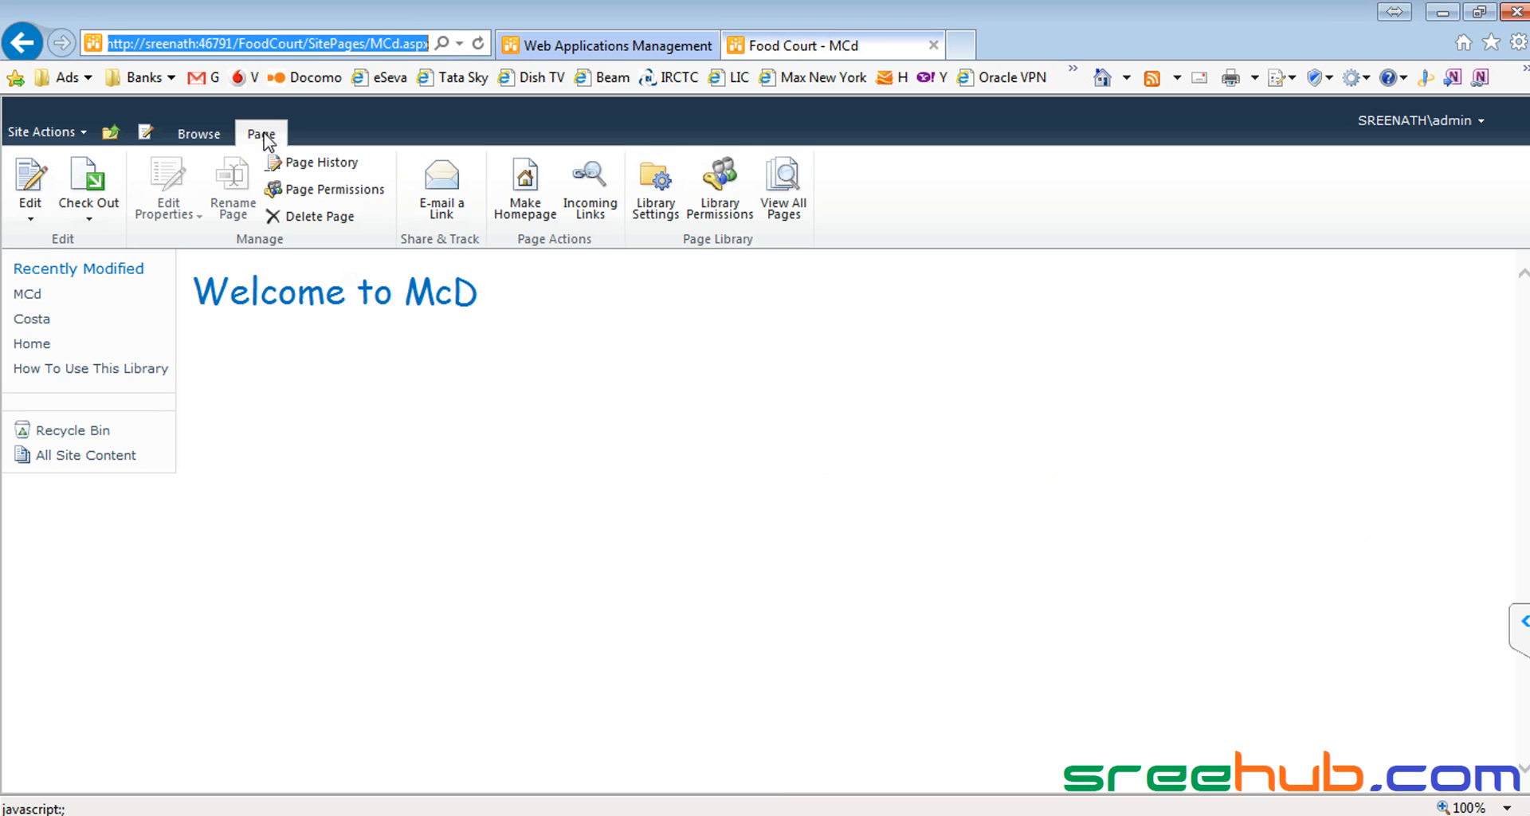
{"action": "left_click", "coordinate": [786, 195]}
{"action": "left_click", "coordinate": [291, 329]}
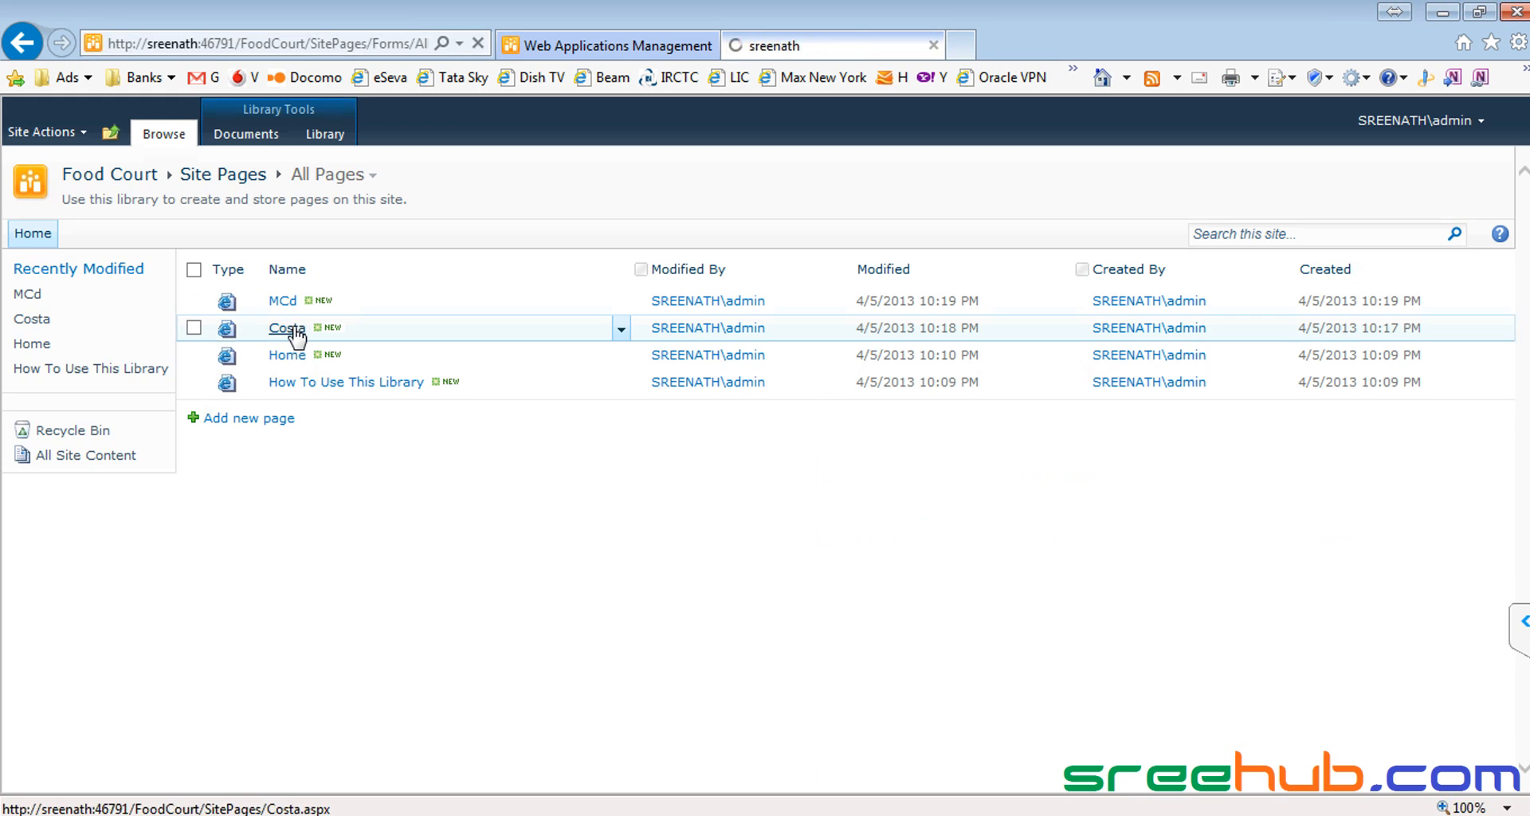
{"action": "left_click", "coordinate": [322, 44]}
{"action": "key", "text": "ctrl+c"}
{"action": "key", "text": "alt+Tab"}
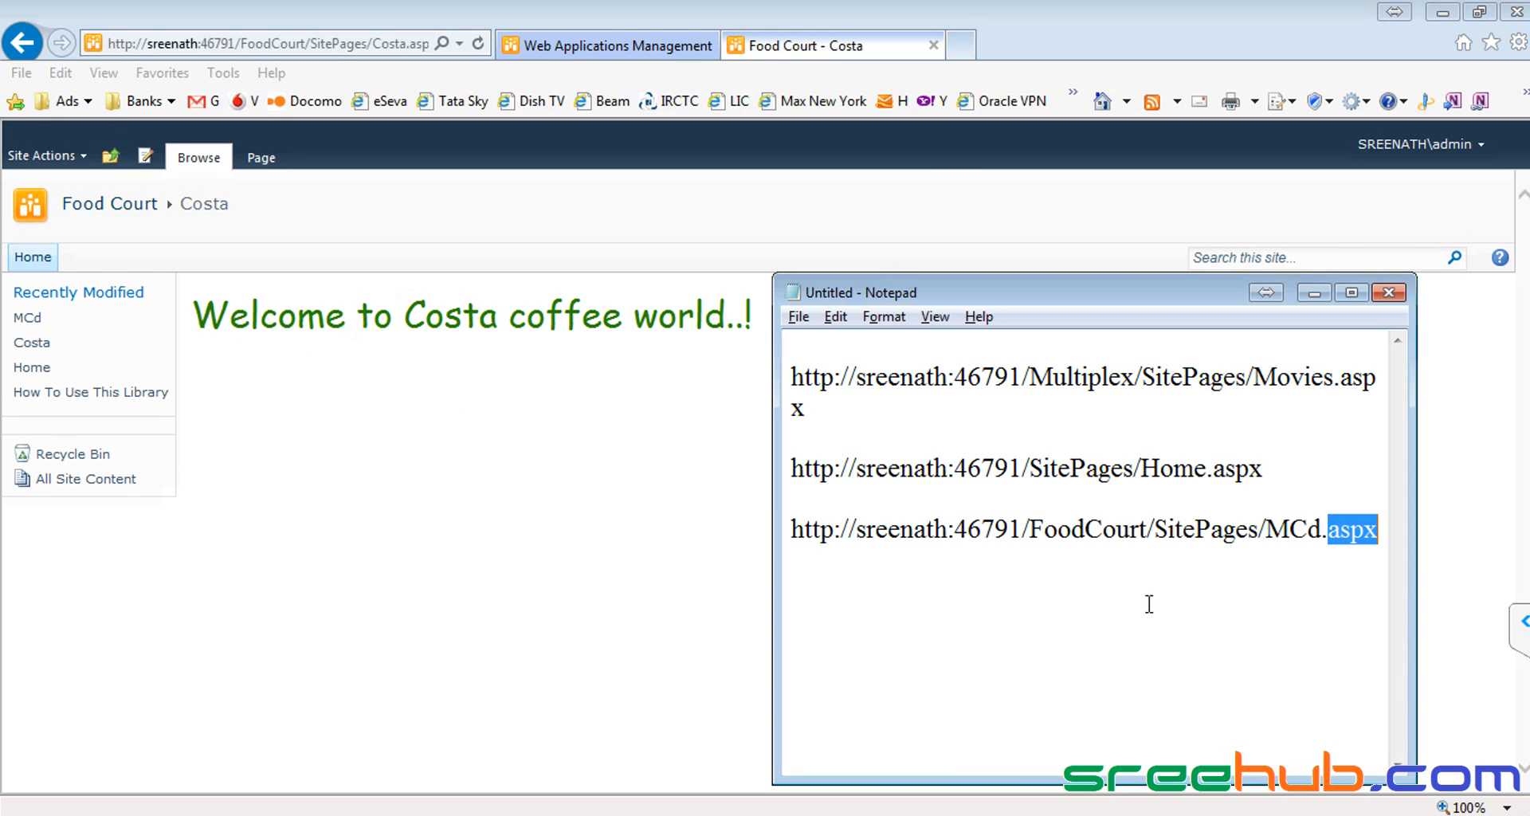
{"action": "key", "text": "End"}
{"action": "key", "text": "ctrl+v"}
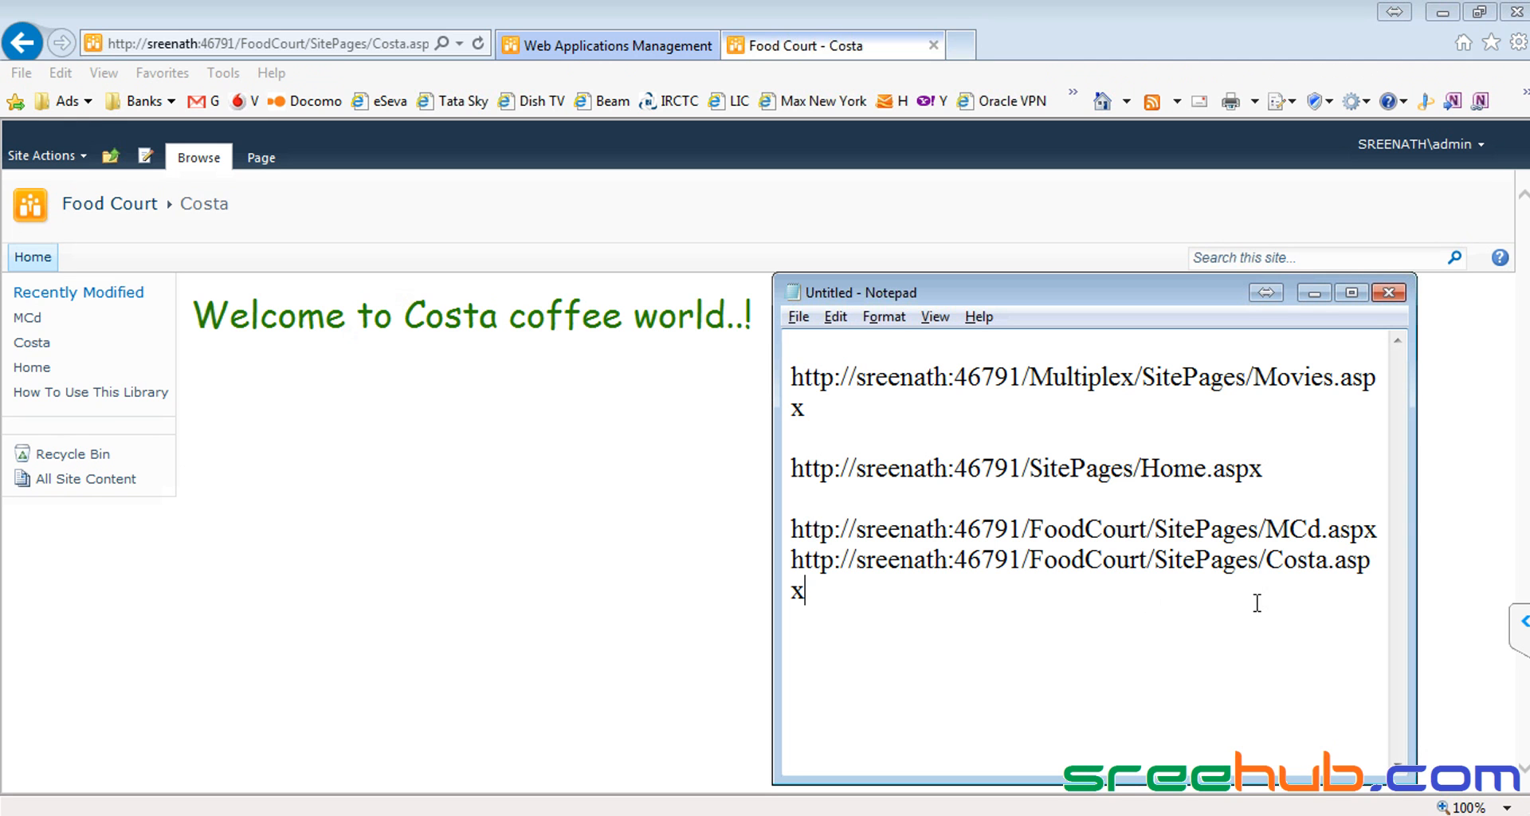
{"action": "left_click", "coordinate": [330, 251]}
{"action": "left_click", "coordinate": [109, 206]}
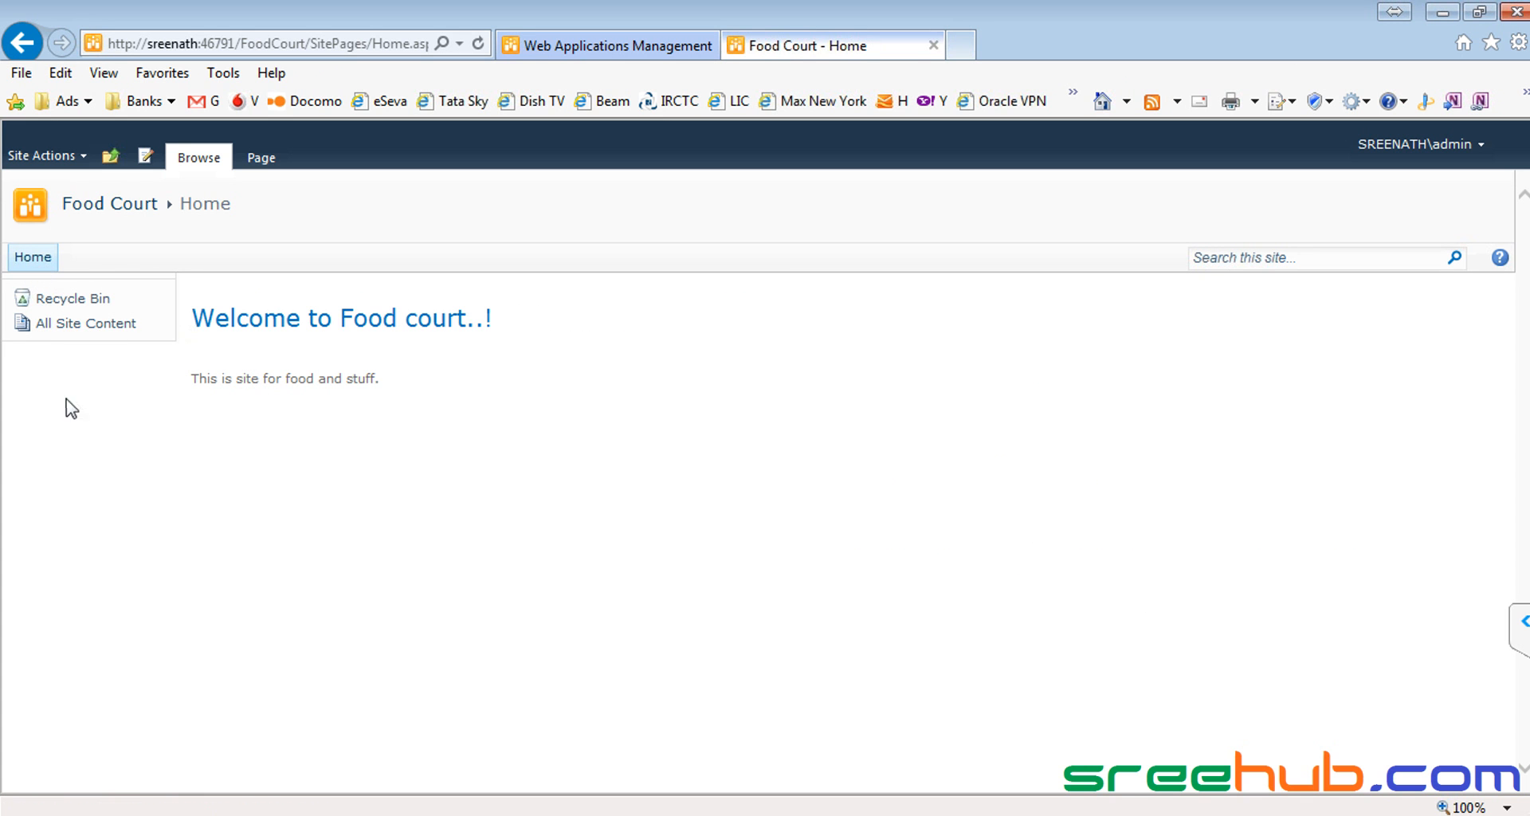
Step: Open the MCd page from the Food Court page list, then return to the Food Court home page
{"action": "left_click", "coordinate": [267, 155]}
{"action": "left_click", "coordinate": [772, 231]}
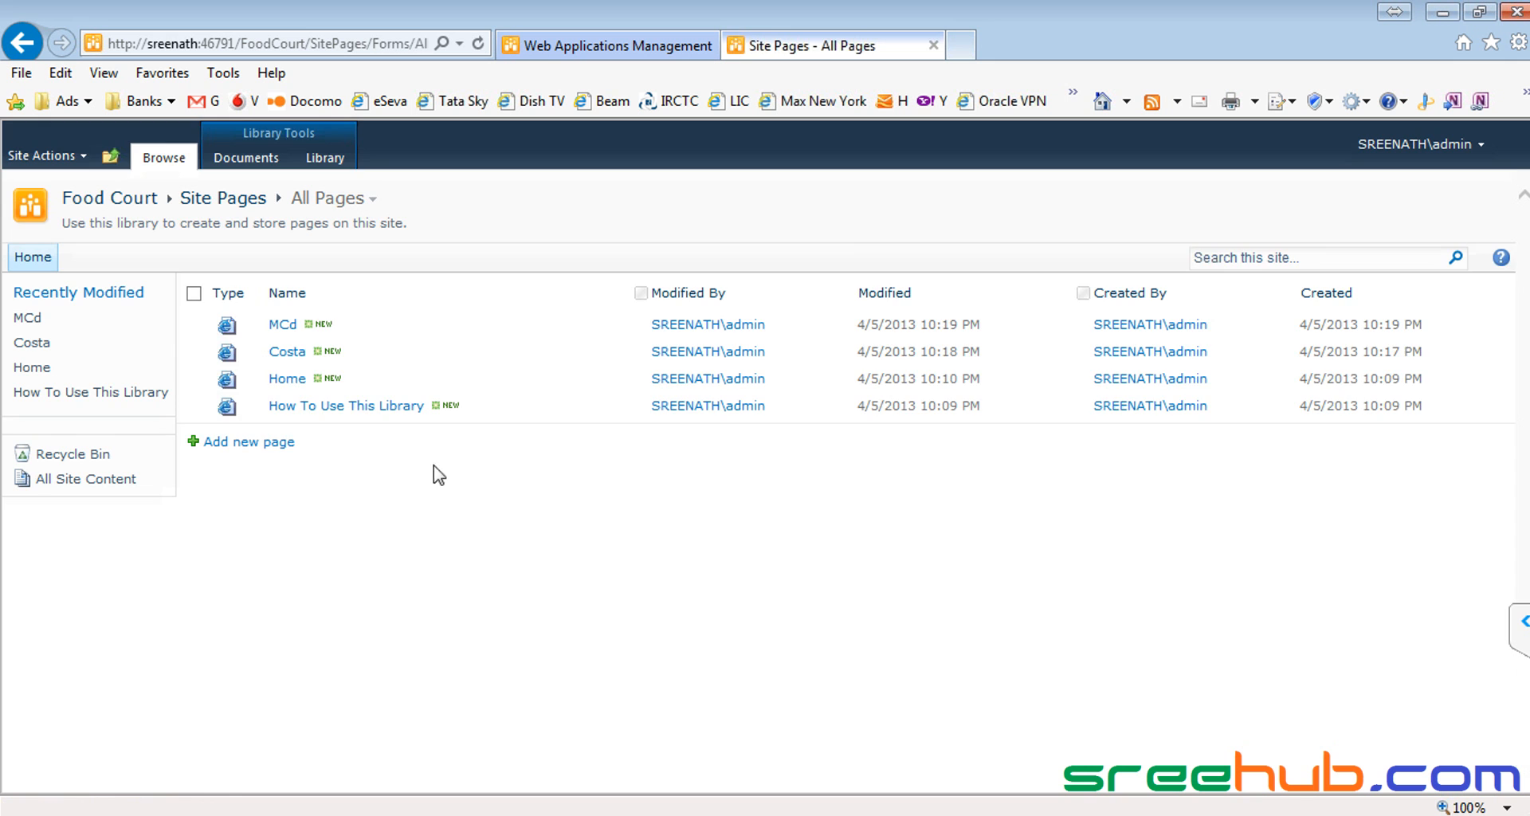
{"action": "left_click", "coordinate": [280, 212]}
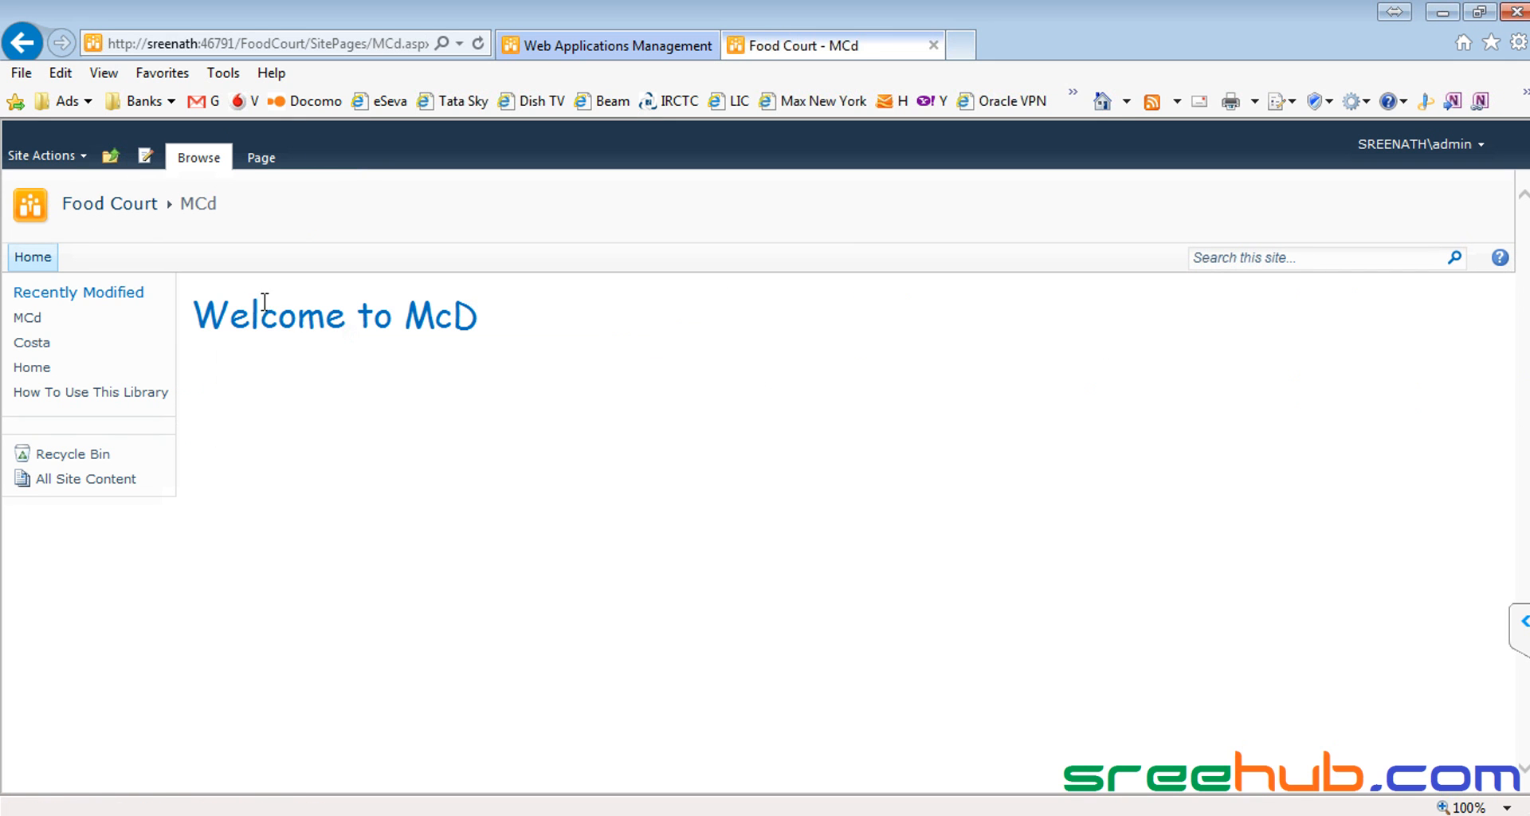
{"action": "left_click", "coordinate": [54, 162]}
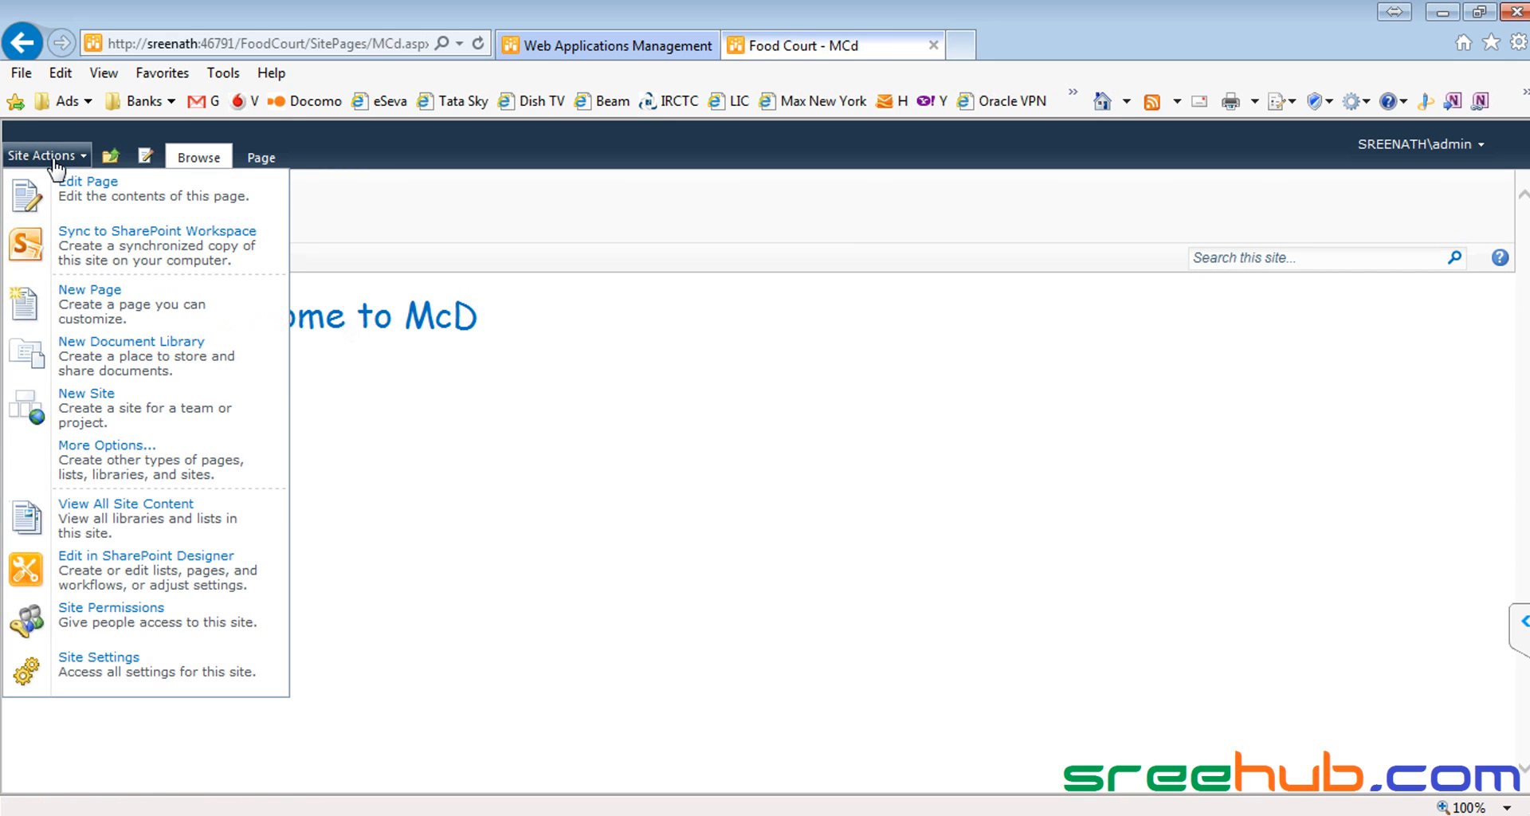
{"action": "left_click", "coordinate": [423, 466]}
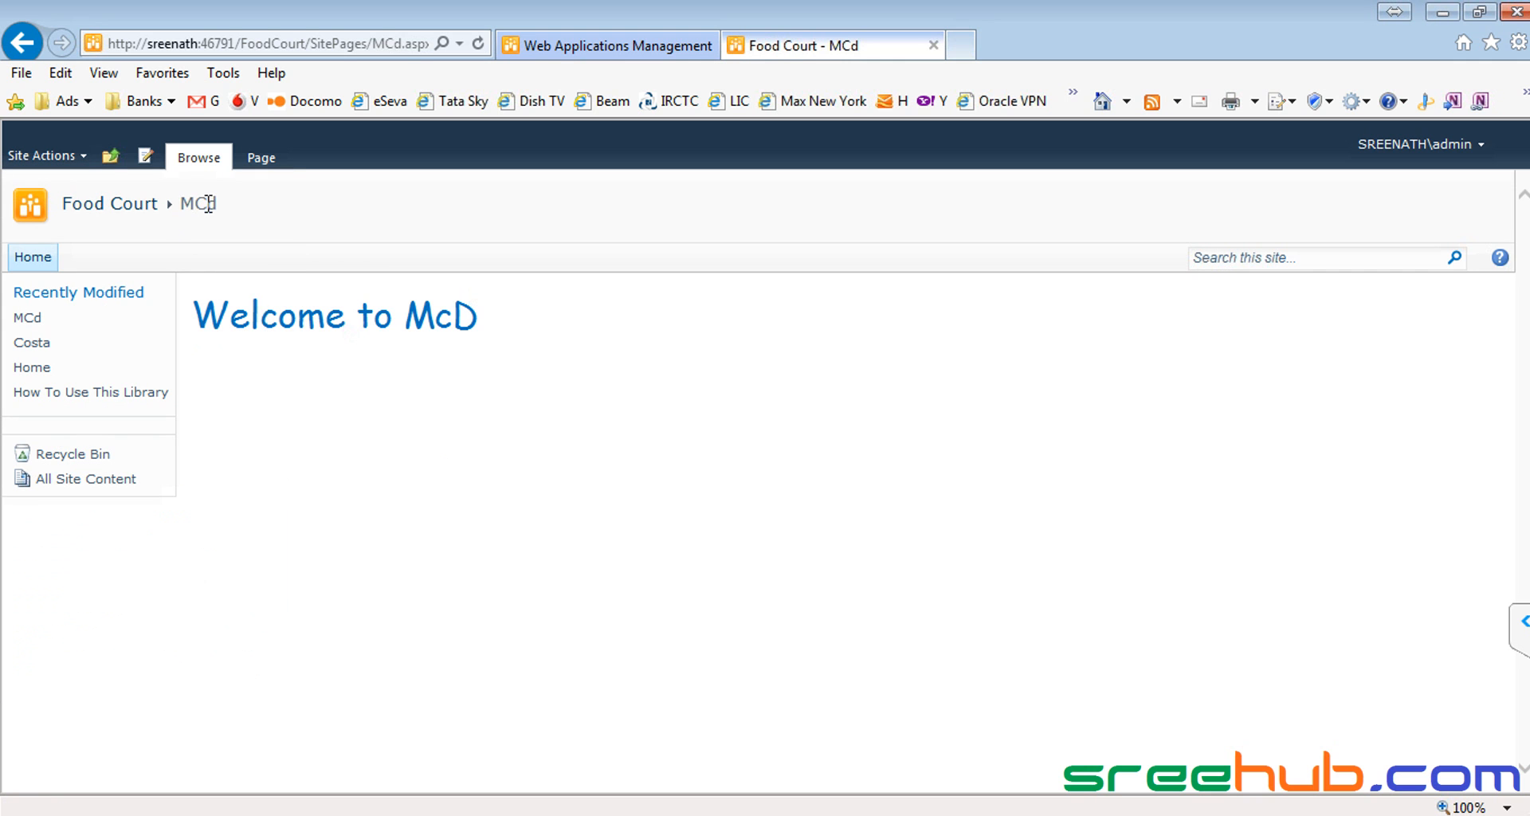
{"action": "left_click_drag", "start_coordinate": [243, 213], "coordinate": [115, 211]}
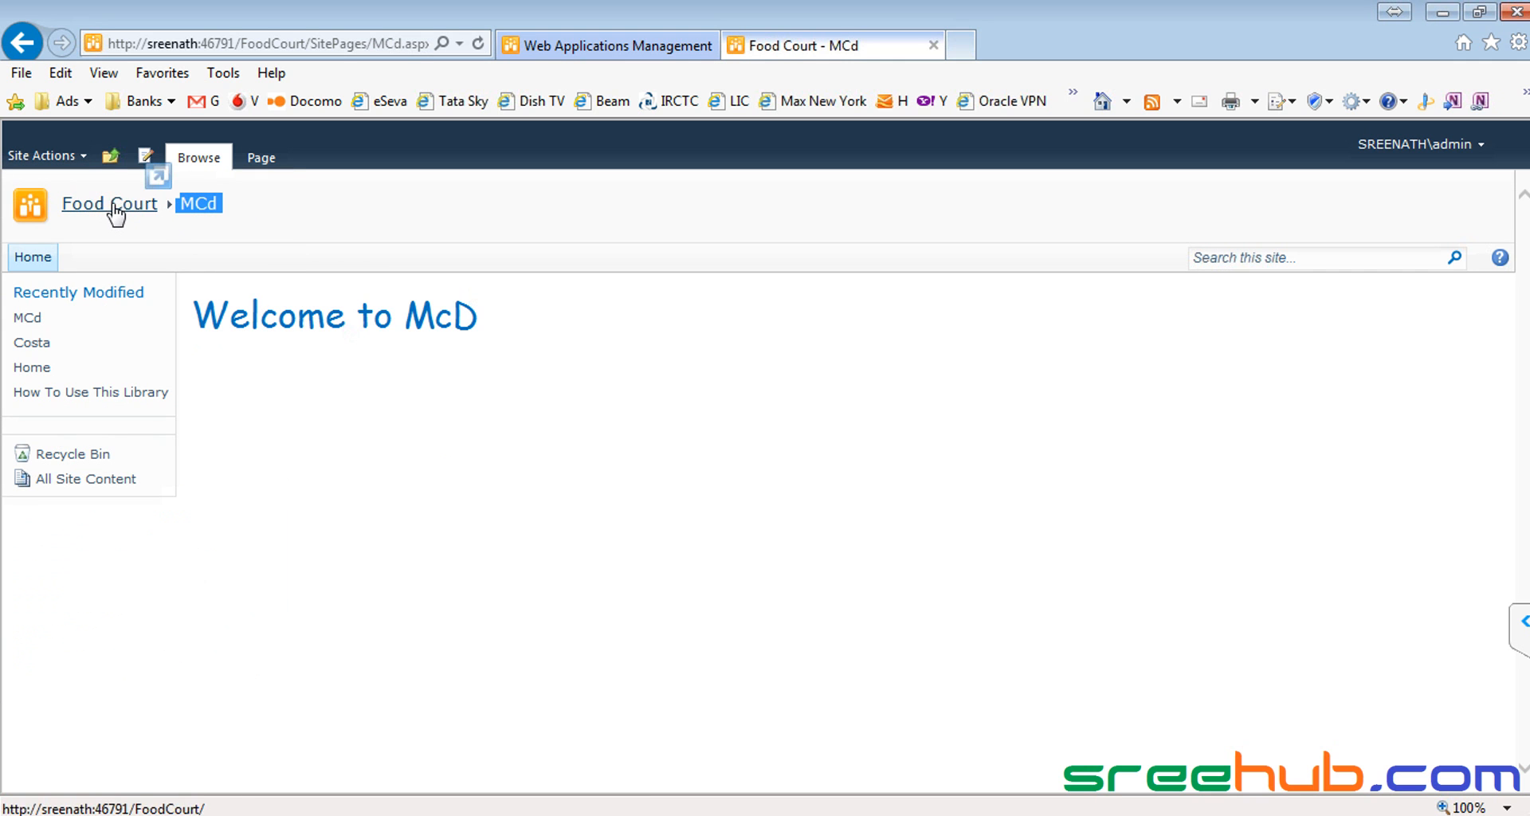
{"action": "left_click", "coordinate": [99, 204]}
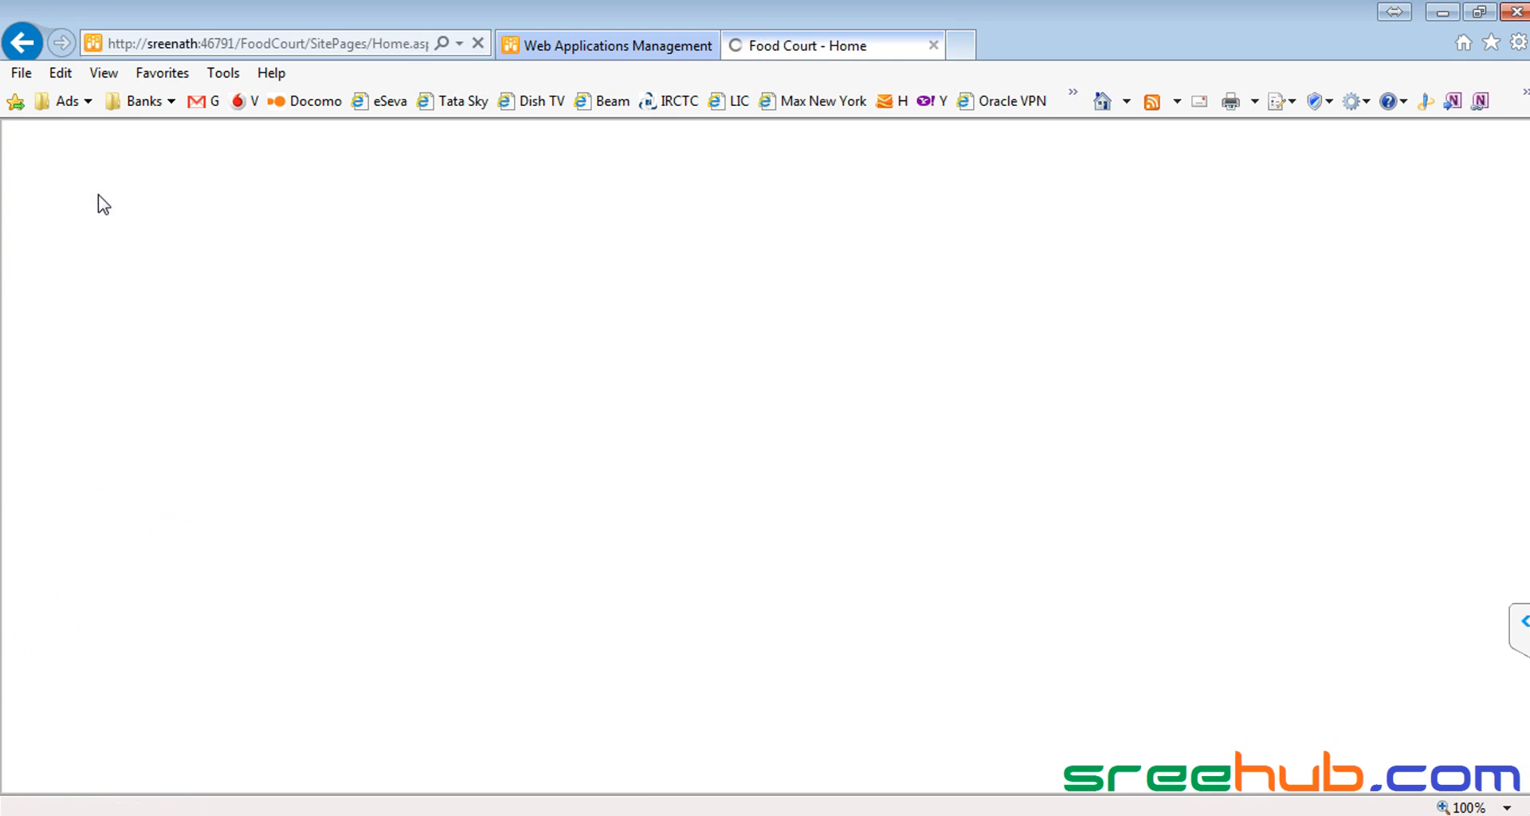
{"action": "left_click_drag", "start_coordinate": [239, 215], "coordinate": [157, 169]}
{"action": "left_click", "coordinate": [245, 213]}
{"action": "left_click_drag", "start_coordinate": [245, 213], "coordinate": [160, 172]}
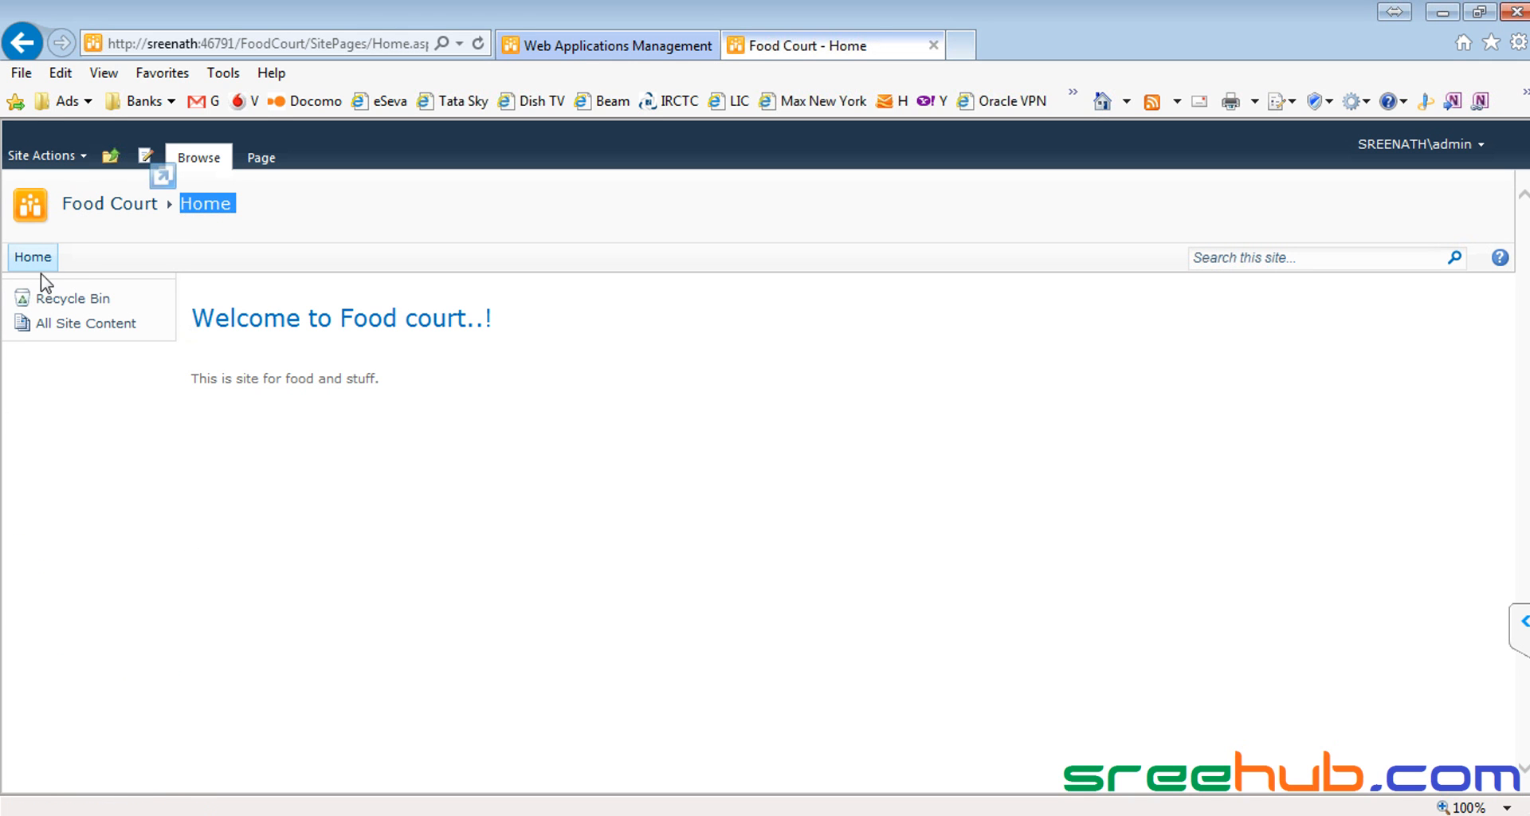
{"action": "left_click", "coordinate": [331, 232]}
Step: Go to Site Settings and open the Quick Launch settings page
{"action": "left_click", "coordinate": [32, 156]}
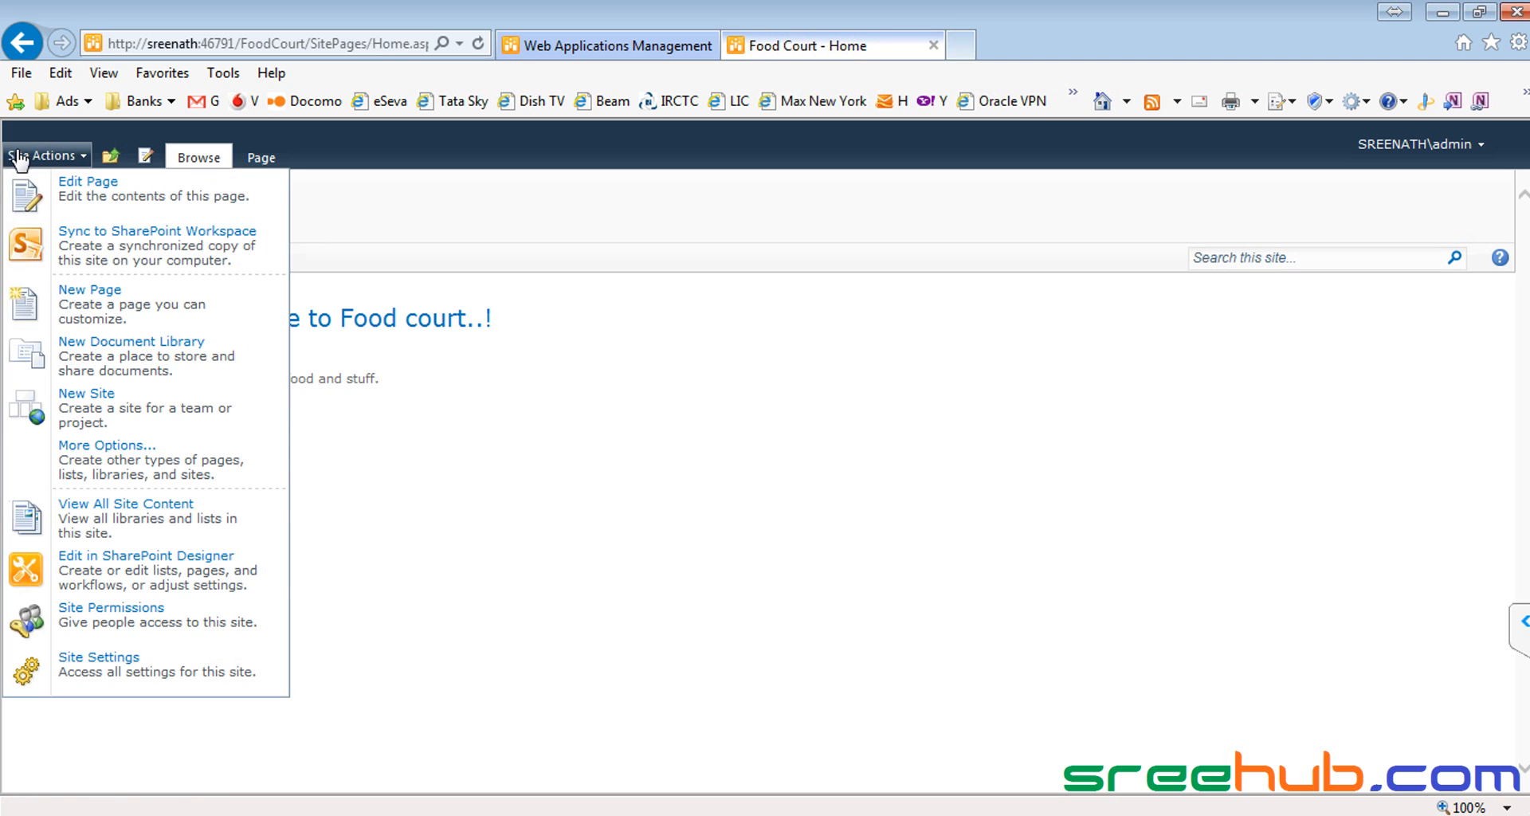
{"action": "left_click", "coordinate": [46, 663]}
{"action": "left_click", "coordinate": [715, 334]}
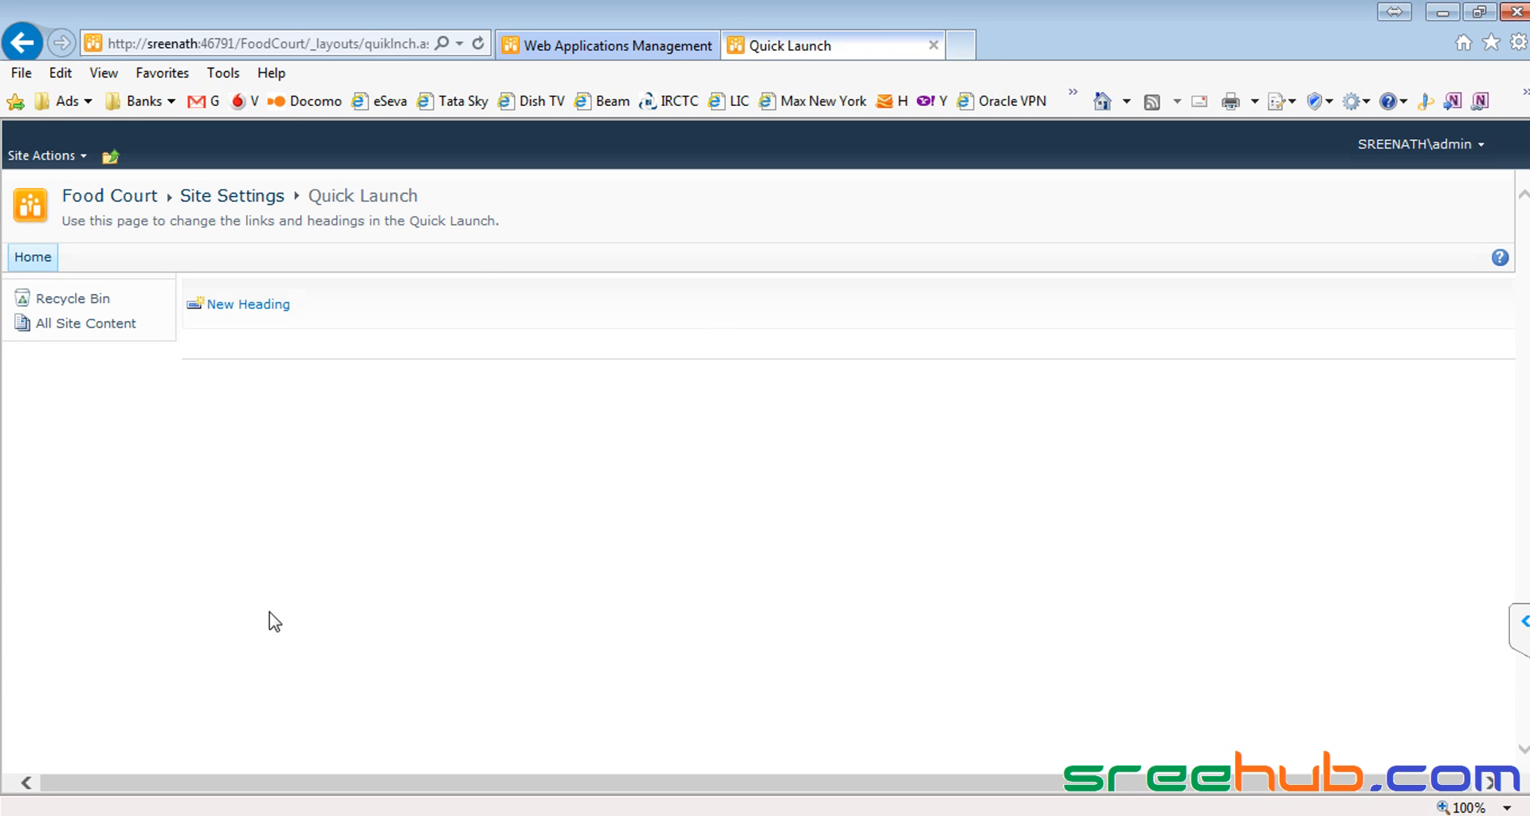
Step: Add a Home Quick Launch heading using the root Home.aspx URL copied from Notepad
{"action": "left_click", "coordinate": [252, 305]}
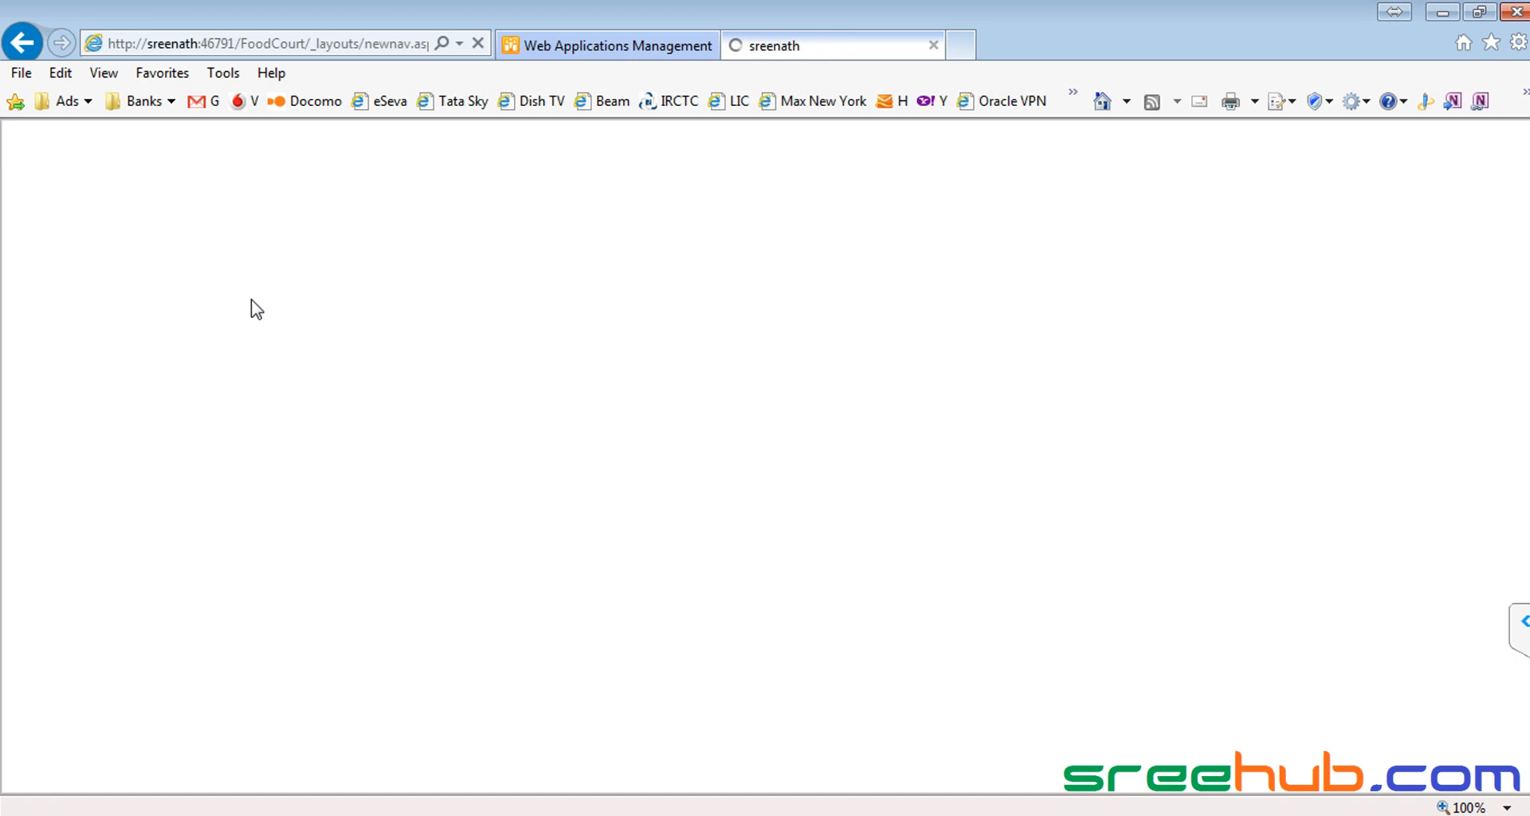
{"action": "left_click", "coordinate": [1117, 360]}
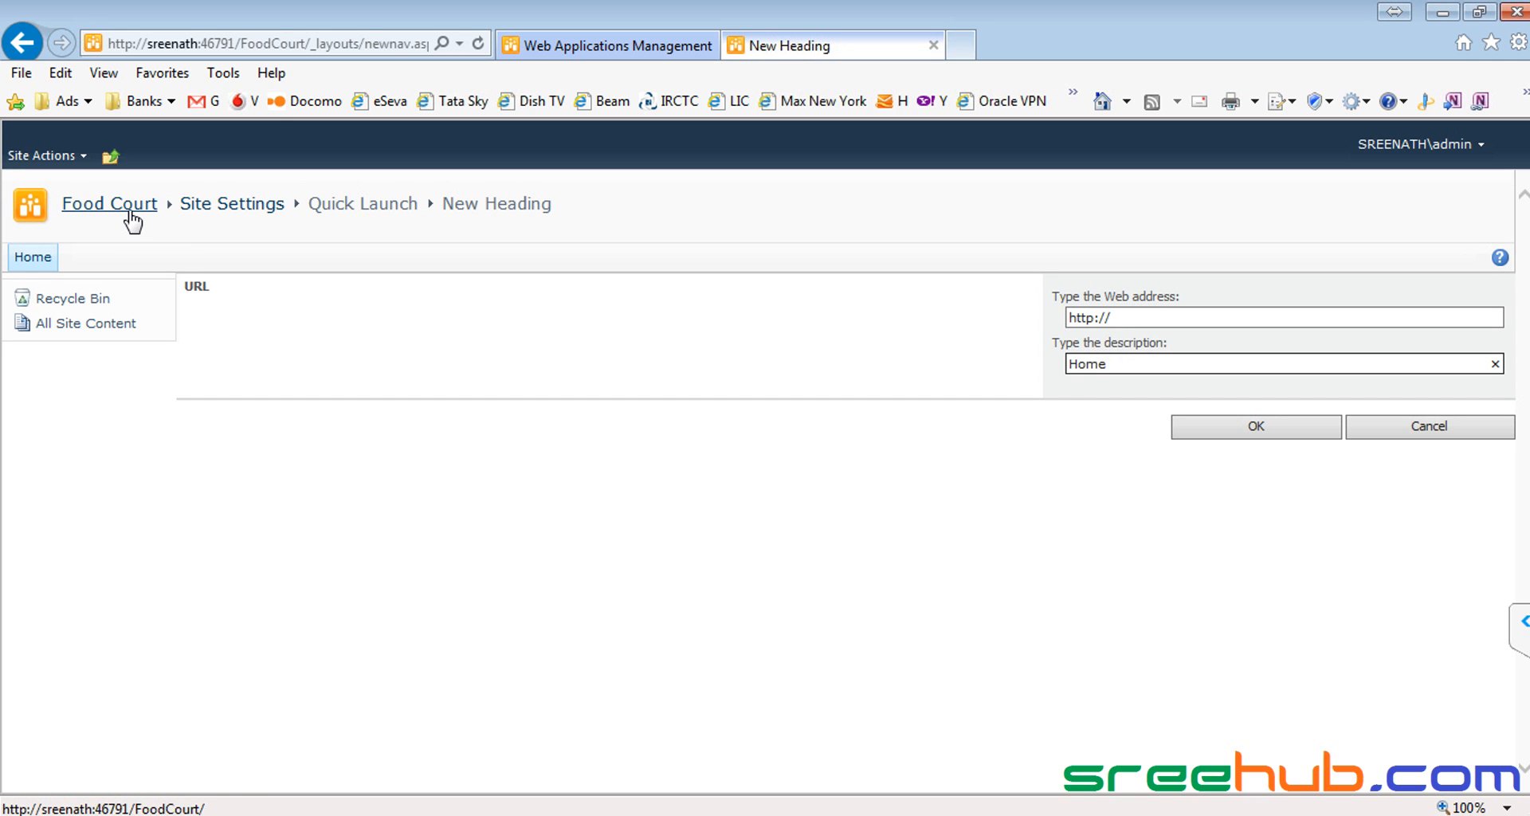
{"action": "key", "text": "alt+Tab"}
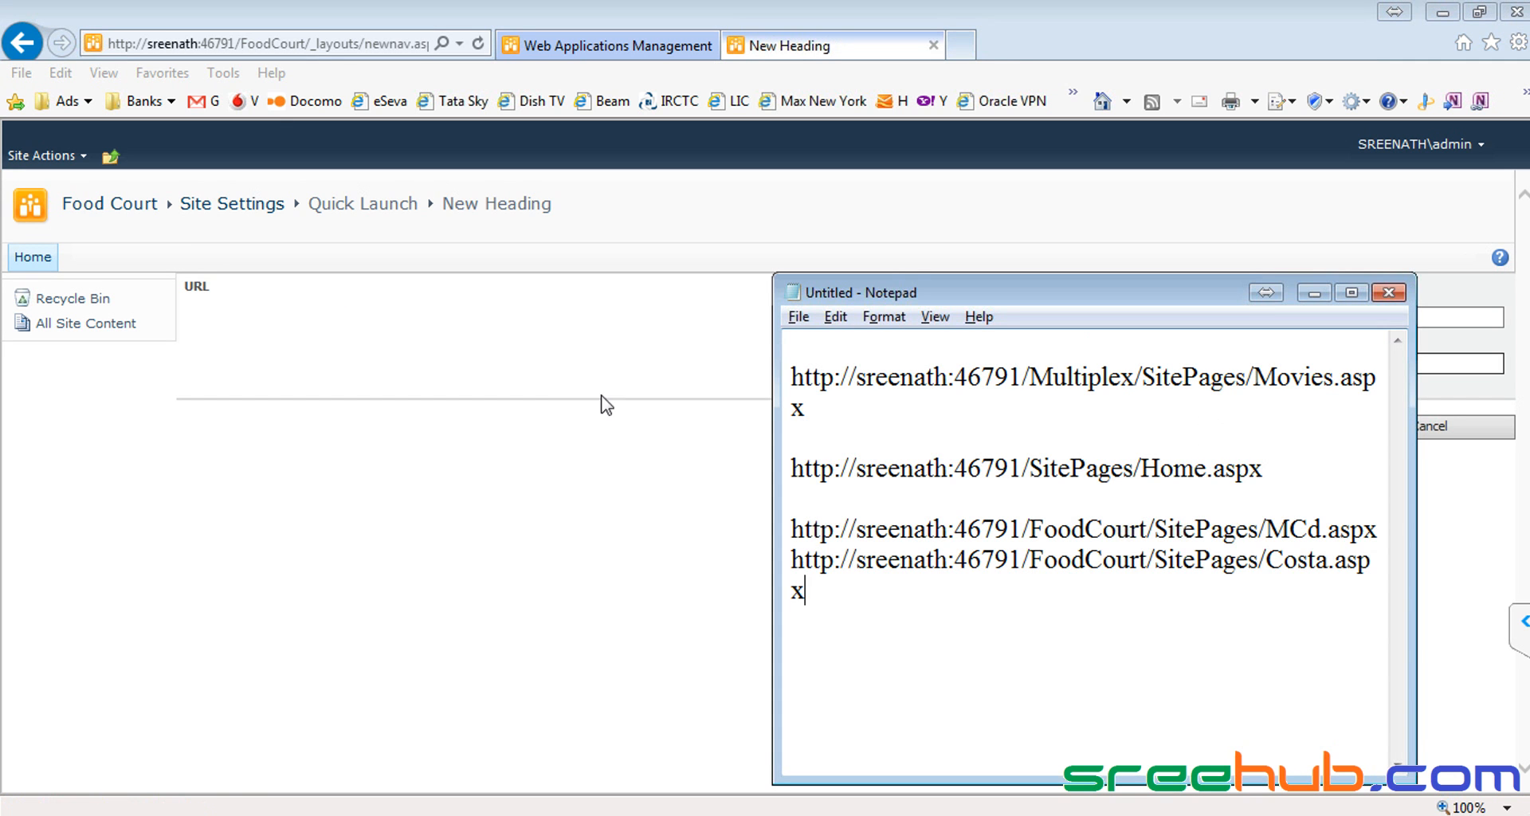
{"action": "left_click_drag", "start_coordinate": [1280, 471], "coordinate": [745, 456]}
{"action": "key", "text": "ctrl+c"}
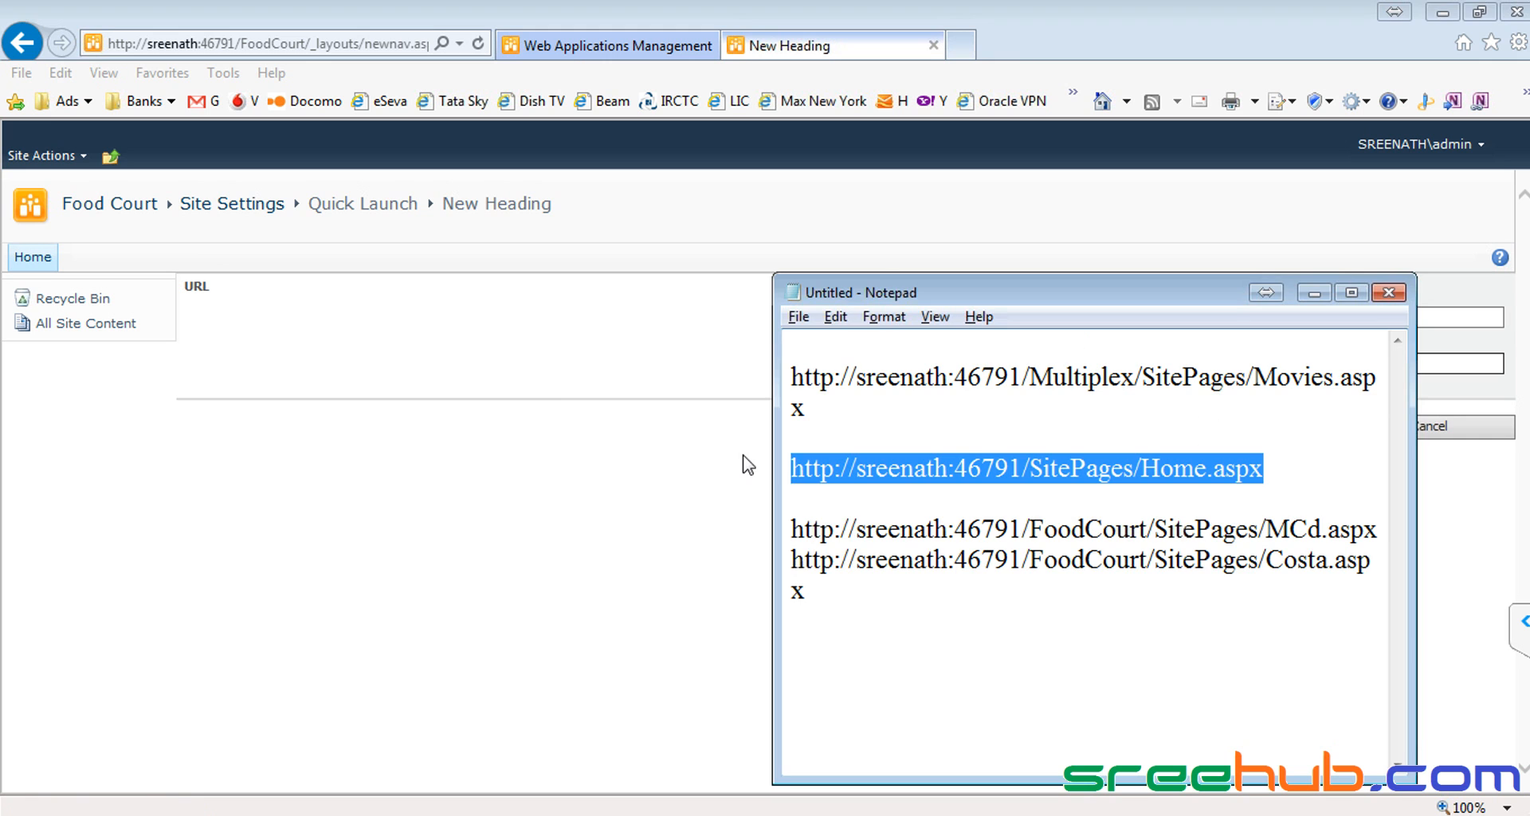
{"action": "key", "text": "alt+Tab"}
{"action": "triple_click", "coordinate": [1153, 320]}
{"action": "key", "text": "ctrl+v"}
{"action": "left_click", "coordinate": [1184, 434]}
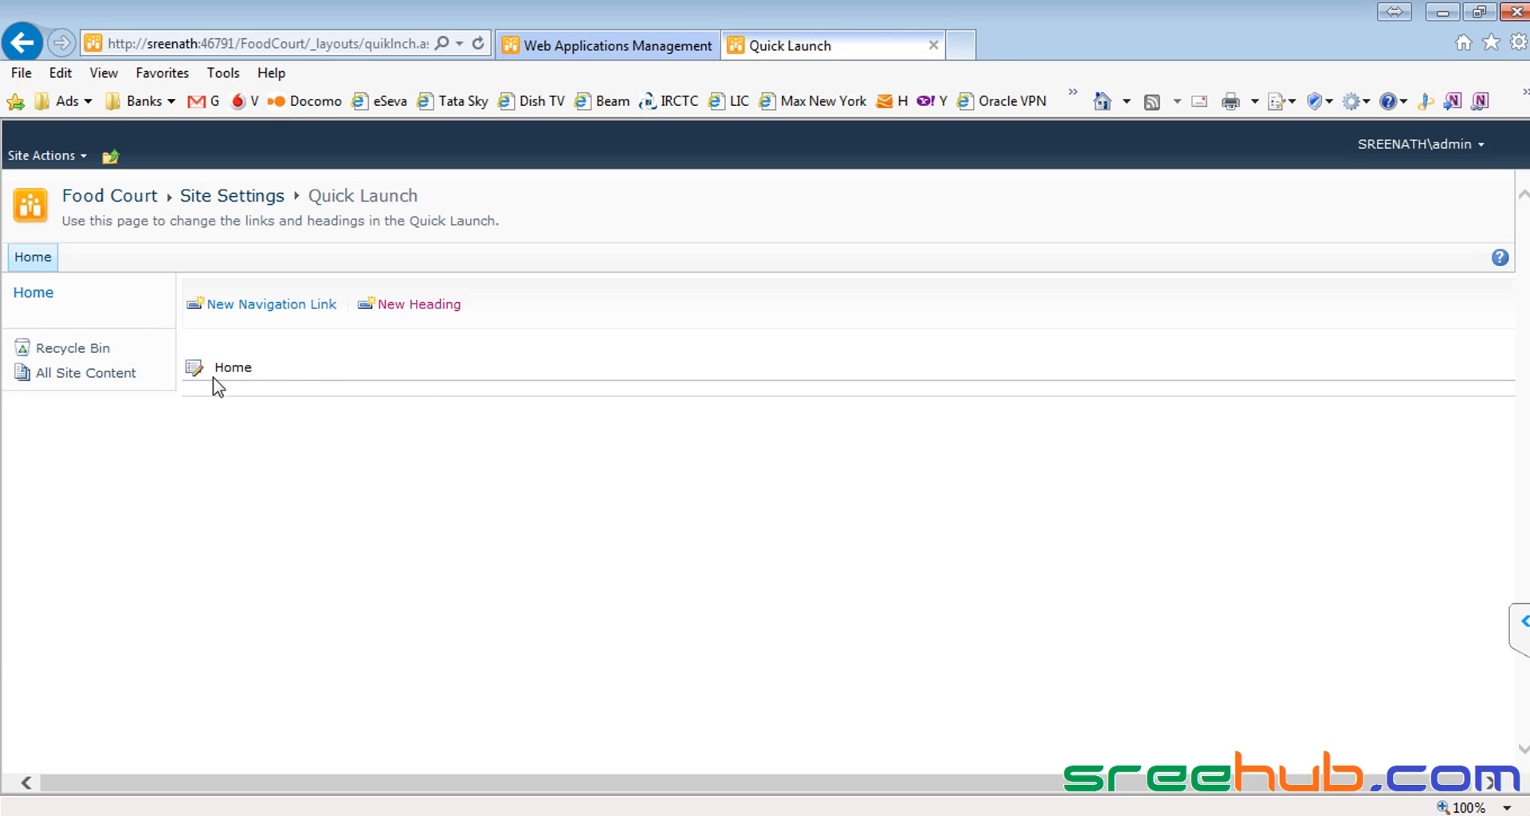
{"action": "left_click", "coordinate": [269, 313]}
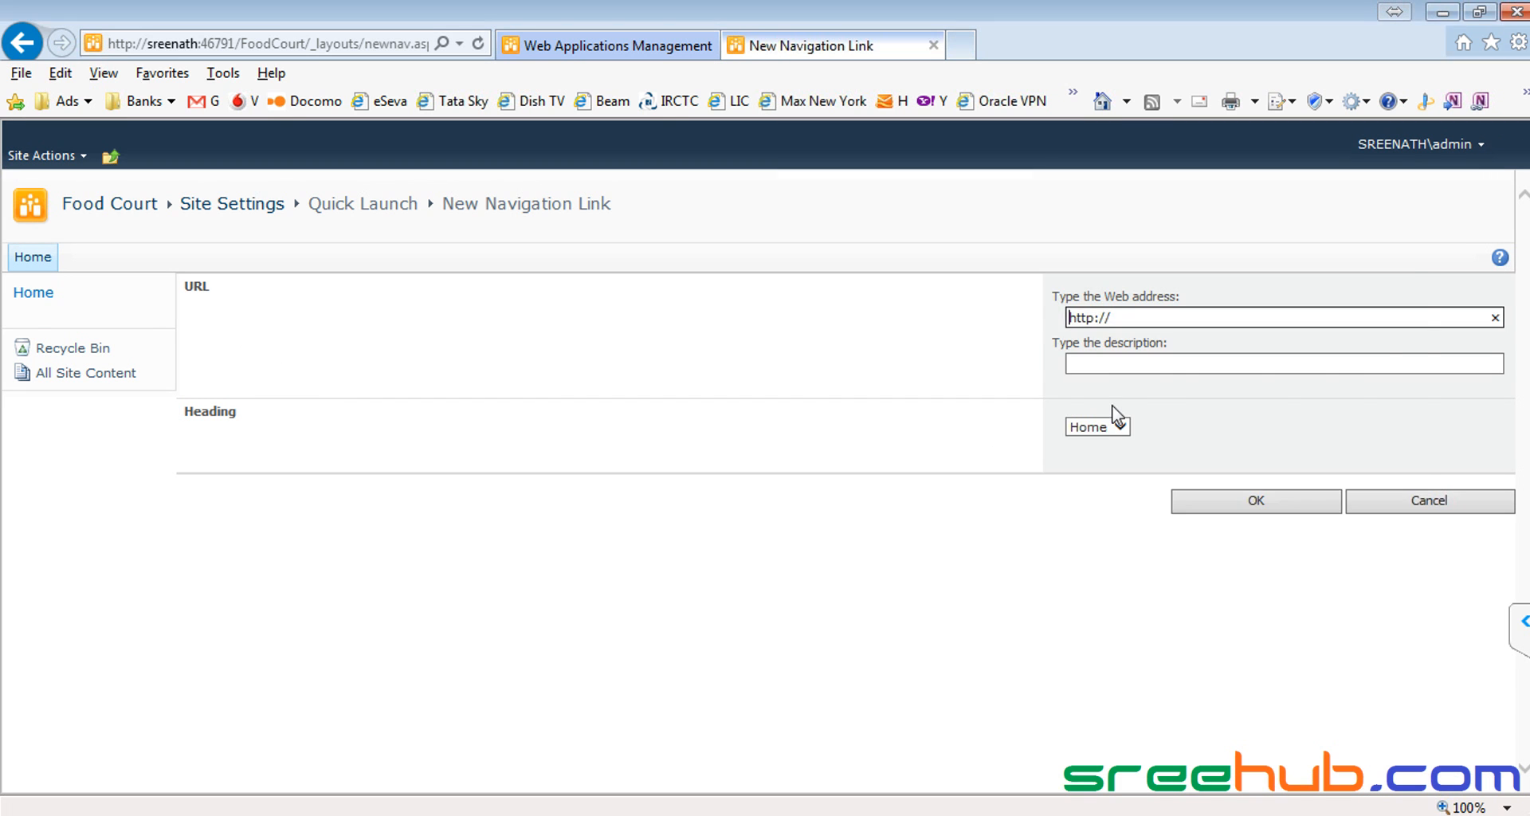
Step: Add a McD navigation link using the MCd.aspx address copied from Notepad
{"action": "key", "text": "alt+Tab"}
{"action": "left_click", "coordinate": [1218, 525]}
{"action": "triple_click", "coordinate": [1218, 525]}
{"action": "key", "text": "ctrl+c"}
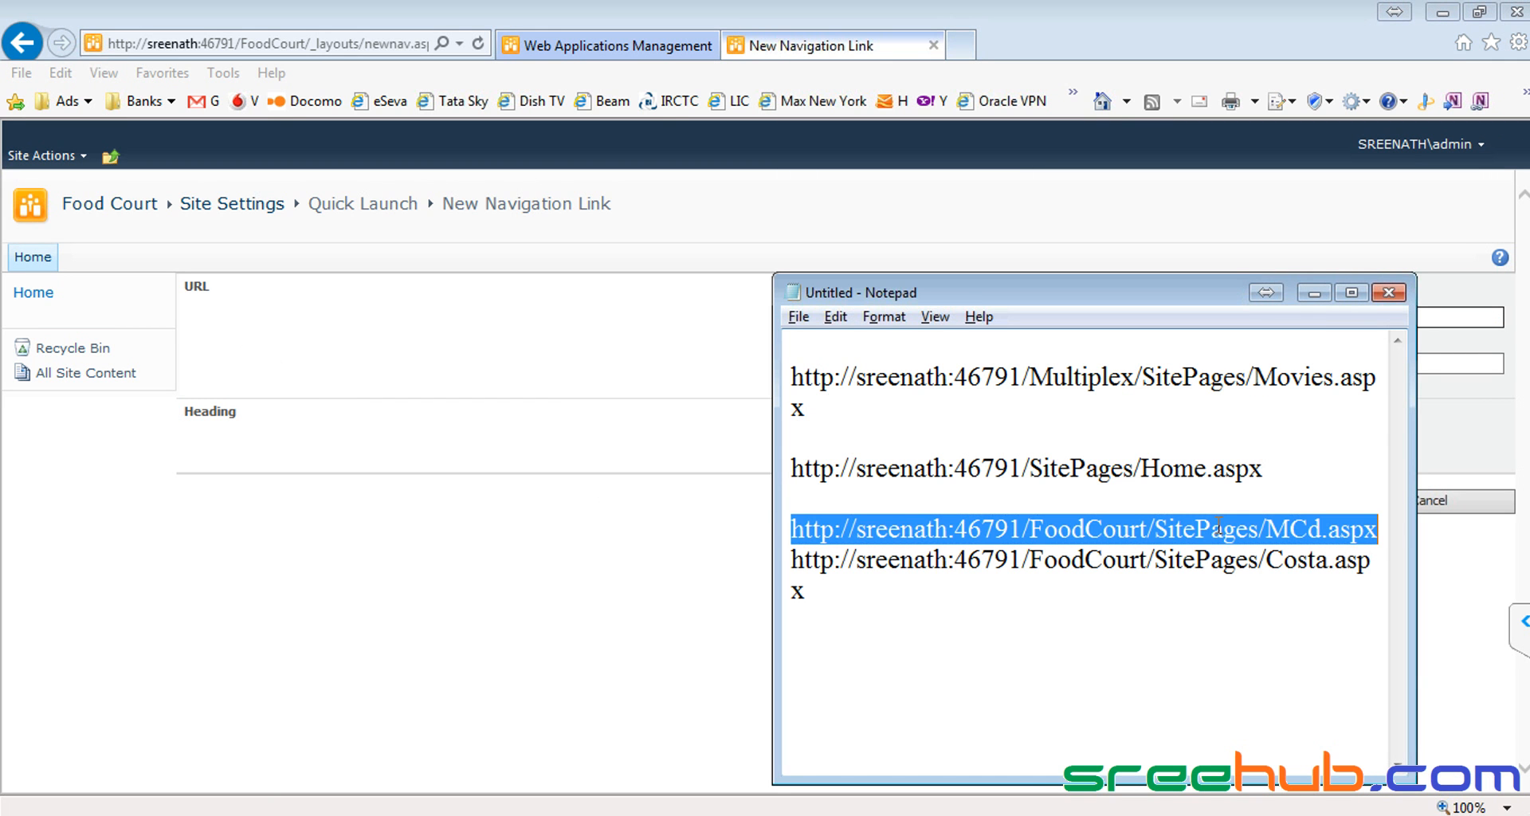
{"action": "key", "text": "alt+Tab"}
{"action": "triple_click", "coordinate": [1163, 315]}
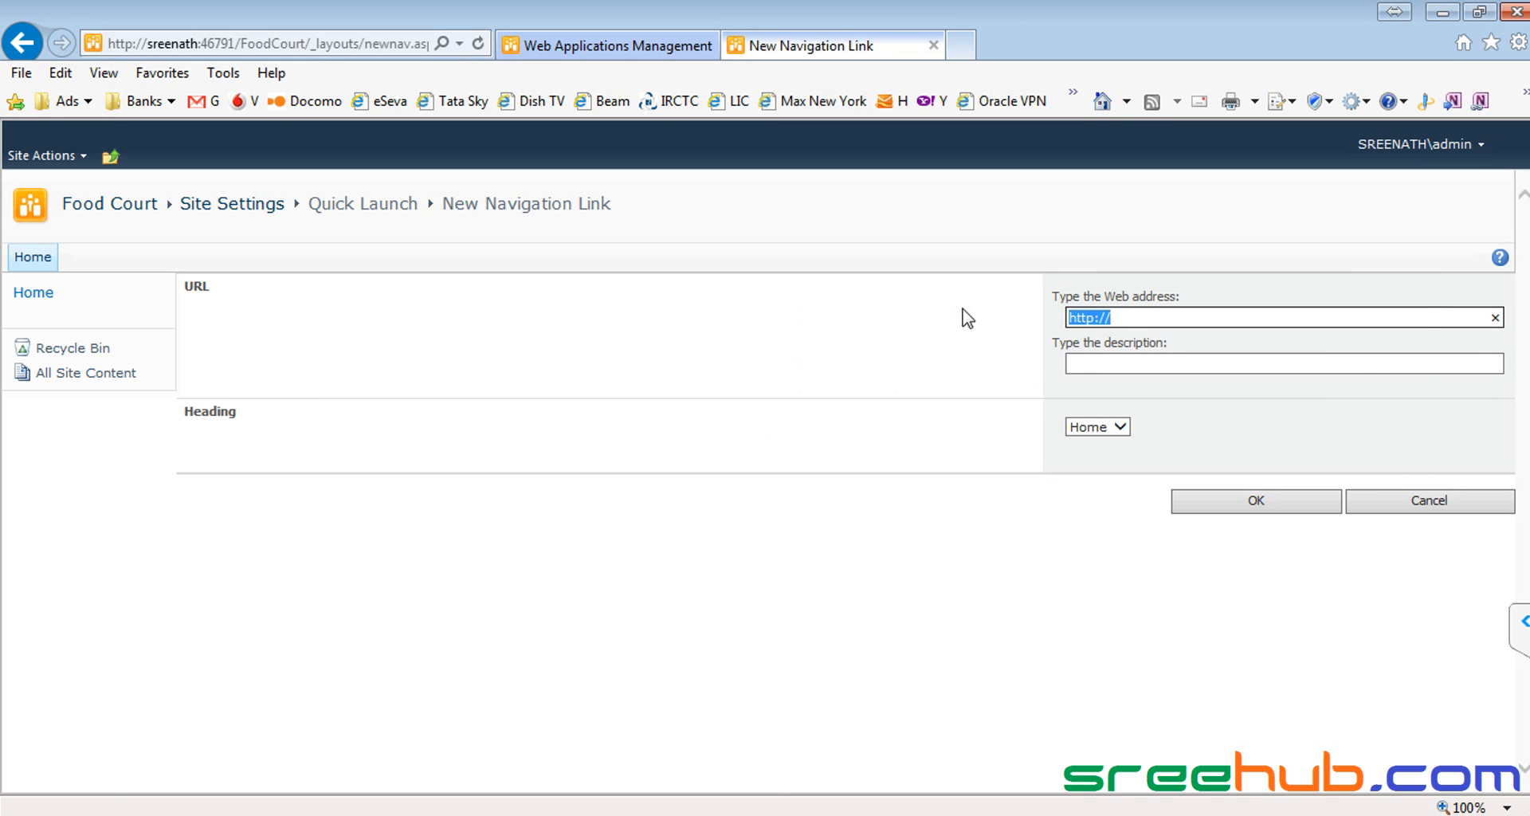
{"action": "key", "text": "ctrl+v"}
{"action": "left_click", "coordinate": [1131, 362]}
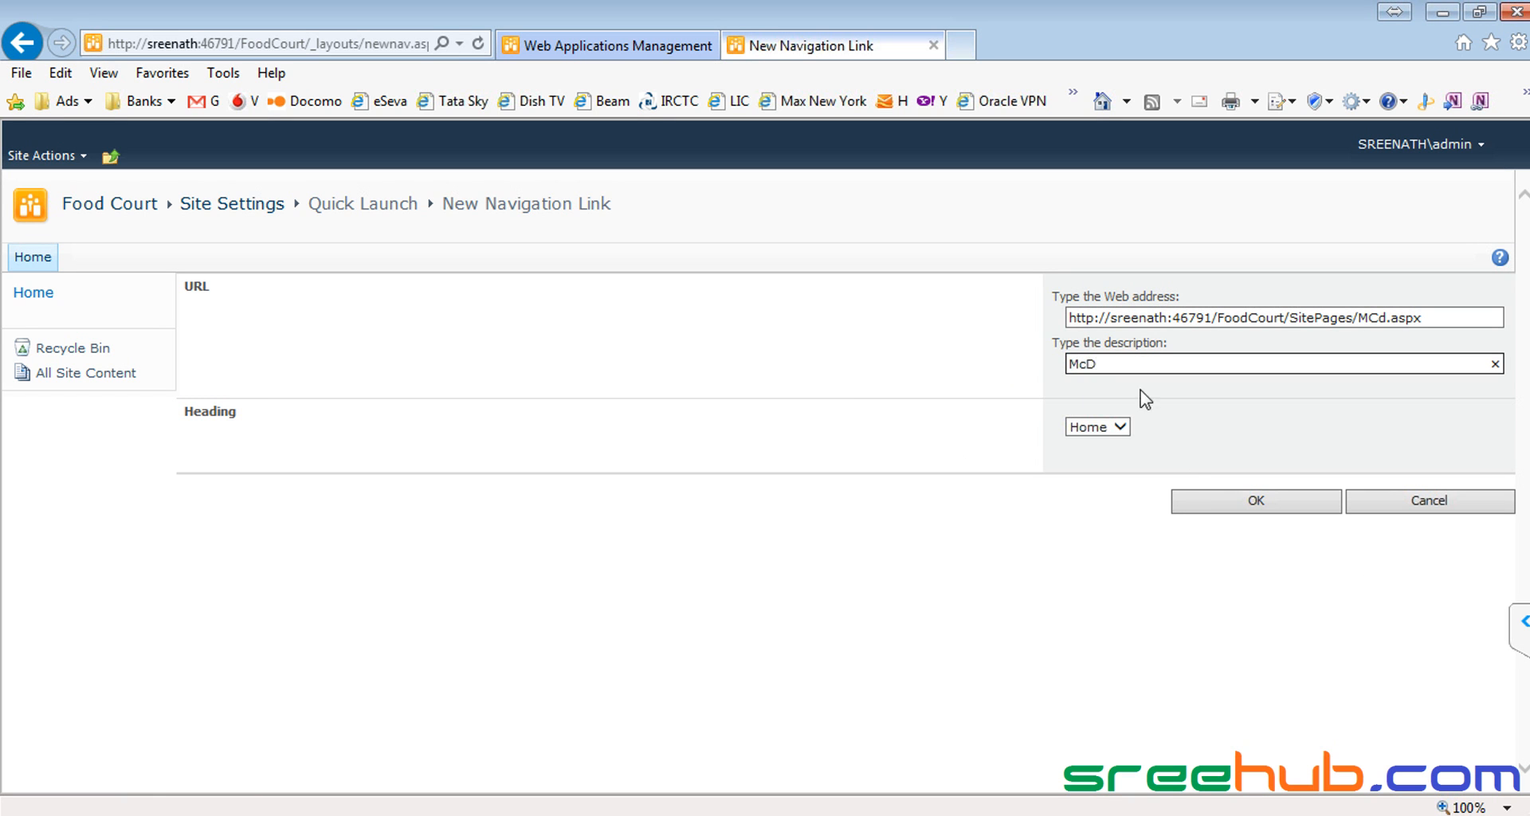
{"action": "left_click", "coordinate": [1266, 507]}
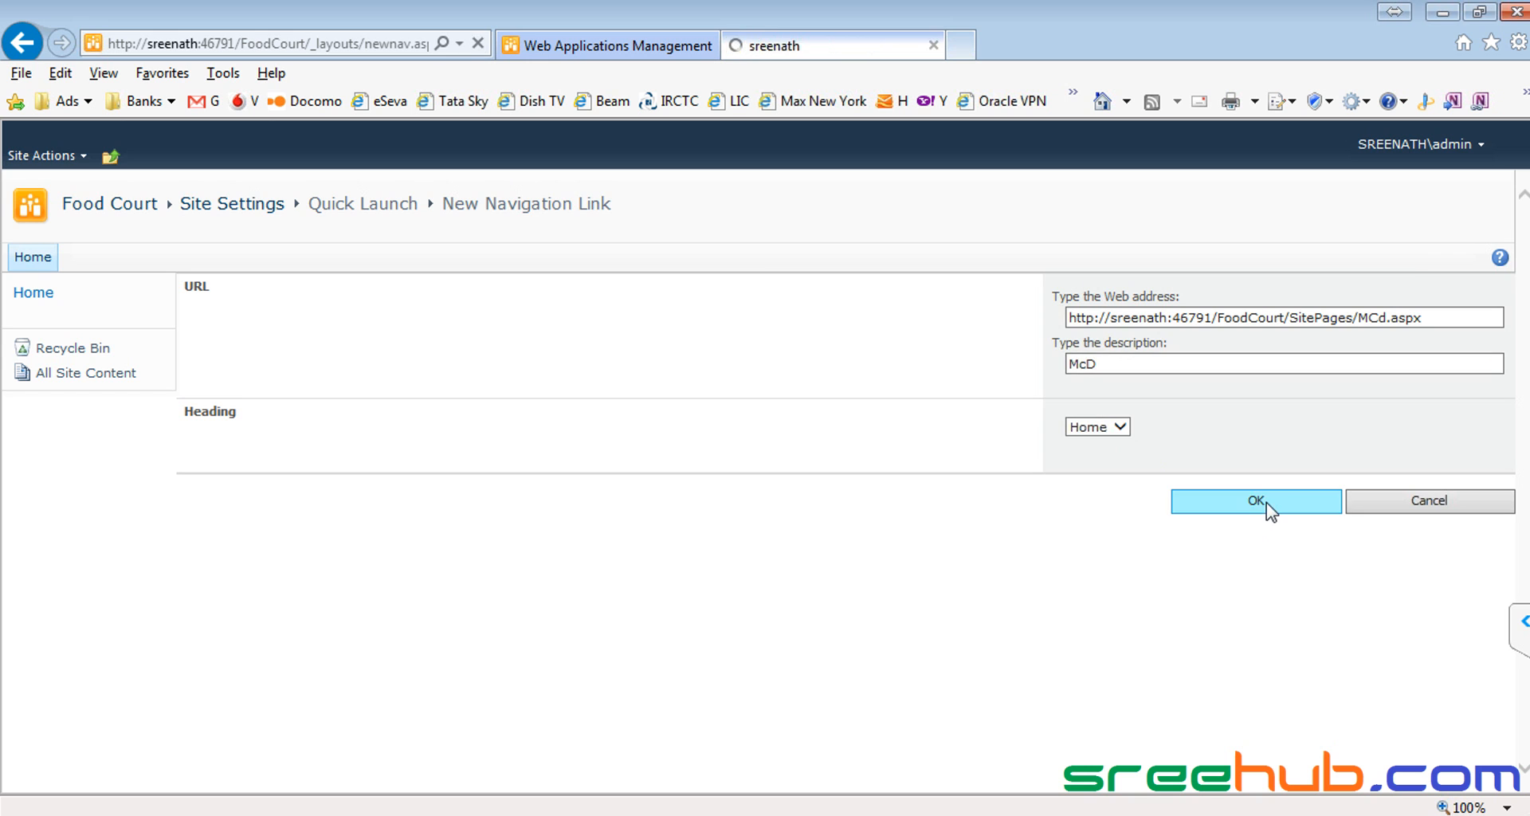
Step: Add a Costa navigation link using the Costa.aspx address copied from Notepad
{"action": "key", "text": "alt+Tab"}
{"action": "double_click", "coordinate": [1025, 554]}
{"action": "key", "text": "ctrl+c"}
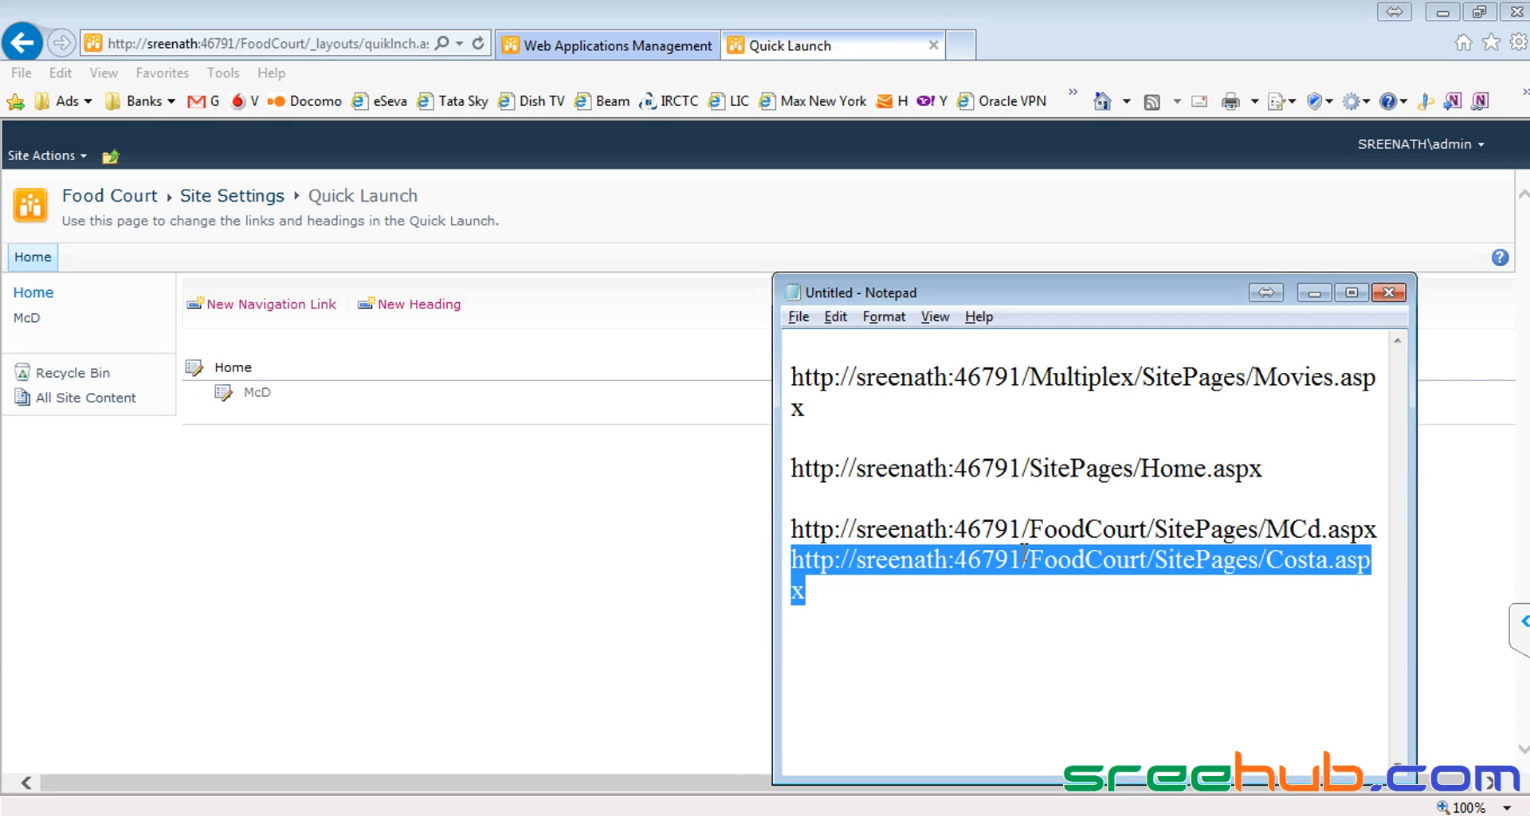
{"action": "key", "text": "alt+Tab"}
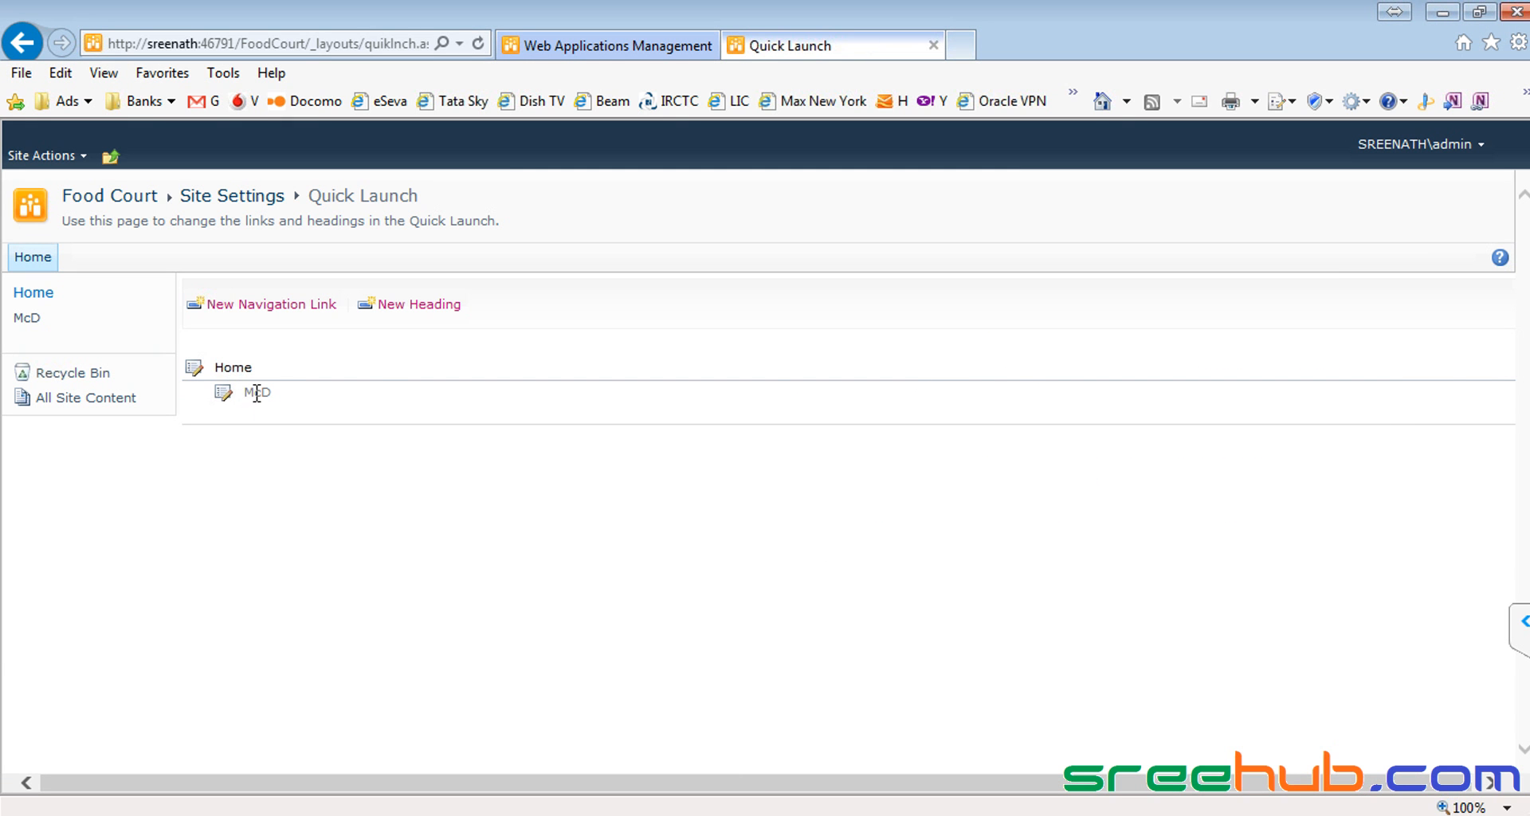
{"action": "left_click", "coordinate": [255, 306]}
{"action": "key", "text": "ctrl+a"}
{"action": "key", "text": "ctrl+v"}
{"action": "left_click", "coordinate": [1128, 365]}
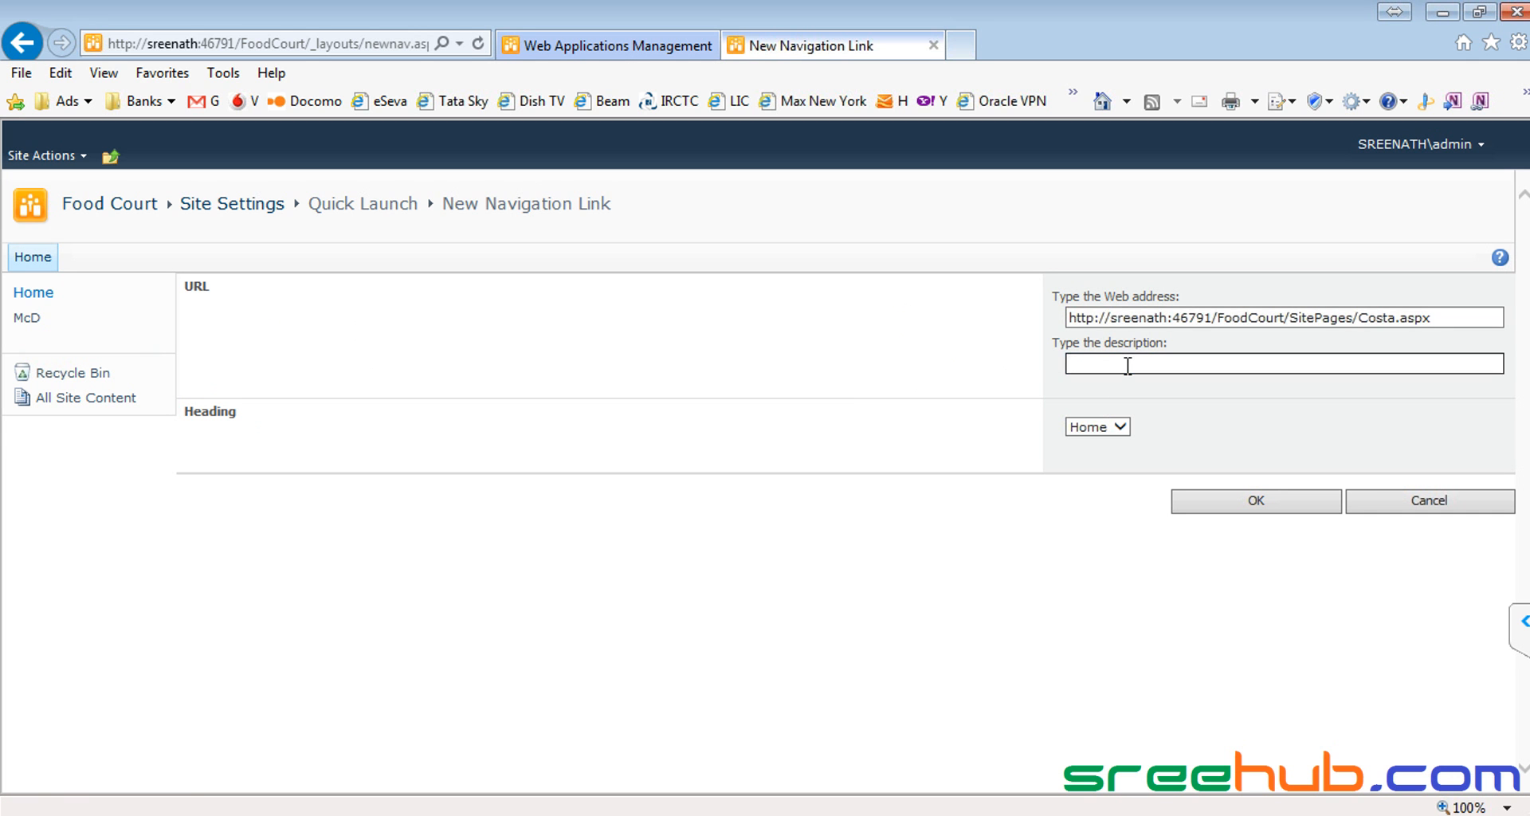
{"action": "left_click", "coordinate": [1215, 499]}
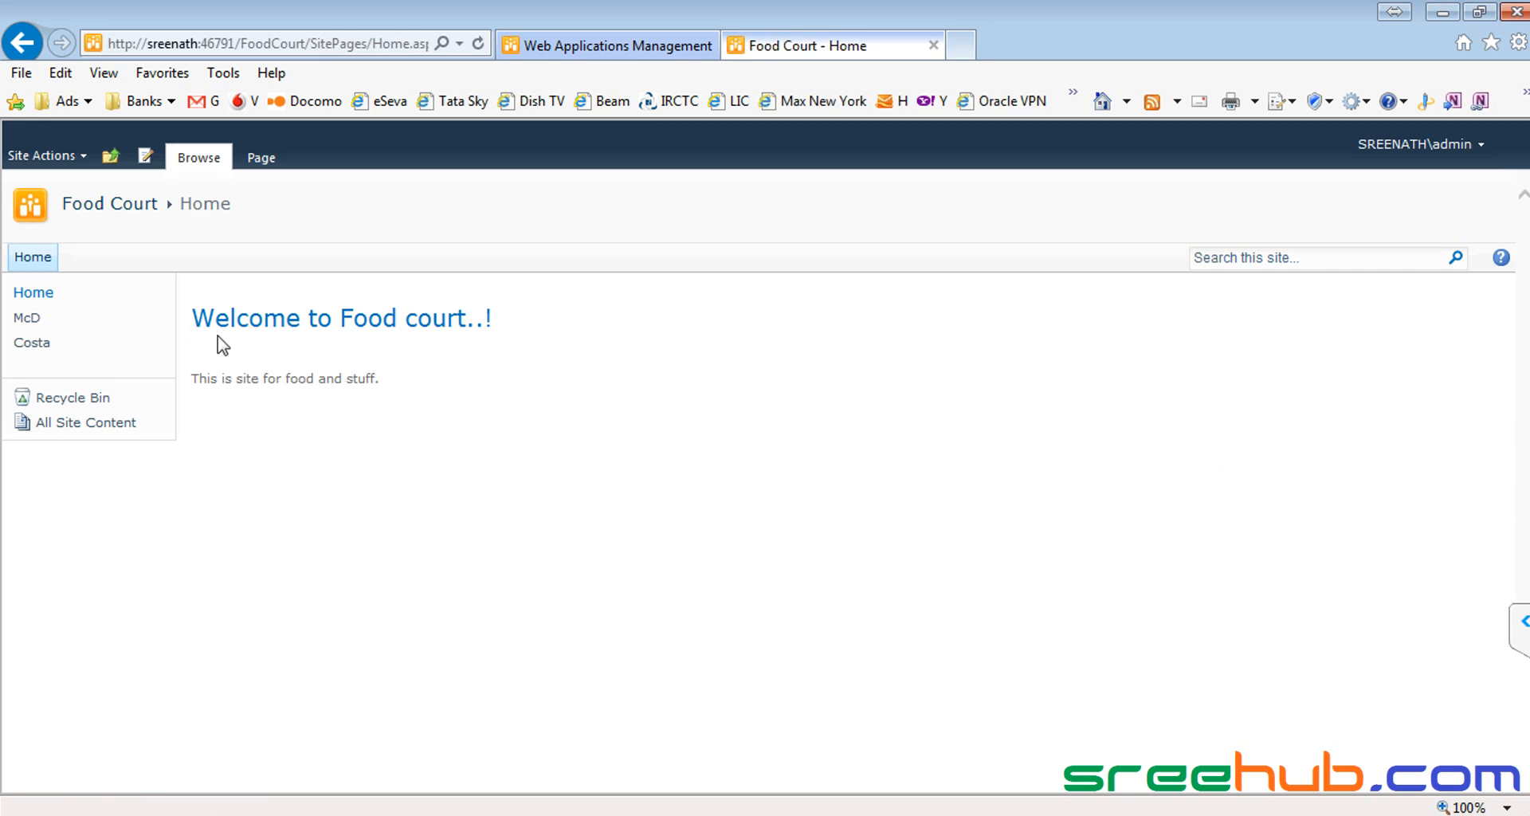
Step: Test the Quick Launch Home link twice, returning to Food Court each time
{"action": "left_click", "coordinate": [38, 293]}
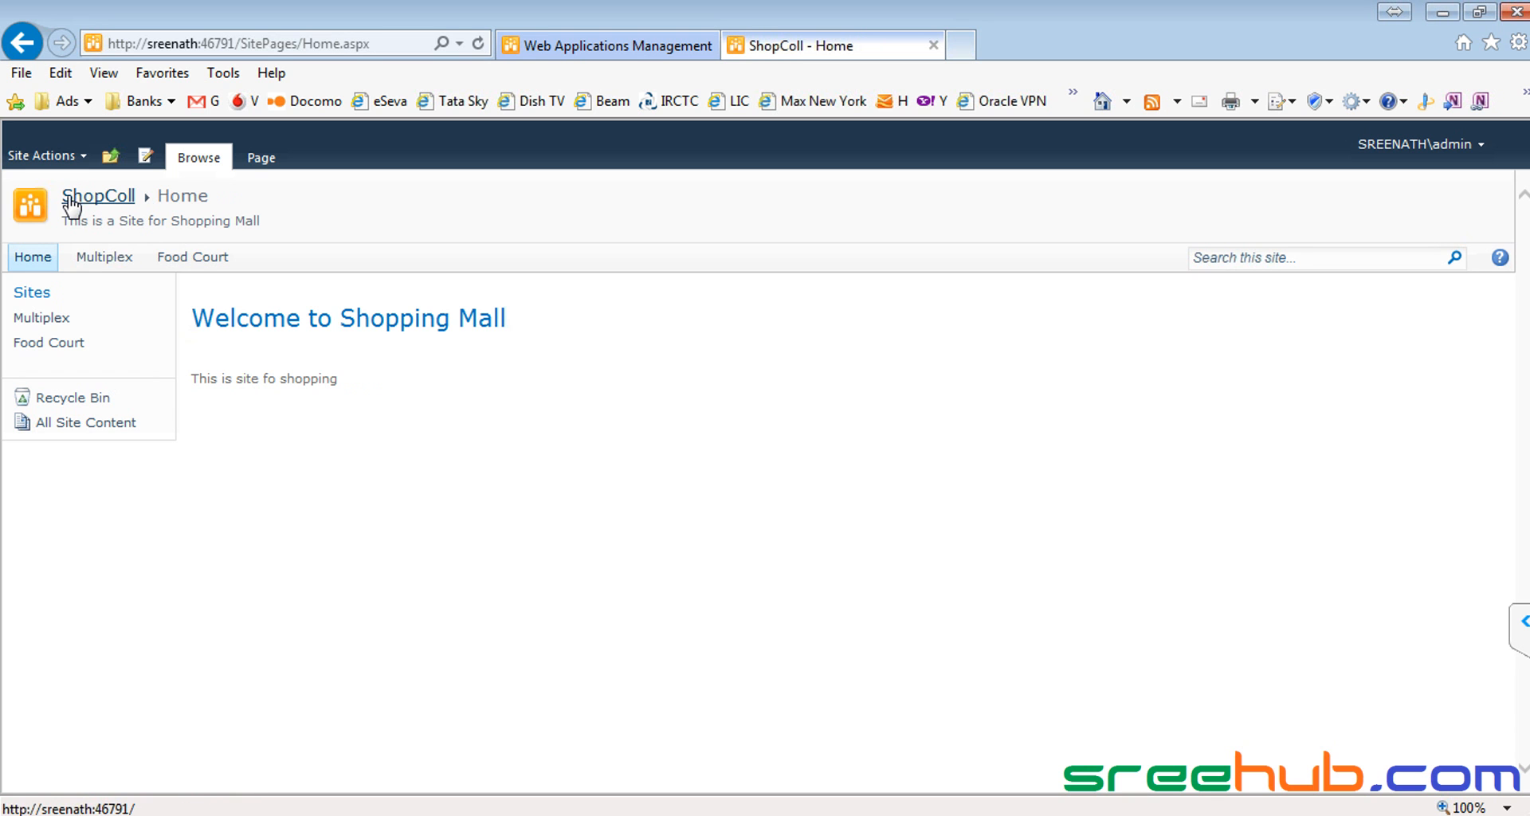
{"action": "left_click", "coordinate": [172, 268]}
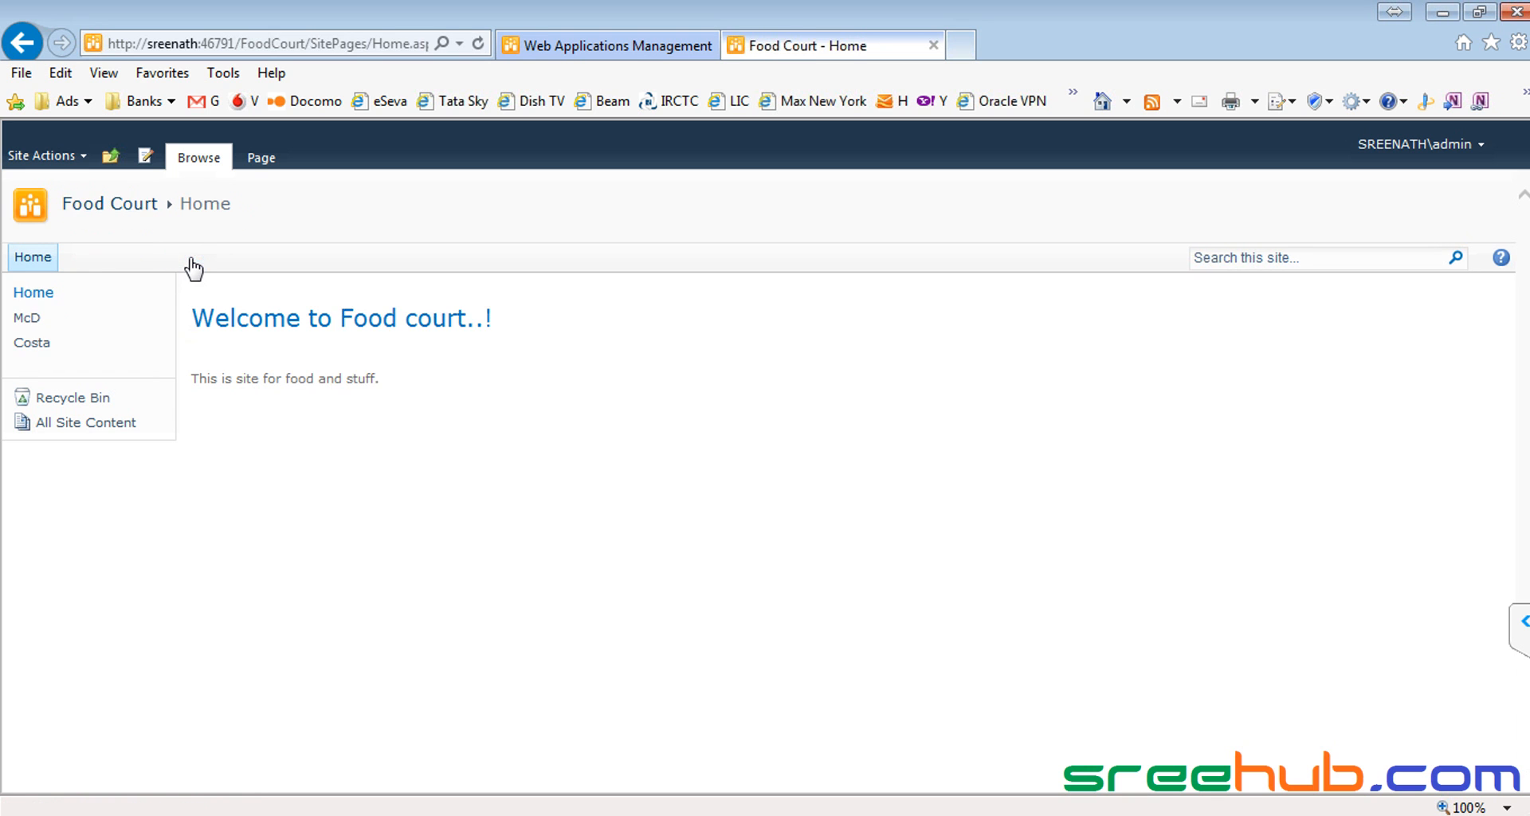
{"action": "left_click", "coordinate": [38, 296]}
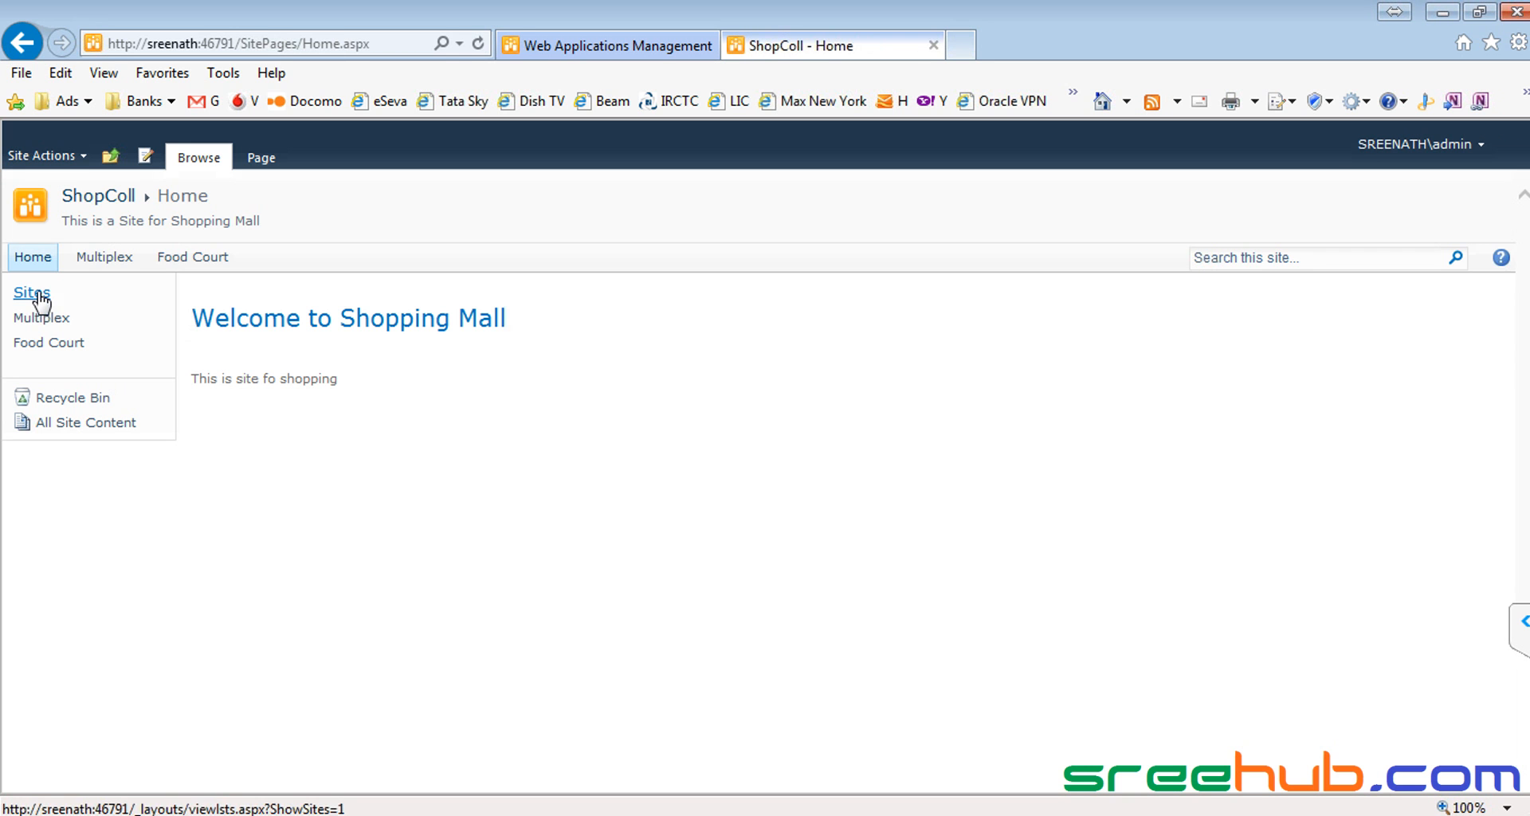
{"action": "left_click", "coordinate": [195, 263]}
Step: Open the McD and Costa pages from the Quick Launch, finishing on the McD page
{"action": "left_click", "coordinate": [28, 319]}
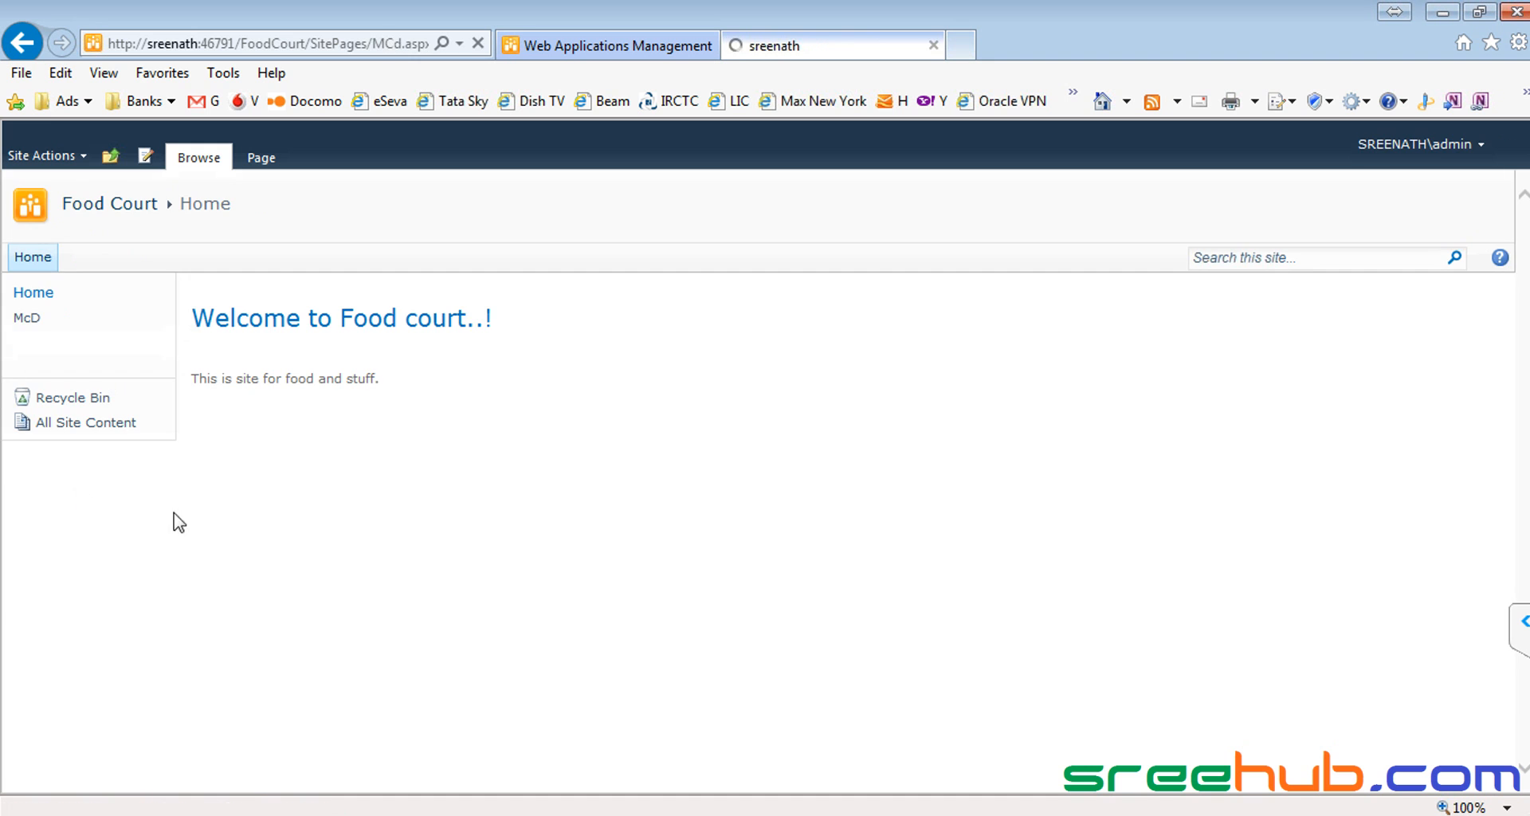
{"action": "left_click_drag", "start_coordinate": [194, 313], "coordinate": [570, 313]}
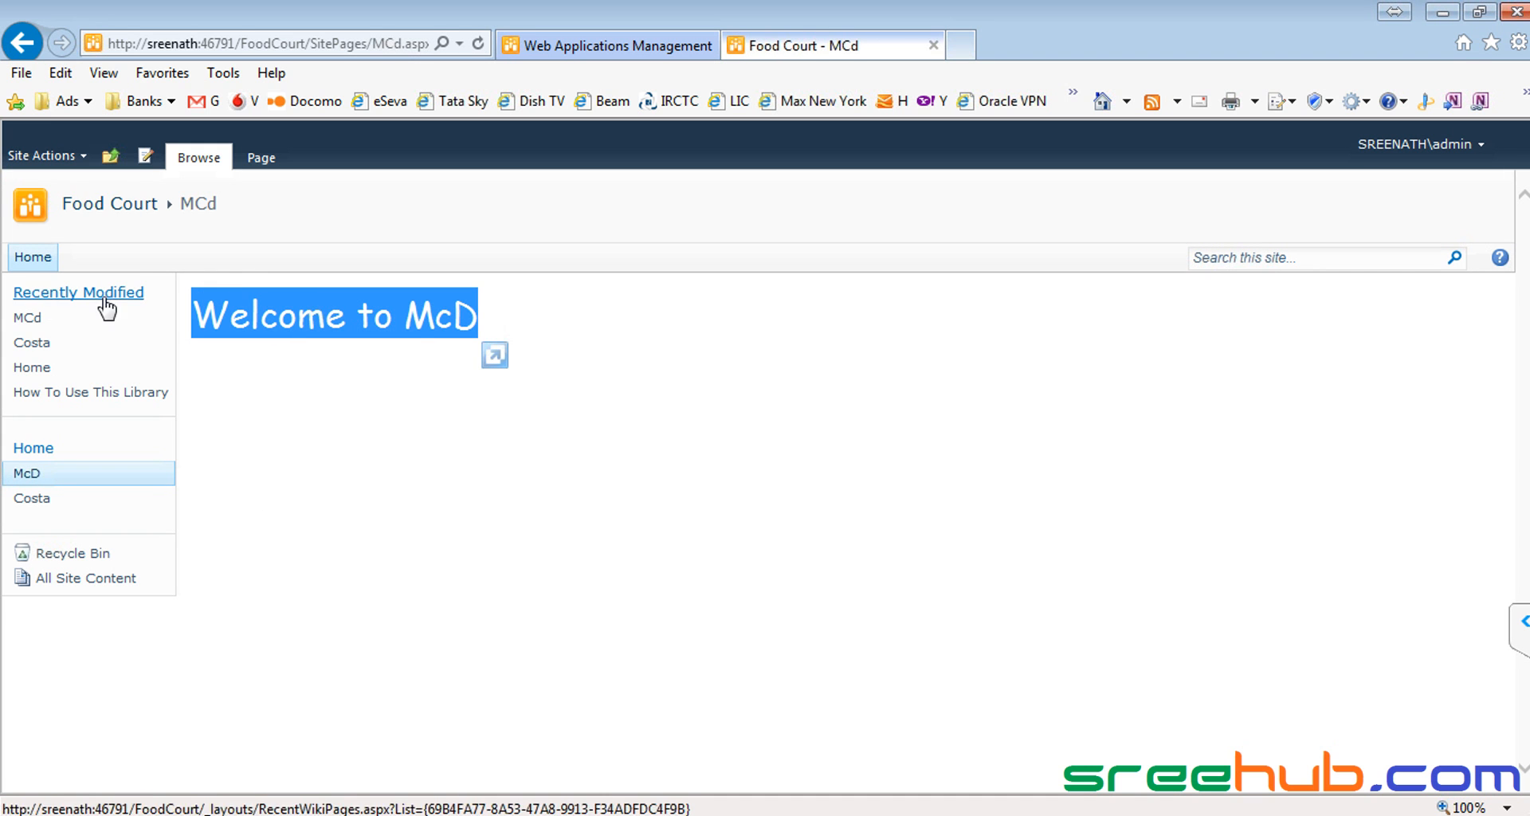
{"action": "left_click", "coordinate": [112, 208]}
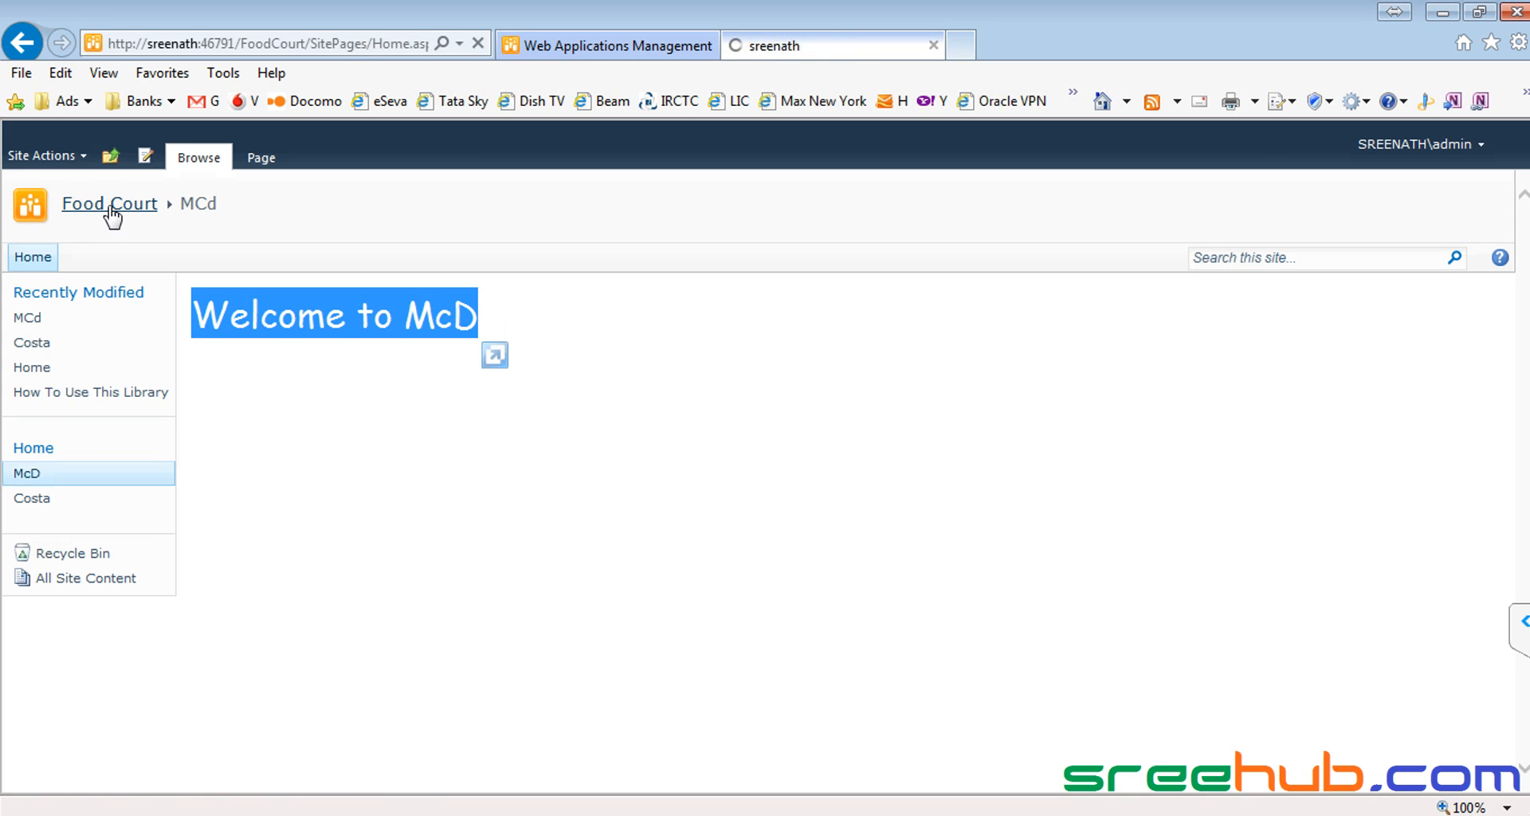
{"action": "left_click", "coordinate": [31, 343]}
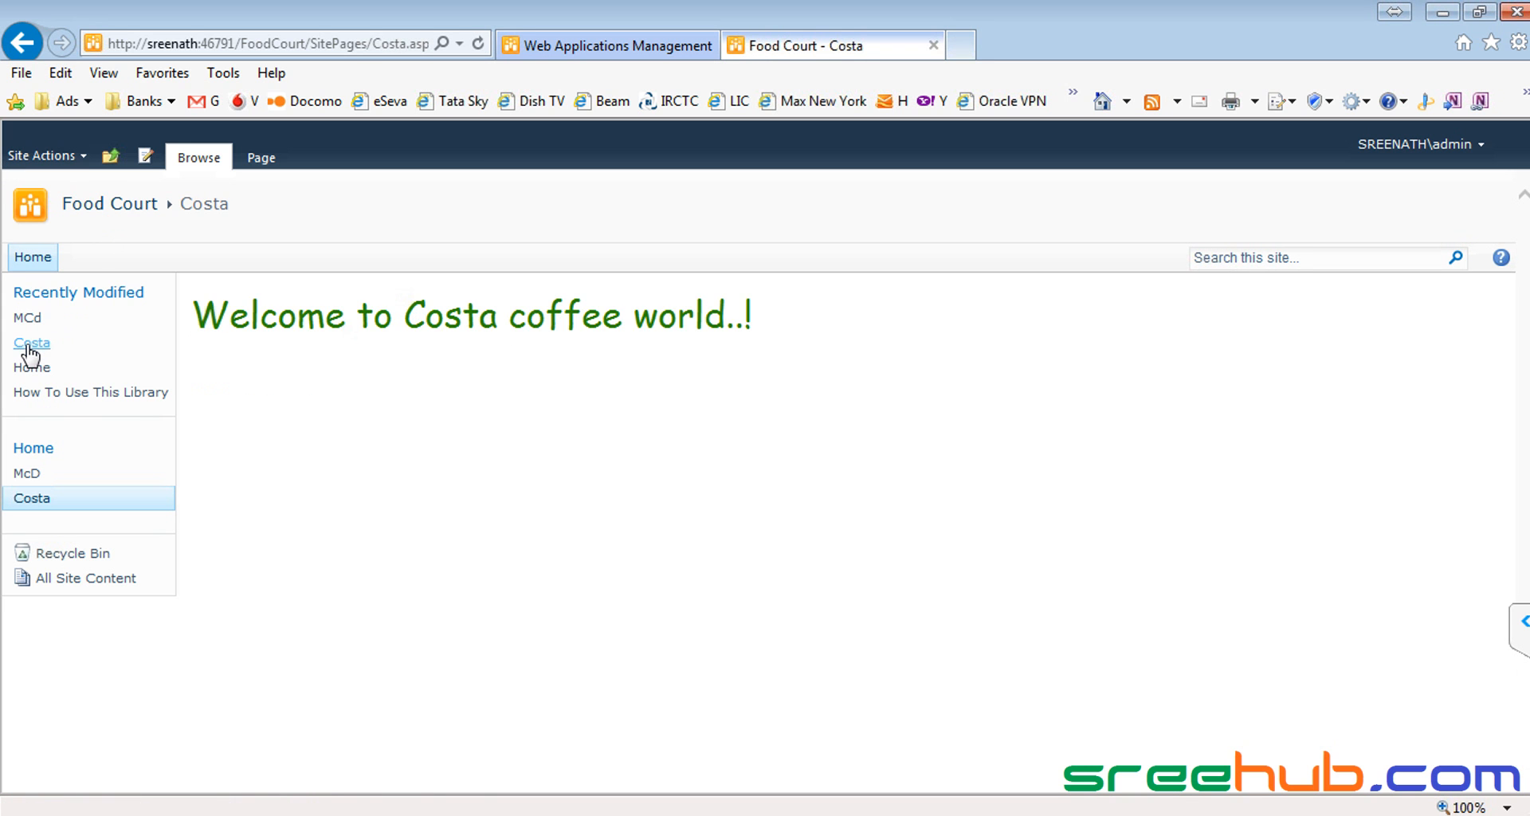
{"action": "left_click_drag", "start_coordinate": [193, 314], "coordinate": [1064, 316]}
{"action": "left_click", "coordinate": [113, 209]}
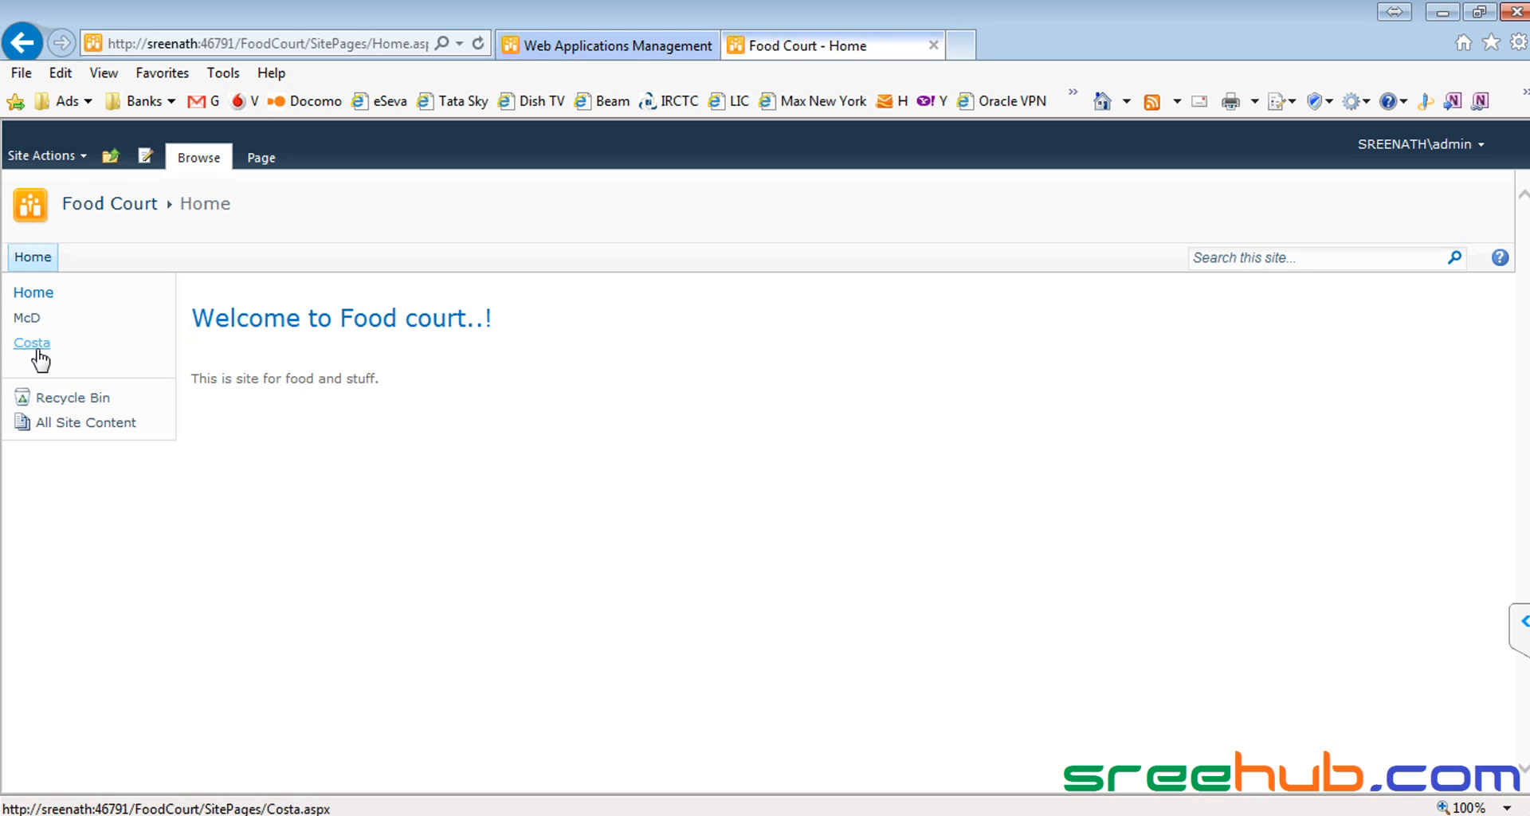
{"action": "left_click", "coordinate": [28, 320]}
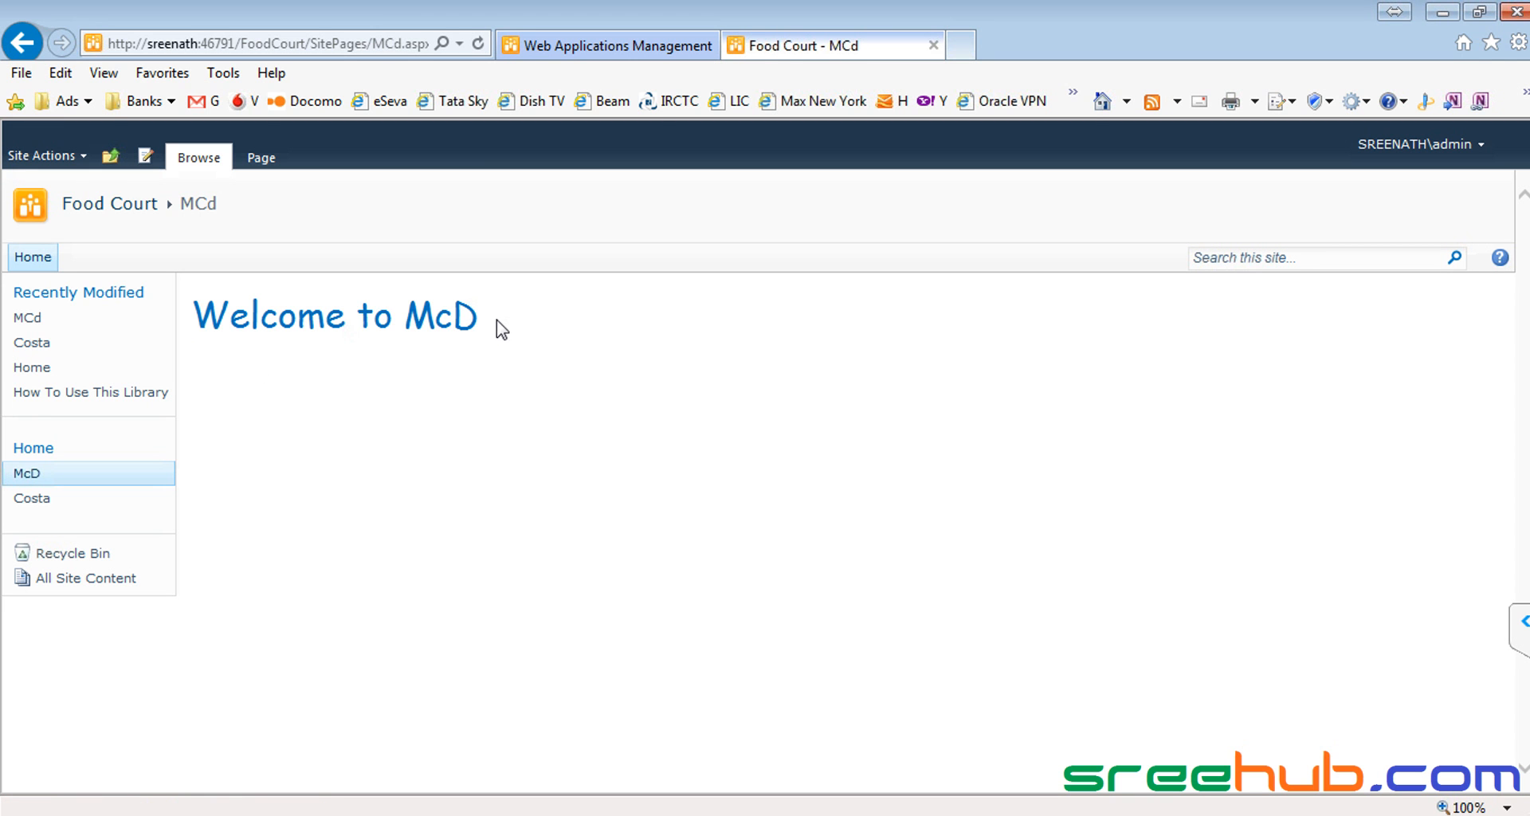
{"action": "left_click", "coordinate": [62, 160]}
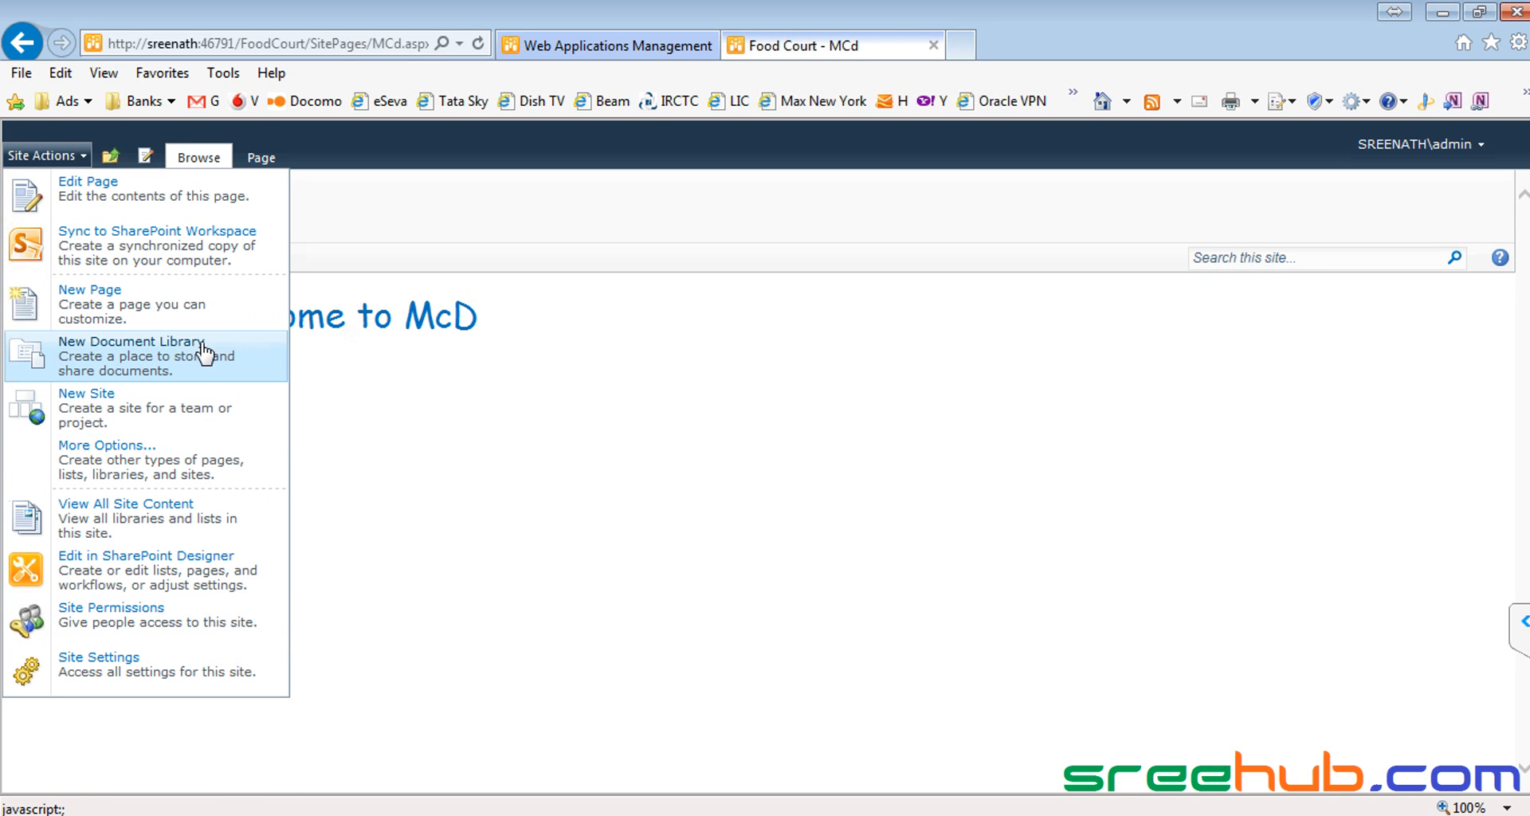
Step: From Site Actions, open the Create gallery, filter to lists and pick Custom List
{"action": "left_click", "coordinate": [62, 159]}
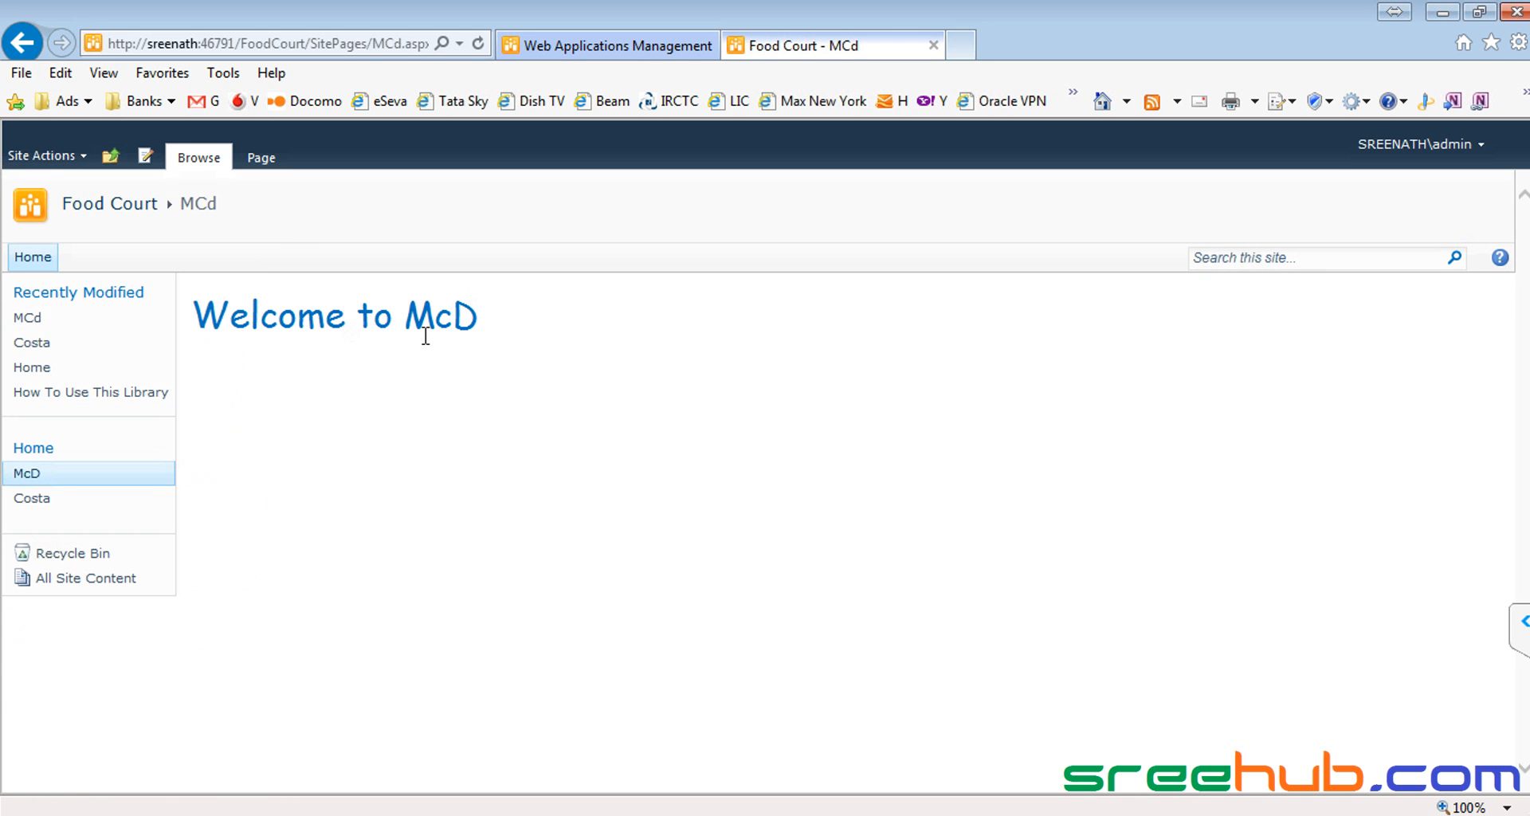
{"action": "left_click", "coordinate": [63, 159]}
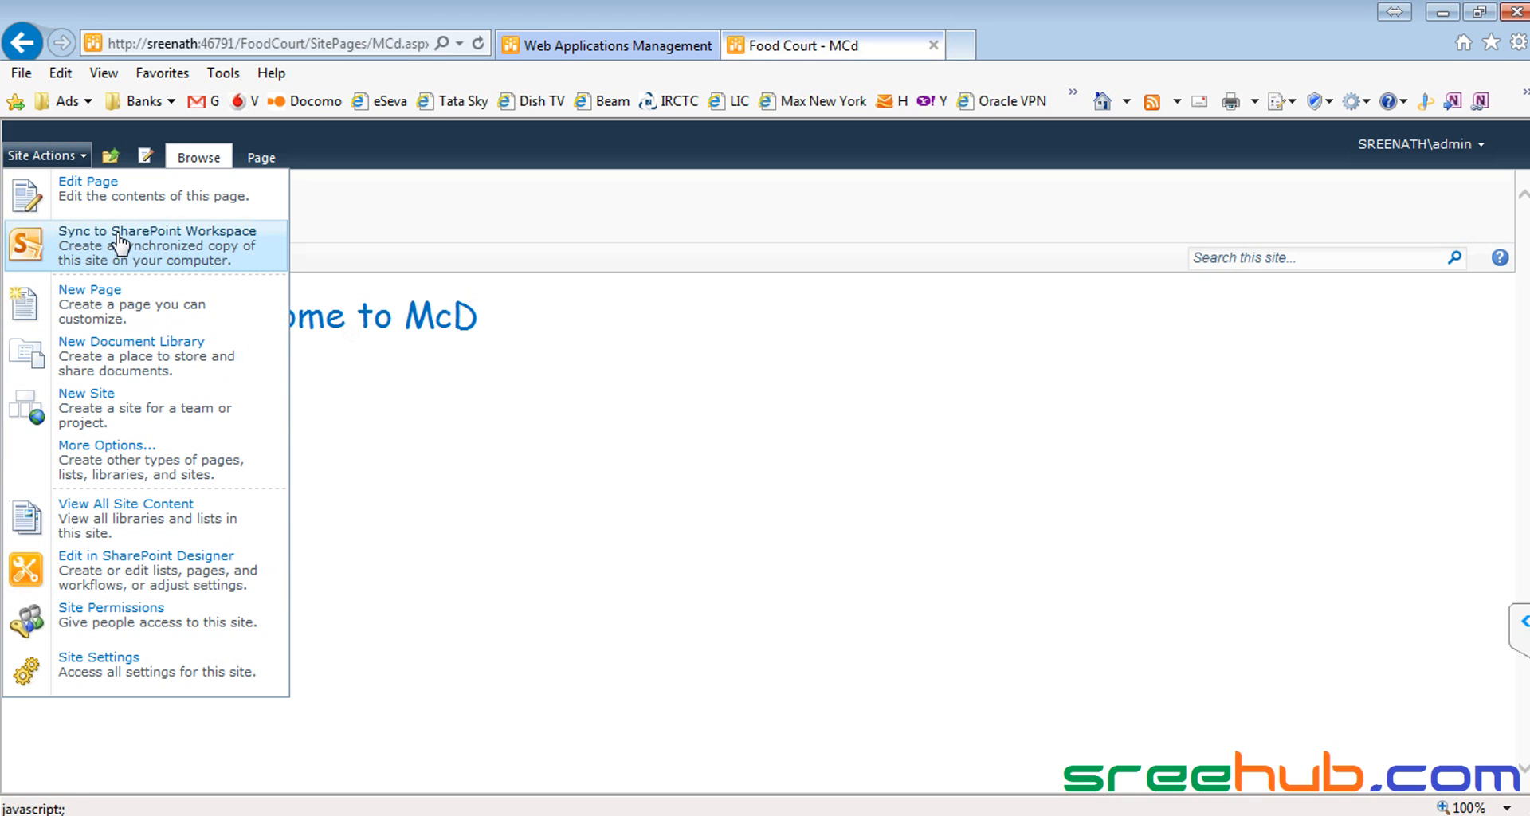
{"action": "left_click", "coordinate": [129, 457]}
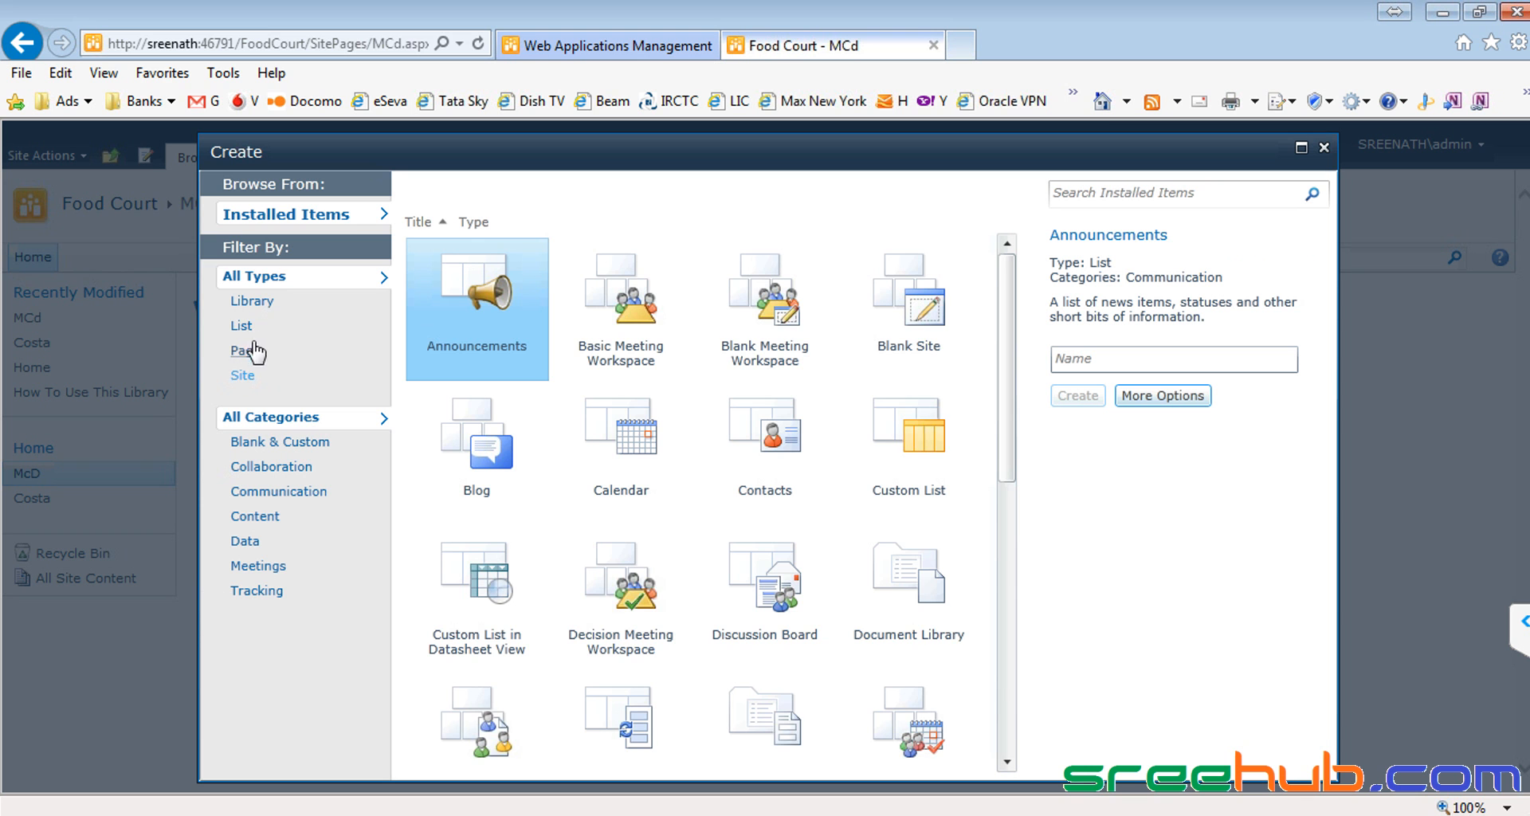
{"action": "left_click", "coordinate": [241, 325]}
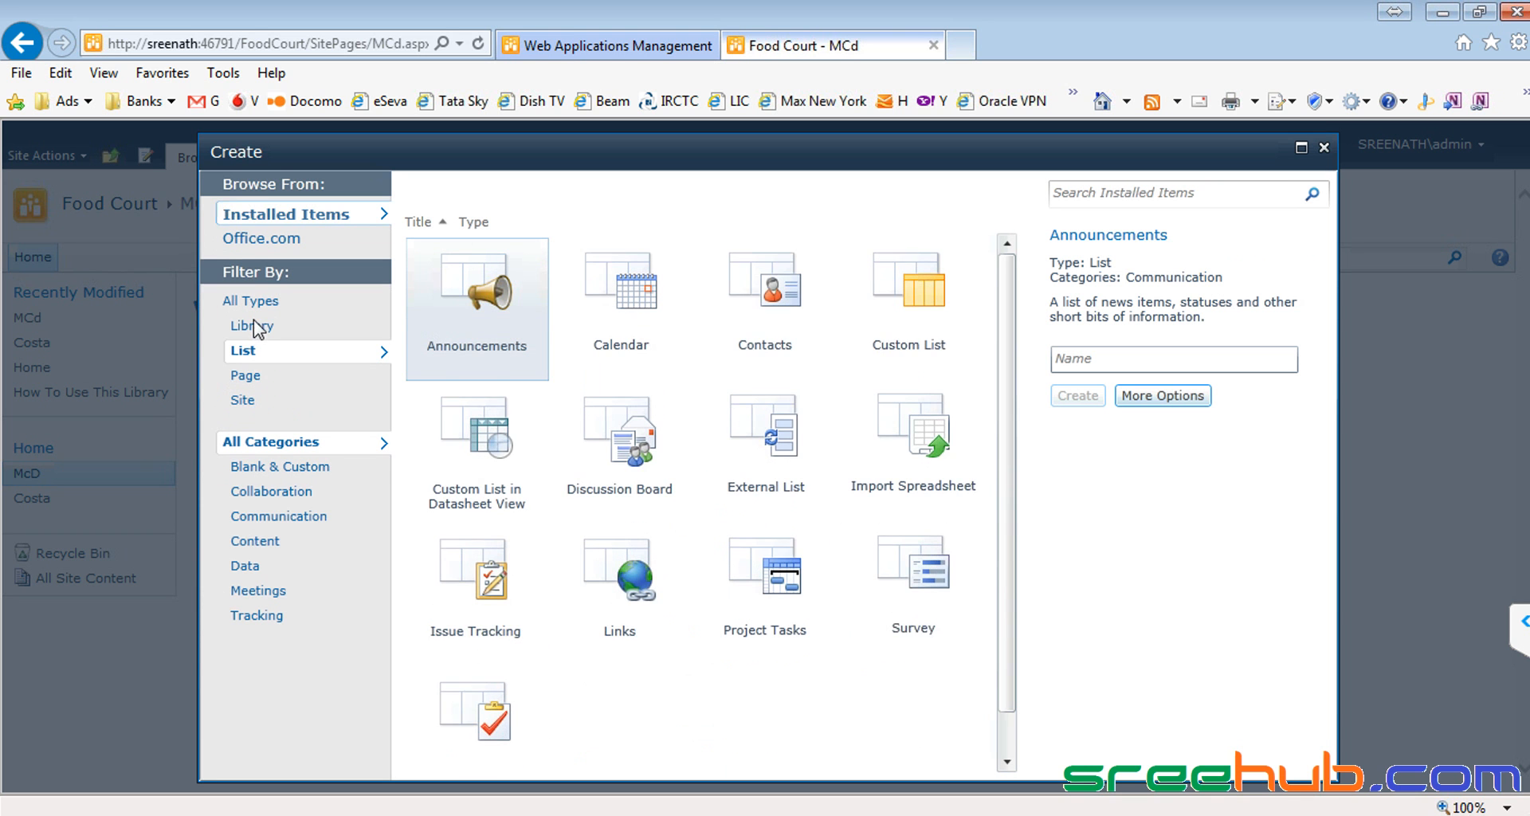
{"action": "left_click", "coordinate": [905, 300]}
Step: Name the custom list 'Pizza', keep it on the Quick Launch, and create it
{"action": "left_click", "coordinate": [1125, 401]}
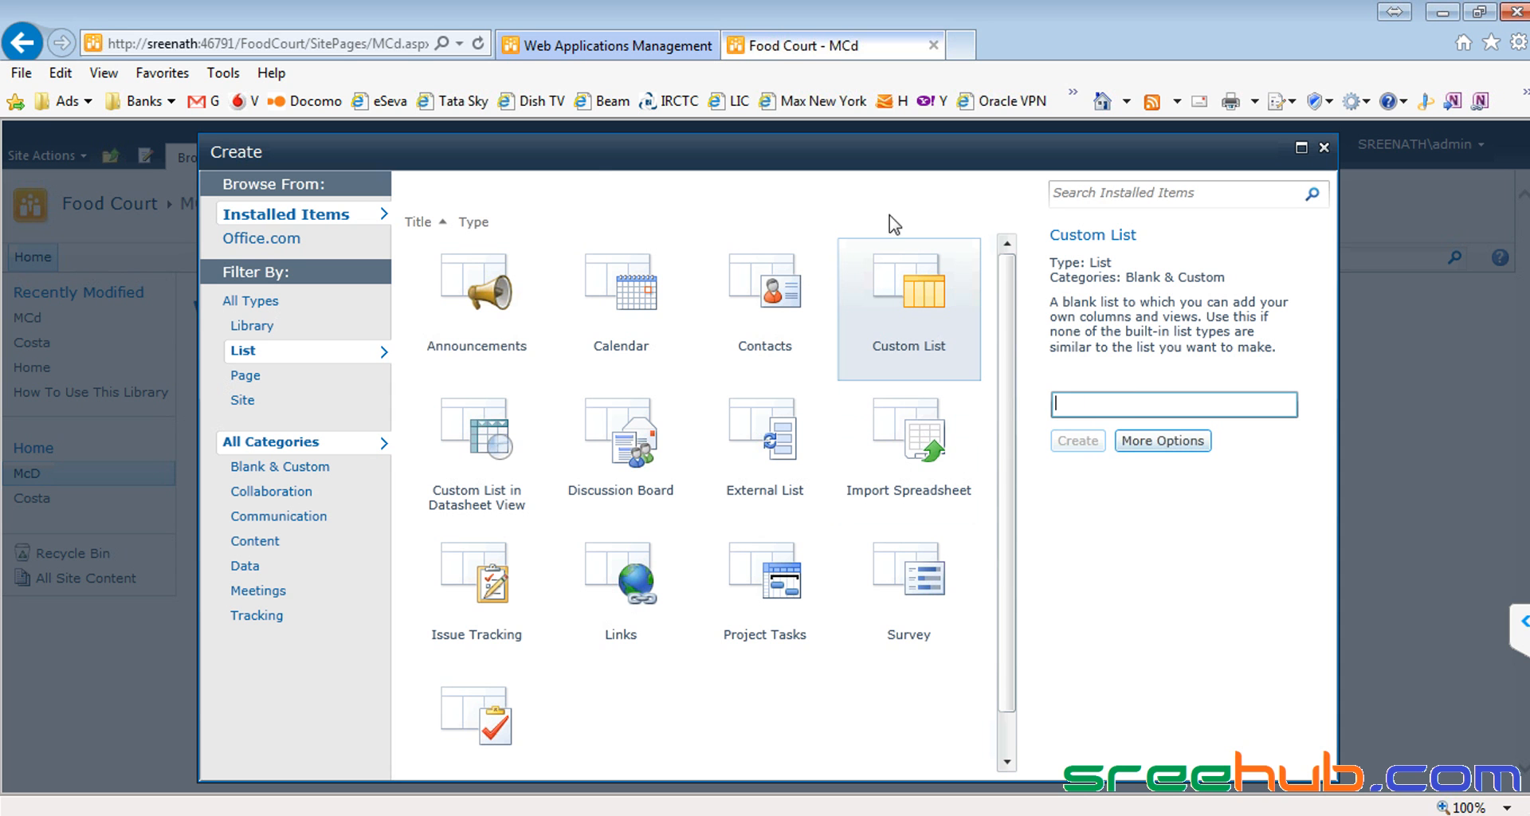
{"action": "left_click_drag", "start_coordinate": [626, 157], "coordinate": [557, 153]}
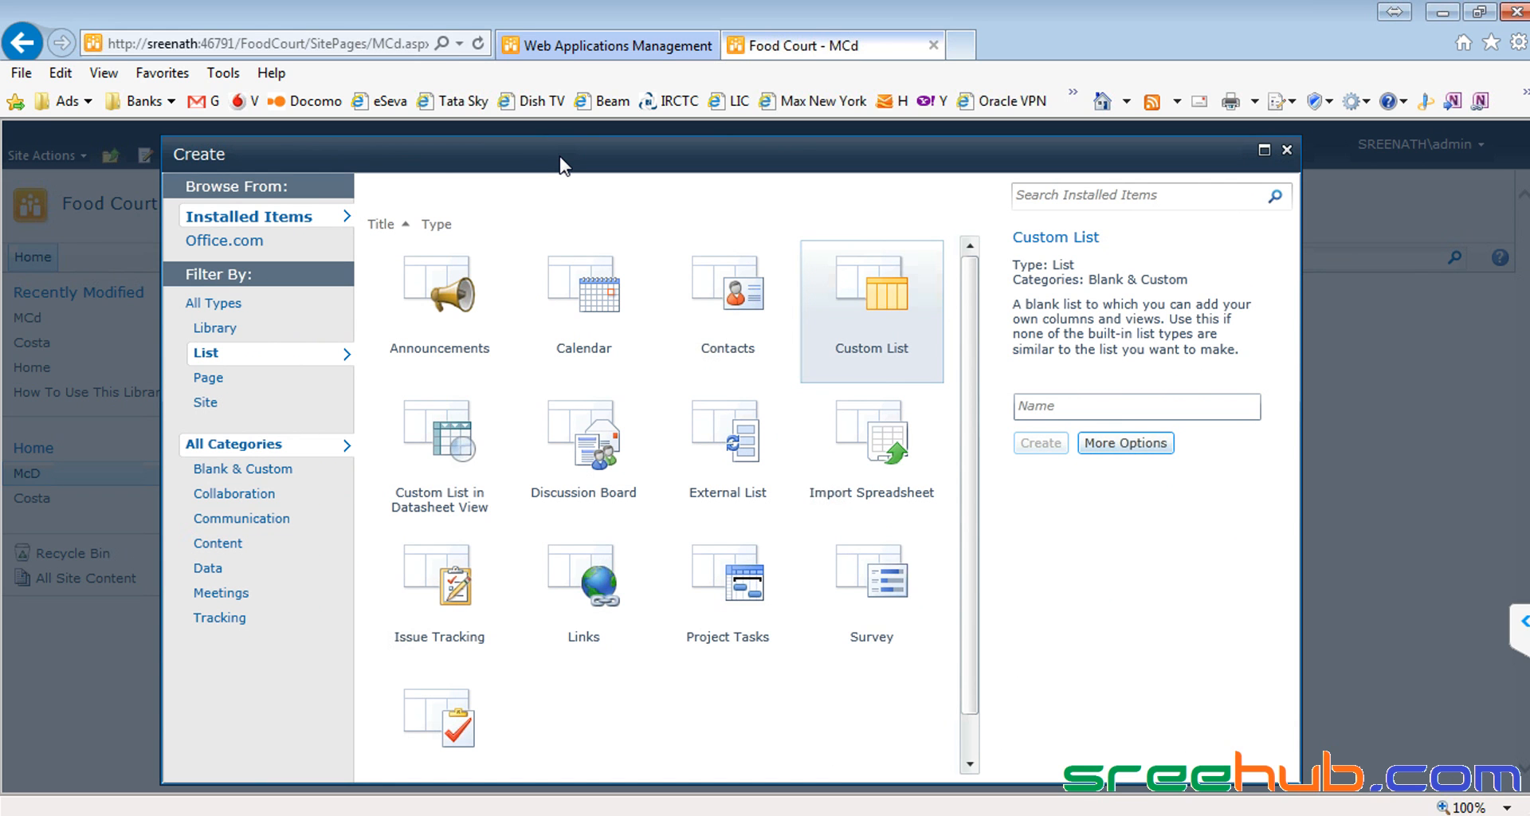
{"action": "left_click", "coordinate": [1099, 402]}
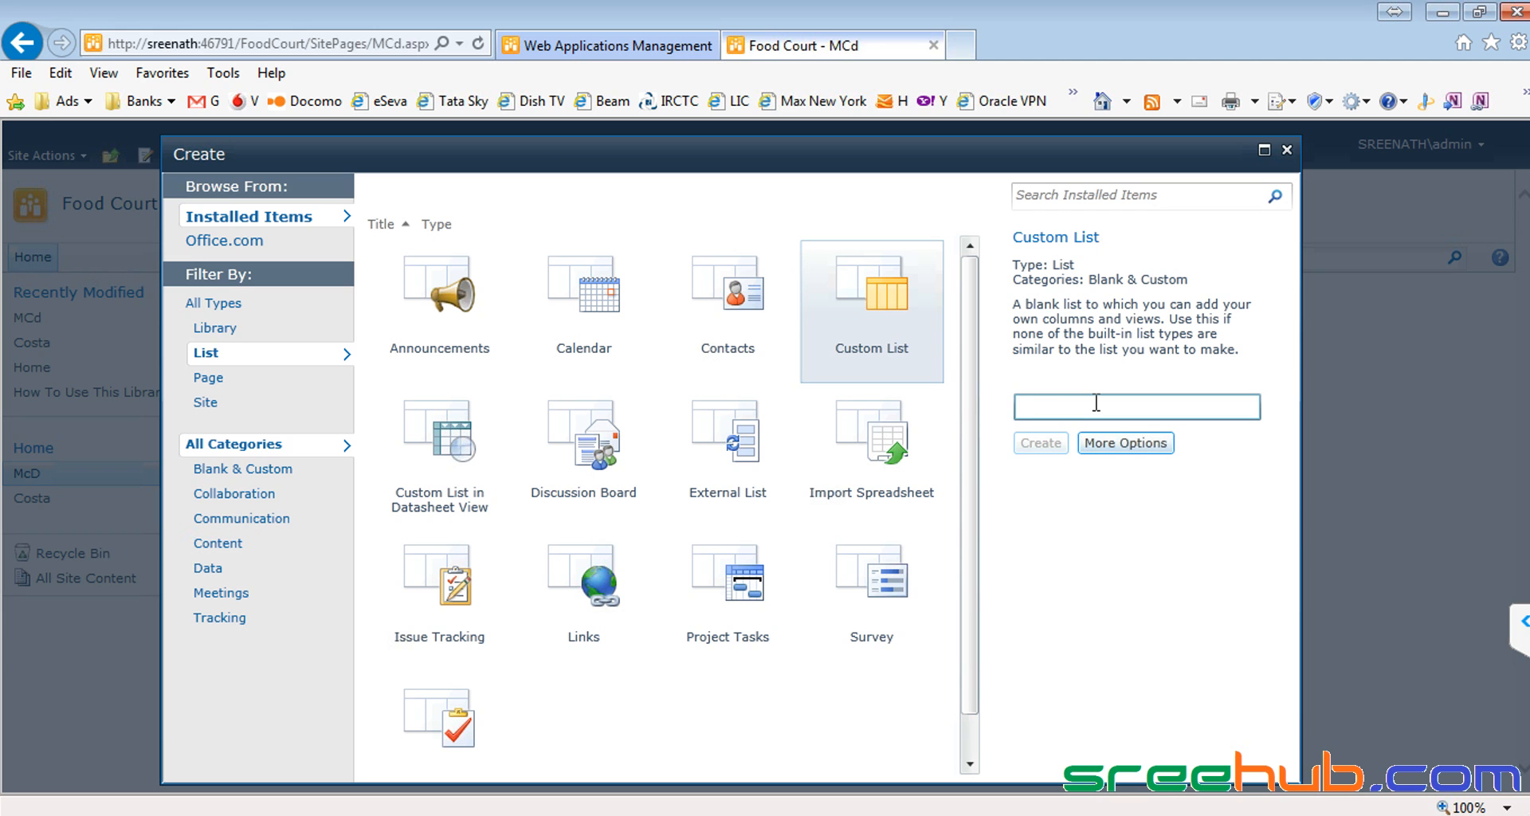
{"action": "type", "text": "Pizza"}
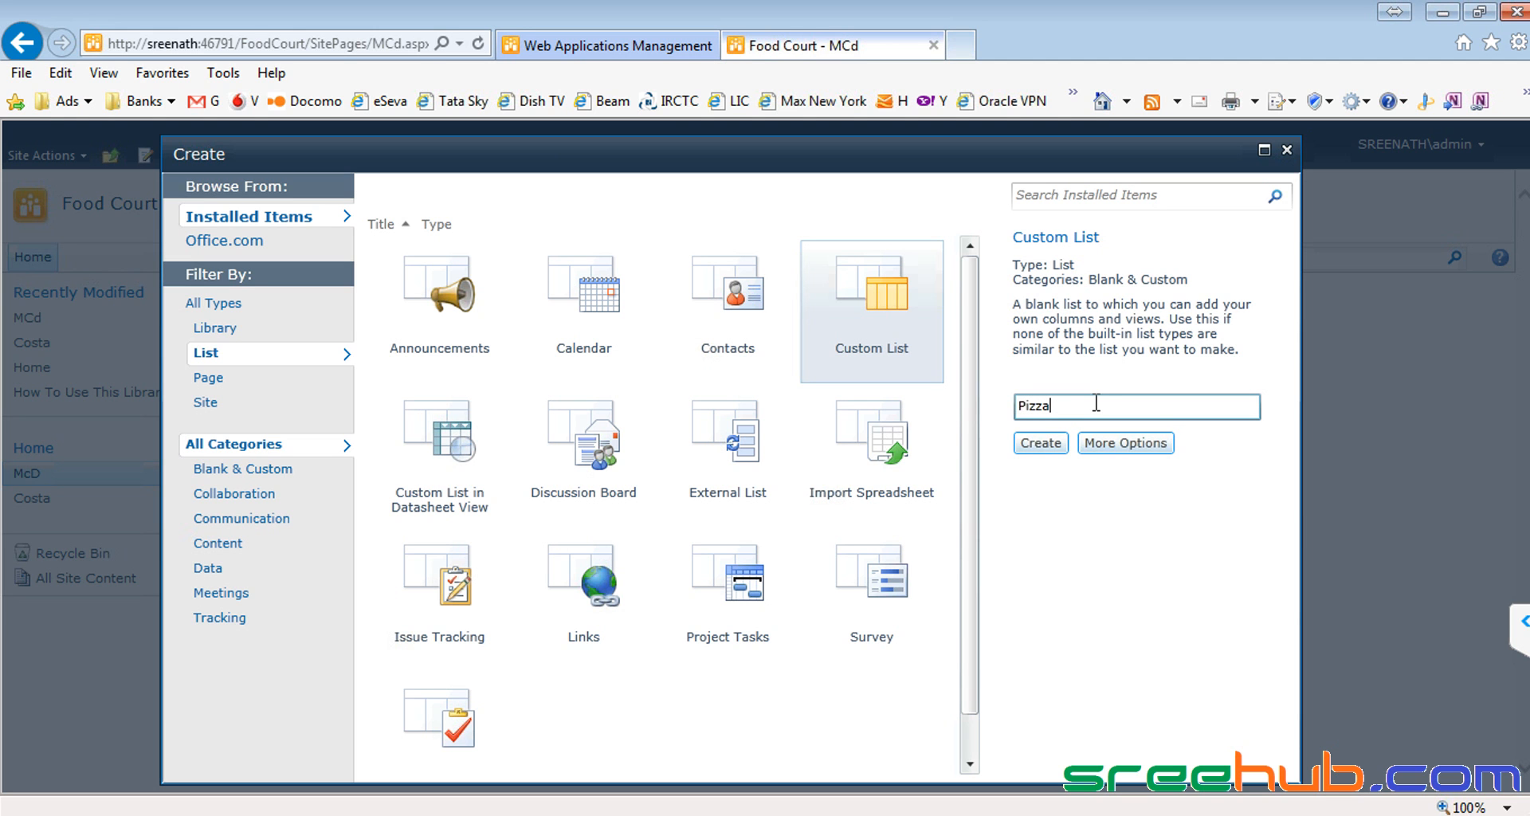
{"action": "left_click", "coordinate": [1108, 445]}
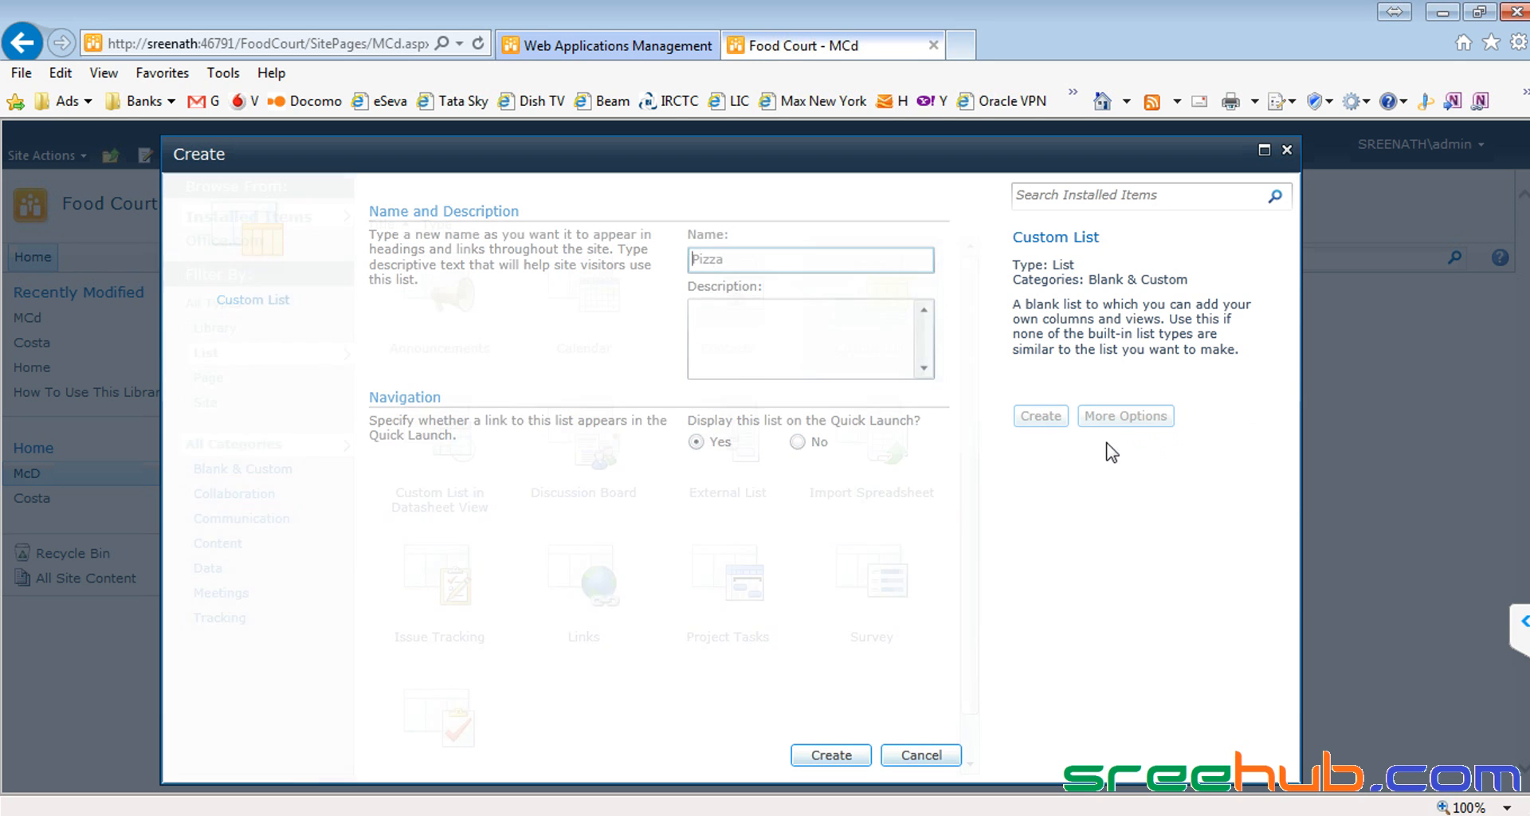
{"action": "left_click", "coordinate": [833, 755]}
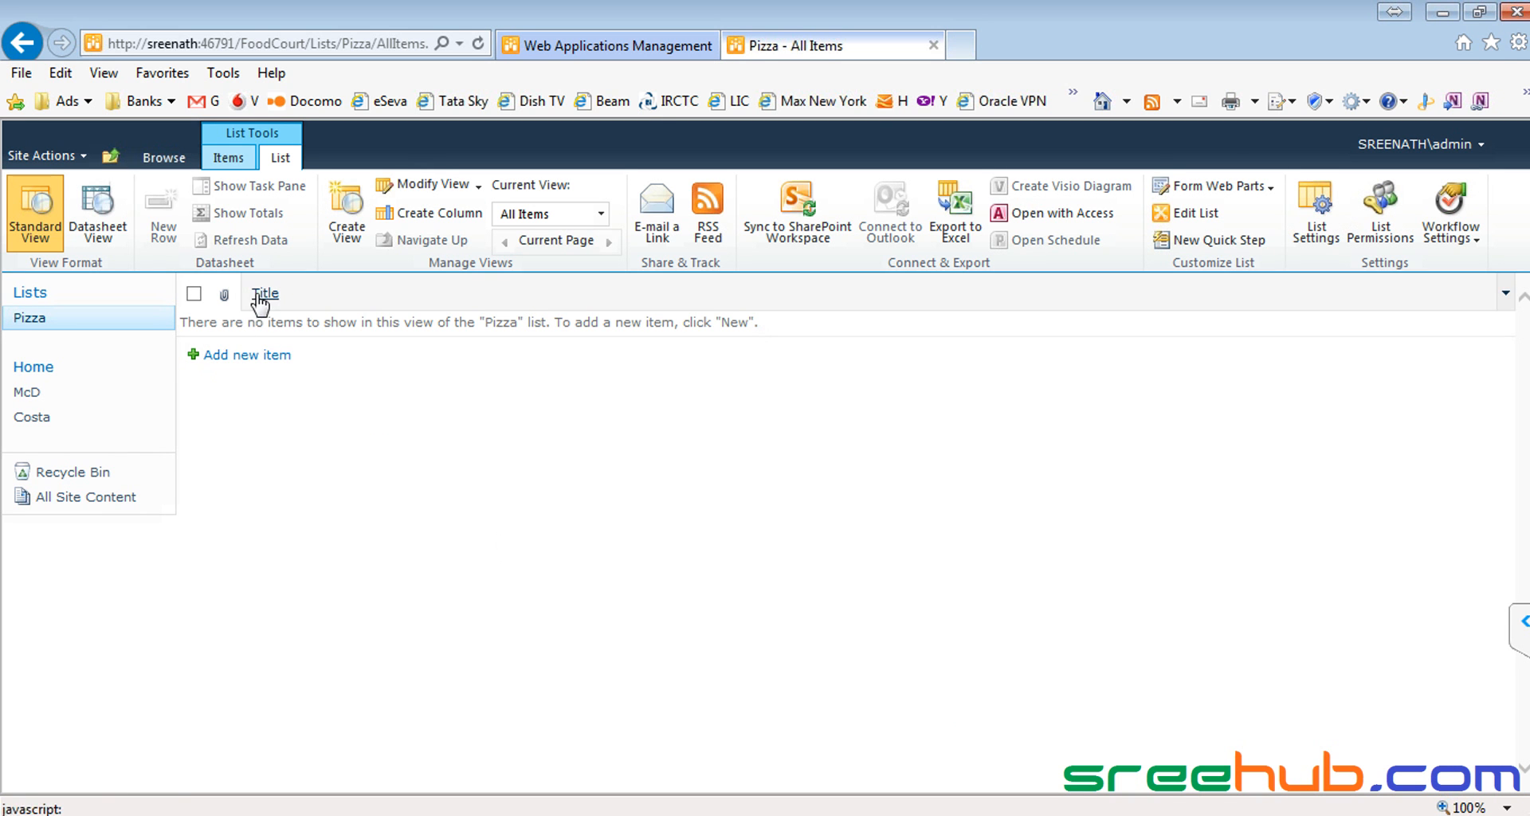
{"action": "left_click", "coordinate": [255, 355]}
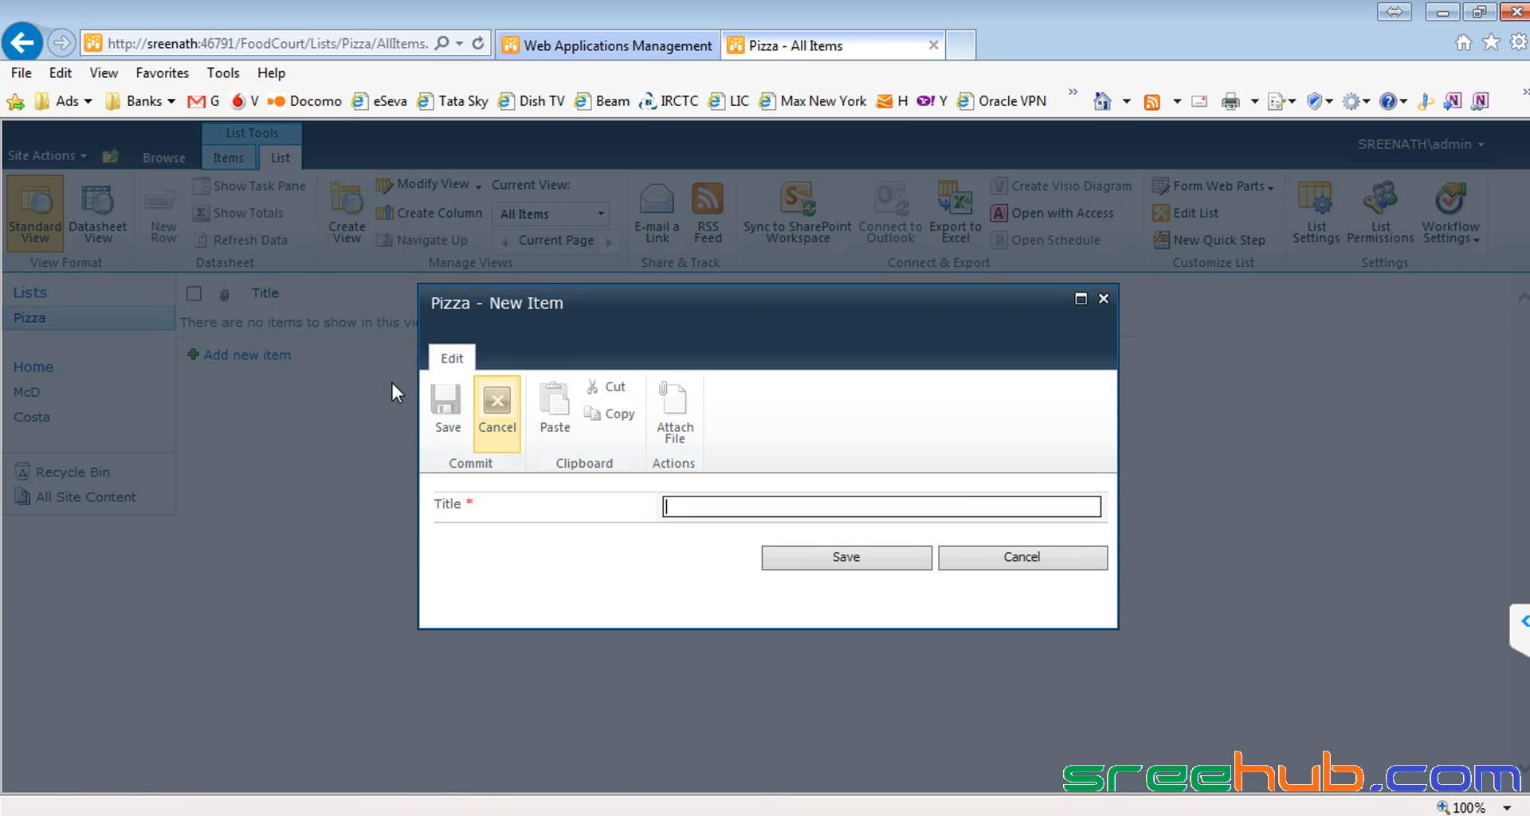
{"action": "left_click", "coordinate": [1021, 557]}
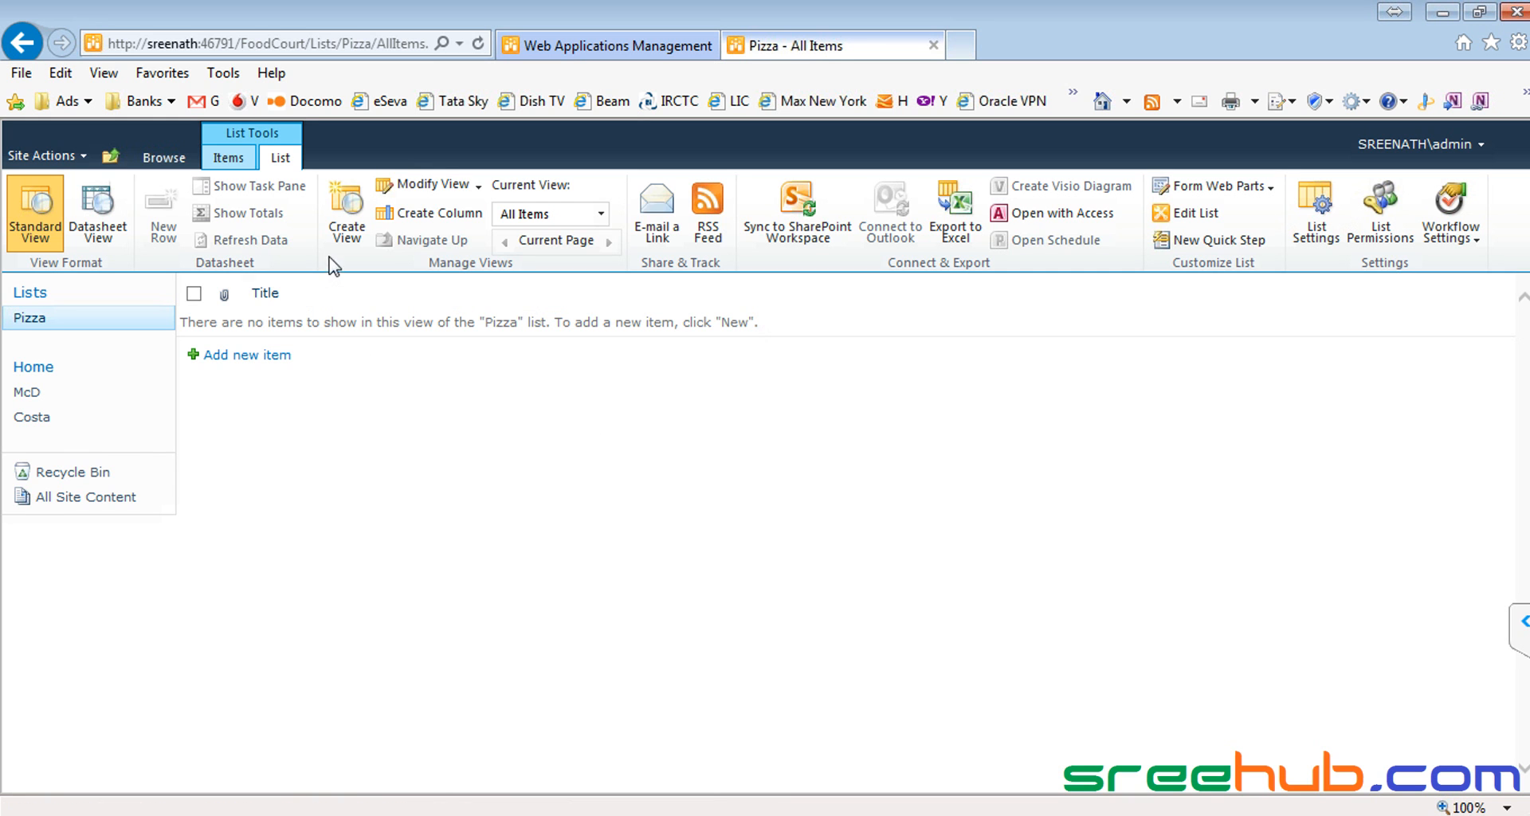
{"action": "left_click", "coordinate": [414, 214]}
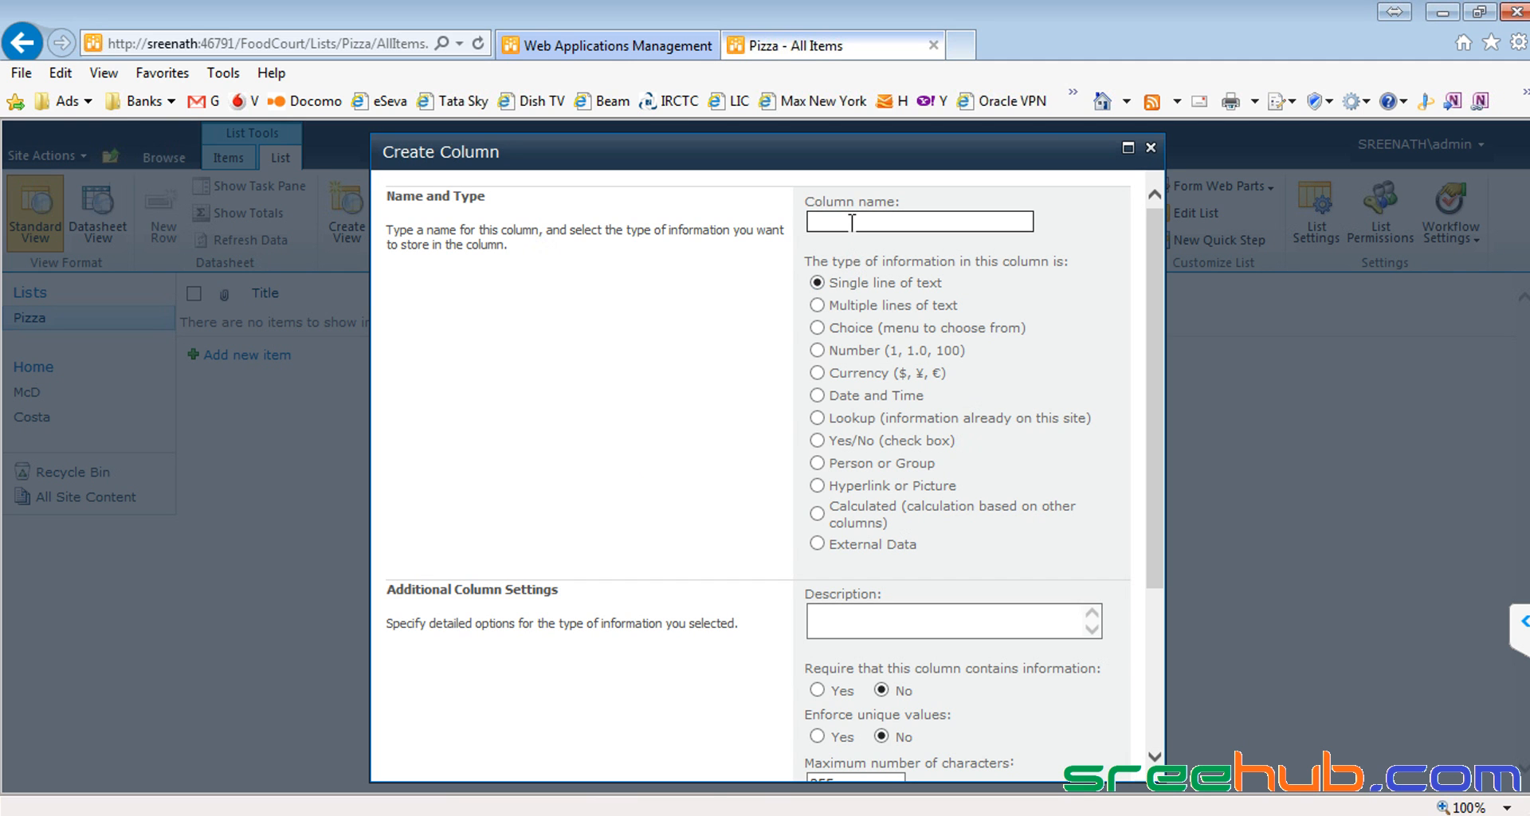
{"action": "type", "text": "Pizza Type"}
{"action": "scroll", "coordinate": [846, 471], "scroll_direction": "down", "scroll_amount": 3}
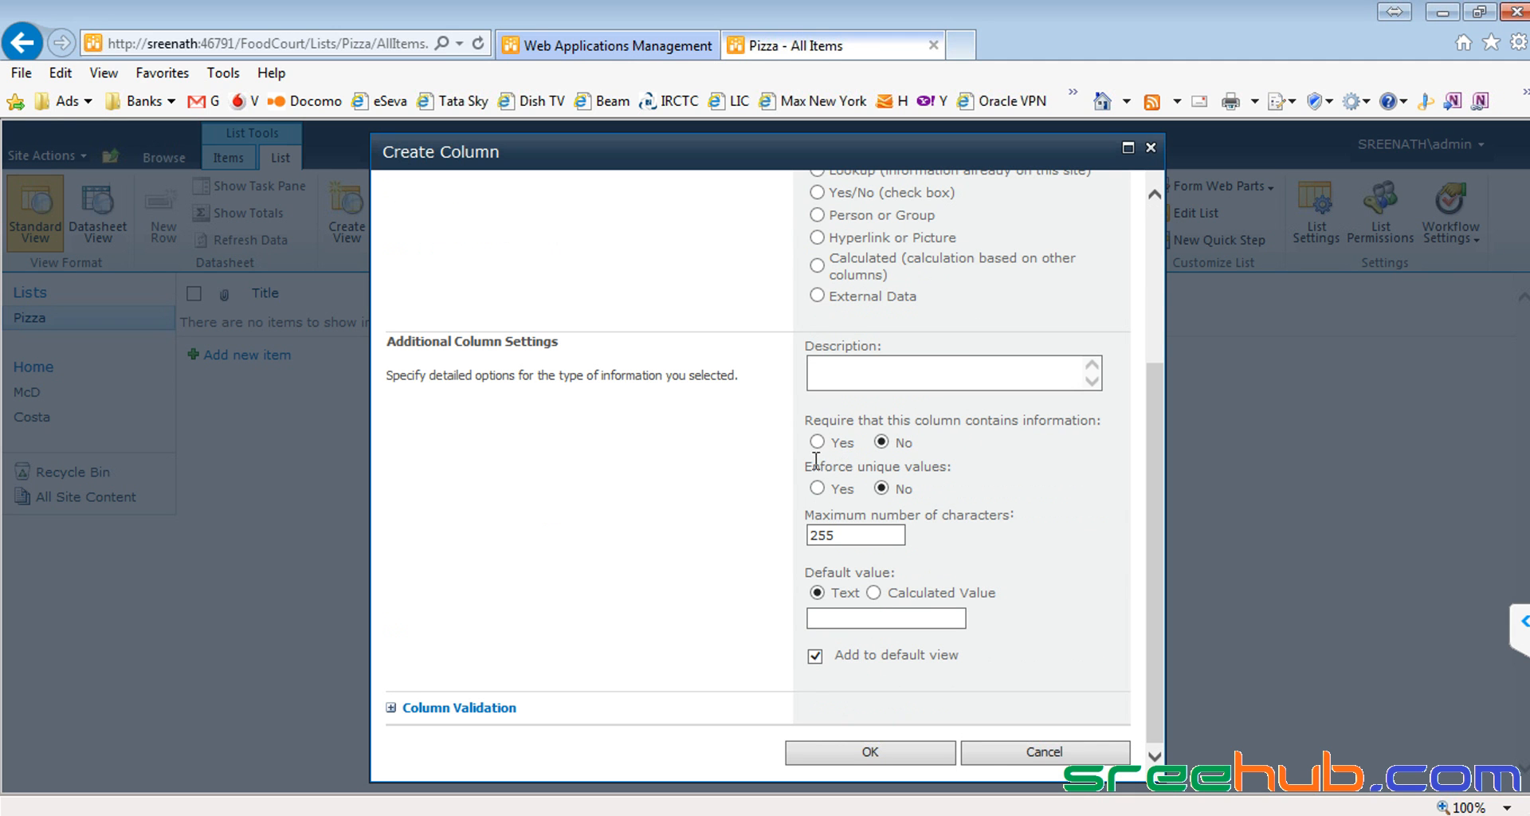
{"action": "left_click", "coordinate": [817, 443]}
{"action": "left_click", "coordinate": [842, 753]}
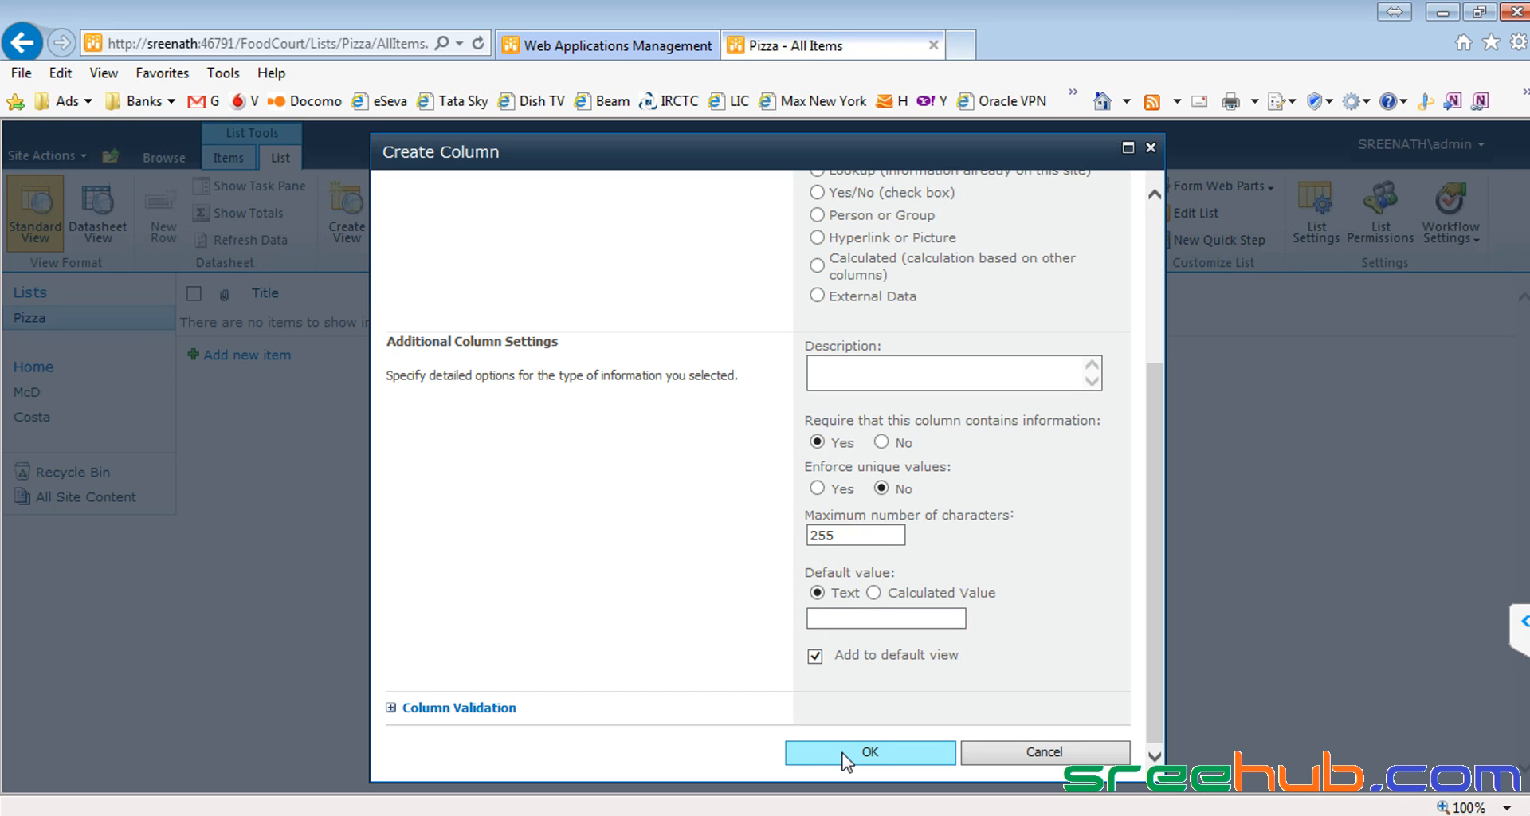
{"action": "left_click", "coordinate": [838, 753]}
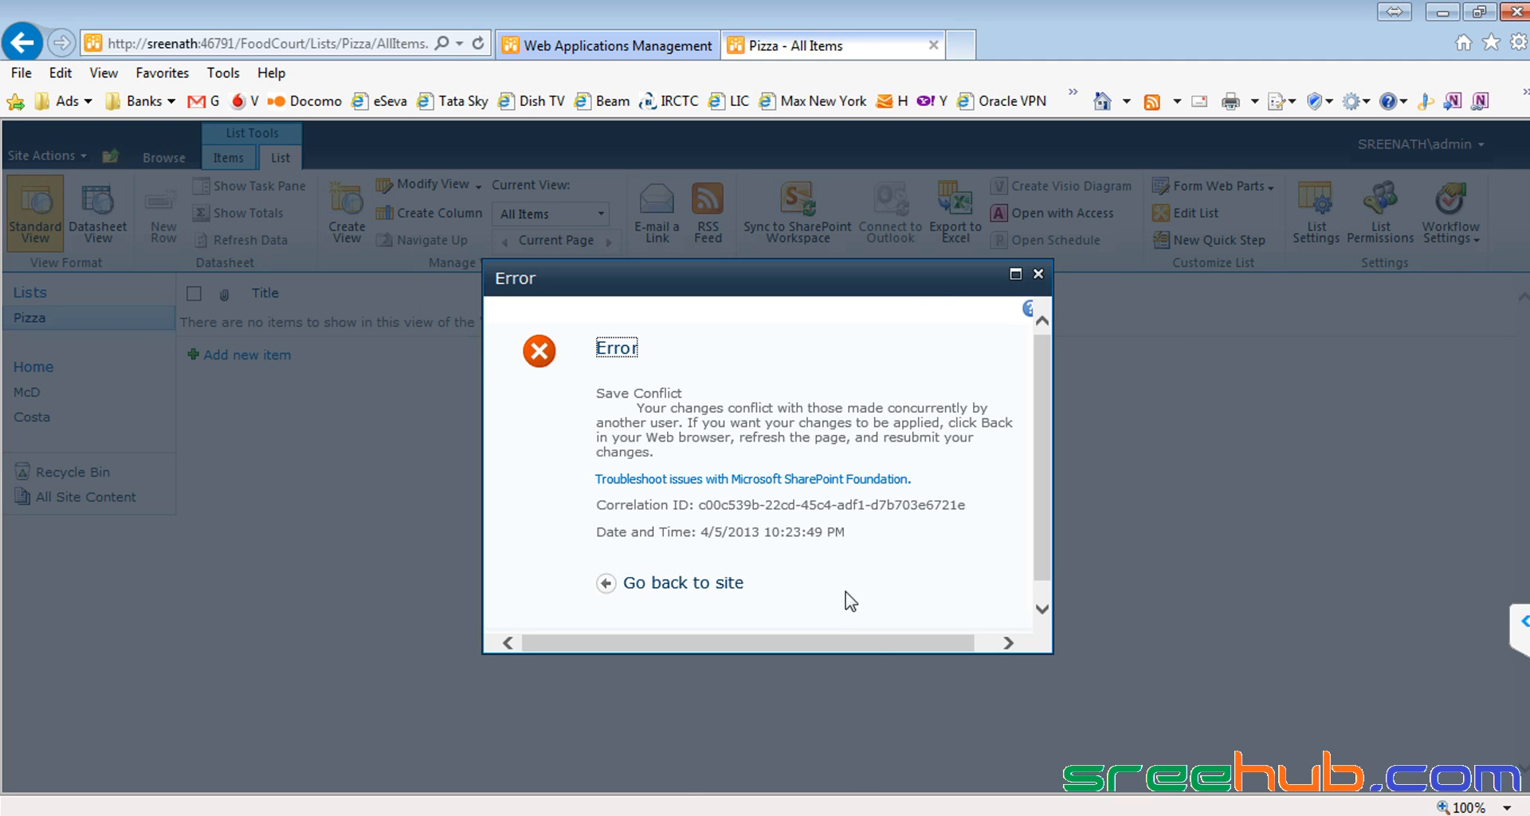
{"action": "left_click", "coordinate": [1037, 275]}
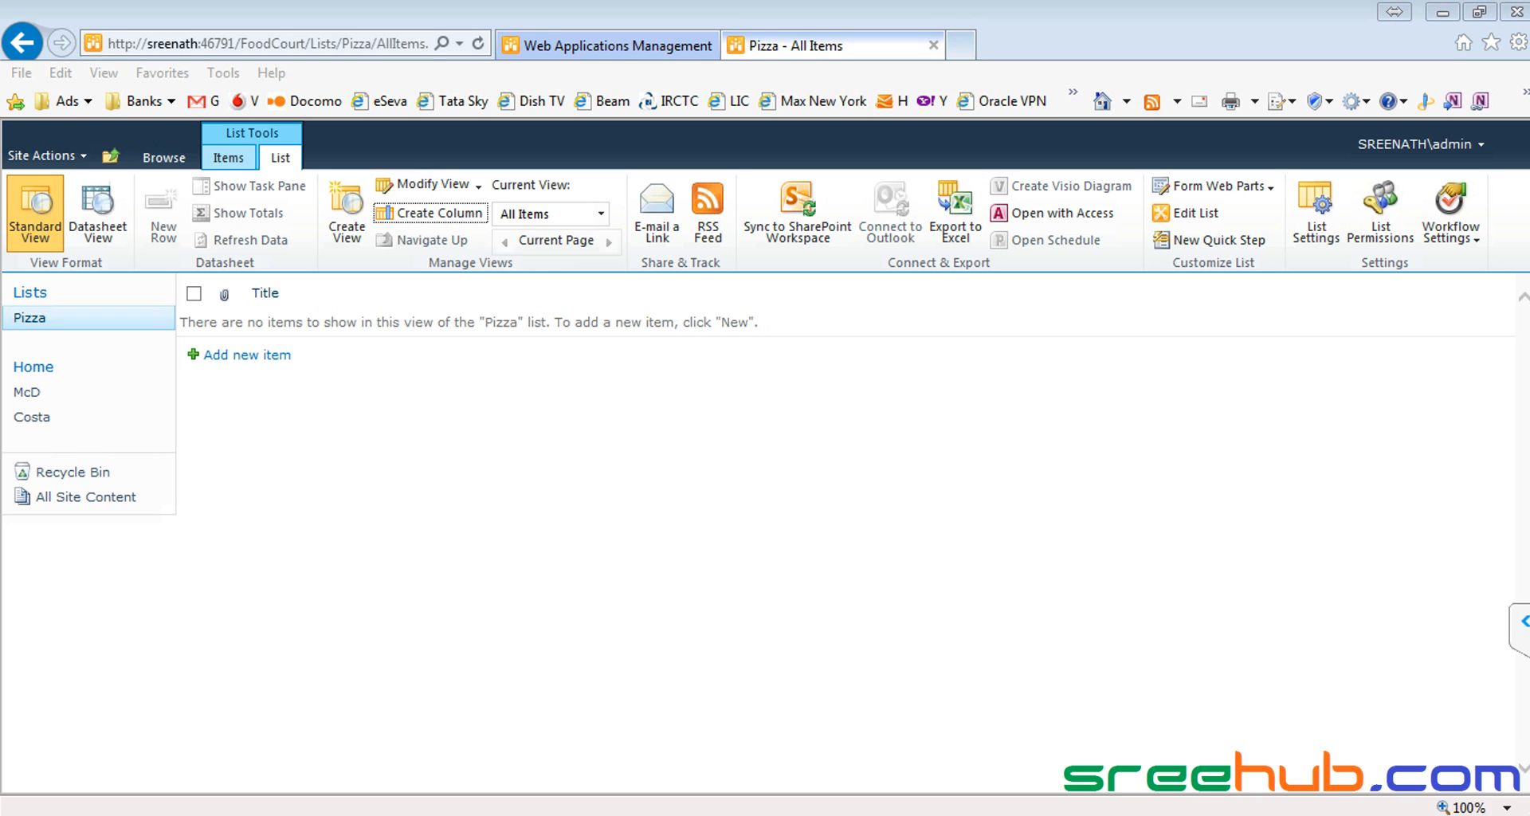
Step: Dismiss the TeamViewer tray menu and switch to the Firefox mail inbox window
{"action": "right_click", "coordinate": [1281, 815]}
{"action": "left_click", "coordinate": [1240, 697]}
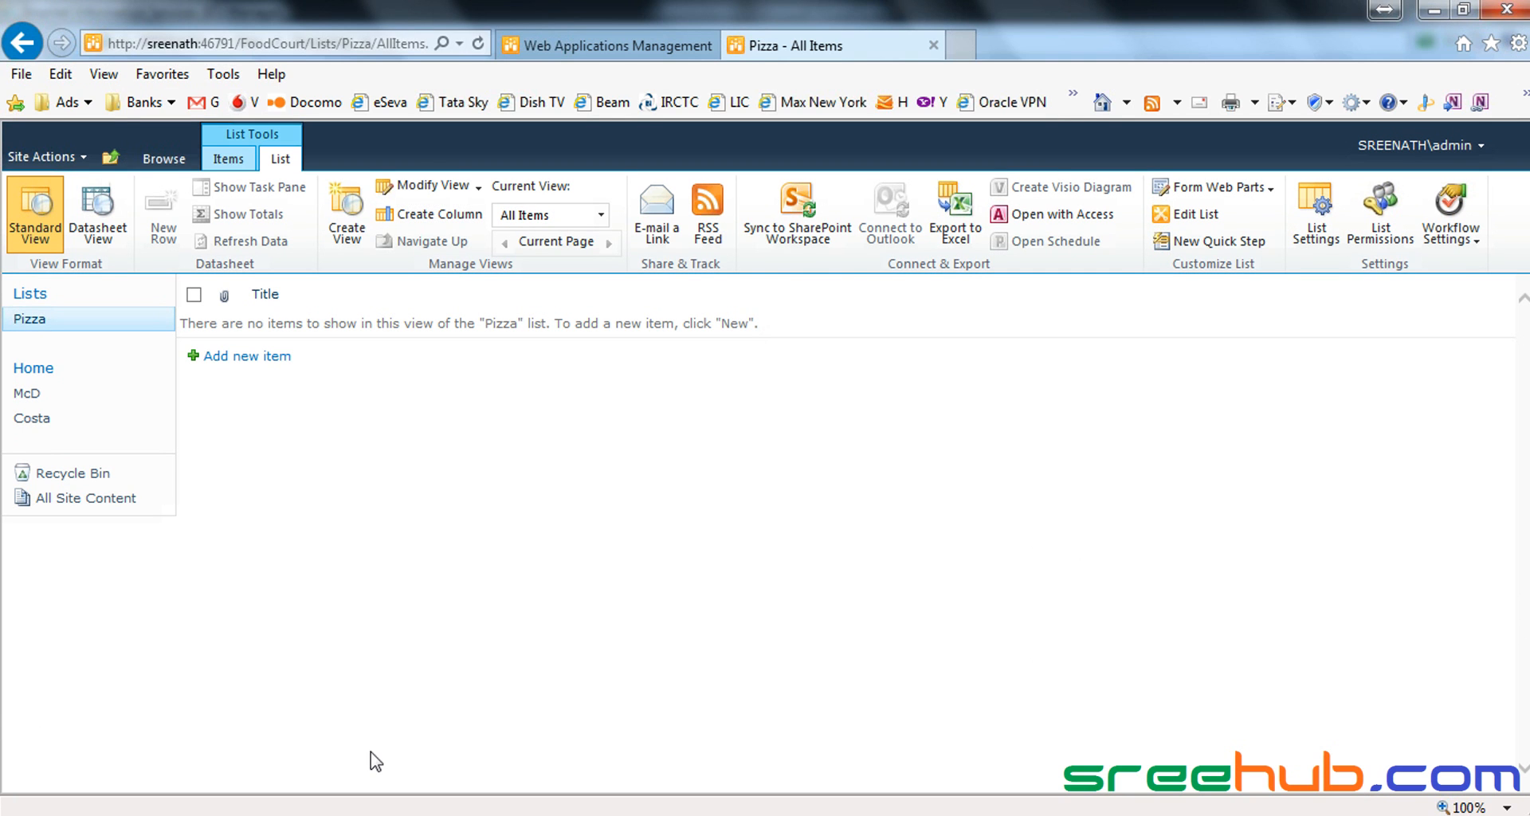
{"action": "key", "text": "alt+Tab"}
{"action": "key", "text": "alt+Tab"}
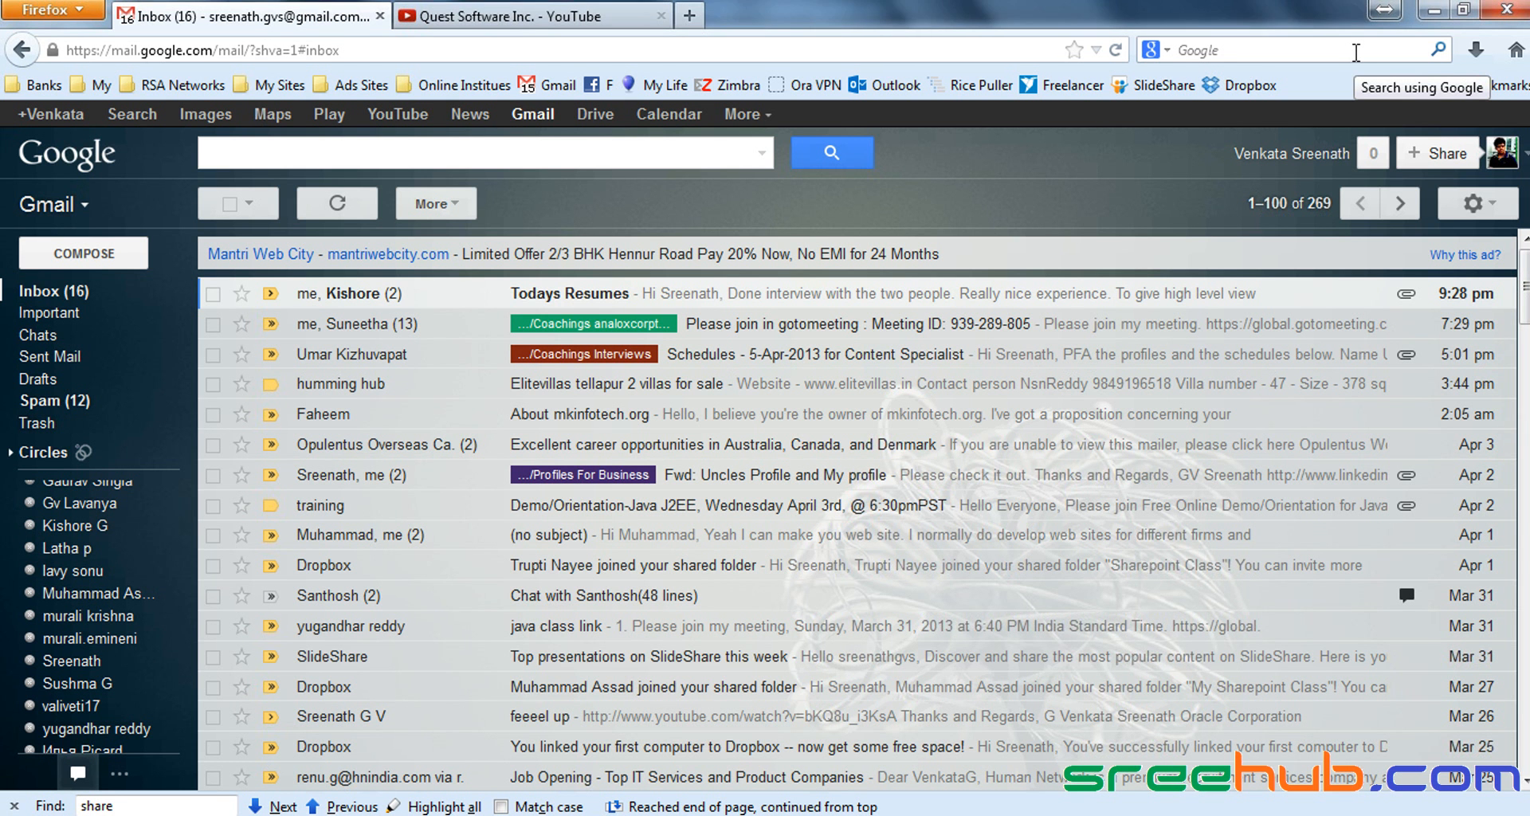
Step: Check the YouTube and Gmail tabs, minimise Firefox, and close IIS Manager
{"action": "left_click", "coordinate": [510, 11]}
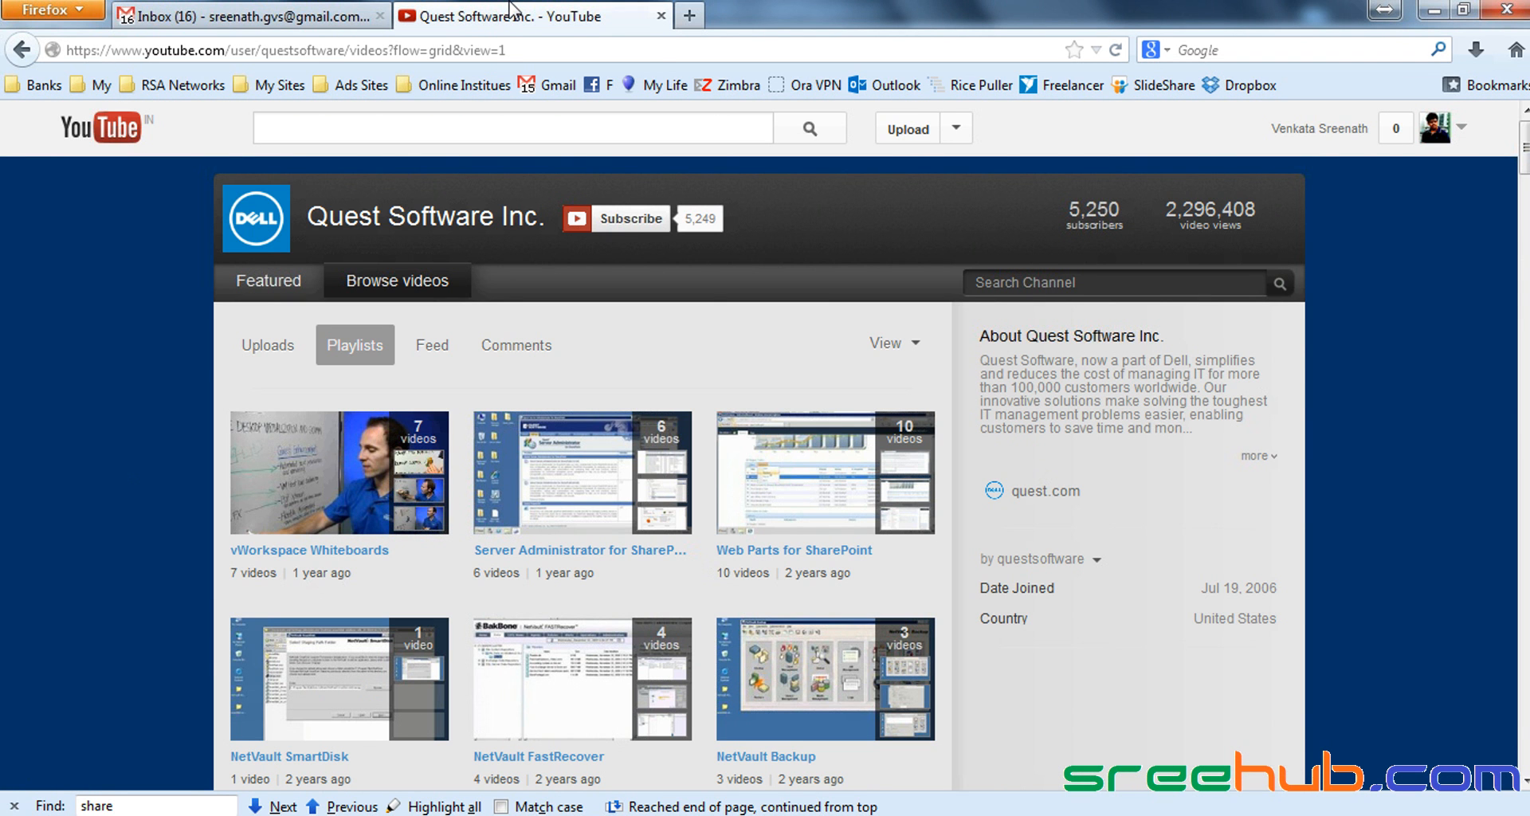
{"action": "left_click", "coordinate": [239, 16]}
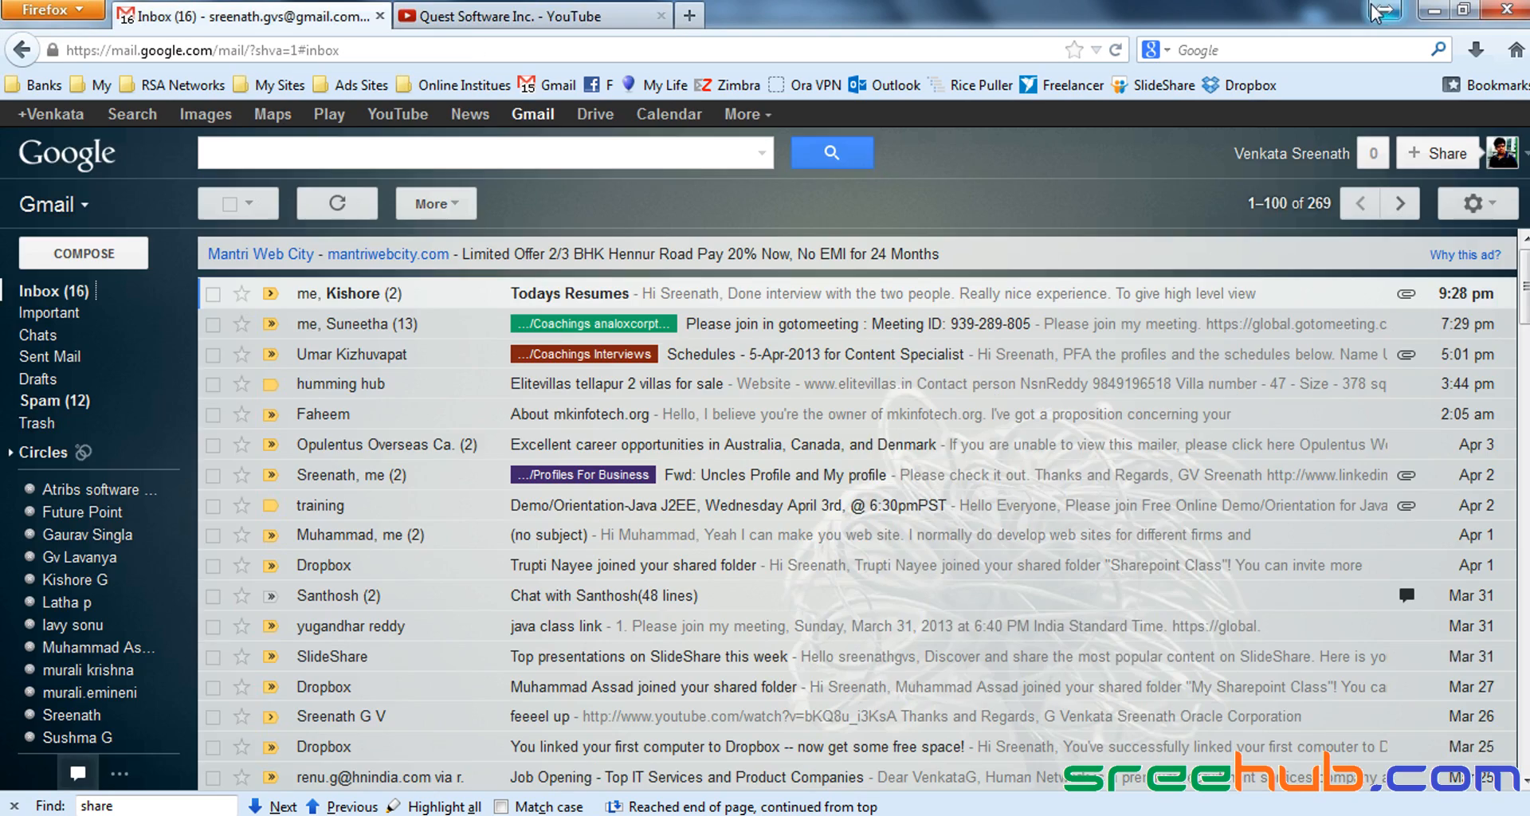
{"action": "left_click", "coordinate": [1435, 9]}
{"action": "key", "text": "alt+Tab"}
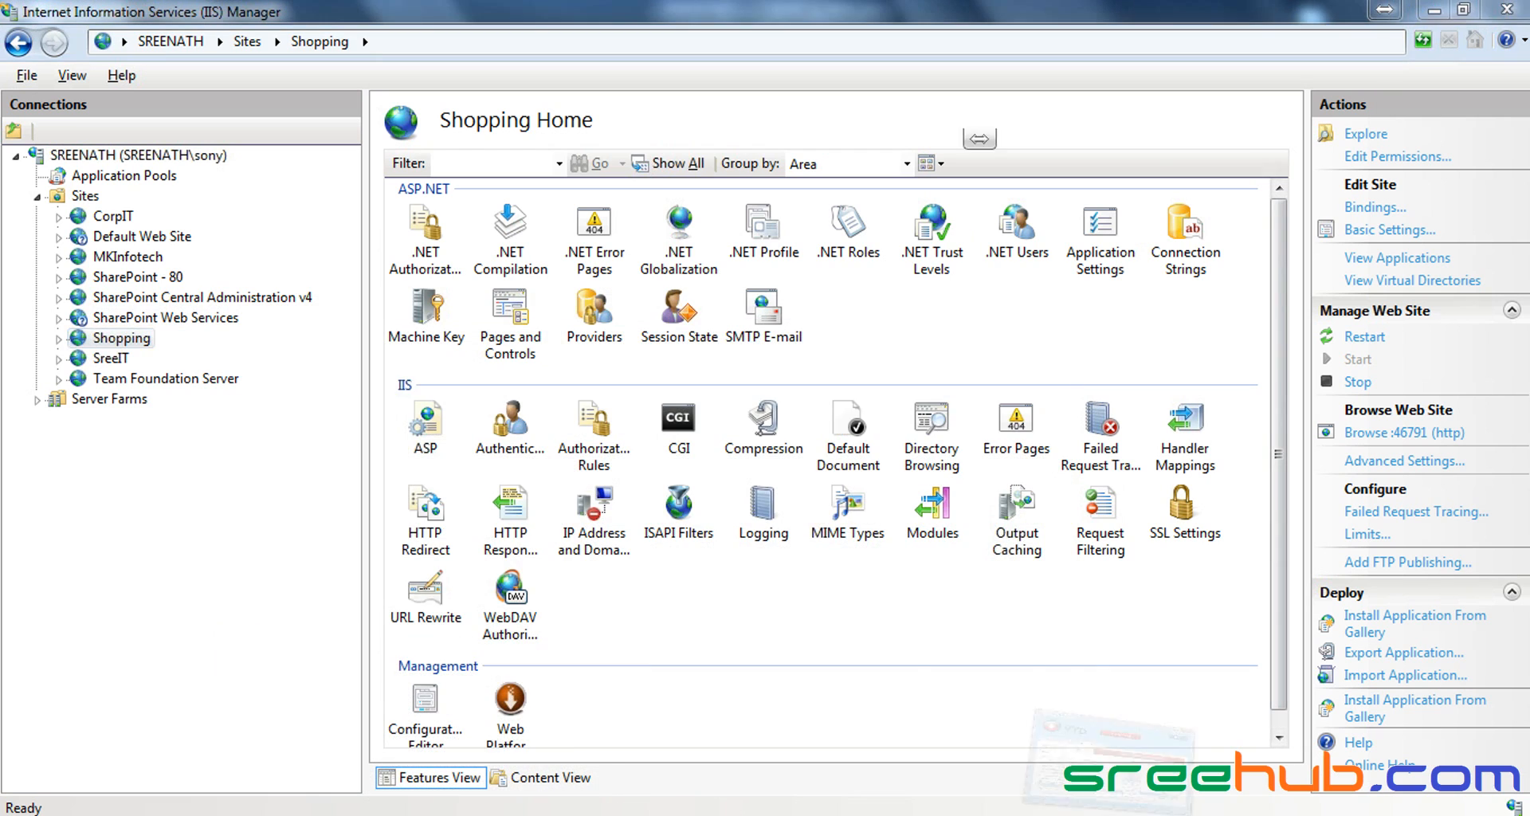
{"action": "left_click", "coordinate": [1487, 8]}
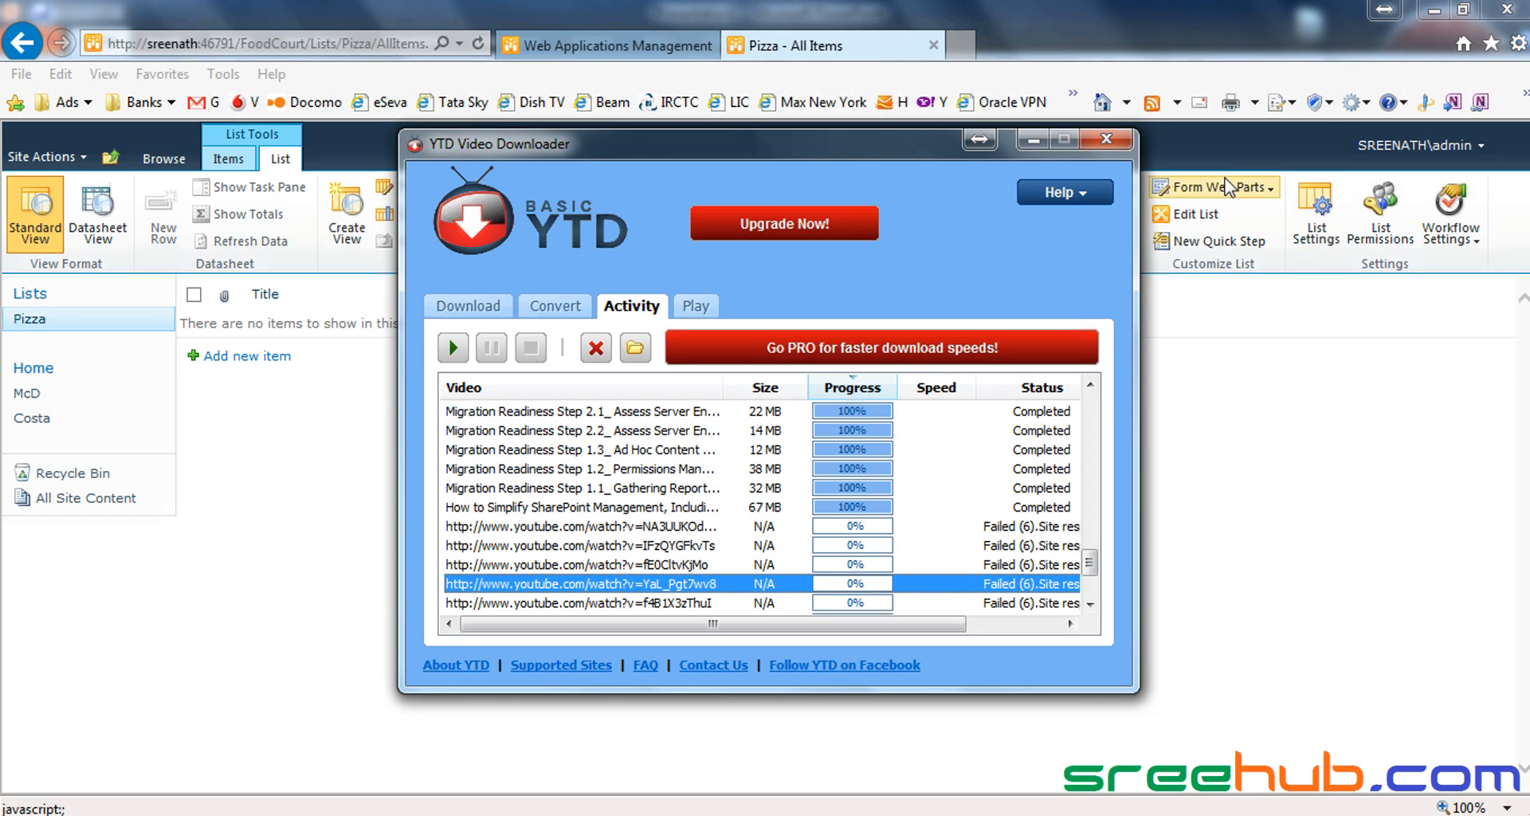
Step: Close Internet Explorer, then minimise and restore YTD Video Downloader
{"action": "left_click", "coordinate": [1504, 10]}
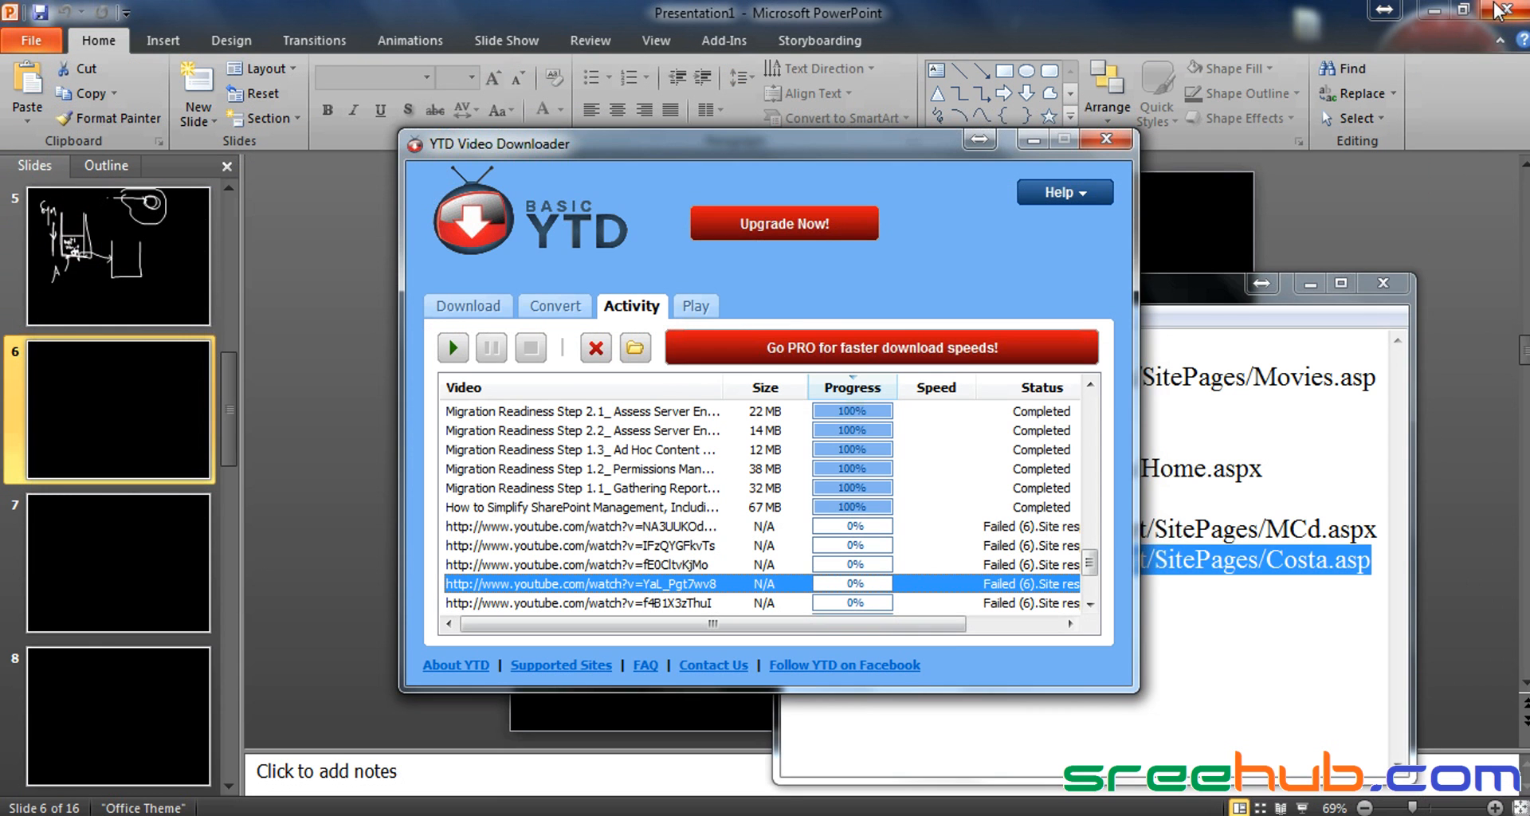
{"action": "left_click", "coordinate": [1502, 9]}
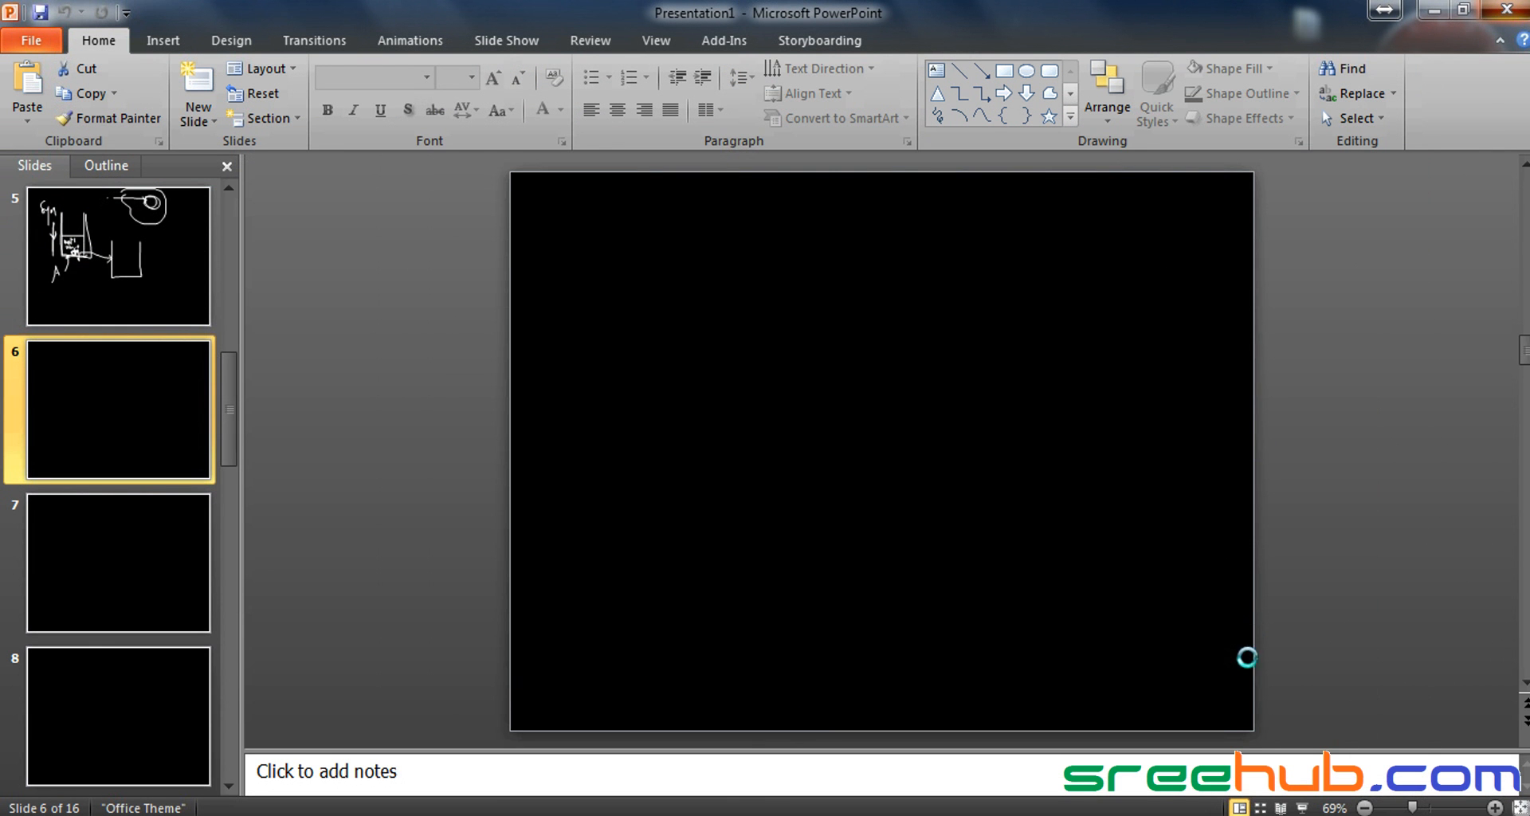
{"action": "left_click", "coordinate": [1187, 815]}
{"action": "scroll", "coordinate": [991, 547], "scroll_direction": "down", "scroll_amount": 2}
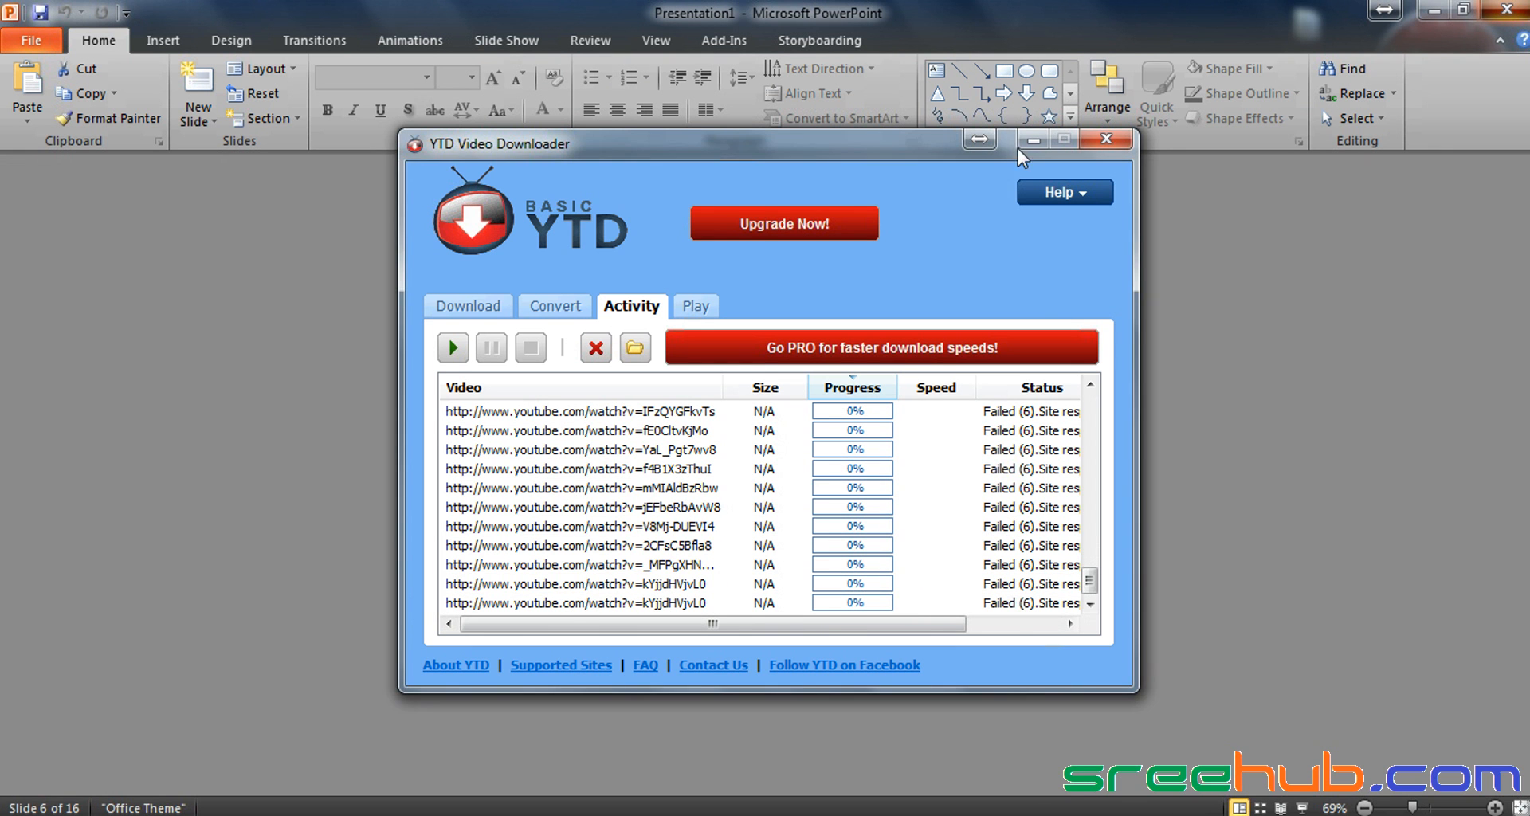
{"action": "left_click", "coordinate": [1033, 140]}
{"action": "left_click", "coordinate": [1188, 815]}
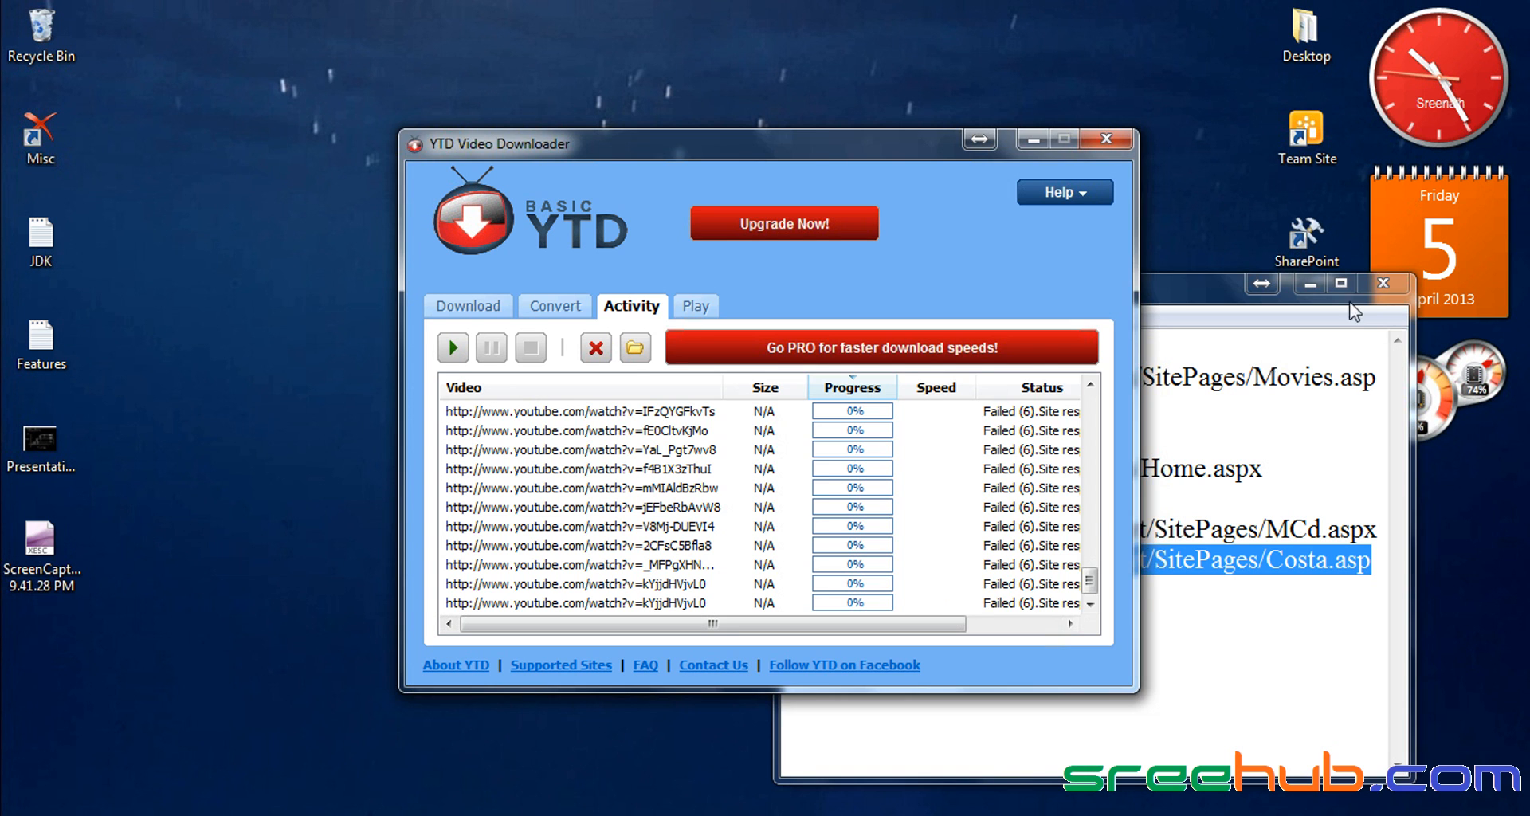
Step: Close the Notepad URL notes without saving, refresh the desktop, and open the recorder's tray menu
{"action": "left_click", "coordinate": [1381, 281]}
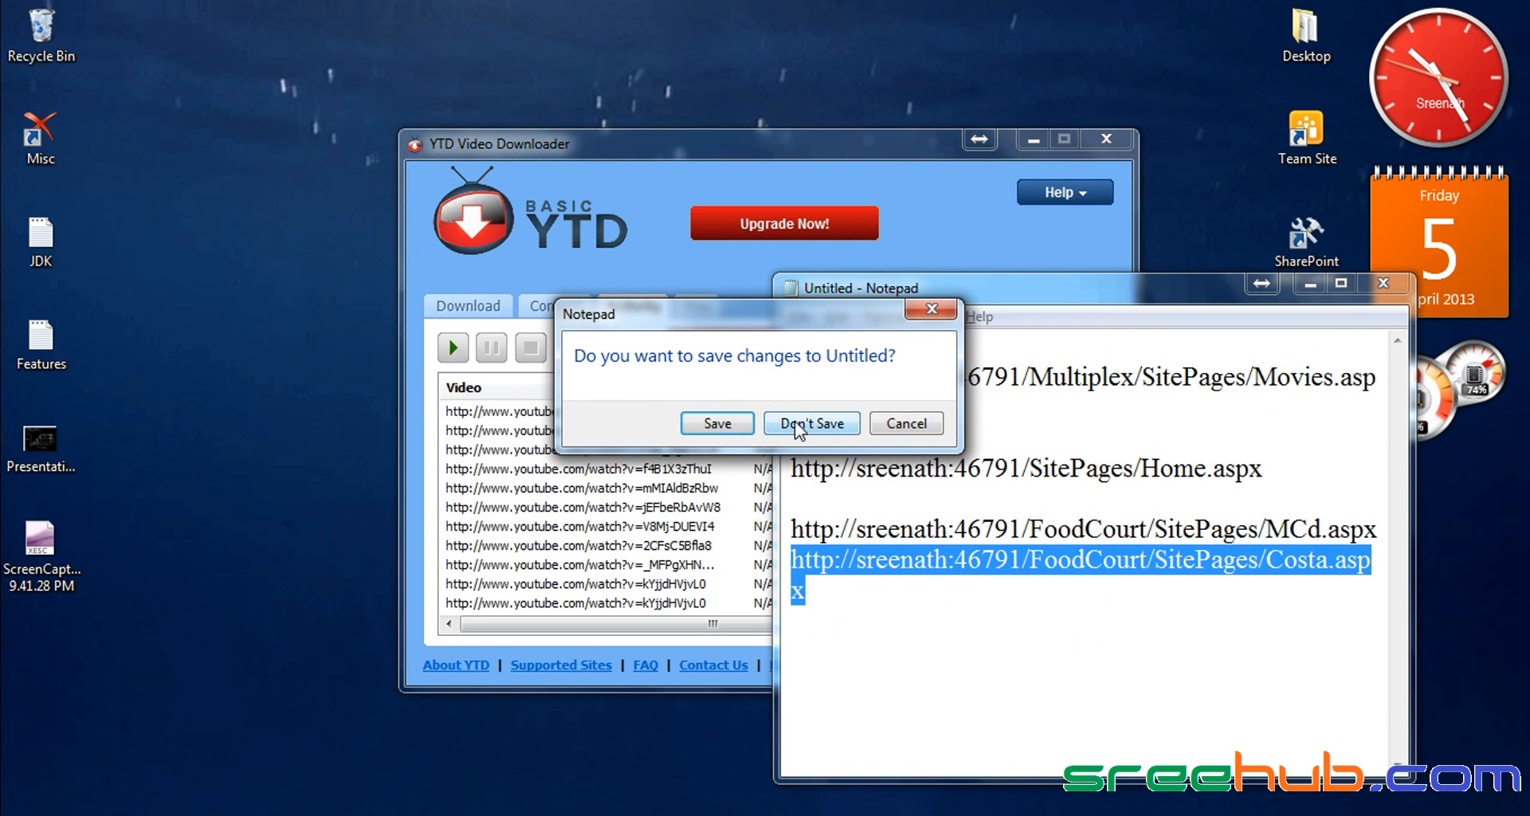
{"action": "left_click", "coordinate": [799, 420]}
{"action": "right_click", "coordinate": [334, 308]}
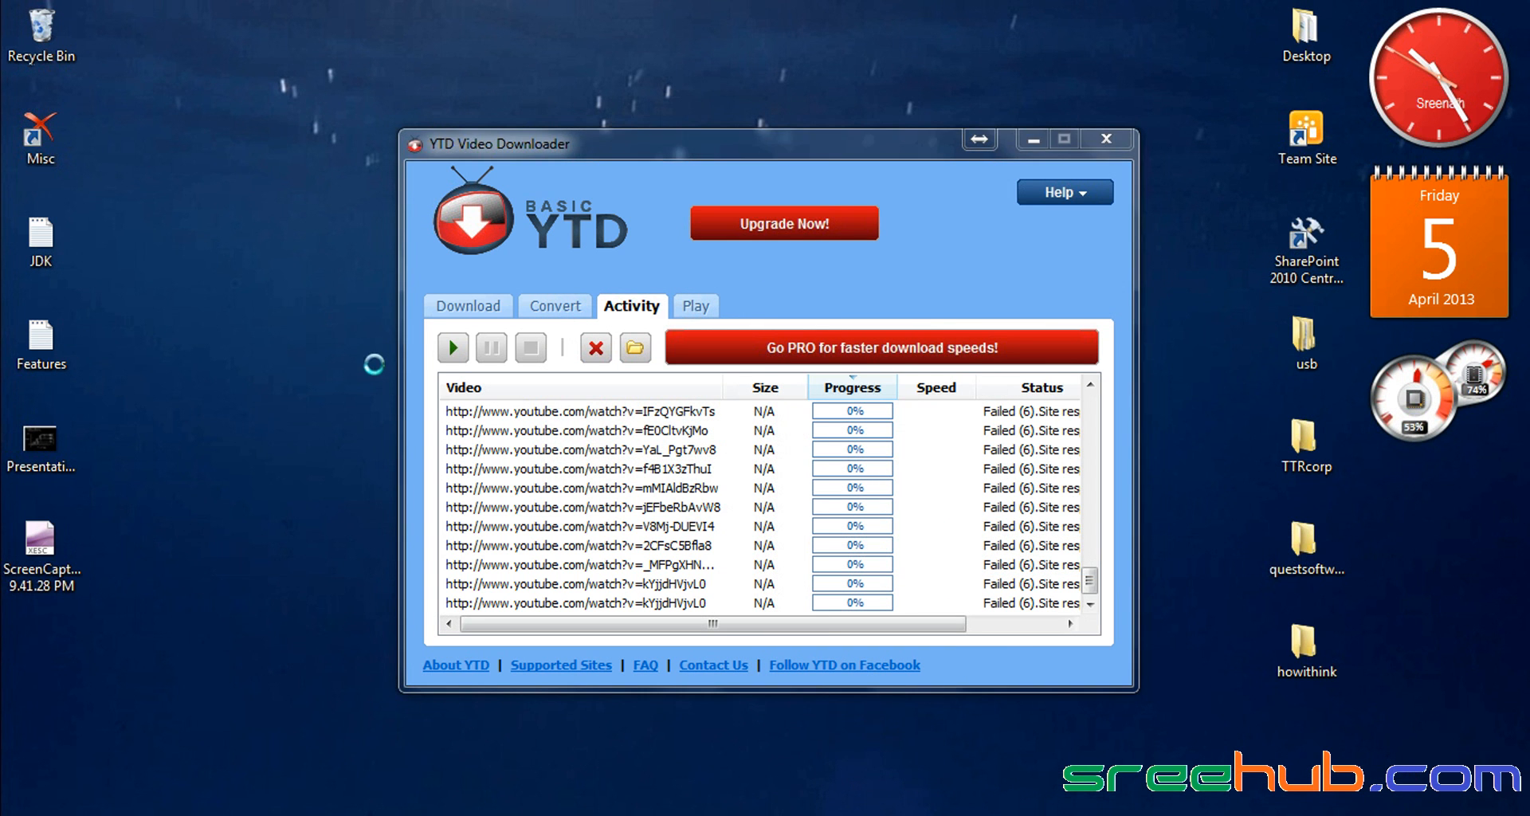
{"action": "left_click", "coordinate": [381, 372]}
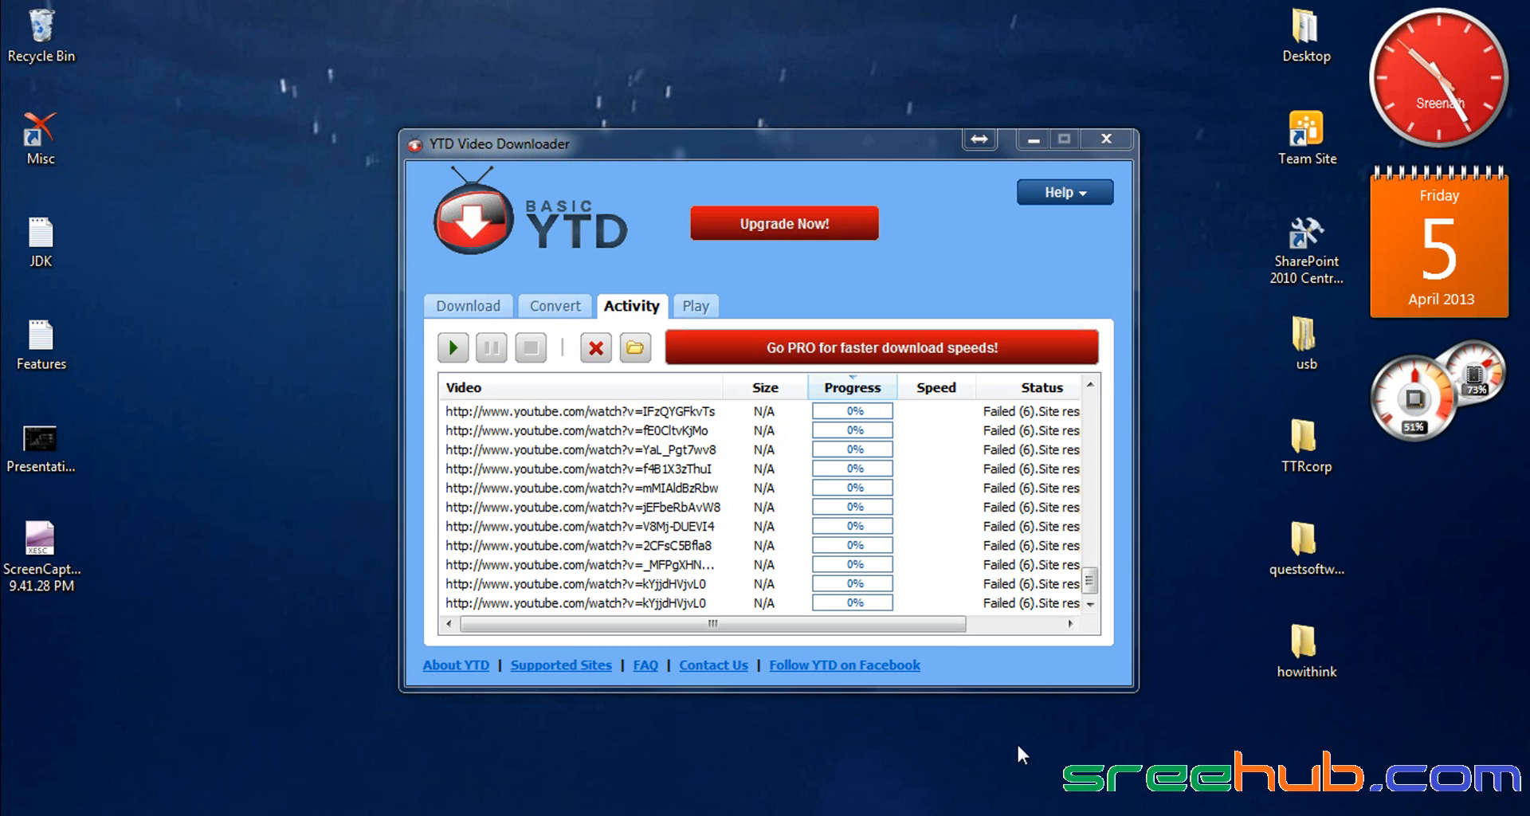
{"action": "right_click", "coordinate": [1337, 815]}
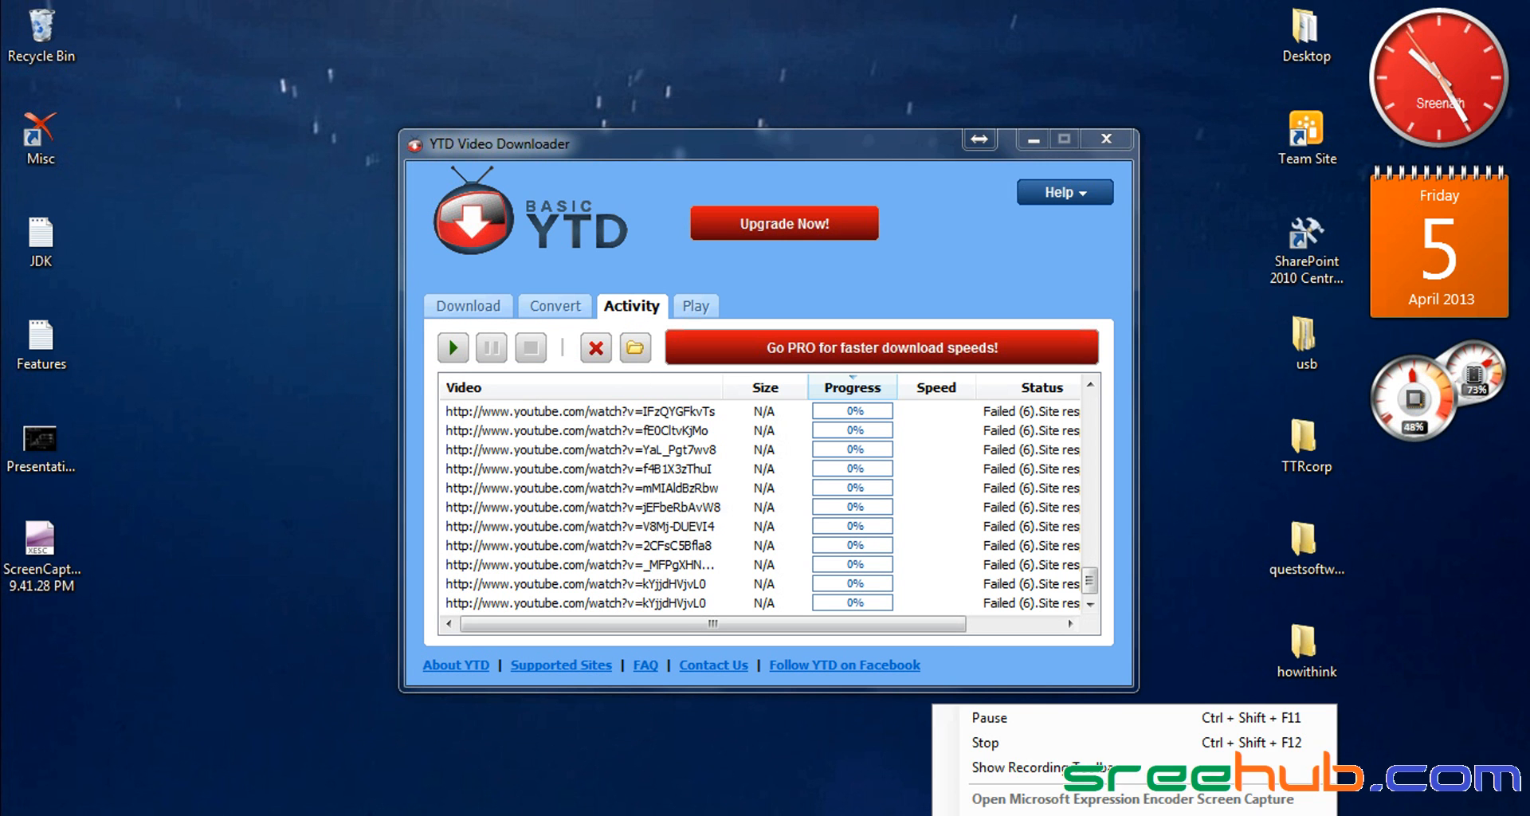